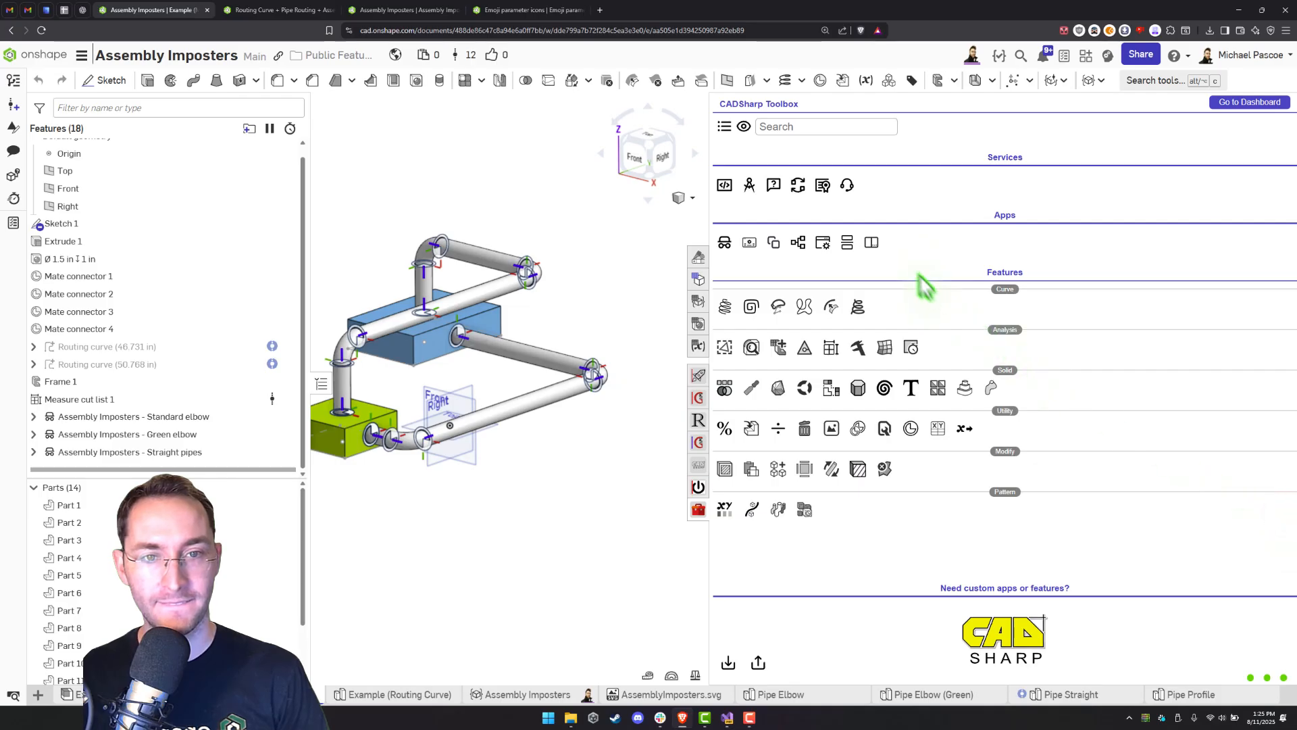
Switch to the empty Example (App) assembly and open the Assembly Imposters app from the CADSharp Toolbox
left_click(1231, 107)
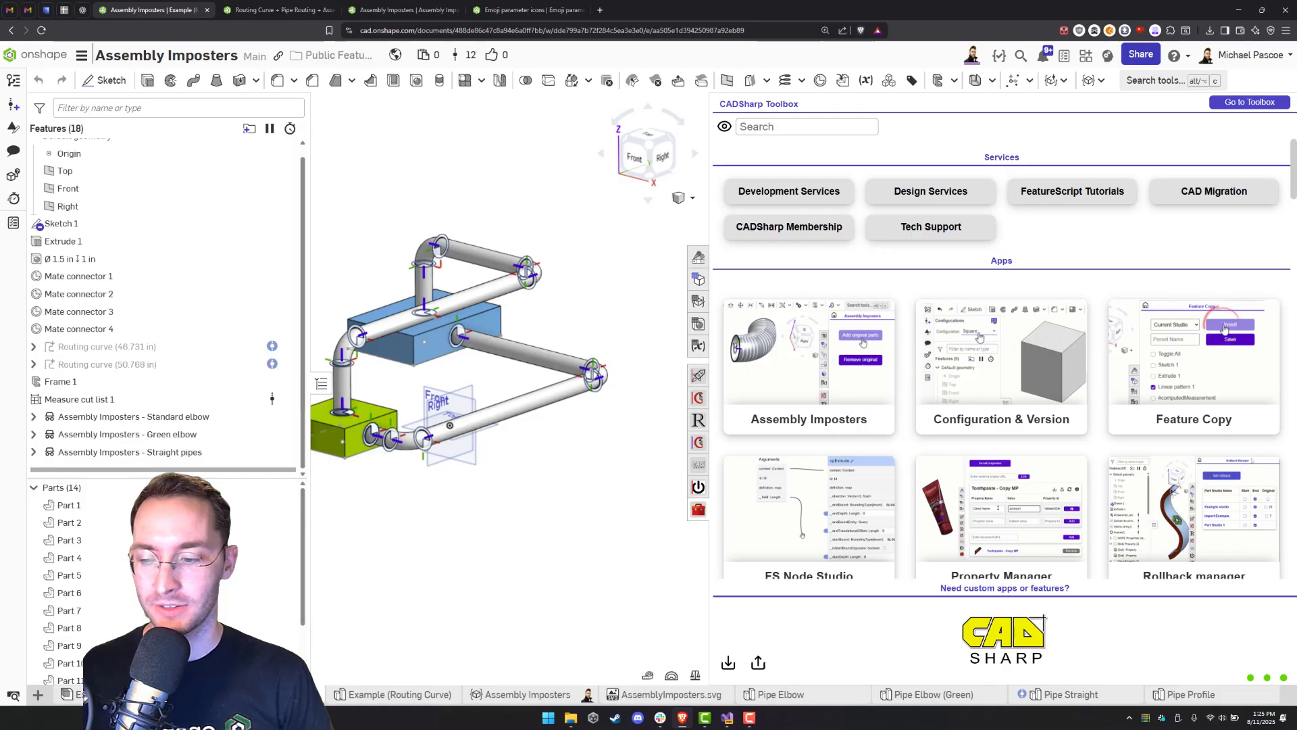
left_click(122, 693)
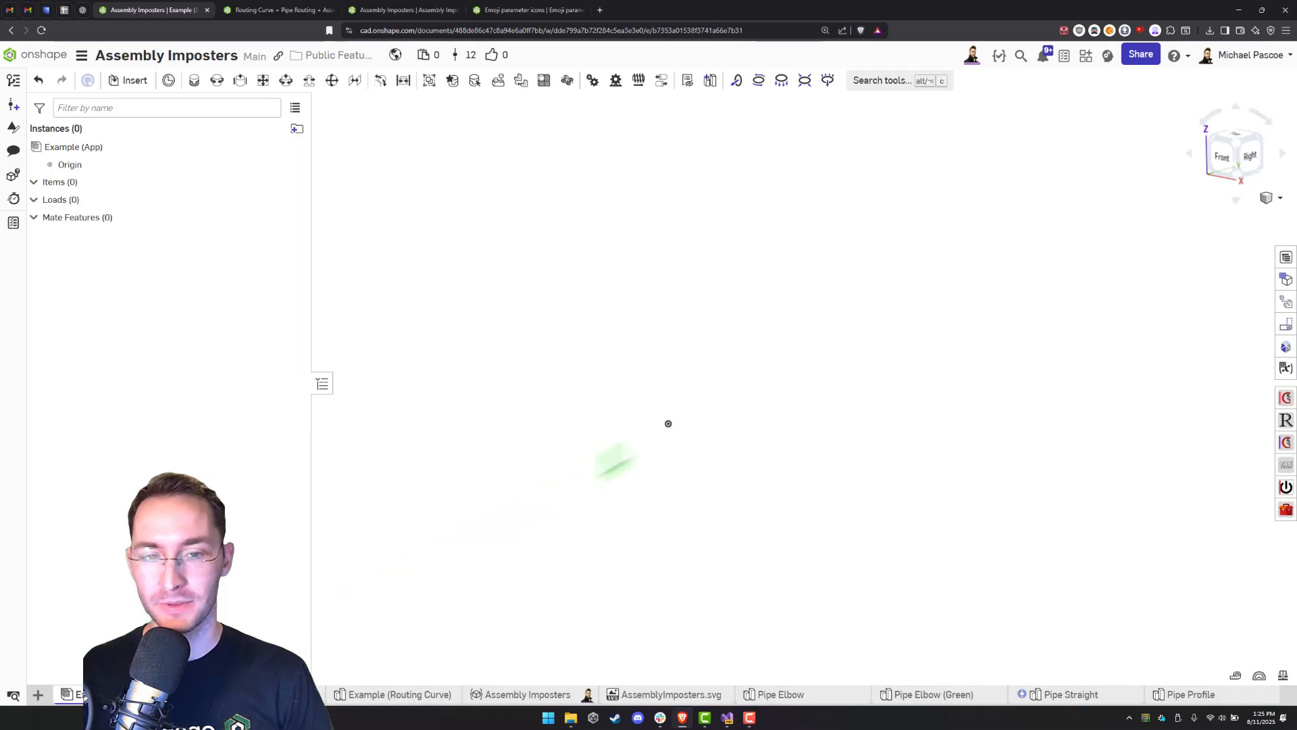
left_click(1285, 509)
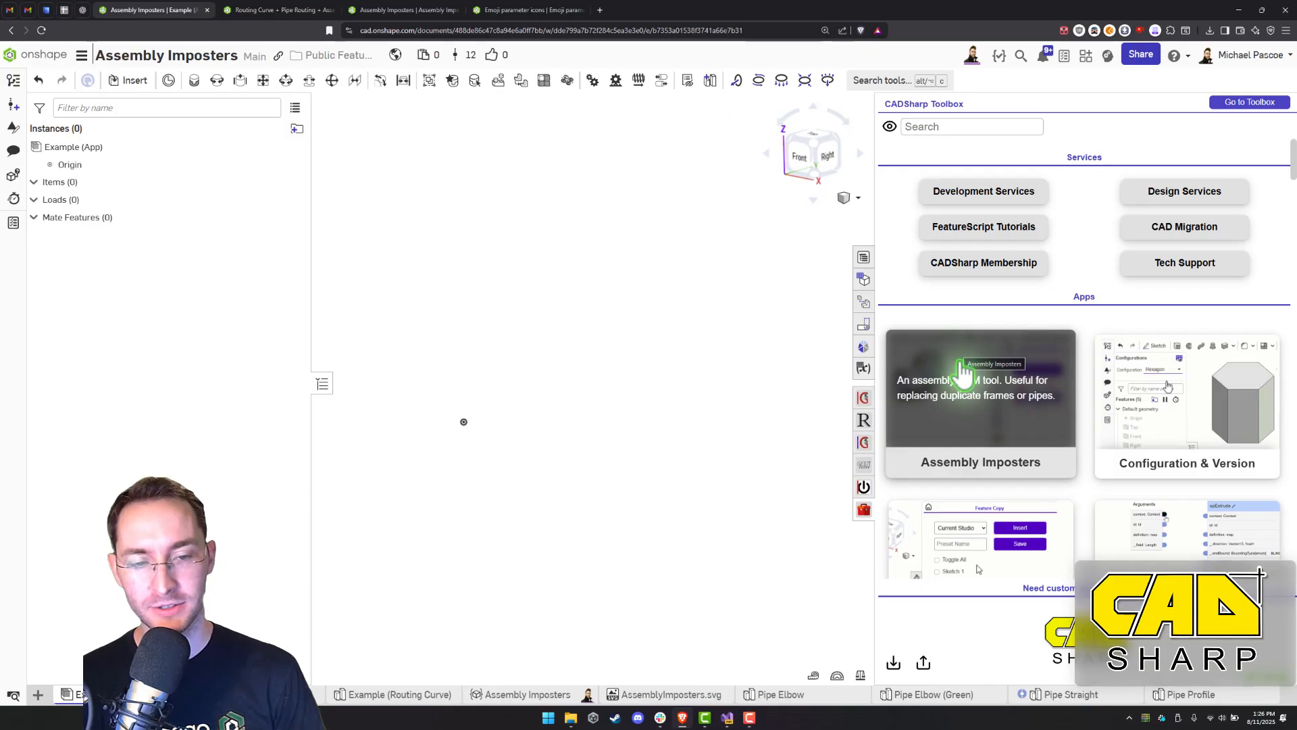
left_click(941, 390)
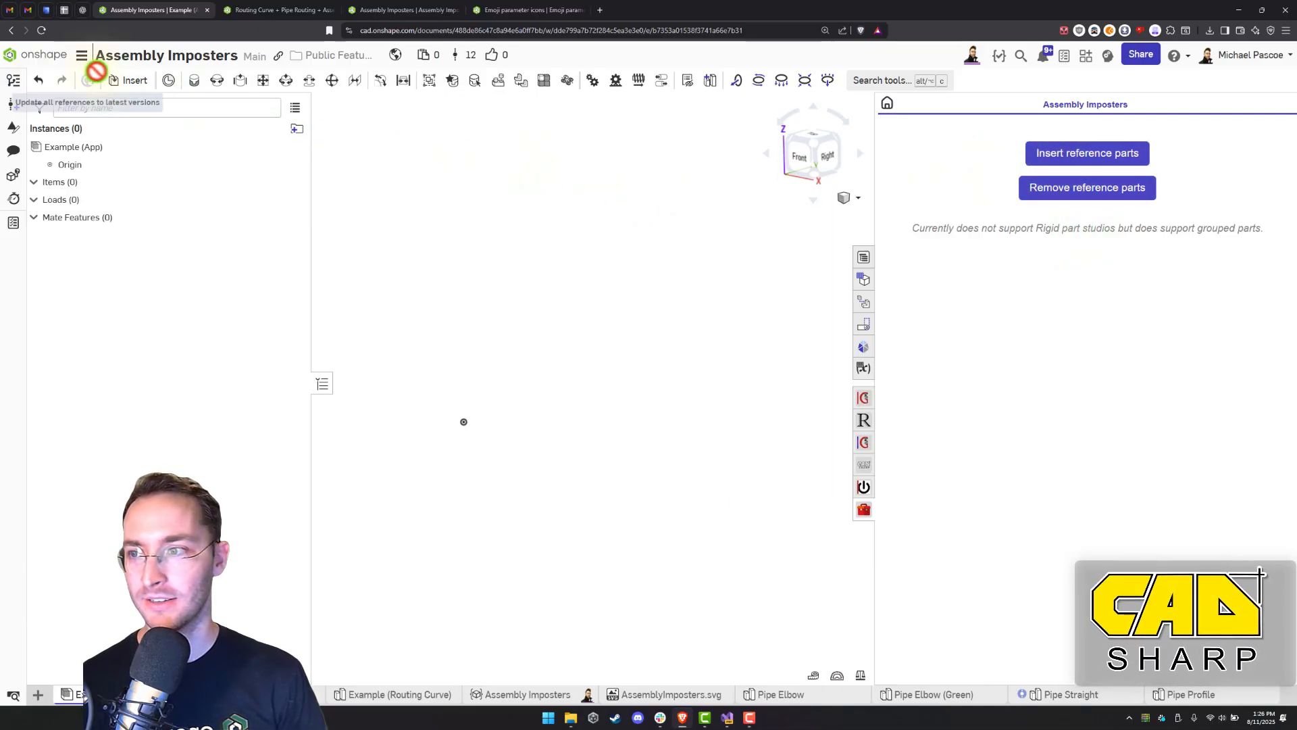
Insert all parts of the Example (Routing Curve) Part Studio into the assembly
left_click(127, 81)
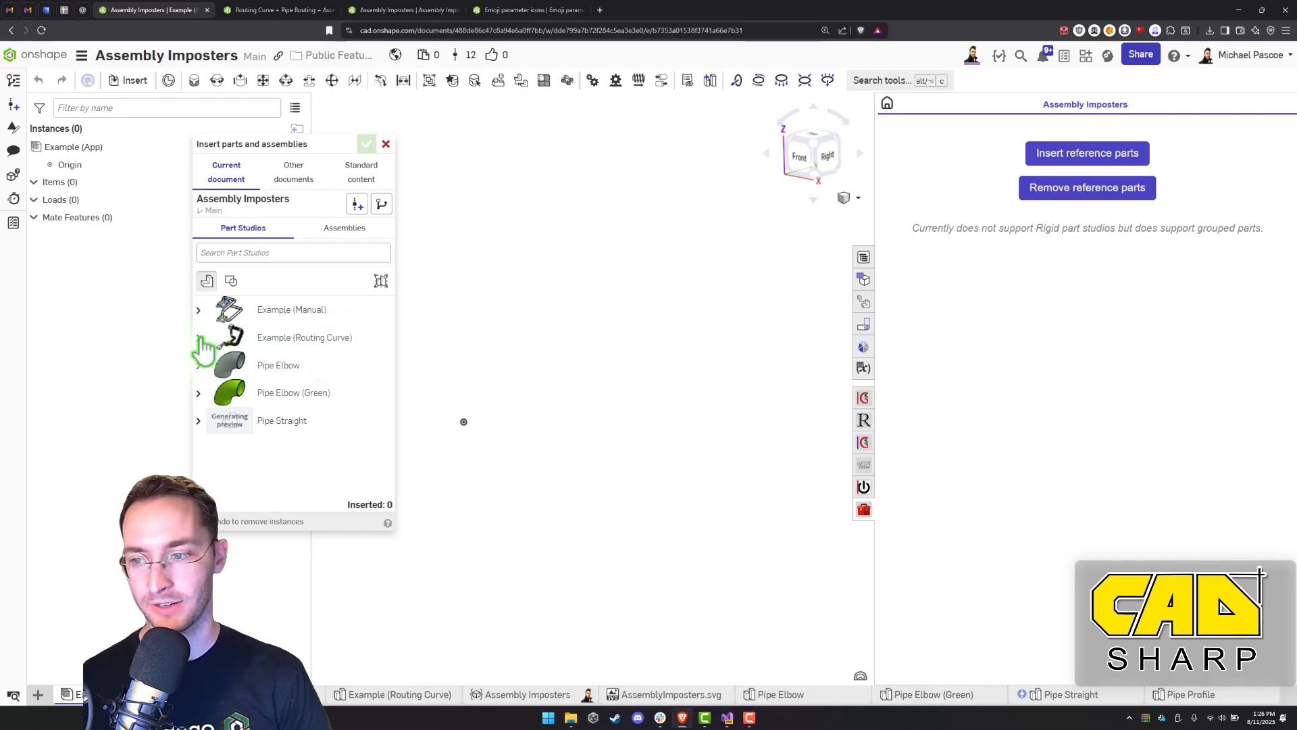
left_click(256, 337)
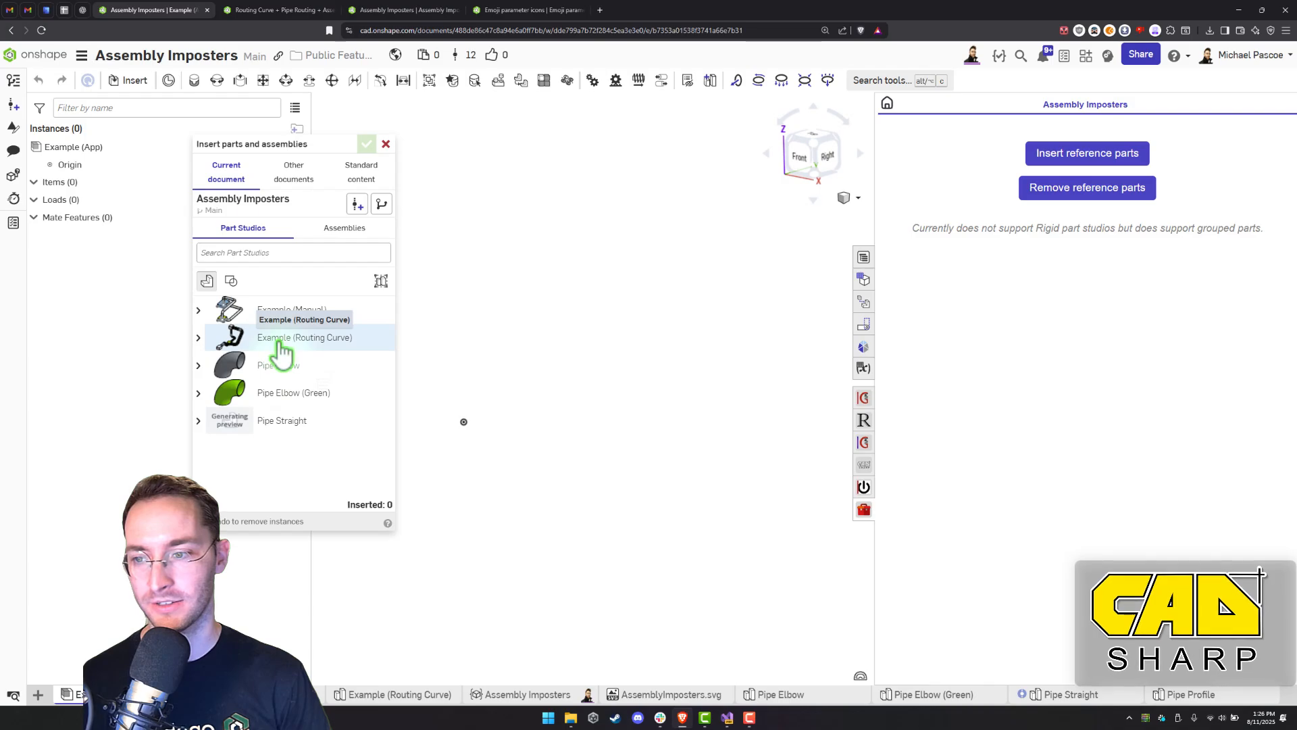
left_click(277, 338)
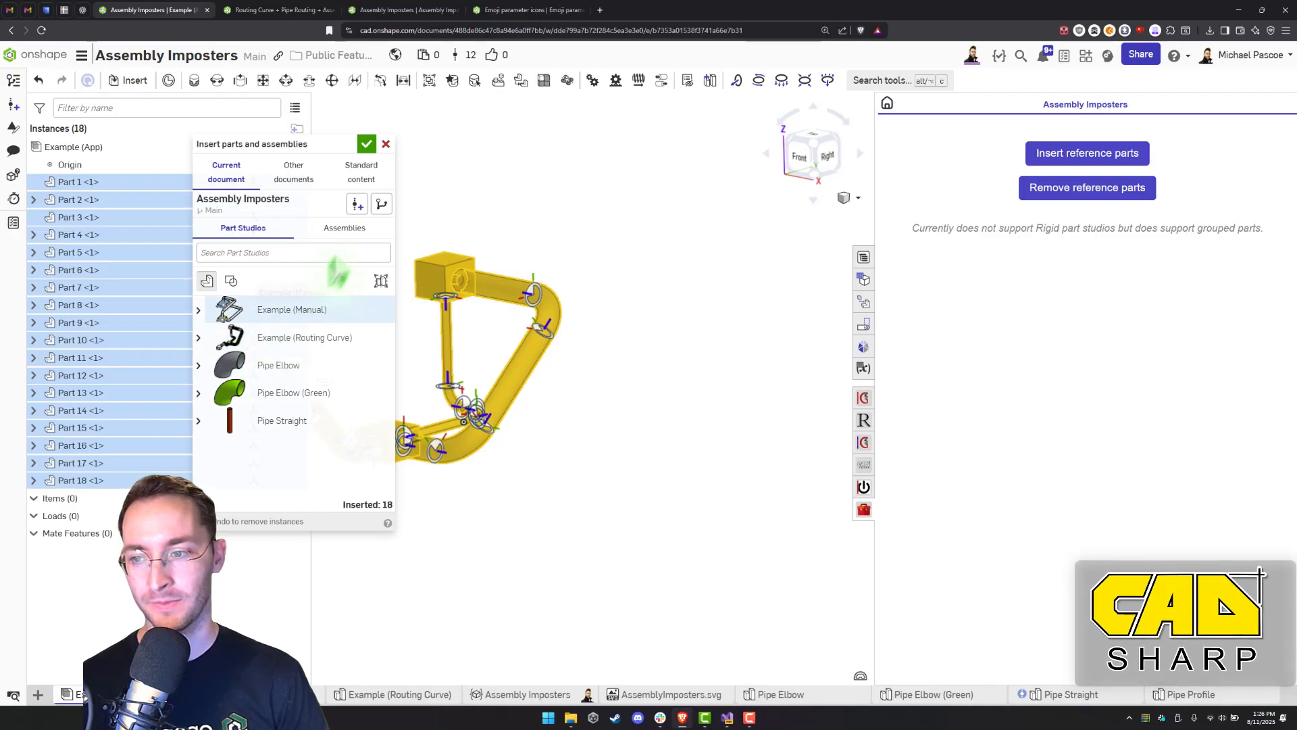
left_click(365, 141)
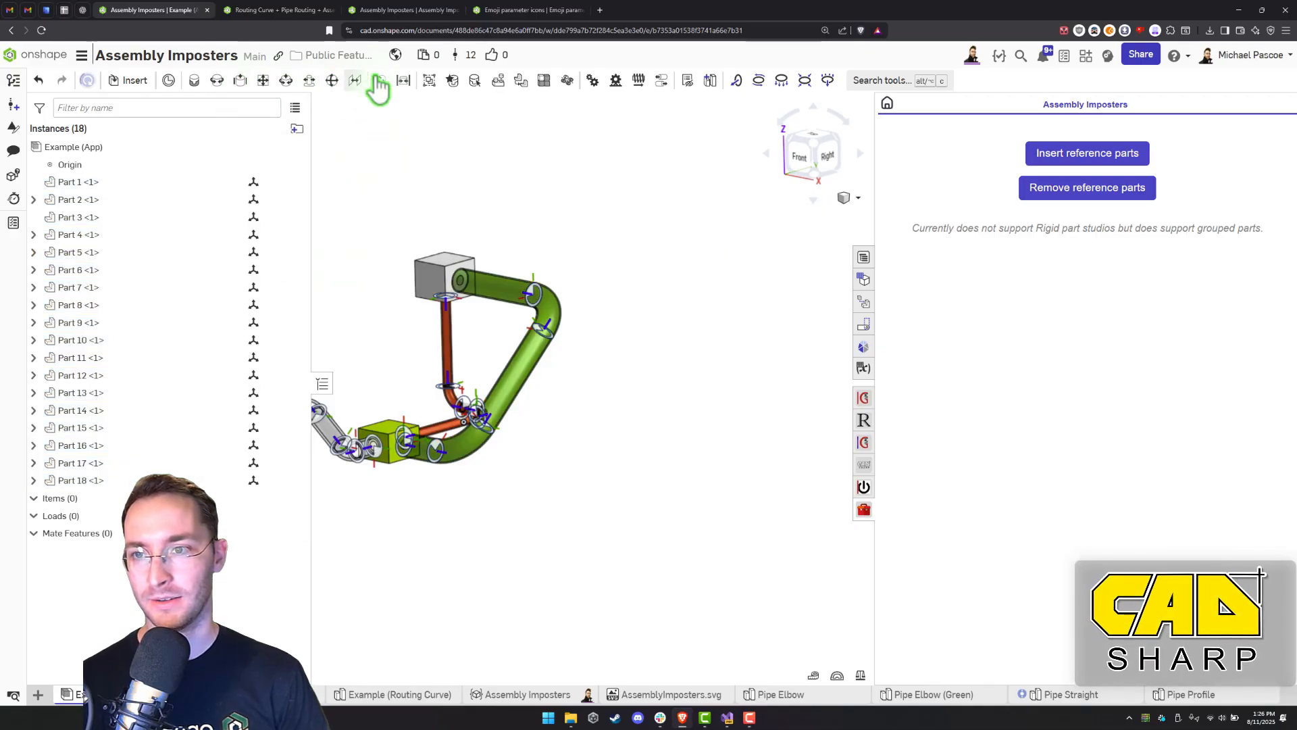
Group all inserted part instances together with the Group tool
left_click(427, 81)
scroll(620, 209, "down", 4)
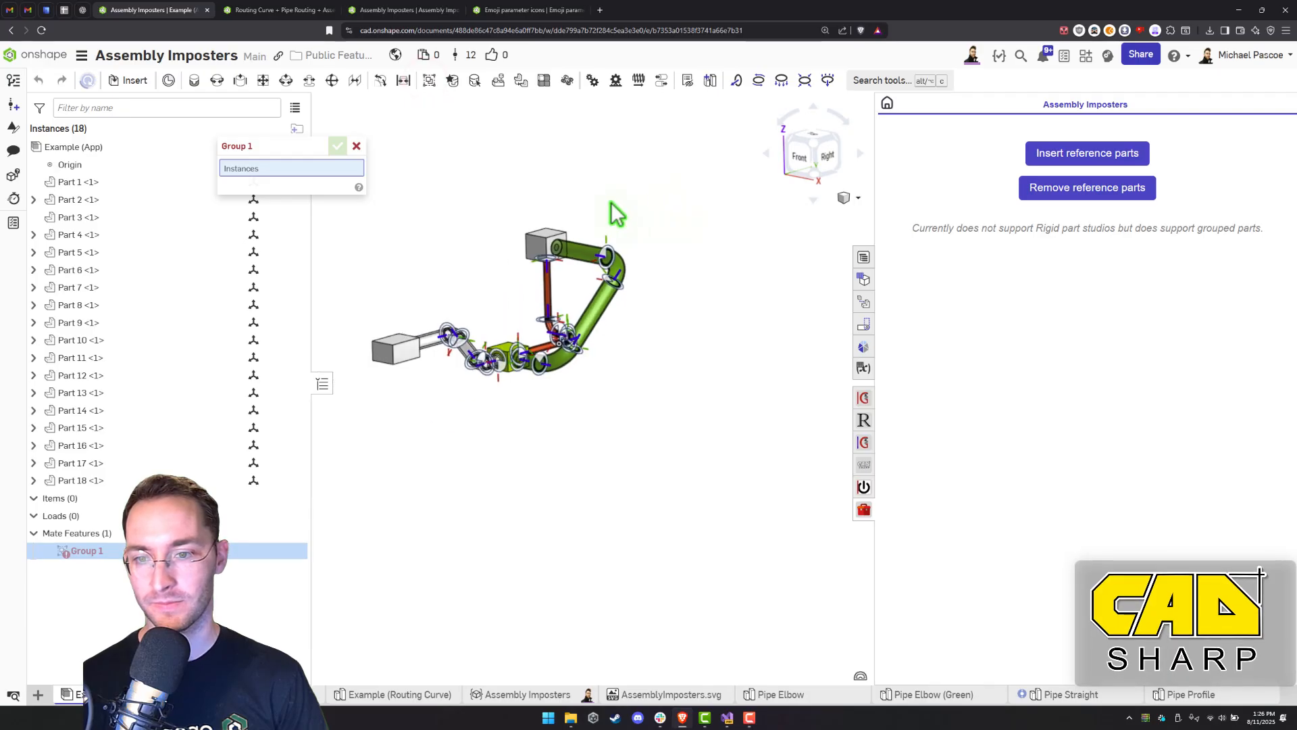
left_click_drag(700, 194, 380, 419)
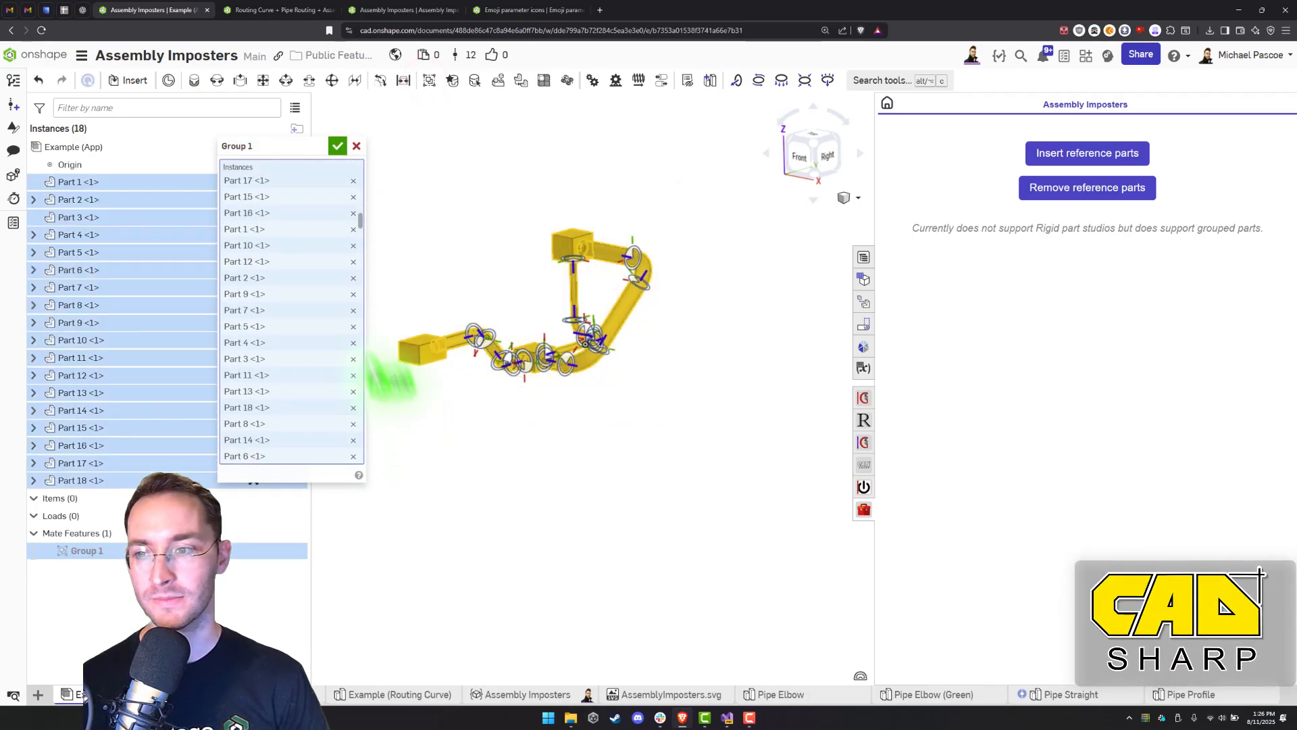
left_click(338, 146)
Fix the green block, Part 1, in place in the assembly
scroll(530, 342, "up", 3)
right_click_drag(530, 334, 527, 344)
right_click(527, 345)
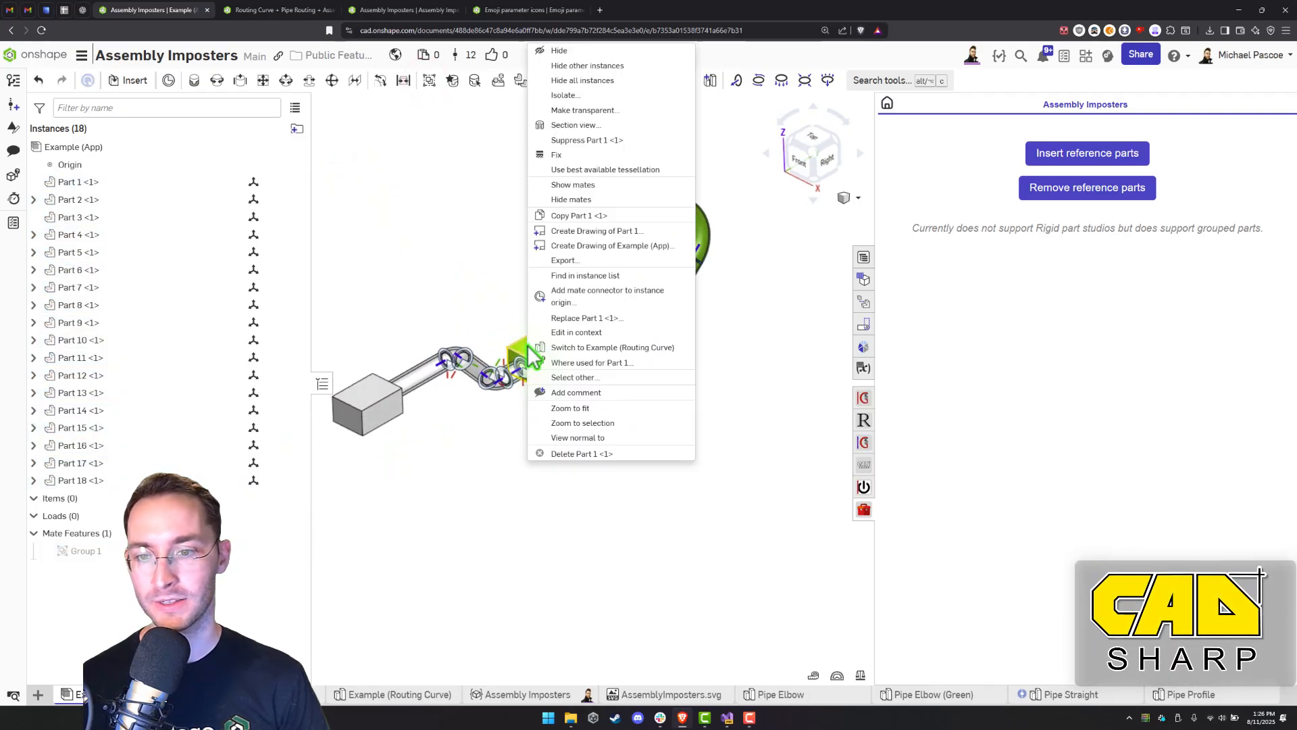
left_click(575, 156)
scroll(518, 236, "down", 2)
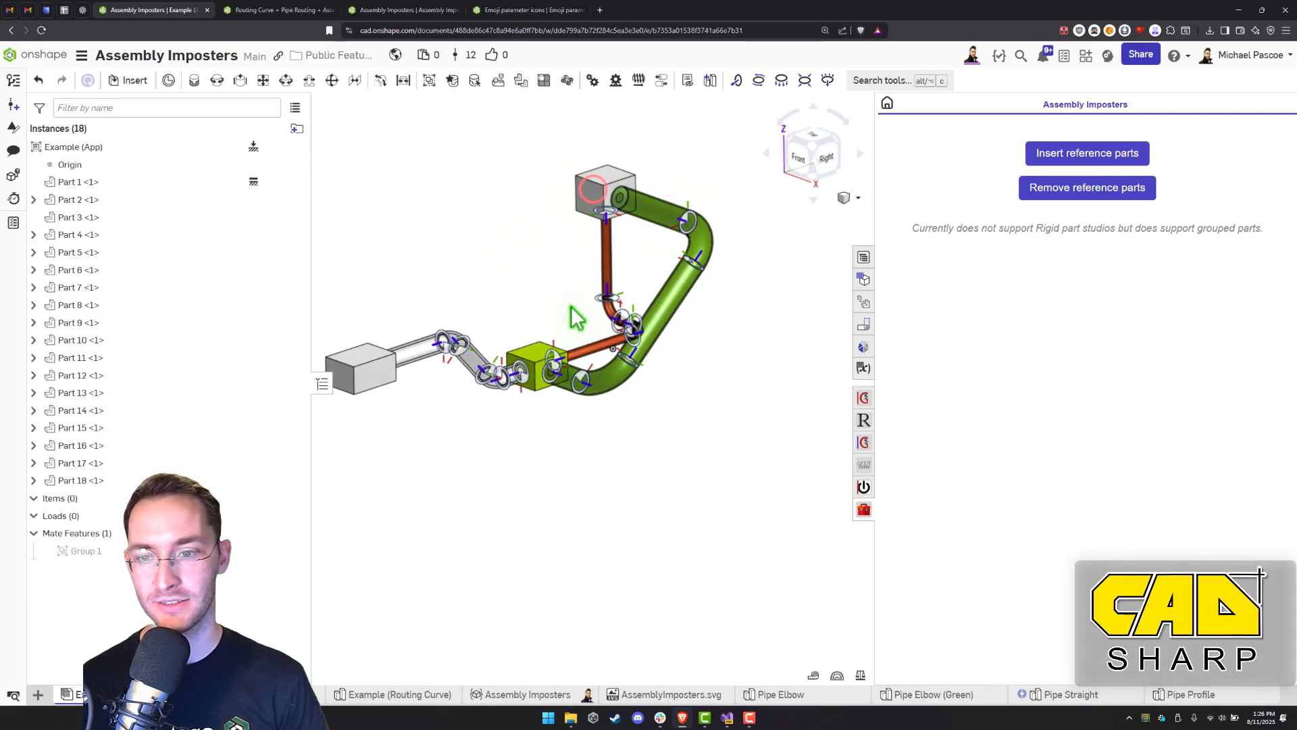
Examine the pipe segments, elbows and mate connectors at their joints around the green block
right_click_drag(571, 309, 571, 305)
middle_click_drag(562, 349, 536, 335)
right_click_drag(536, 335, 526, 342)
scroll(524, 342, "down", 1)
scroll(523, 345, "up", 2)
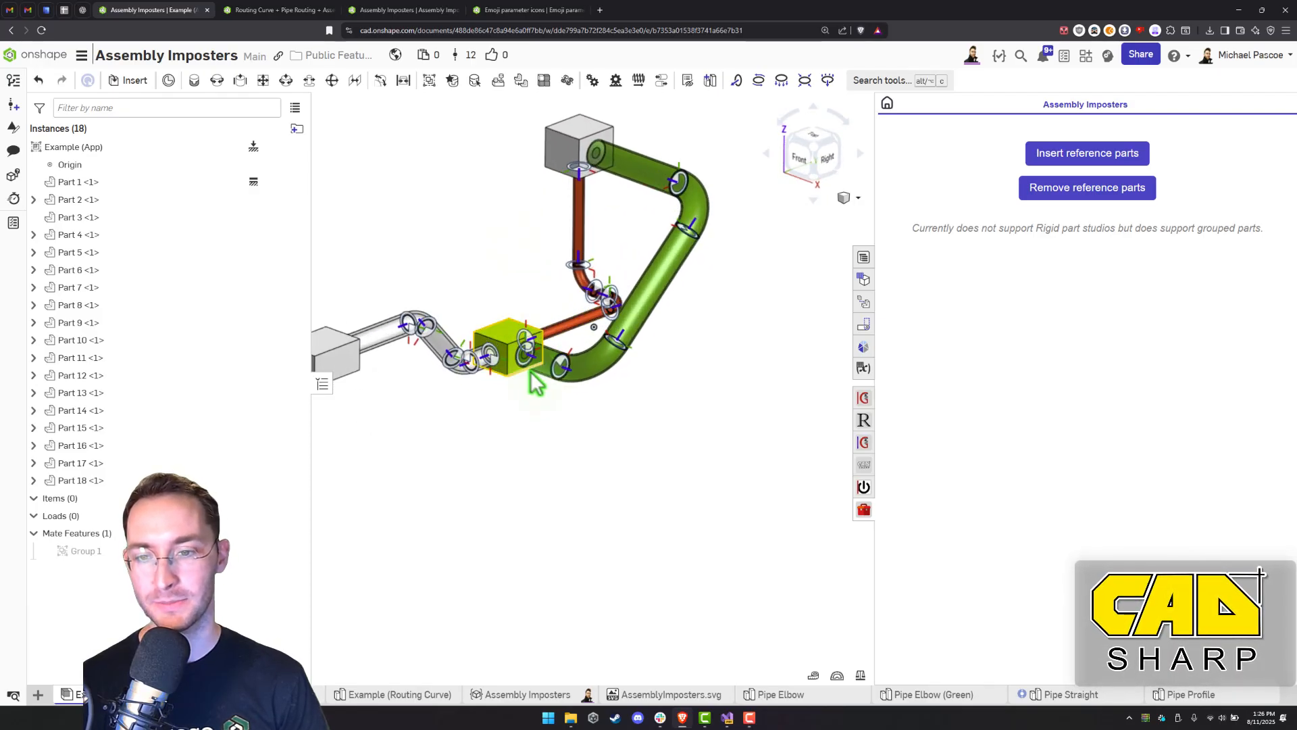
scroll(568, 371, "up", 1)
scroll(576, 371, "up", 1)
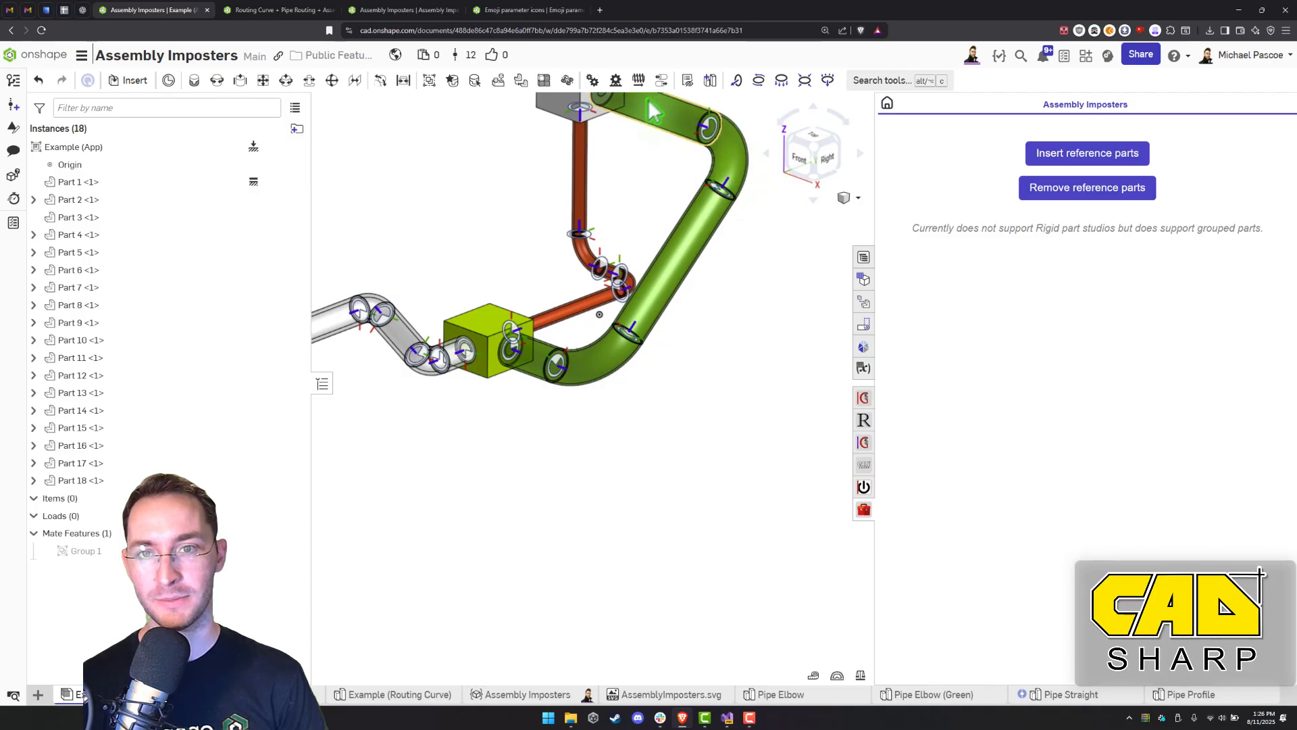
middle_click_drag(640, 131, 622, 167)
scroll(622, 167, "up", 1)
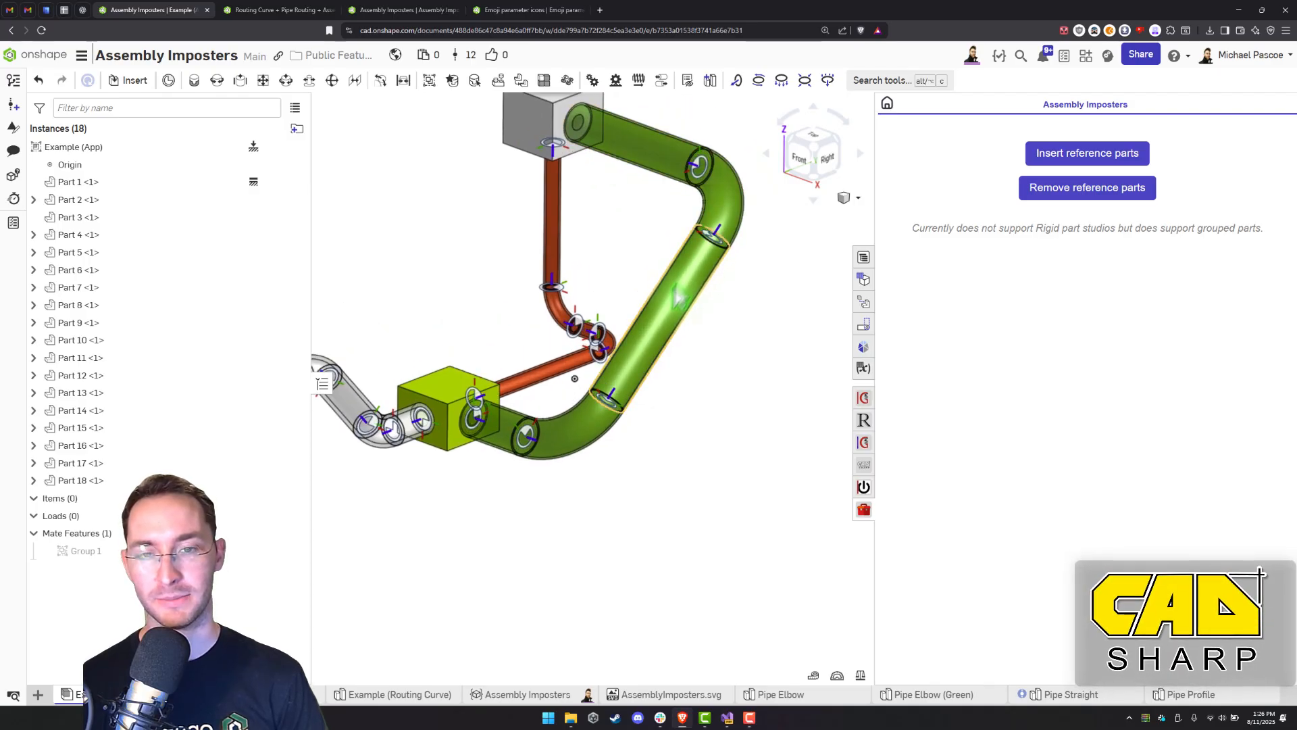
middle_click_drag(604, 406, 626, 381)
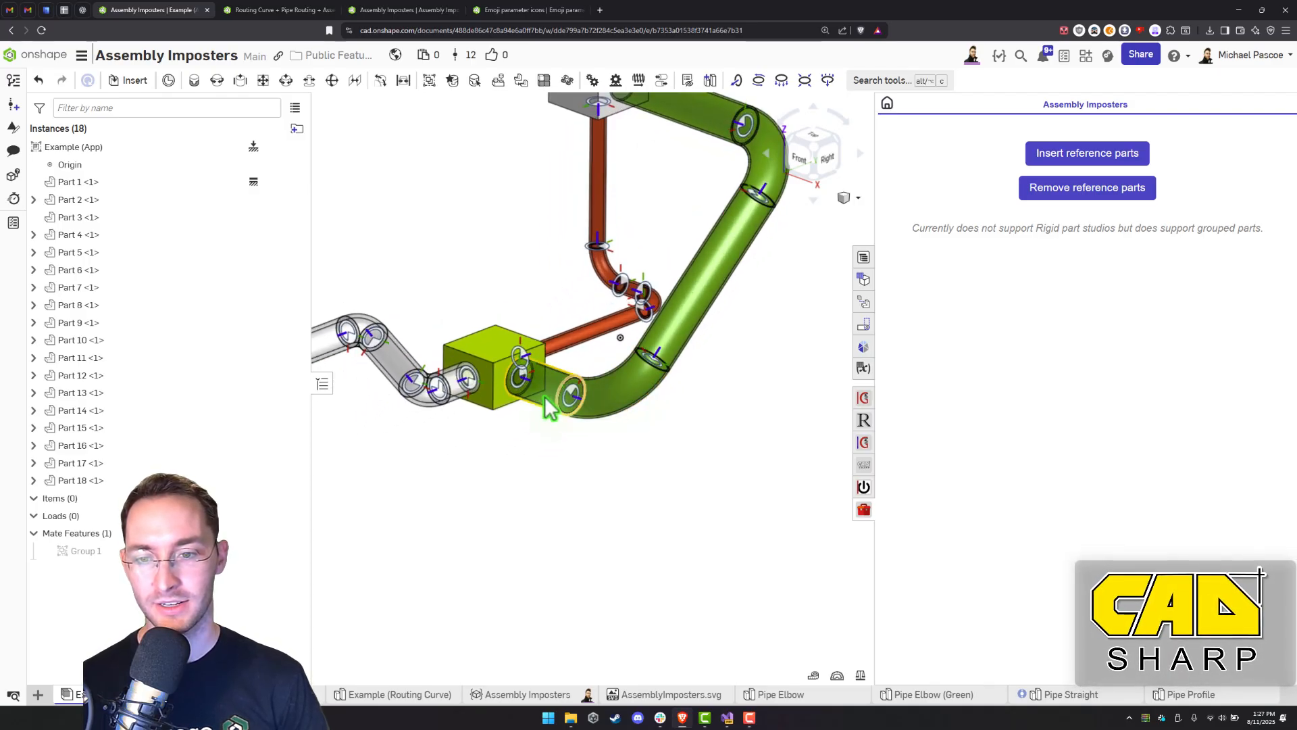
middle_click_drag(521, 381, 554, 381)
scroll(561, 377, "up", 2)
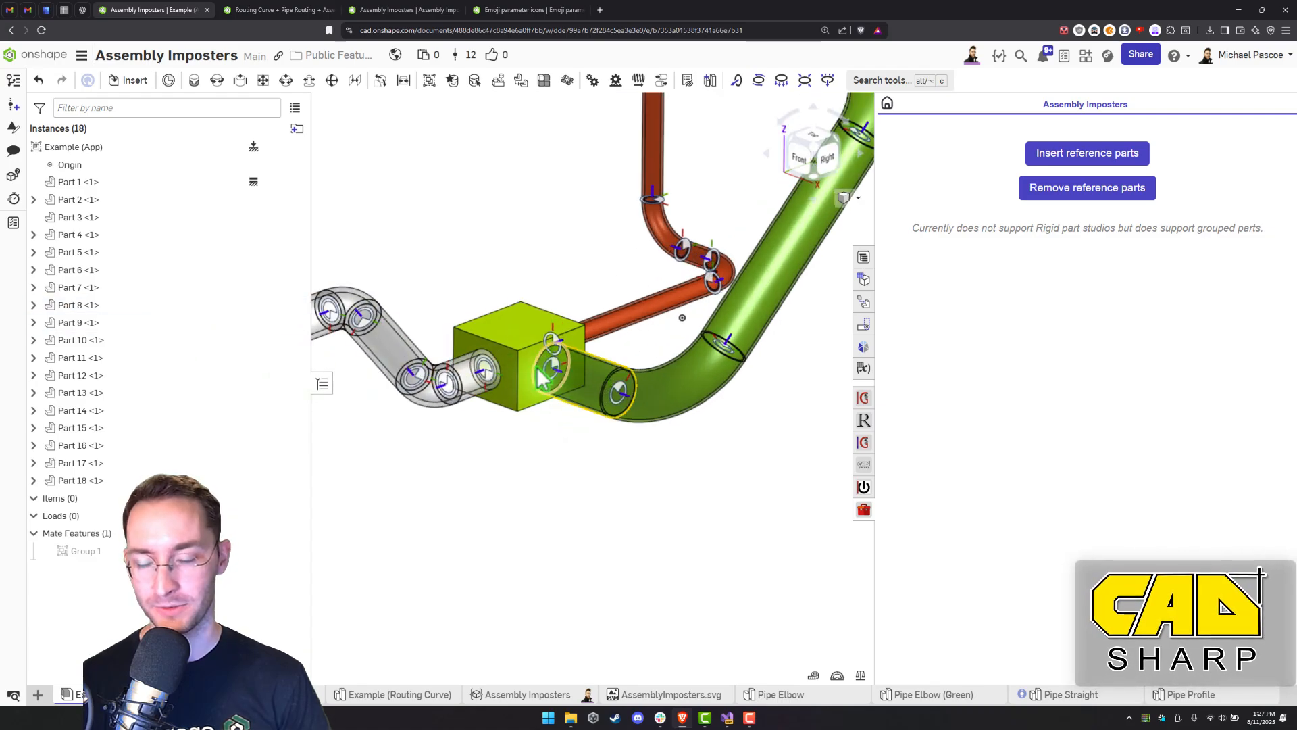
scroll(554, 368, "down", 1)
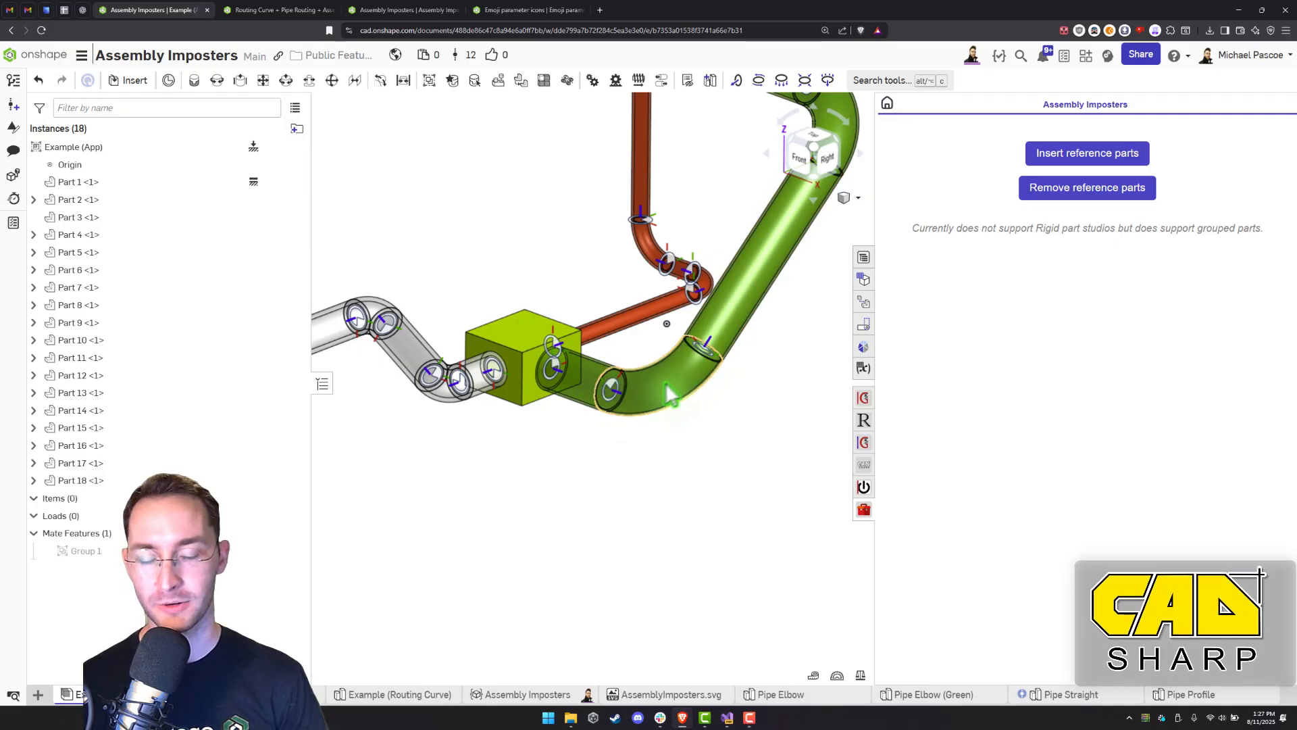
scroll(621, 393, "down", 5)
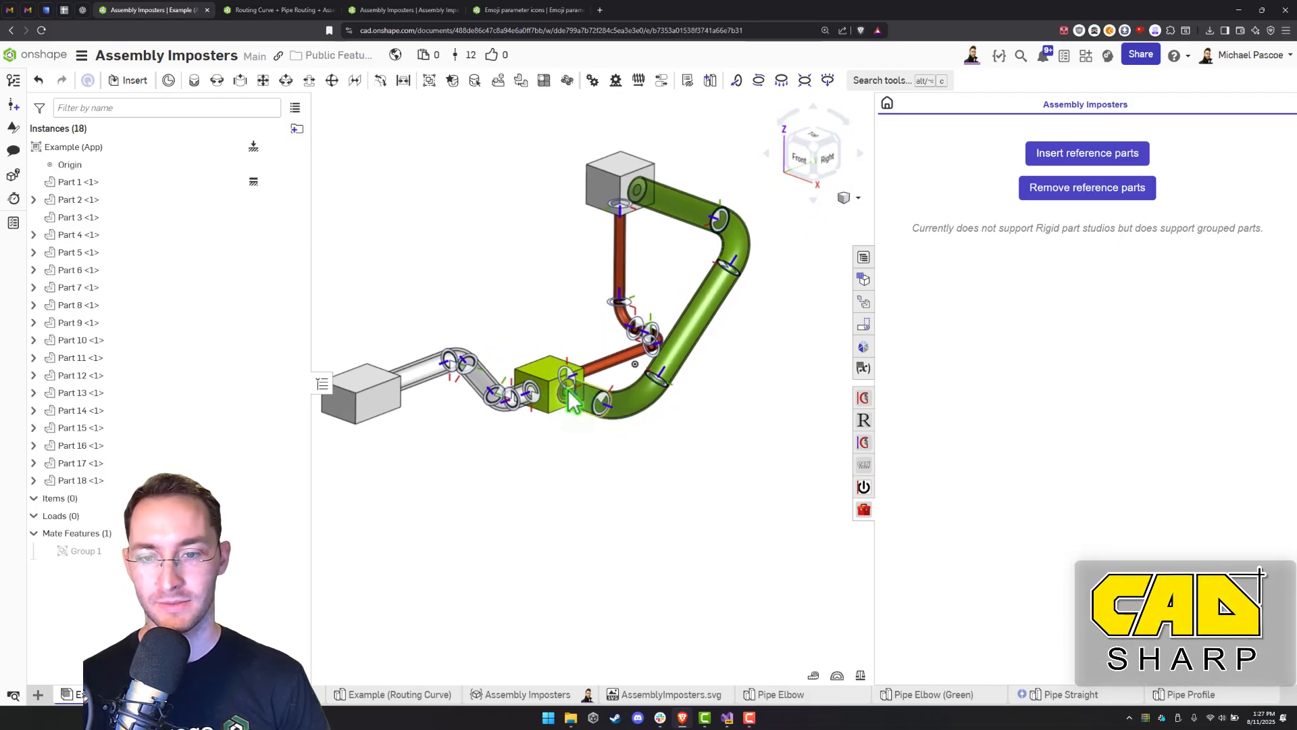
Insert the imposter reference parts for the pipes and elbows, dismiss the notice and inspect the populated pipe runs
left_click(1093, 164)
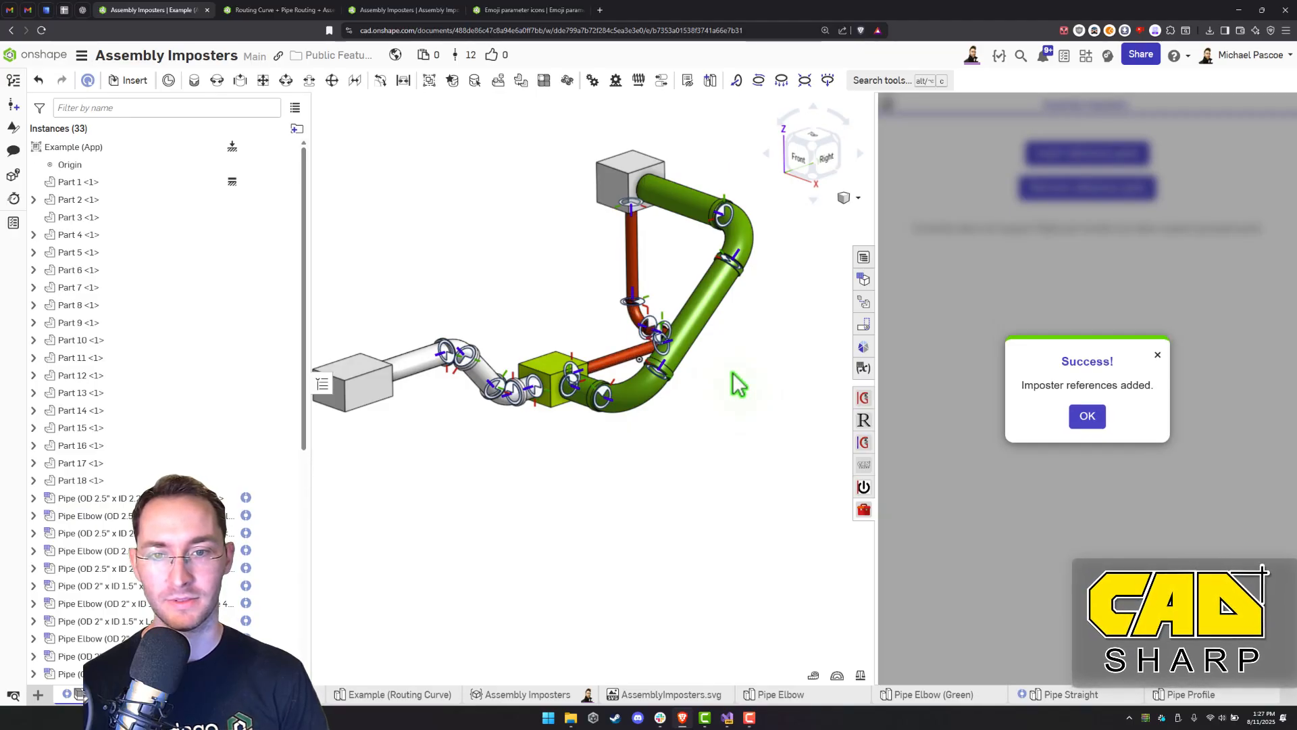
left_click(1090, 417)
scroll(635, 406, "up", 5)
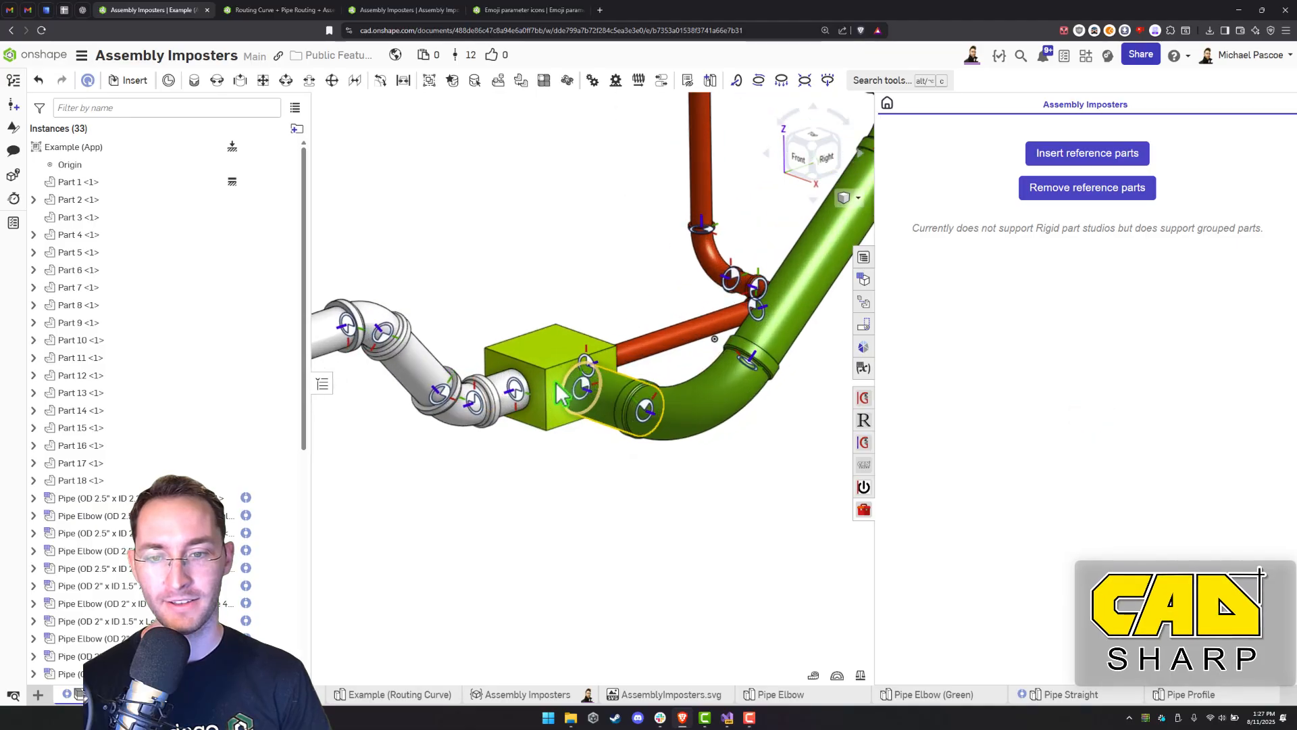
scroll(634, 393, "down", 1)
right_click_drag(635, 395, 639, 414)
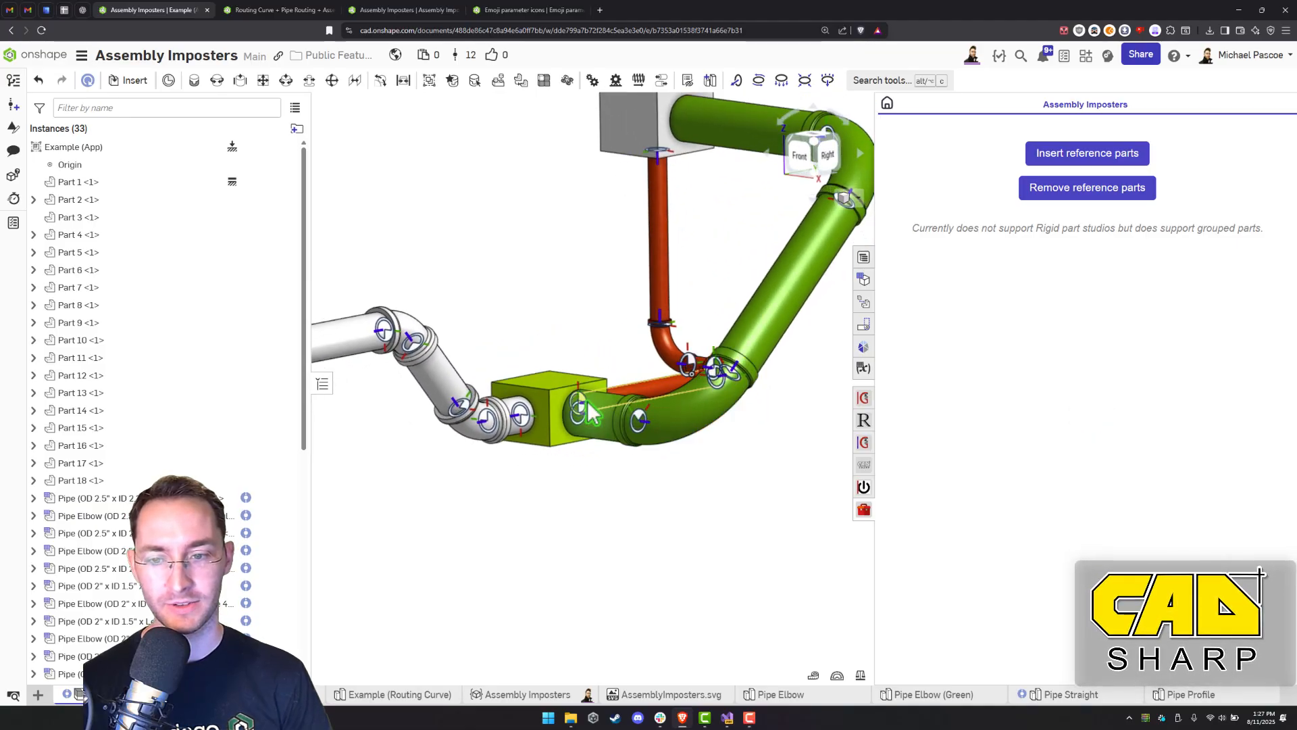
scroll(749, 308, "down", 3)
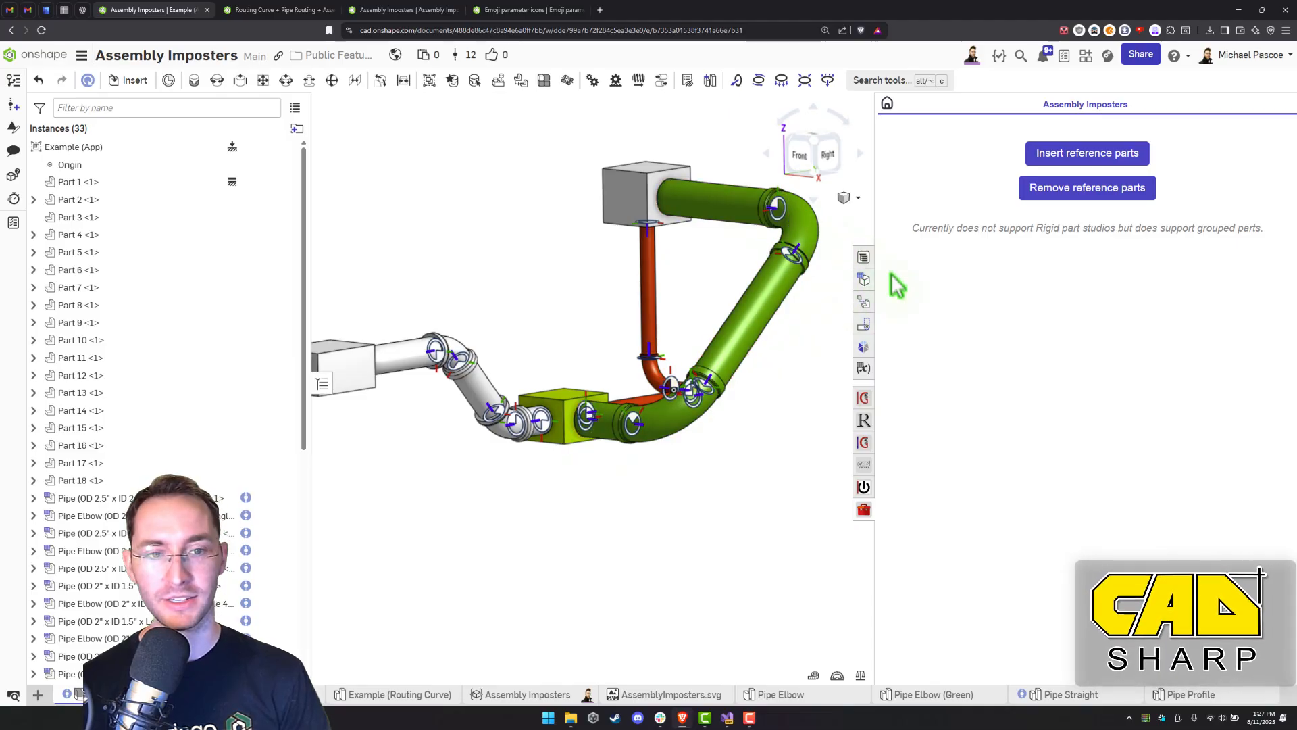
Open the bill of materials and select the white OD 2" elbows to compare them with their entry
left_click(864, 277)
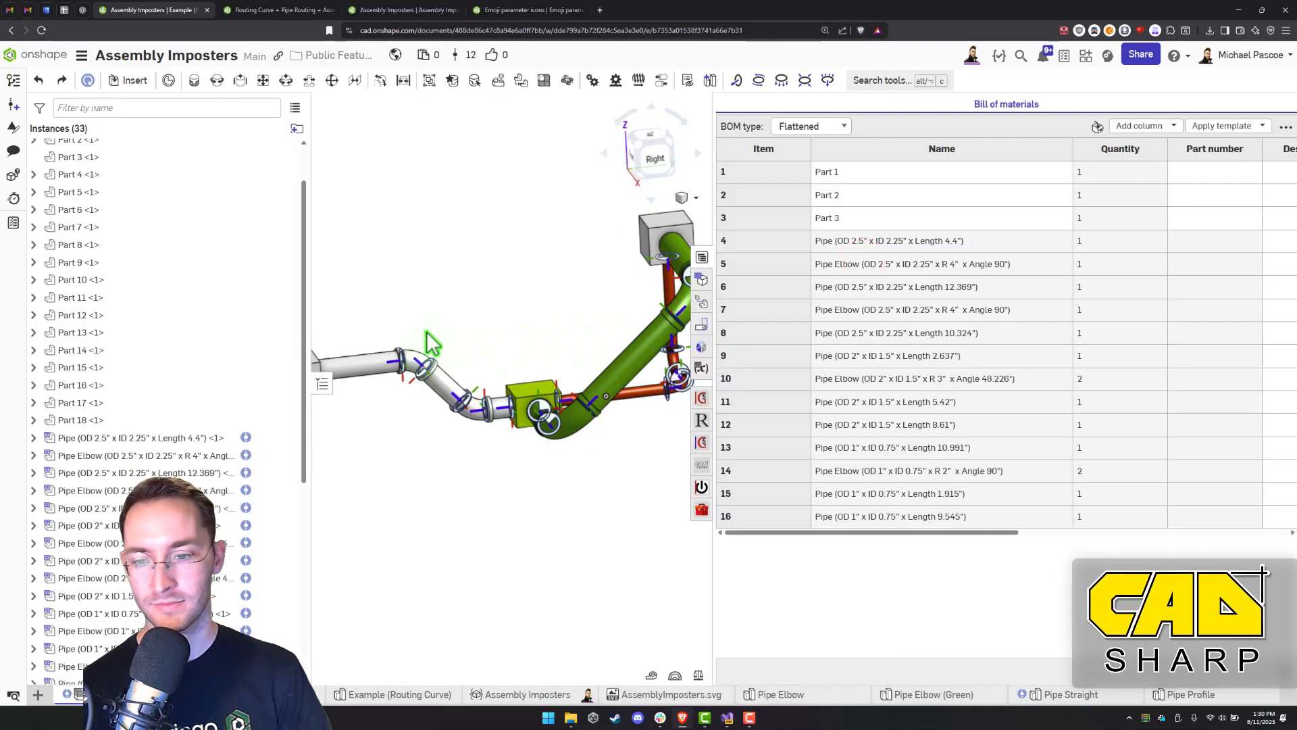
scroll(429, 346, "up", 2)
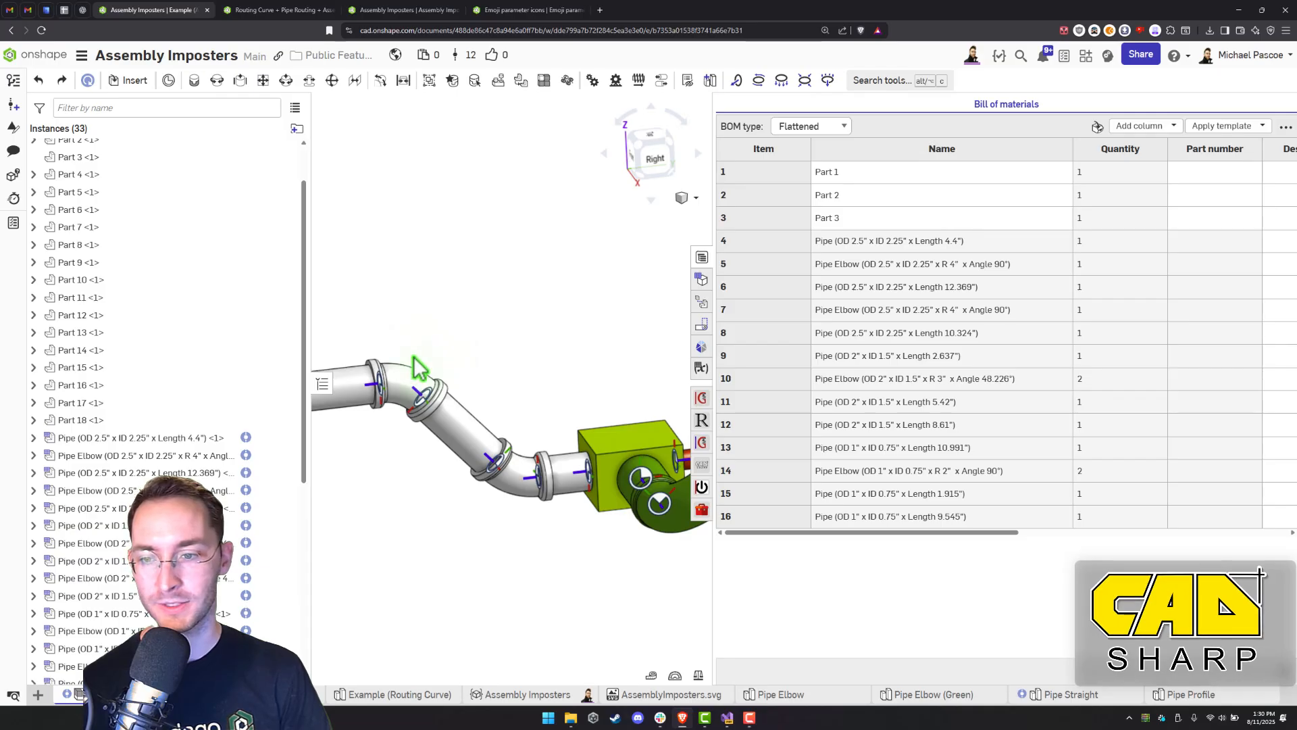
left_click(412, 378)
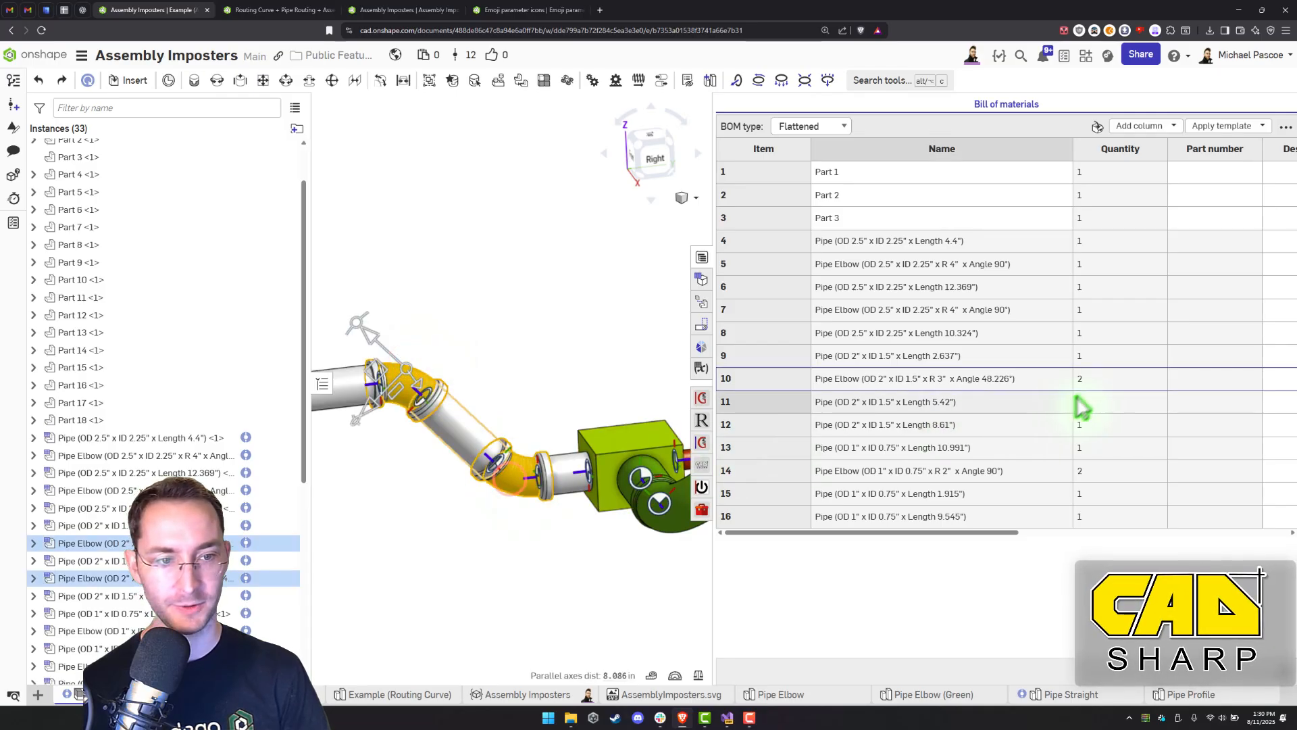
Select the two red OD 1" elbows, compare them with their bill of materials entry, and clear the selection
right_click_drag(683, 396, 579, 405)
left_click(501, 292)
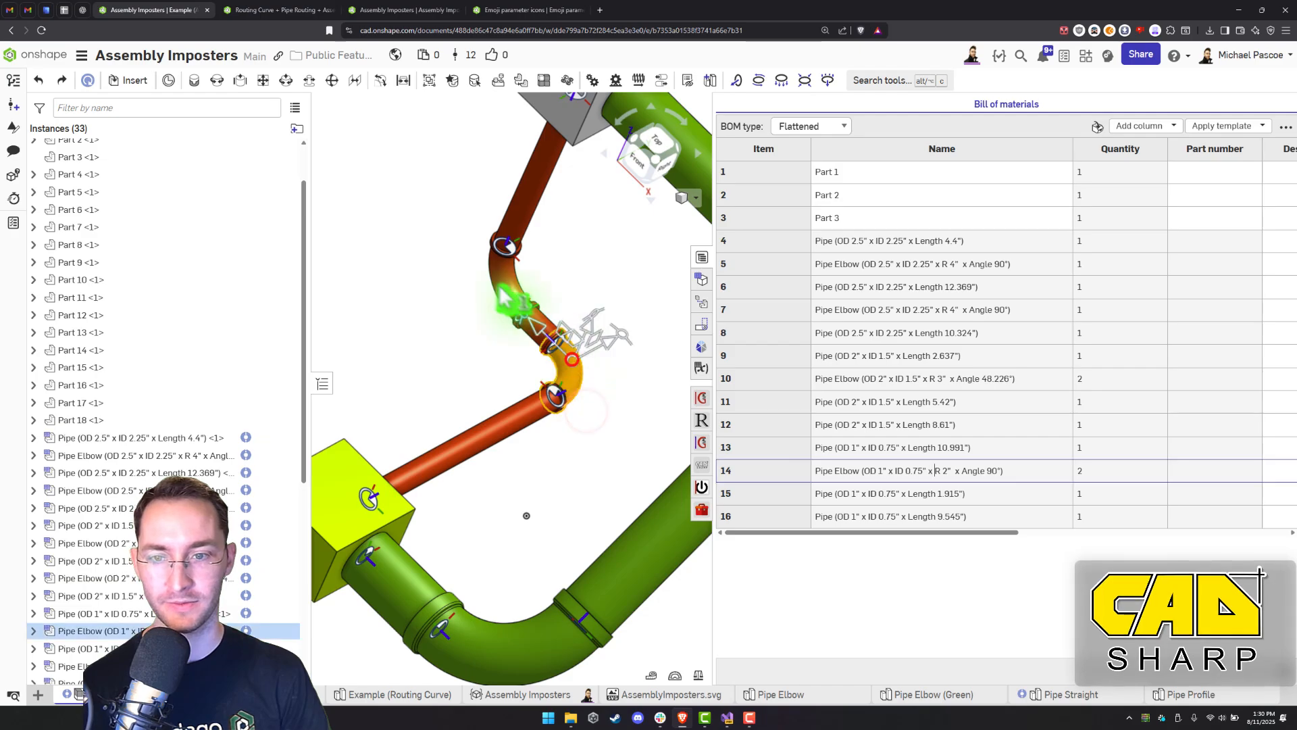
left_click(502, 292)
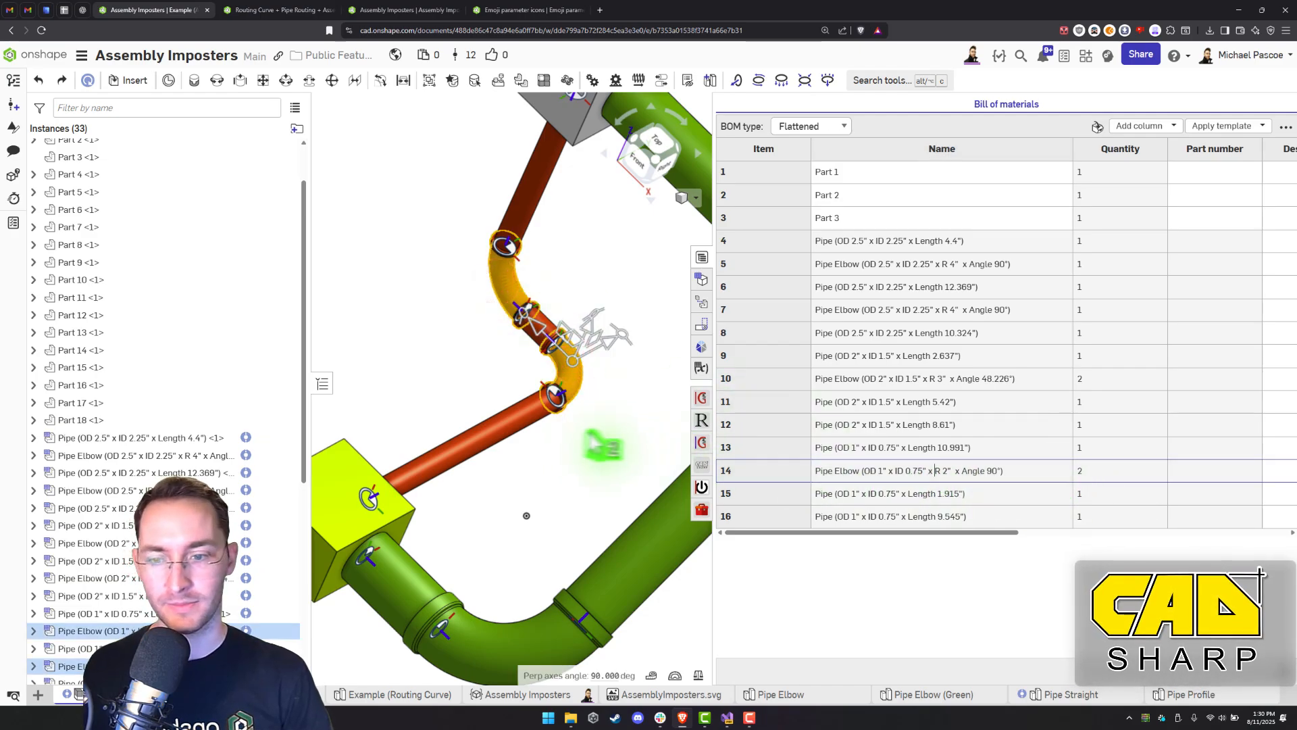
right_click_drag(602, 440, 629, 406)
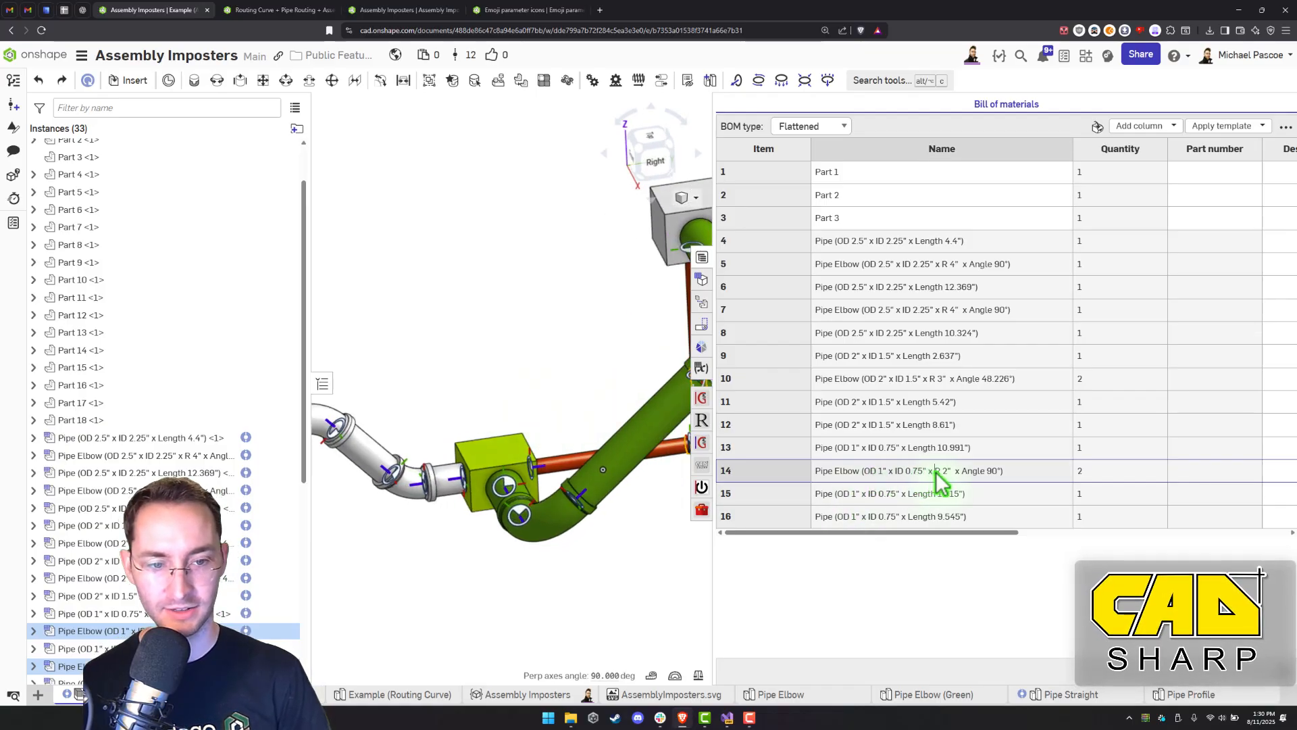
left_click(511, 405)
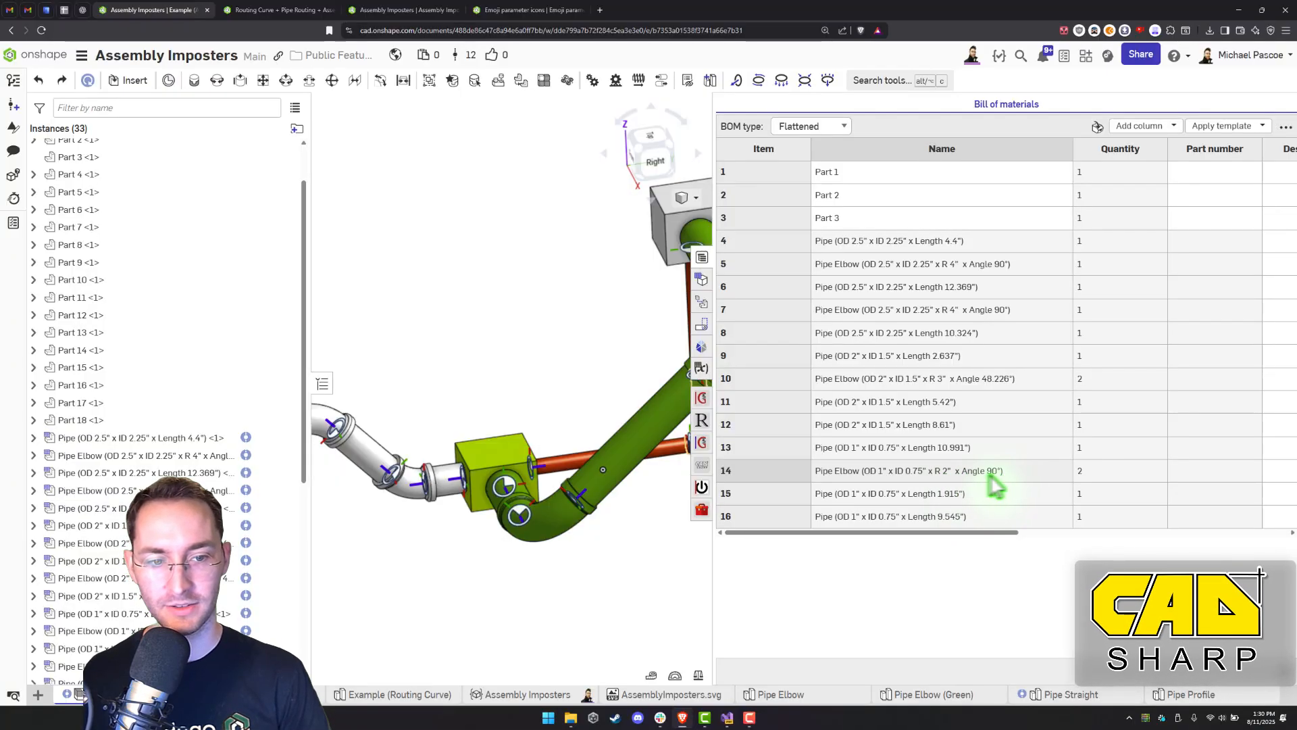
Select a white OD 2" elbow to check it against the bill of materials, then deselect it
left_click(377, 410)
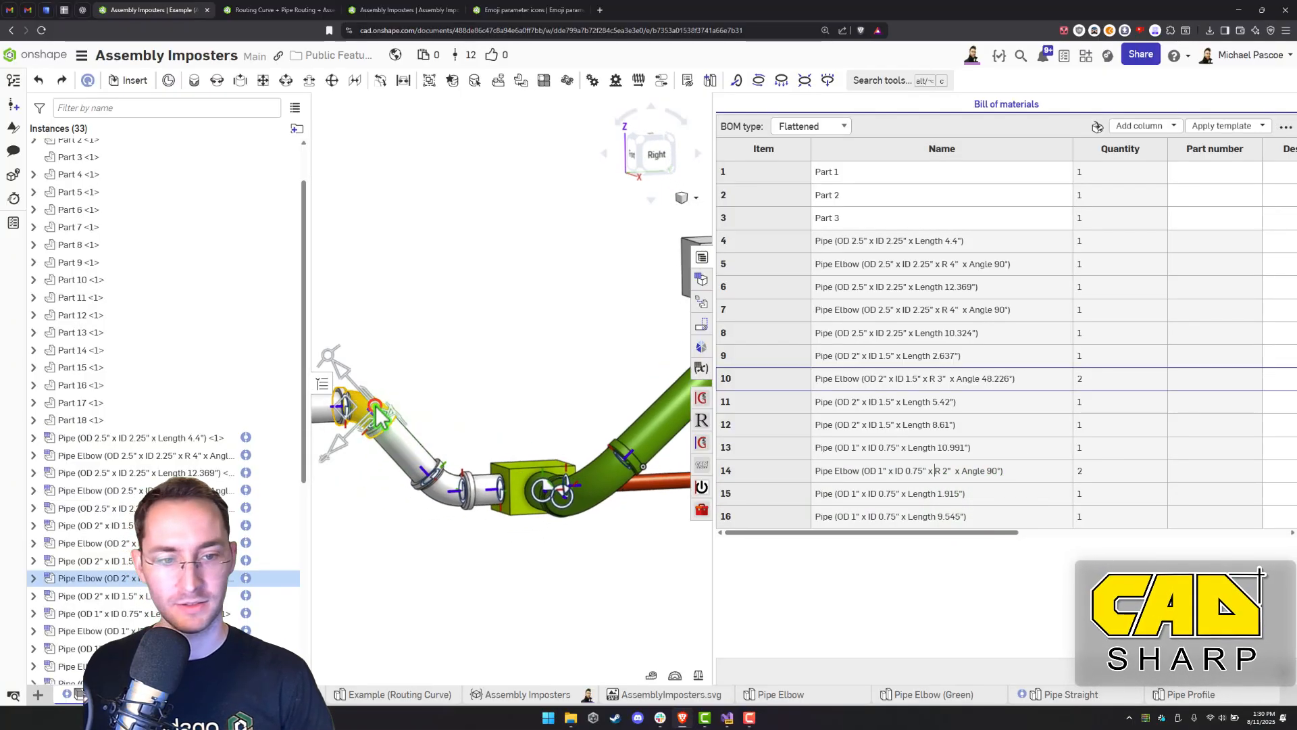
left_click(415, 358)
scroll(414, 359, "down", 2)
middle_click_drag(423, 365, 498, 379)
scroll(497, 380, "down", 1)
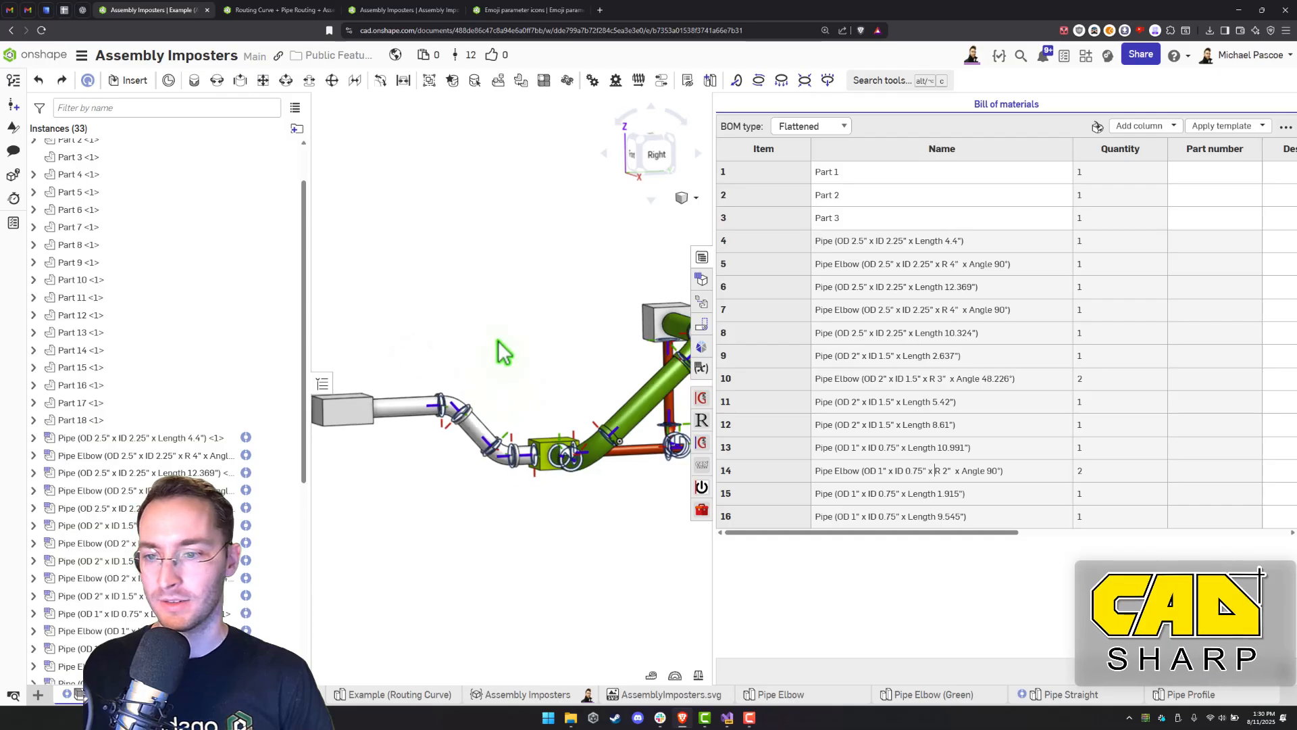
left_click(499, 341)
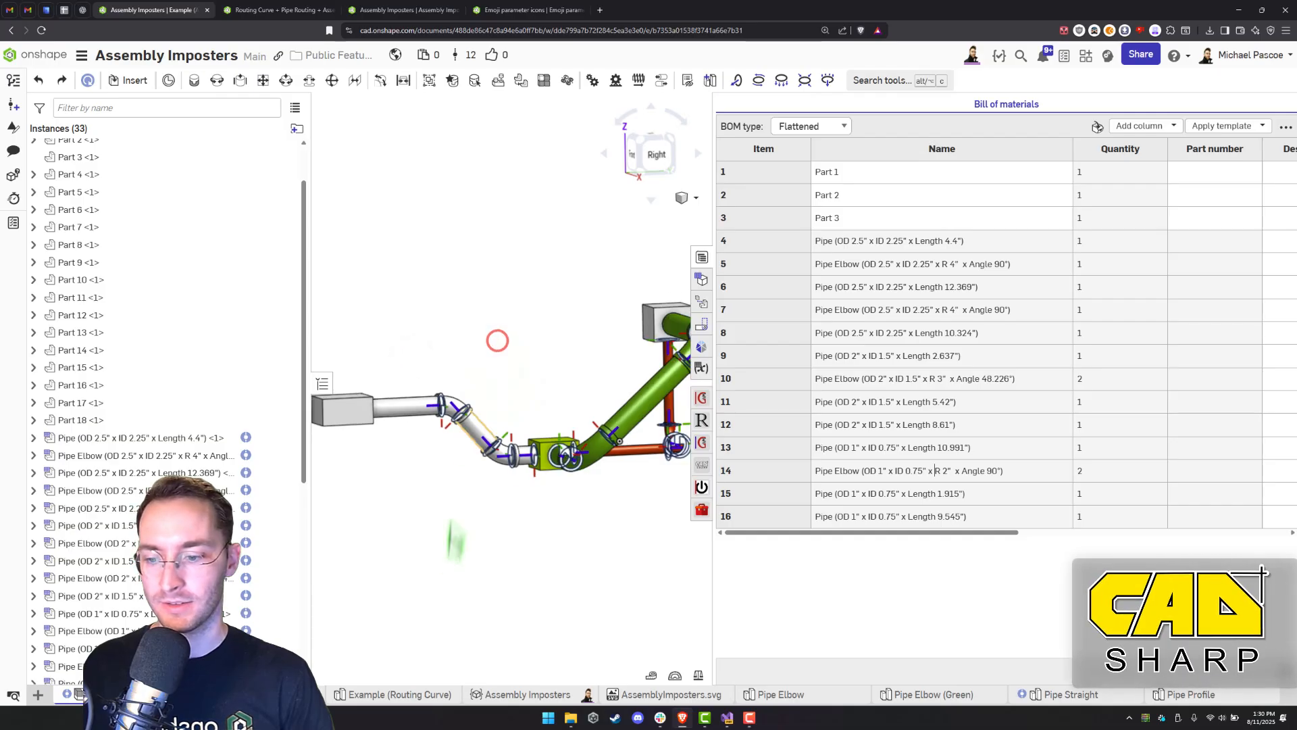
left_click(432, 569)
Close the bill of materials and view the whole pipe assembly
left_click(703, 255)
right_click_drag(586, 369, 628, 439)
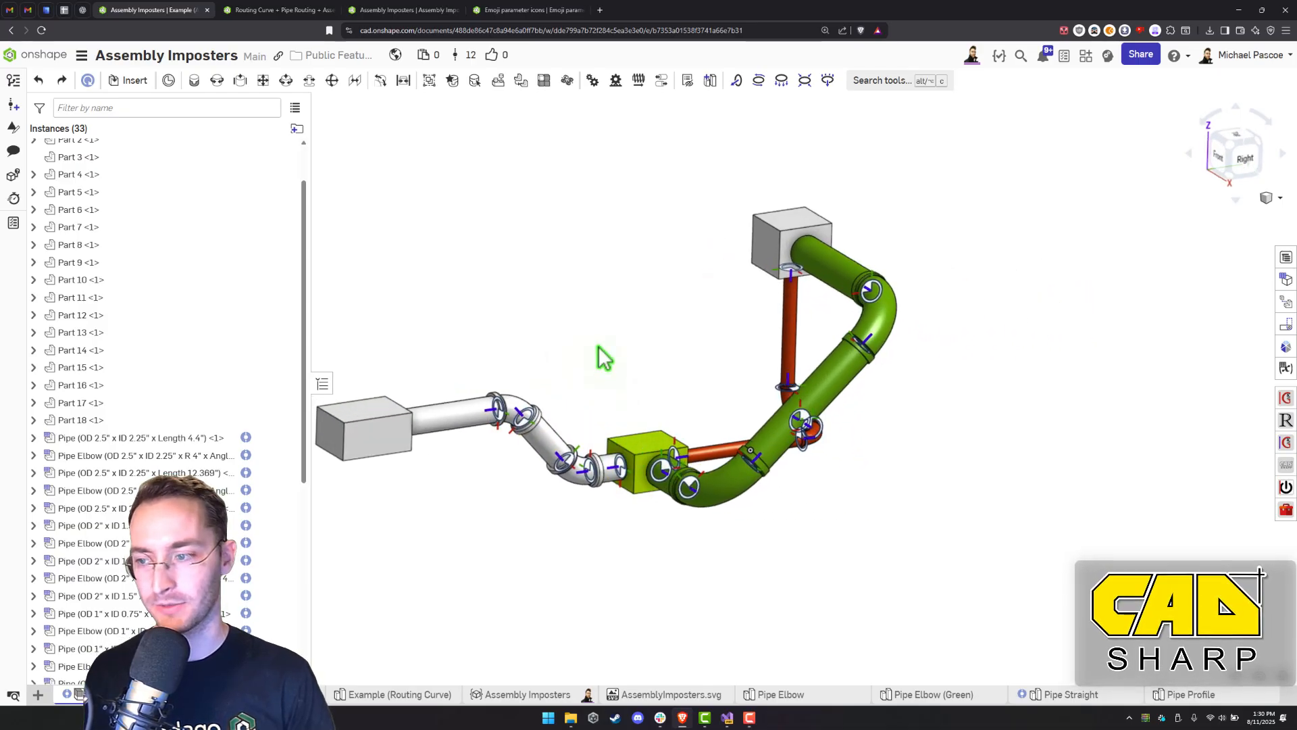
left_click(606, 331)
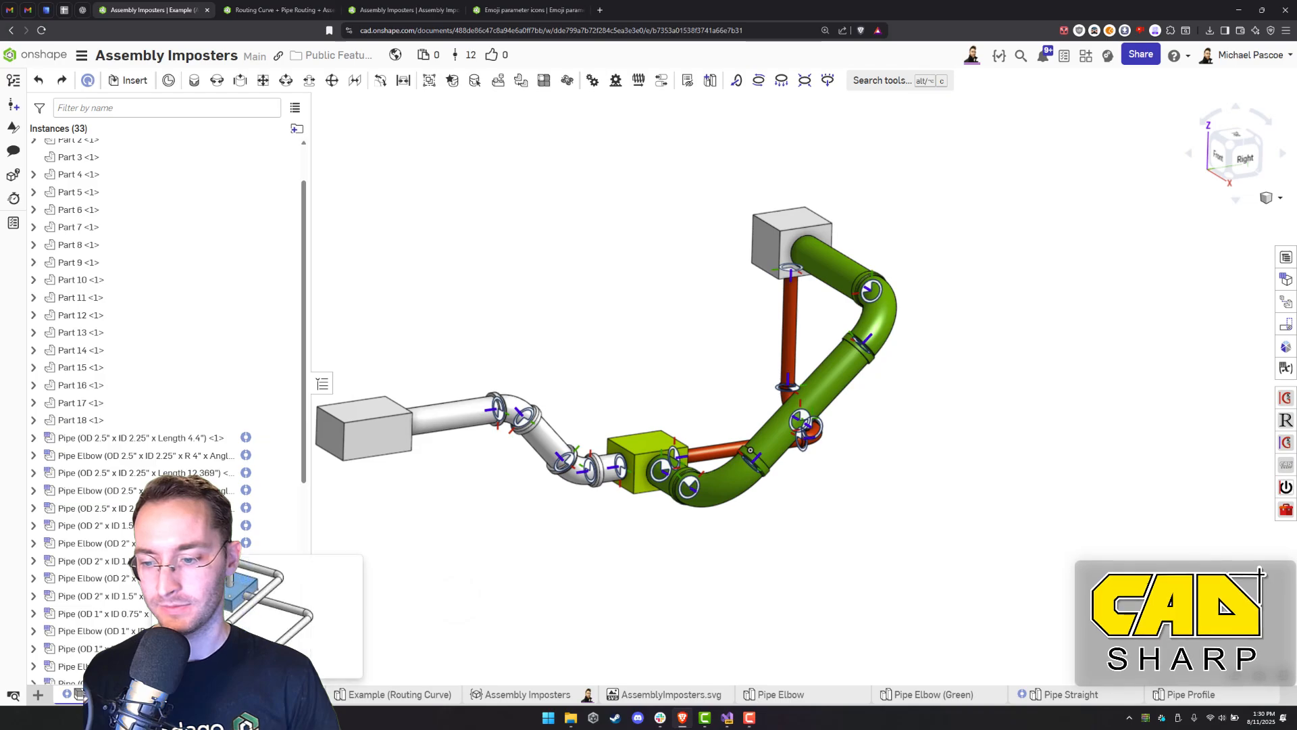
Open the Example (Routing Curve) part studio and examine the white, red and green pipe routes from several sides
mouse_move(378, 702)
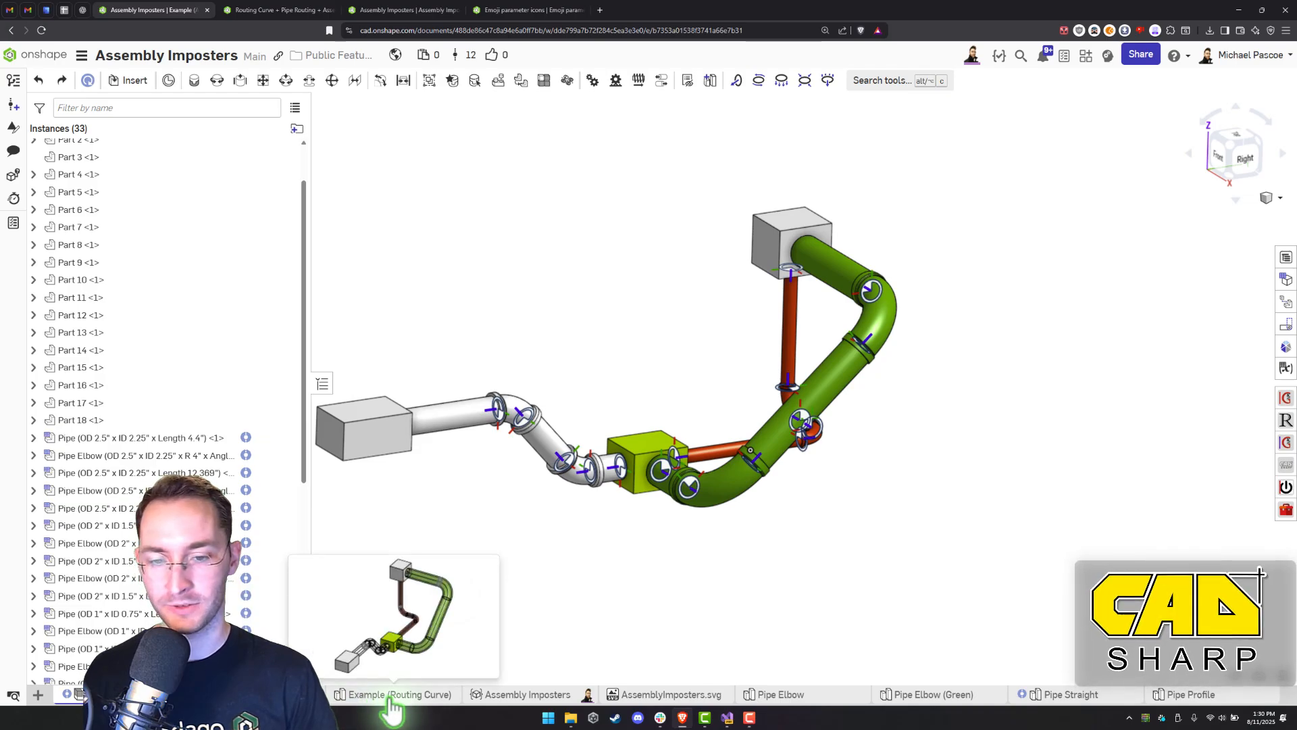
left_click(392, 696)
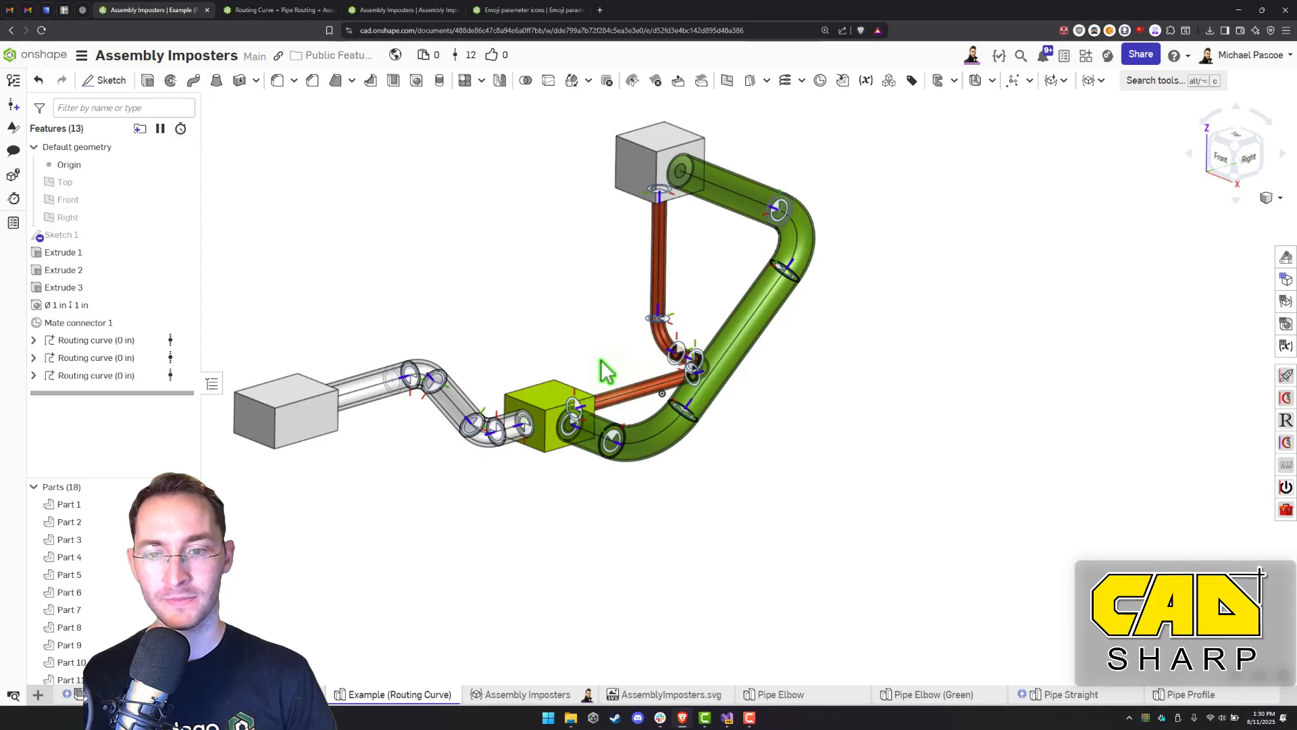
left_click(426, 283)
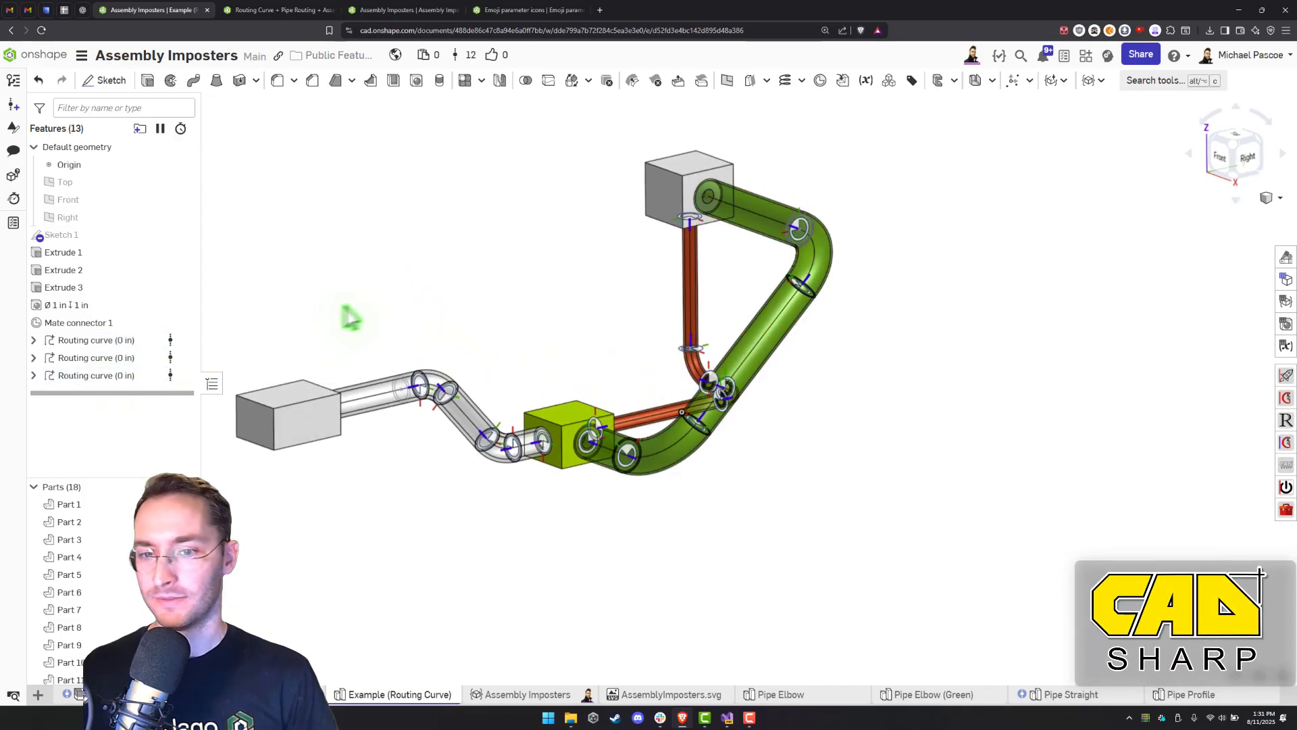
right_click_drag(350, 312, 443, 353)
scroll(564, 423, "up", 3)
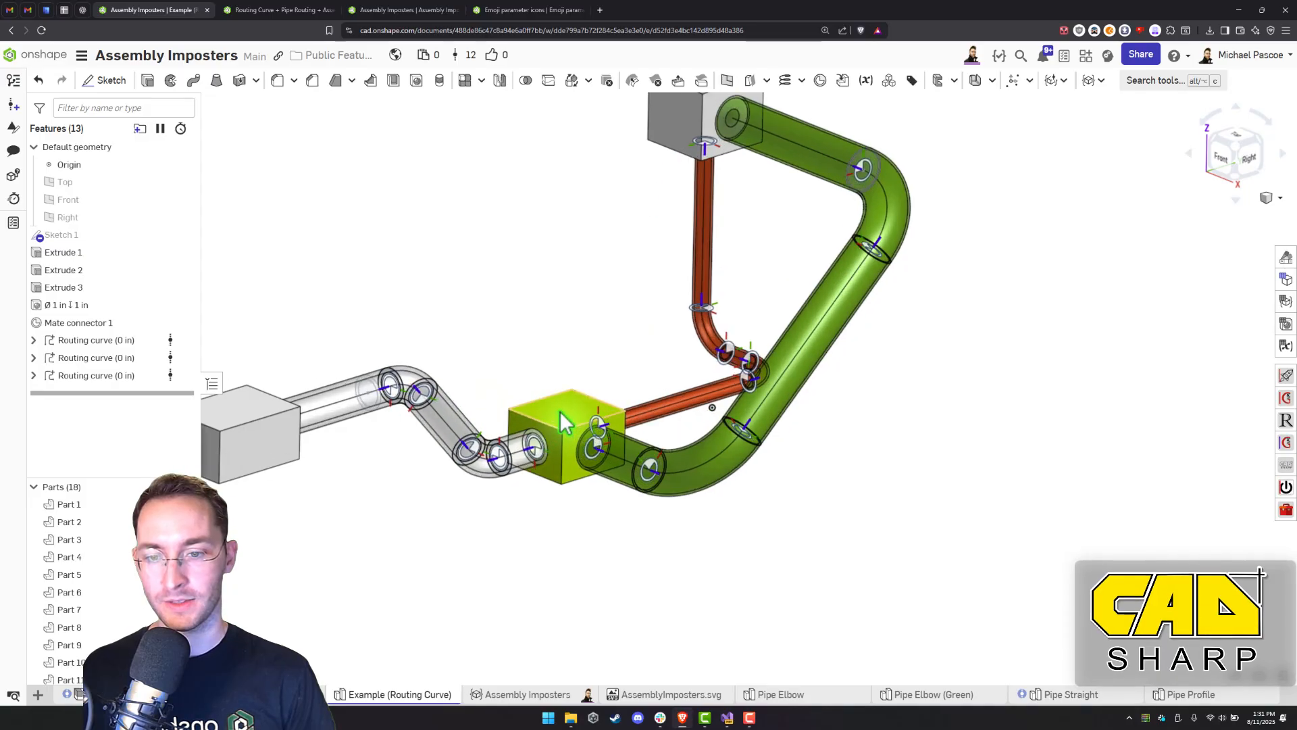
right_click_drag(564, 422, 551, 423)
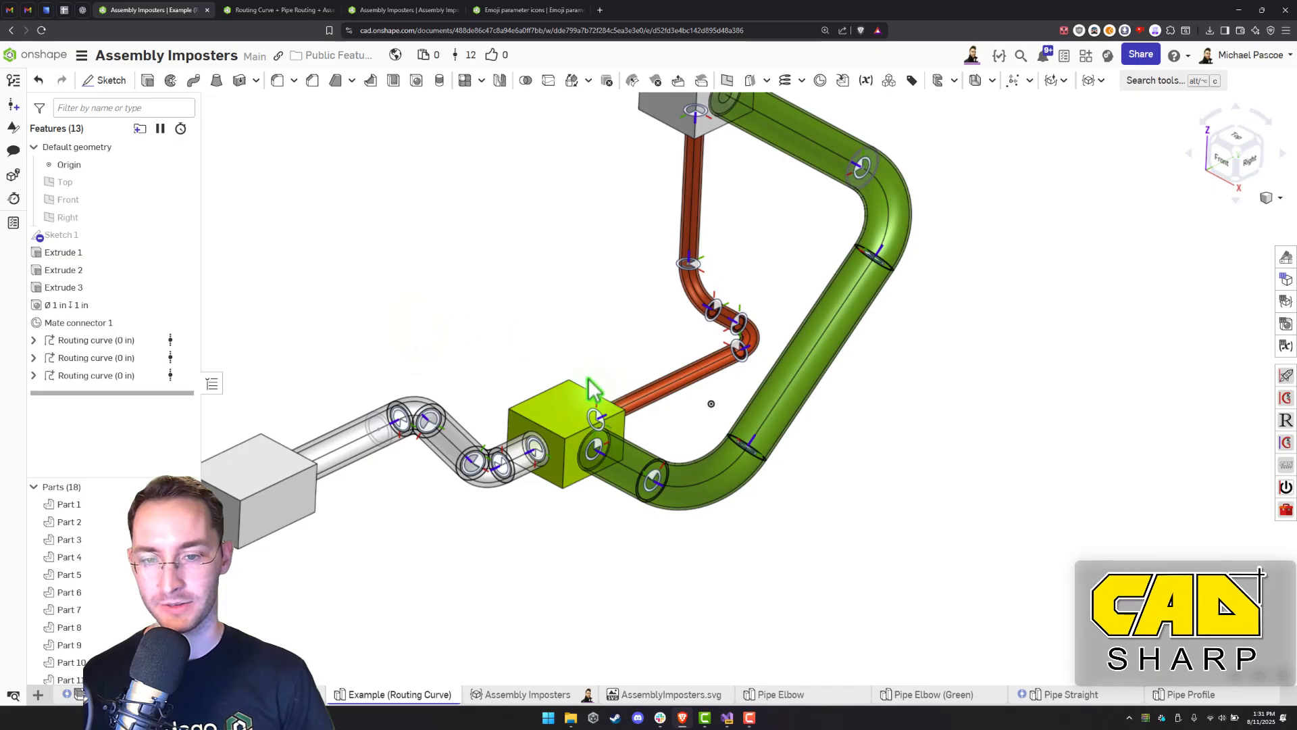
middle_click_drag(586, 413, 585, 414)
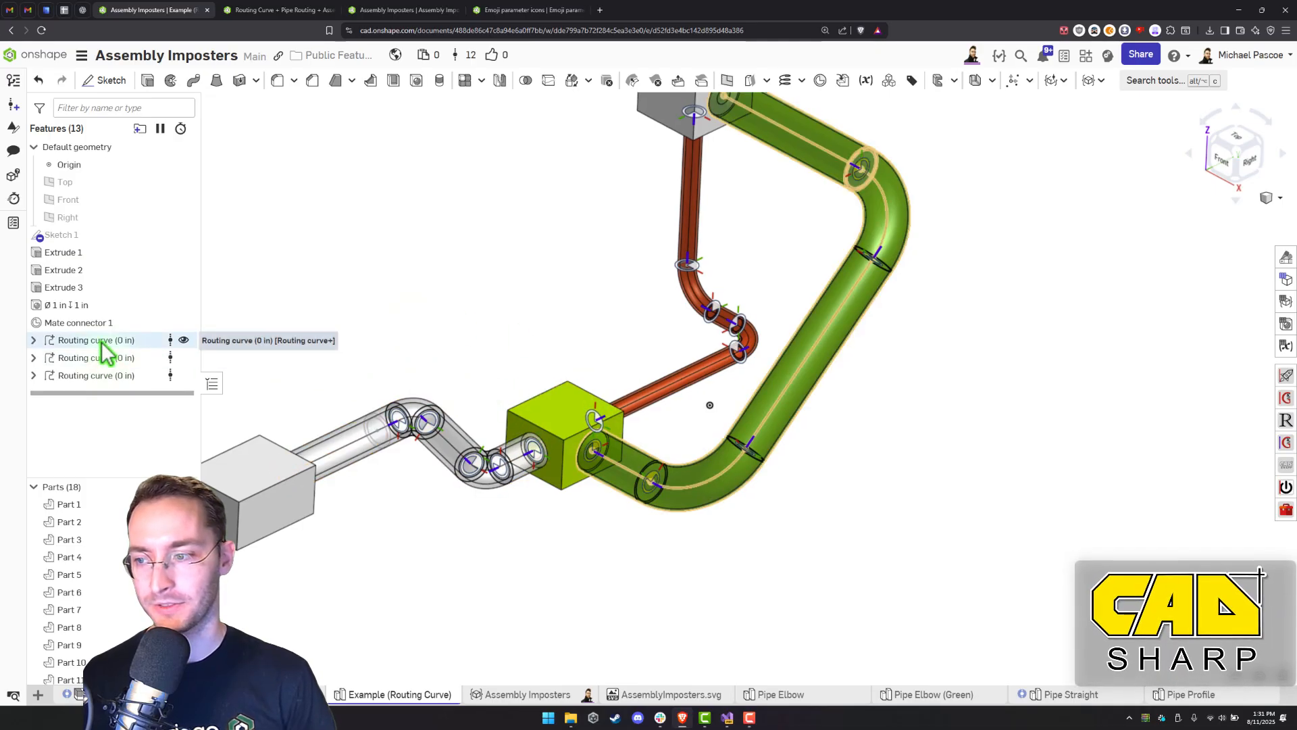
right_click_drag(431, 356, 436, 361)
scroll(445, 362, "down", 2)
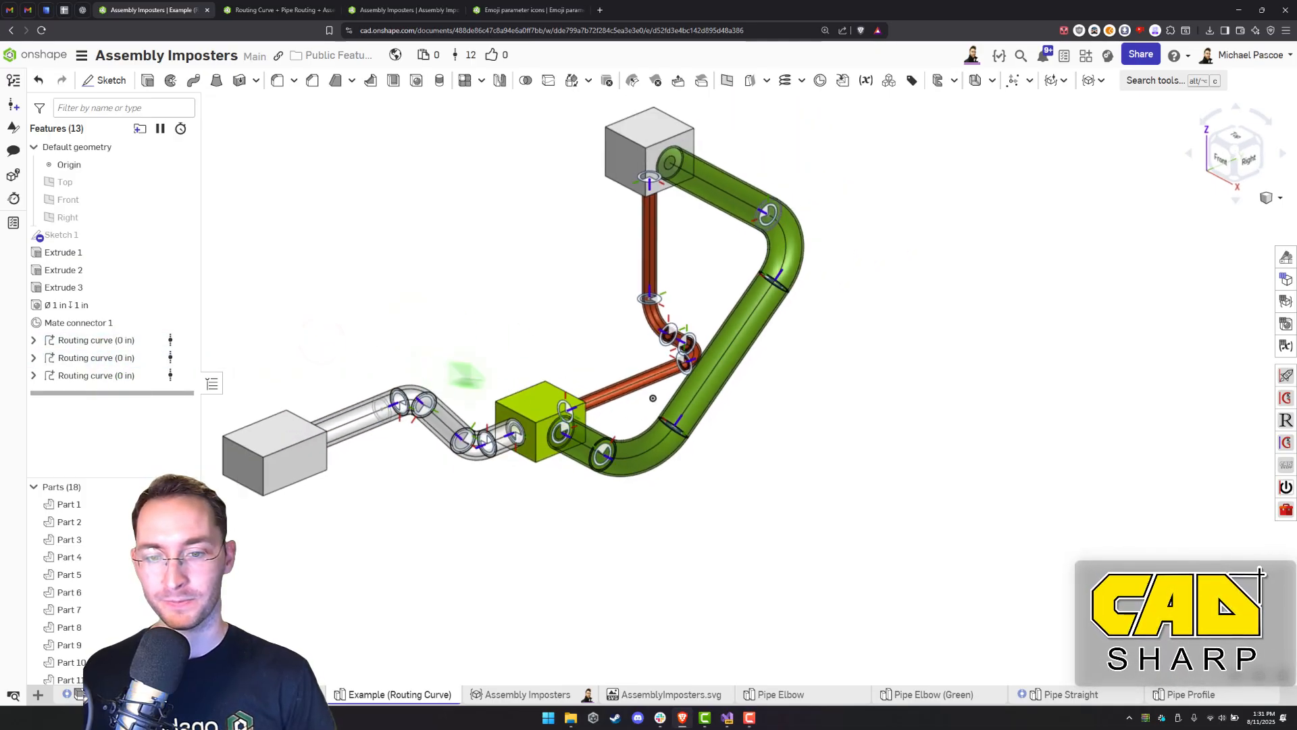
middle_click_drag(706, 363, 663, 386)
right_click_drag(691, 375, 551, 358)
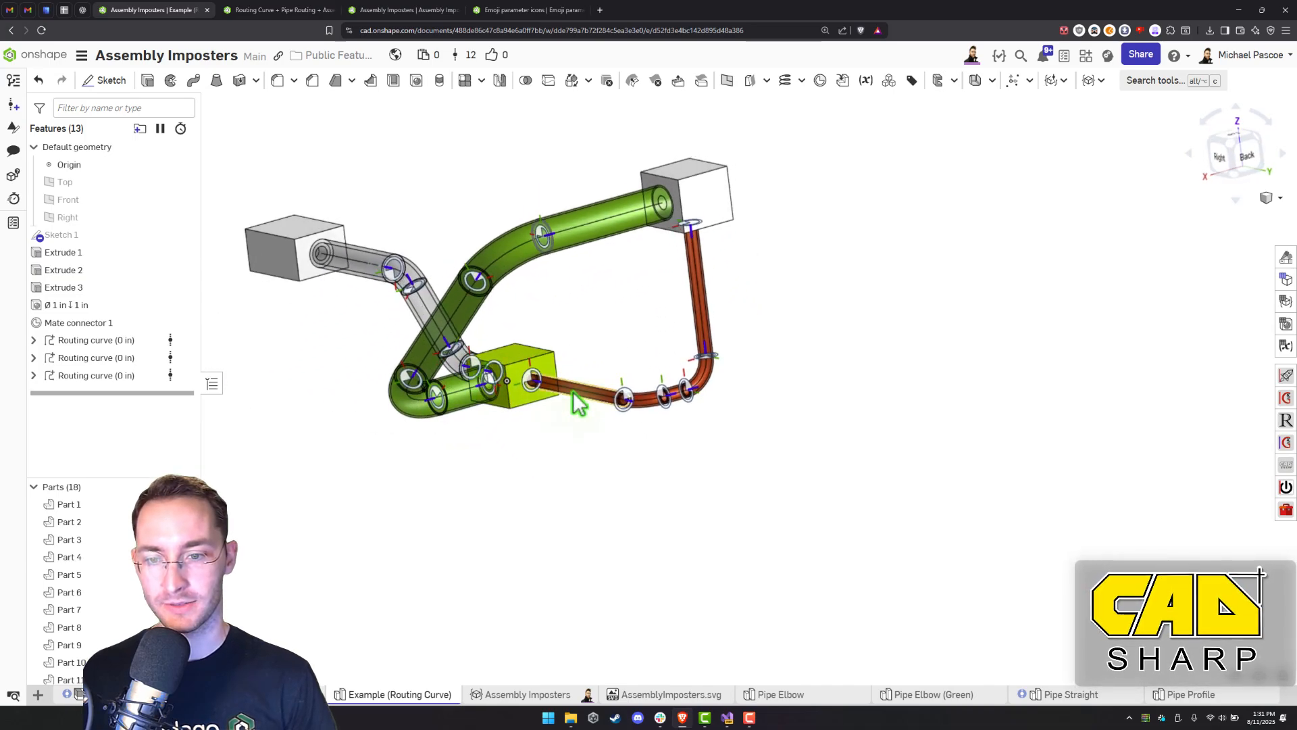
Open the red pipe's routing curve to review its pipe size and color settings, then cancel without changes
left_click(80, 379)
double_click(81, 379)
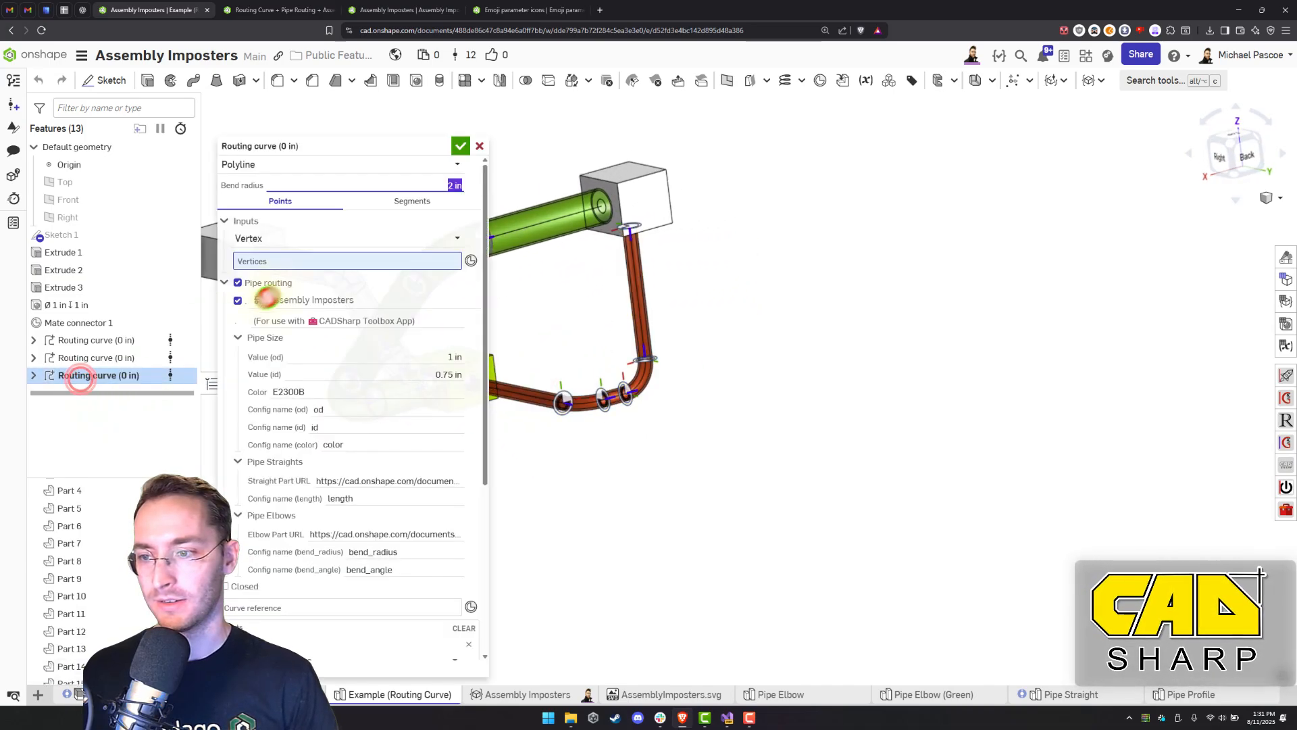
left_click(347, 390)
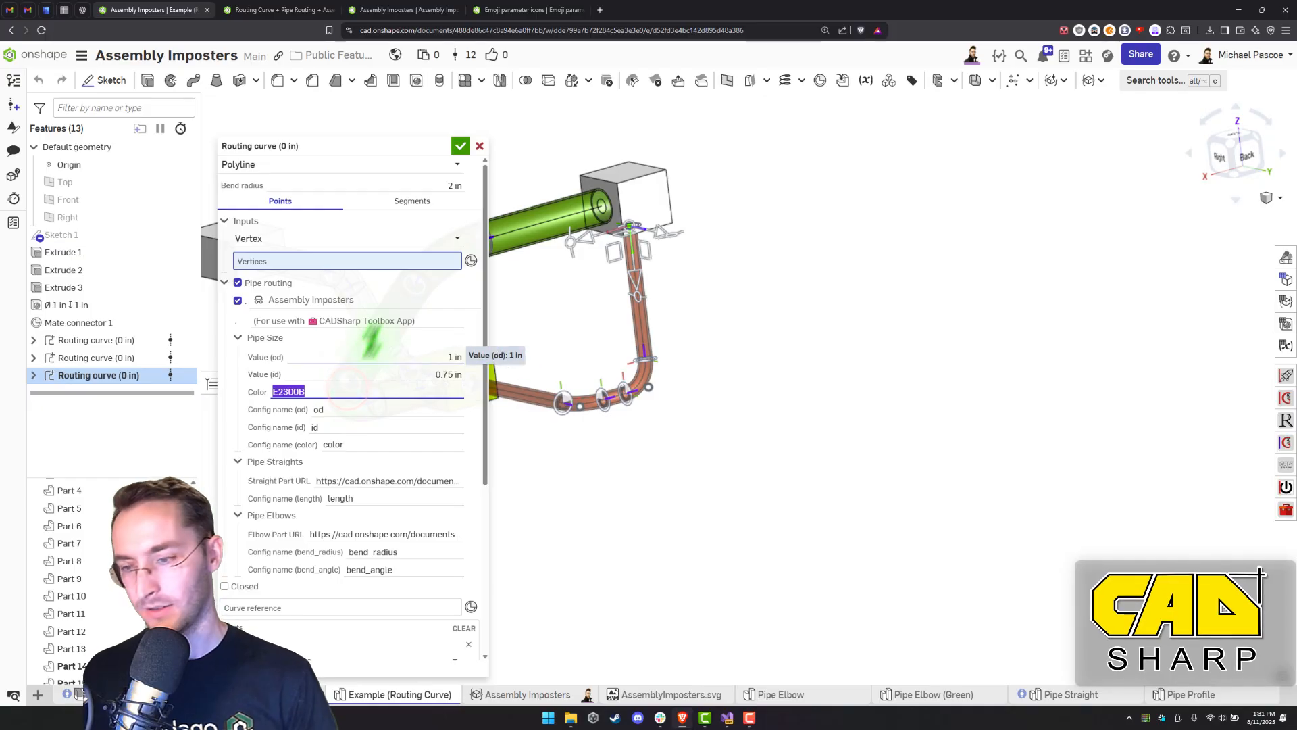
left_click(480, 146)
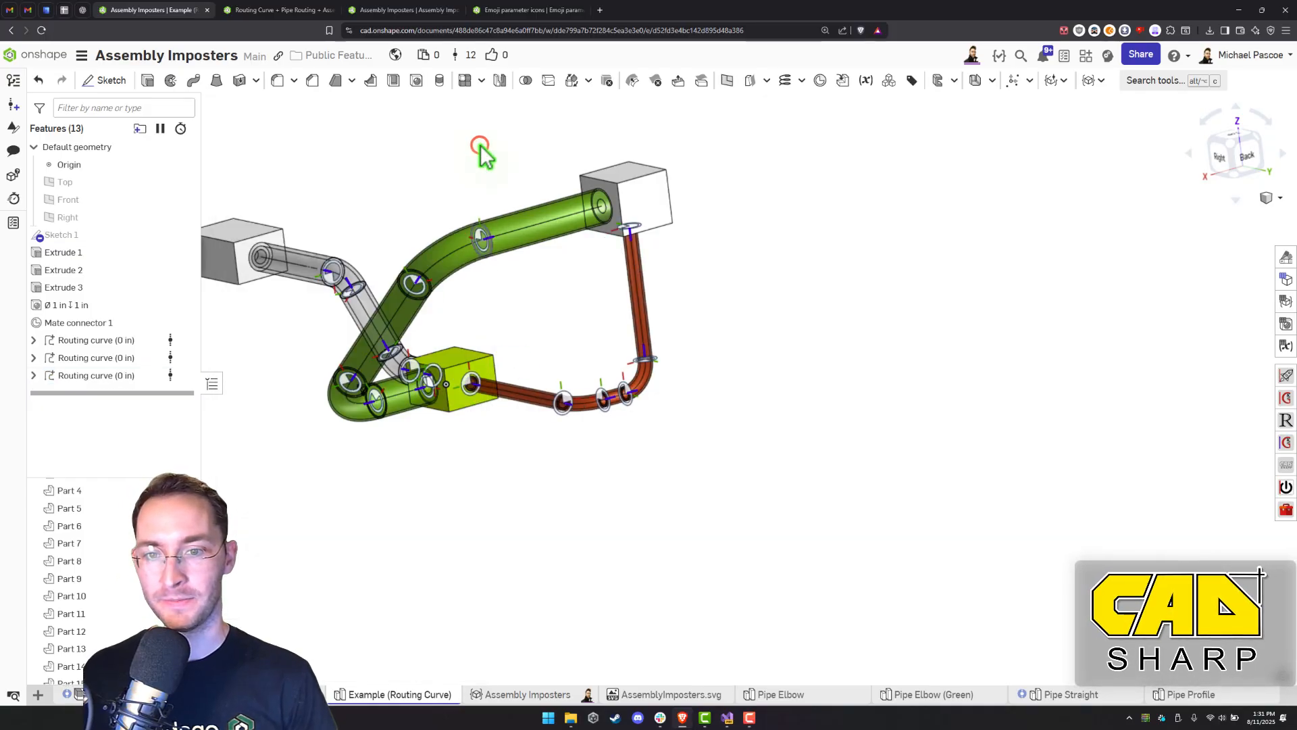
Delete the red pipe's routing curve feature
left_click(135, 377)
key("Delete")
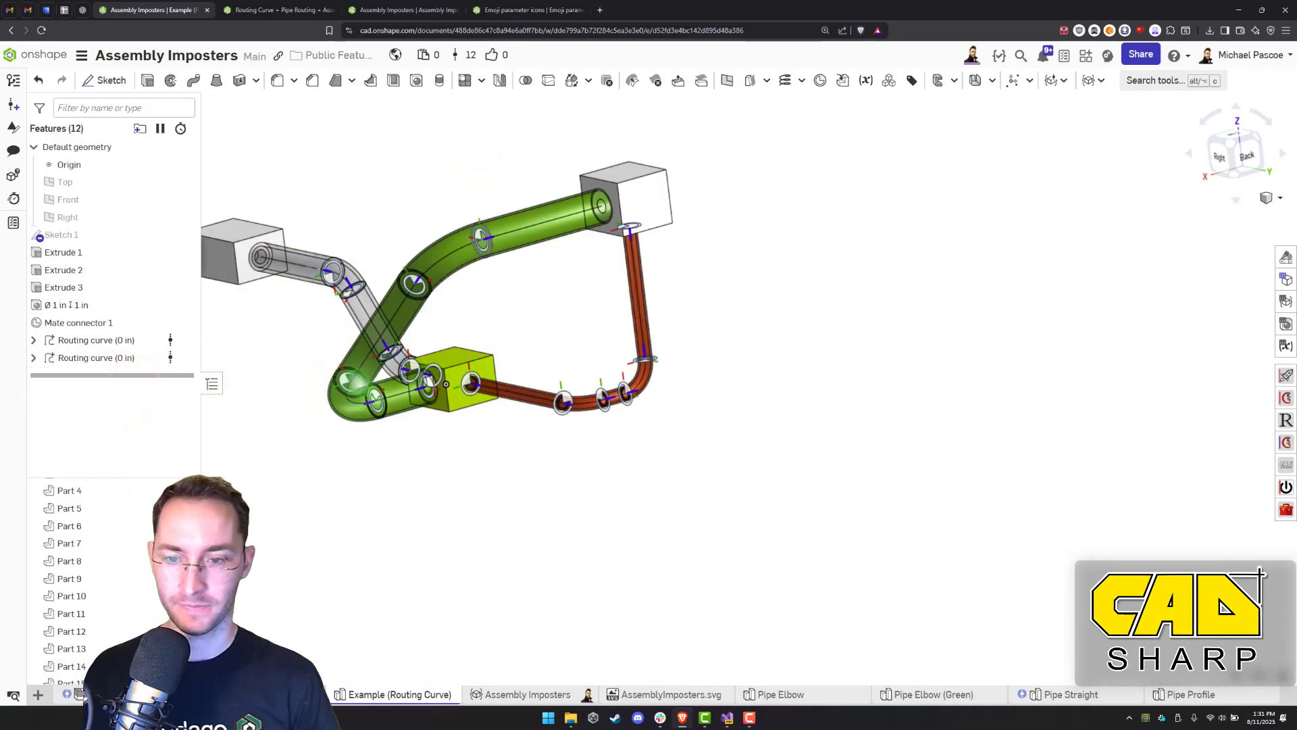
right_click_drag(531, 376, 547, 384)
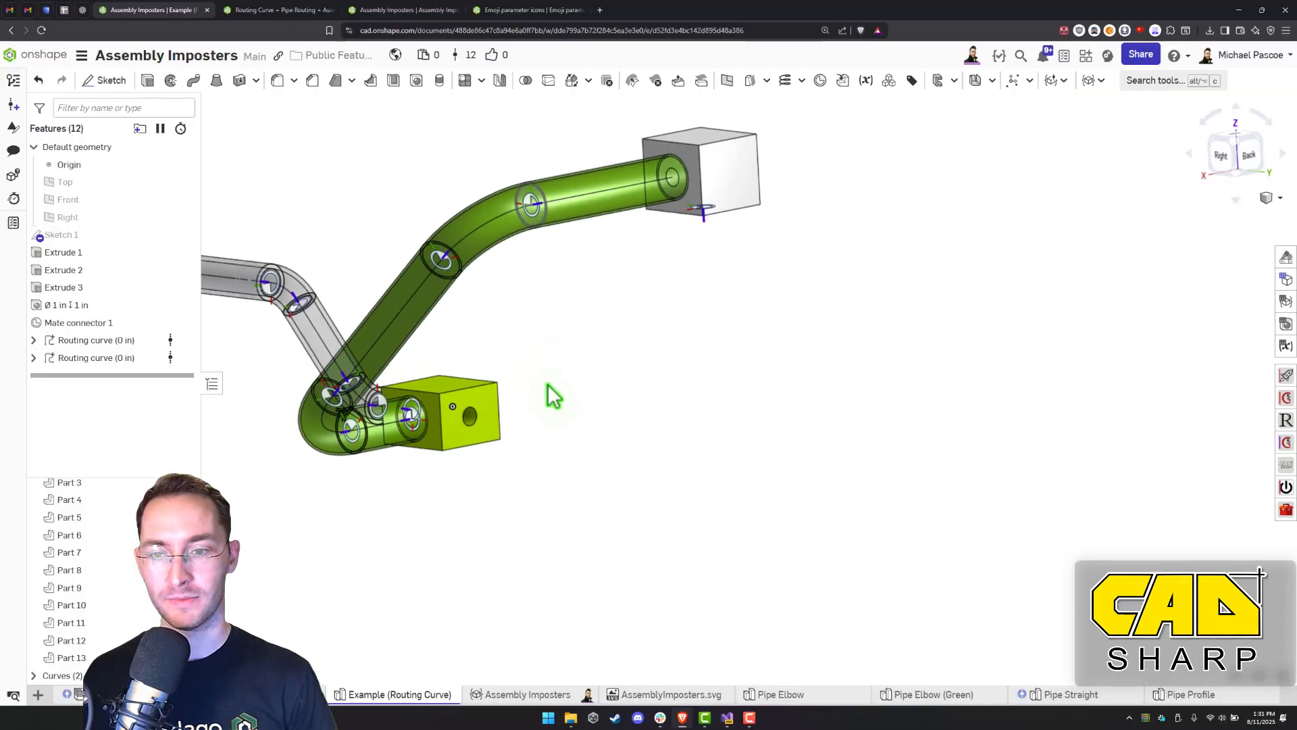
left_click(1166, 84)
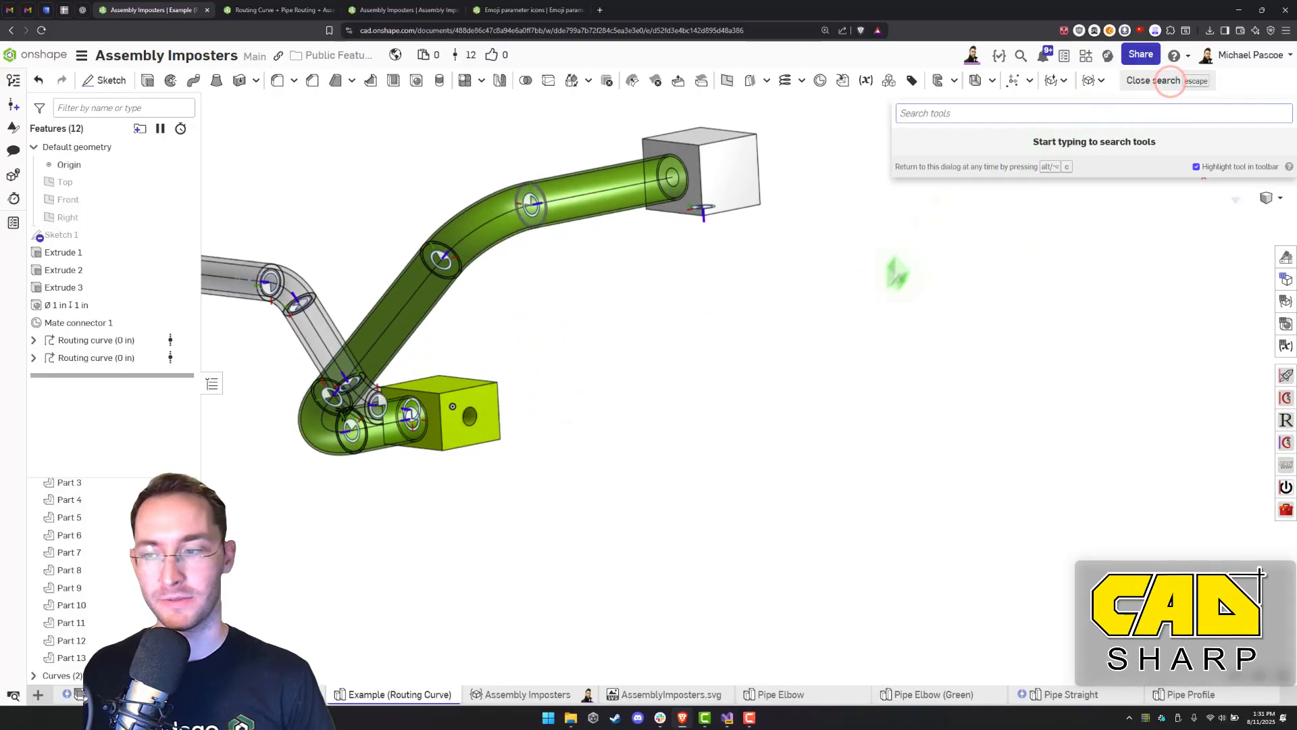
left_click(928, 259)
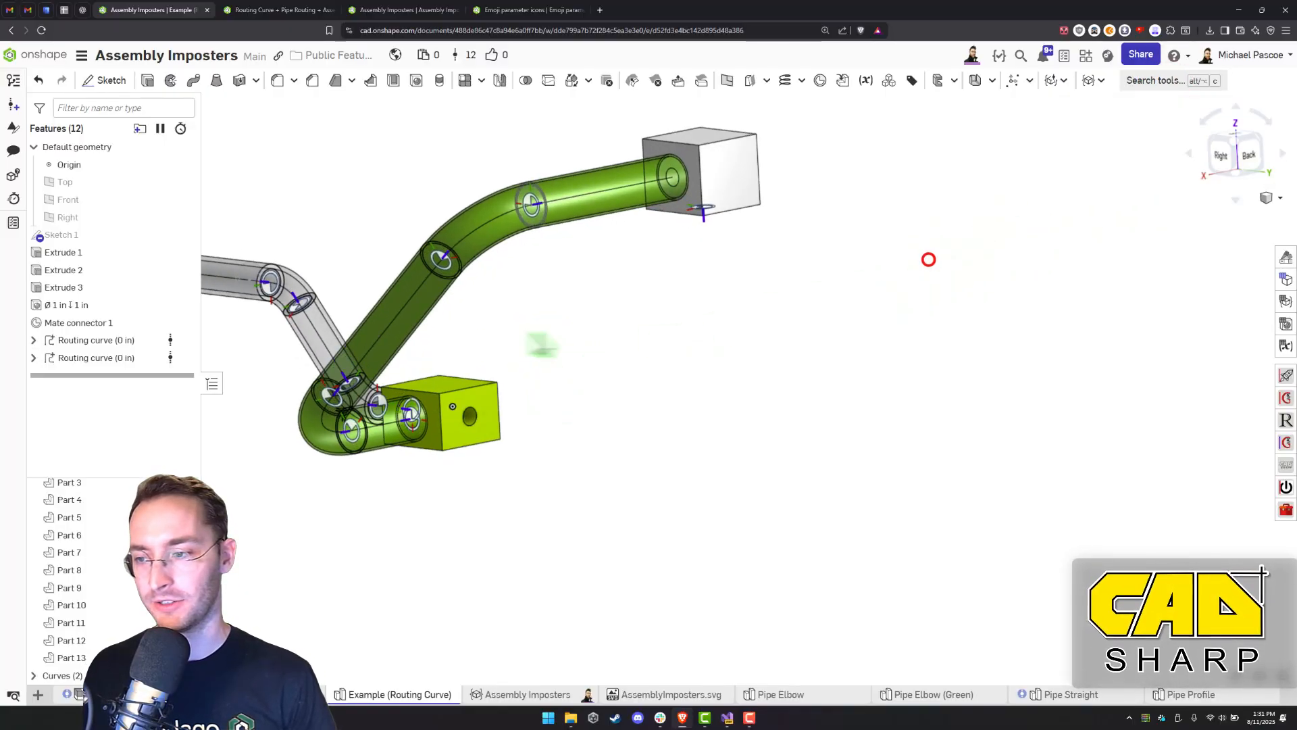
Open the green pipe's linked routing curve document and add its Routing curve+ custom feature to the toolbar
right_click(99, 345)
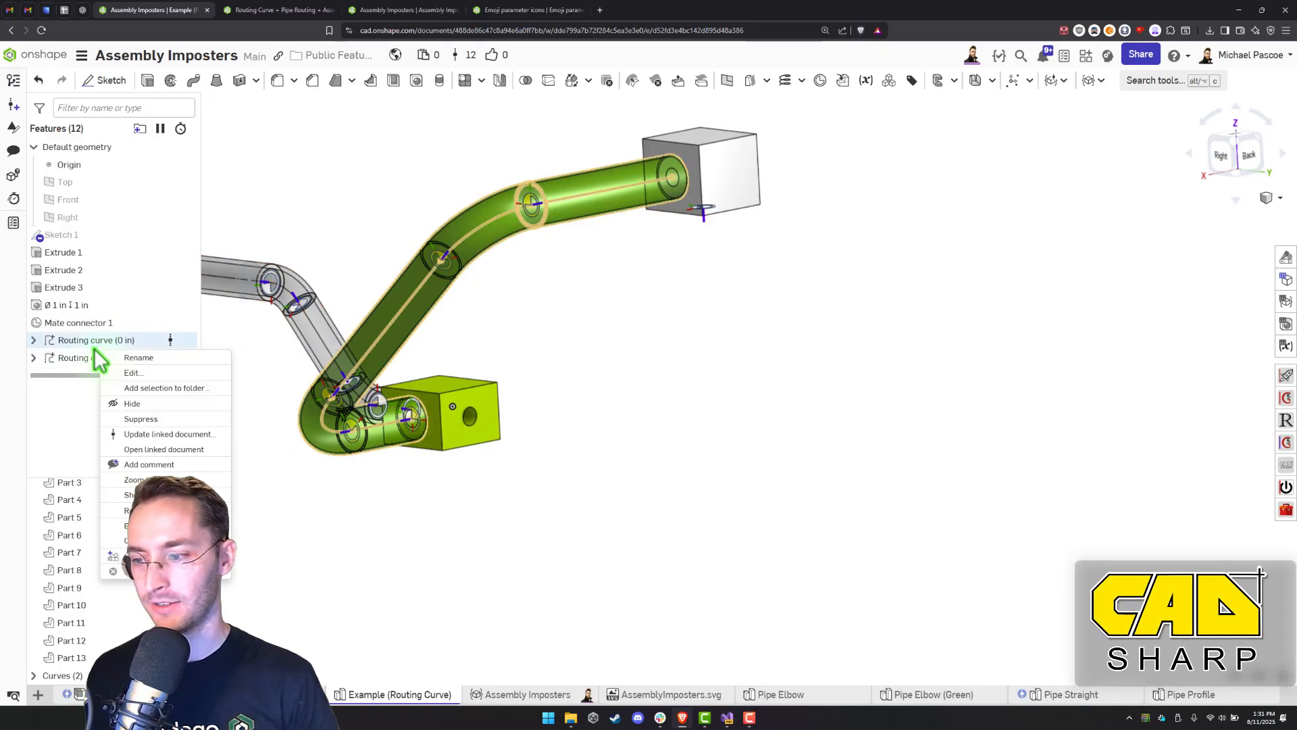
left_click(152, 449)
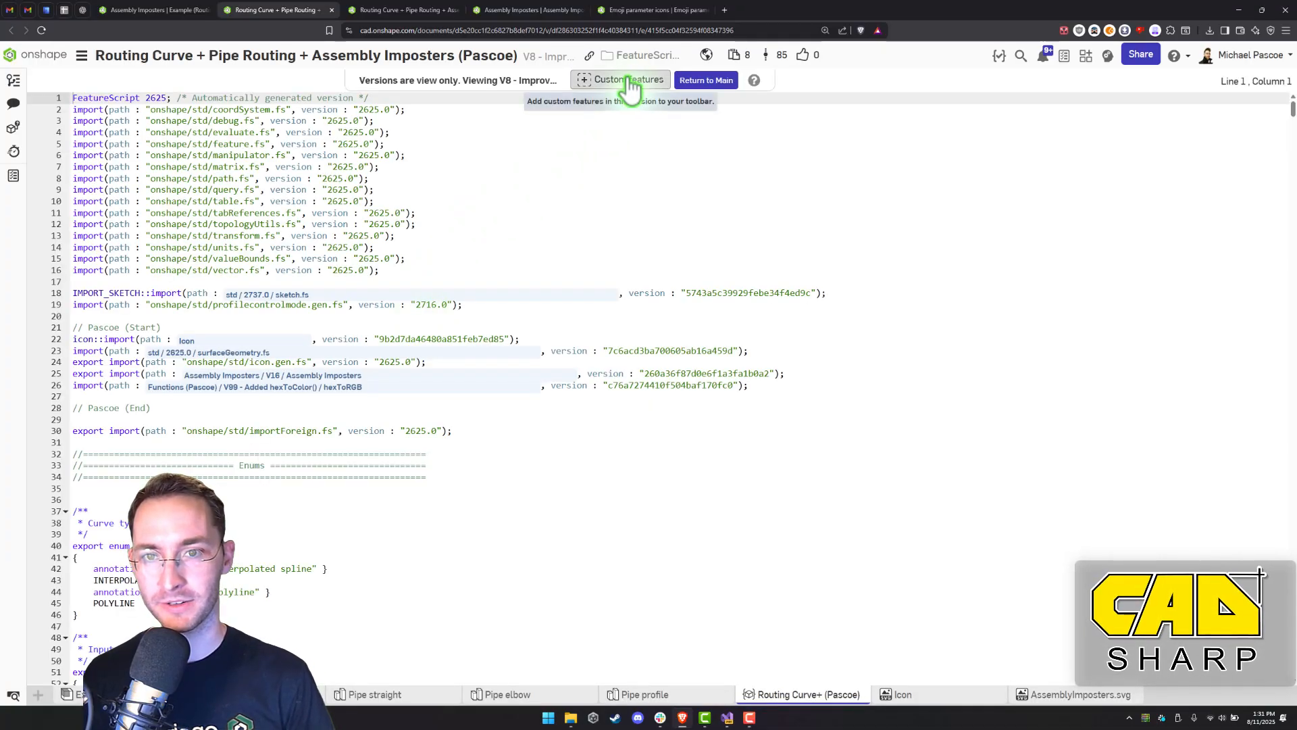
left_click(631, 86)
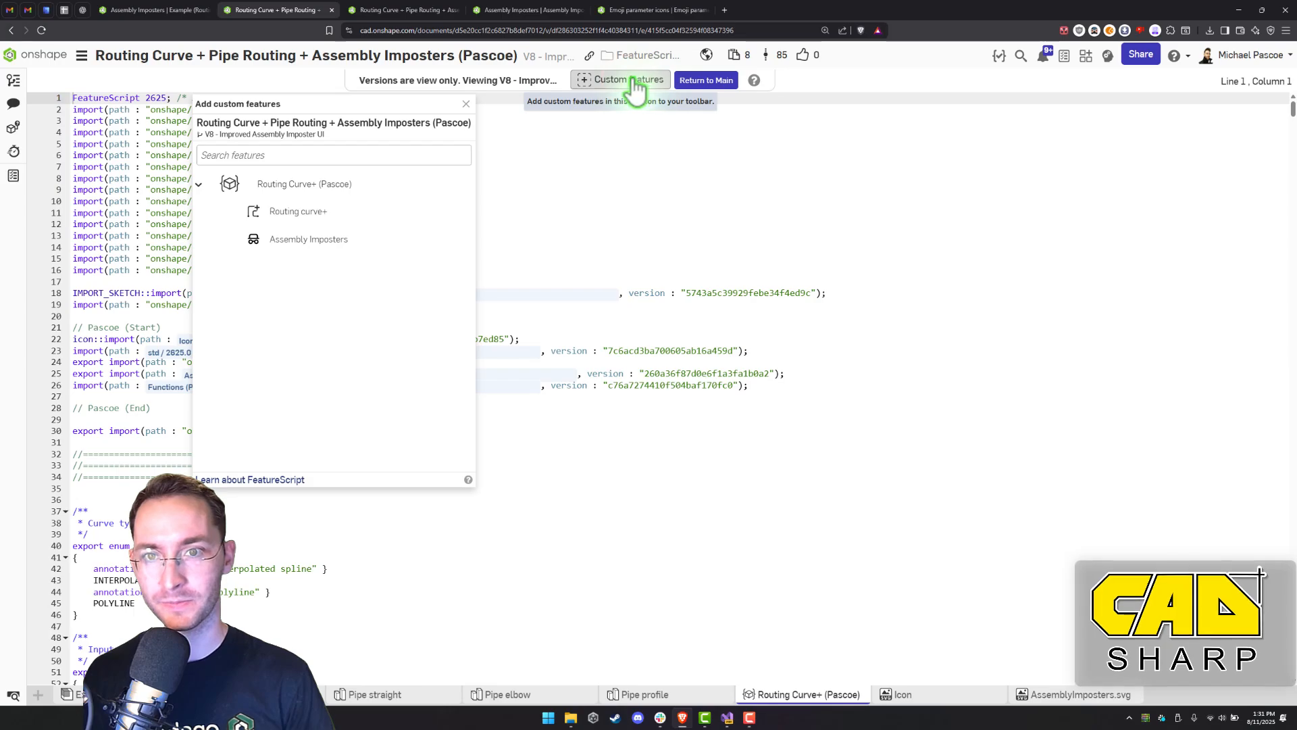
left_click(358, 215)
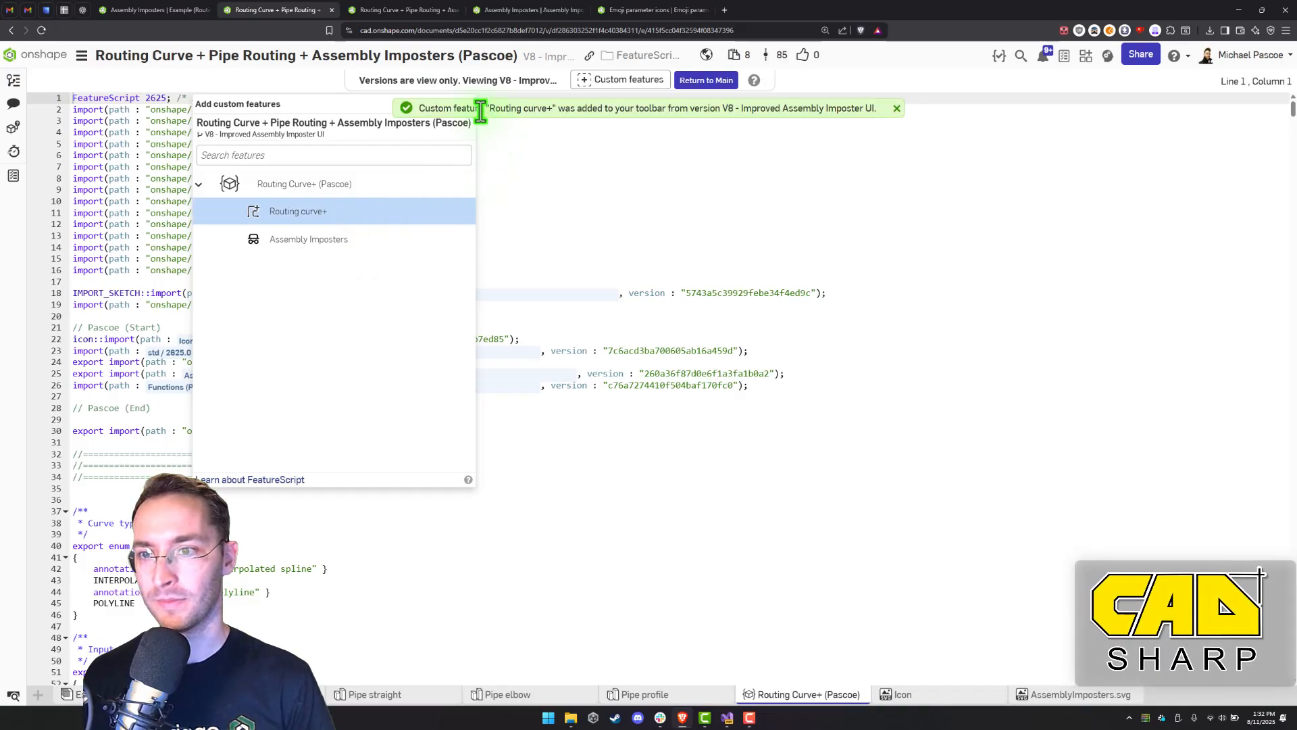
left_click(897, 108)
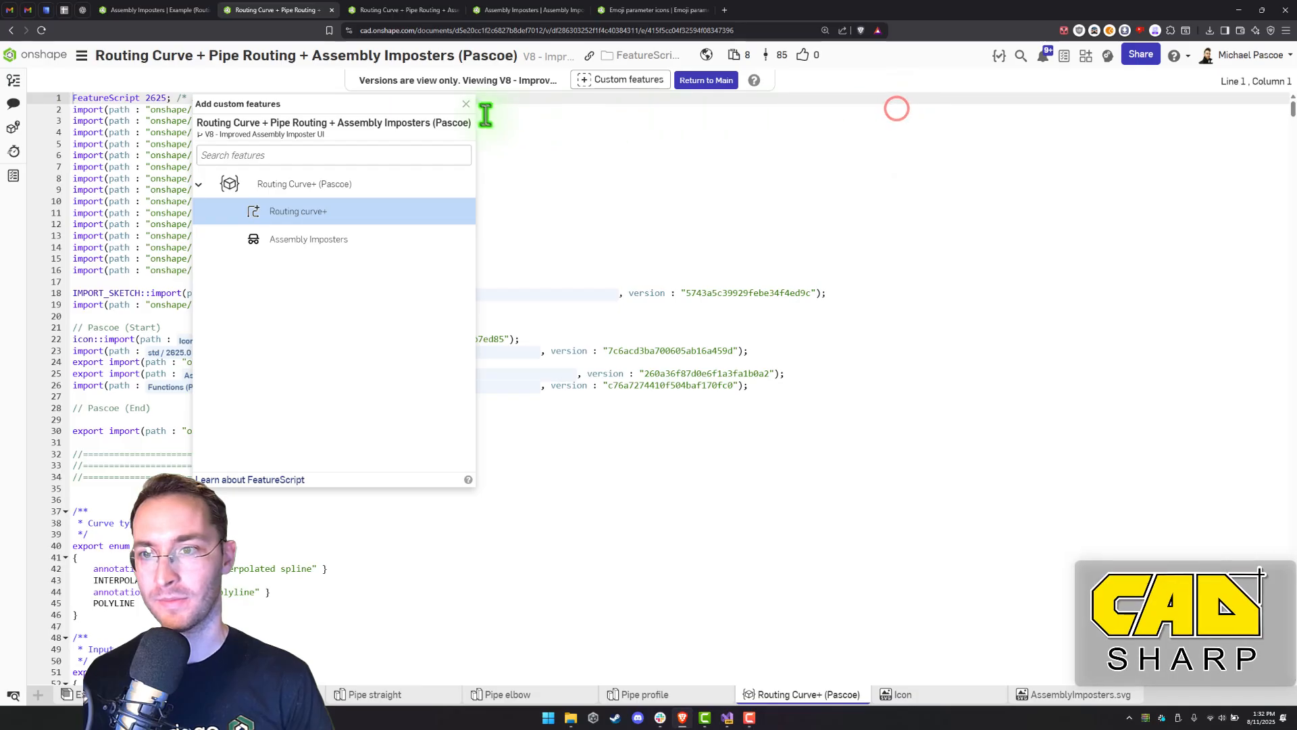
left_click(471, 110)
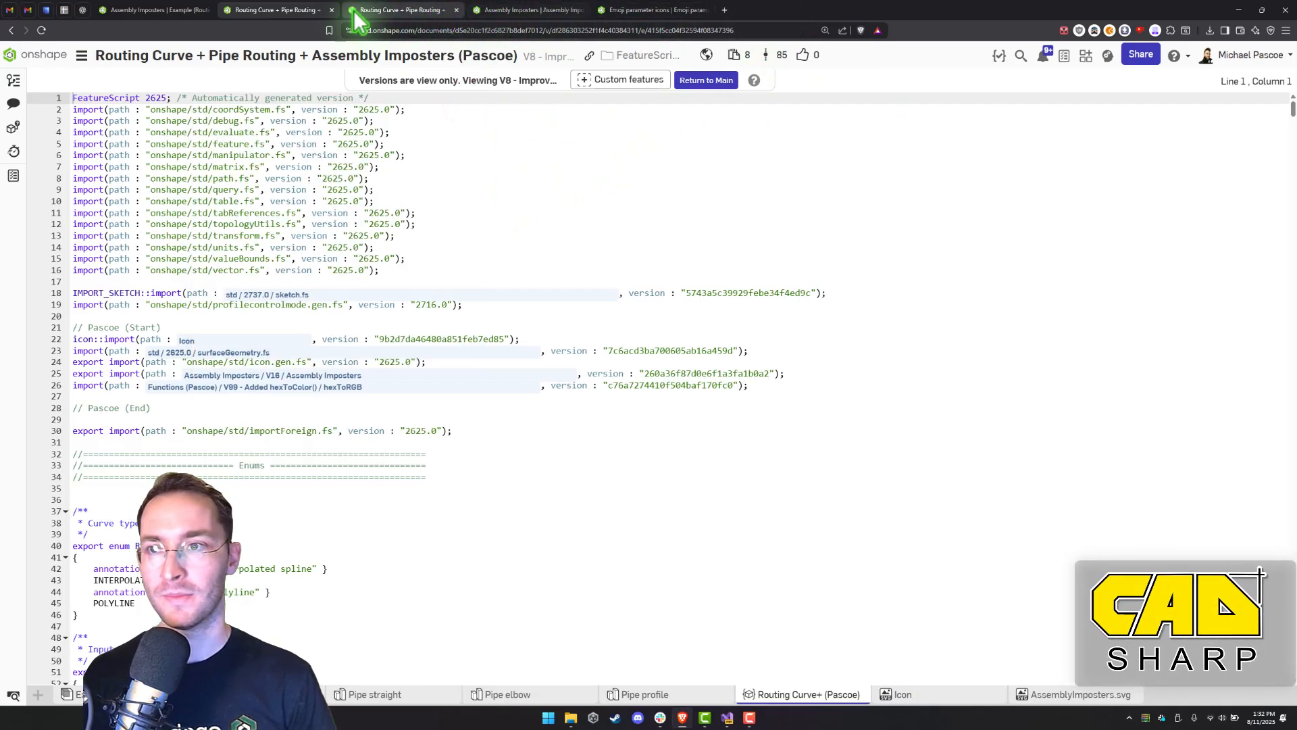
Return to the Assembly Imposters document and start a new Routing curve+ feature from version V8 - Improved Assembly Imposter UI
left_click(157, 10)
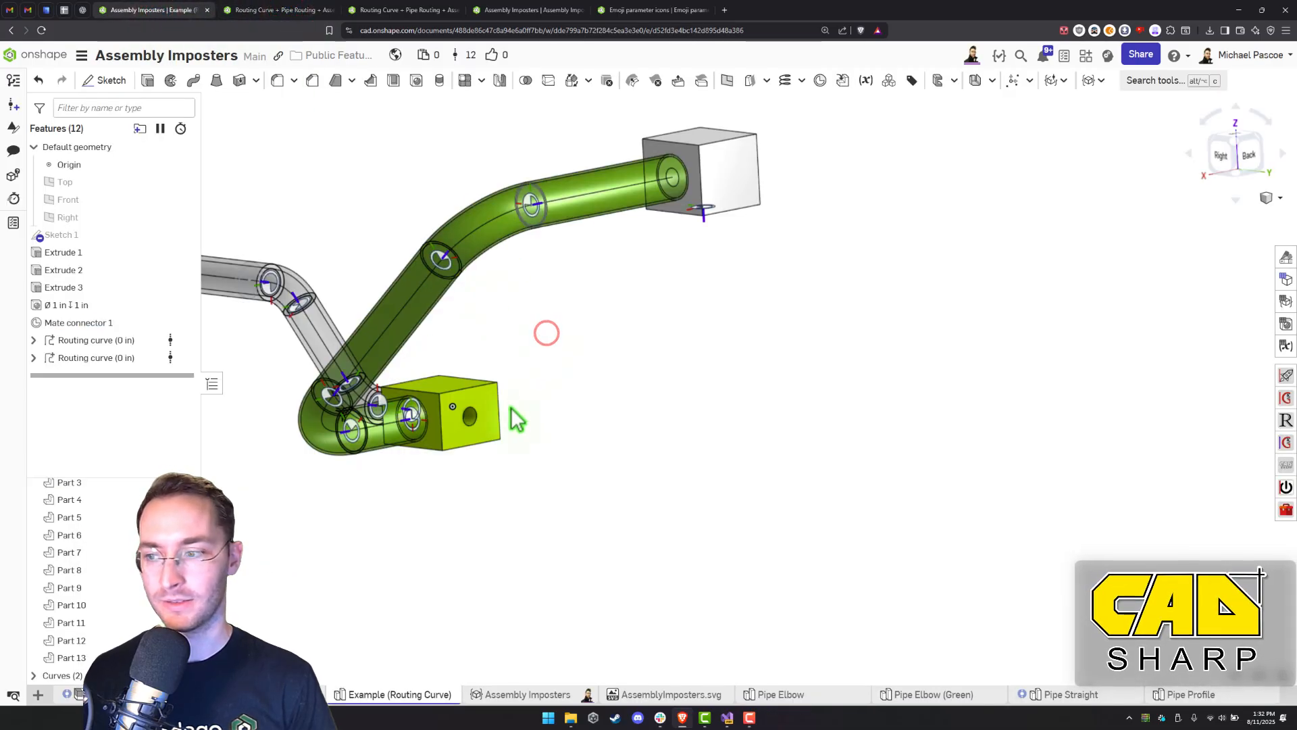
scroll(511, 409, "up", 3)
scroll(435, 422, "down", 2)
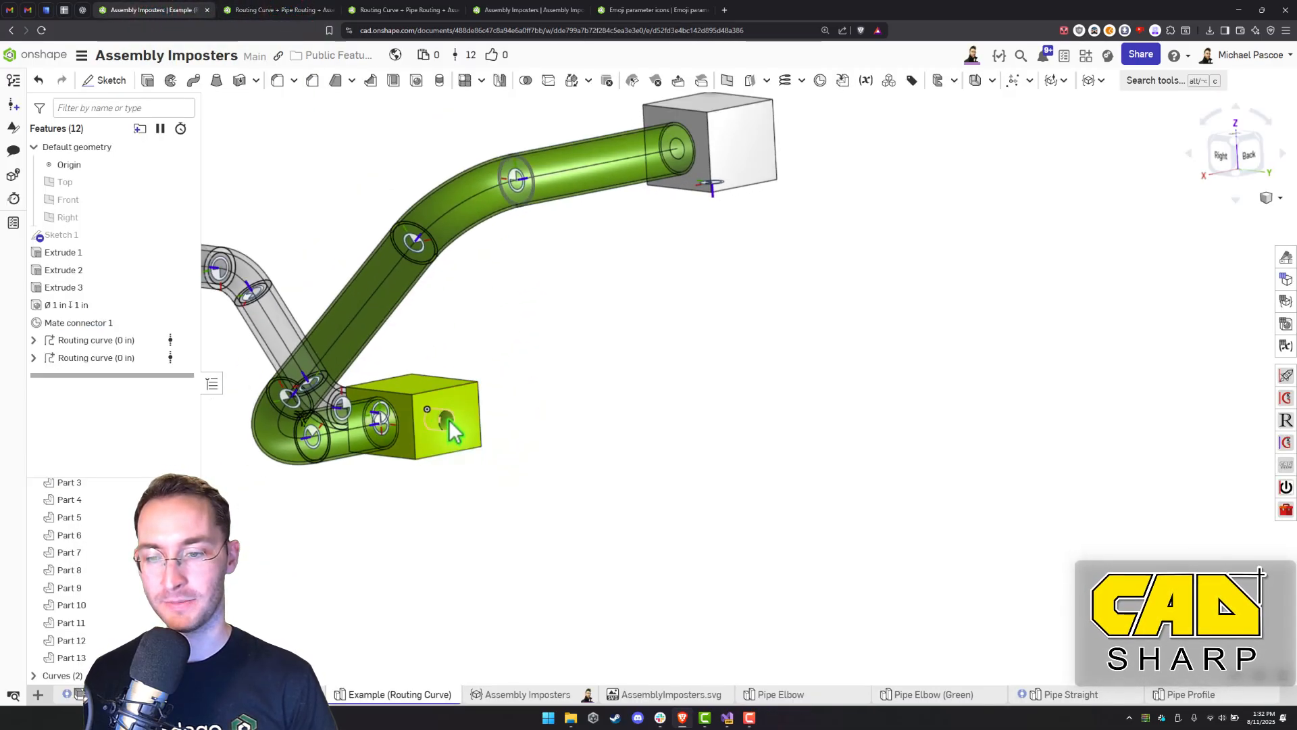
right_click_drag(450, 413, 449, 424)
right_click_drag(618, 370, 689, 237)
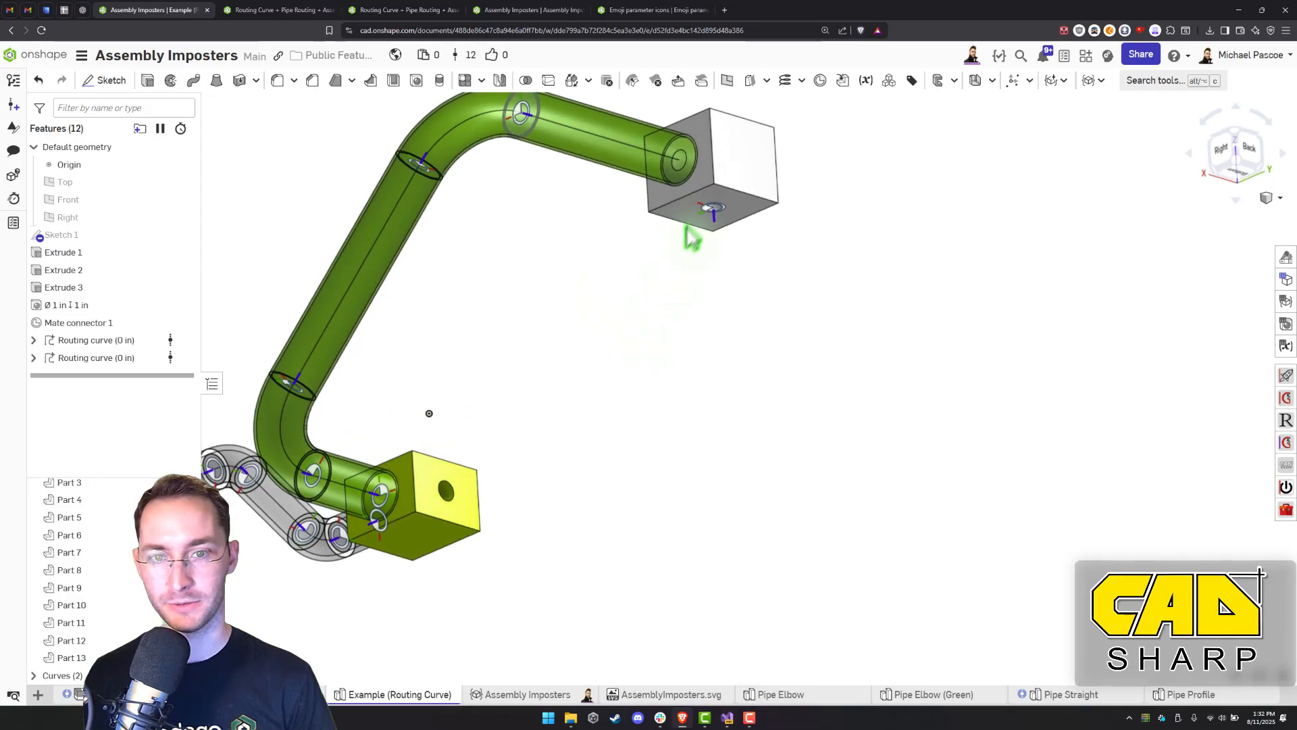
left_click(855, 206)
left_click(1134, 83)
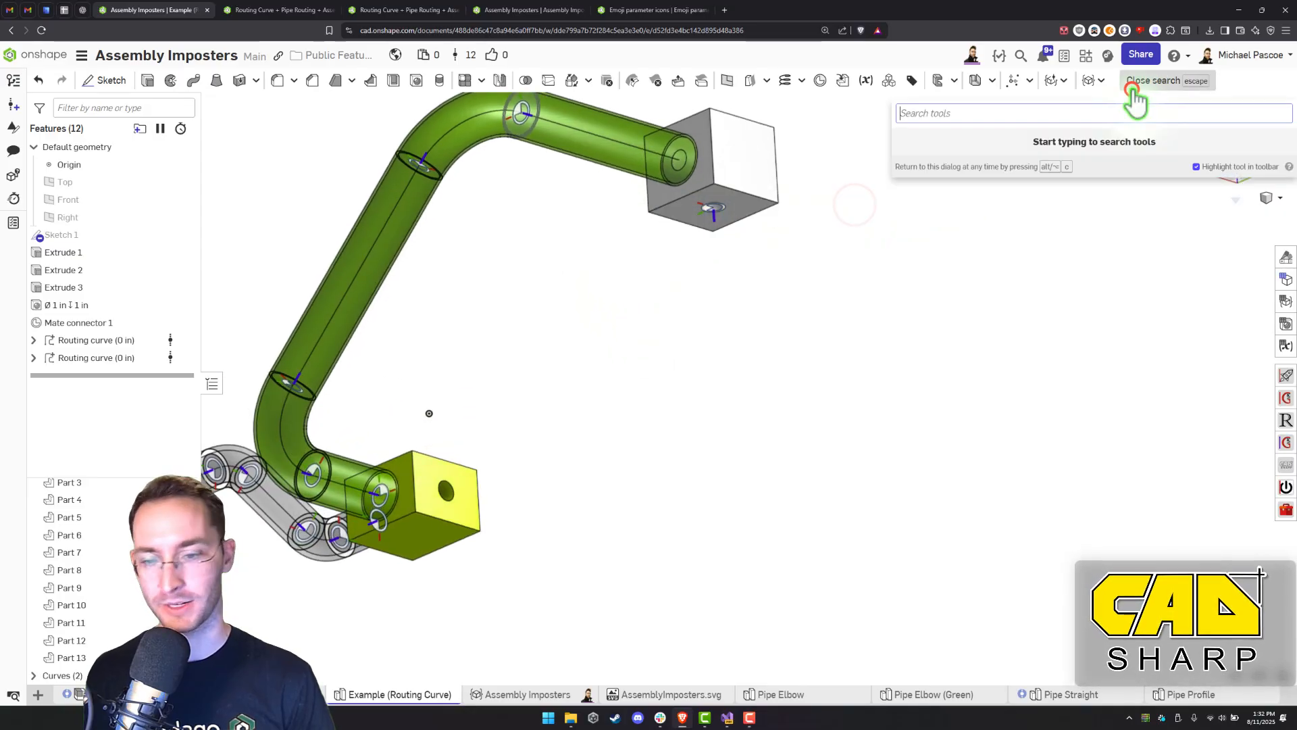
type("routing")
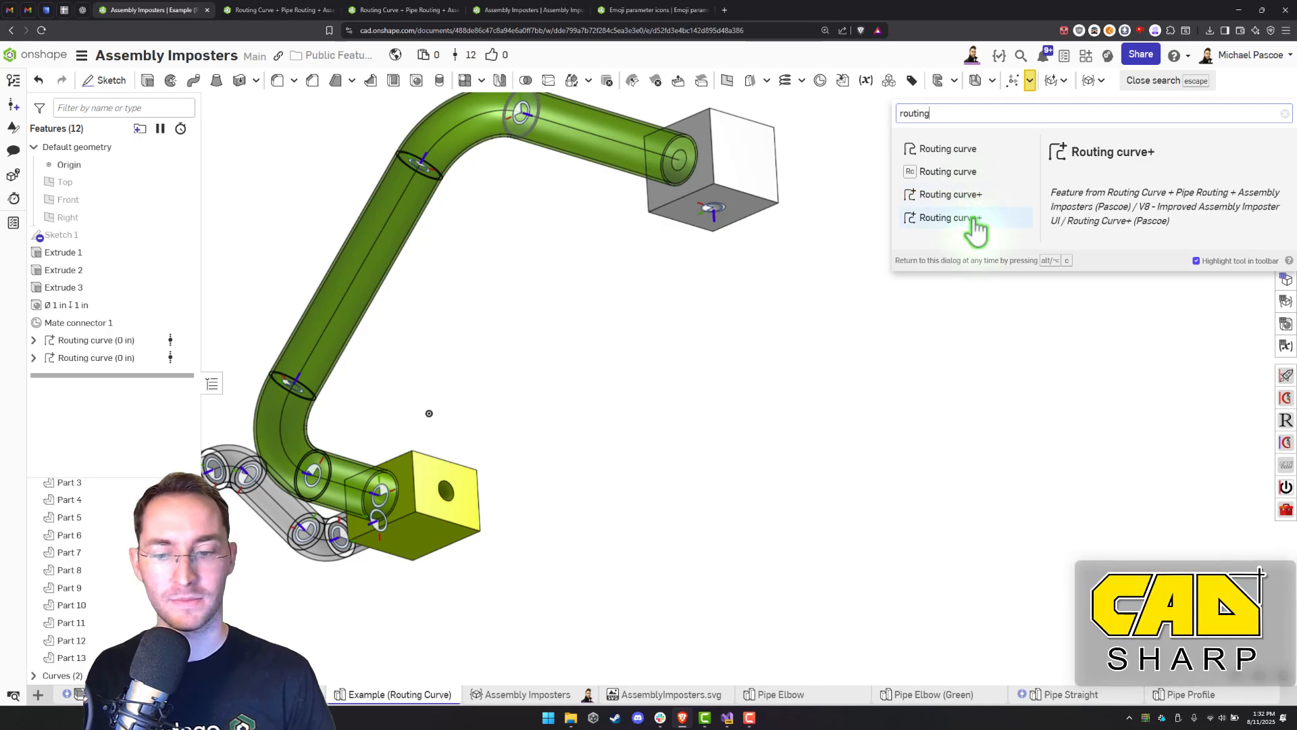
left_click(974, 217)
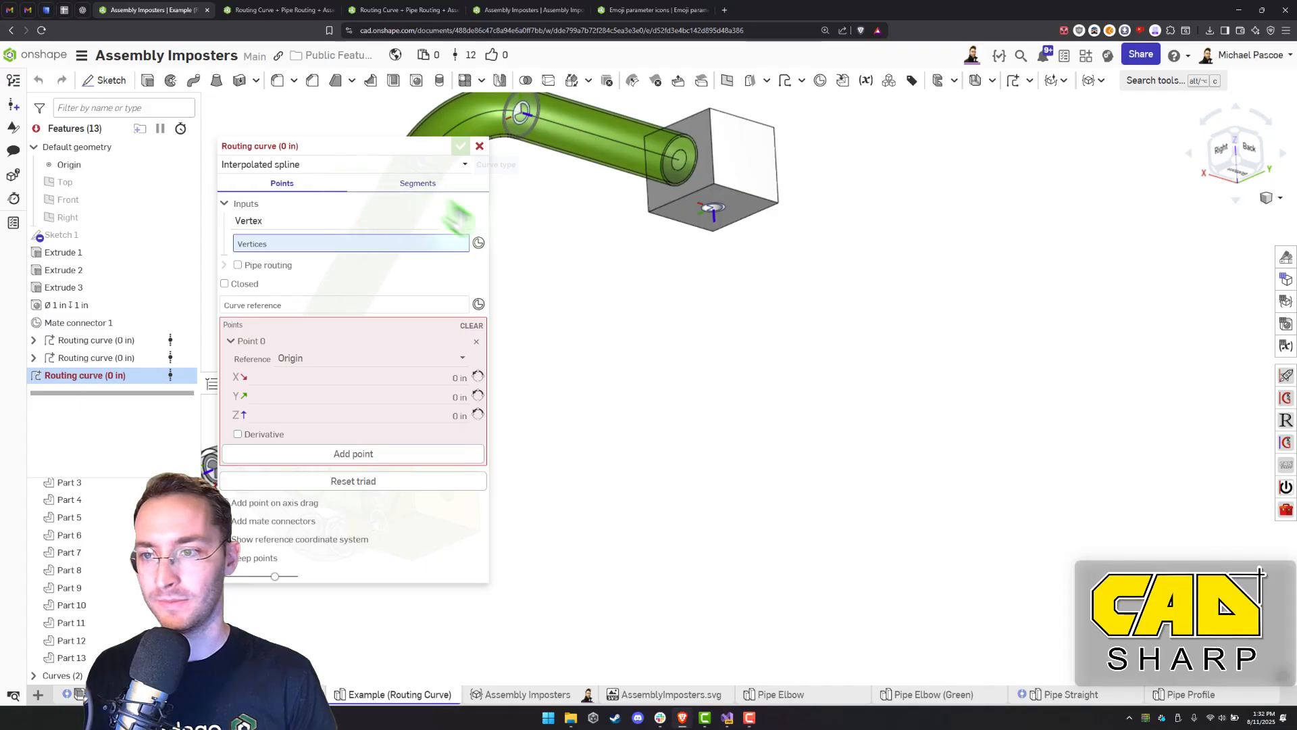
Make the routing curve a Polyline and reference Point 0 to a mate connector at the yellow-green block's hole
middle_click_drag(518, 222, 610, 225)
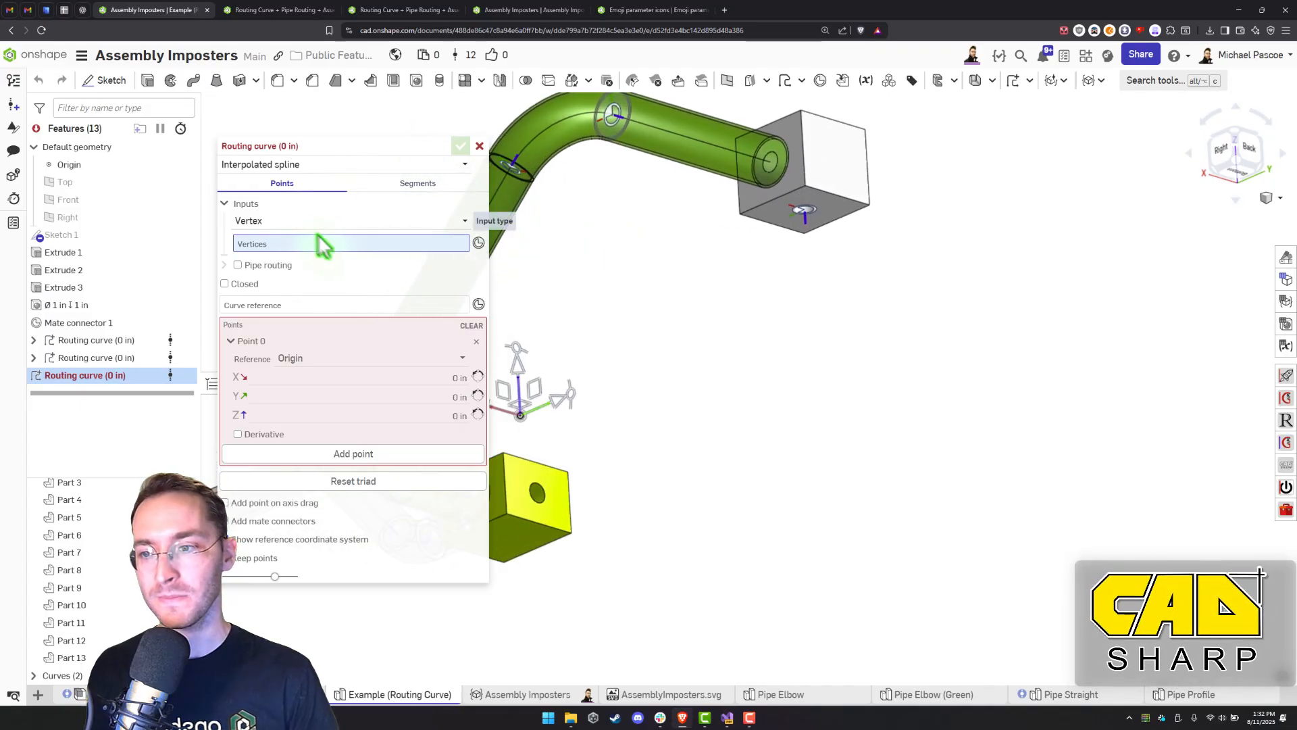
left_click(291, 168)
left_click(265, 203)
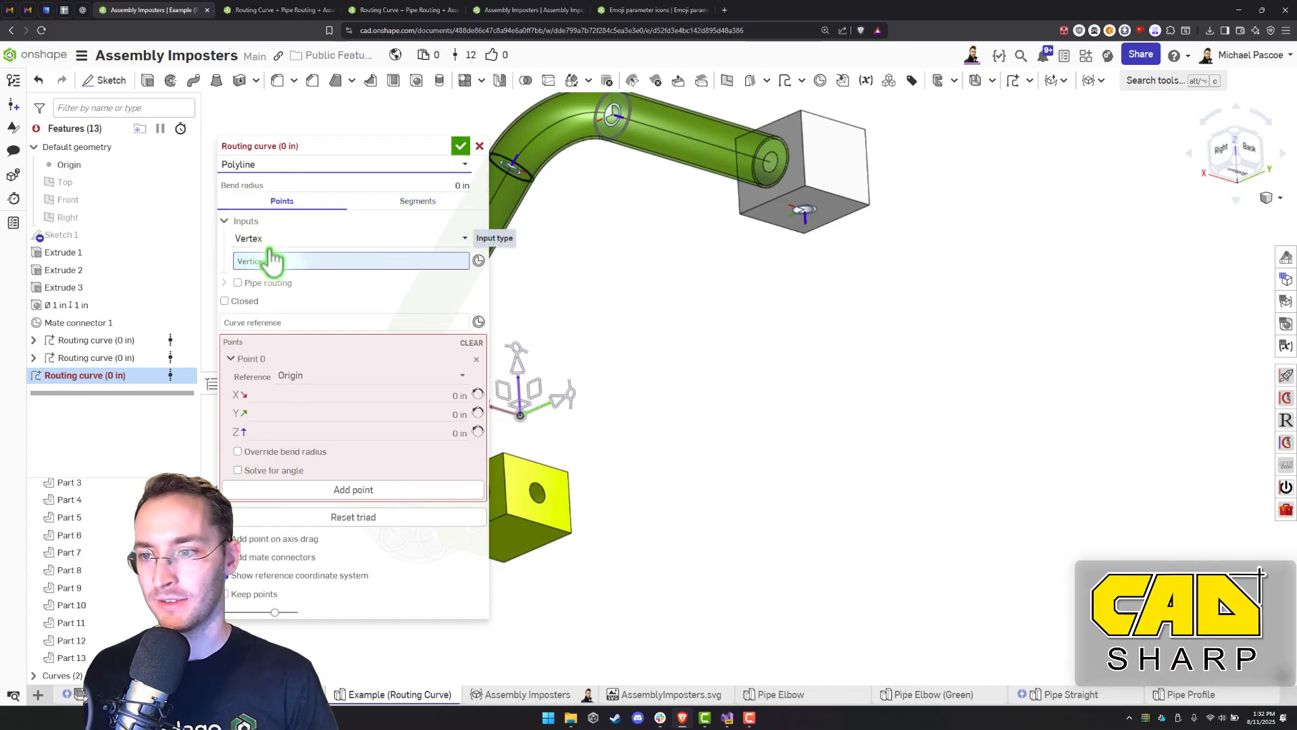
left_click(310, 378)
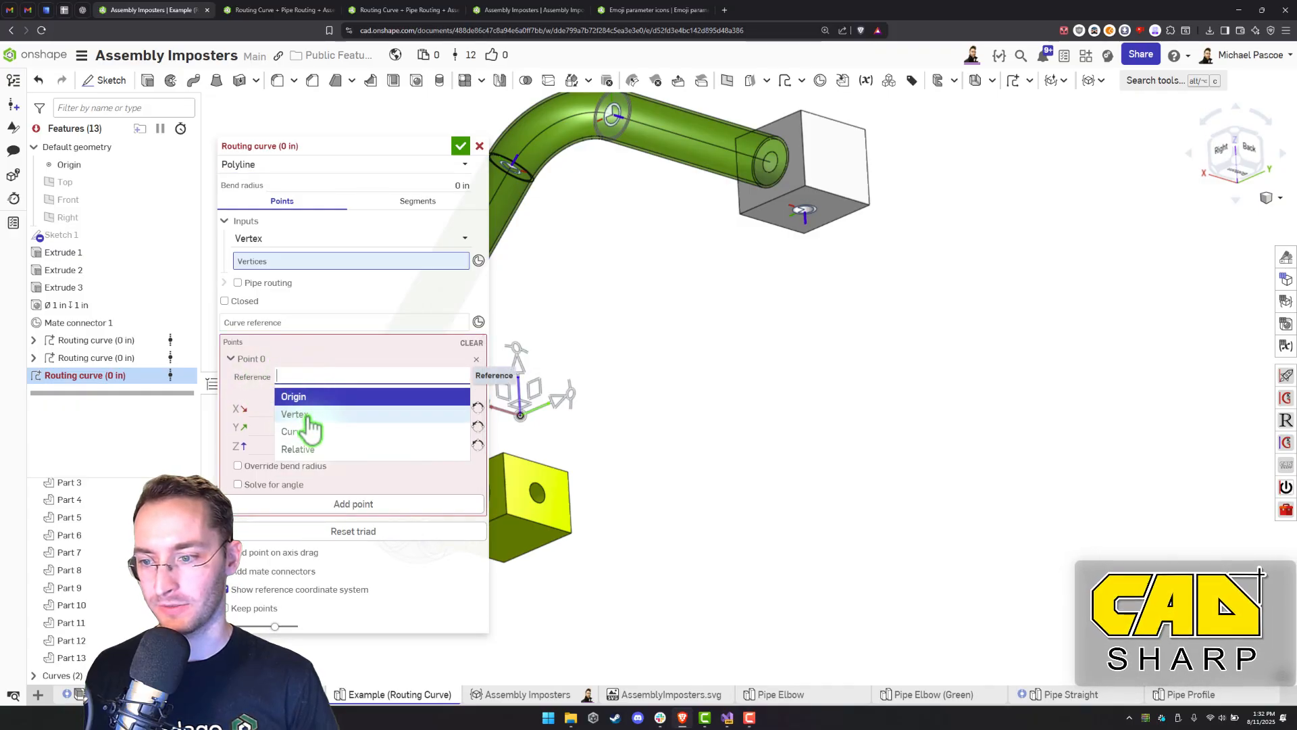
left_click(310, 416)
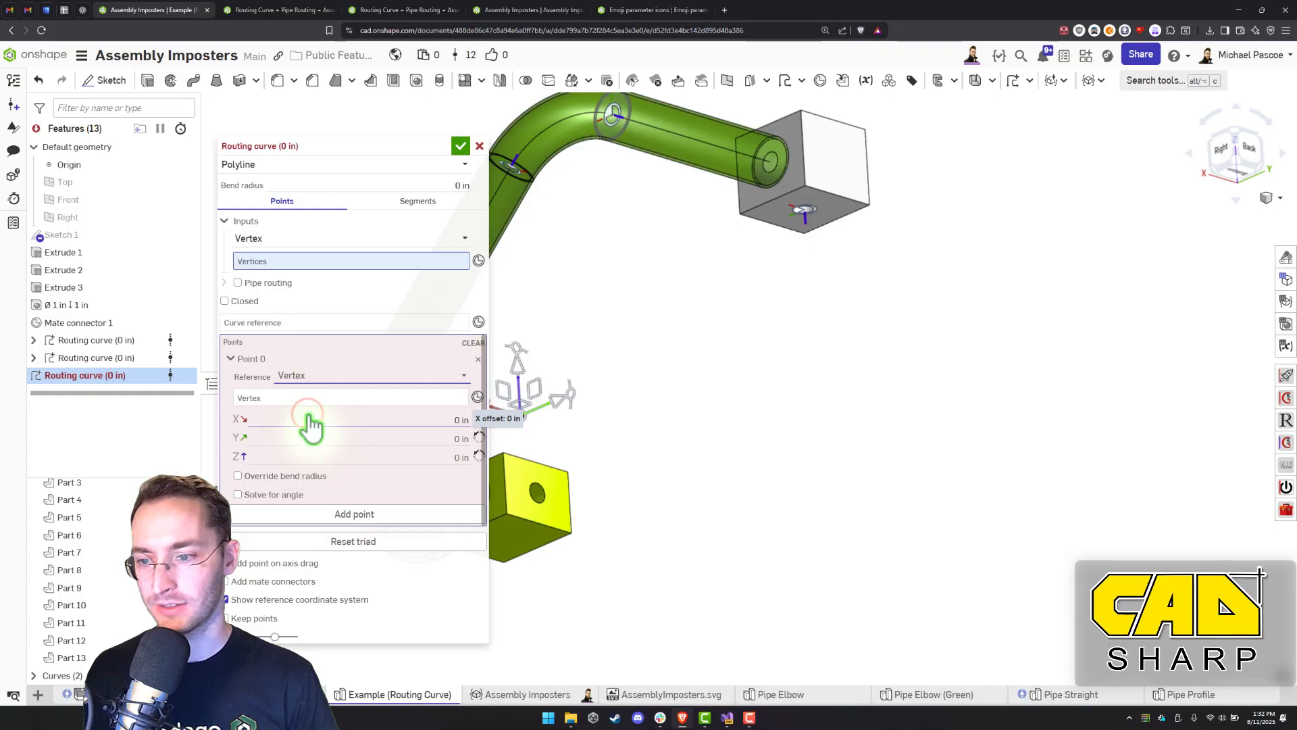
left_click(477, 398)
left_click(540, 503)
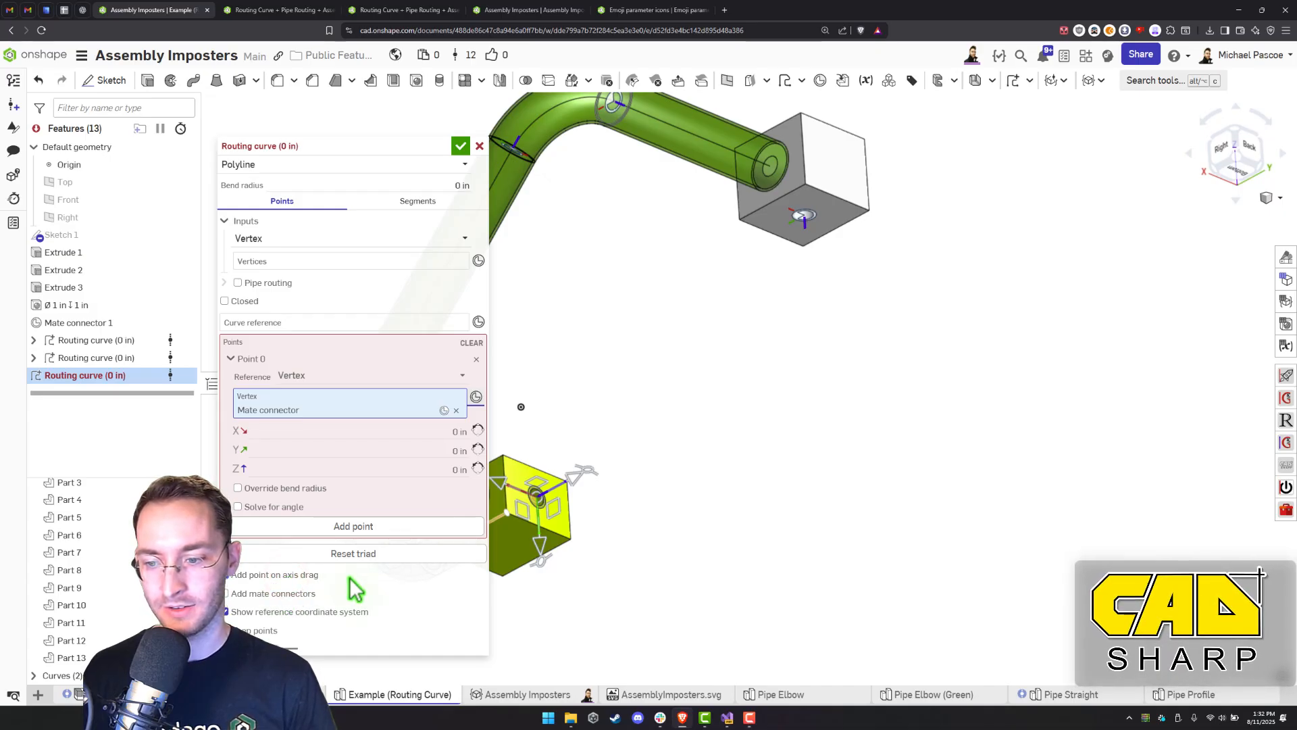
Pull a new routing point about 7.8 in straight out of the hole along Z and set its reference to Relative
left_click_drag(579, 485, 689, 424)
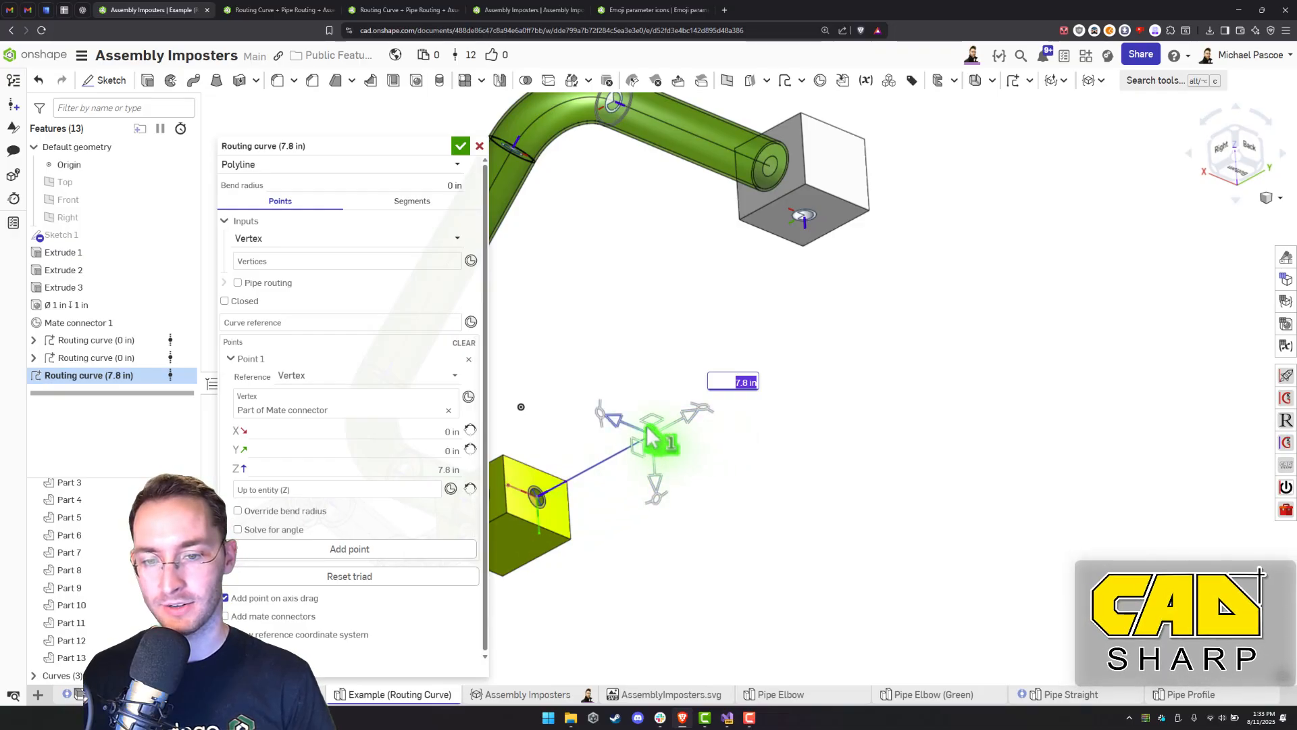
left_click(302, 382)
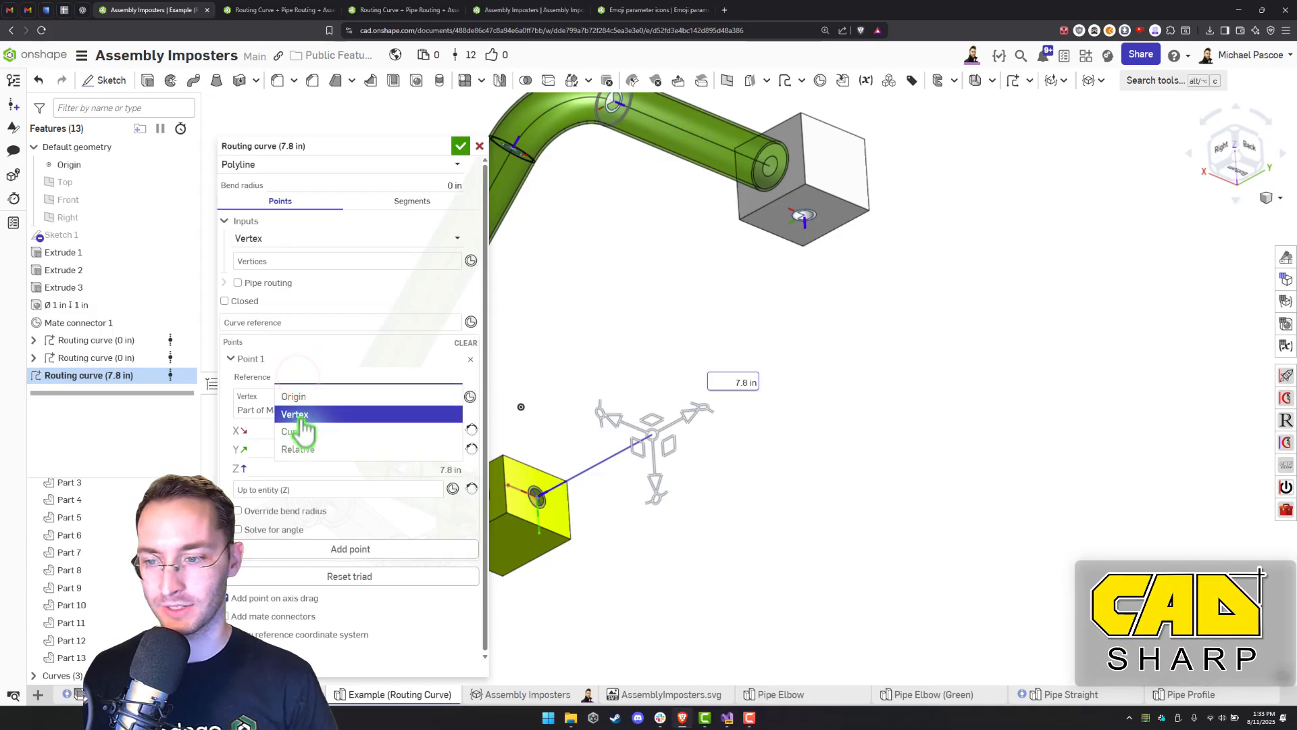
left_click(306, 446)
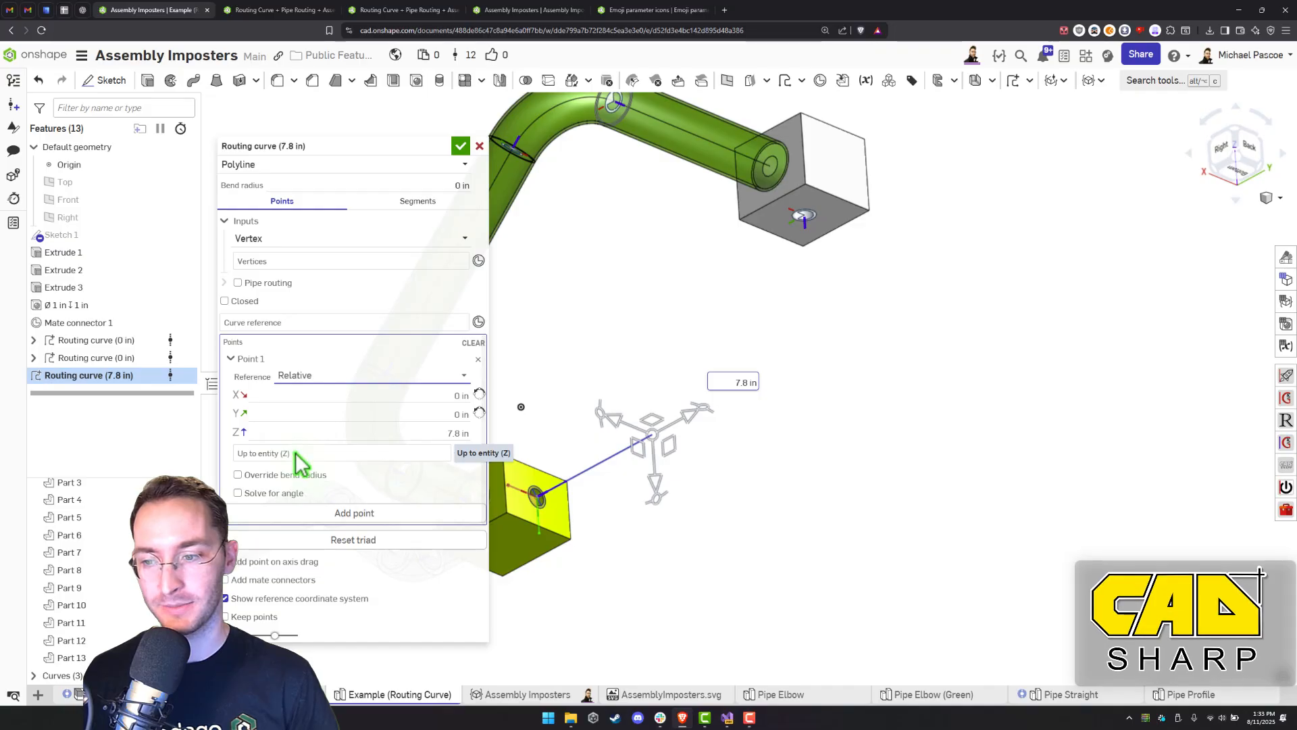
Extend Point 1 along Z up to Mate connector 1 on the gray block, and add Point 2 along X up to the same connector
left_click(326, 453)
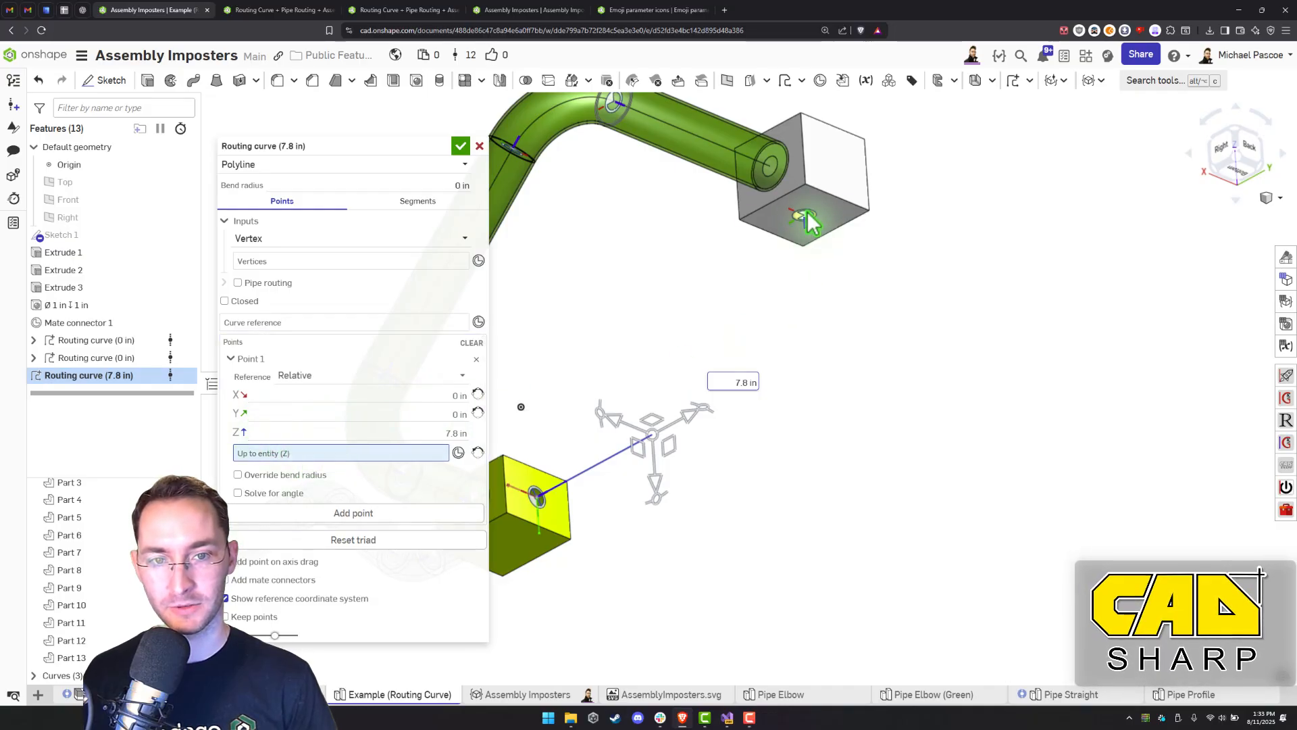
left_click(808, 219)
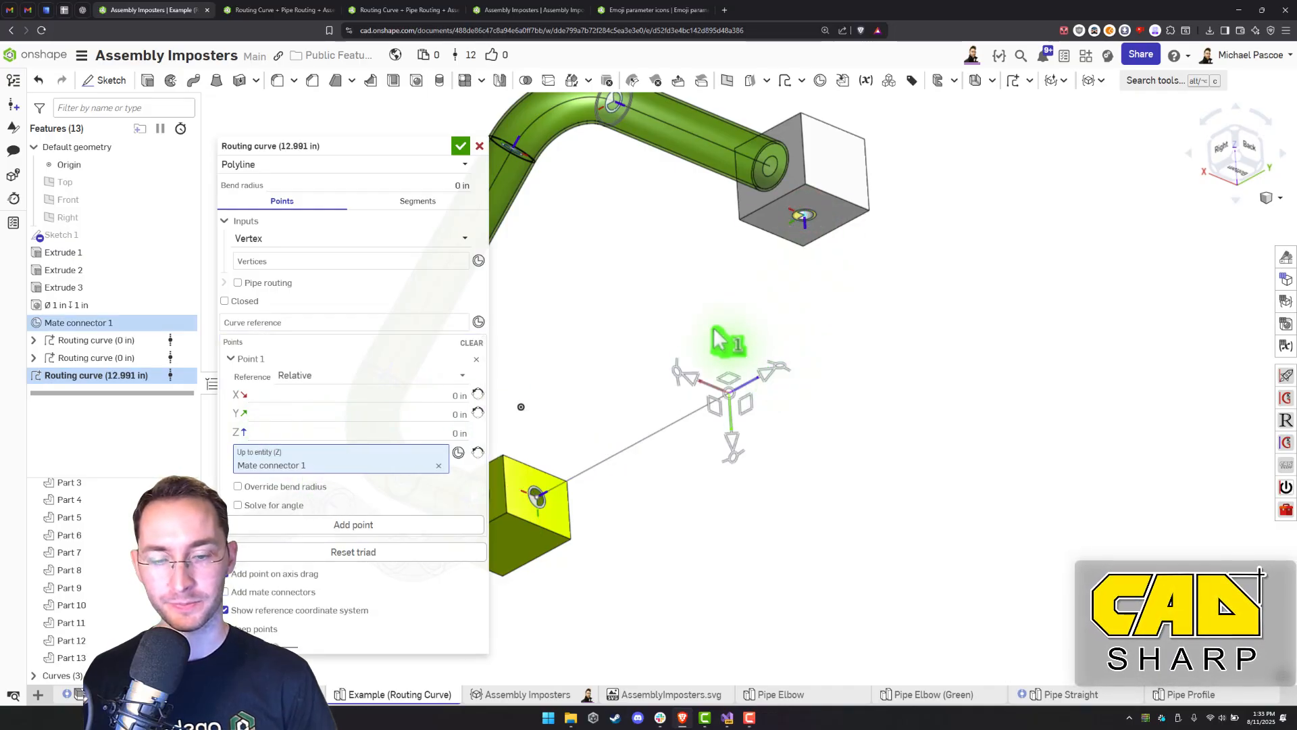
right_click_drag(715, 330, 700, 297)
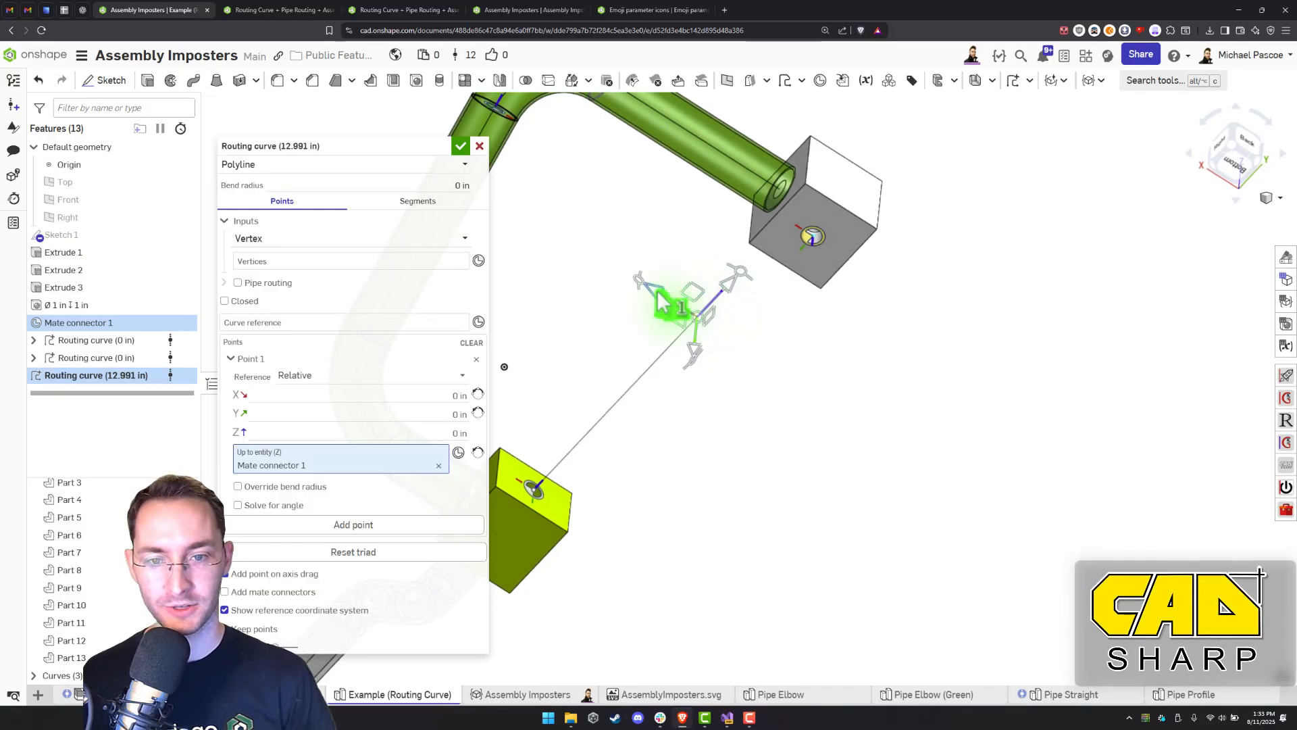
left_click_drag(657, 292, 702, 331)
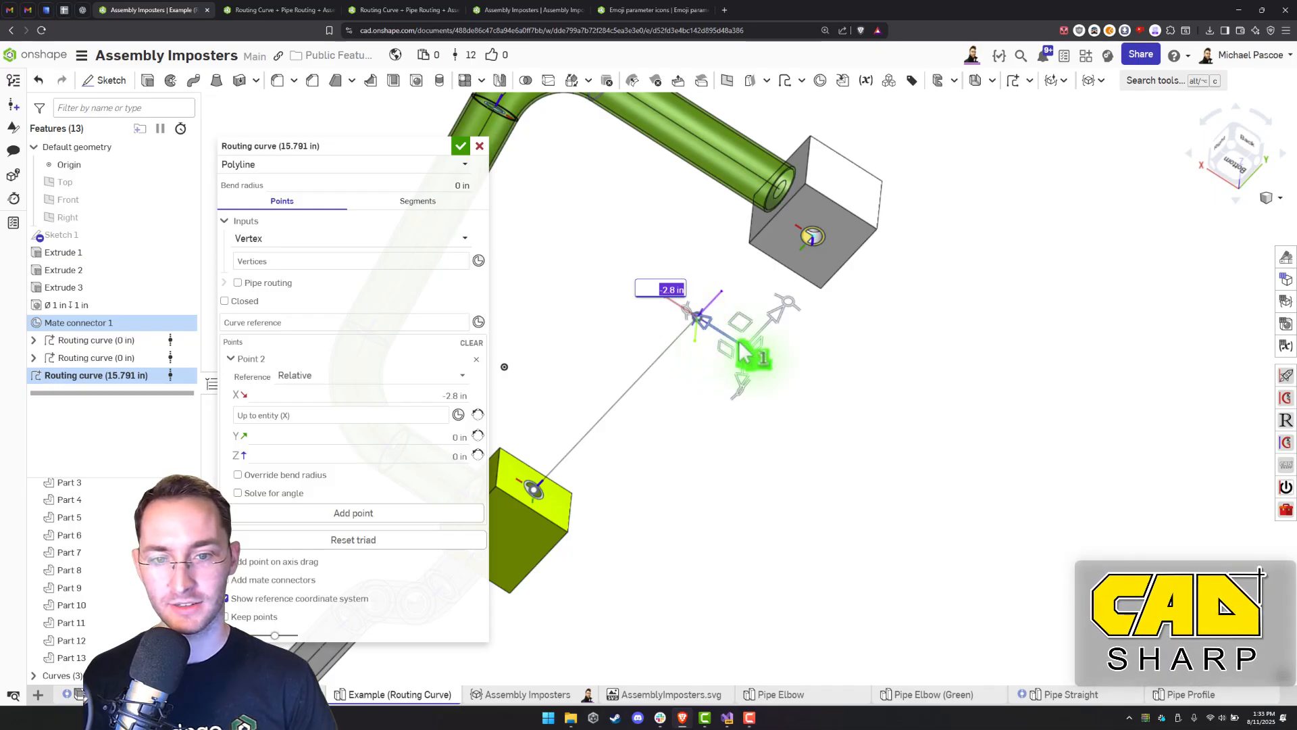
left_click(282, 416)
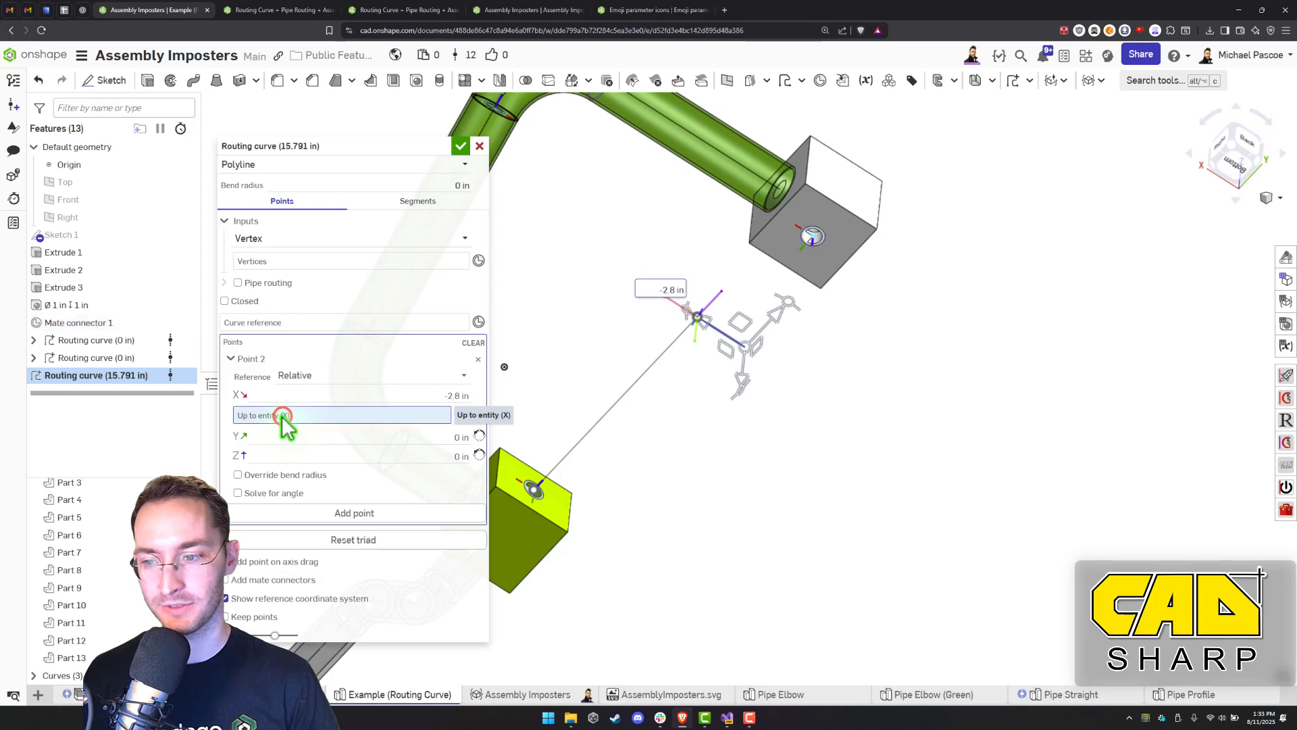
left_click(823, 235)
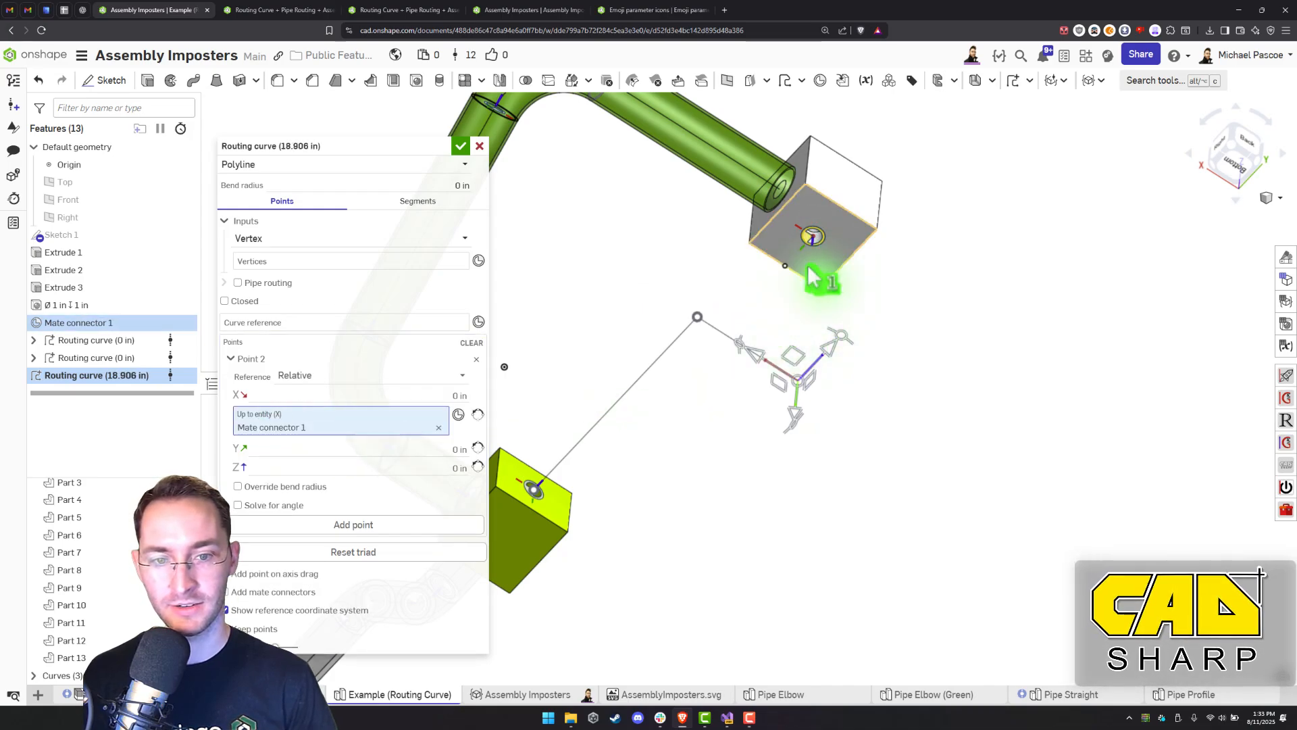
Add Point 3 along the Y axis from Point 2, ending up to Mate connector 1 on the gray block's underside
right_click_drag(814, 277, 736, 328)
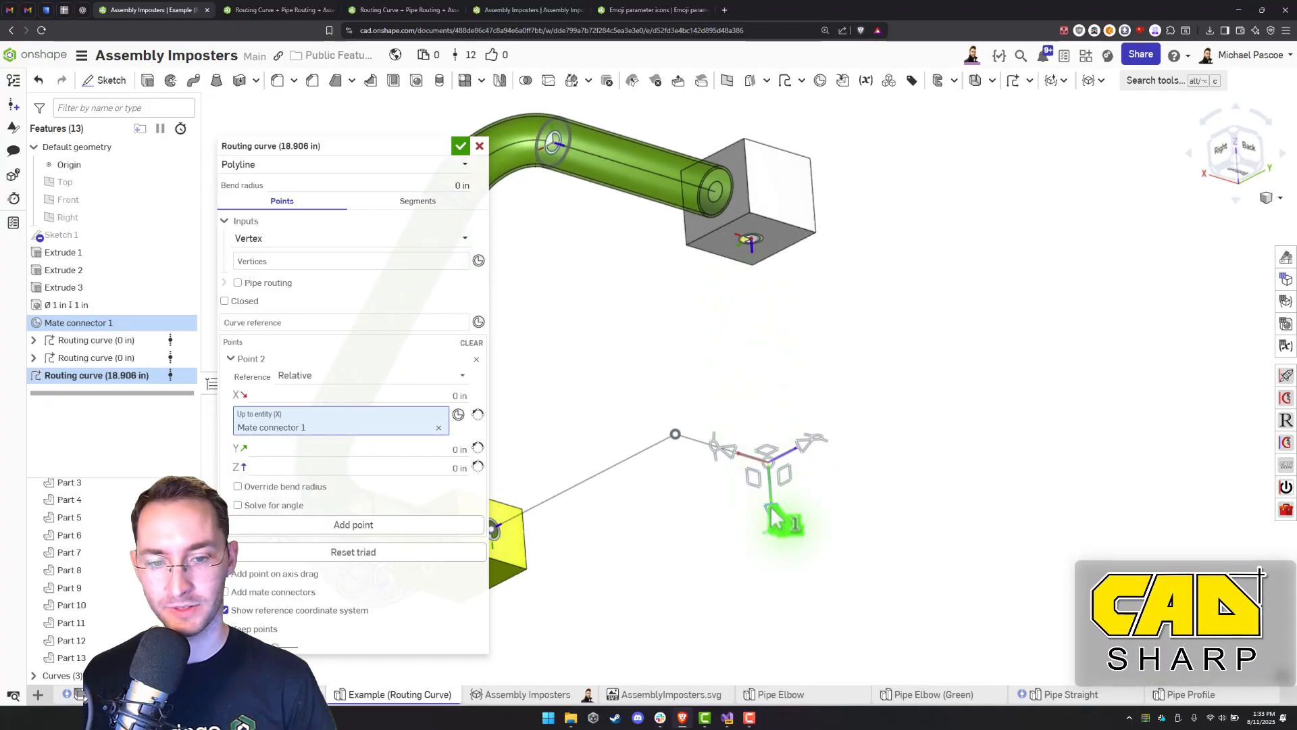
left_click_drag(775, 519, 766, 392)
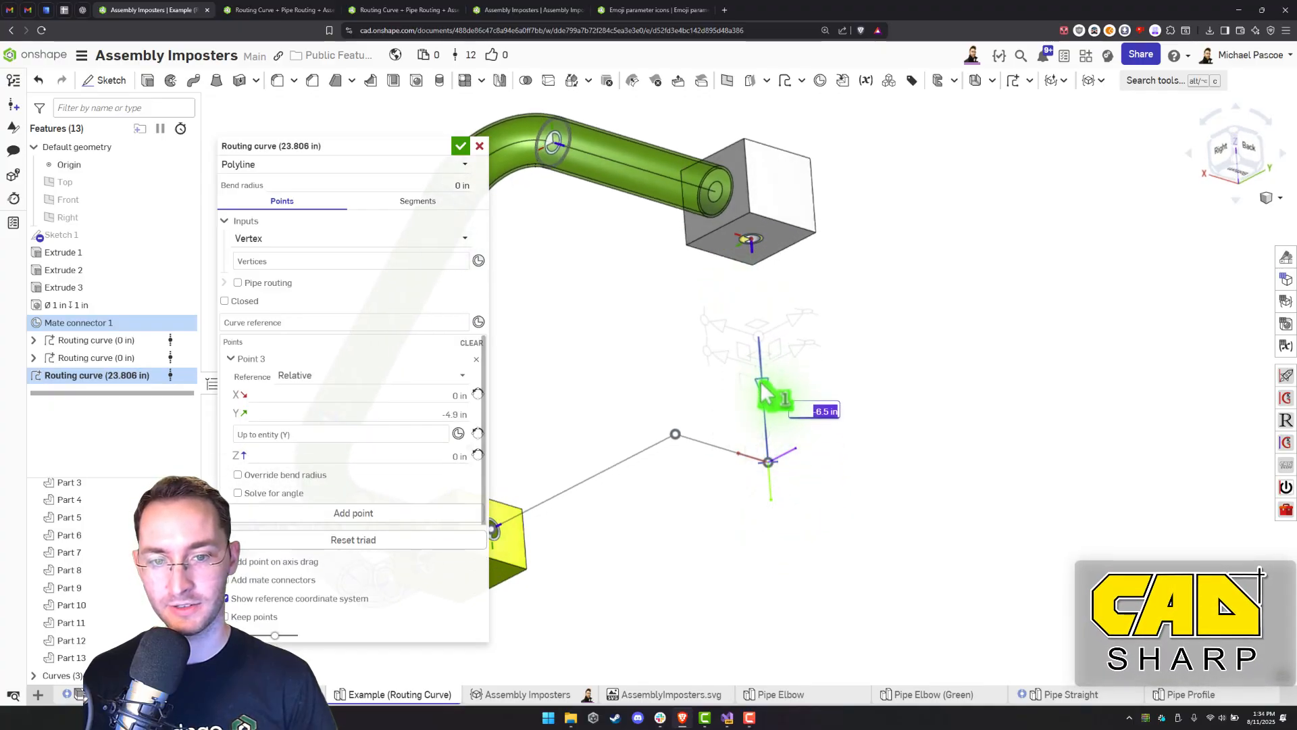
left_click(343, 434)
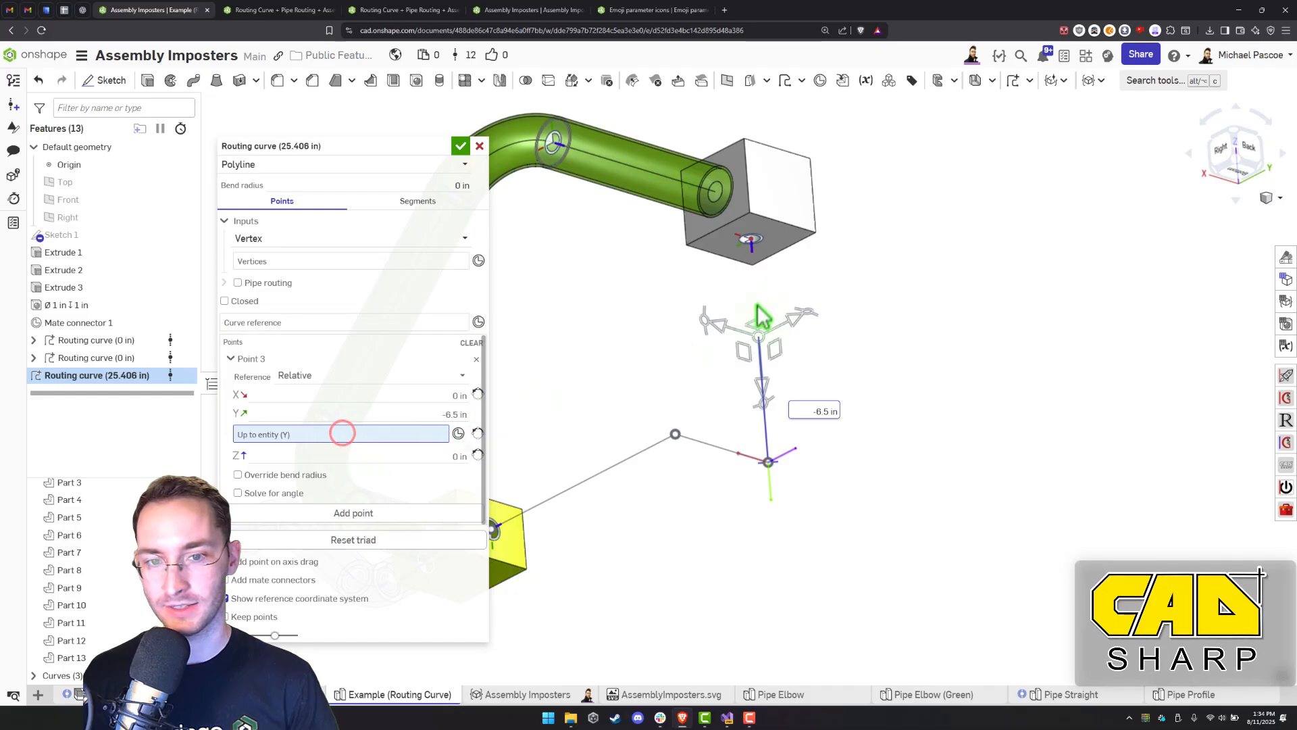
left_click(757, 245)
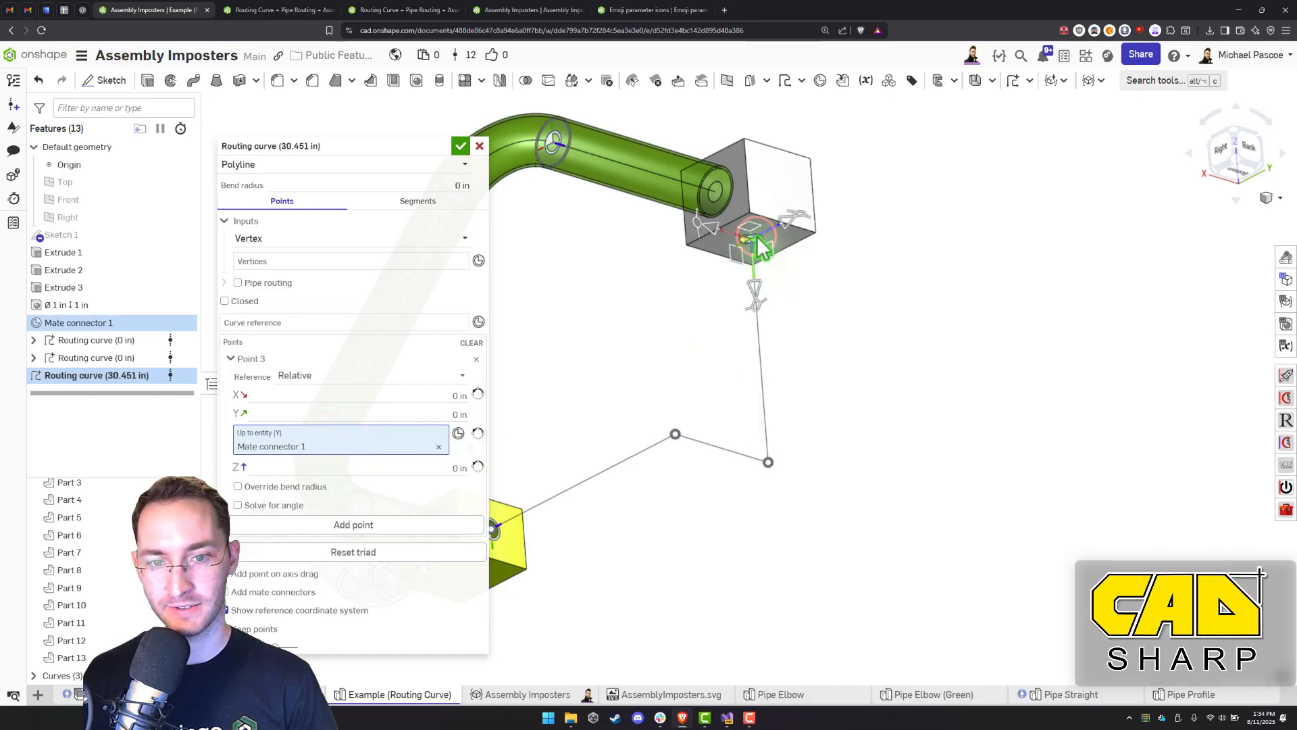
Set the routing curve's bend radius to 2 in
right_click_drag(702, 426, 735, 440)
scroll(558, 432, "up", 2)
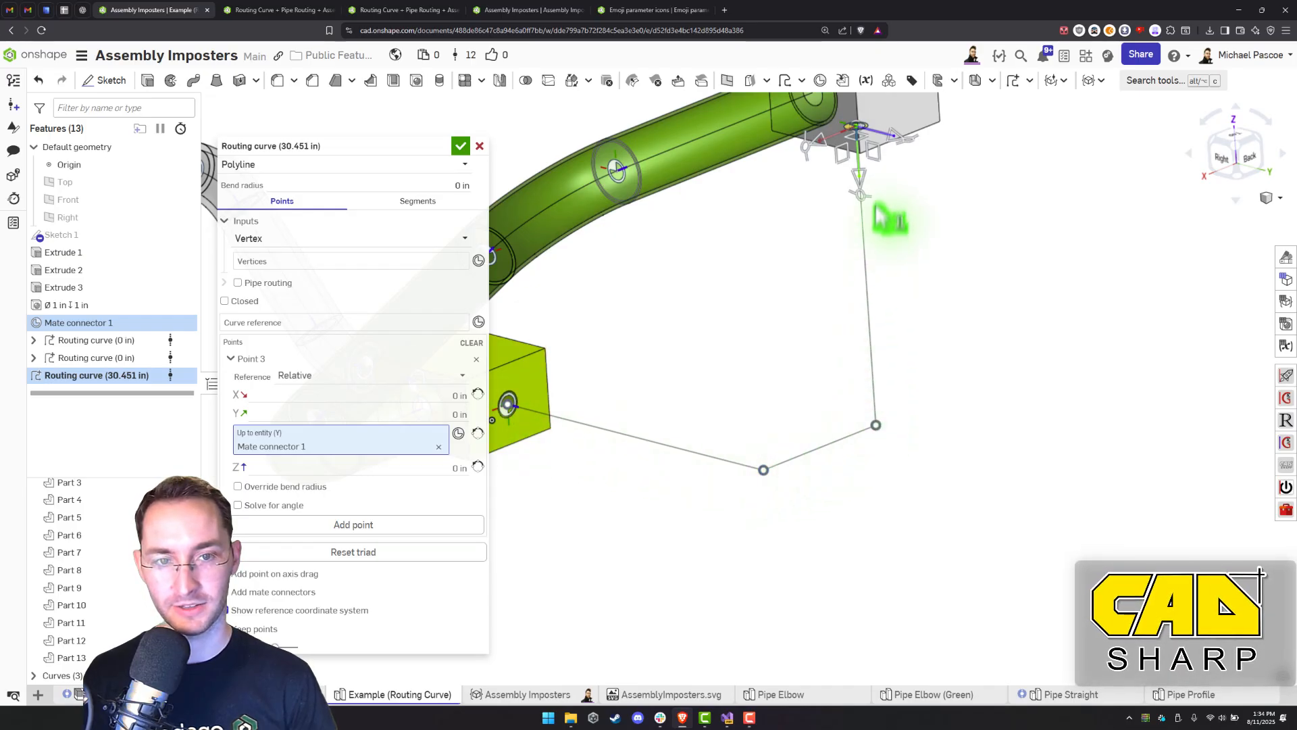
scroll(736, 377, "down", 2)
mouse_move(558, 403)
right_mouse_down()
mouse_move(595, 412)
mouse_move(565, 405)
right_mouse_up()
right_click_drag(843, 347, 781, 209)
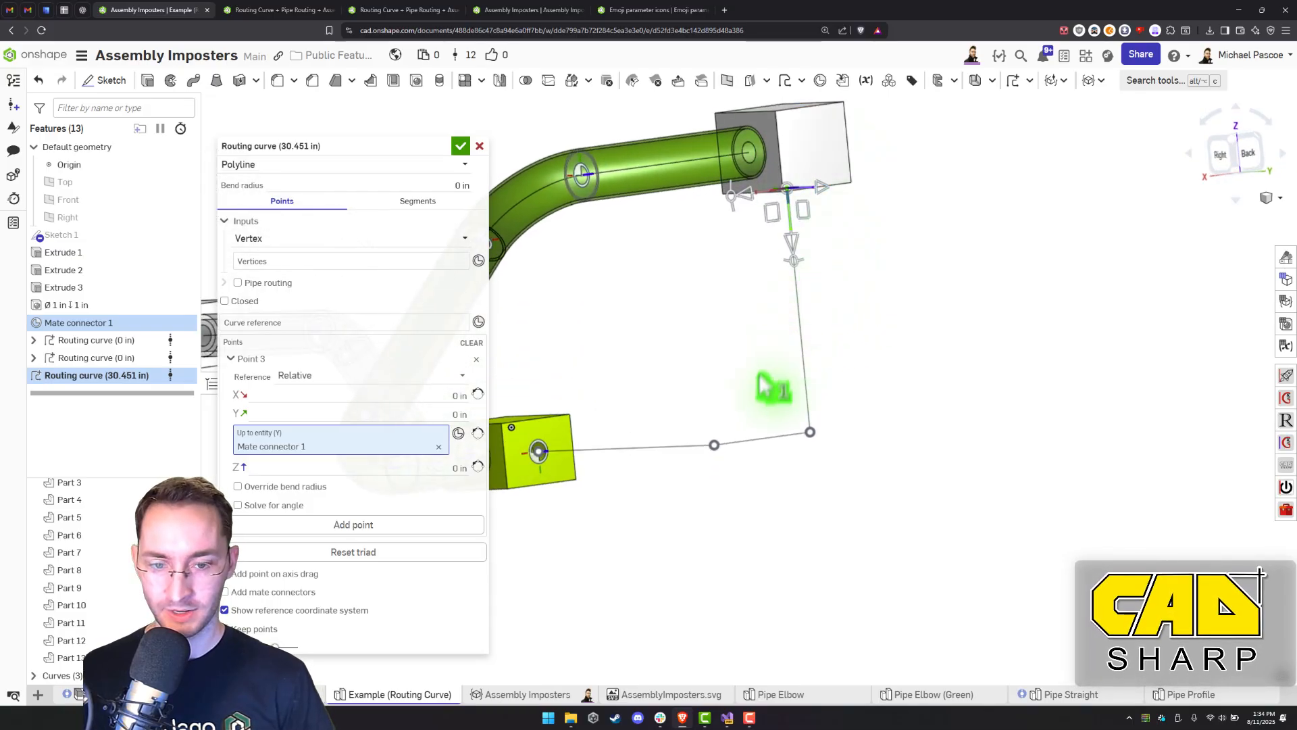
right_click_drag(767, 385, 816, 446)
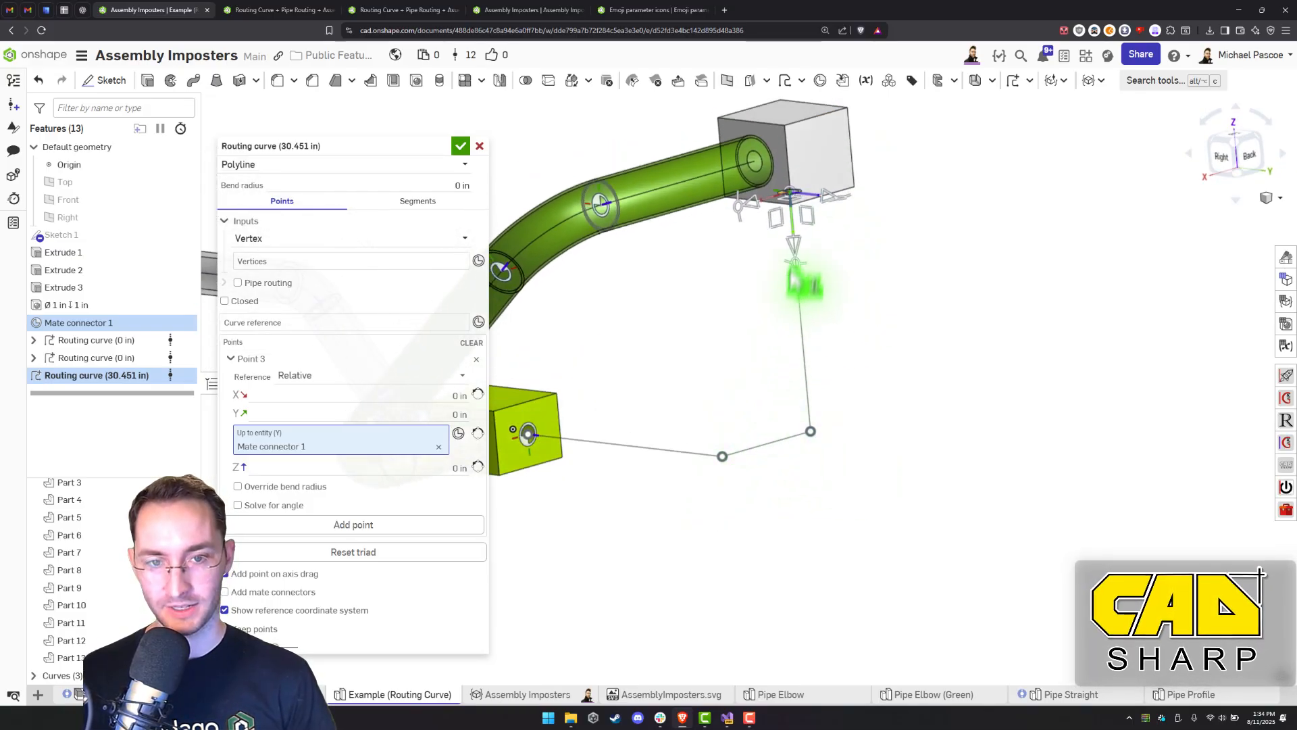
right_click_drag(794, 215, 707, 310)
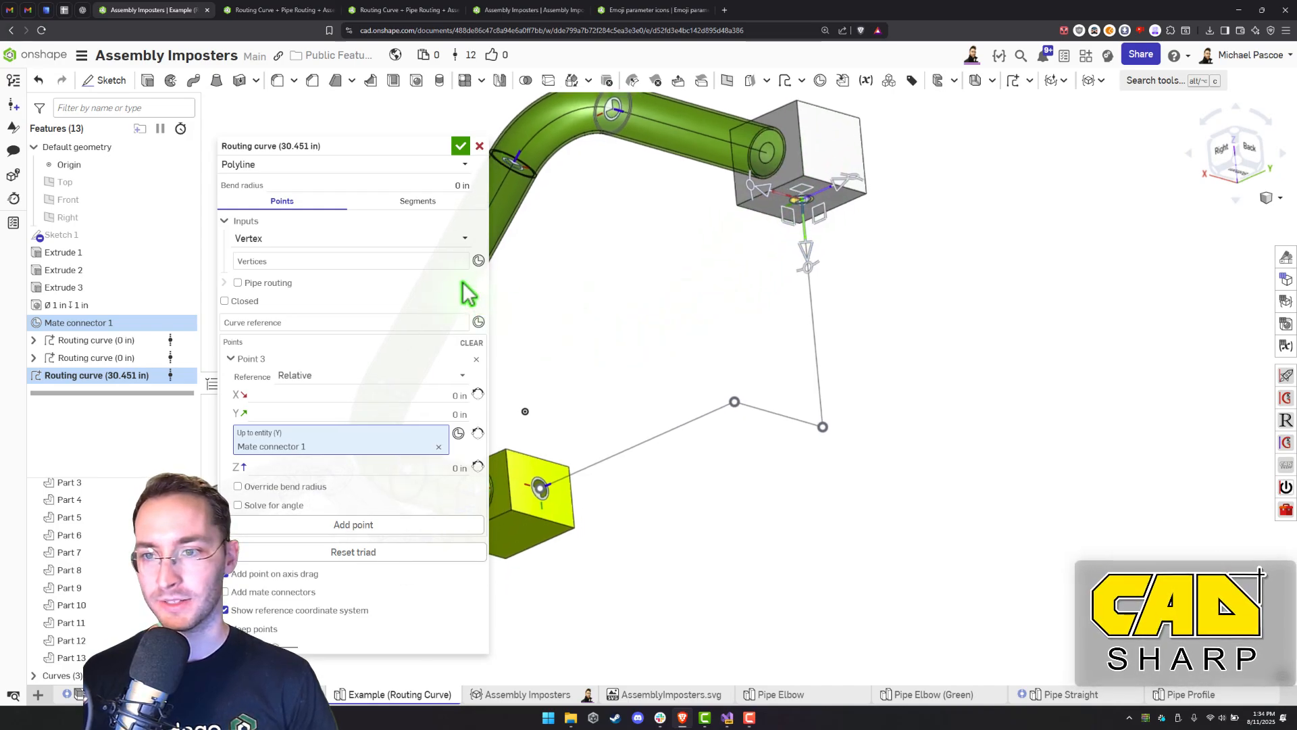
left_click(435, 184)
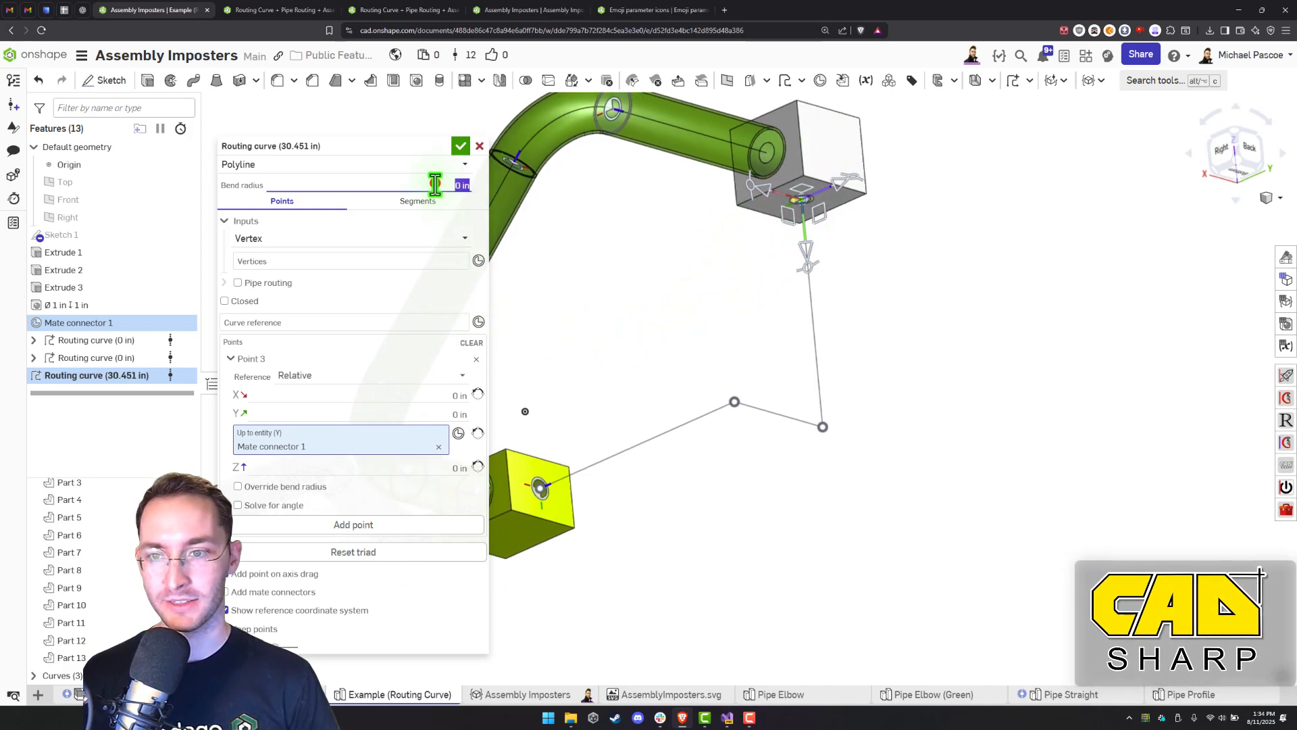
type("4")
key("Return")
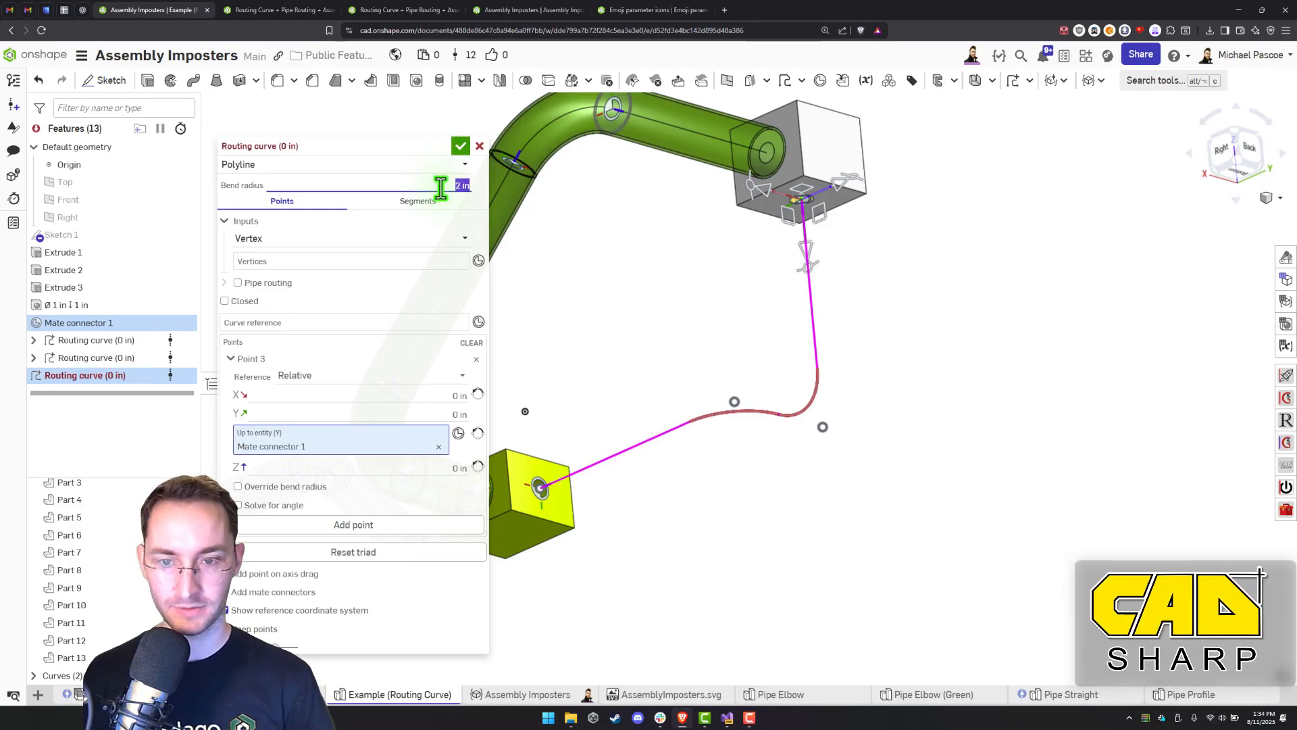
Enable Pipe routing for the curve and turn on its Assembly Imposters option
mouse_move(636, 359)
right_mouse_down()
mouse_move(590, 359)
mouse_move(603, 365)
mouse_move(616, 338)
mouse_move(624, 350)
right_mouse_up()
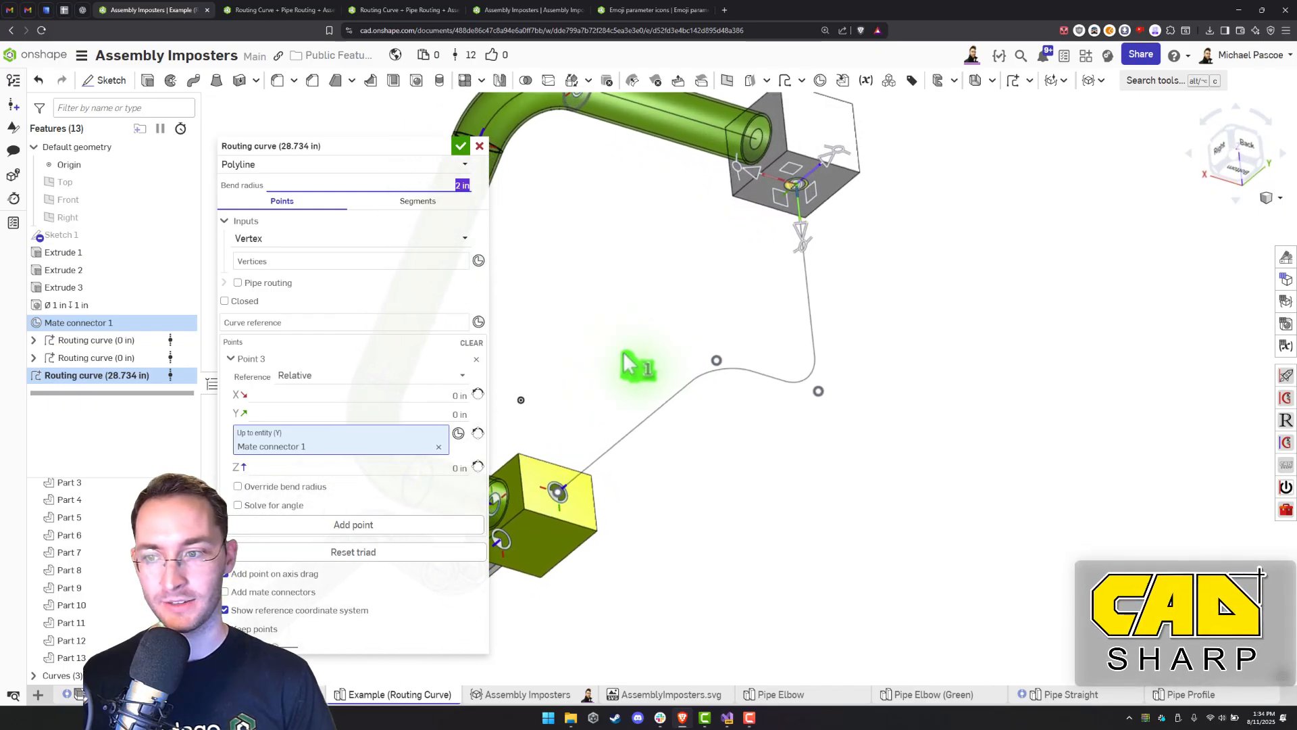
left_click(249, 284)
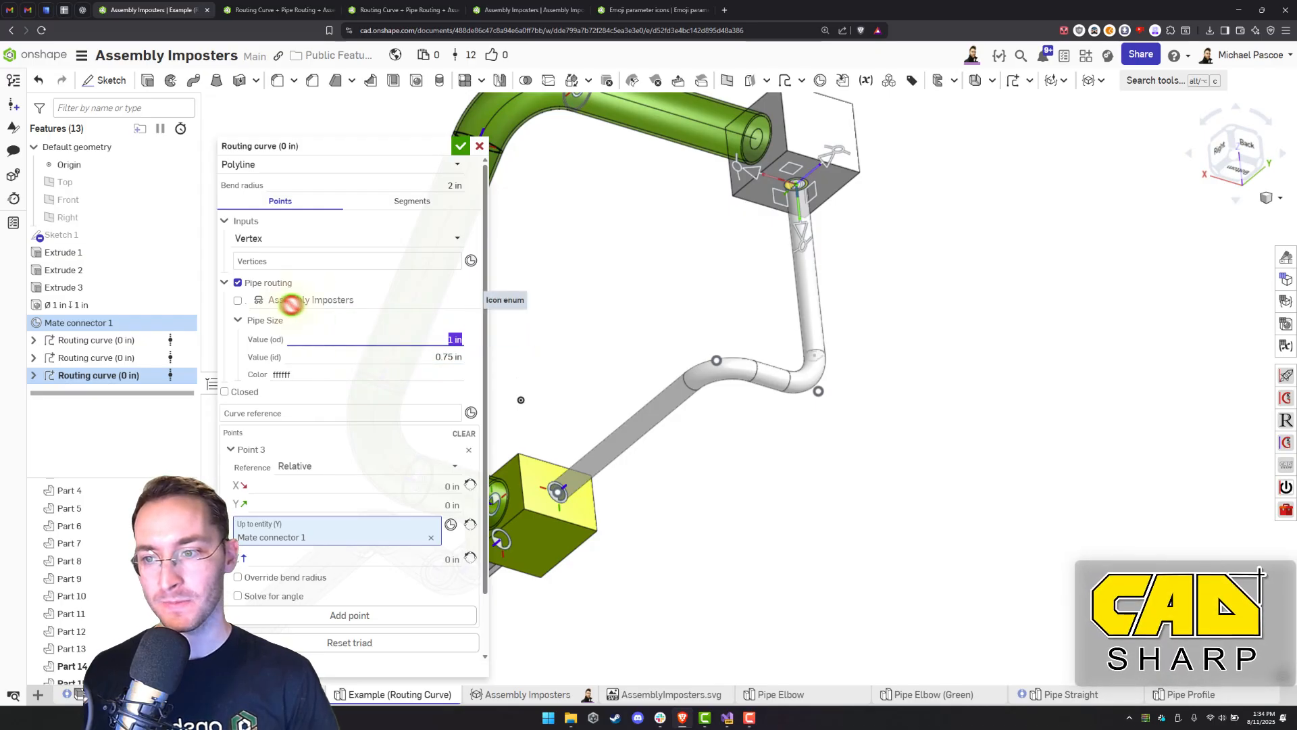
left_click(239, 300)
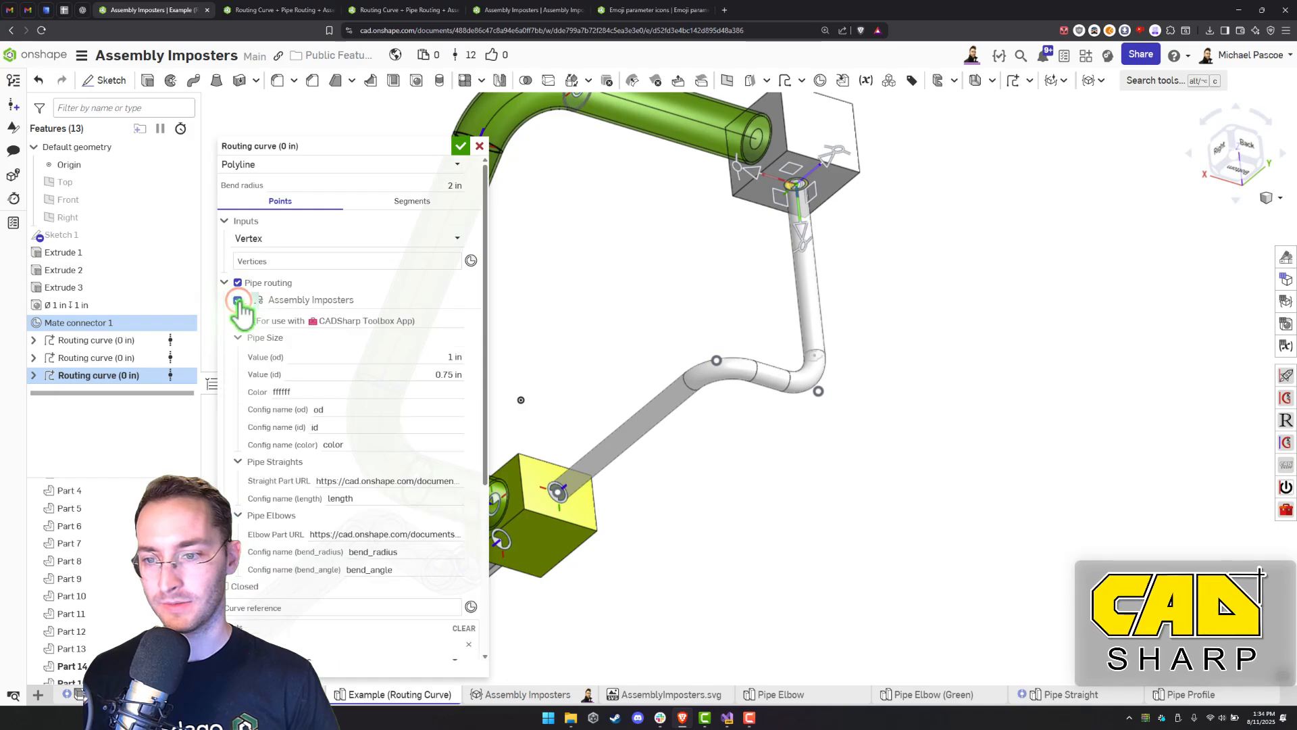
Set the pipe's outer diameter to 1.5 in, inner diameter to 1.25 in and color to E2300B
left_click(365, 356)
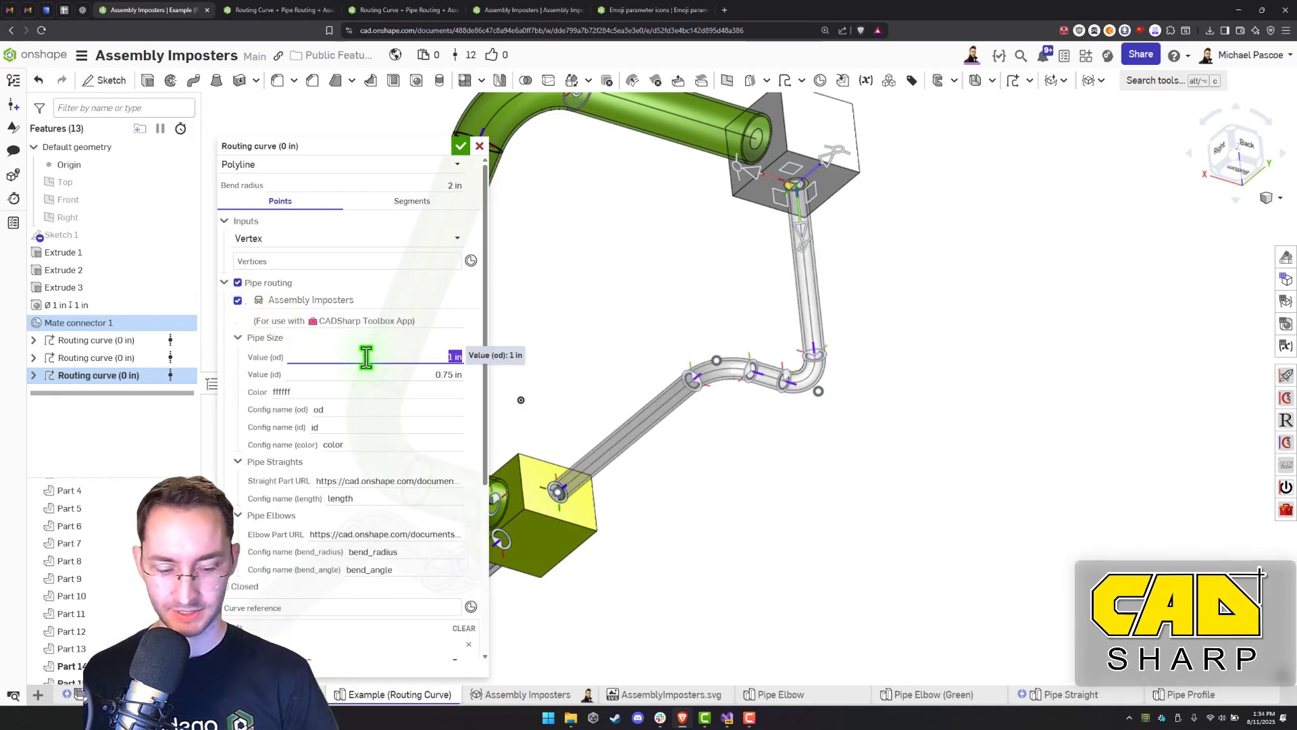
left_click(411, 378)
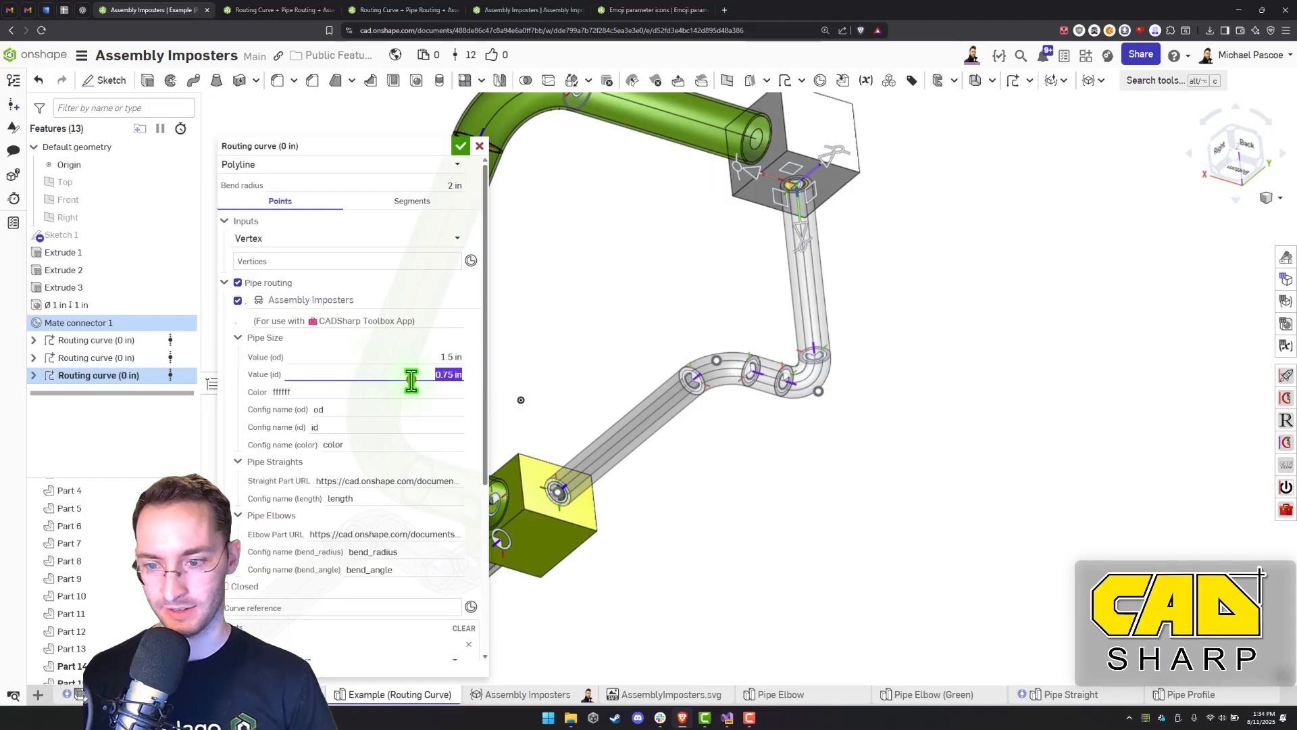
type("1")
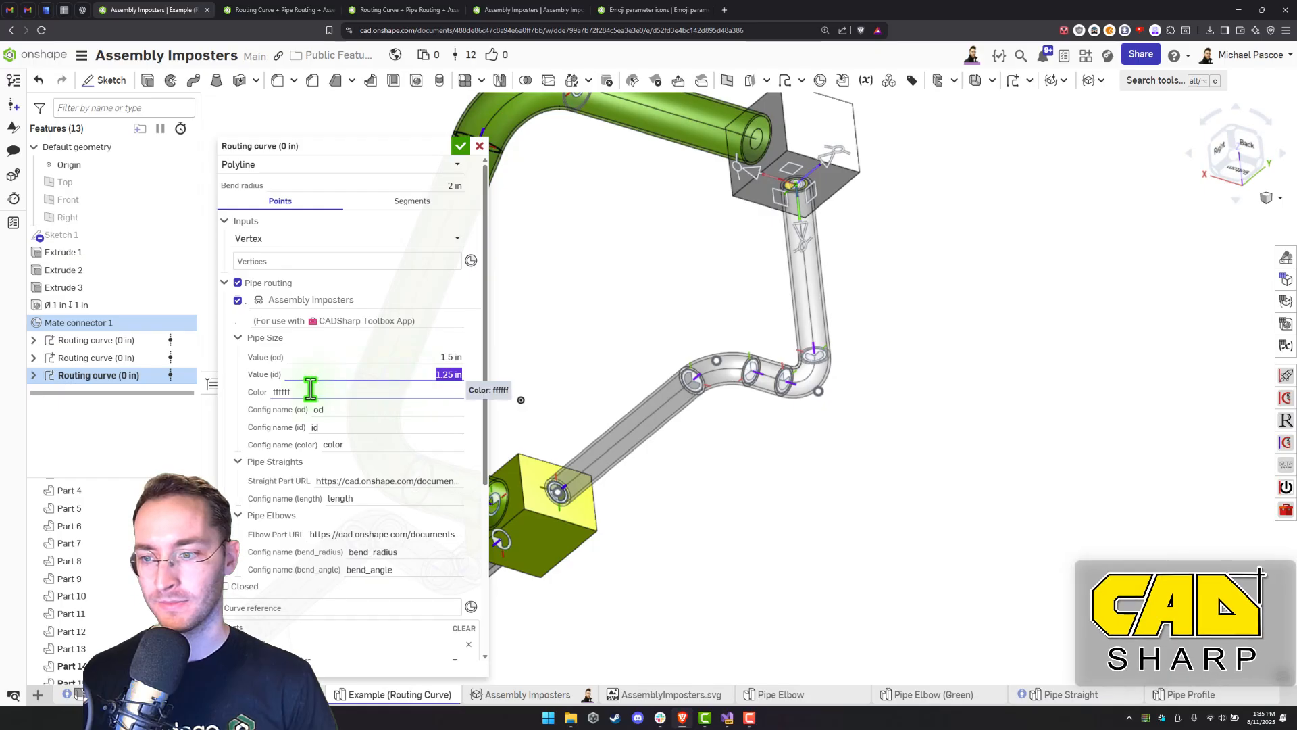
type("E2300B")
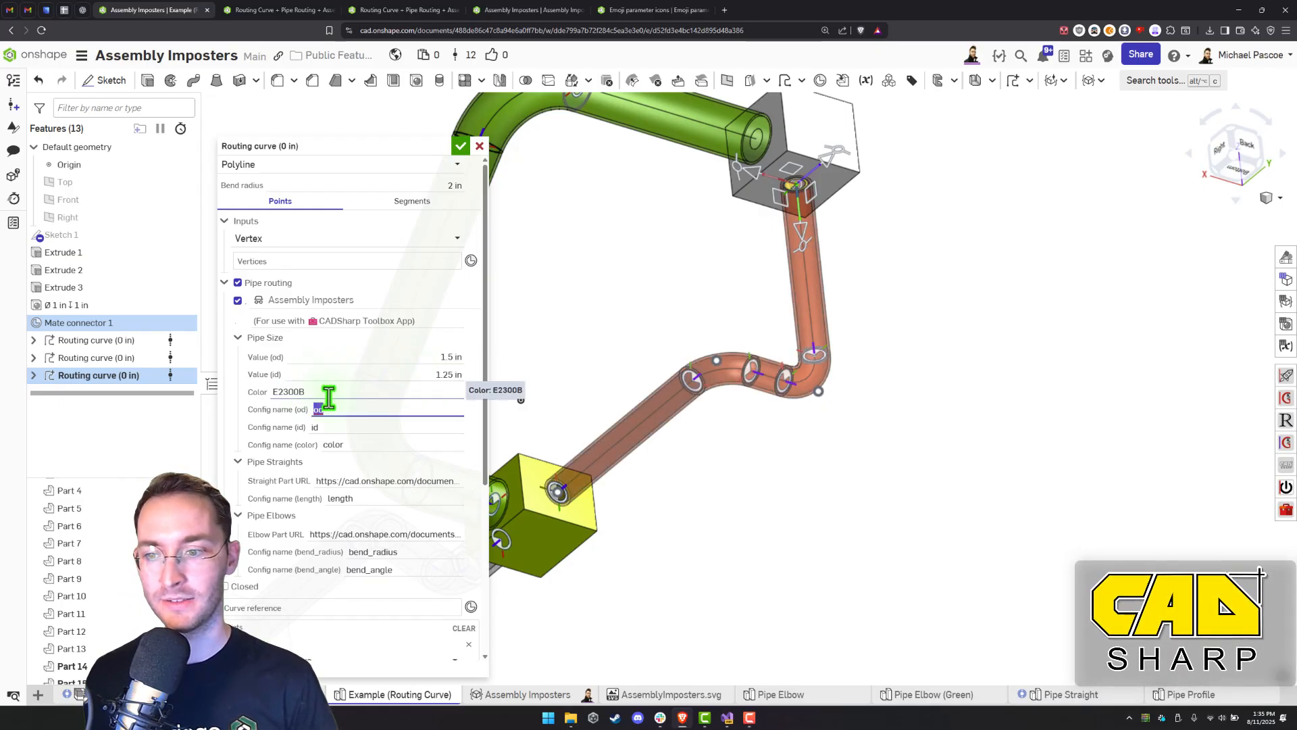
Examine the Assembly Imposters configuration names and the part URLs for the pipe straights and pipe elbows
left_click(334, 424)
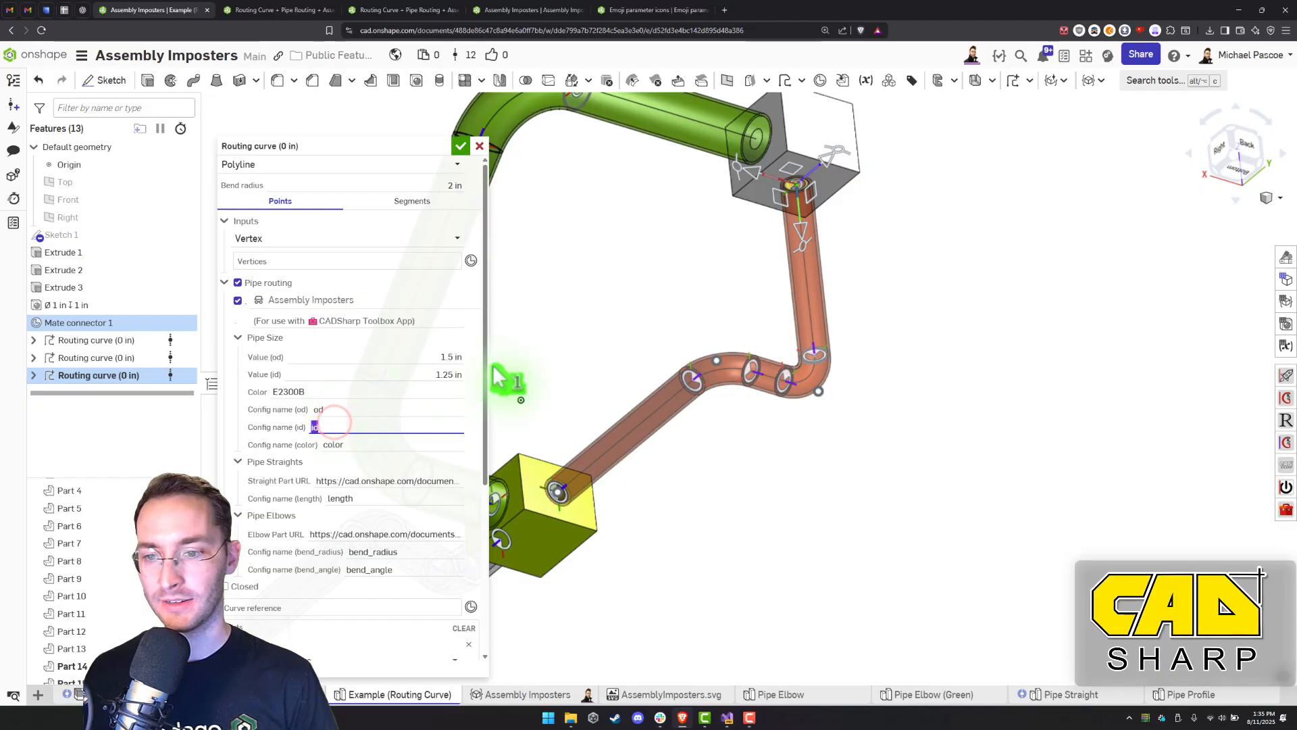
left_click_drag(486, 364, 489, 436)
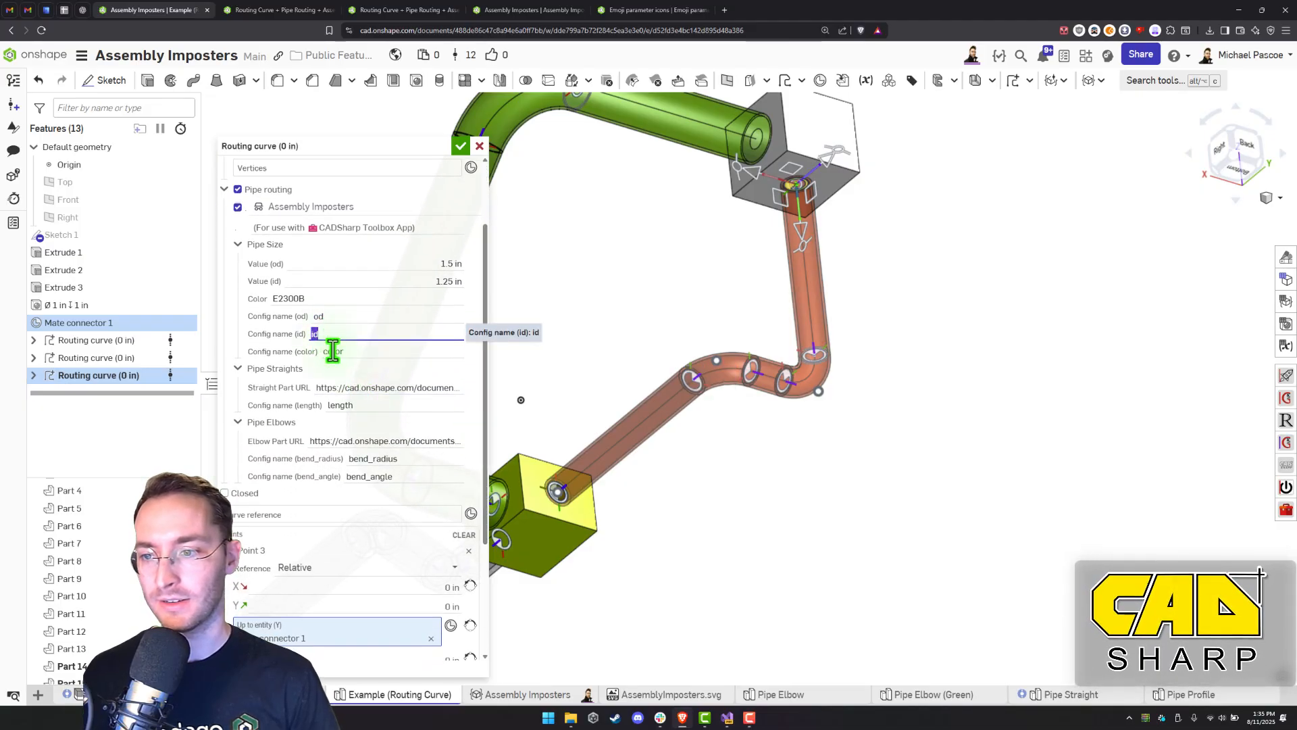
left_click(333, 352)
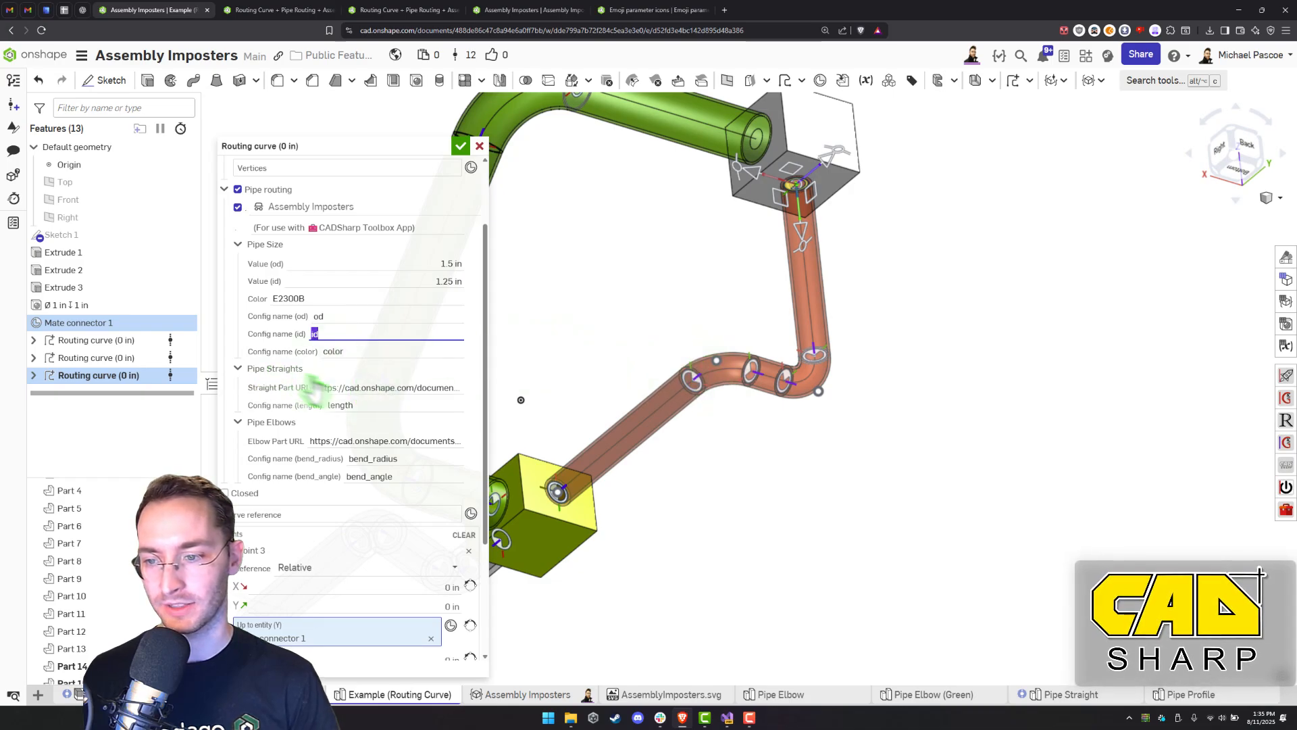
left_click(356, 386)
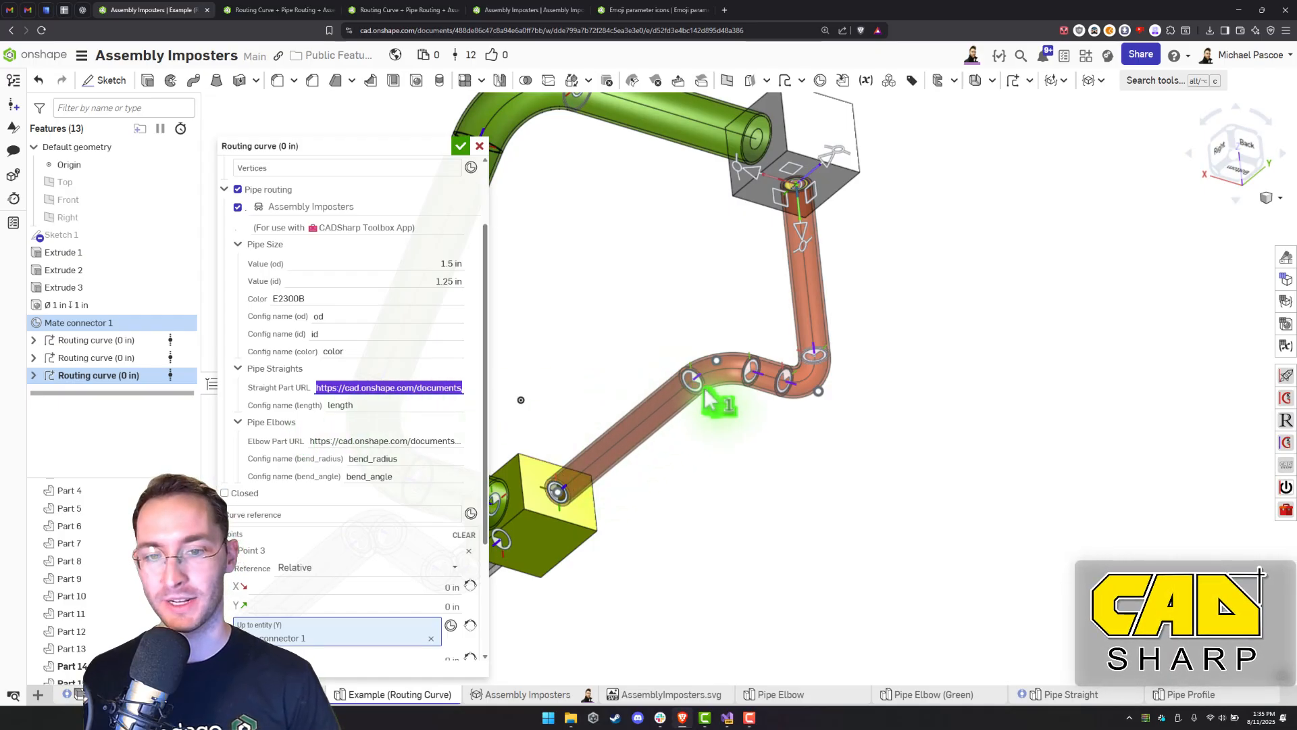
left_click(350, 439)
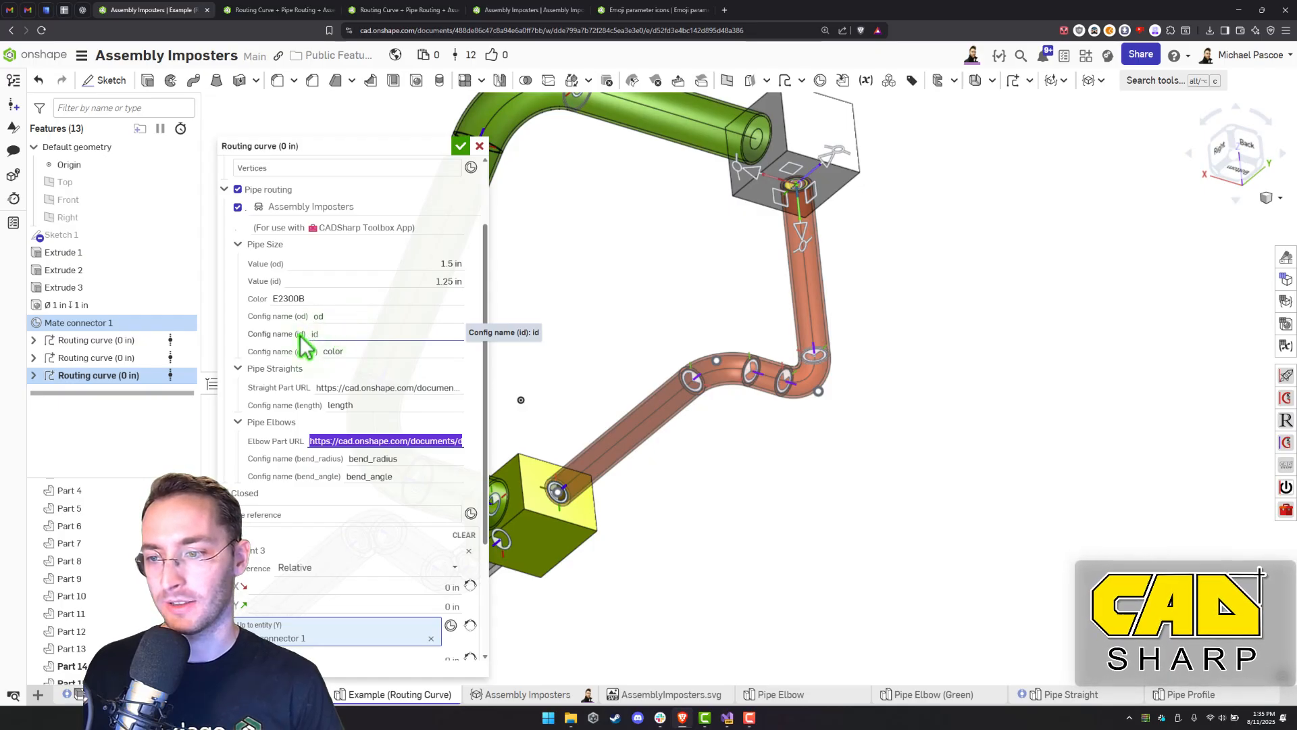
left_click(330, 315)
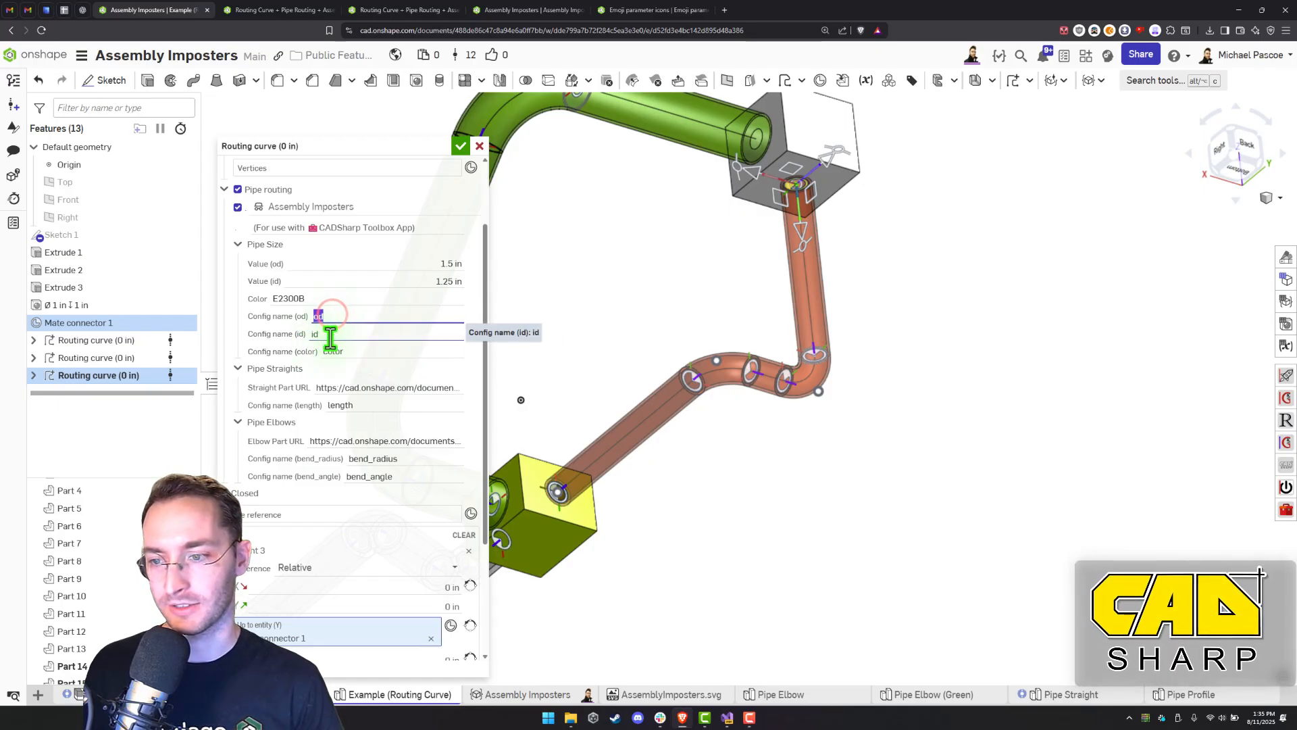
left_click(328, 316)
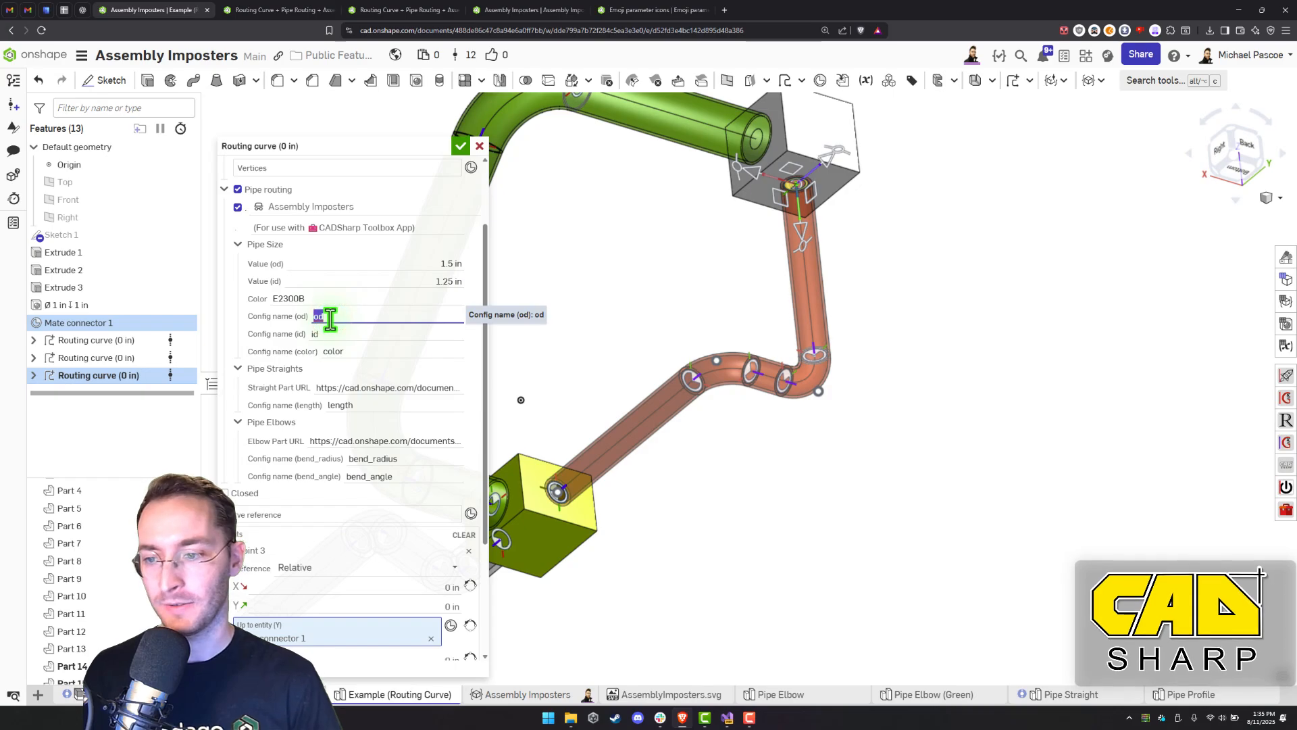
left_click(358, 408)
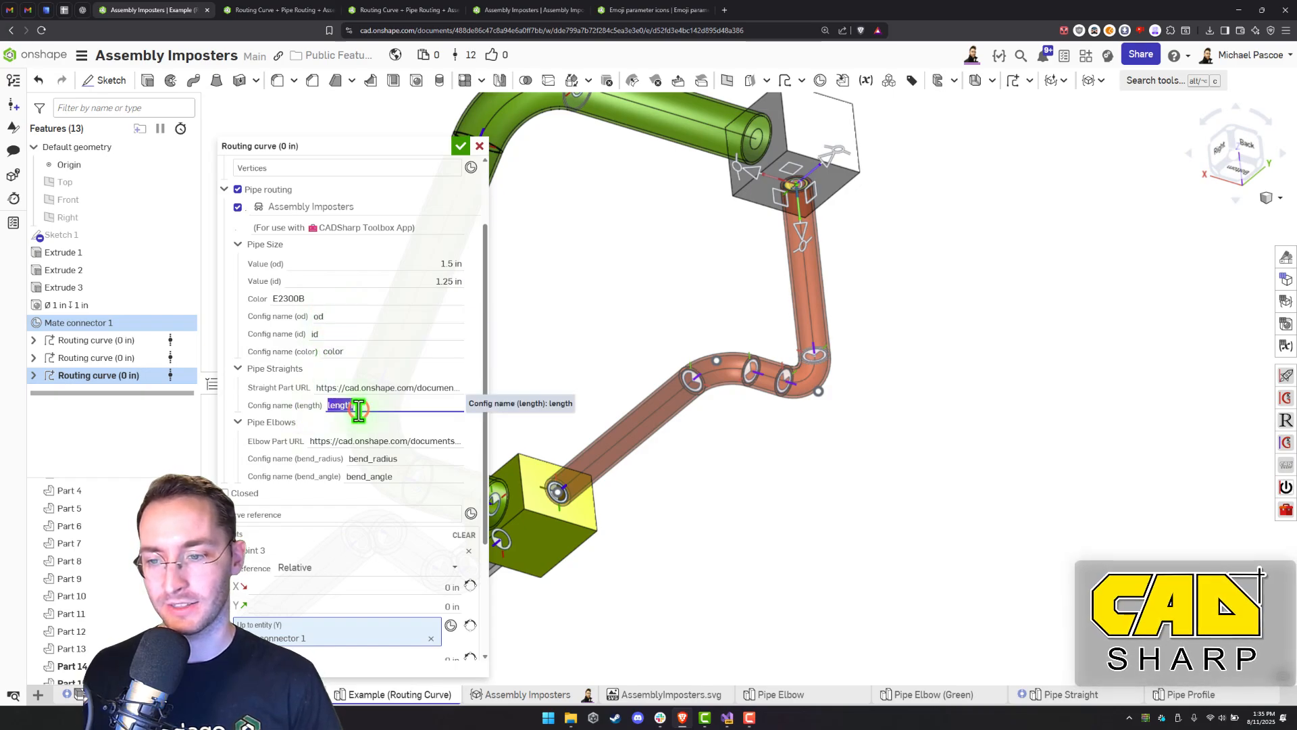
left_click(399, 460)
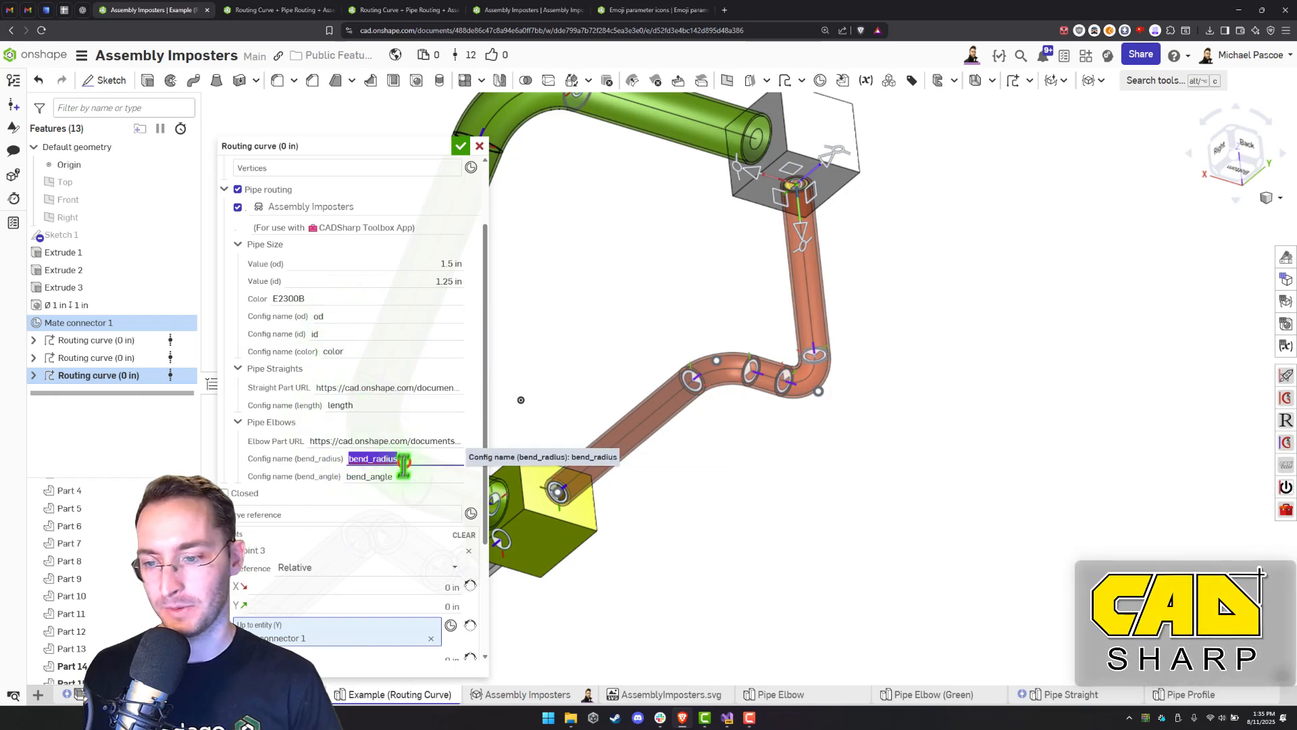
left_click(399, 477)
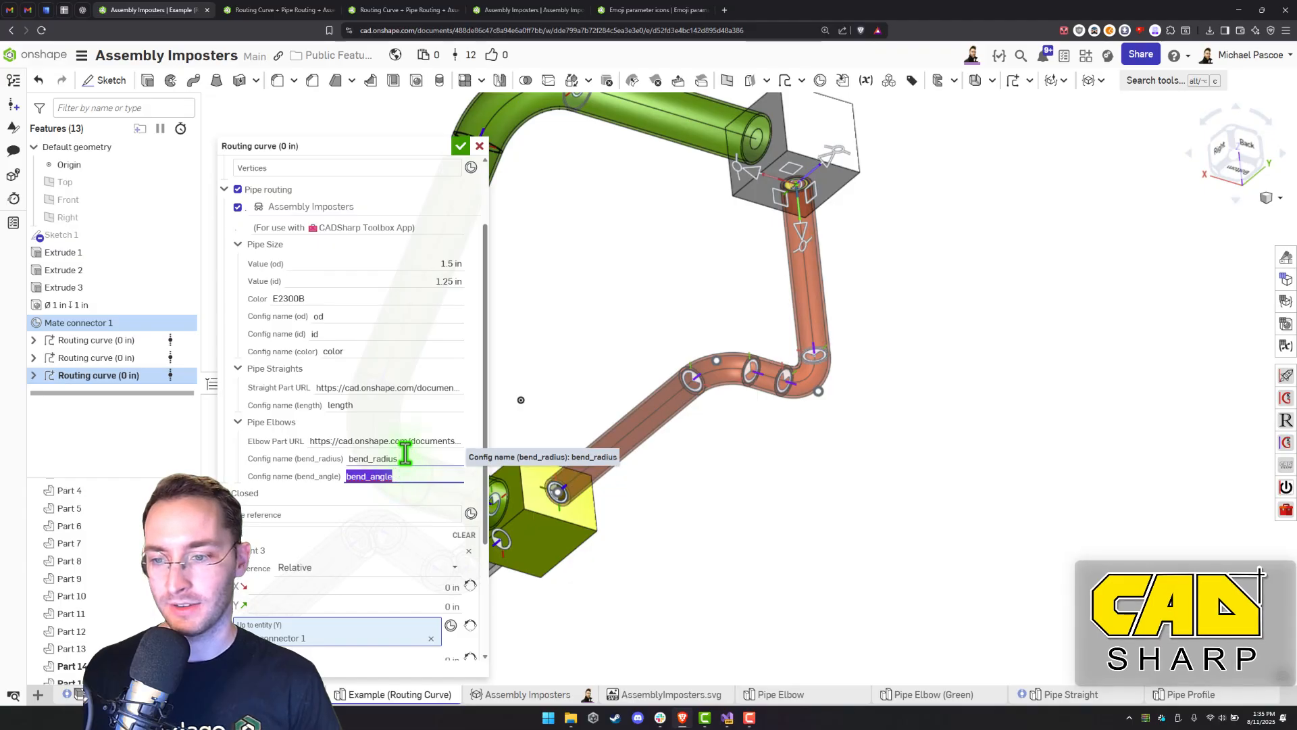
left_click(378, 405)
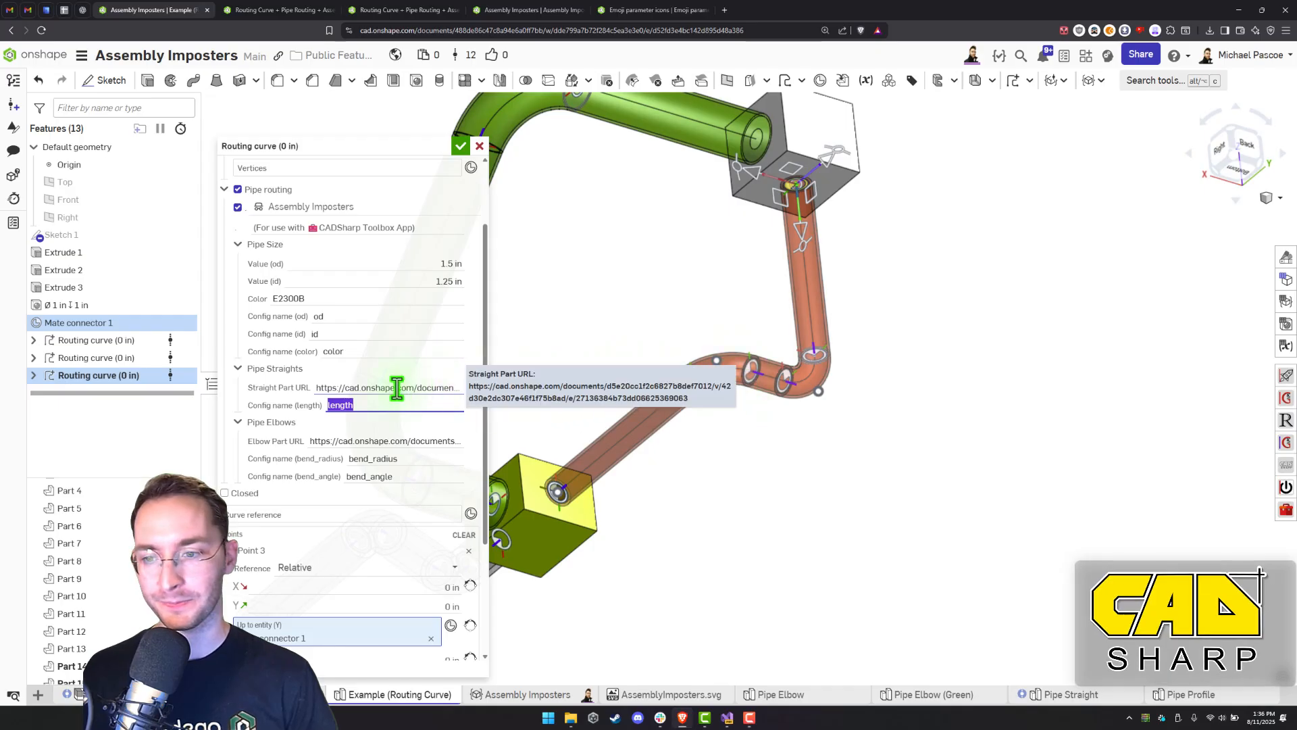
left_click(389, 386)
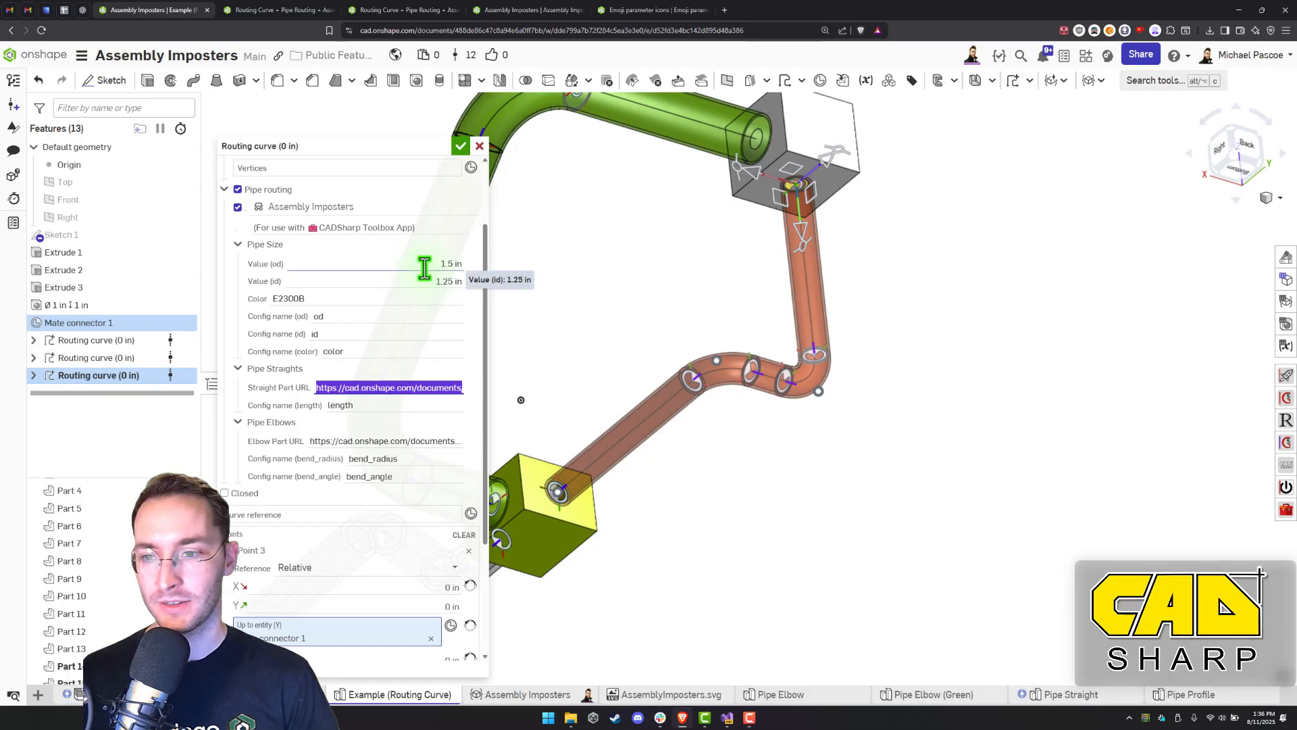
Accept the routing curve feature with its pipe settings to generate the red pipe run
left_click(426, 264)
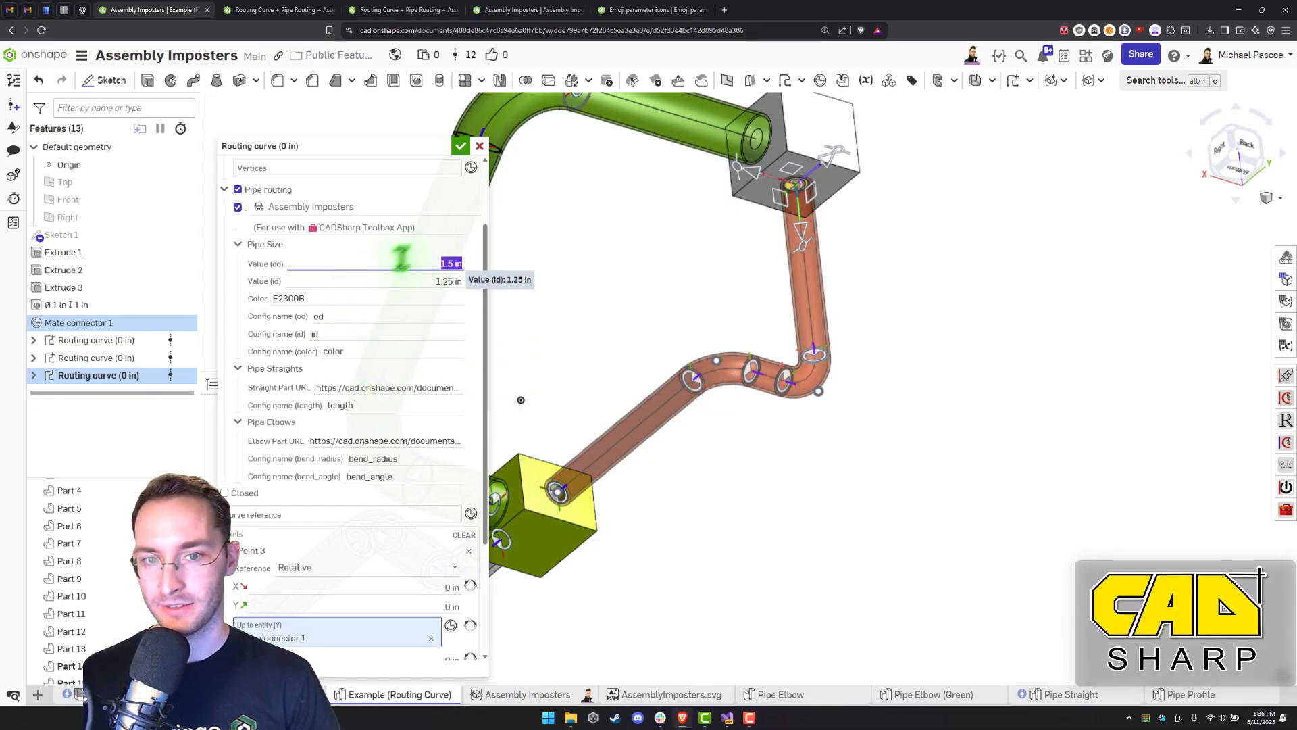
left_click(462, 149)
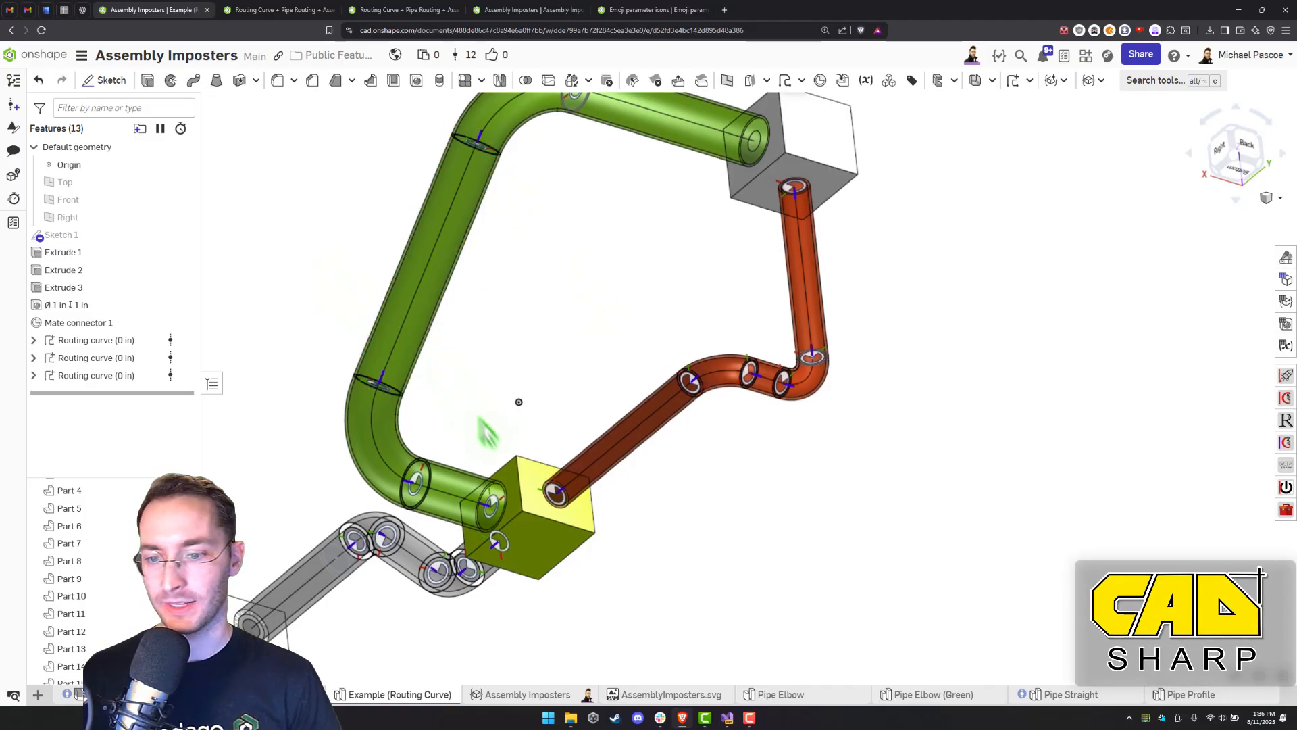
right_click_drag(516, 479, 378, 473)
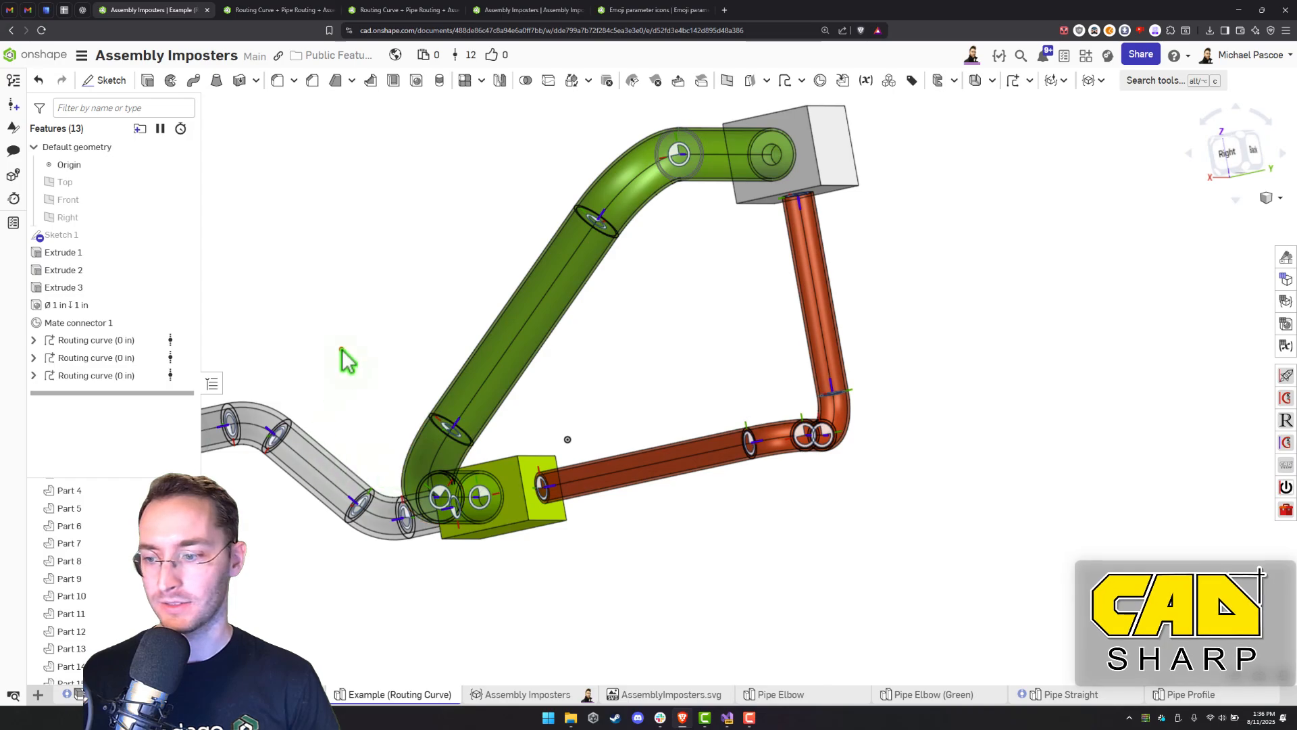
Open the Example (App) assembly and delete all of its instances, including the unresolved Parts 14 to 18
left_click(102, 694)
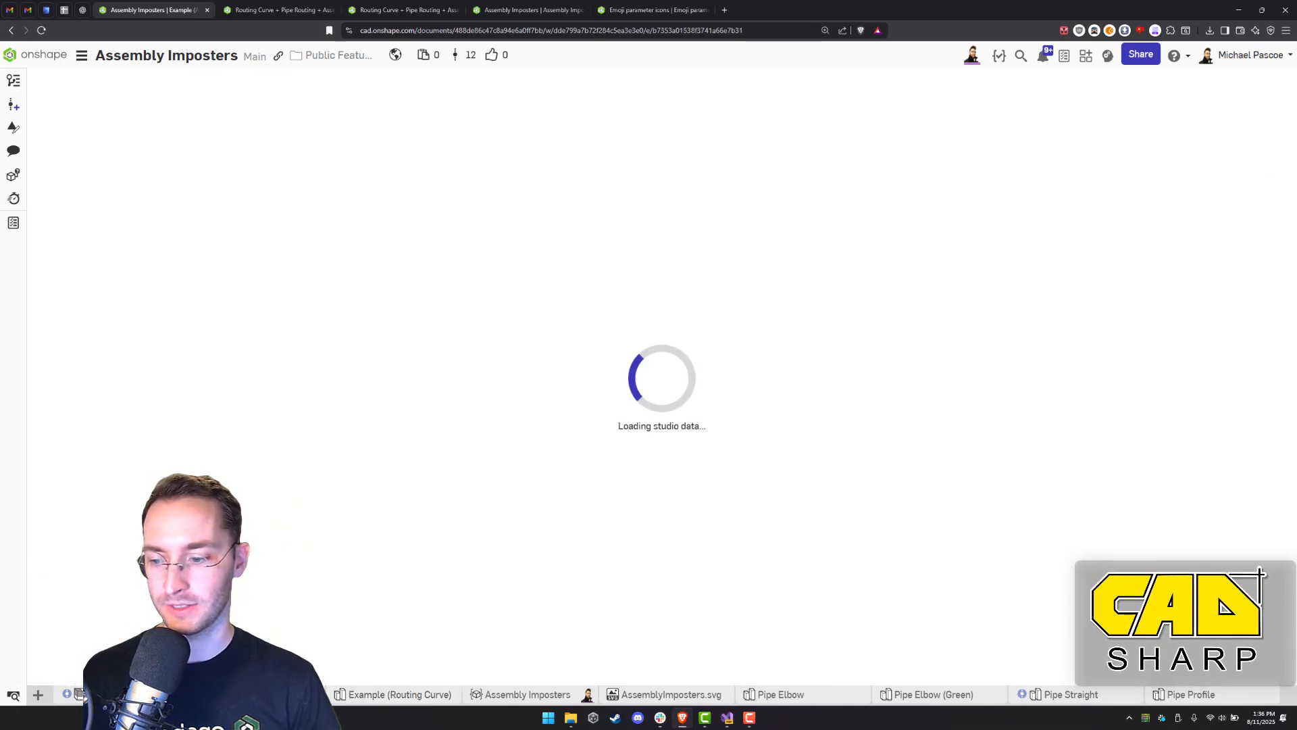
scroll(558, 464, "down", 5)
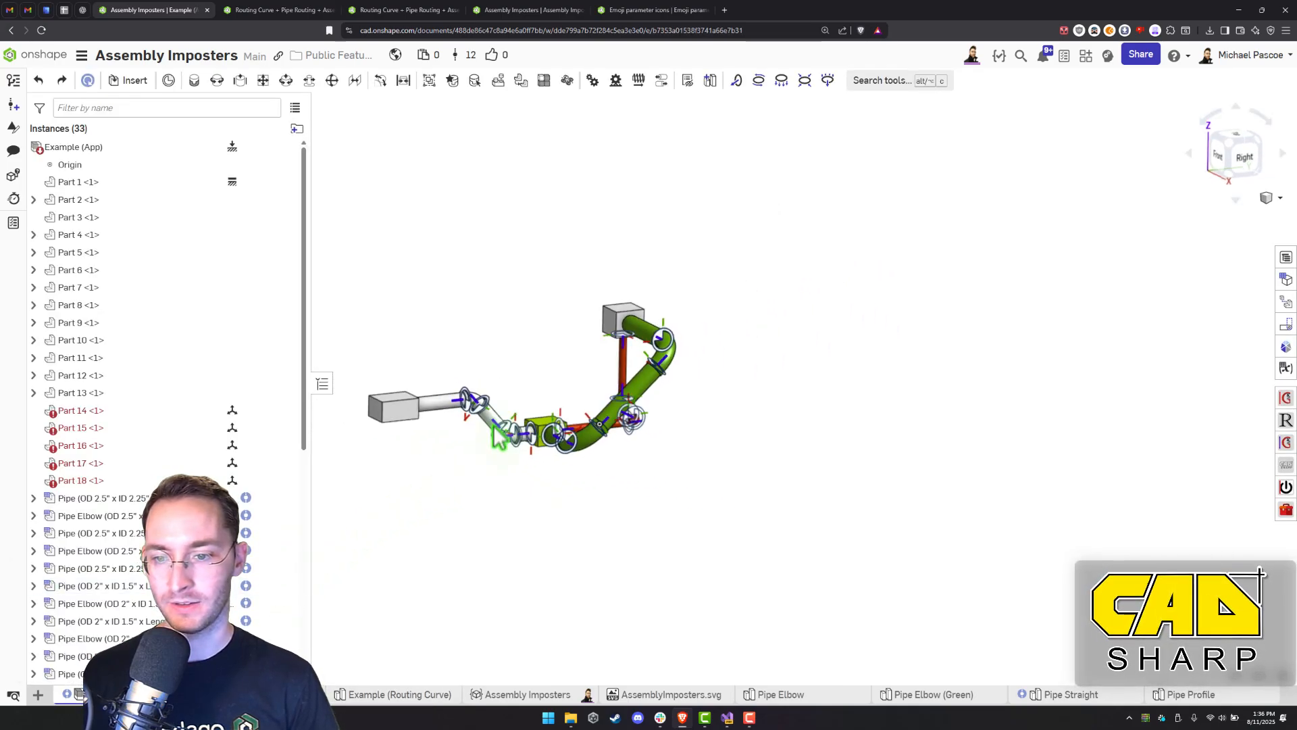
left_click_drag(729, 246, 368, 500)
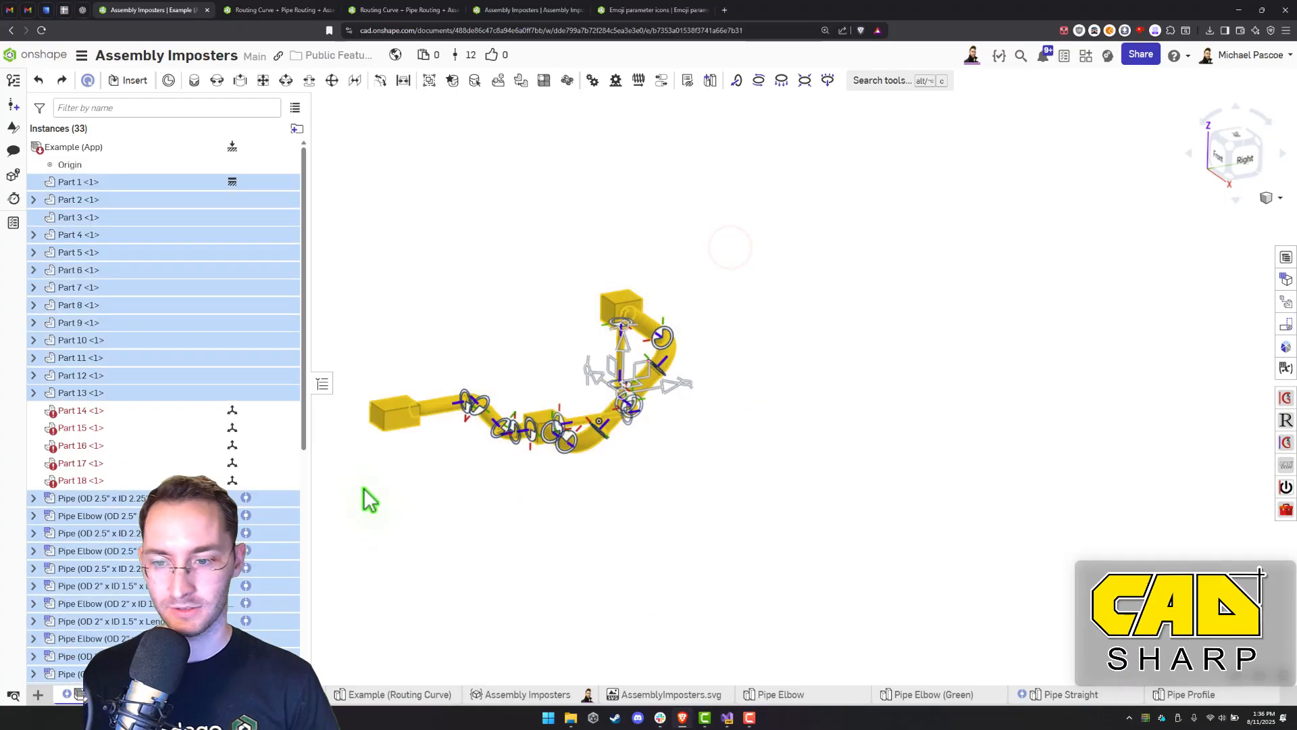
key("Delete")
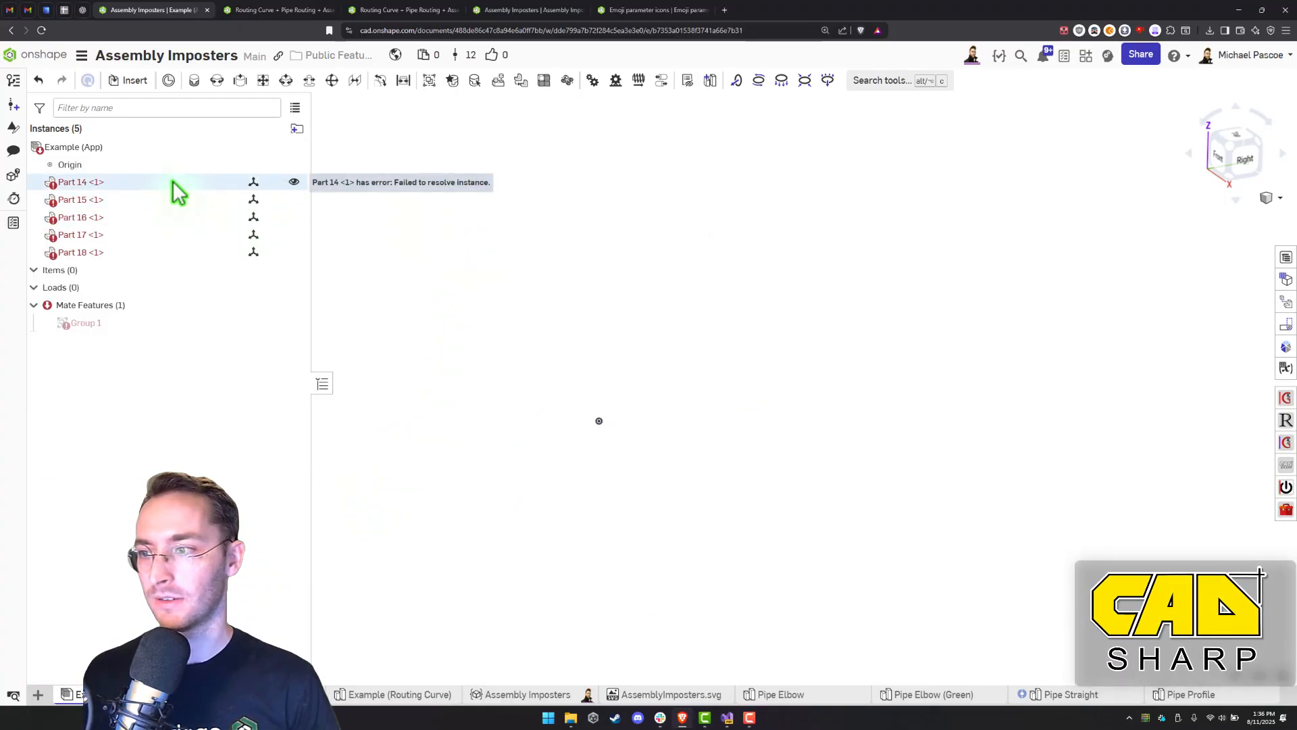
left_click(172, 181)
left_click(138, 251, "shift")
key("Delete")
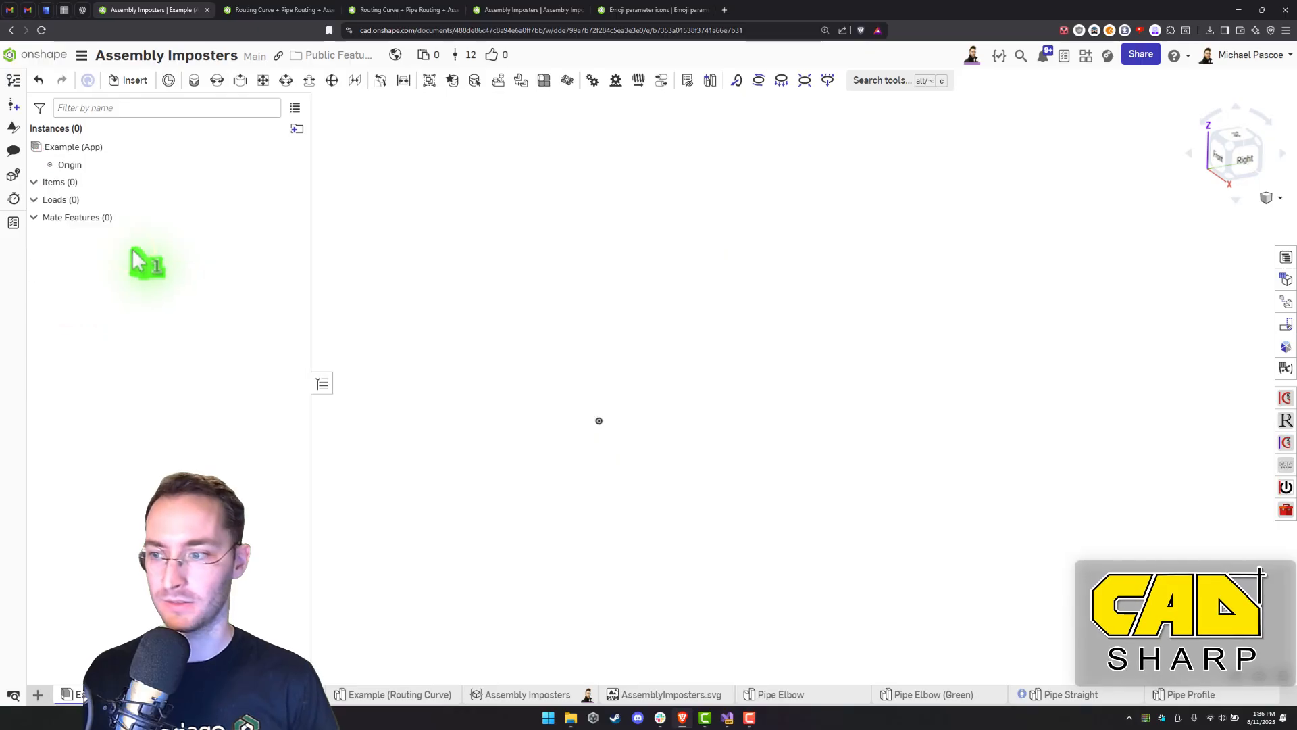
Insert Parts 14 to 18 from the Example (Routing Curve) Part Studio into the assembly
left_click(129, 80)
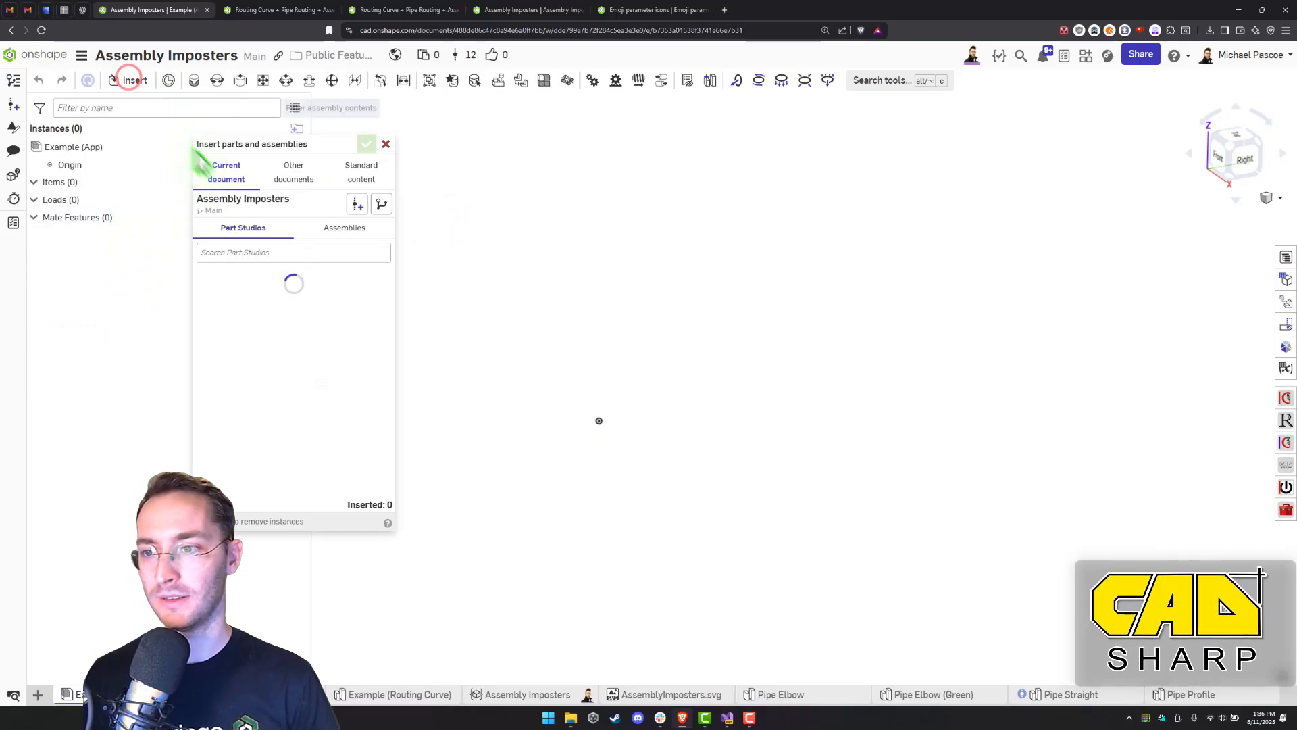
left_click(199, 337)
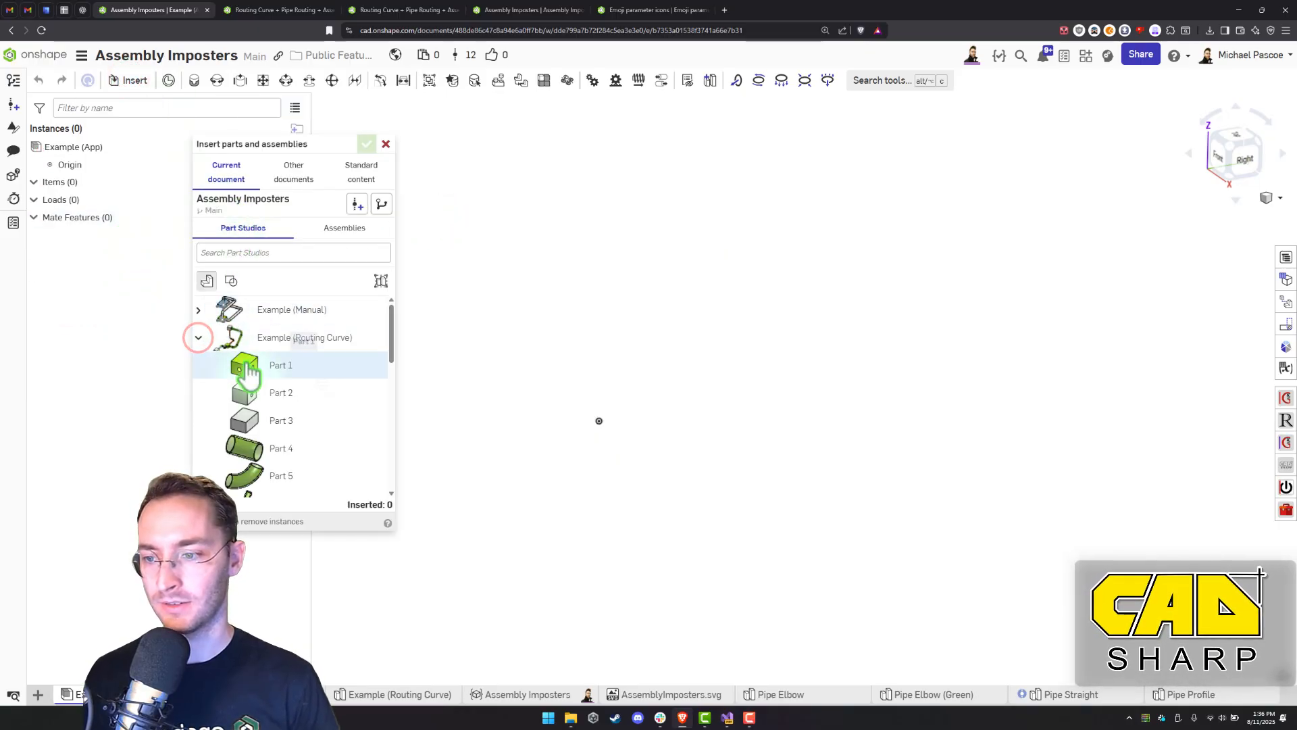
scroll(282, 390, "down", 5)
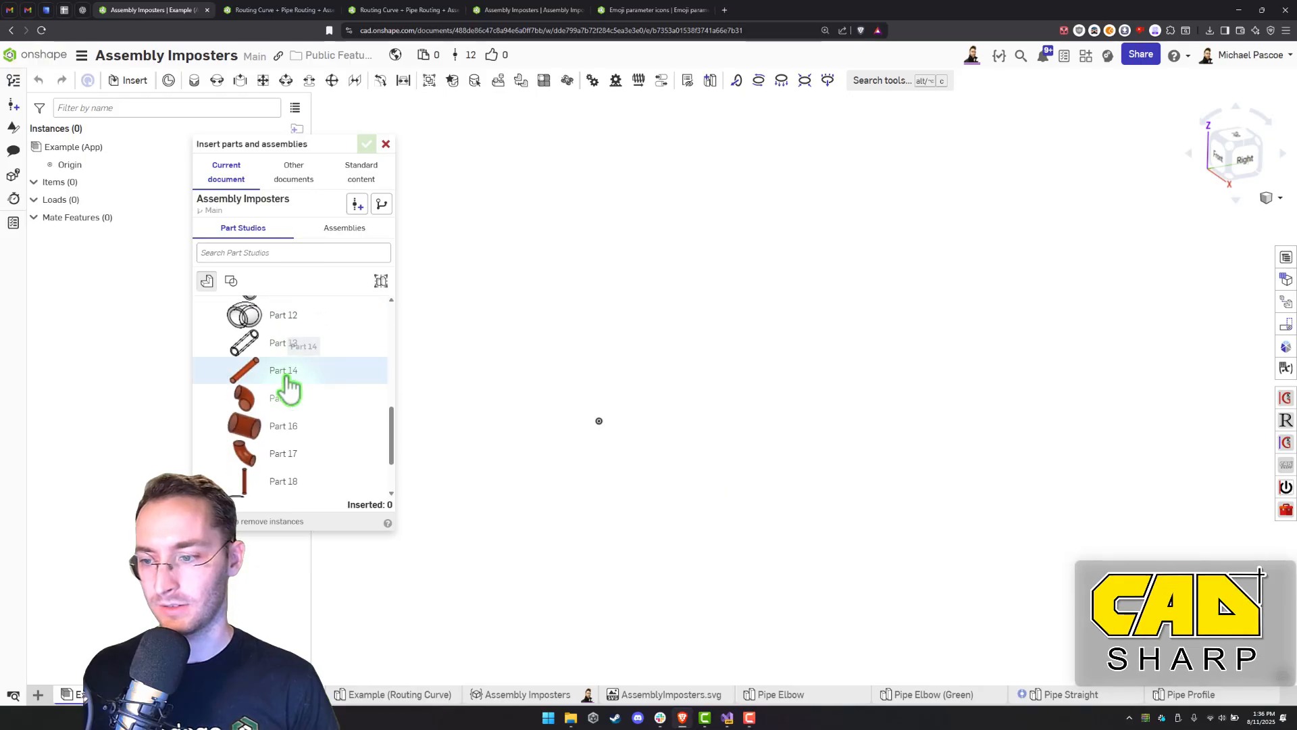
left_click(286, 379)
left_click(288, 402)
left_click(289, 426)
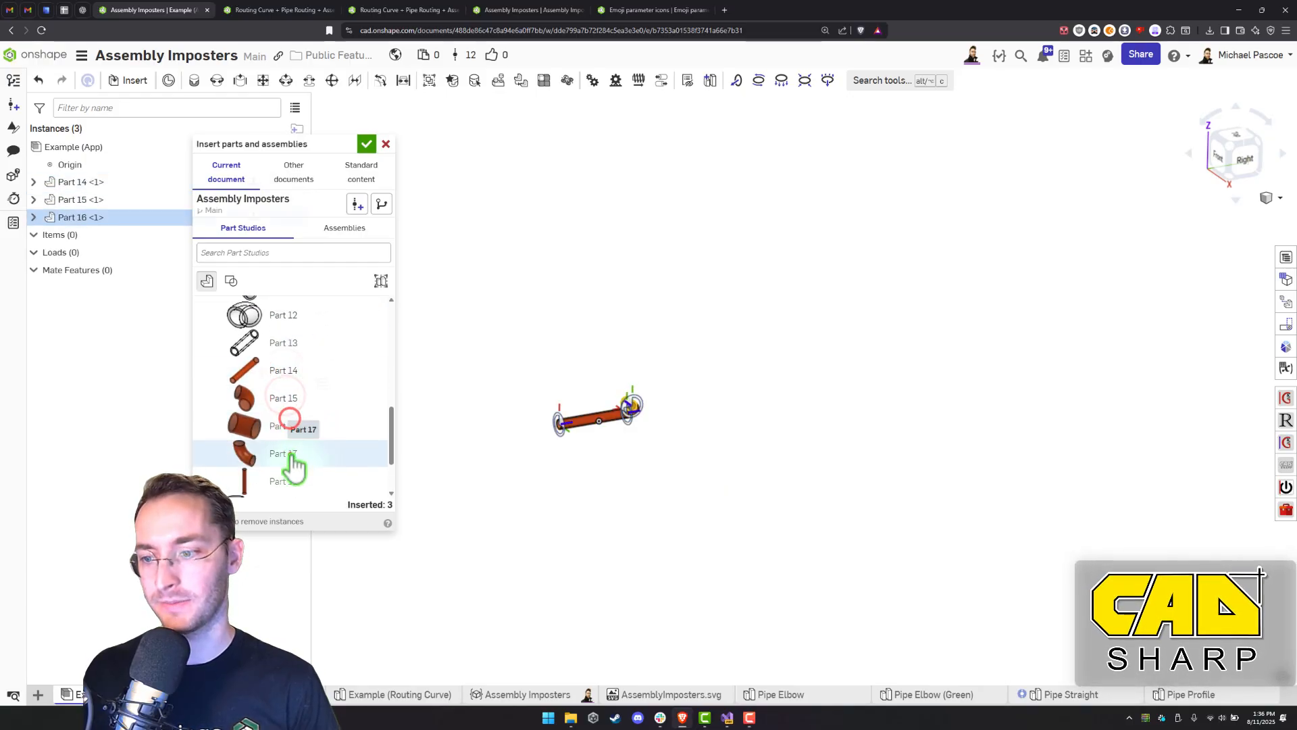
left_click(290, 453)
left_click(298, 481)
scroll(334, 440, "down", 3)
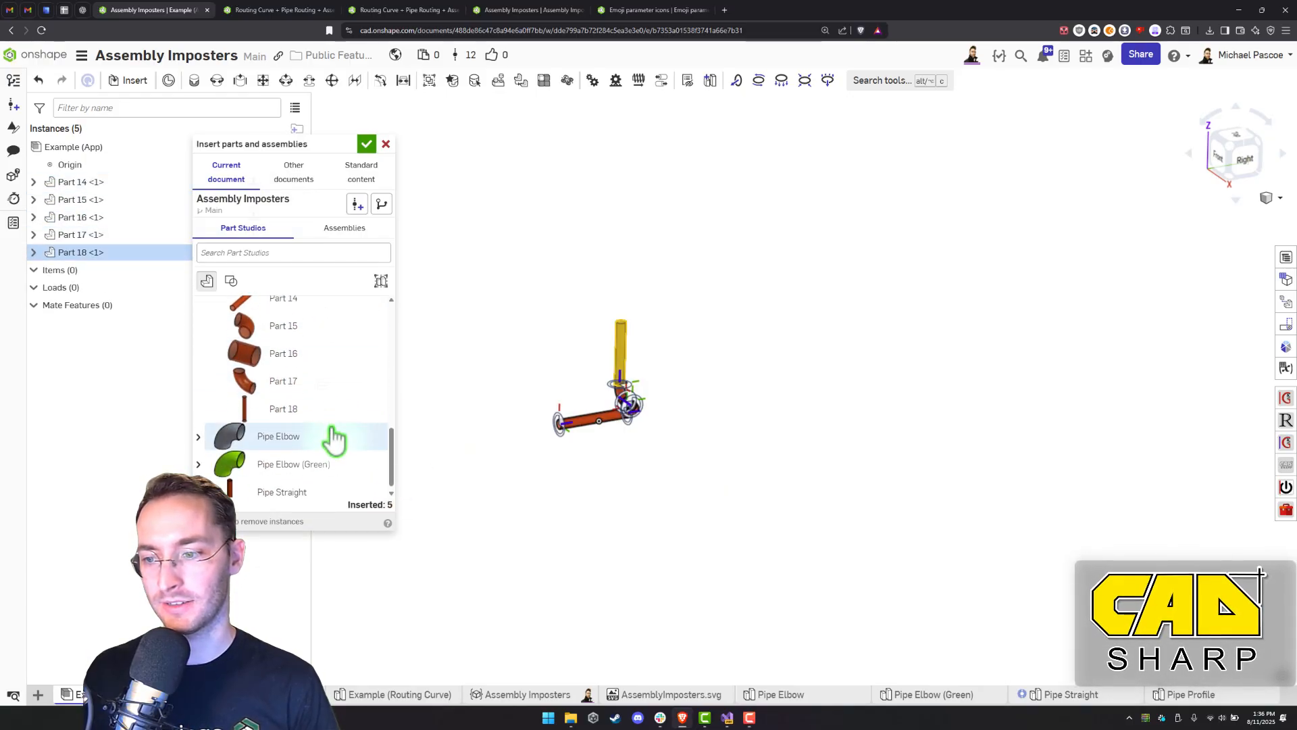
Add two Pipe Straight instances, confirm the insertion and delete those two extra instances from the assembly
left_click(312, 481)
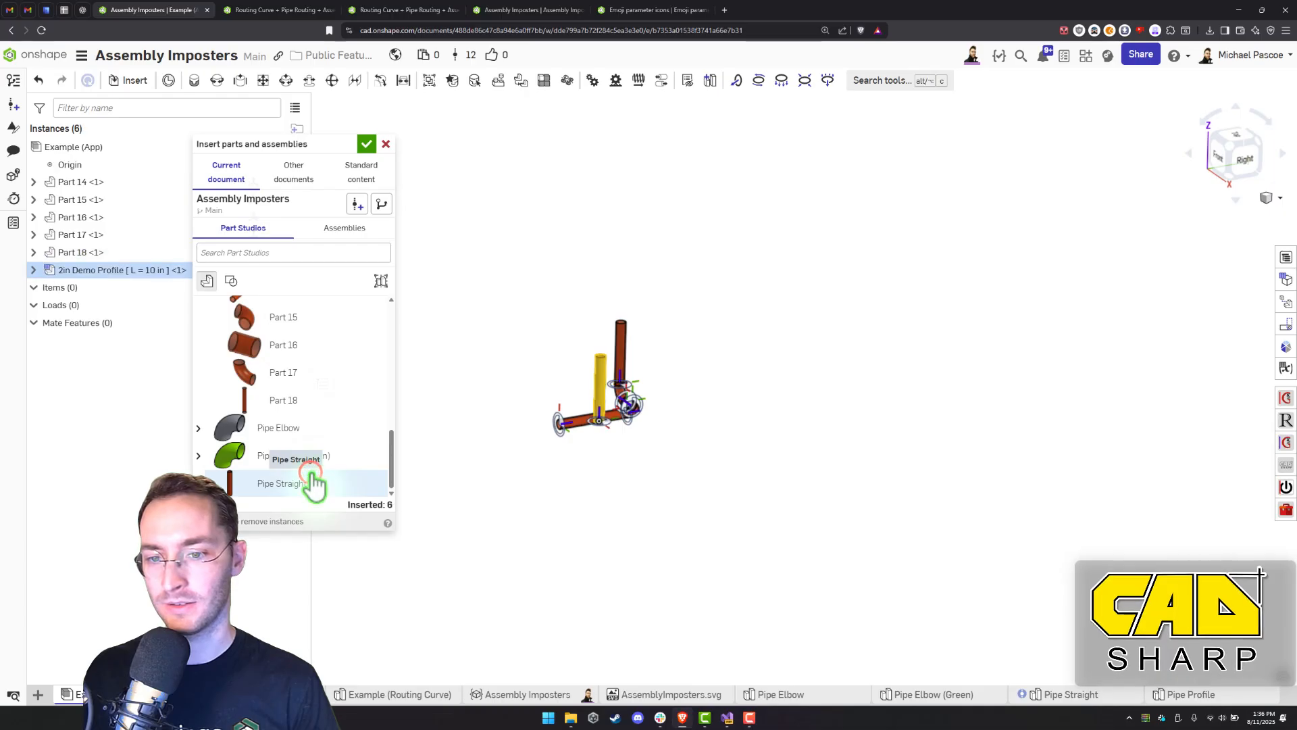
left_click(314, 482)
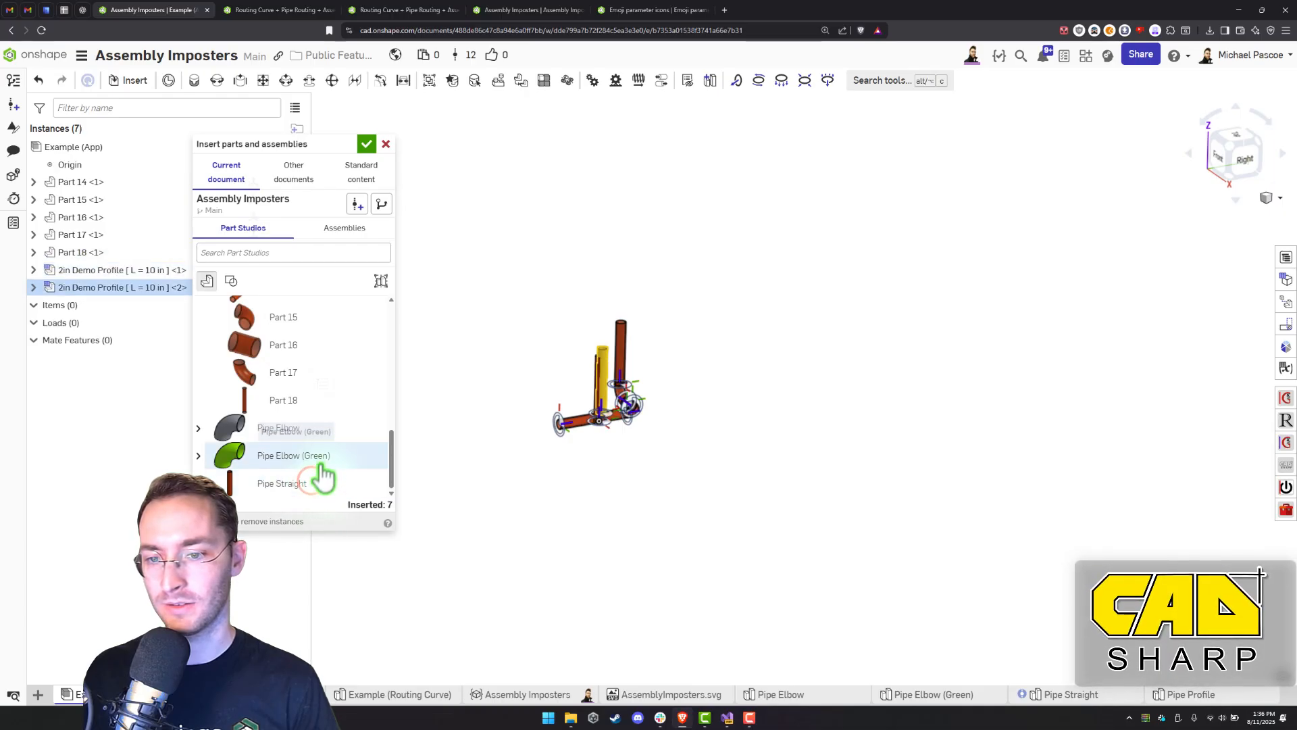
left_click(367, 146)
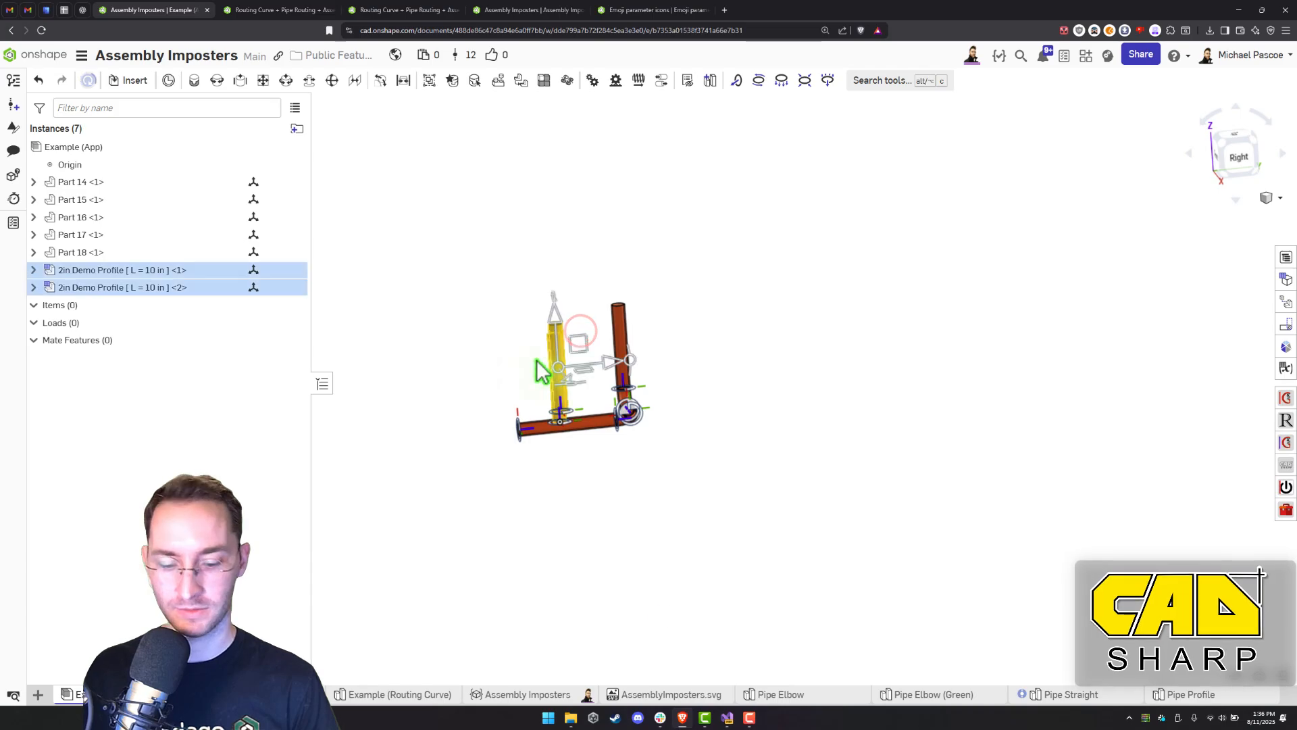
key("Delete")
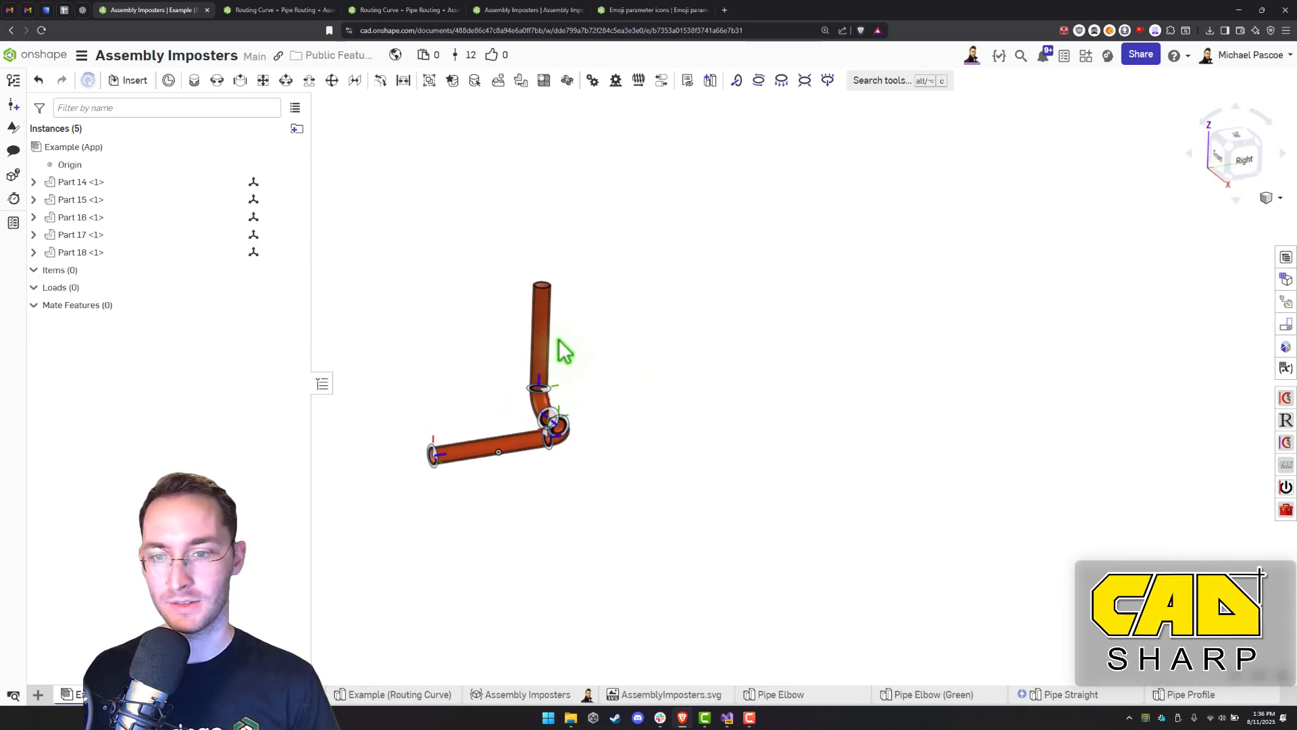
Group the five inserted pipe parts together and fix Part 18 in place
left_click_drag(613, 292, 469, 519)
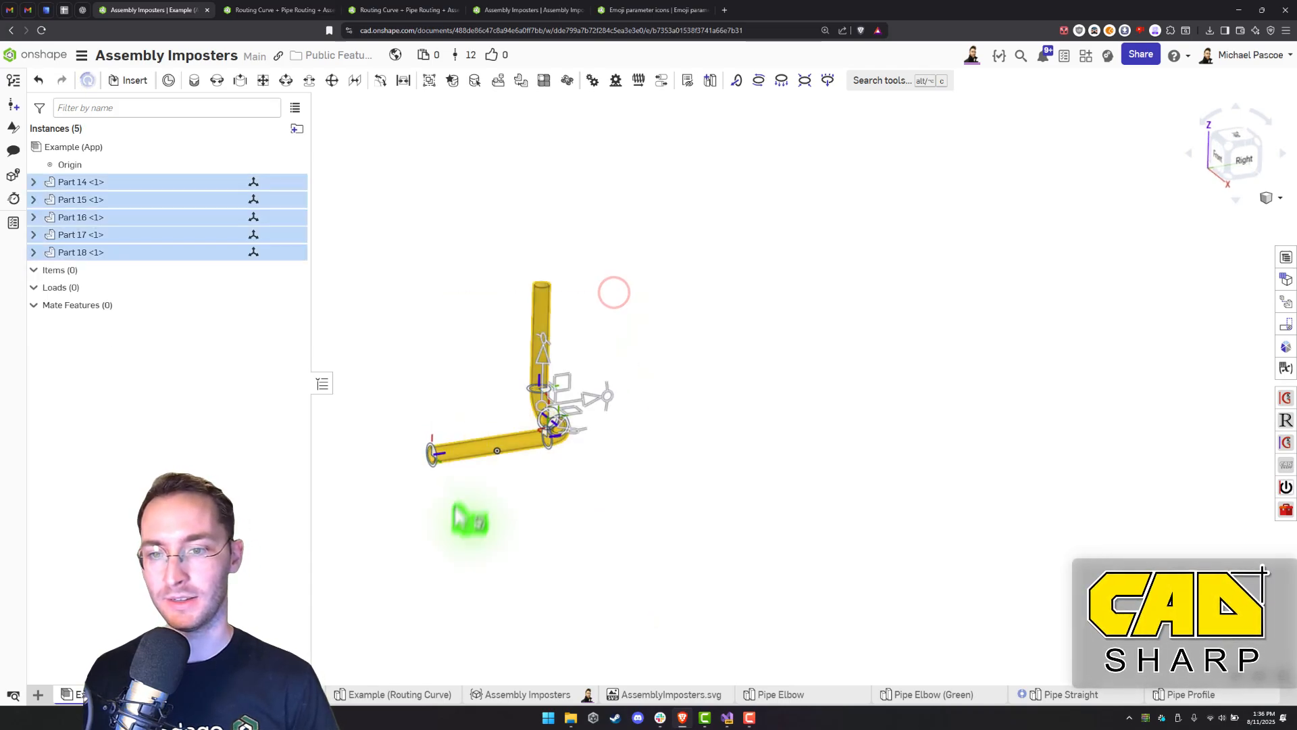
left_click(429, 80)
left_click(335, 144)
right_click(540, 334)
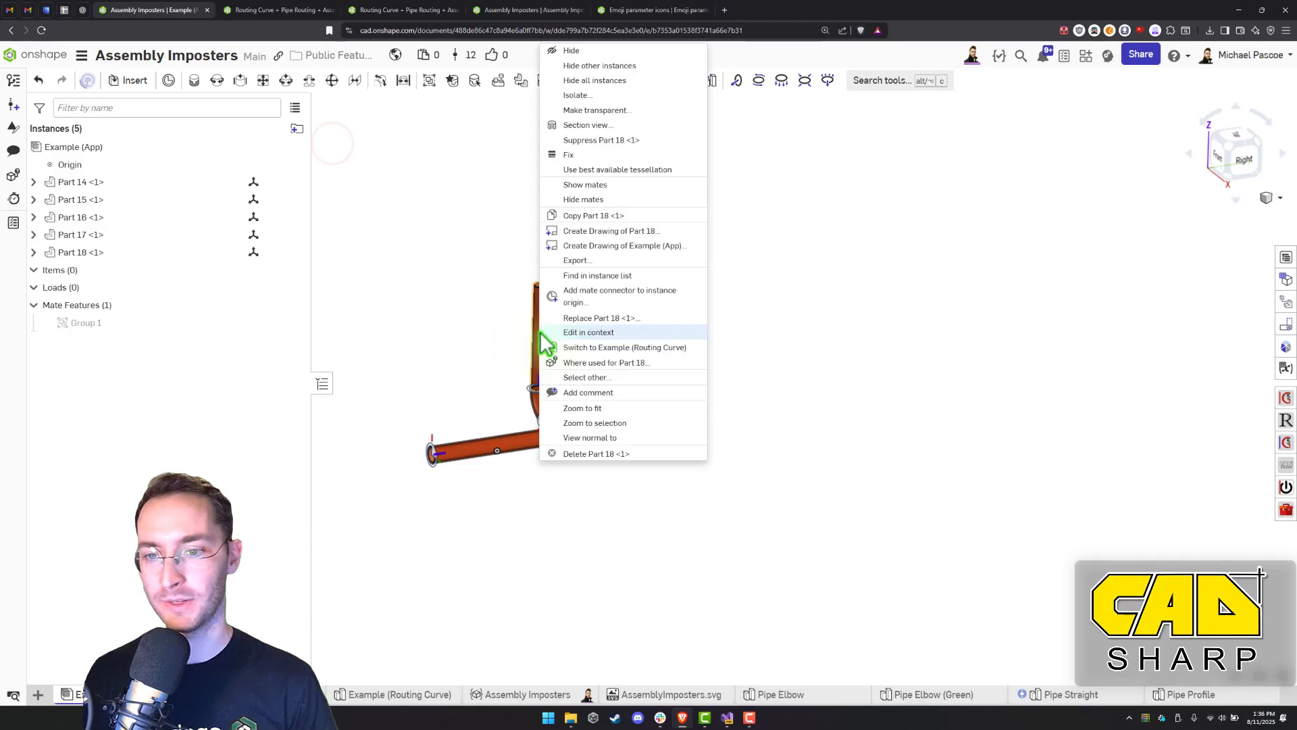
left_click(576, 168)
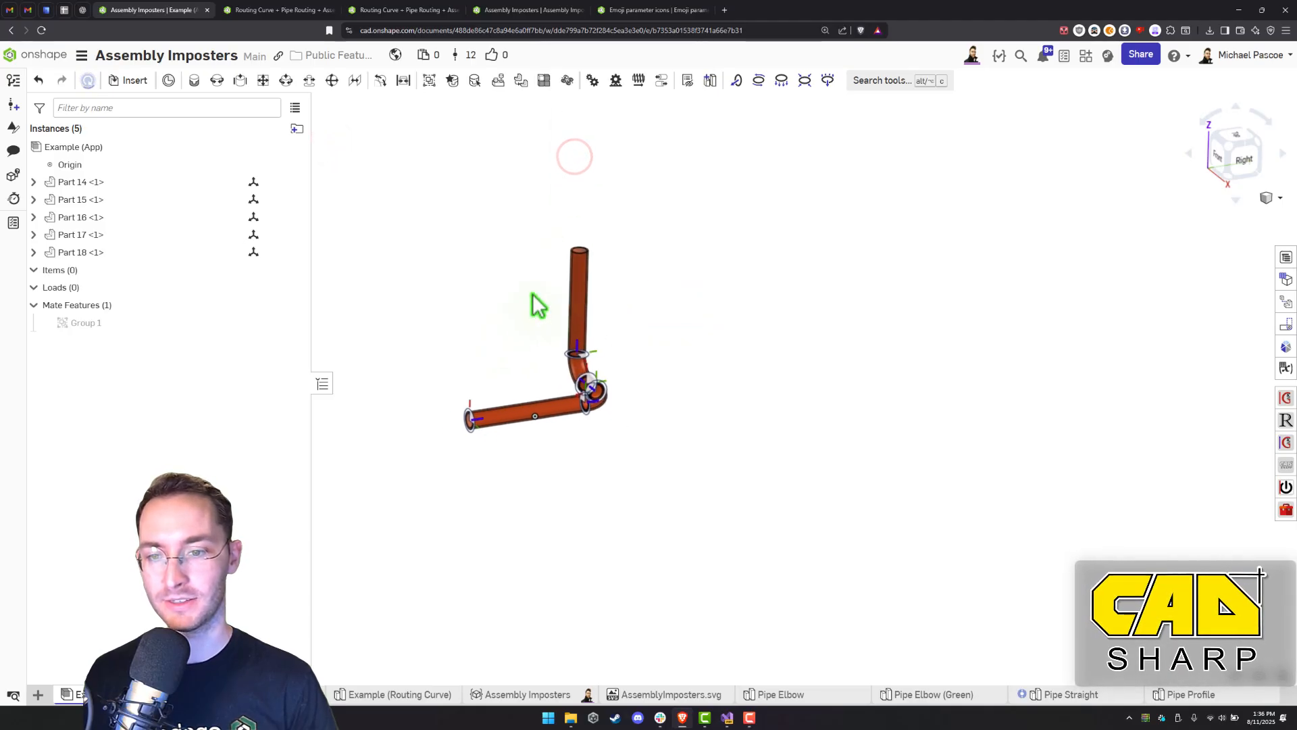
Open Assembly Imposters in the CADSharp Toolbox and insert the reference parts for the grouped pipes
scroll(546, 359, "up", 2)
middle_click_drag(556, 359, 576, 384)
right_click_drag(576, 384, 514, 348)
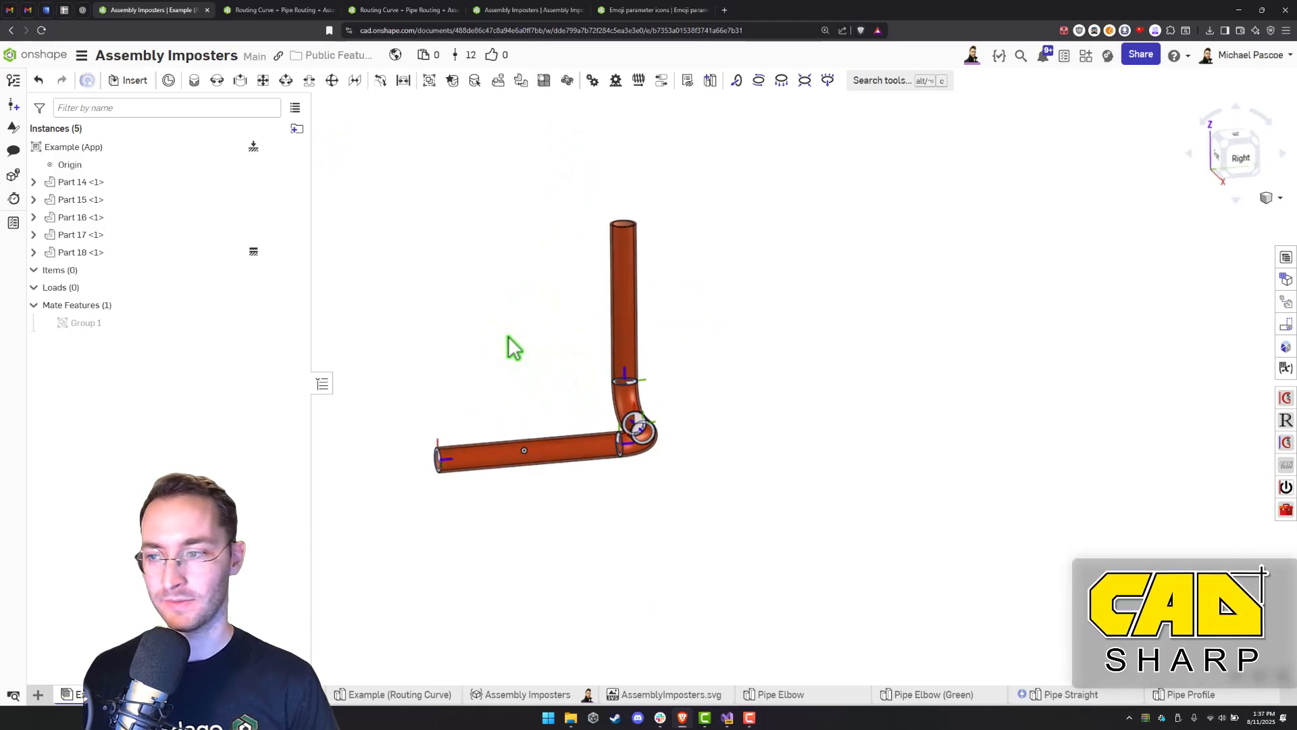
left_click(1285, 509)
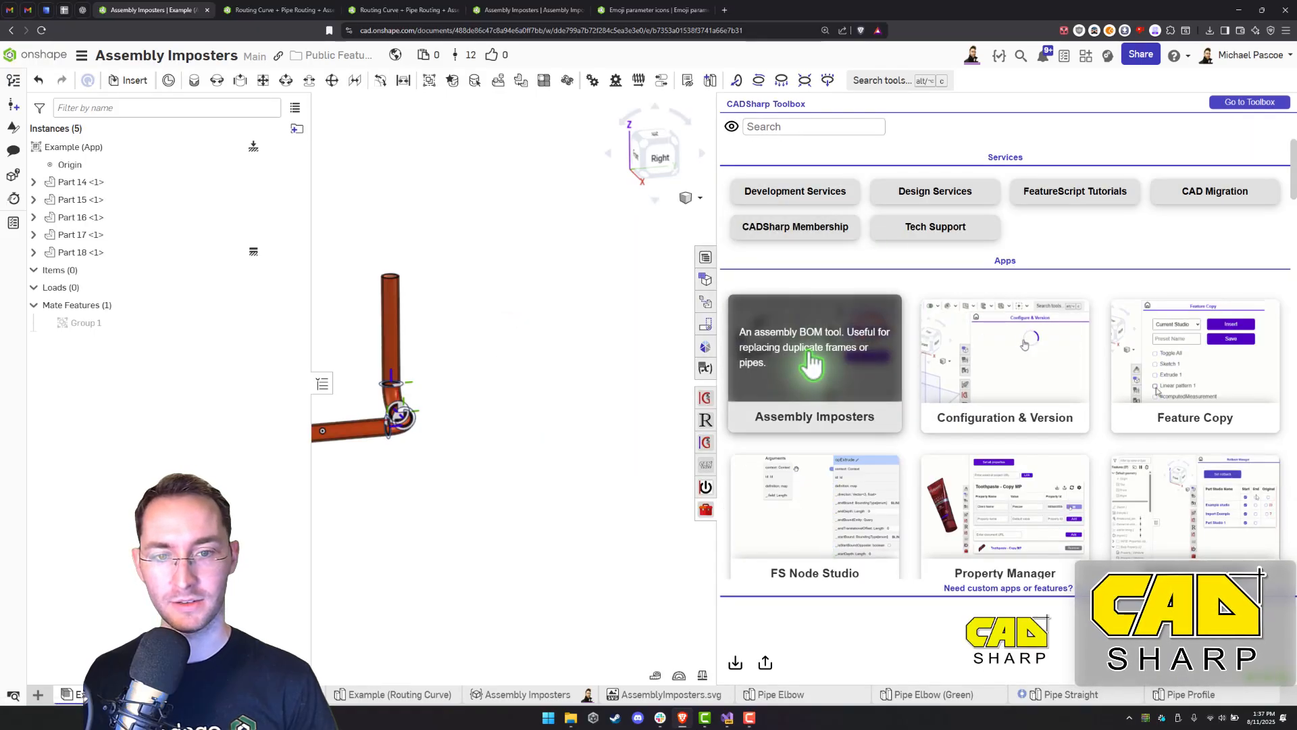
left_click(772, 342)
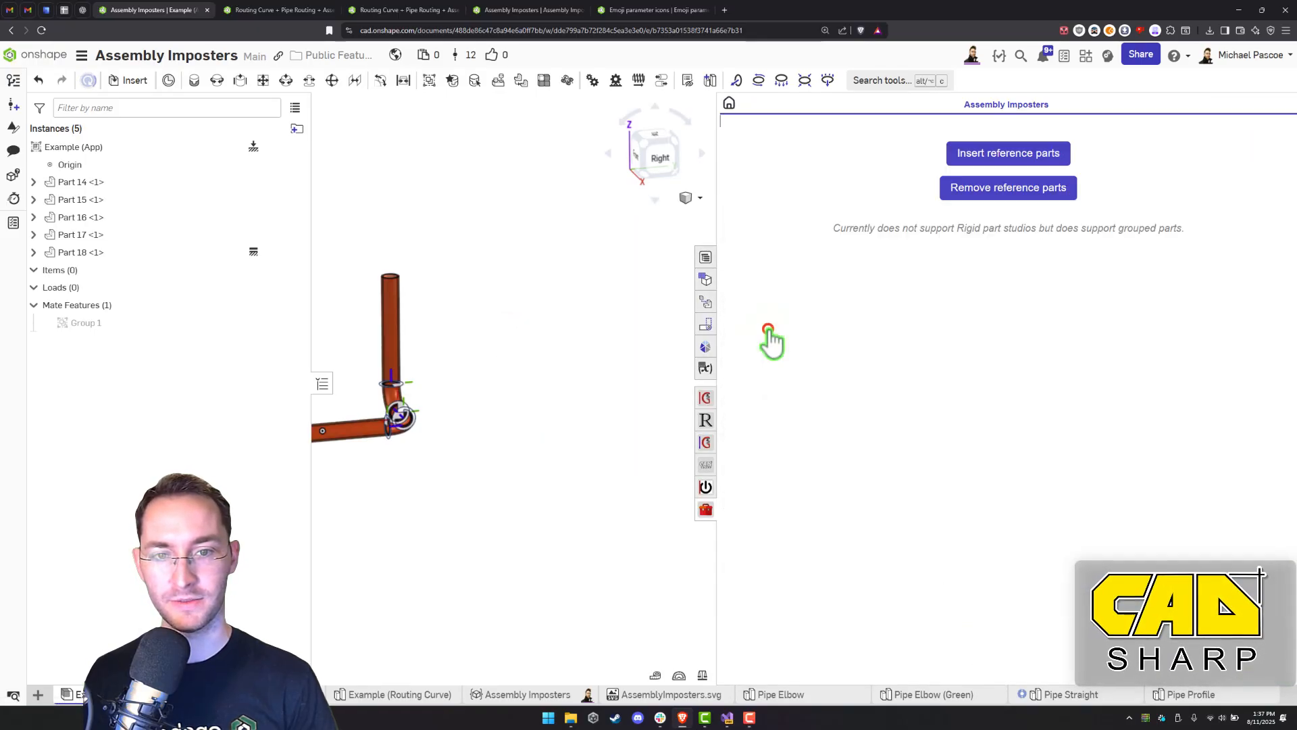
left_click_drag(716, 223, 871, 222)
middle_click_drag(625, 321, 716, 297)
scroll(784, 317, "down", 1)
left_click(1047, 155)
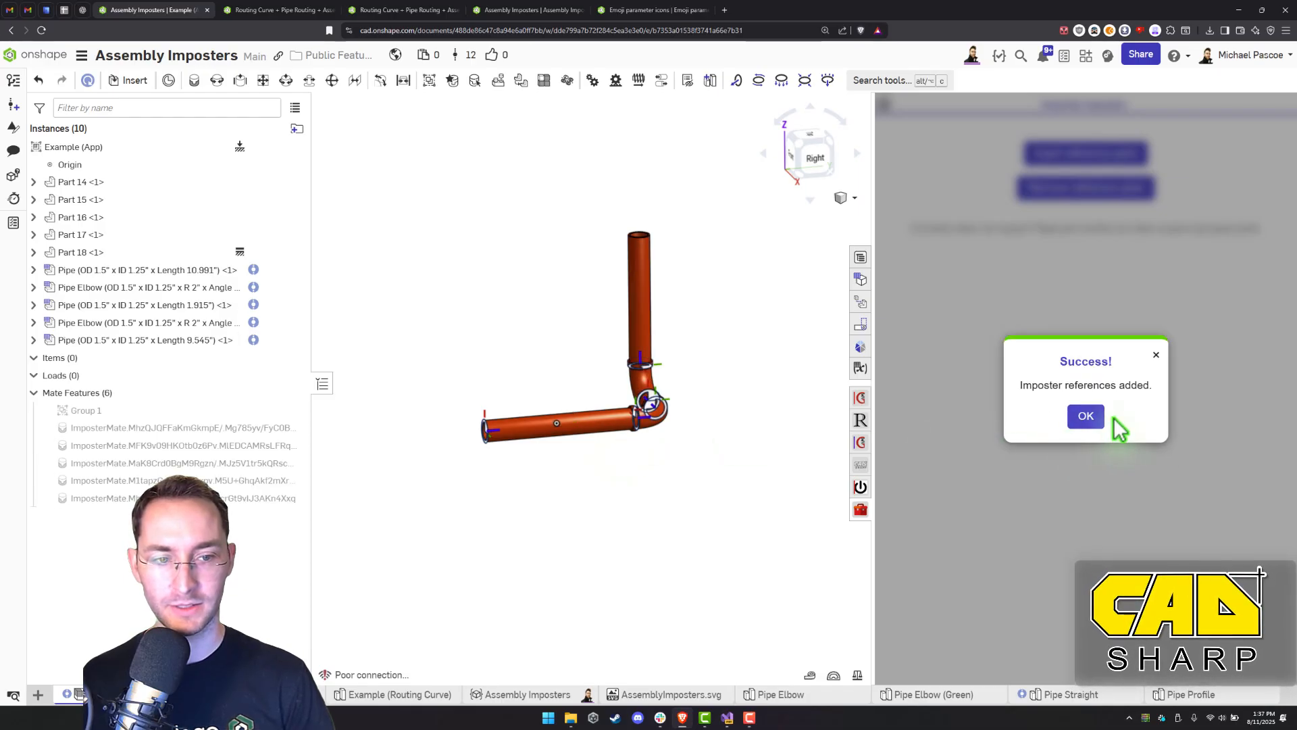
left_click(1089, 423)
Inspect the inserted reference pipes up close and display the assembly's flattened bill of materials
scroll(659, 406, "up", 3)
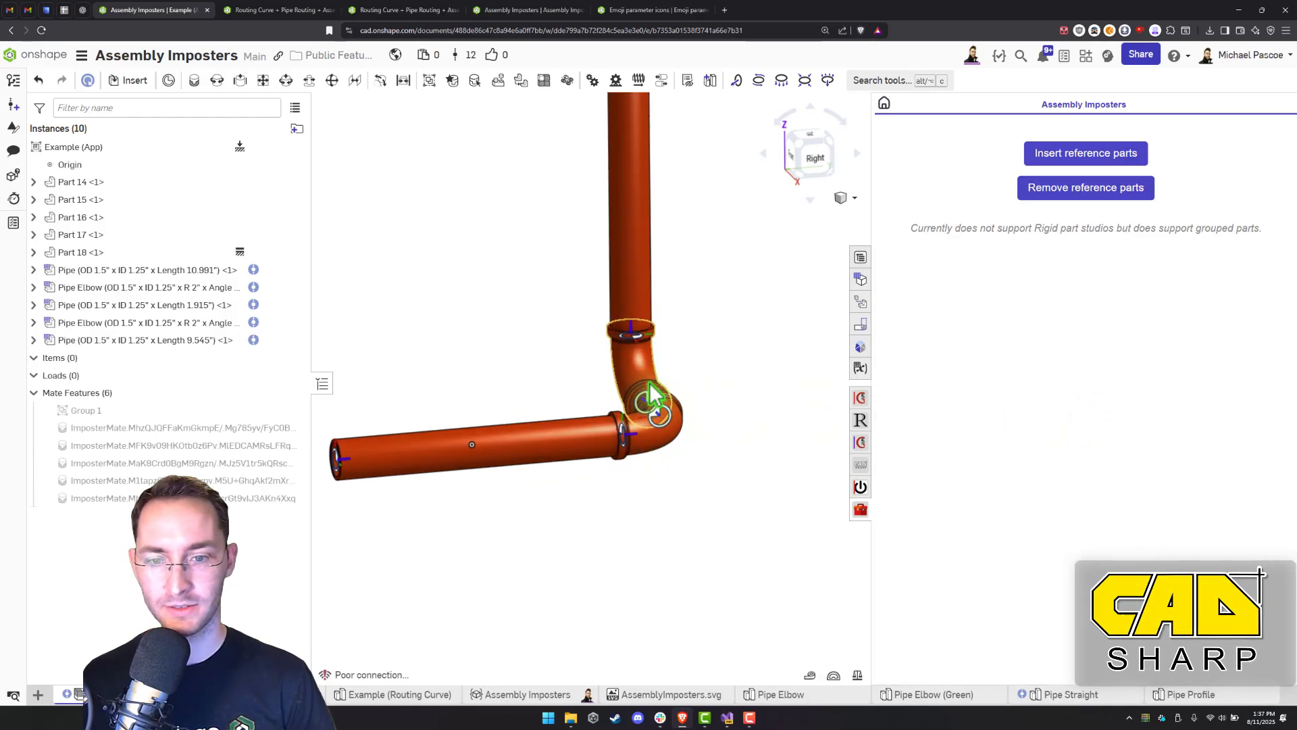
mouse_move(655, 397)
right_mouse_down()
mouse_move(719, 391)
mouse_move(669, 389)
mouse_move(653, 405)
right_mouse_up()
scroll(785, 331, "down", 3)
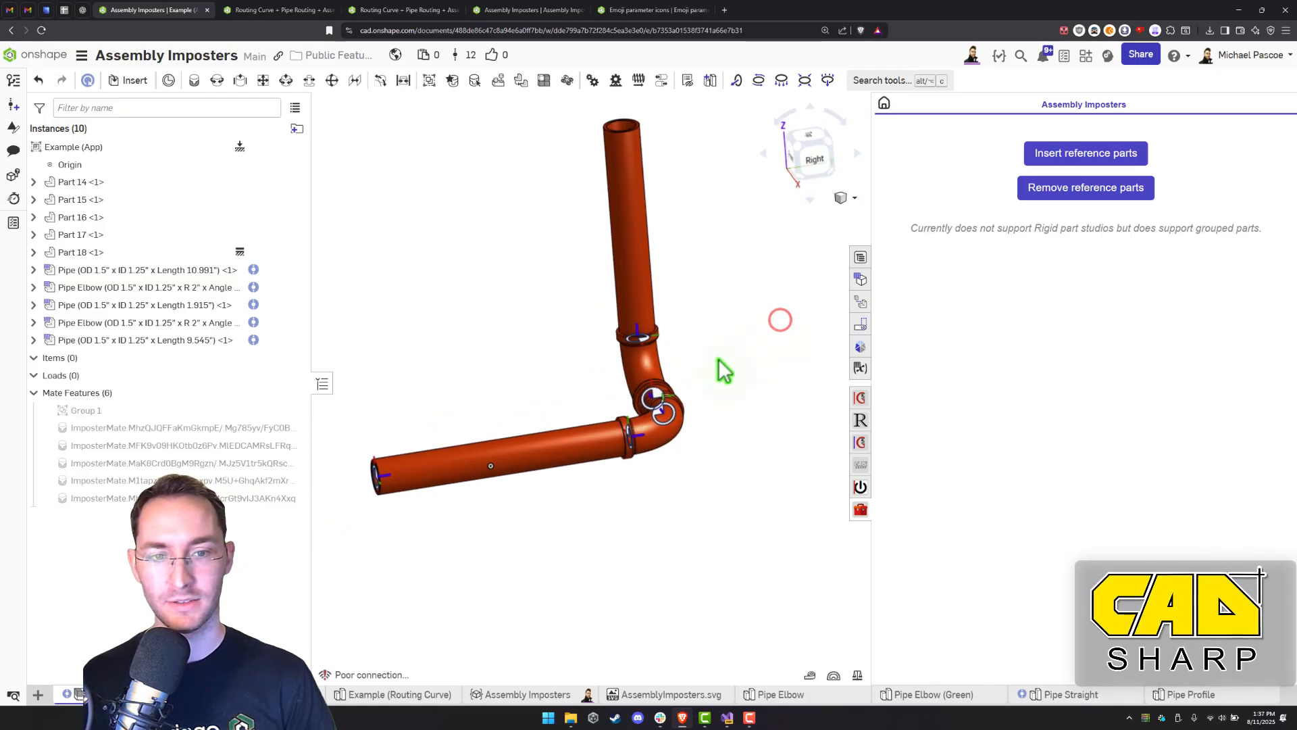
left_click(860, 279)
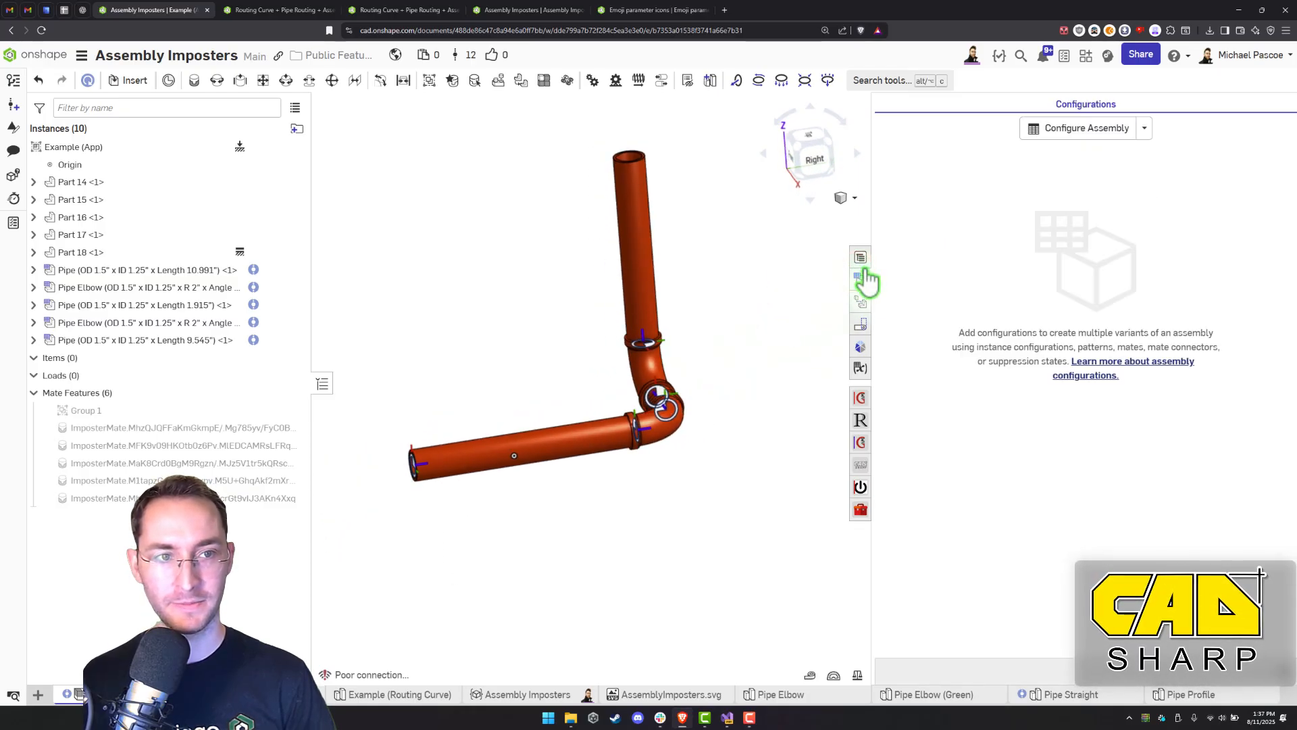
left_click(860, 257)
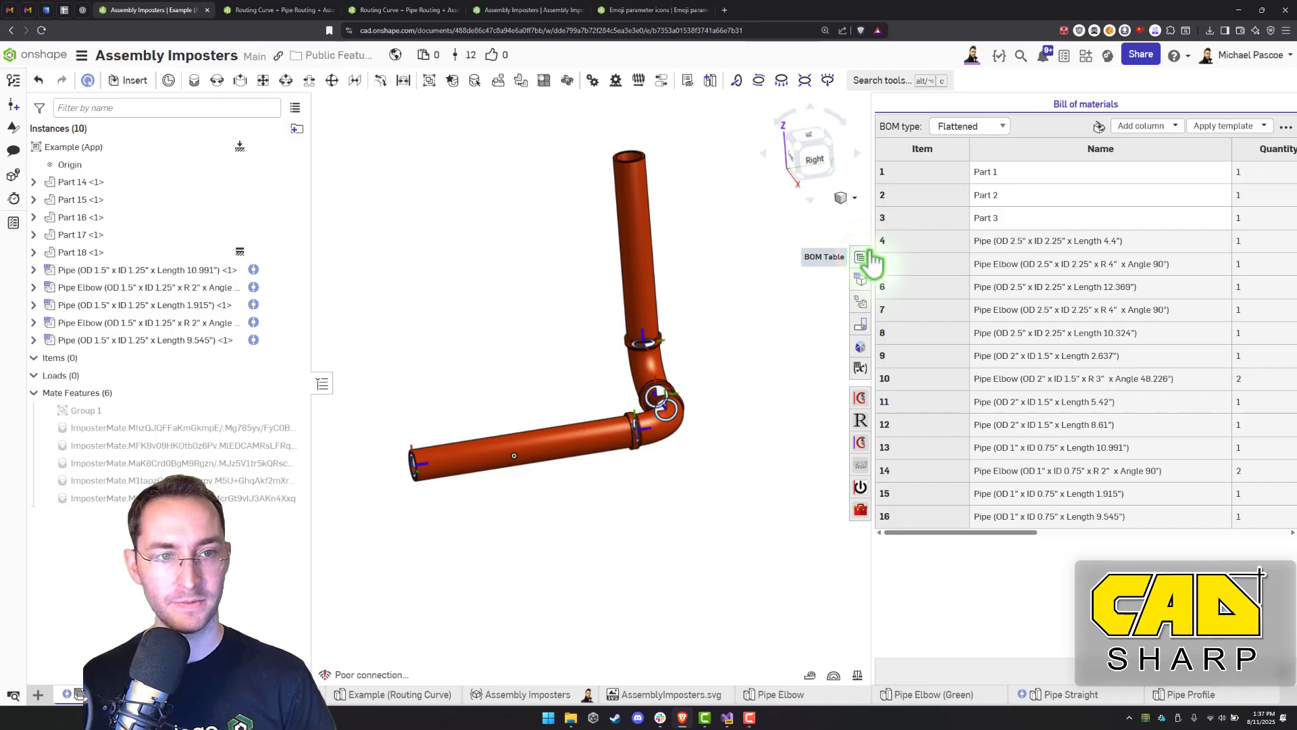
scroll(719, 277, "down", 2)
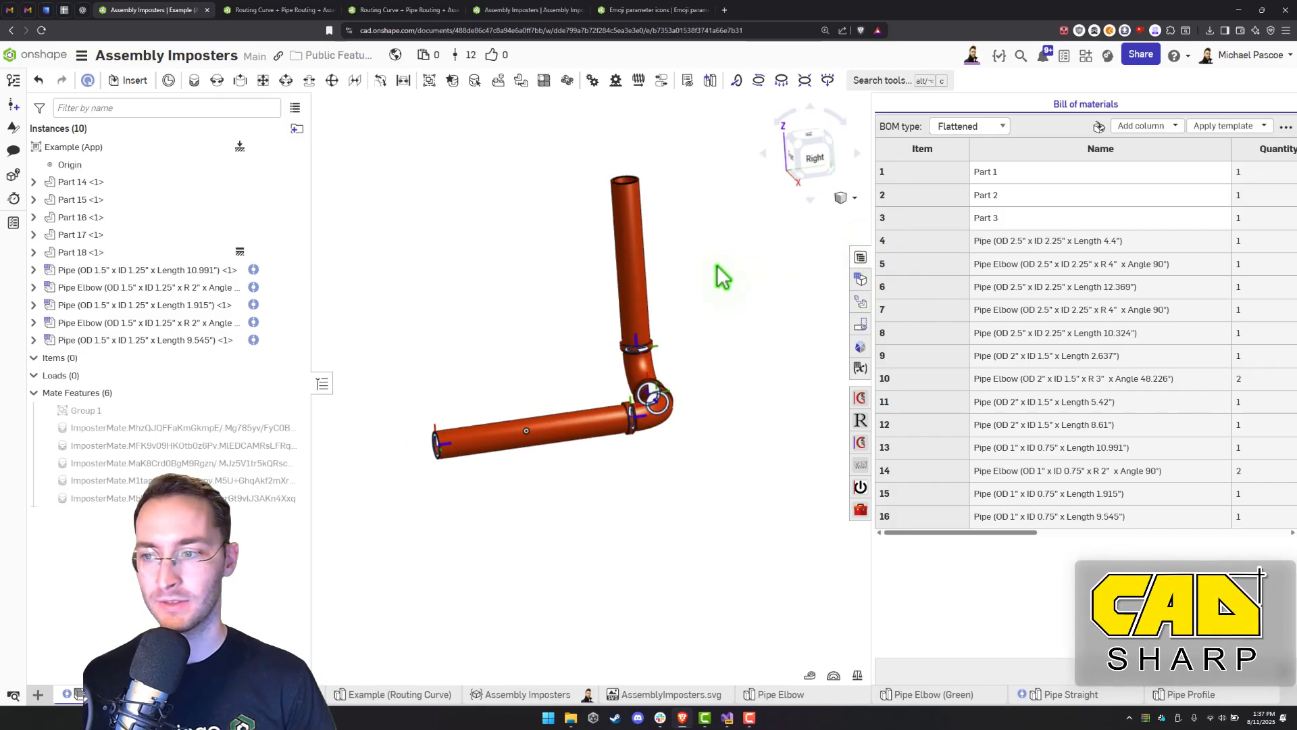
left_click(716, 264)
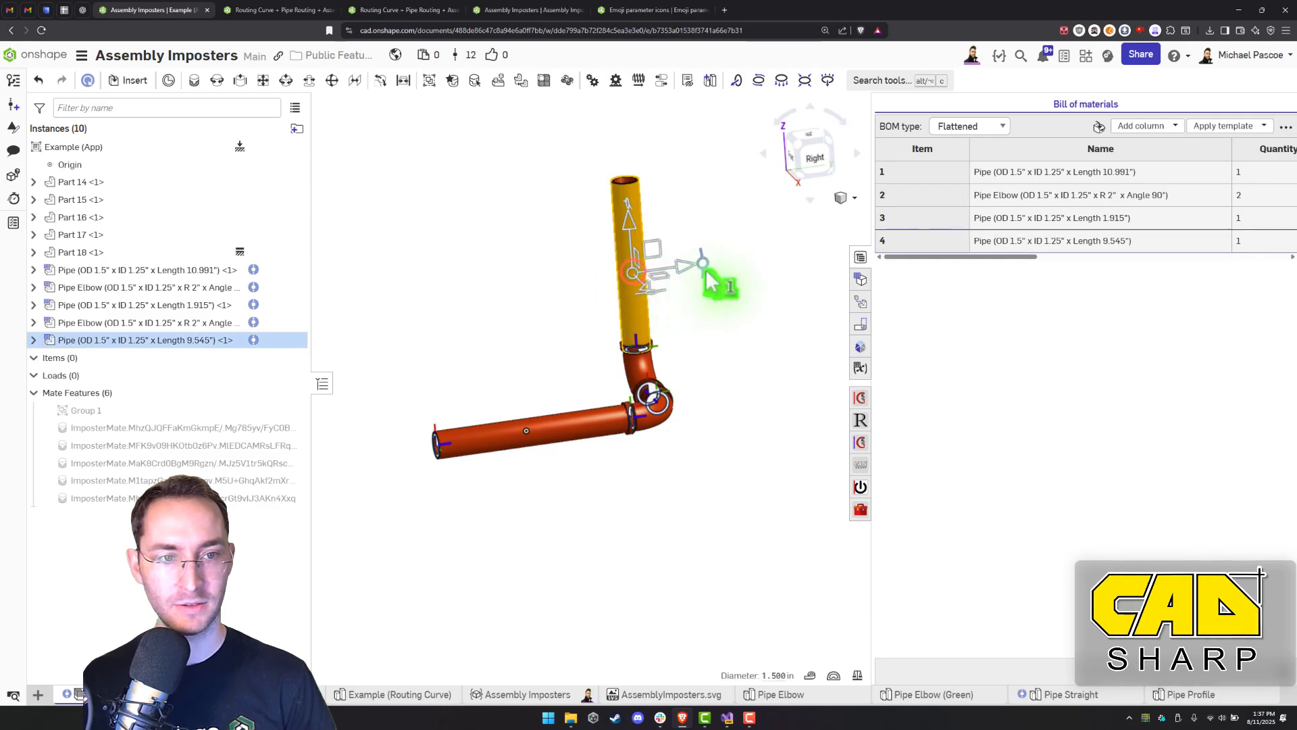
left_click(704, 269)
left_click(755, 280)
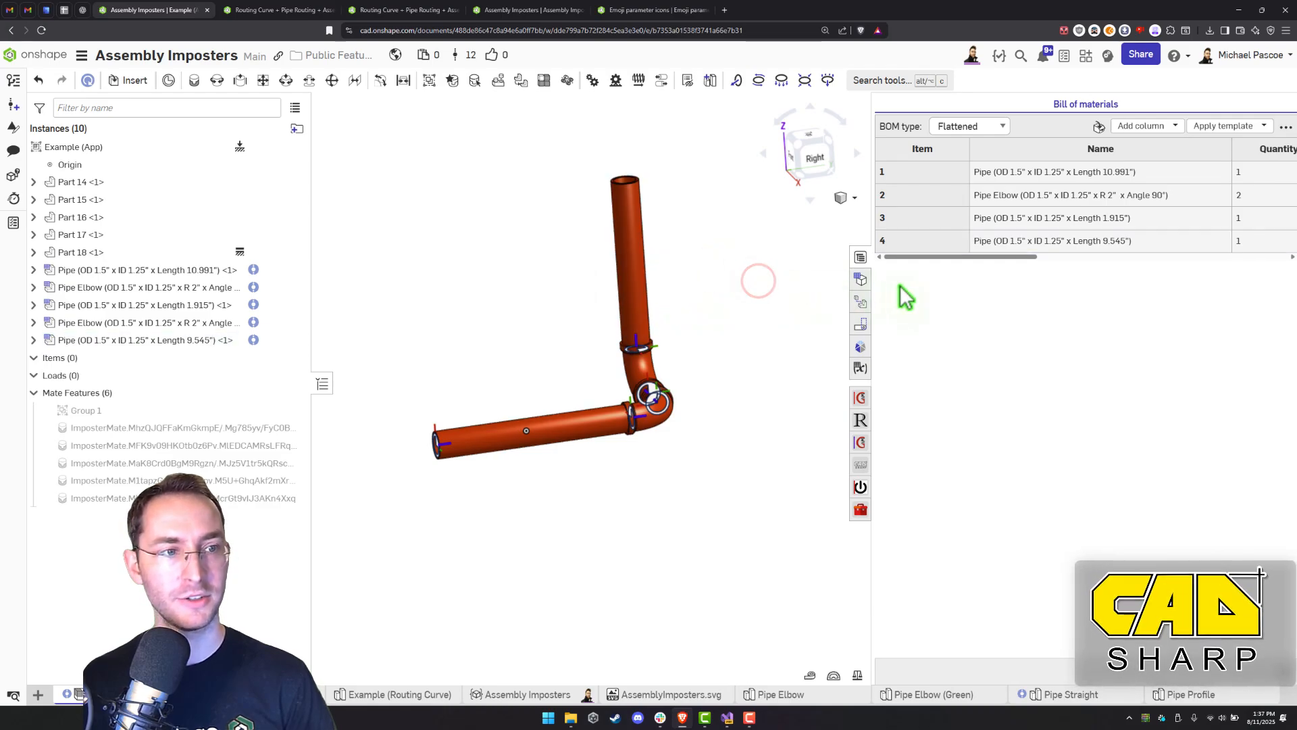
Highlight the pipe and elbow rows of the bill of materials to locate each item in the model
left_click(1087, 195)
mouse_move(810, 267)
right_mouse_down()
mouse_move(796, 269)
mouse_move(829, 275)
right_mouse_up()
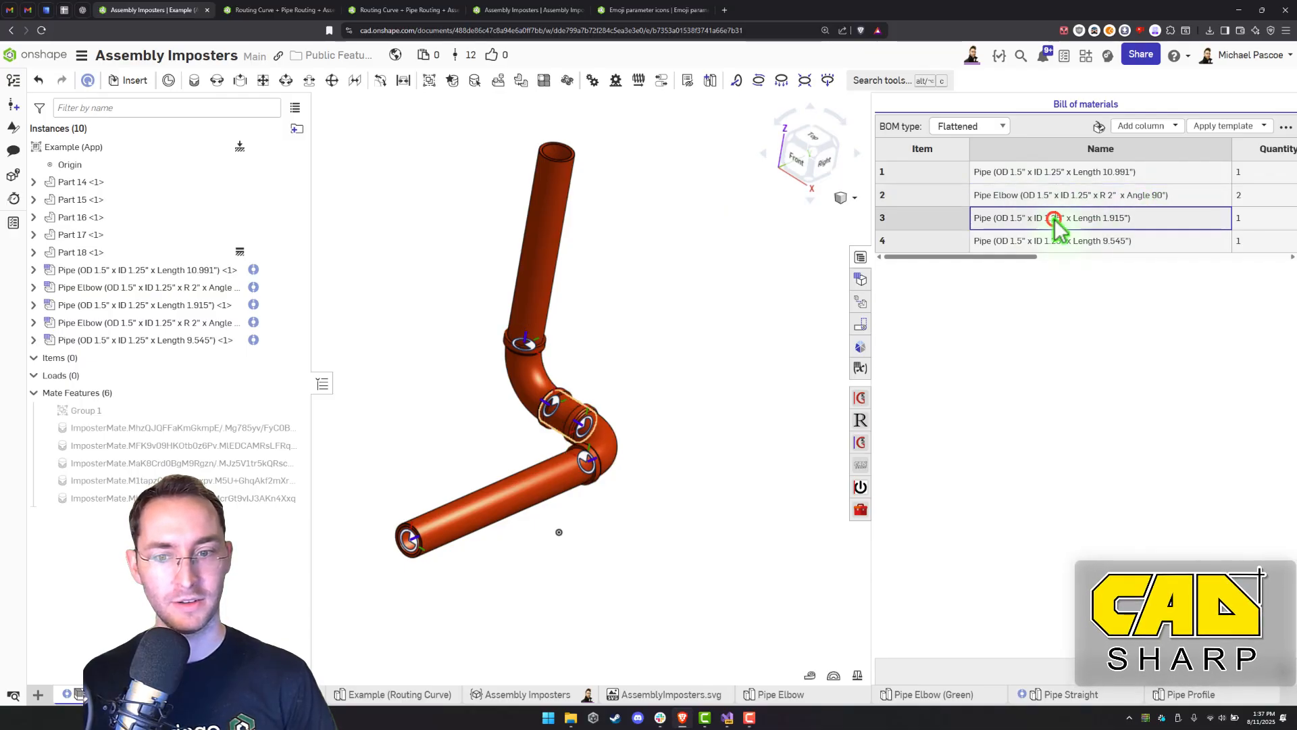
left_click(1037, 243)
left_click(1014, 173)
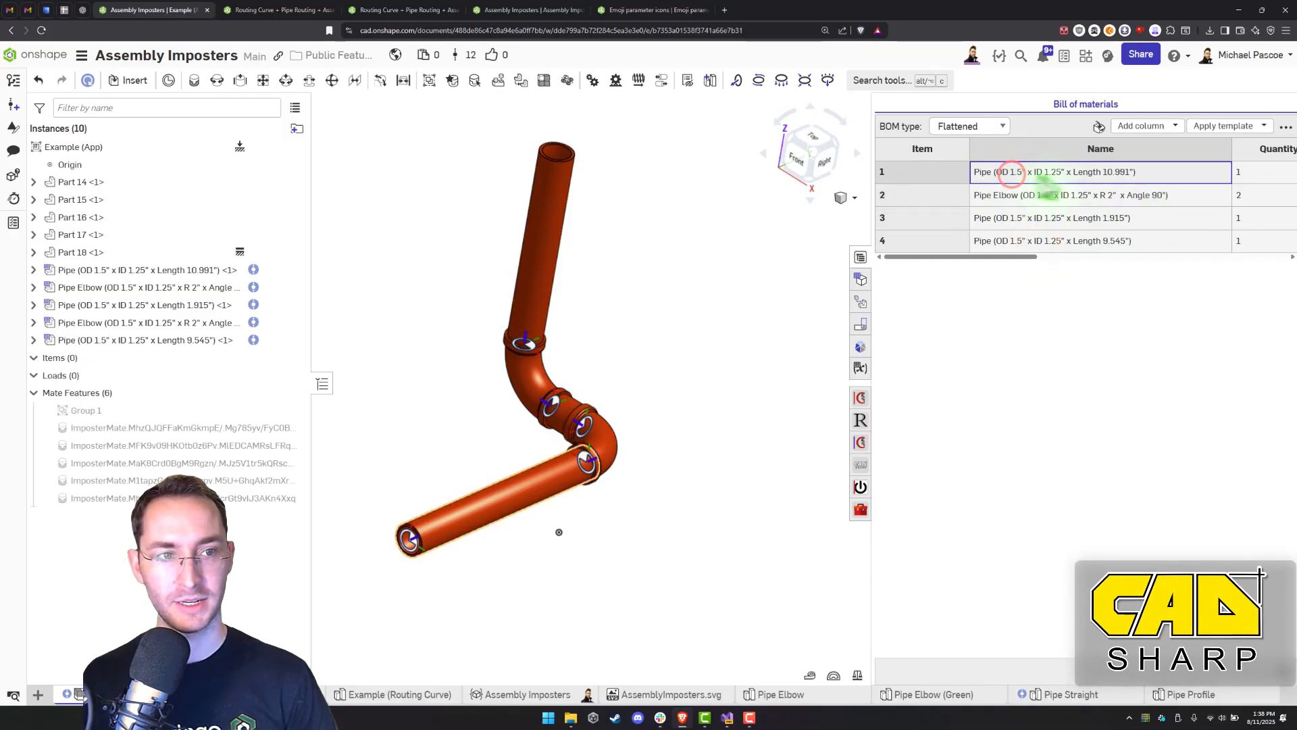
right_click_drag(683, 253, 653, 302)
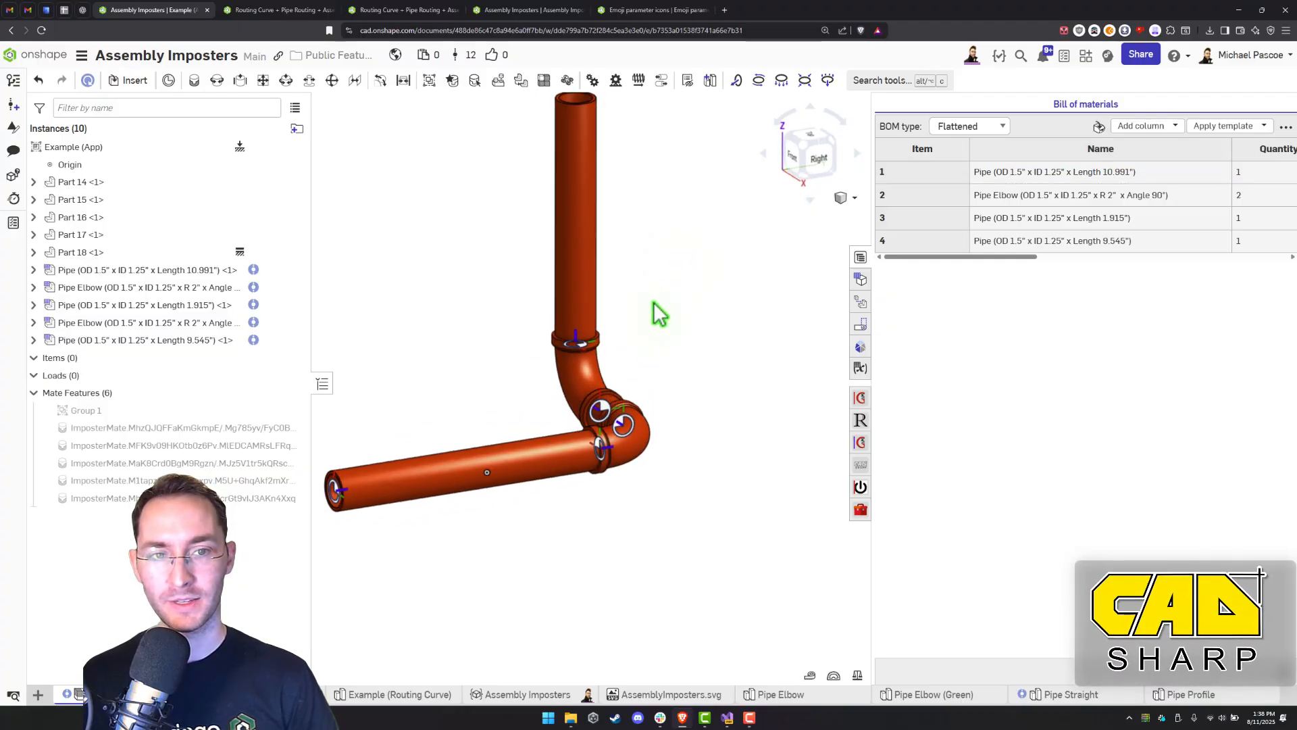
scroll(639, 370, "down", 2)
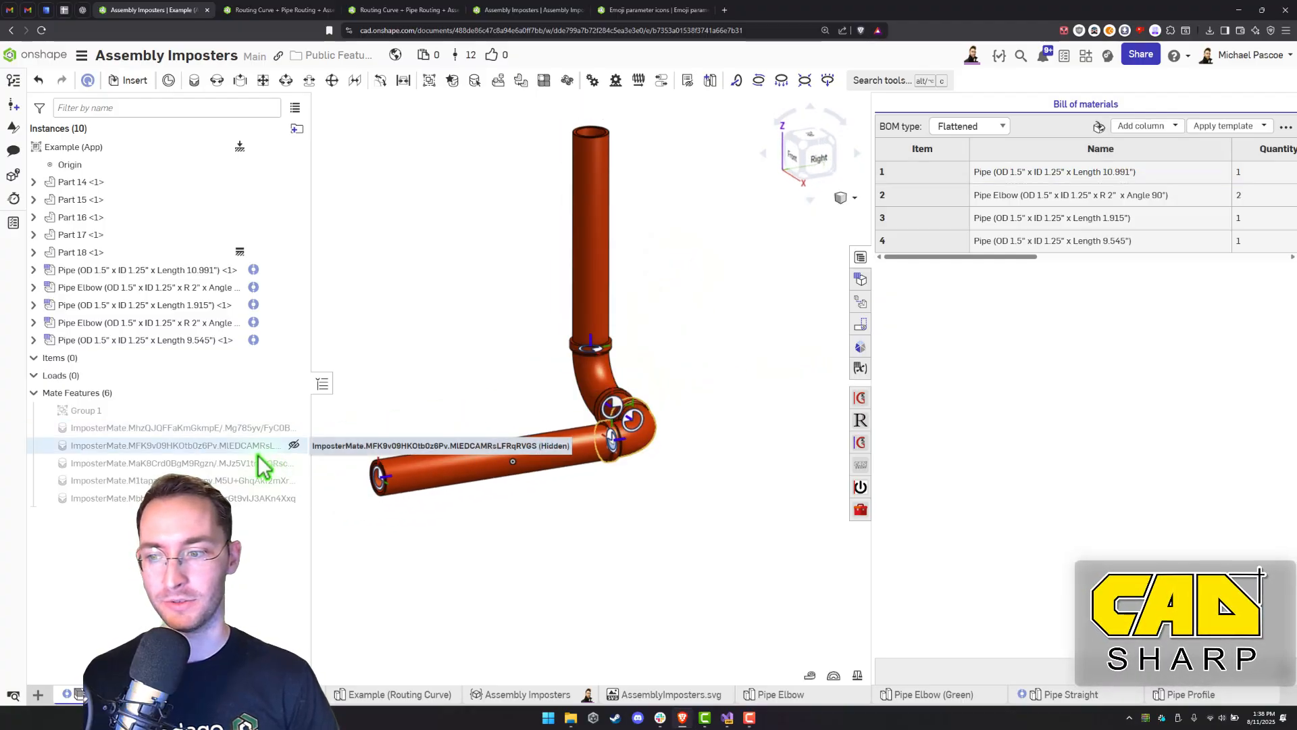
Remove the reference parts from the pipe assembly with Assembly Imposters in the CADSharp Toolbox and dismiss the message
left_click(861, 512)
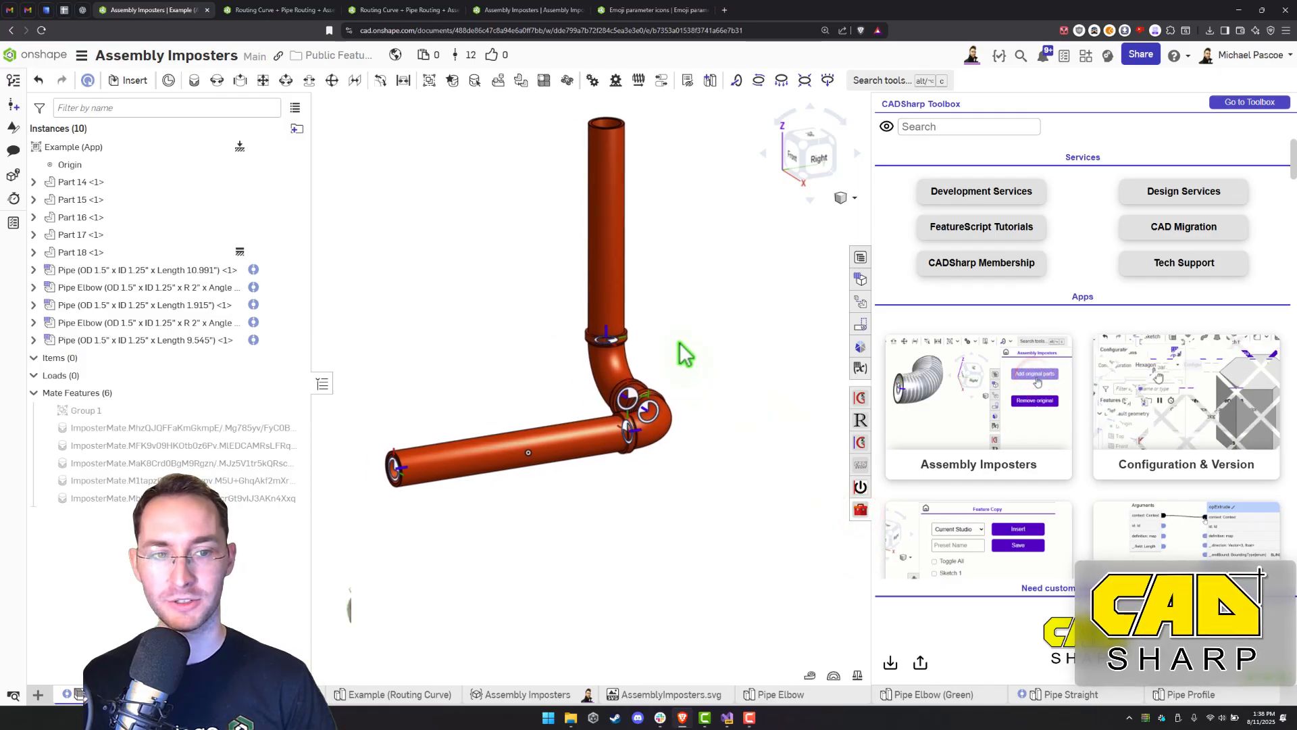
left_click(955, 403)
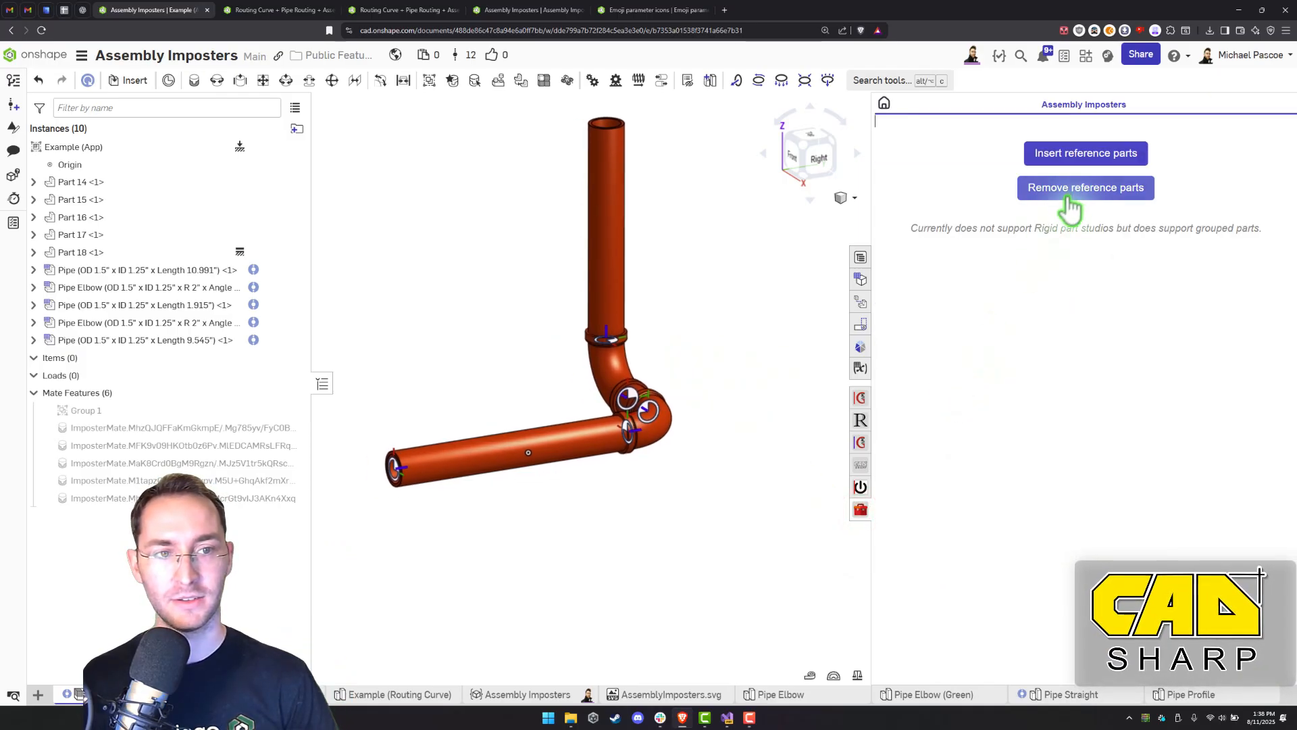
middle_click_drag(728, 264, 749, 284)
scroll(749, 284, "down", 1)
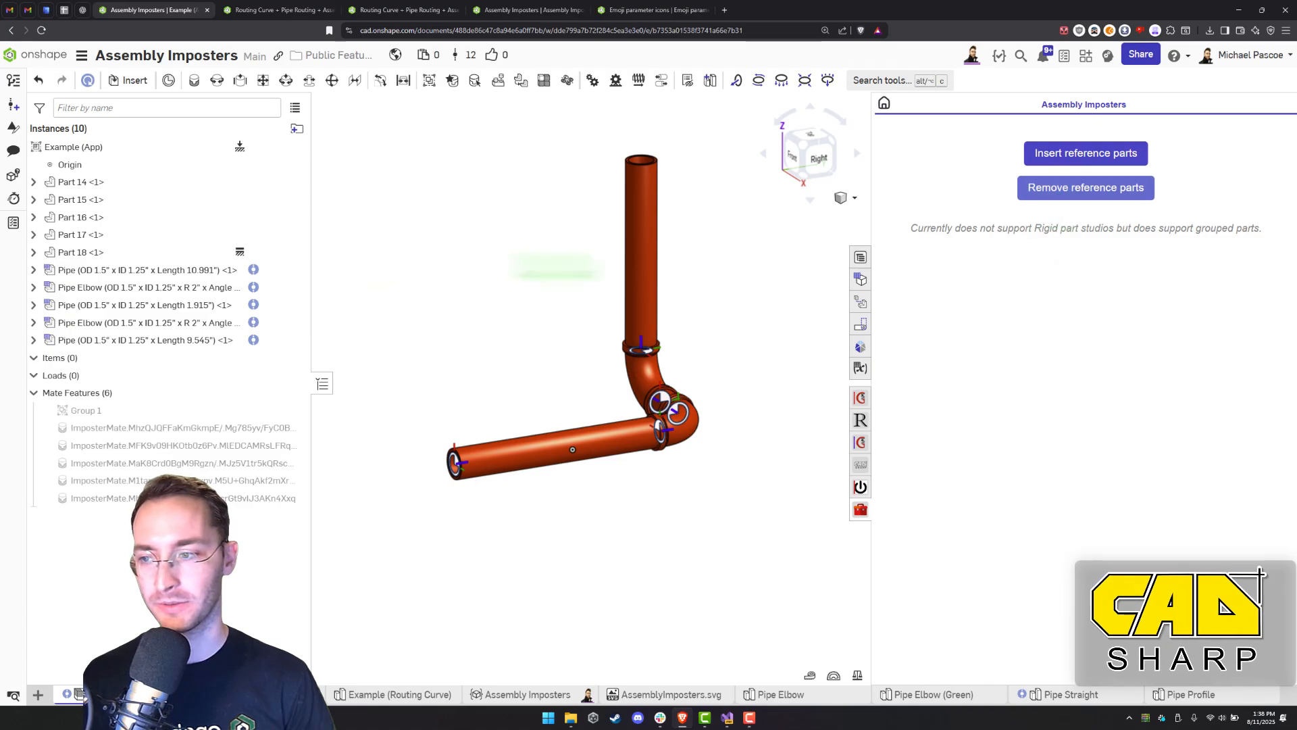
left_click(1051, 196)
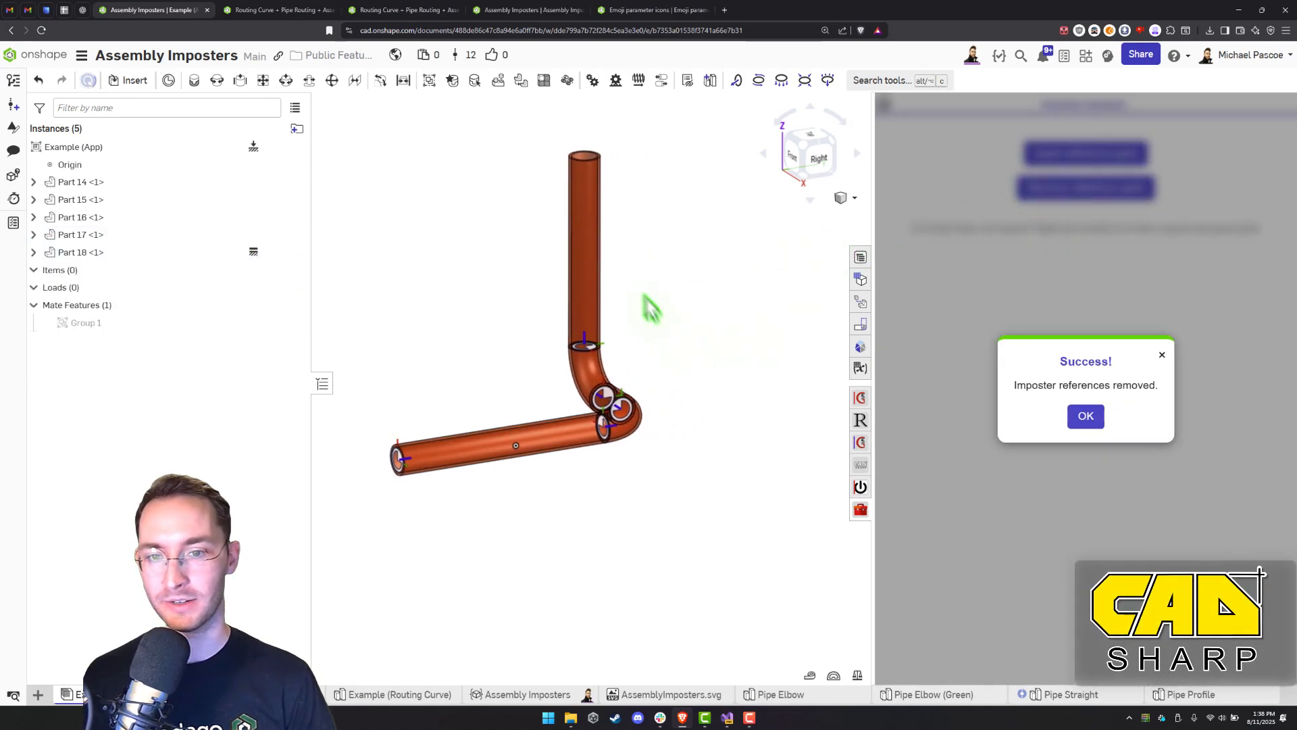
scroll(594, 369, "up", 2)
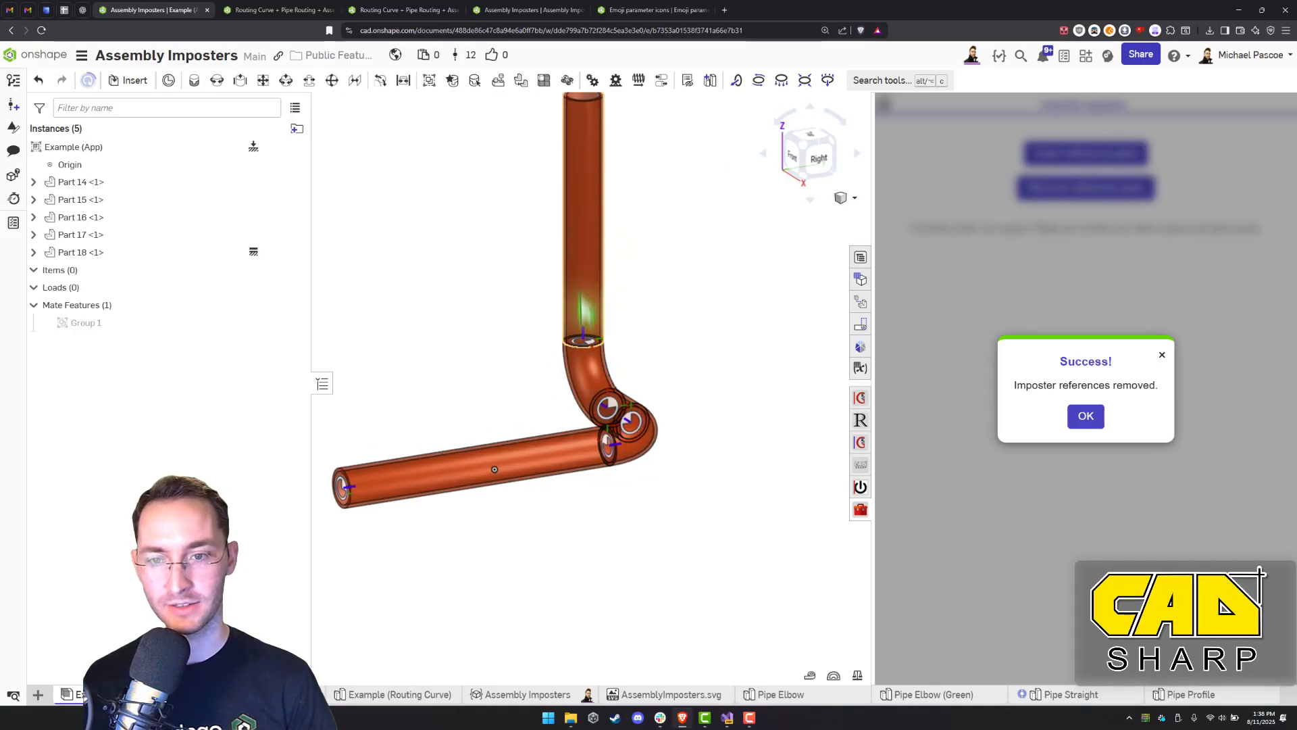
mouse_move(600, 458)
right_mouse_down()
mouse_move(630, 444)
mouse_move(600, 456)
right_mouse_up()
left_click(1083, 416)
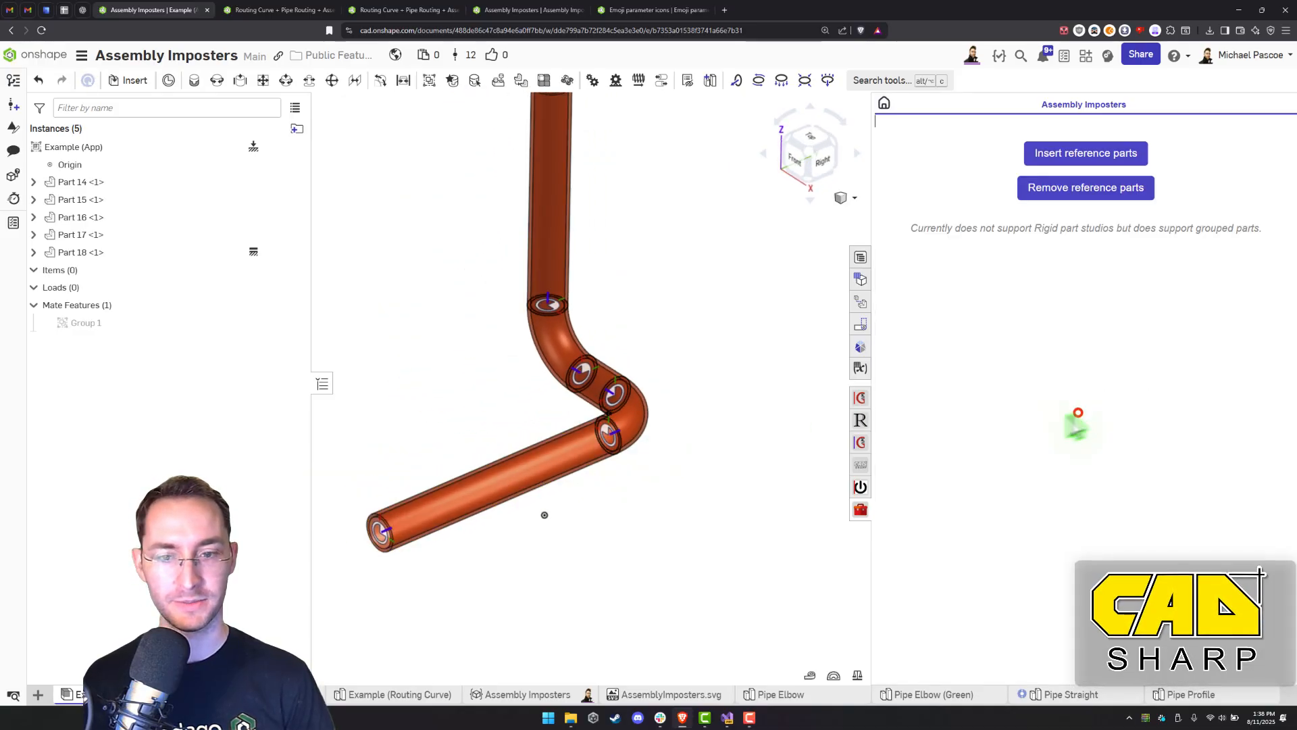
scroll(693, 422, "down", 2)
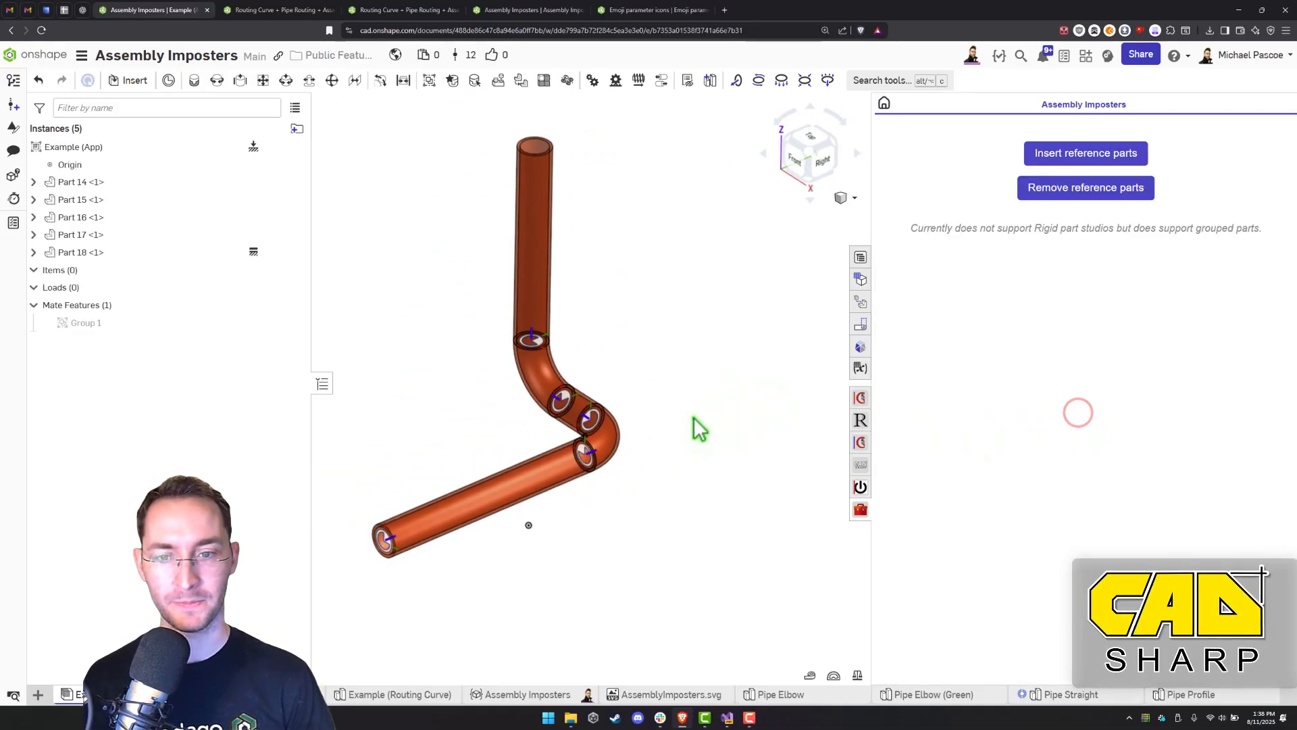
left_click(694, 368)
left_click(440, 330)
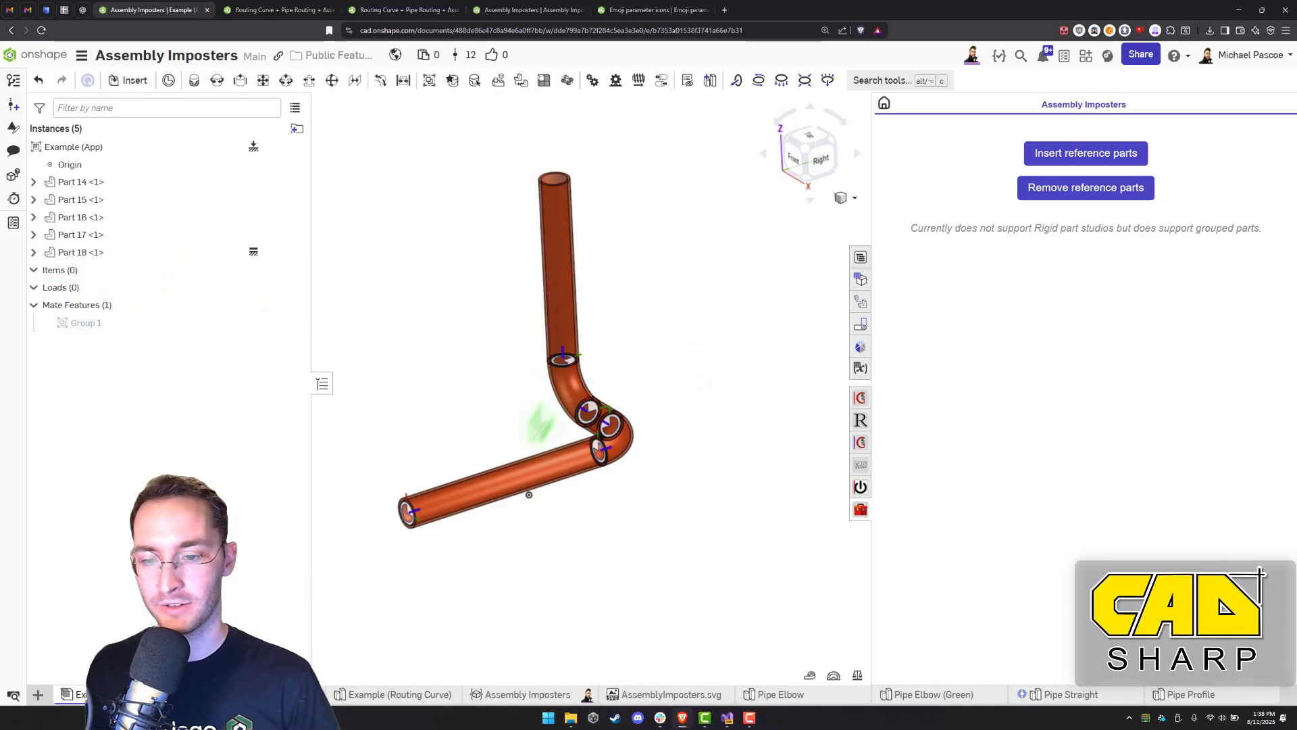
left_click(422, 411)
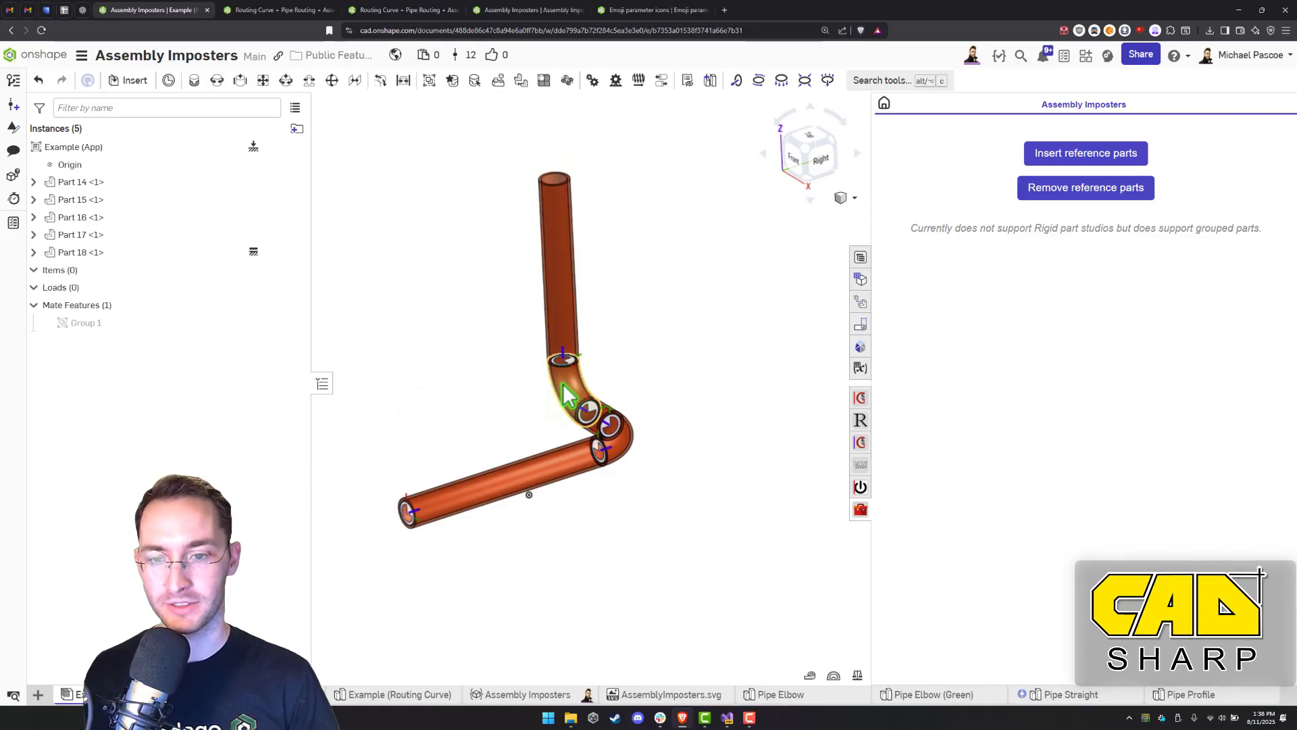
left_click(667, 532)
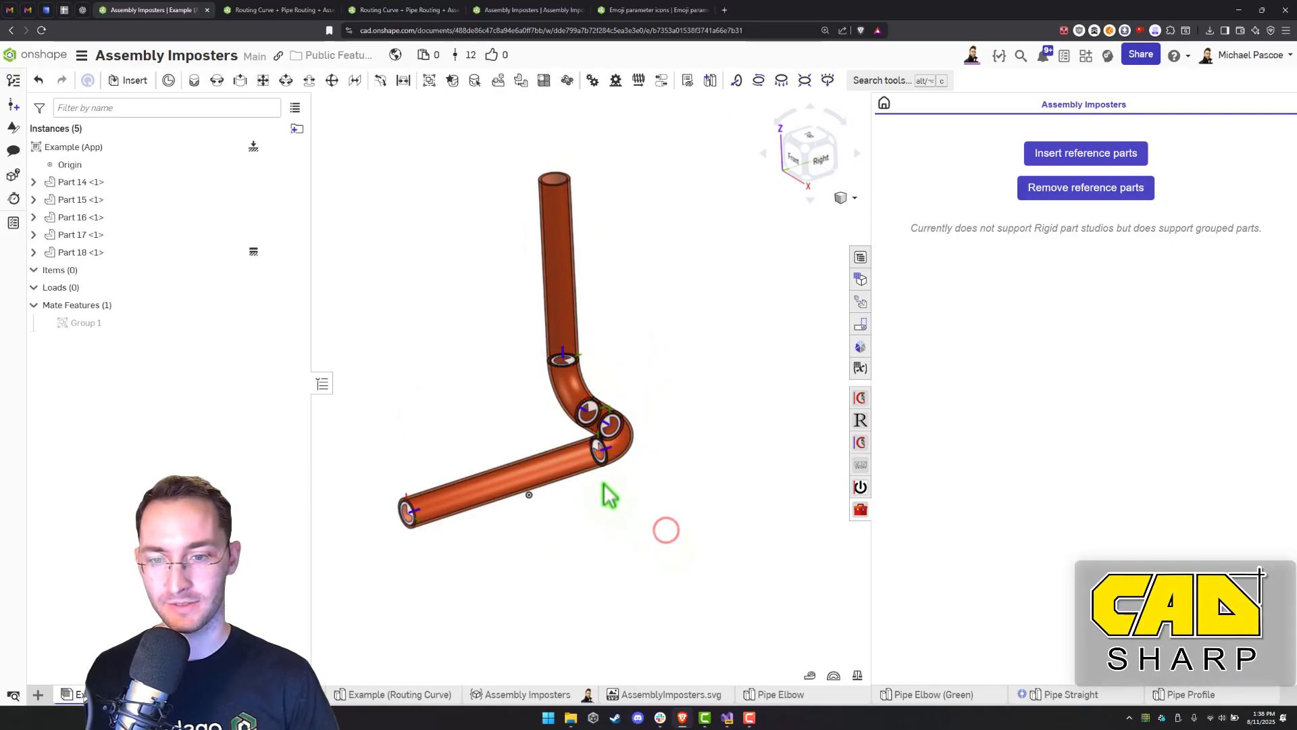
right_click_drag(610, 497, 621, 473)
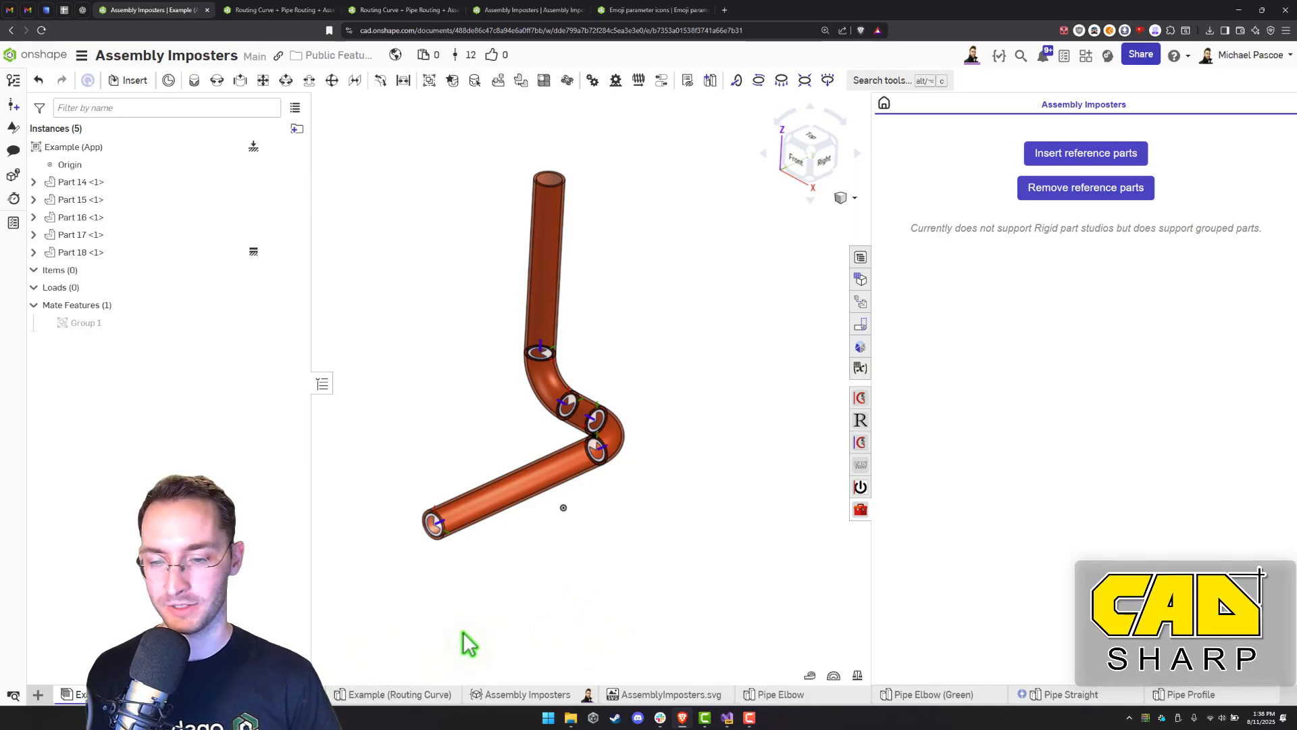
right_click_drag(548, 580, 582, 407)
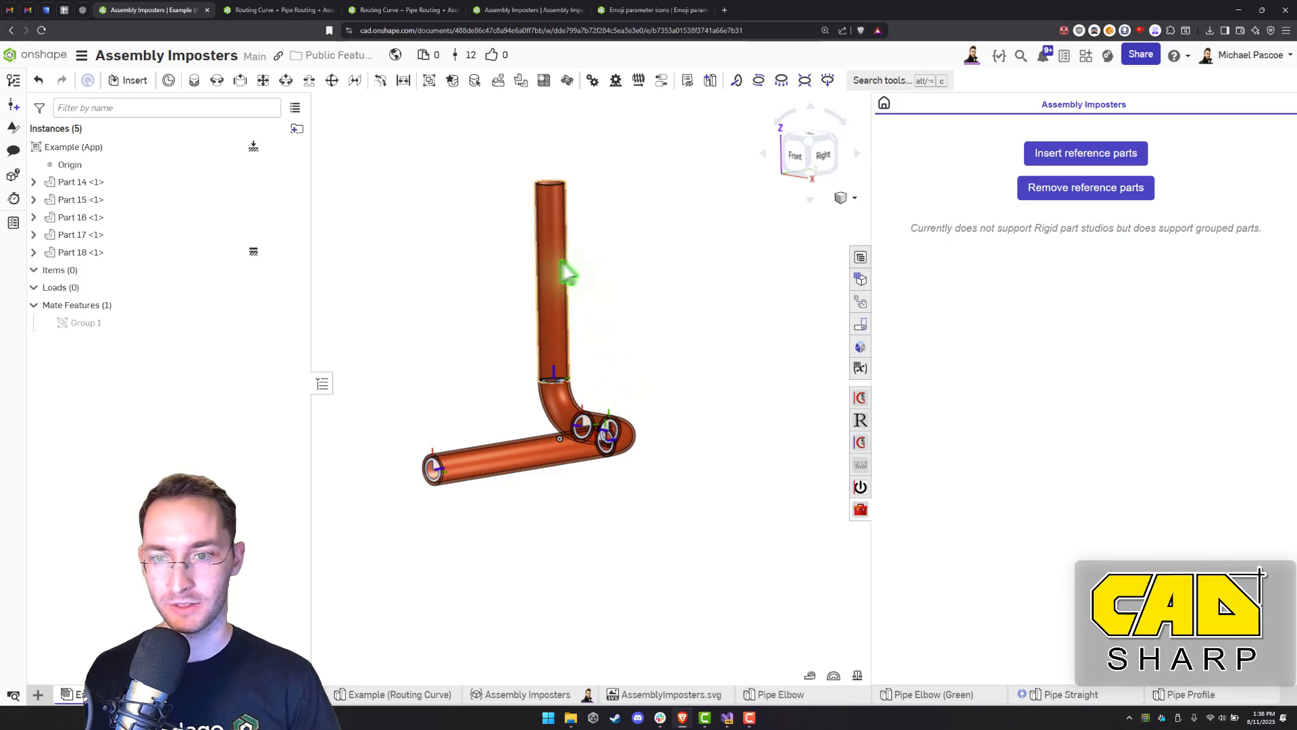
left_click(623, 275)
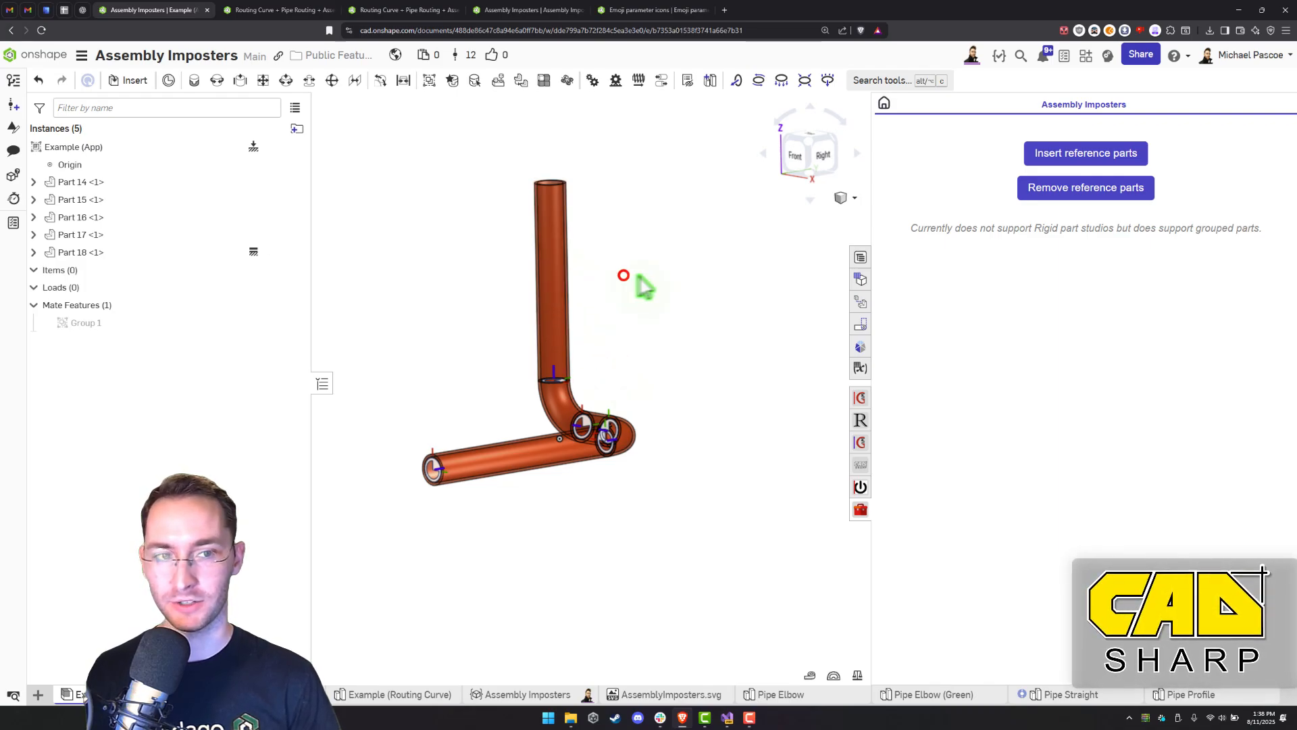
Undo and redo the fixing of Part 18 in the assembly
left_click(37, 80)
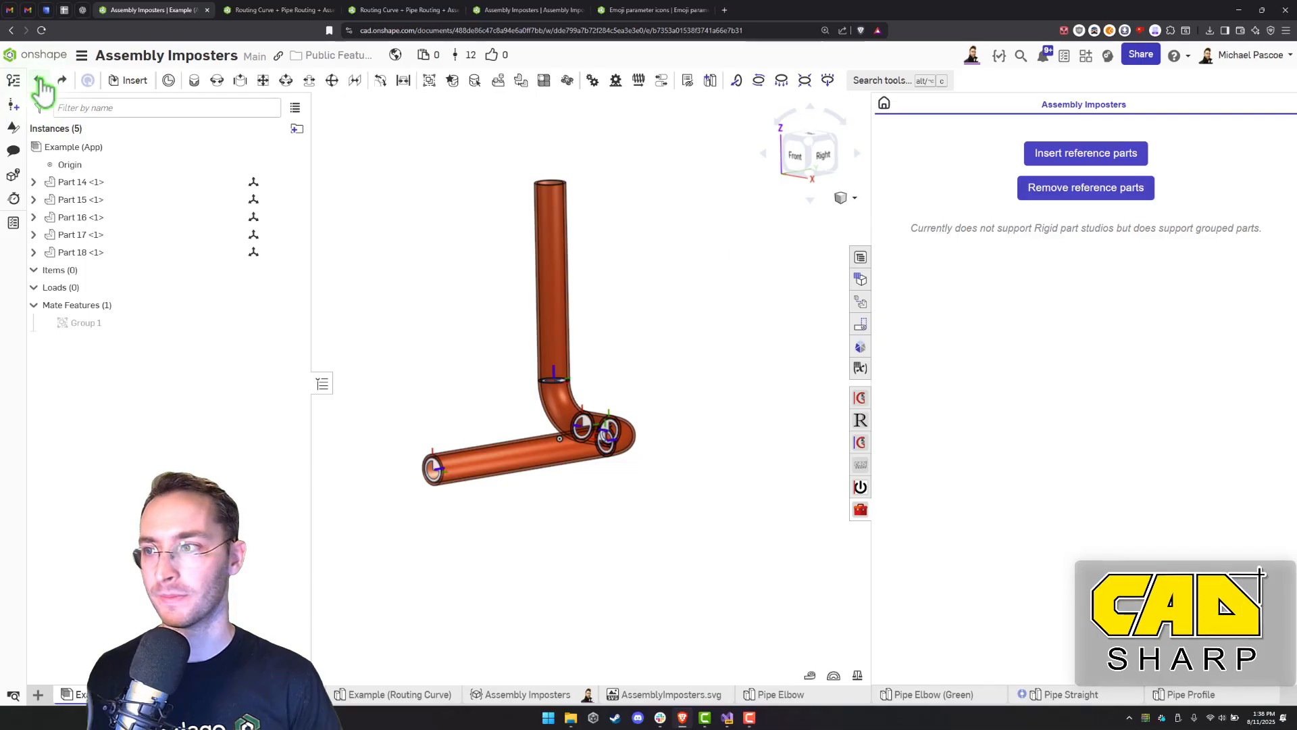
left_click(59, 81)
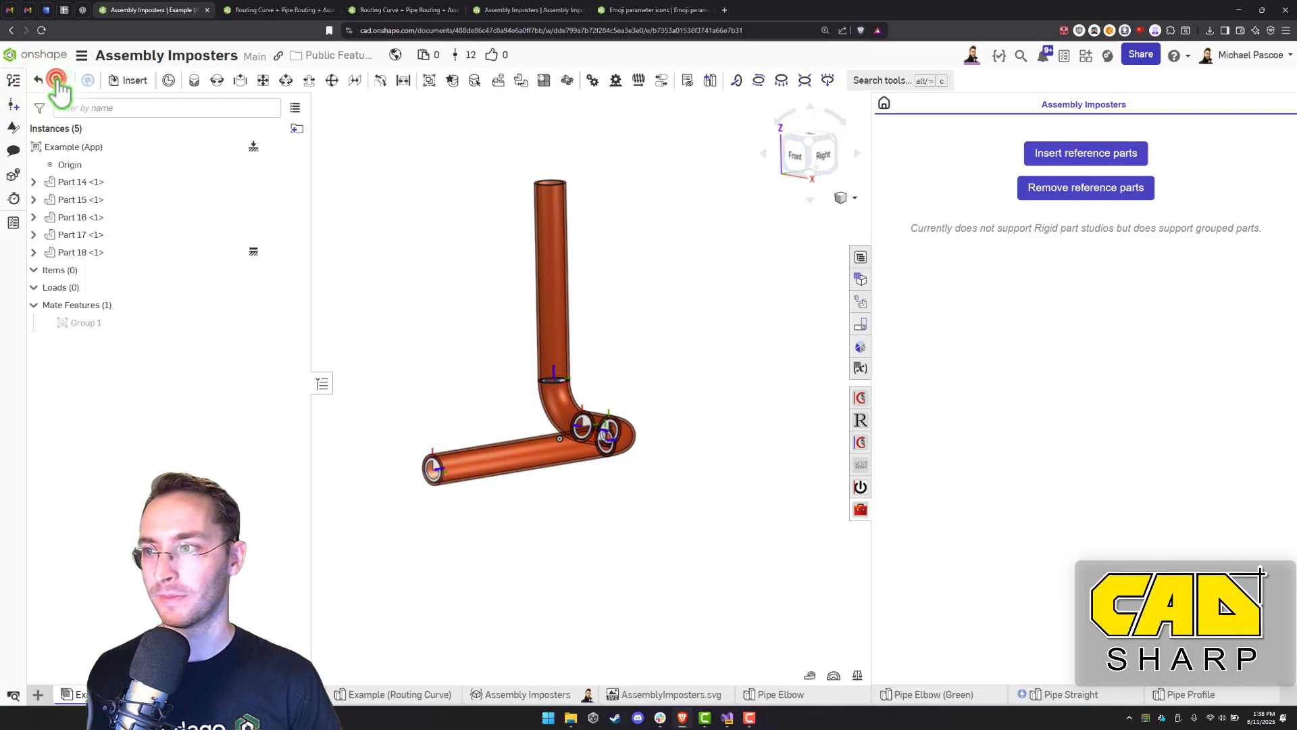
left_click(594, 254)
right_click_drag(663, 307, 689, 376)
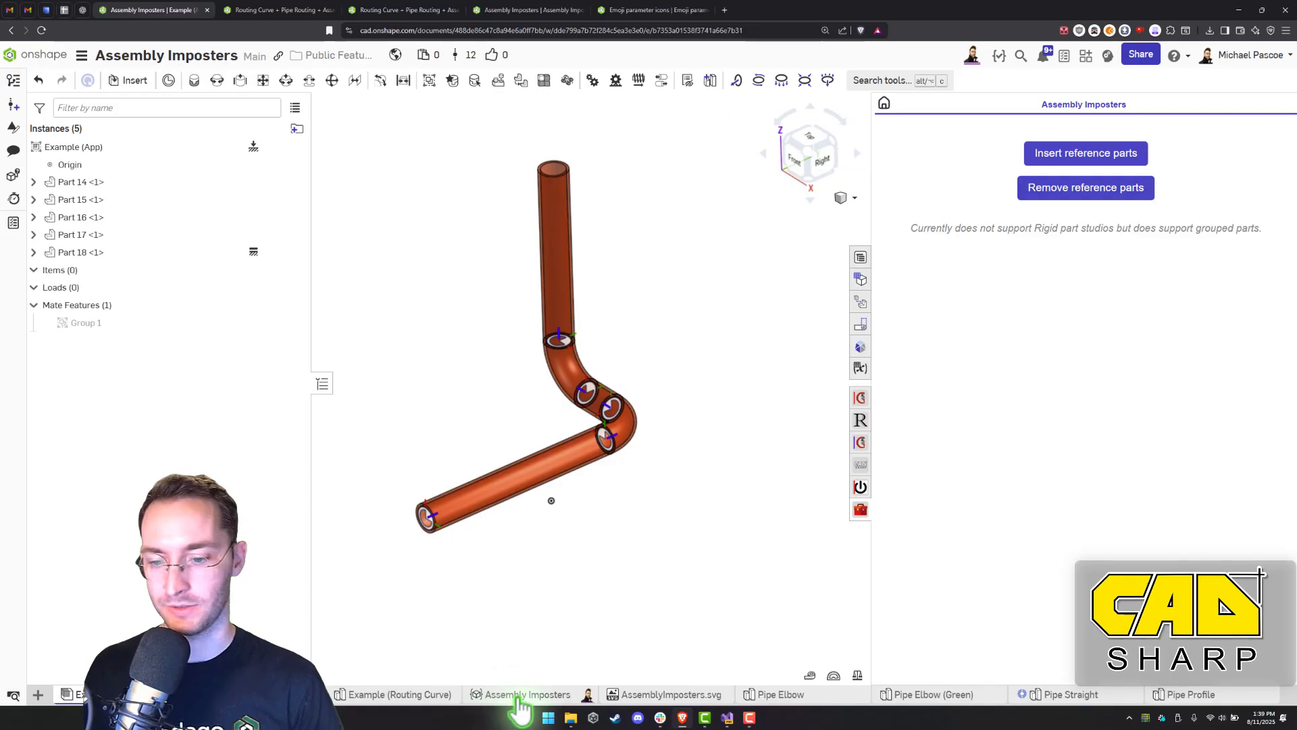
Examine the red pipe's elbow in the Example (Routing Curve) part studio and the source part in the Pipe Elbow studio
left_click(402, 696)
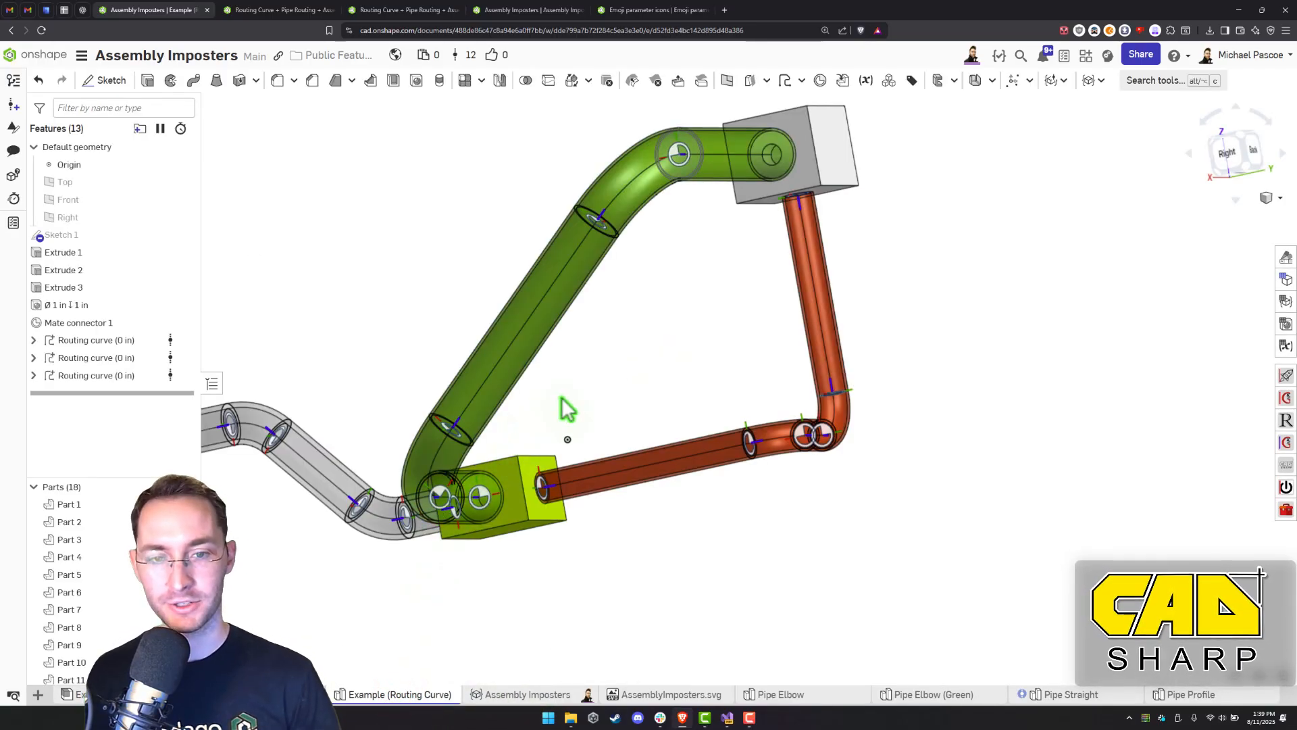
scroll(675, 439, "up", 3)
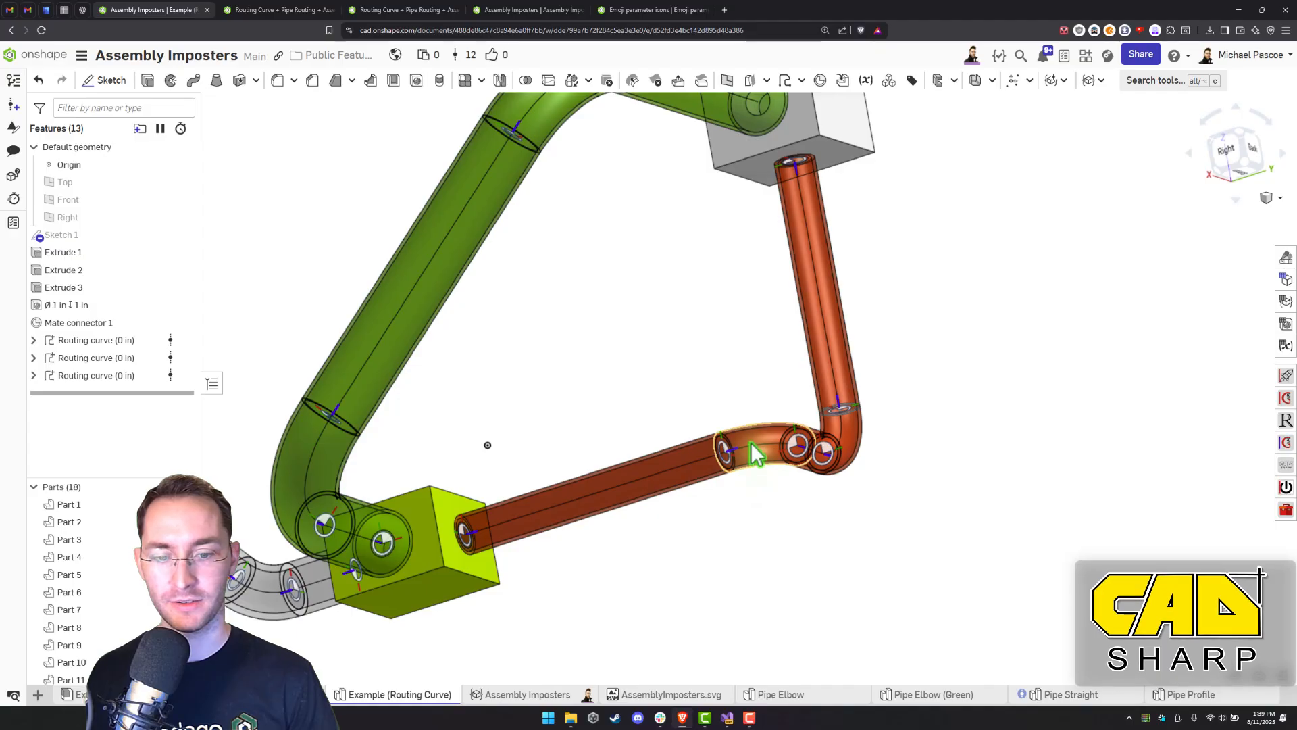
left_click(804, 696)
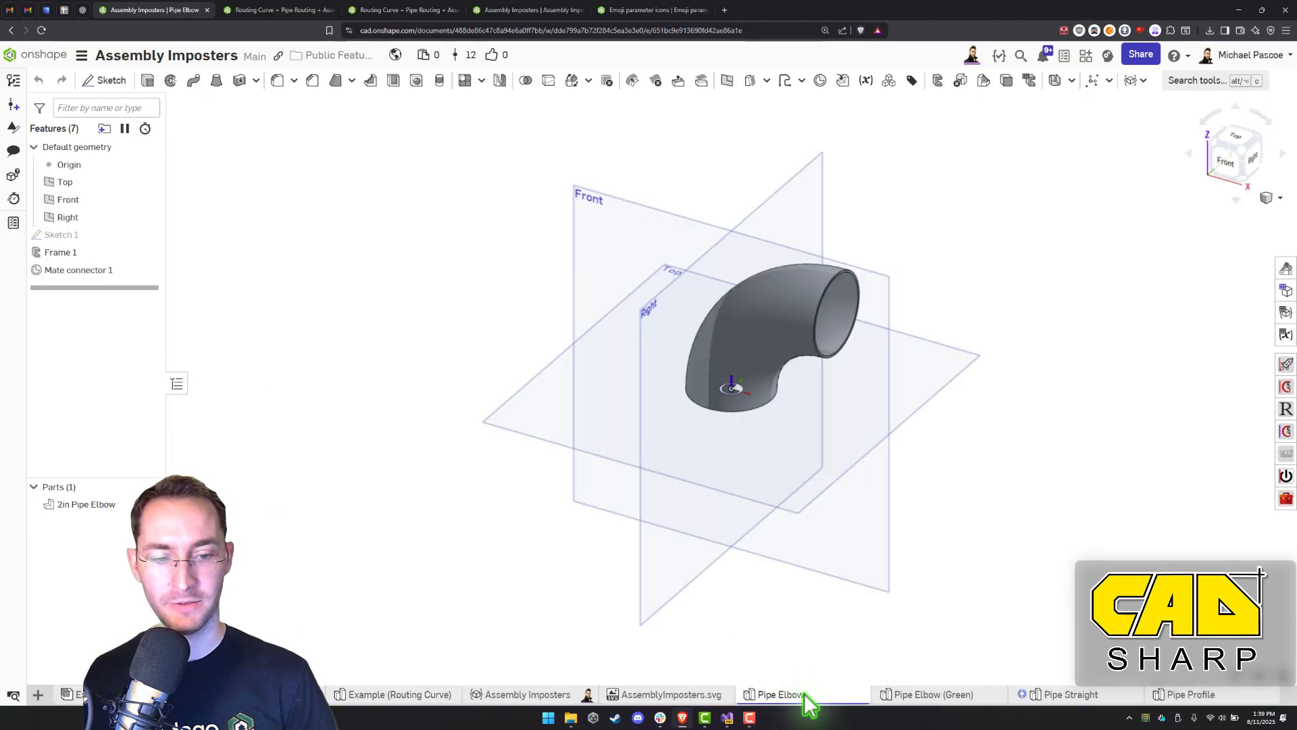
scroll(811, 372, "up", 1)
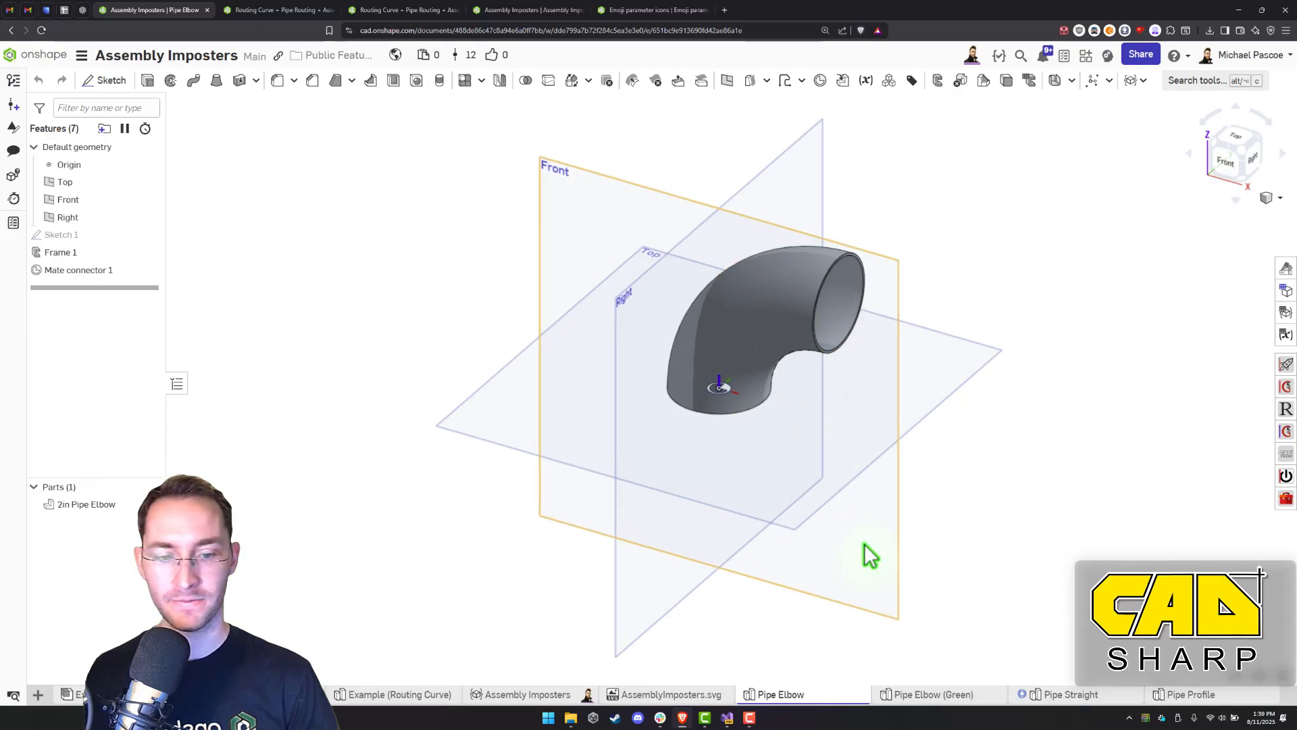
middle_click_drag(725, 349, 667, 349)
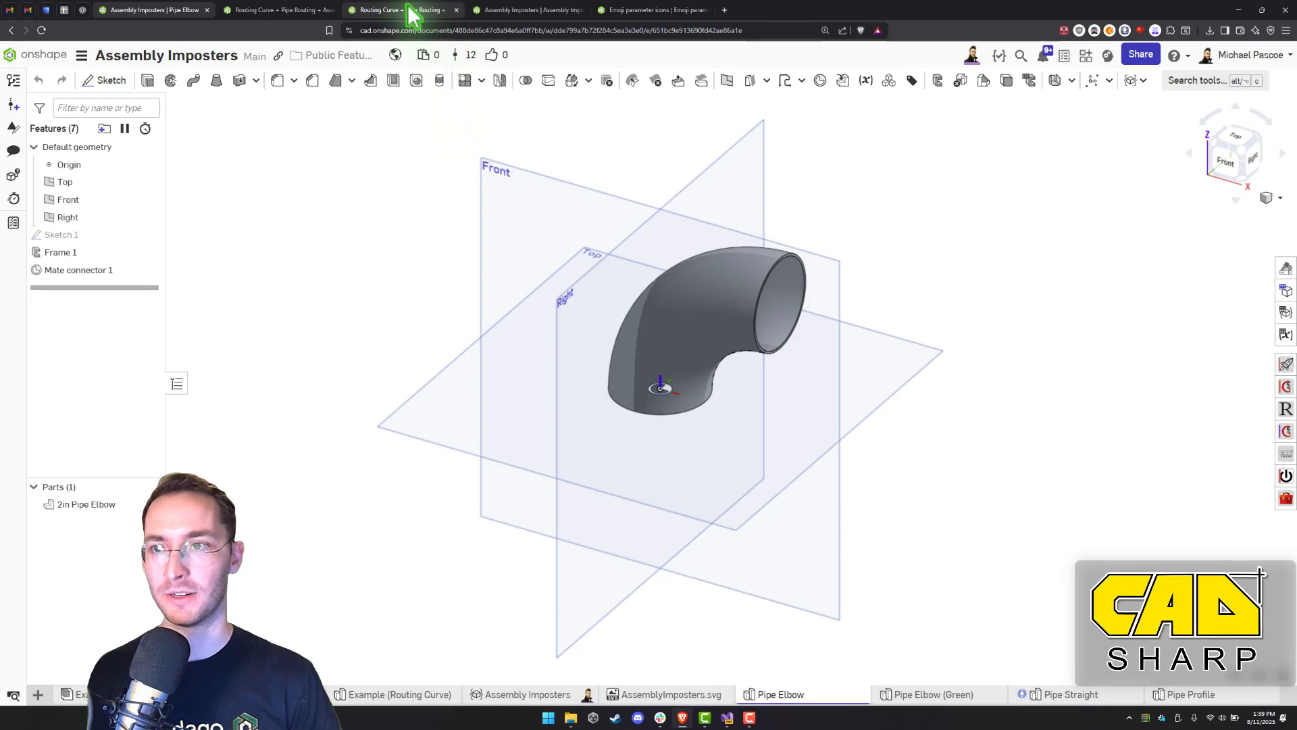
Copy the Straight Part URL from the first Routing curve feature in the Example (Routing Curve) part studio and close the feature
left_click(372, 696)
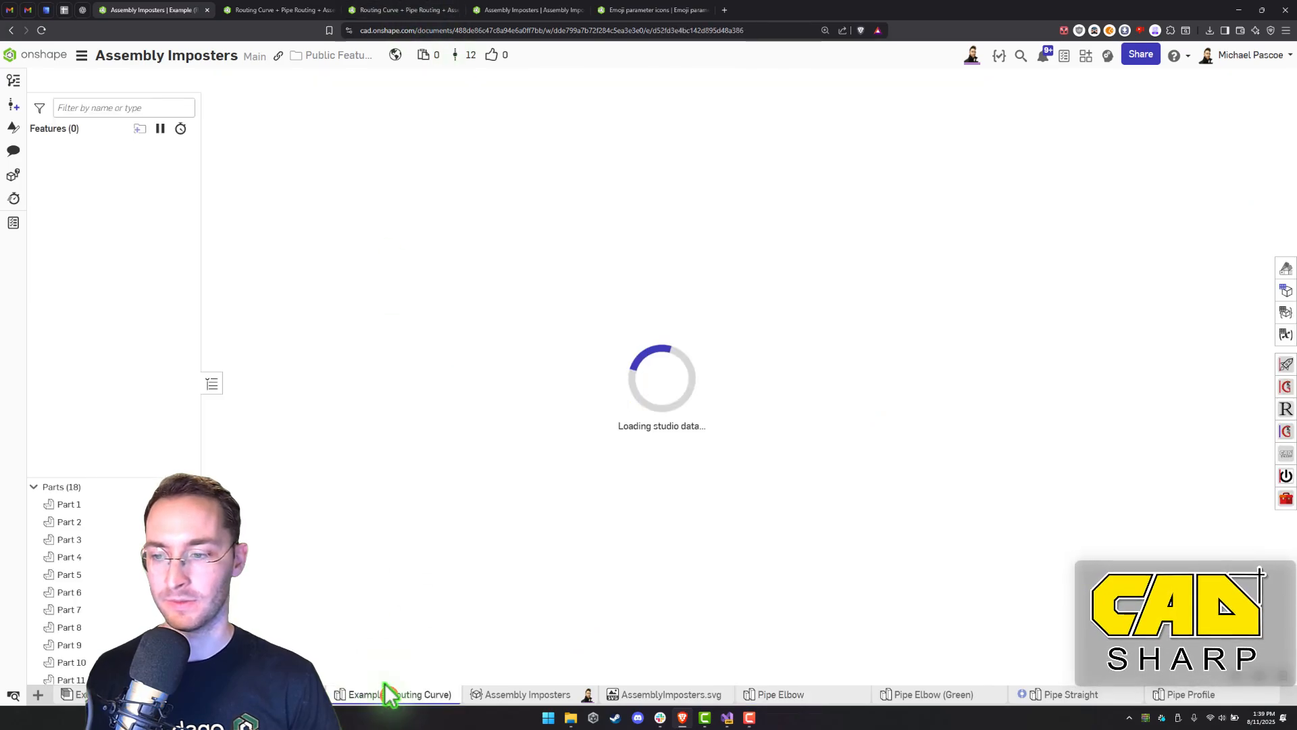
double_click(90, 341)
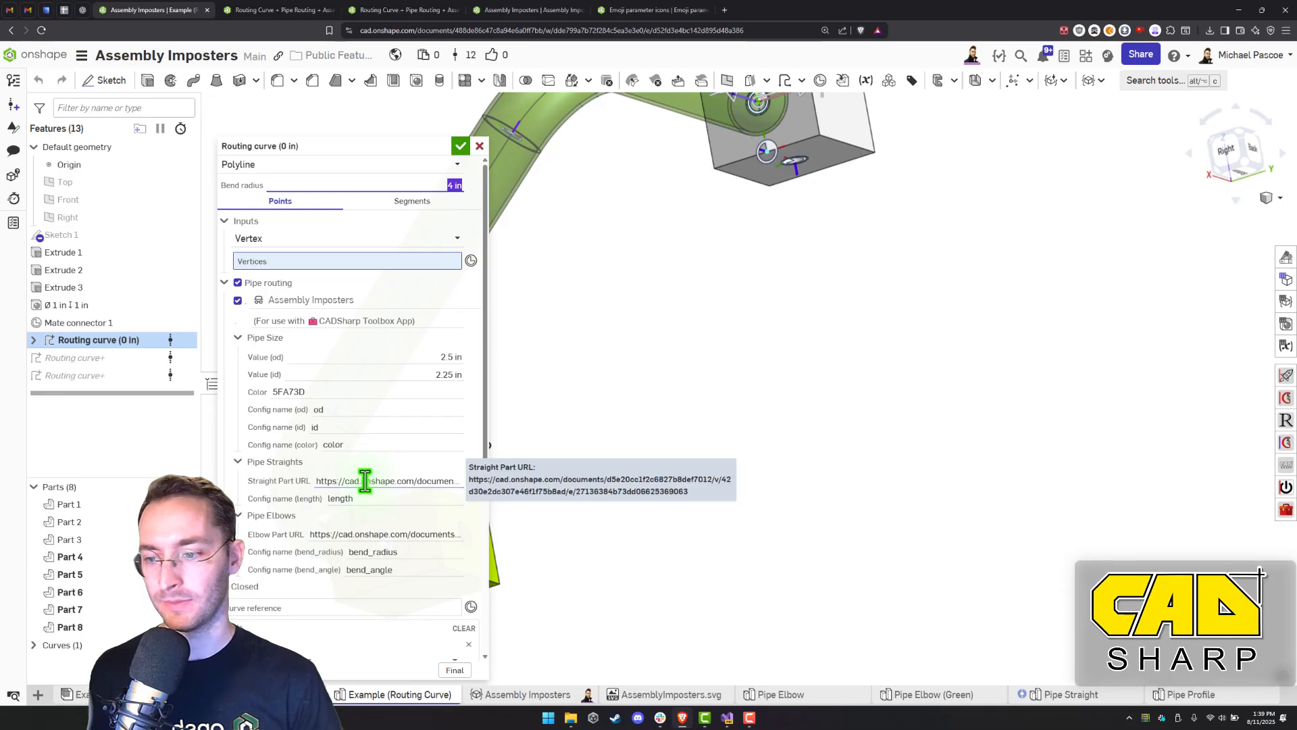
left_click(361, 481)
key("ctrl+c")
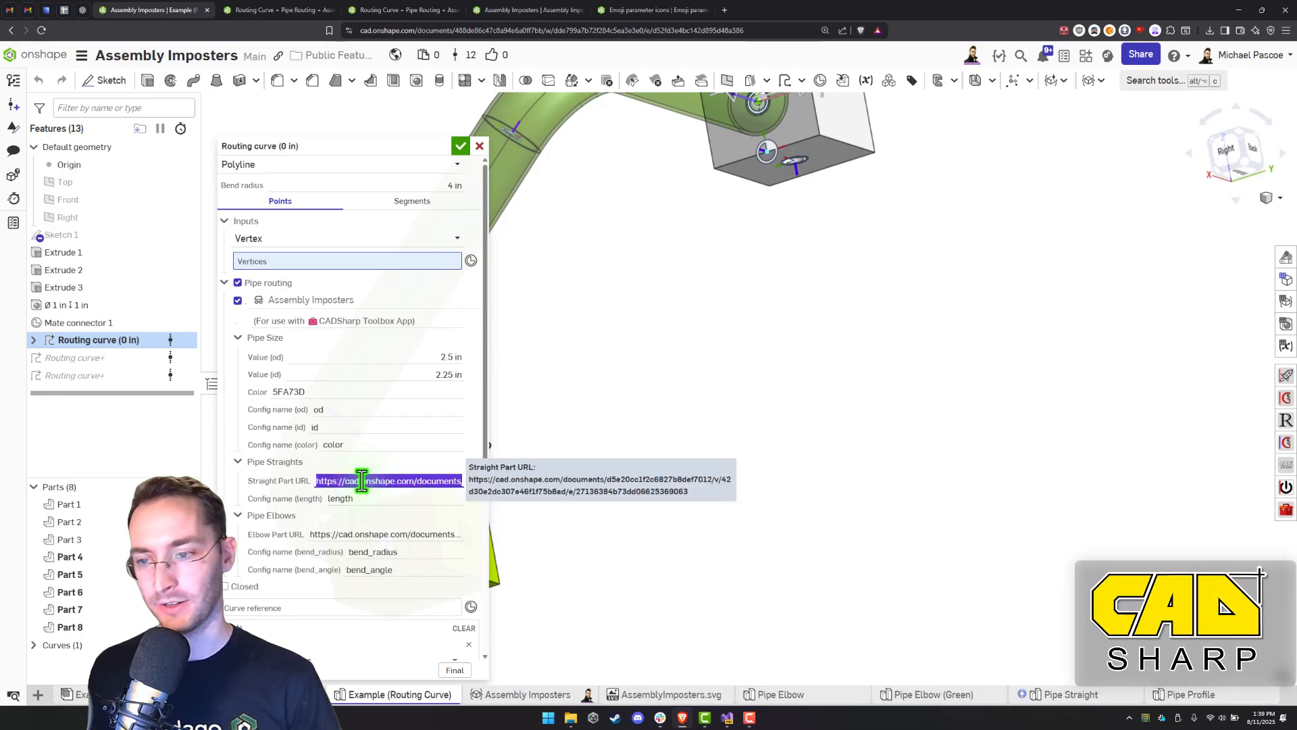
left_click(460, 147)
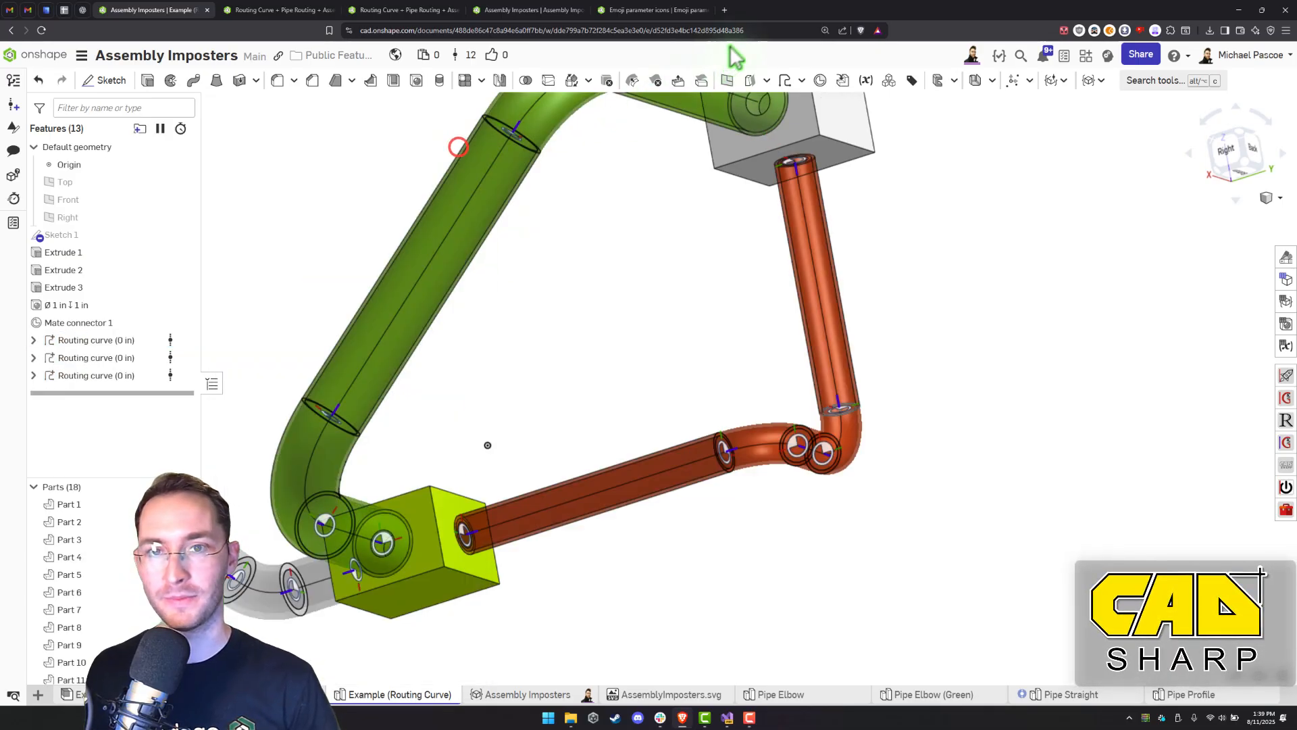
Open the copied straight part URL in a new browser tab and check the linked document's version history
left_click(723, 11)
key("ctrl+v")
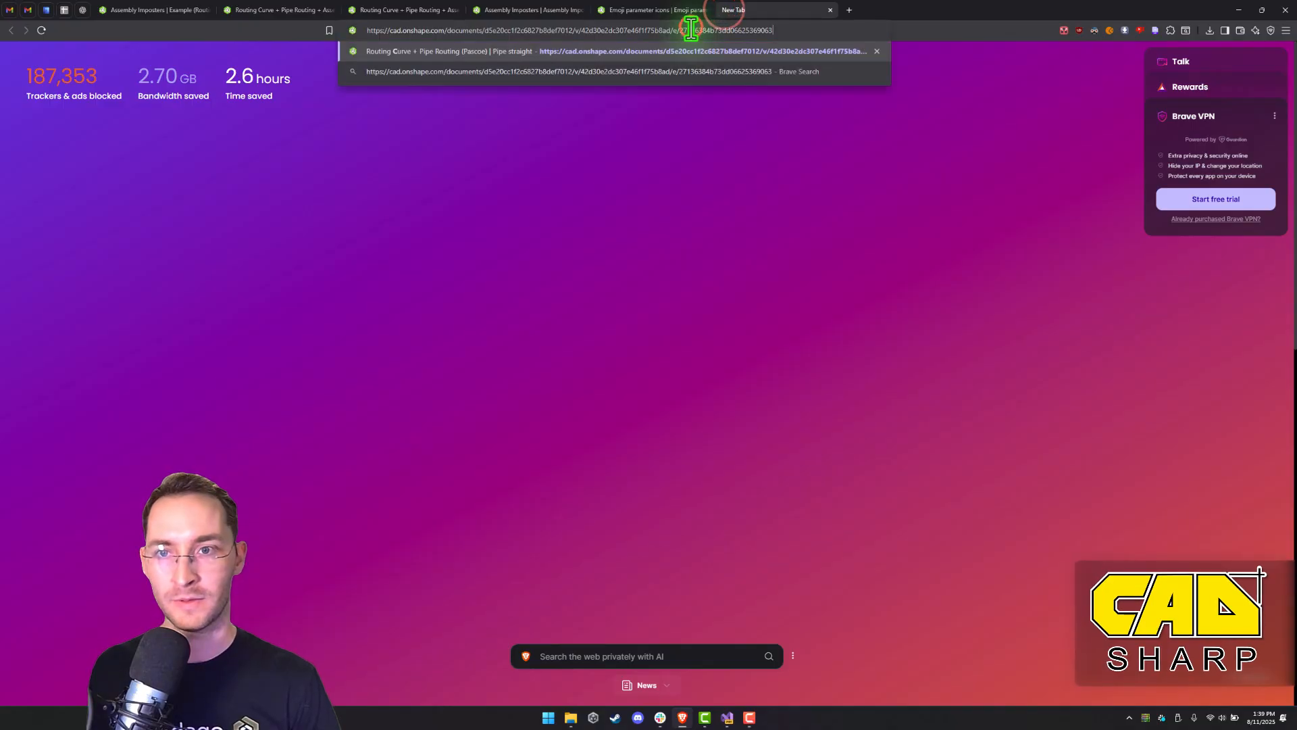
key("Return")
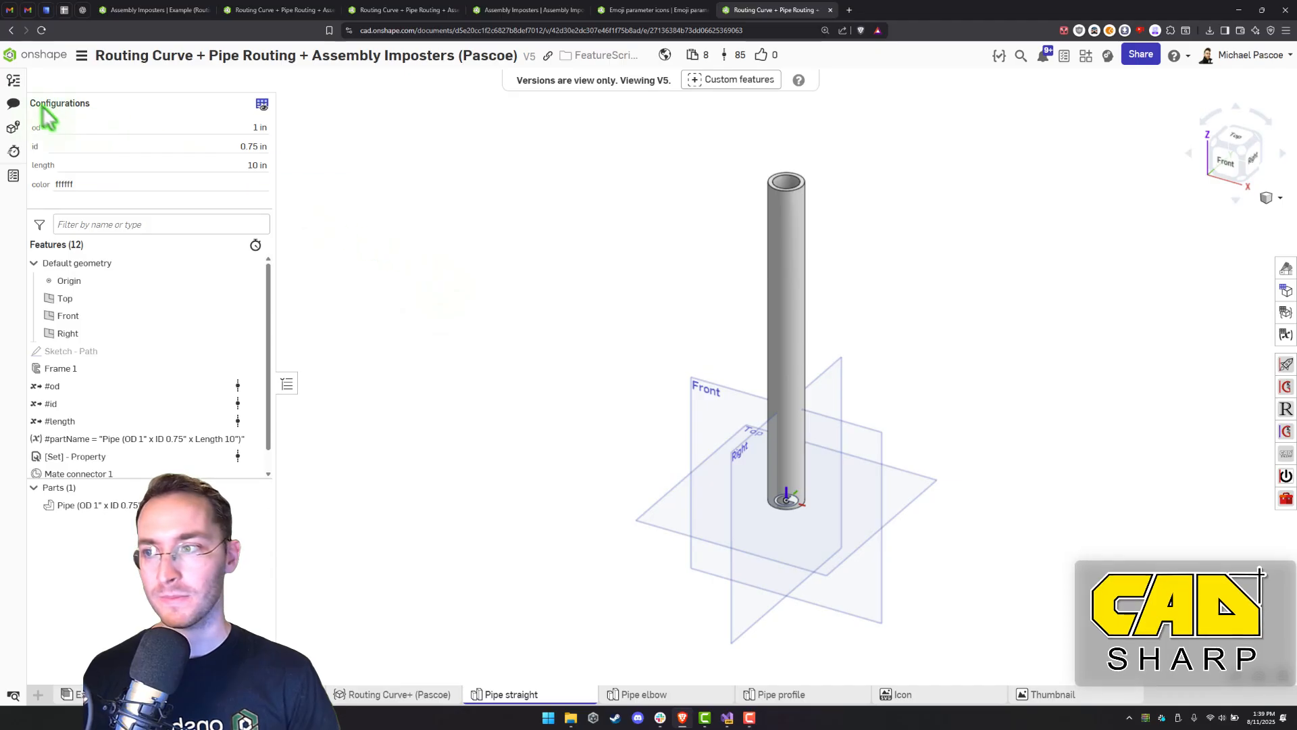
left_click(14, 80)
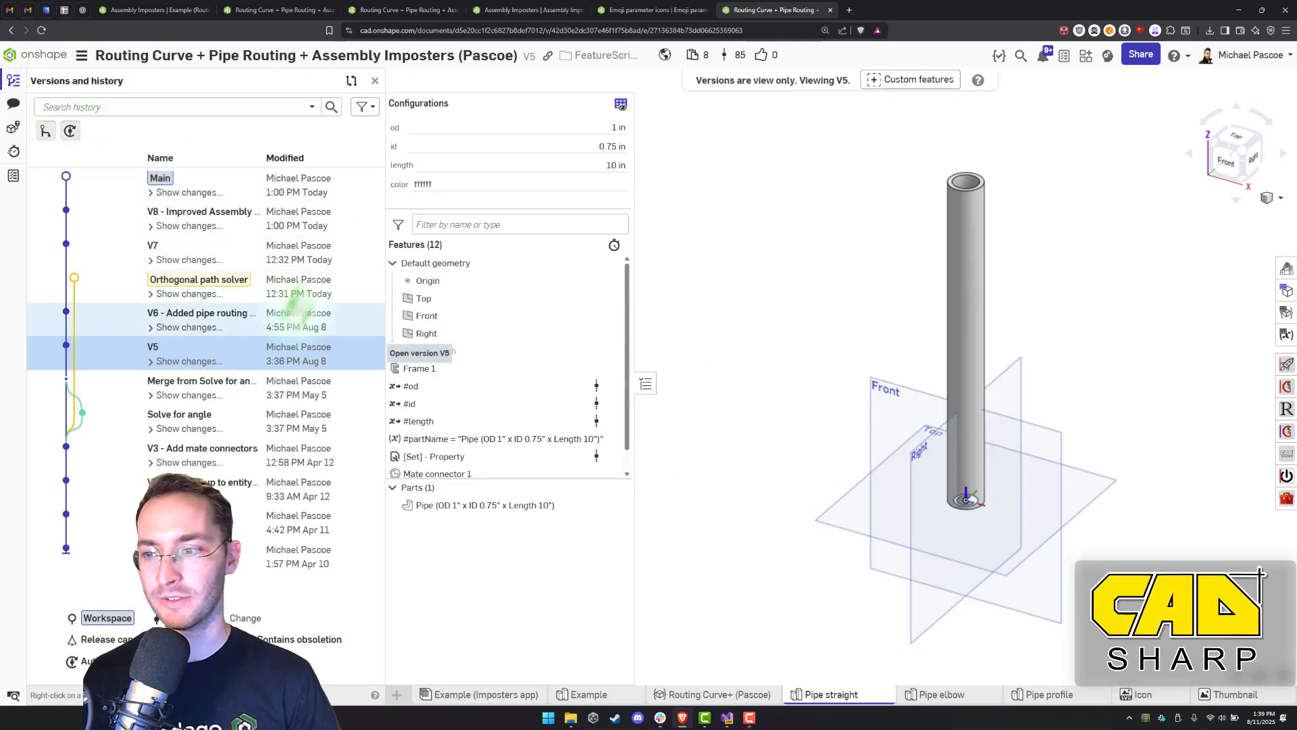
left_click(375, 87)
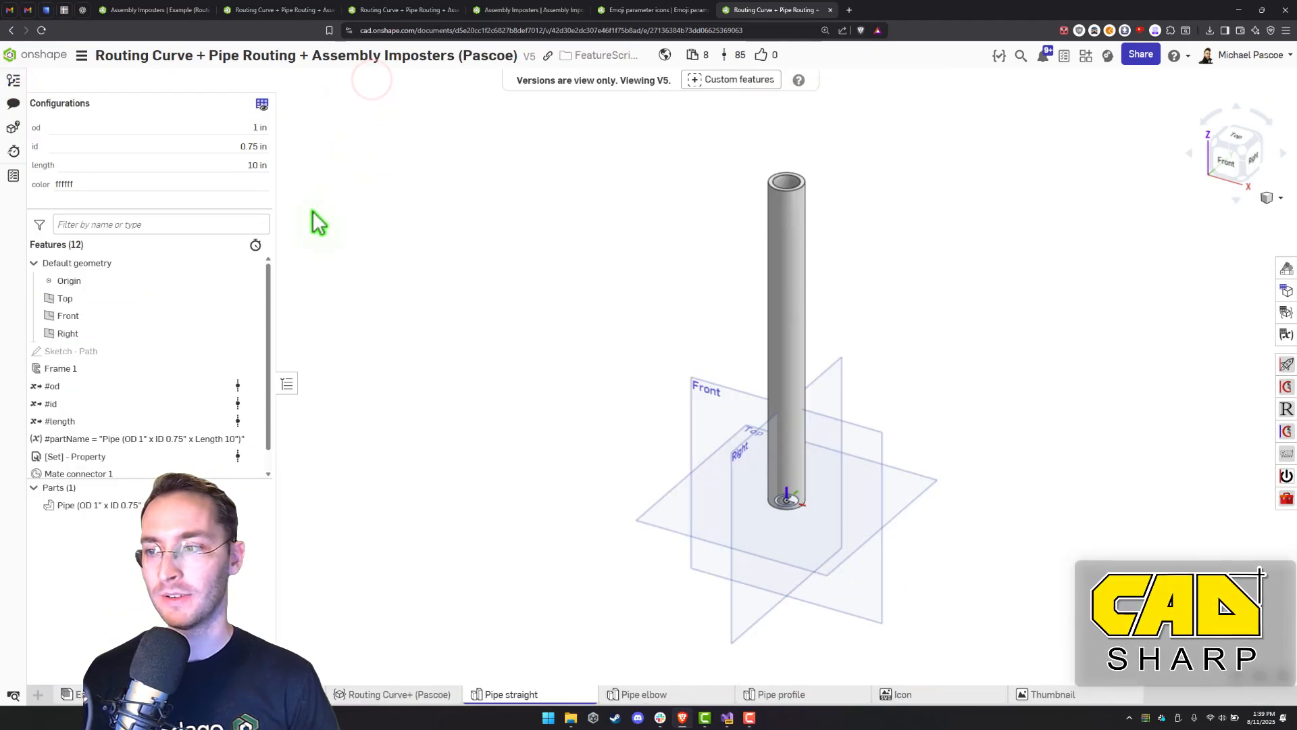
Configure the straight pipe with od 1.6 in, id 0.95 in and length 10.6 in, keeping the color ffffff
left_click(179, 127)
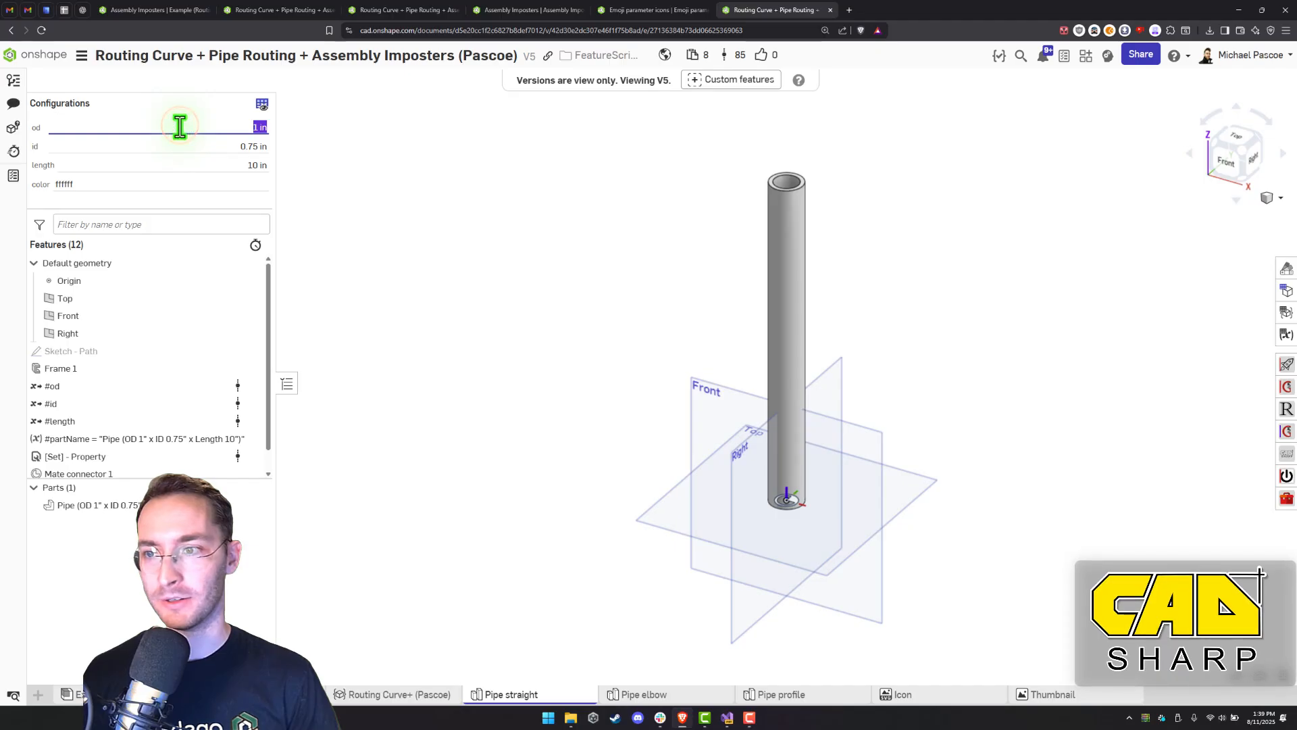
left_click(177, 142)
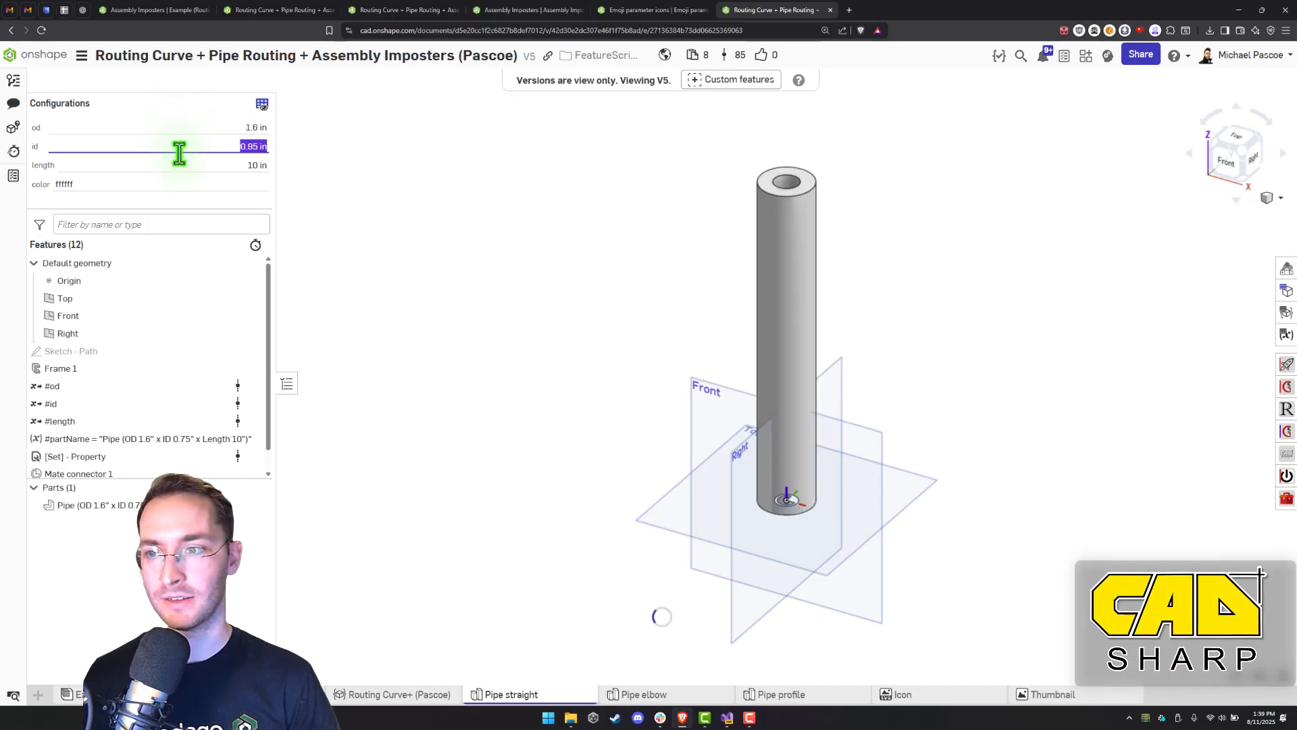
left_click(179, 162)
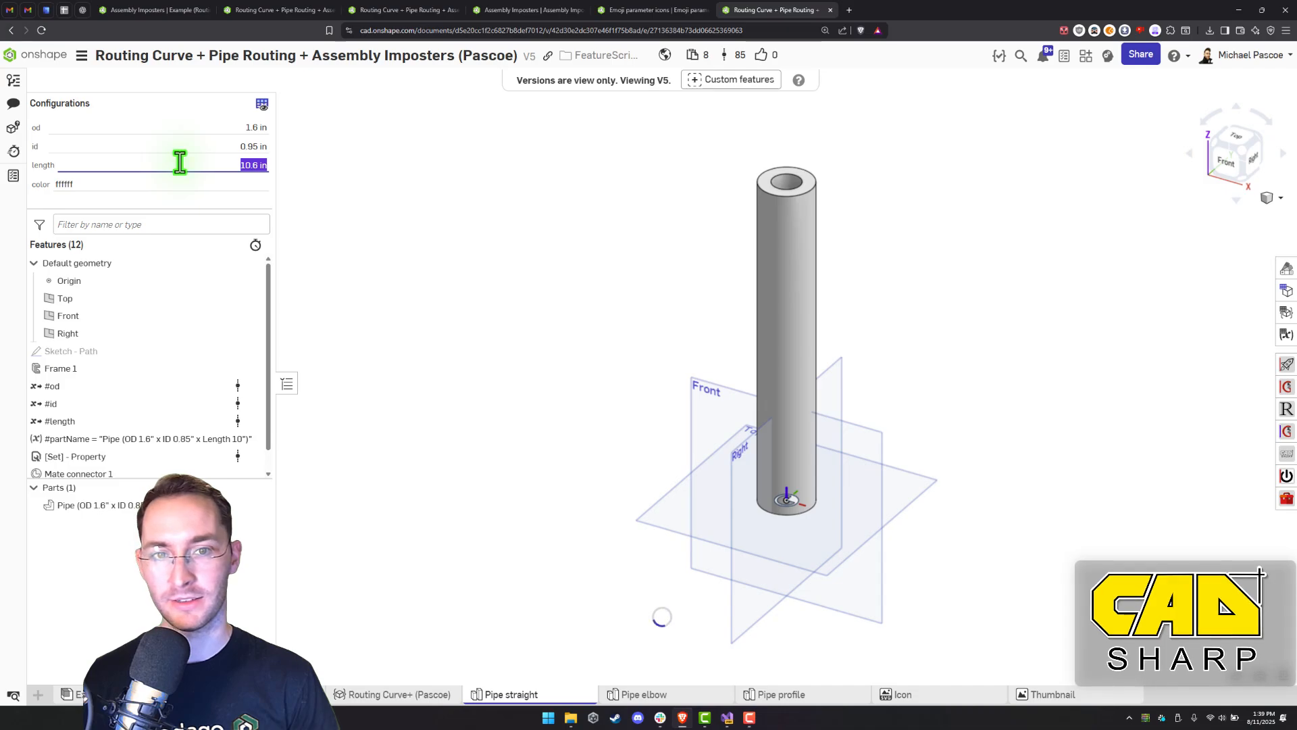
left_click(176, 184)
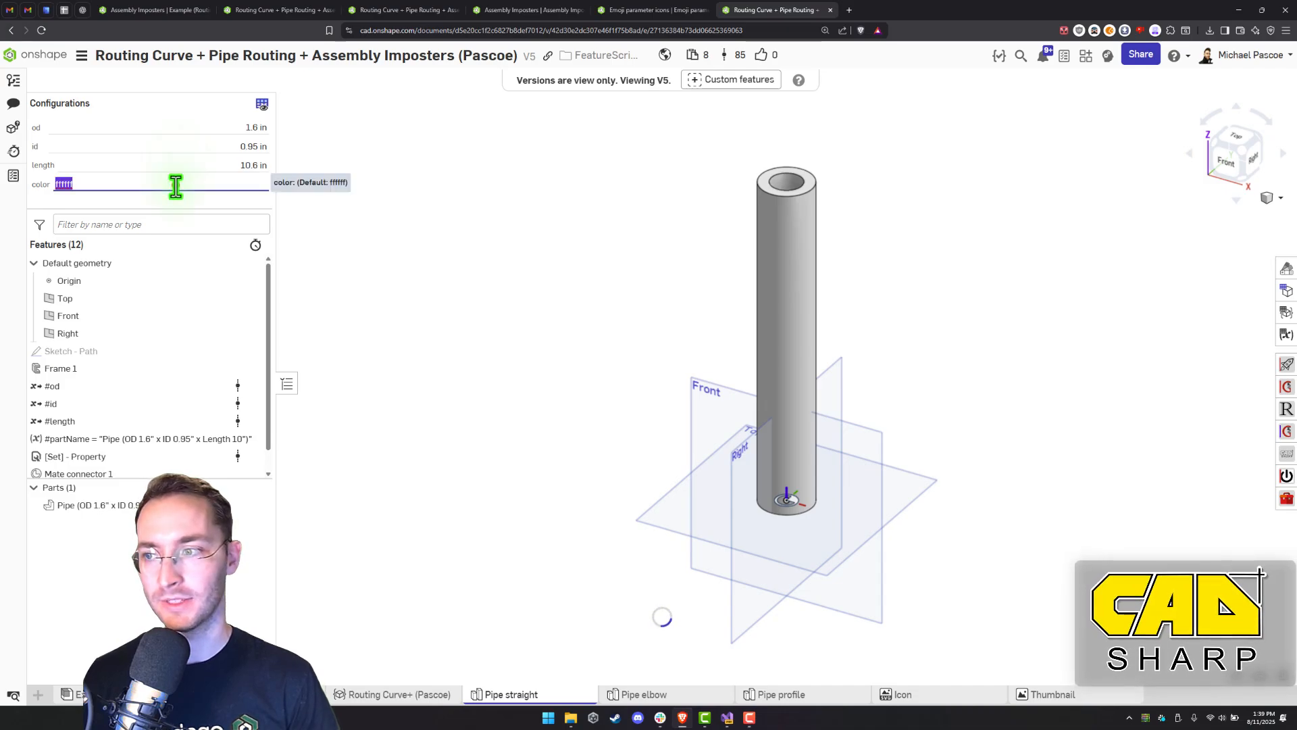
left_click(560, 465)
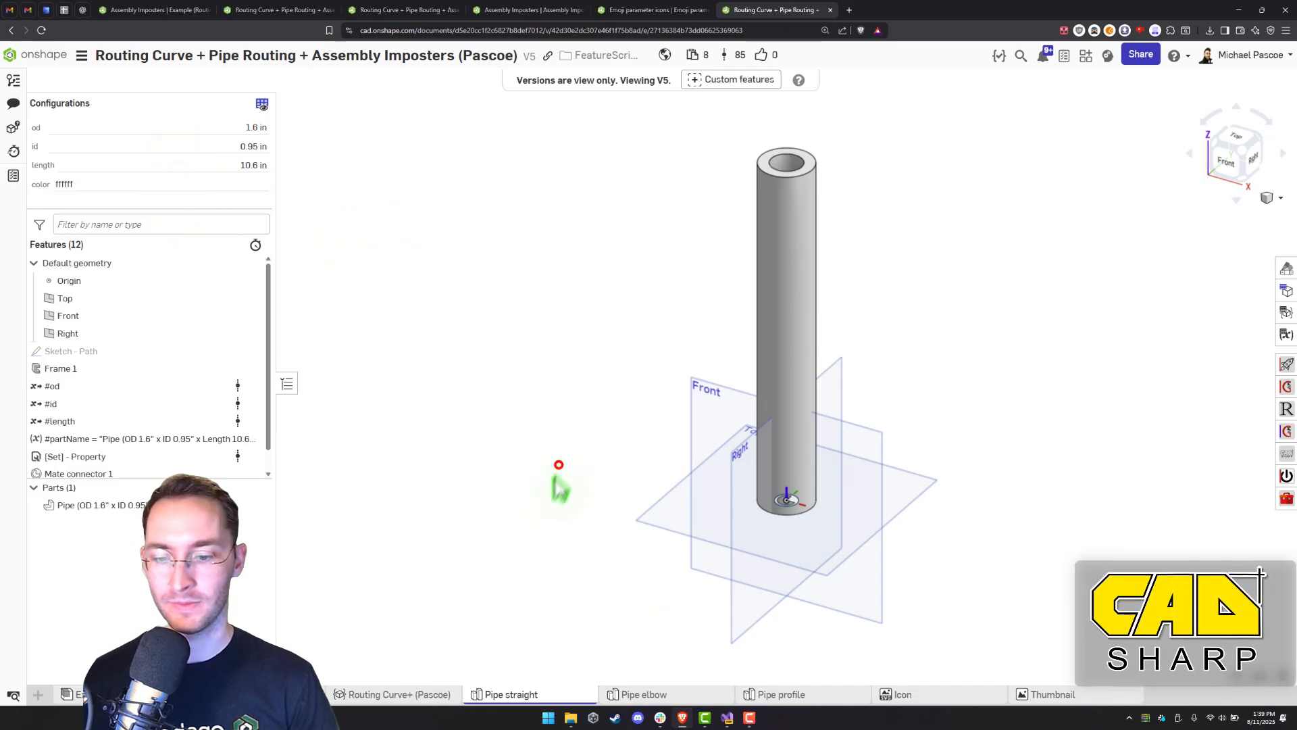
Open the Pipe elbow studio and configure the elbow with bend_angle 45 deg and bend_radius 3 in
left_click(638, 695)
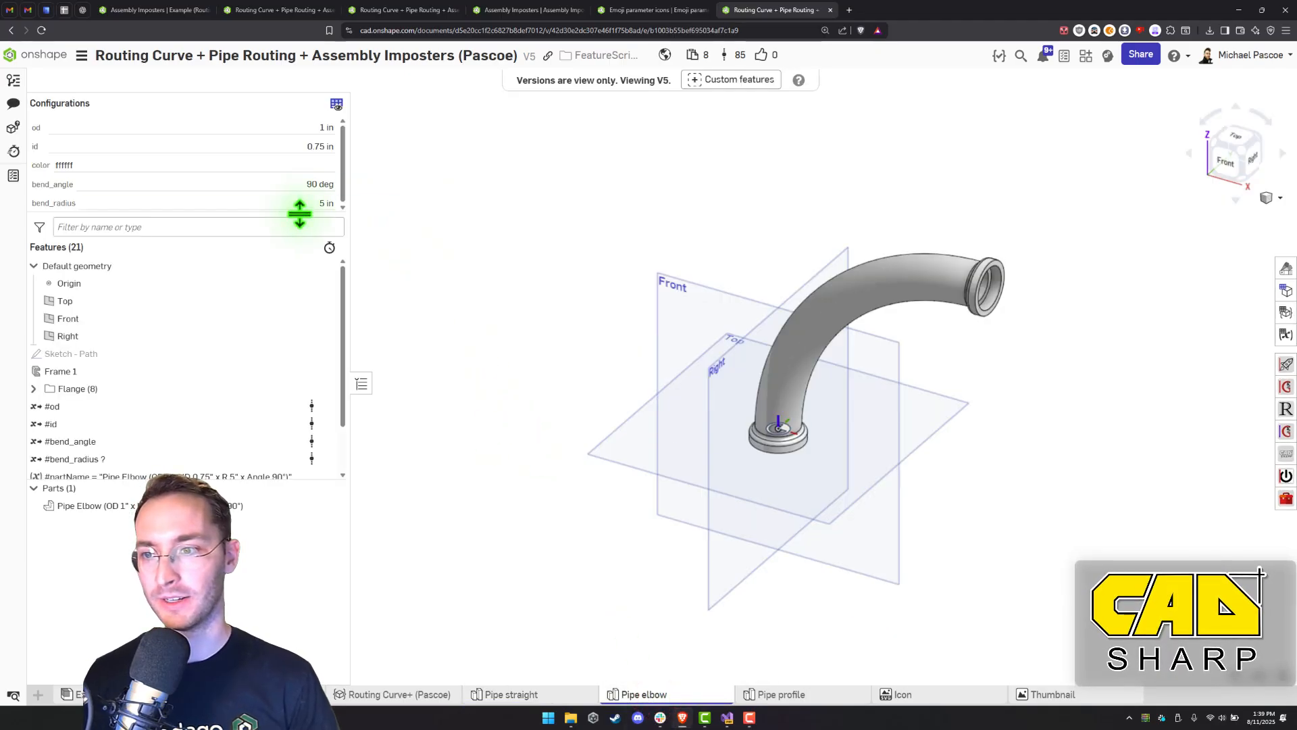
left_click_drag(300, 214, 299, 257)
left_click(108, 164)
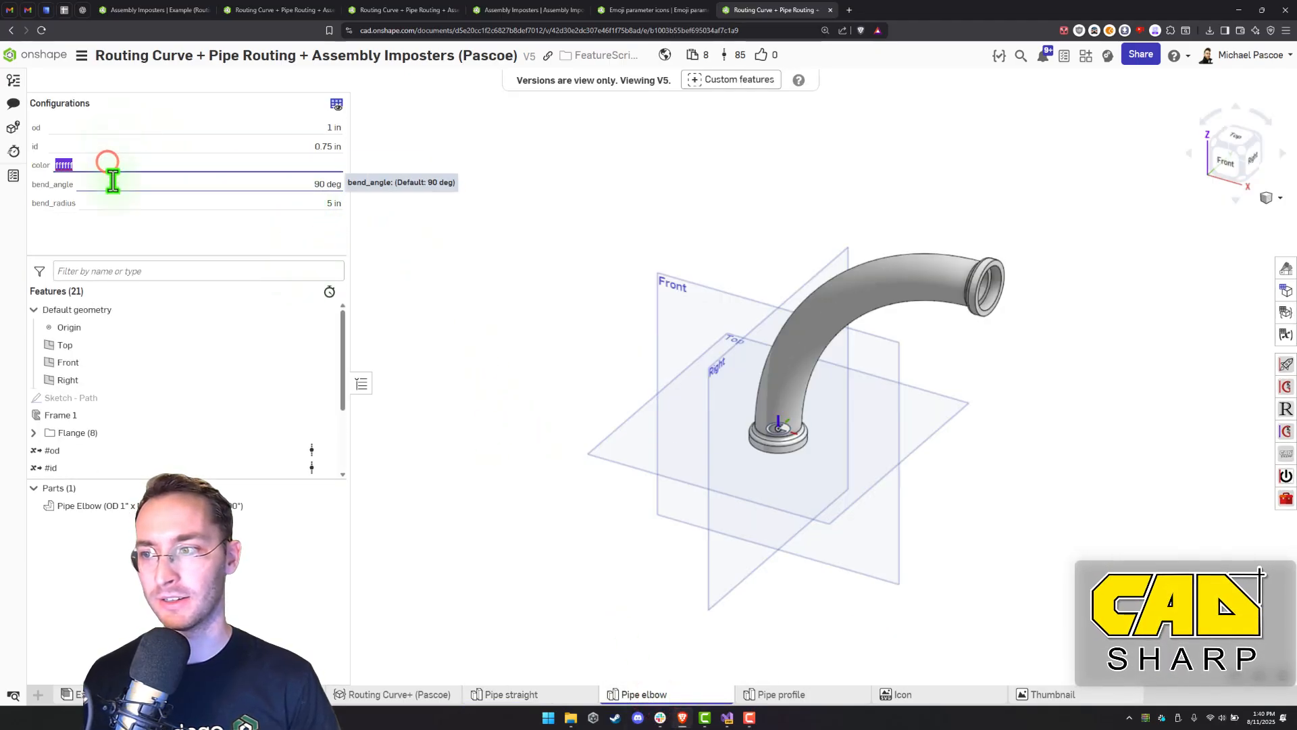
left_click(115, 182)
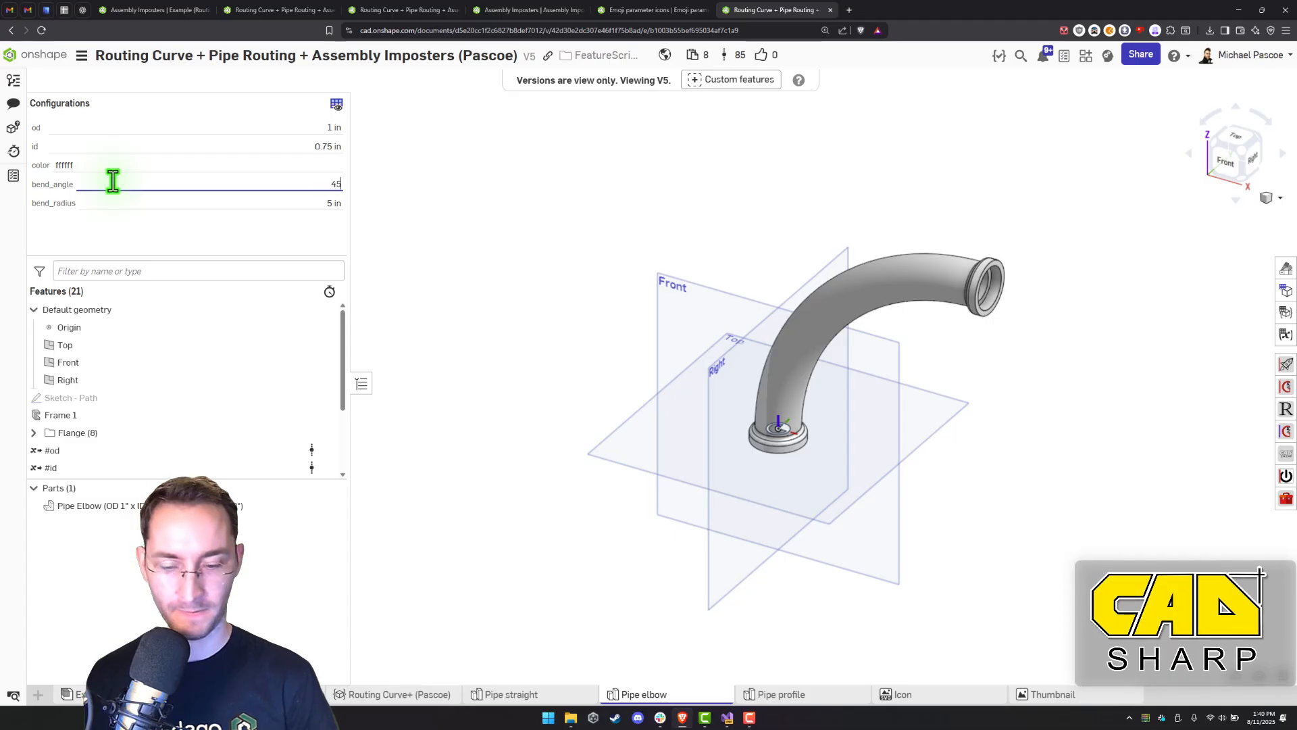
left_click(225, 203)
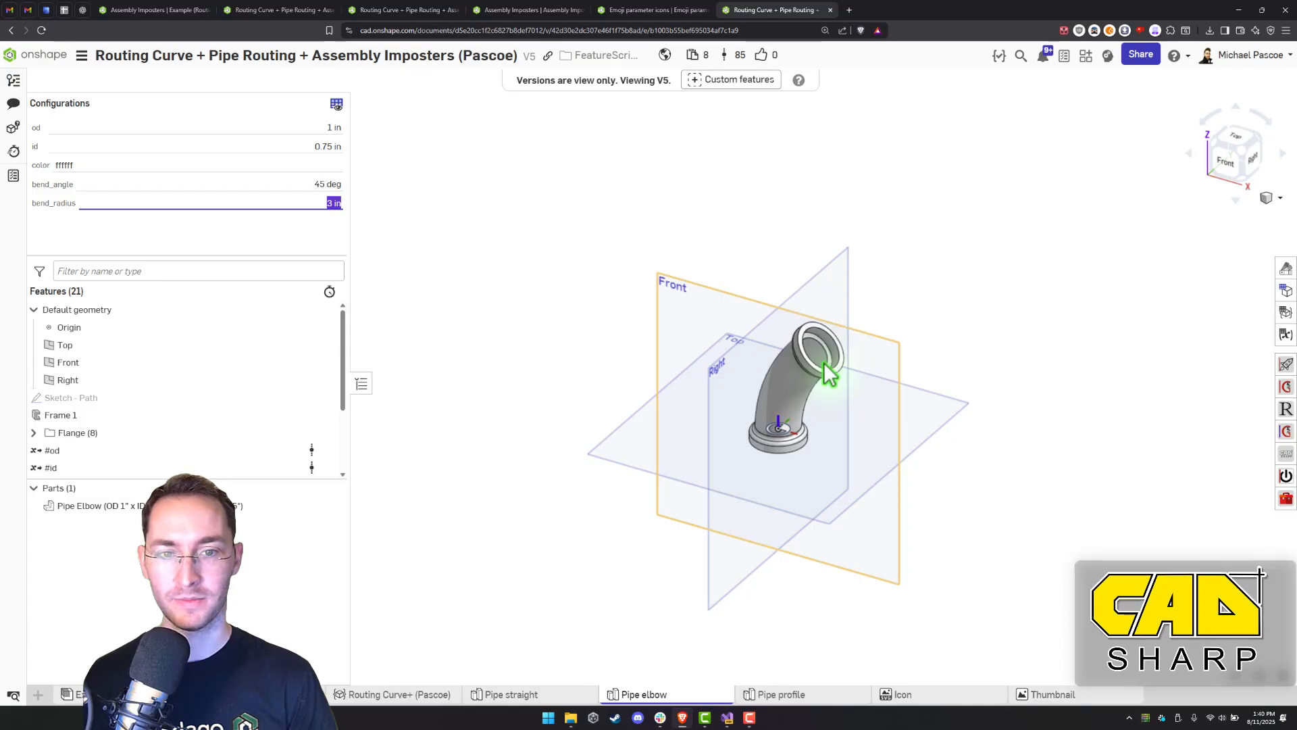
left_click(596, 200)
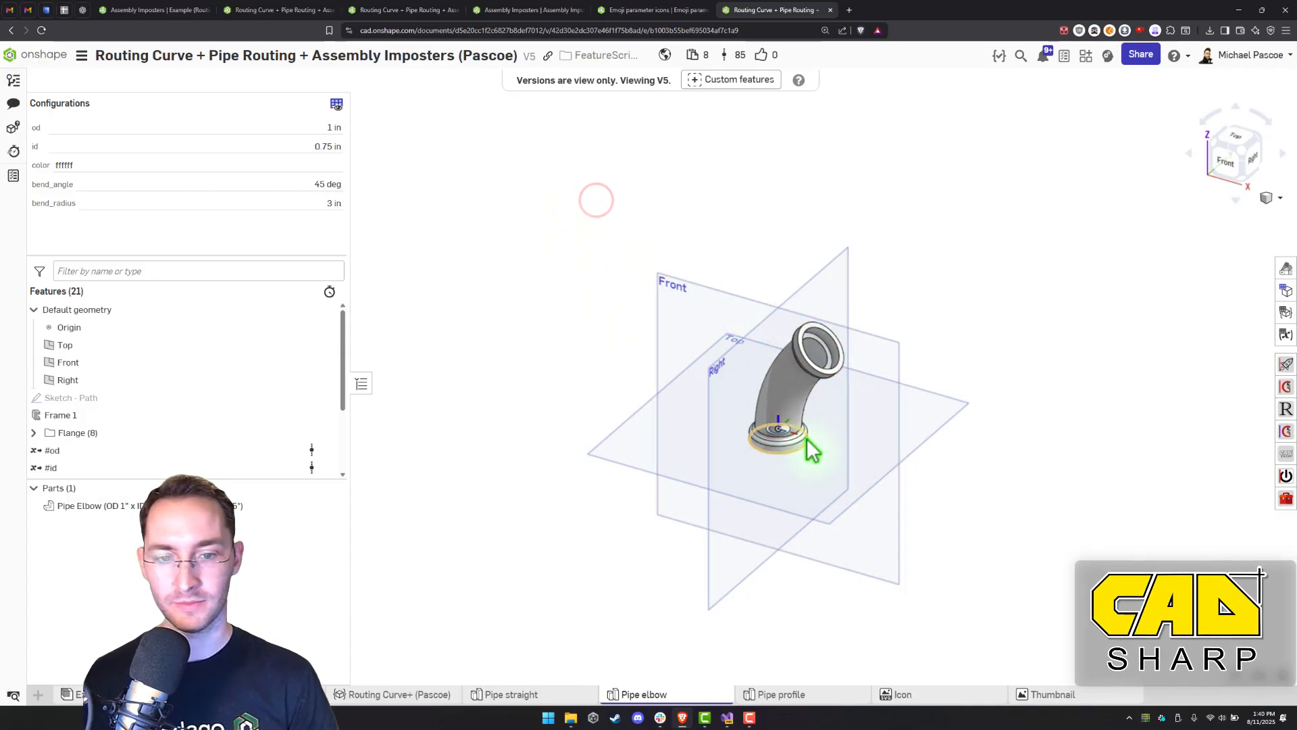
Examine the configured elbow's body and flanged ends from above, below and the side
scroll(796, 443, "up", 5)
mouse_move(737, 427)
right_mouse_down()
mouse_move(698, 434)
mouse_move(721, 392)
mouse_move(718, 440)
right_mouse_up()
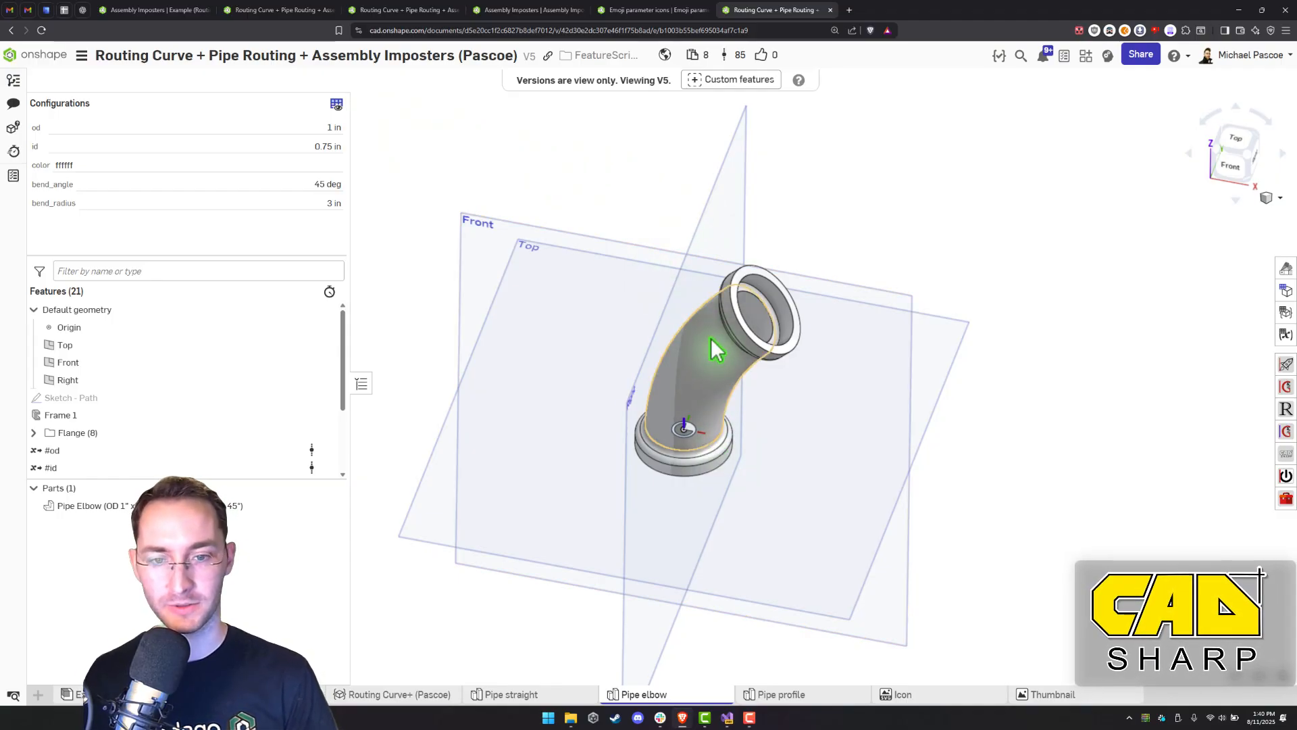
mouse_move(717, 363)
right_mouse_down()
mouse_move(698, 324)
mouse_move(706, 295)
mouse_move(721, 365)
right_mouse_up()
scroll(680, 446, "up", 5)
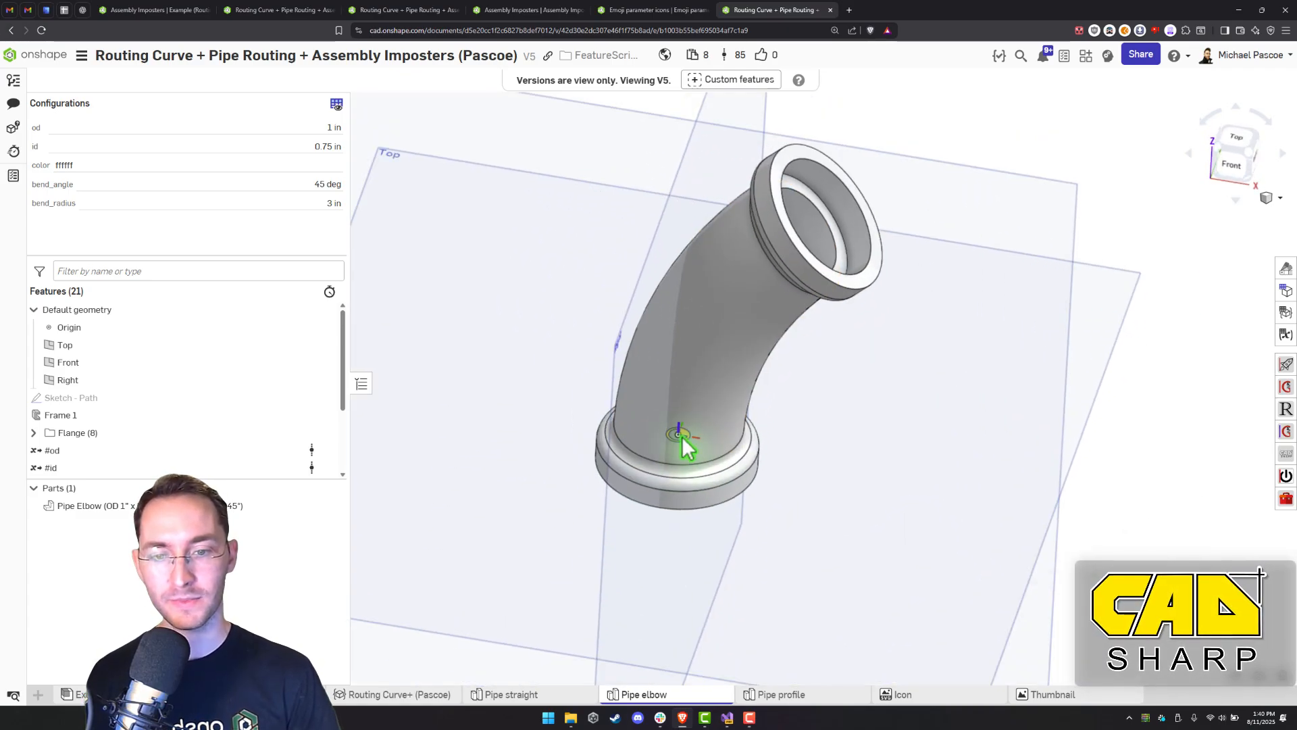
right_click_drag(689, 428, 688, 364)
scroll(676, 514, "up", 3)
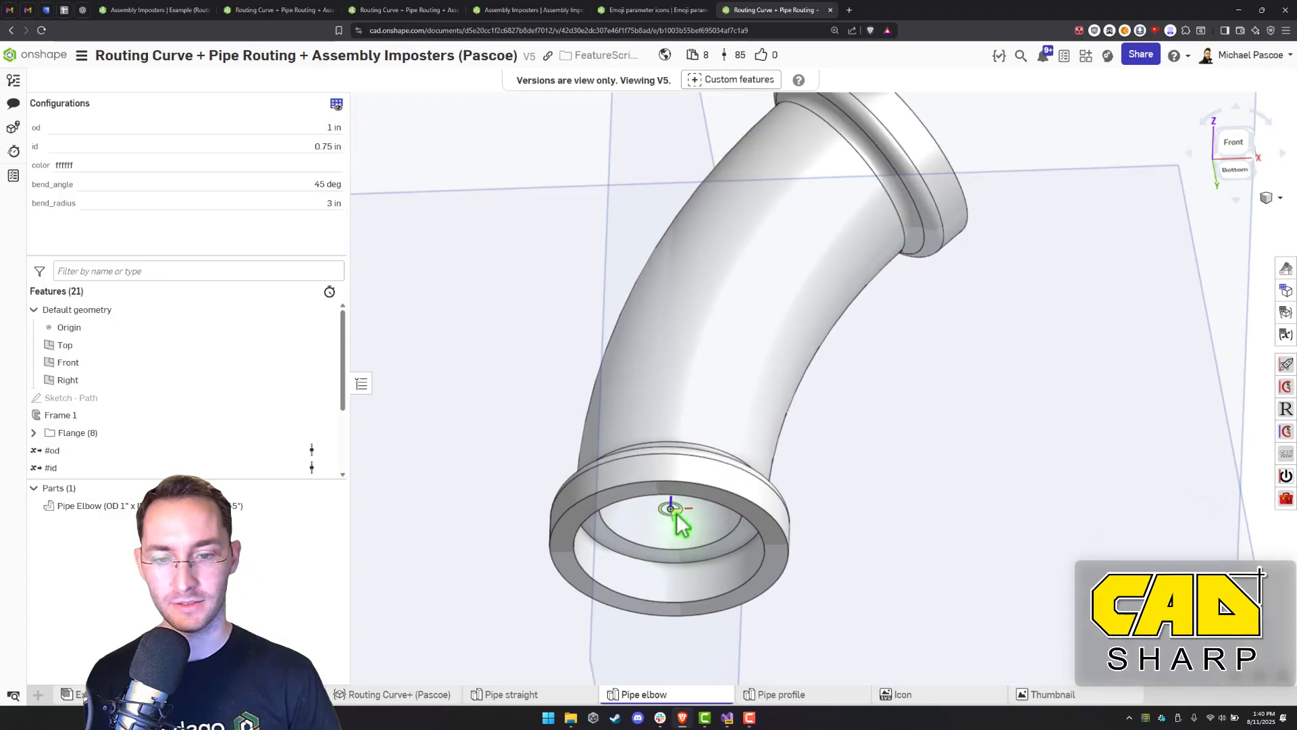
right_click_drag(678, 511, 715, 469)
scroll(686, 513, "down", 4)
scroll(698, 559, "up", 3)
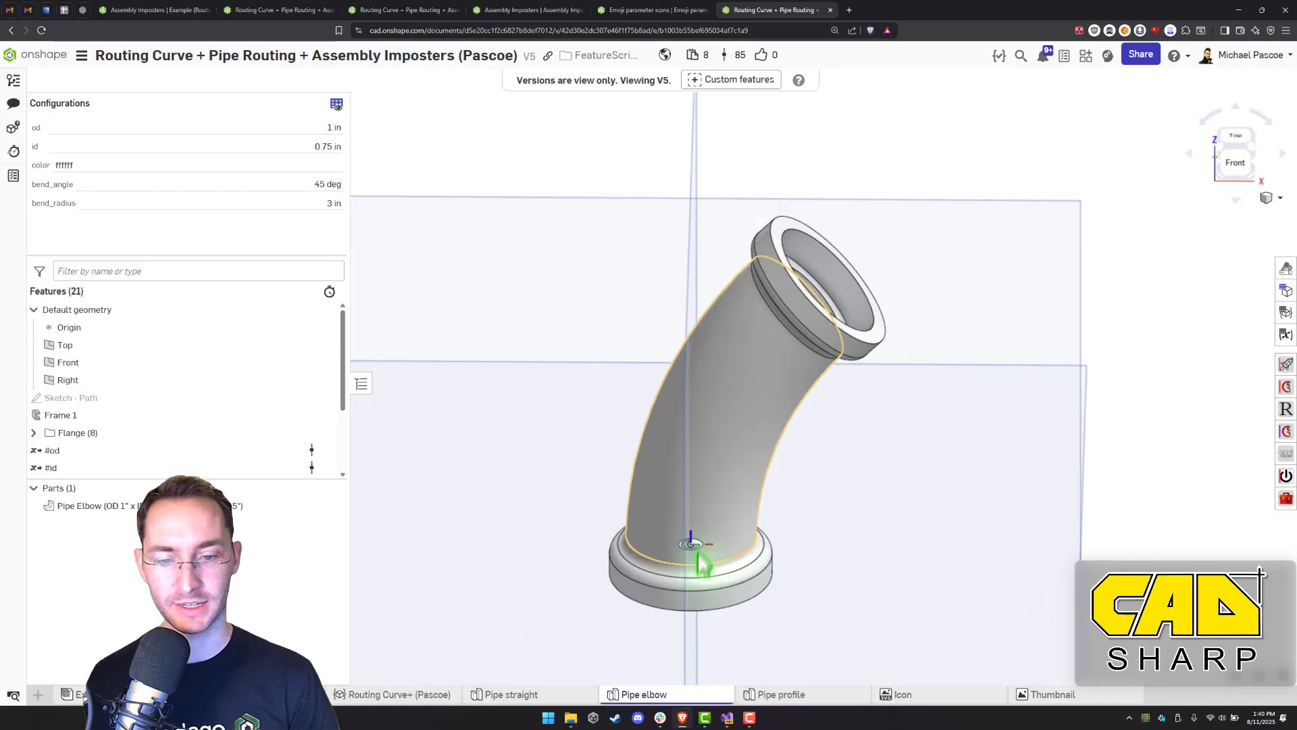
scroll(691, 502, "down", 3)
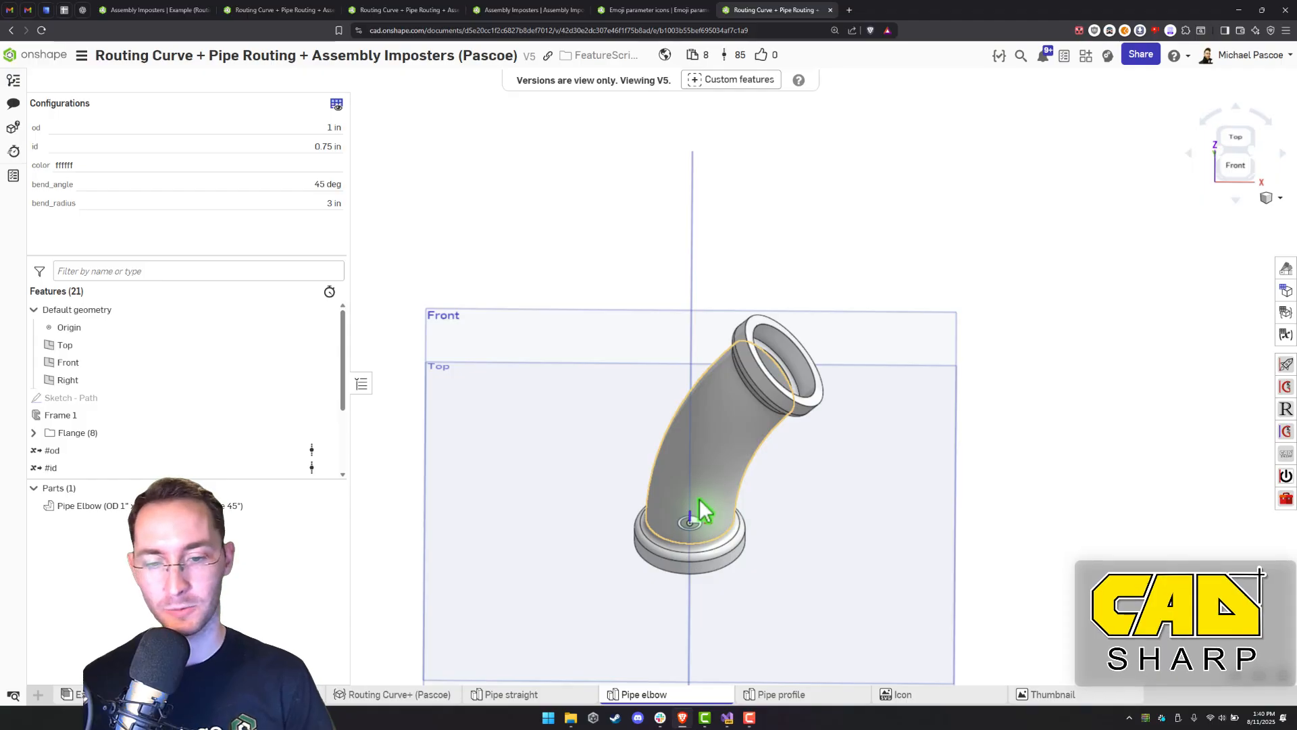
right_click_drag(679, 466, 718, 473)
left_click(1008, 431)
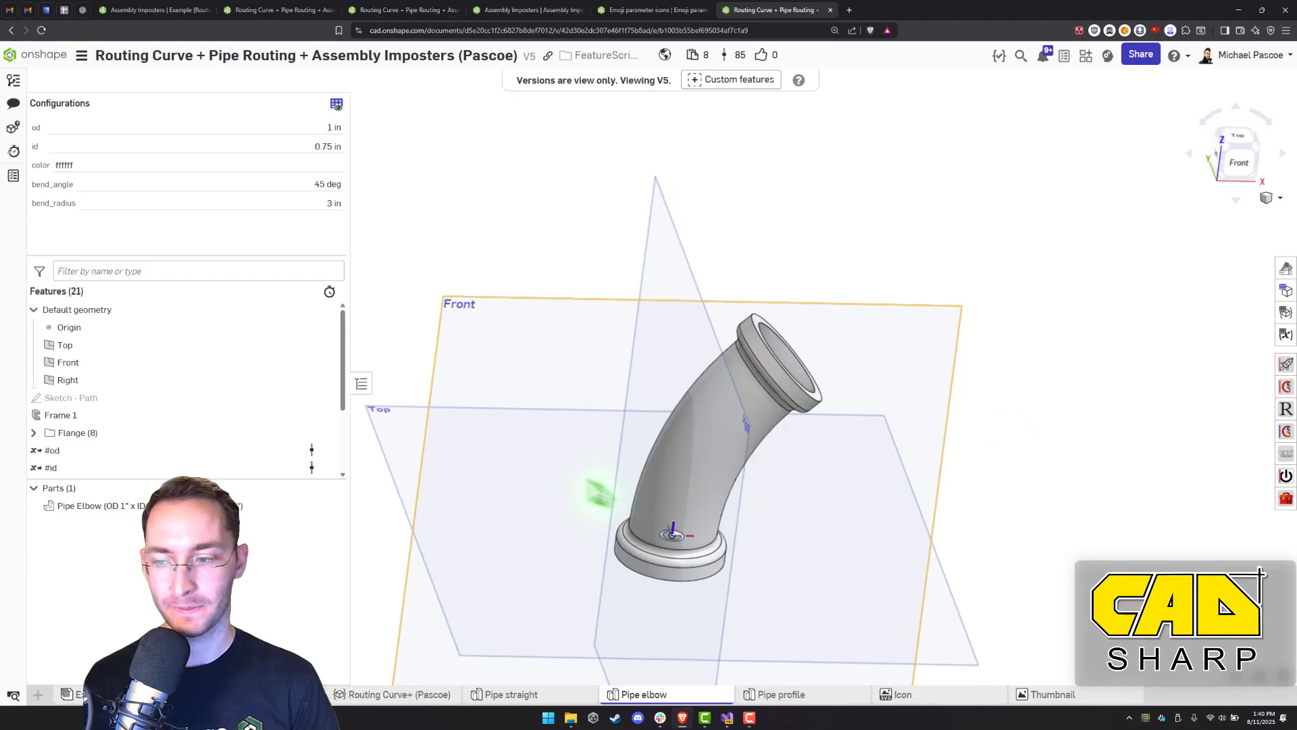
Select the mate connector at the base of the elbow and examine its placement and orientation
left_click(460, 263)
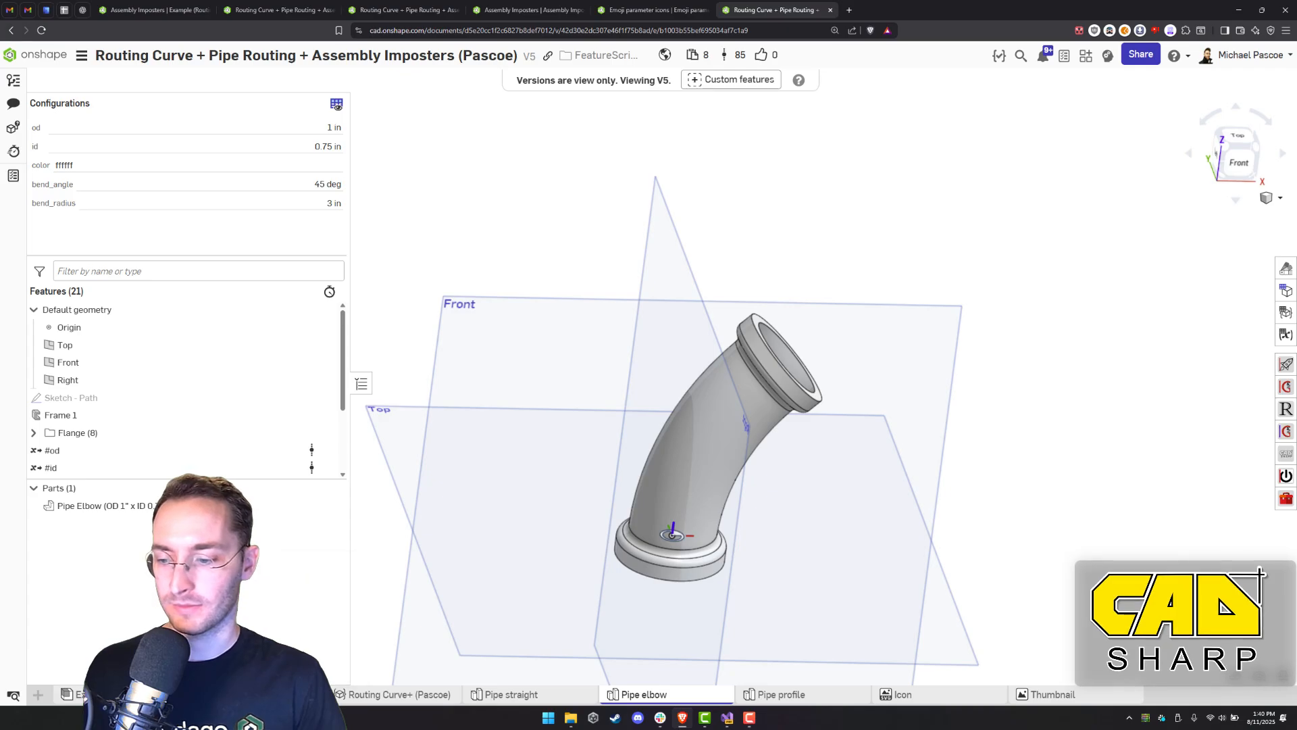
right_click_drag(689, 521, 689, 531)
scroll(690, 530, "up", 3)
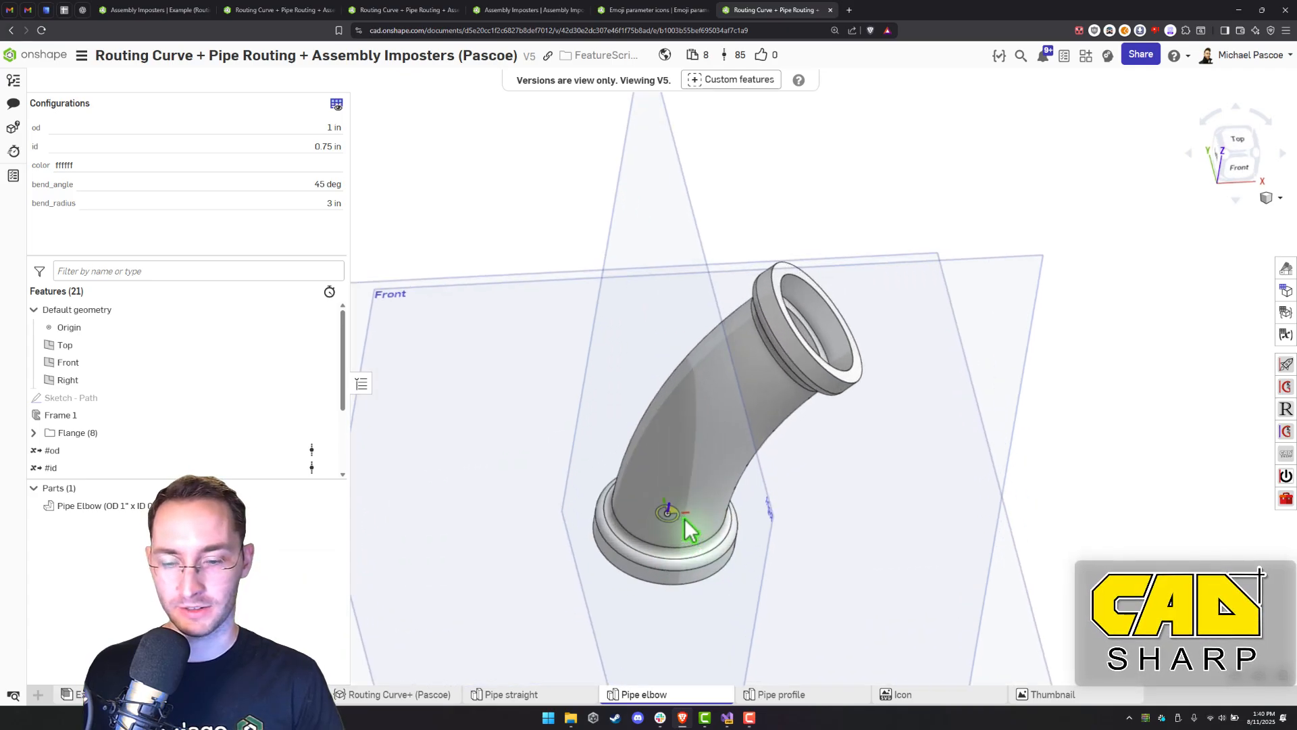
left_click(664, 508)
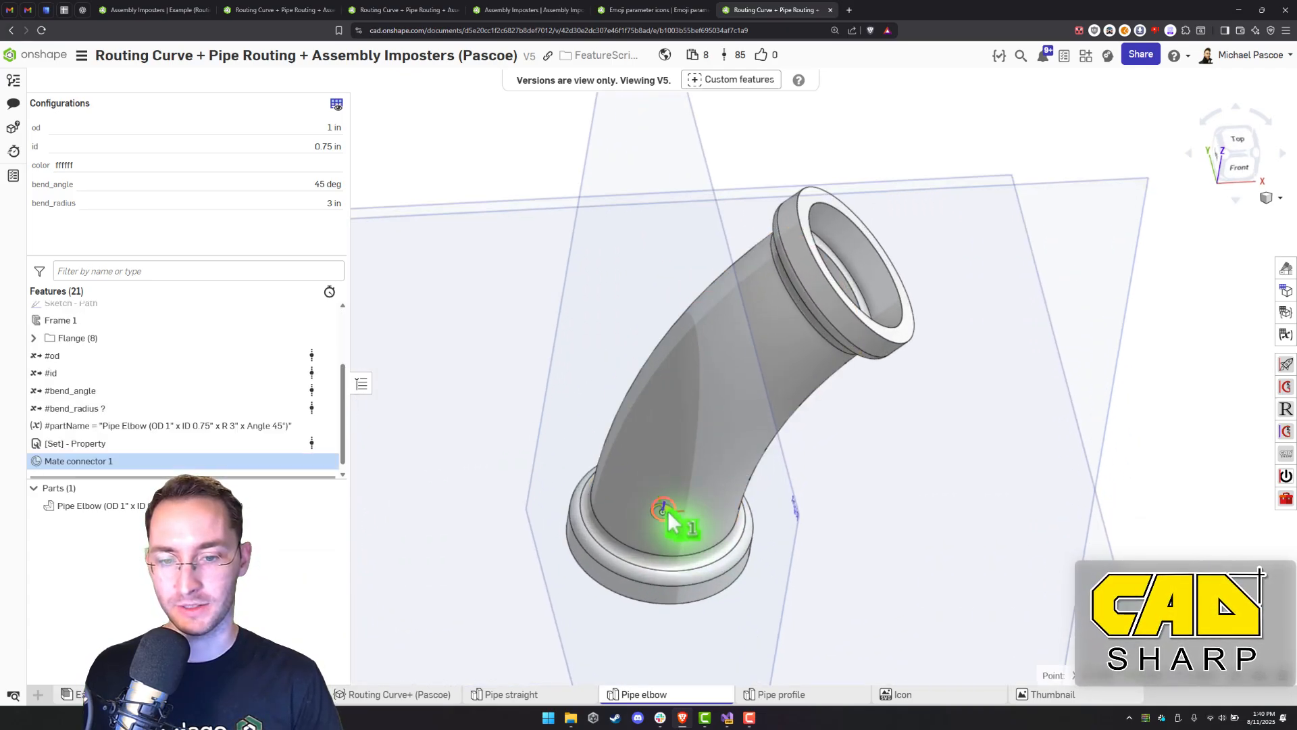
mouse_move(647, 504)
right_mouse_down()
mouse_move(675, 463)
mouse_move(660, 513)
mouse_move(635, 534)
mouse_move(655, 516)
right_mouse_up()
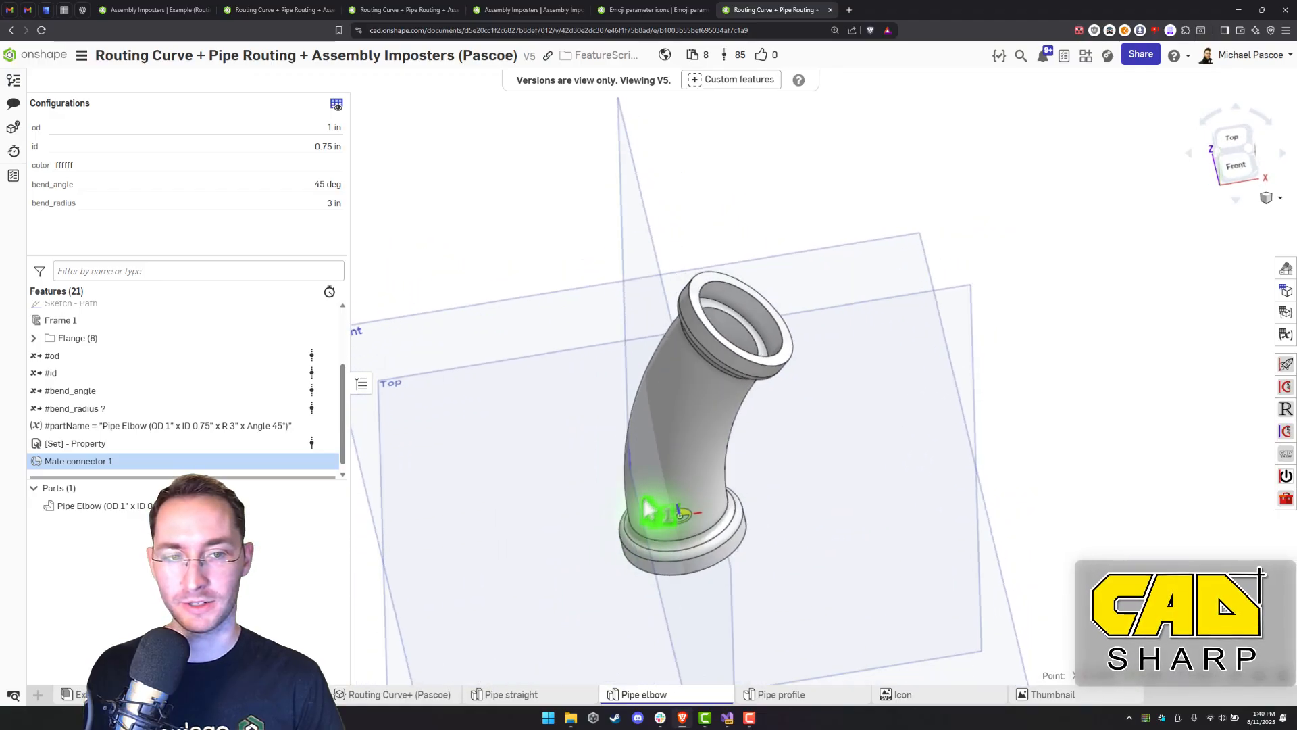
left_click(1001, 397)
right_click_drag(718, 434, 718, 521)
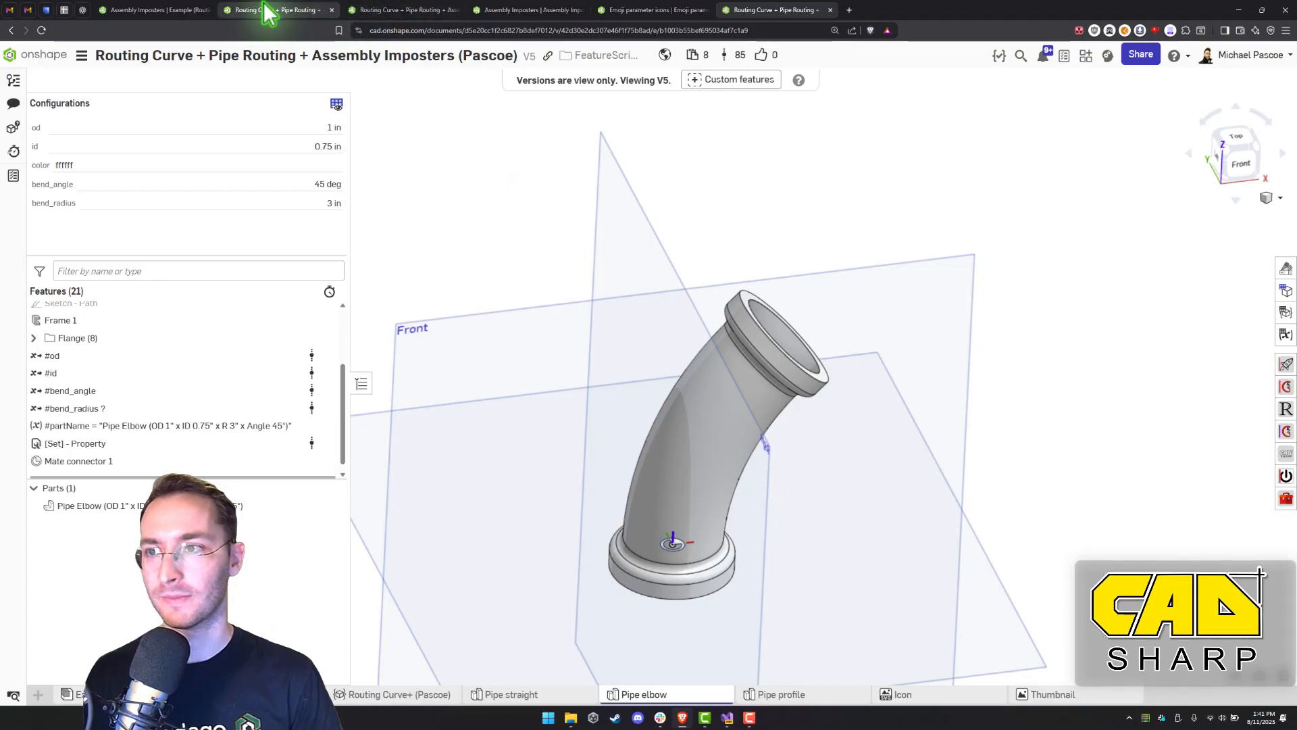
Return to the Assembly Imposters document, open the example part studio with the frame-based pipes and close the CADSharp Toolbox
left_click(152, 9)
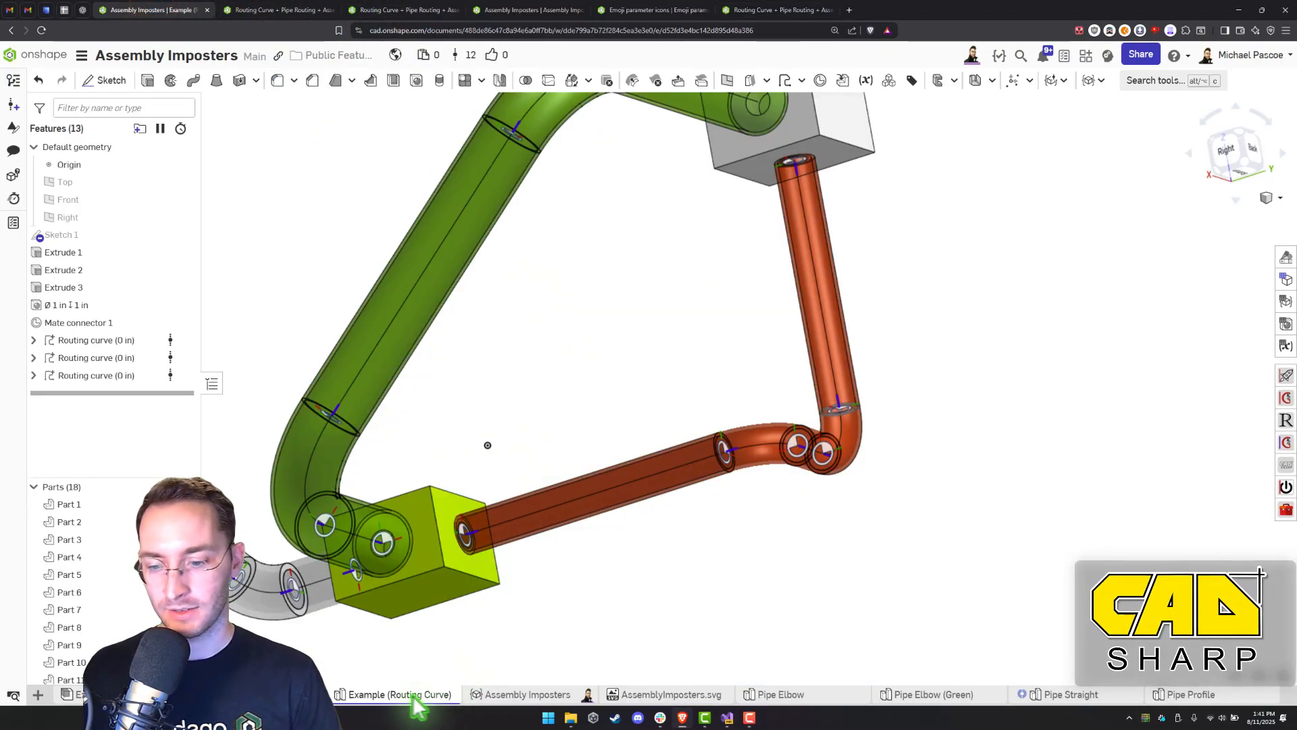
mouse_move(393, 698)
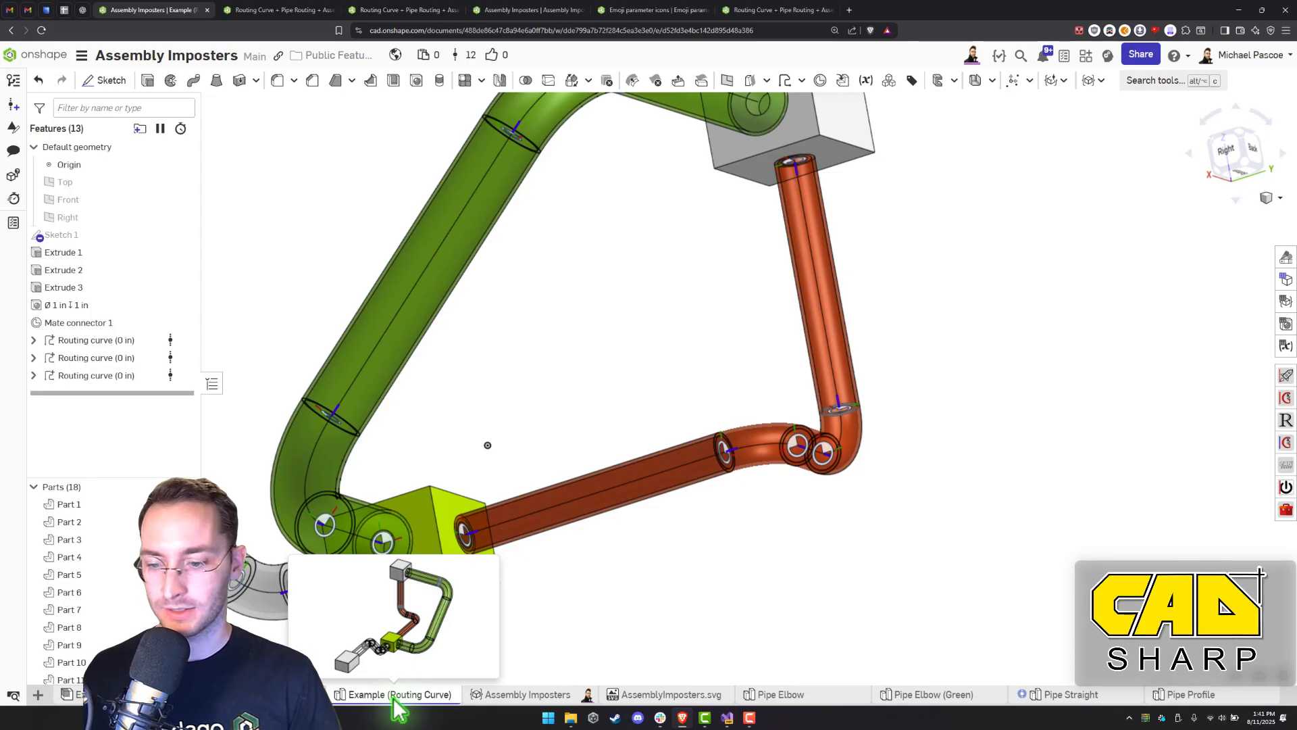
right_click_drag(432, 500, 455, 377)
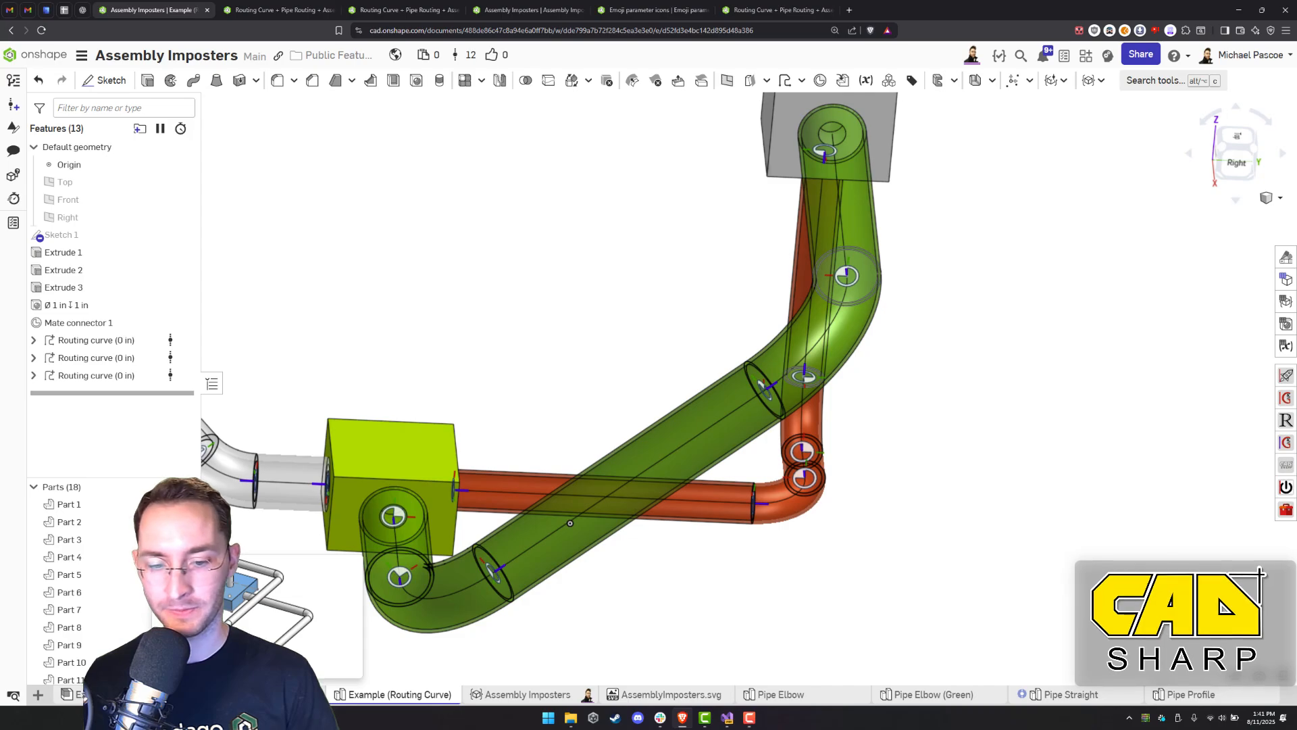
left_click(260, 695)
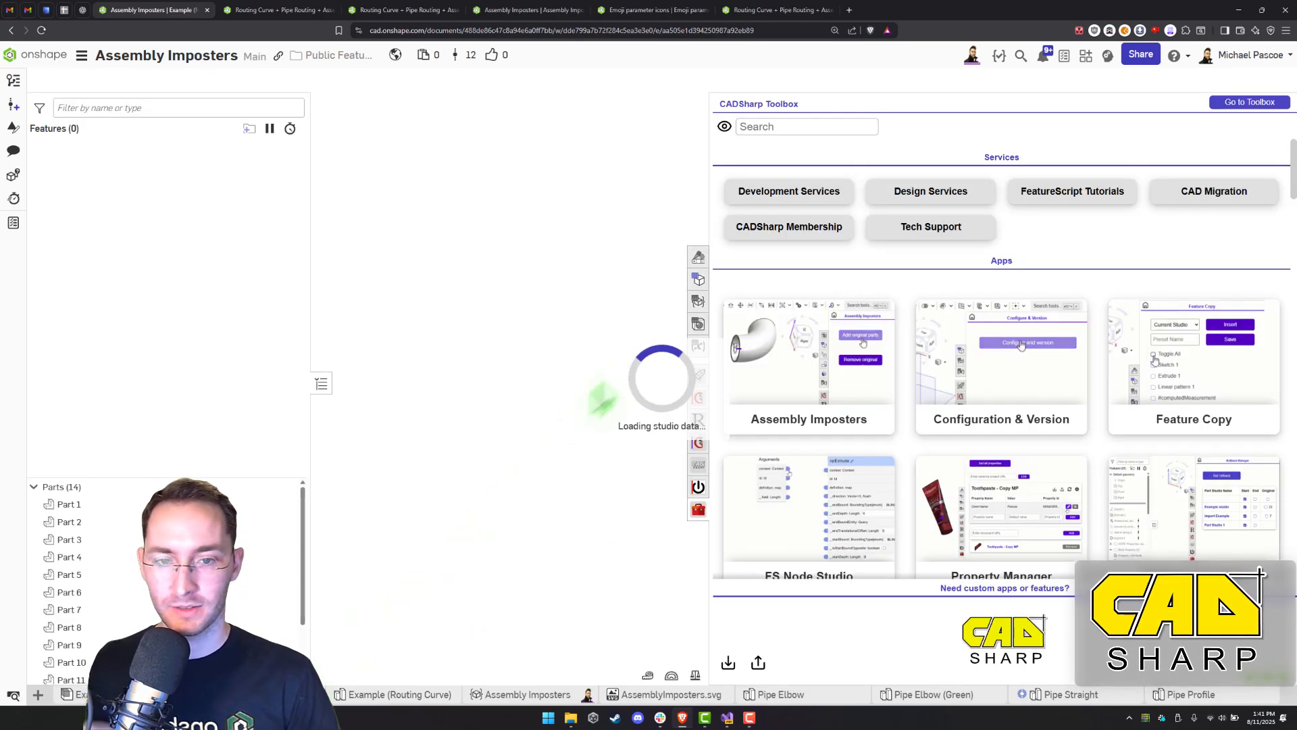
left_click(699, 510)
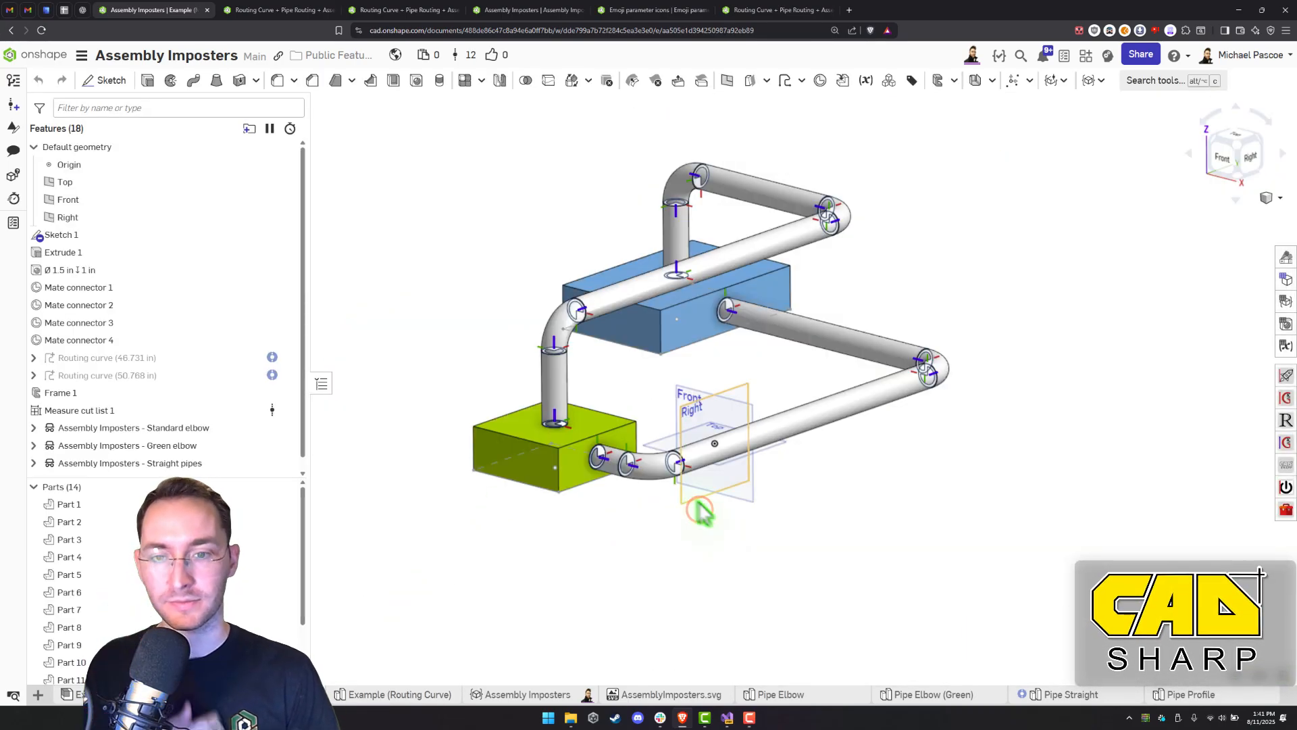
Examine the straight pipes and elbows routed between the green and blue blocks from several angles
right_click_drag(681, 362, 517, 467)
middle_click_drag(730, 371, 704, 342)
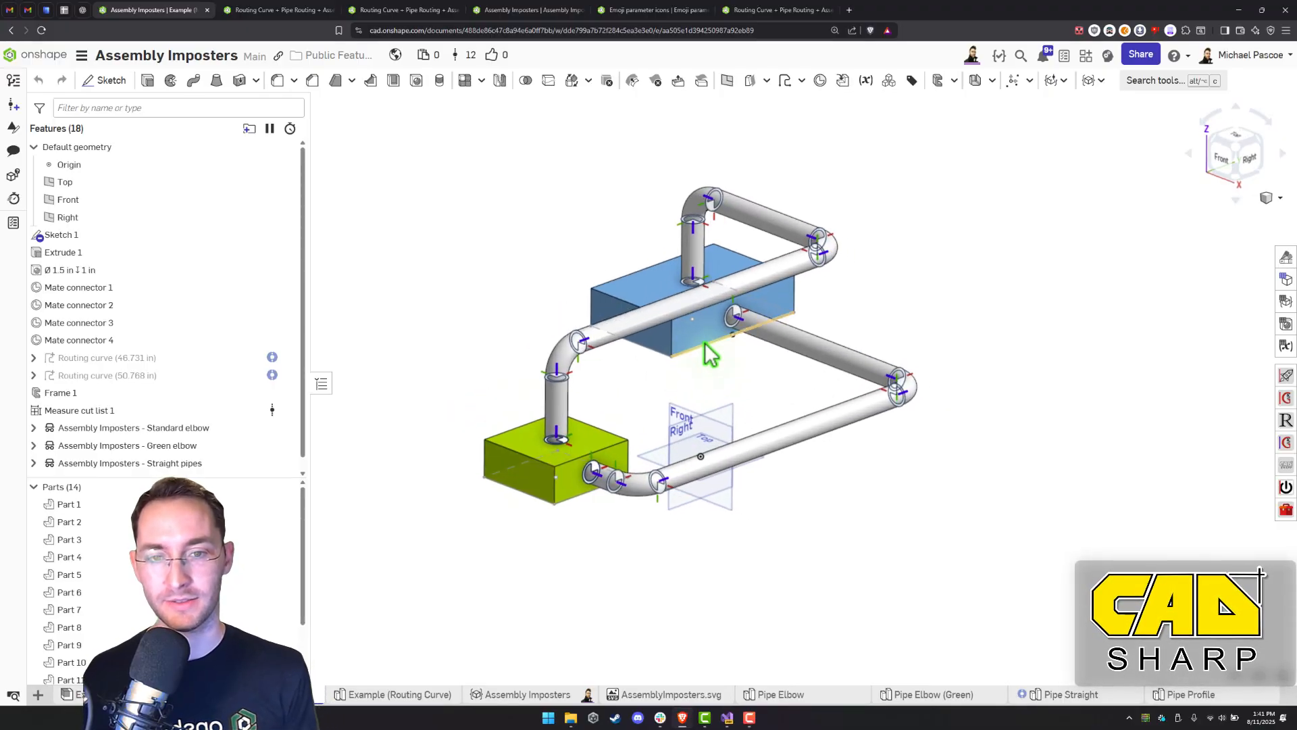
right_click_drag(696, 343, 636, 360)
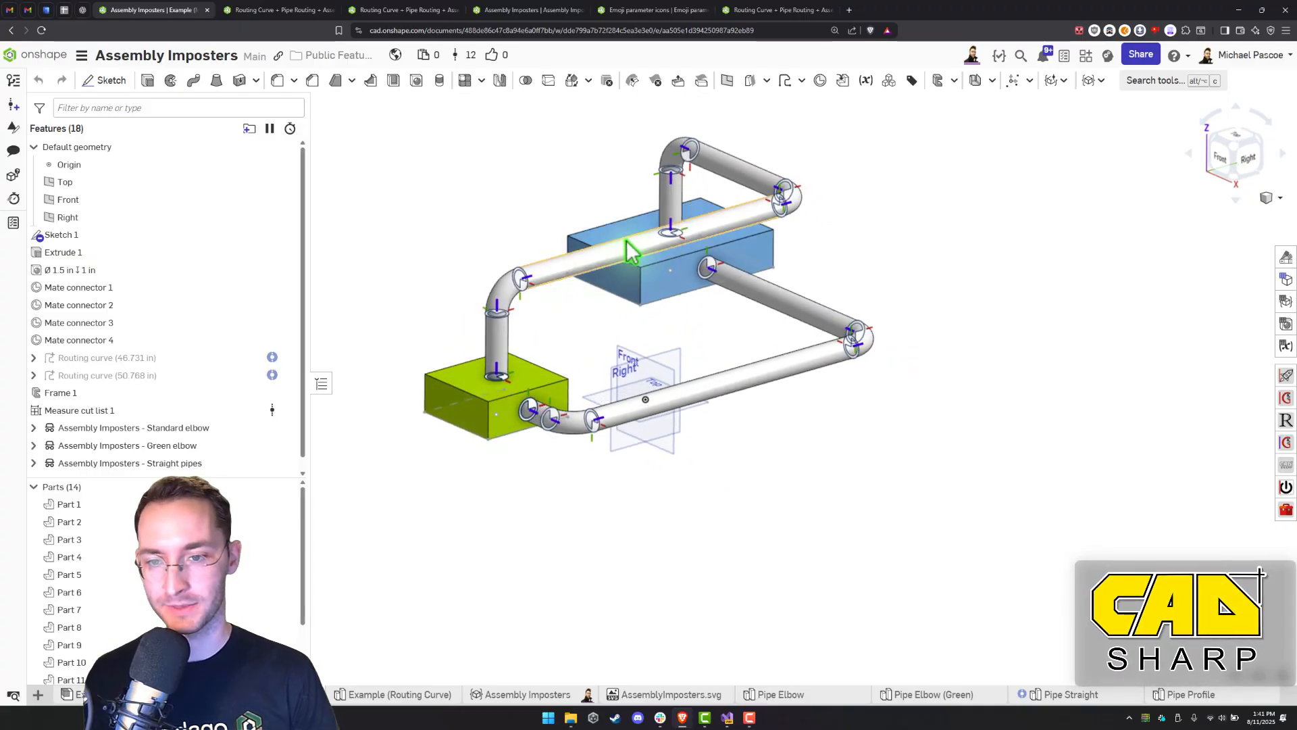
scroll(628, 251, "up", 3)
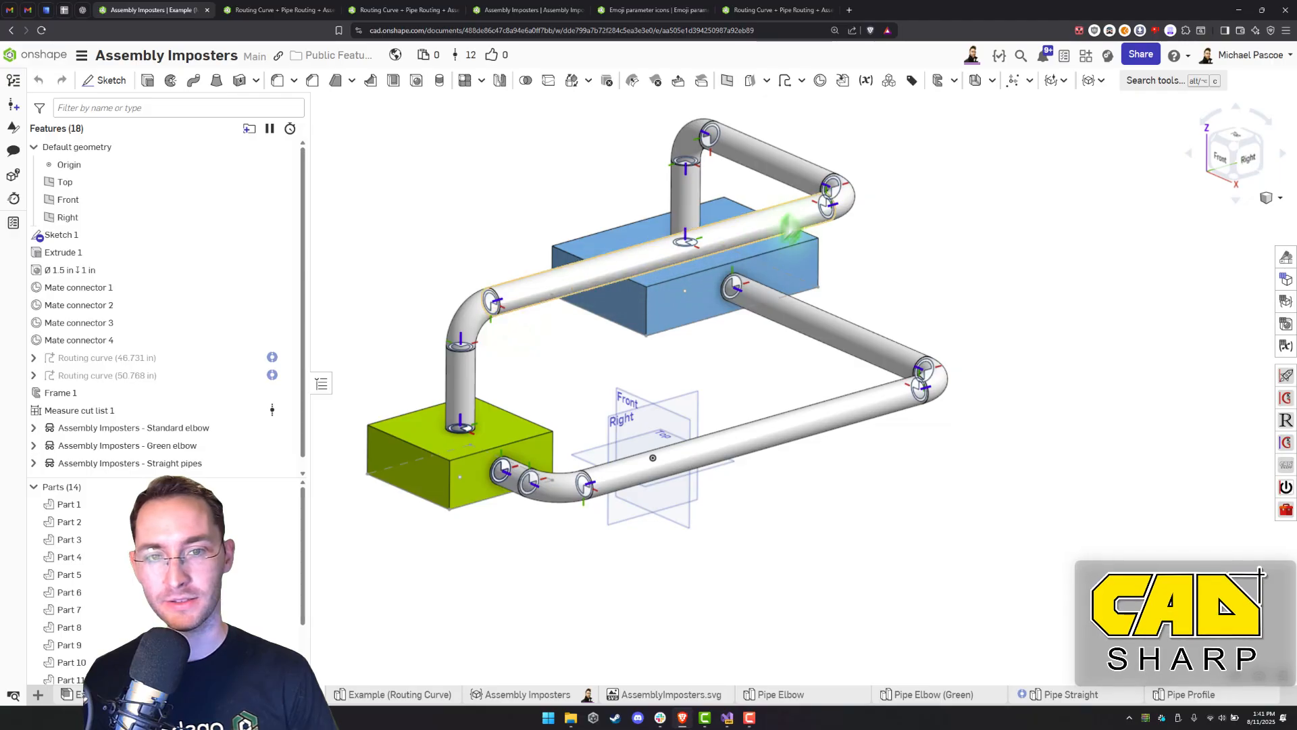
right_click_drag(654, 205, 678, 215)
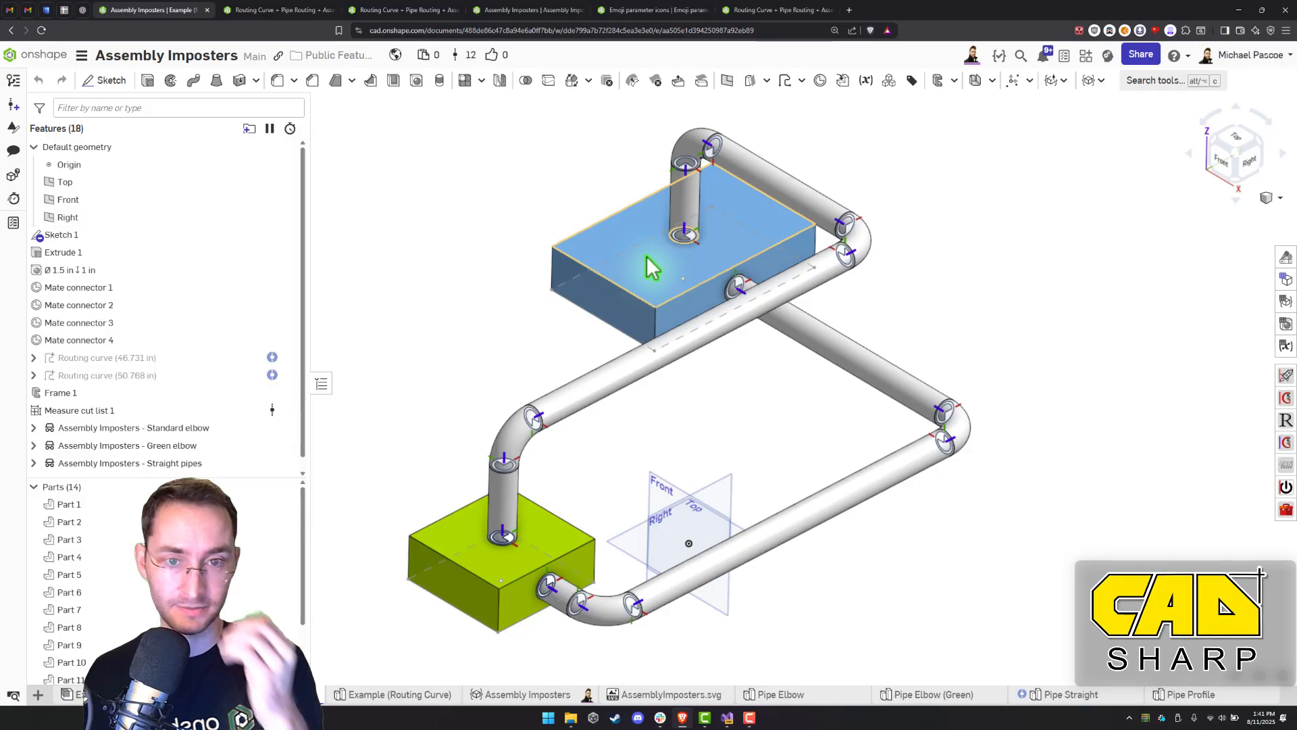
right_click_drag(647, 273, 628, 319)
scroll(497, 455, "up", 5)
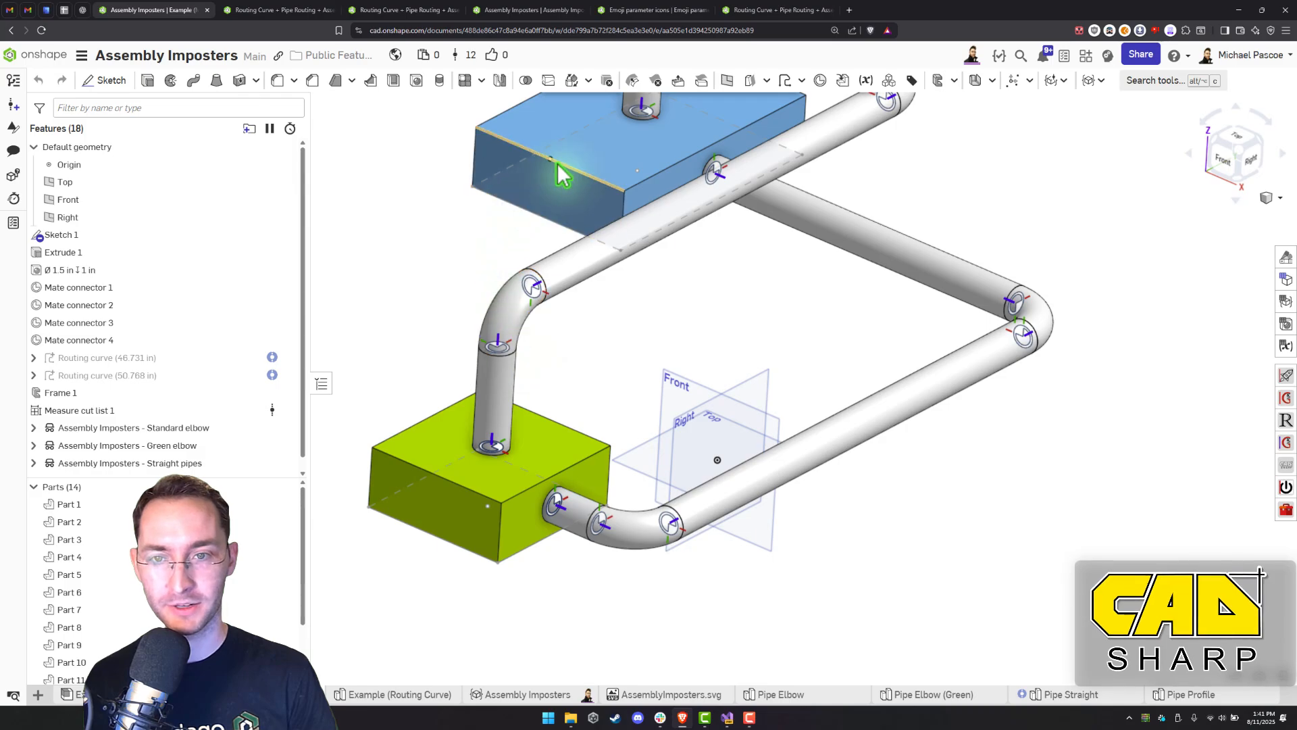
scroll(517, 318, "down", 2)
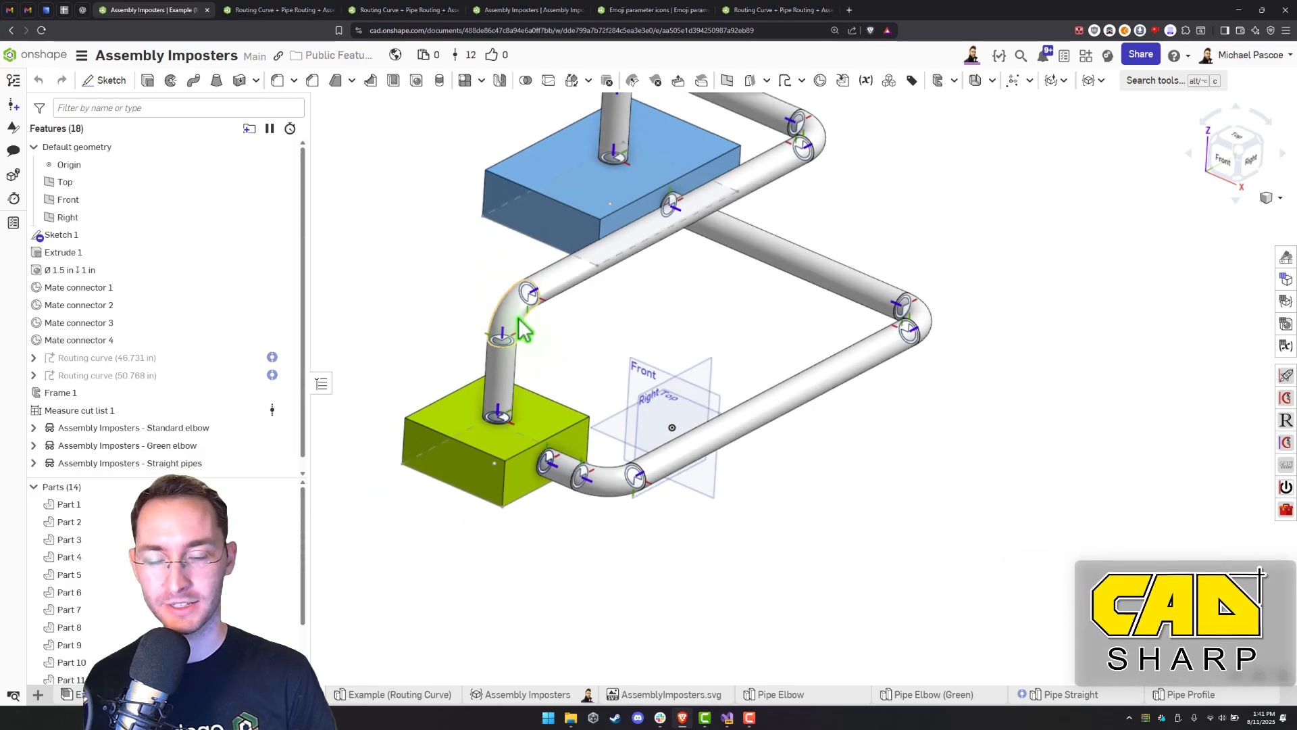
right_click_drag(517, 318, 617, 217)
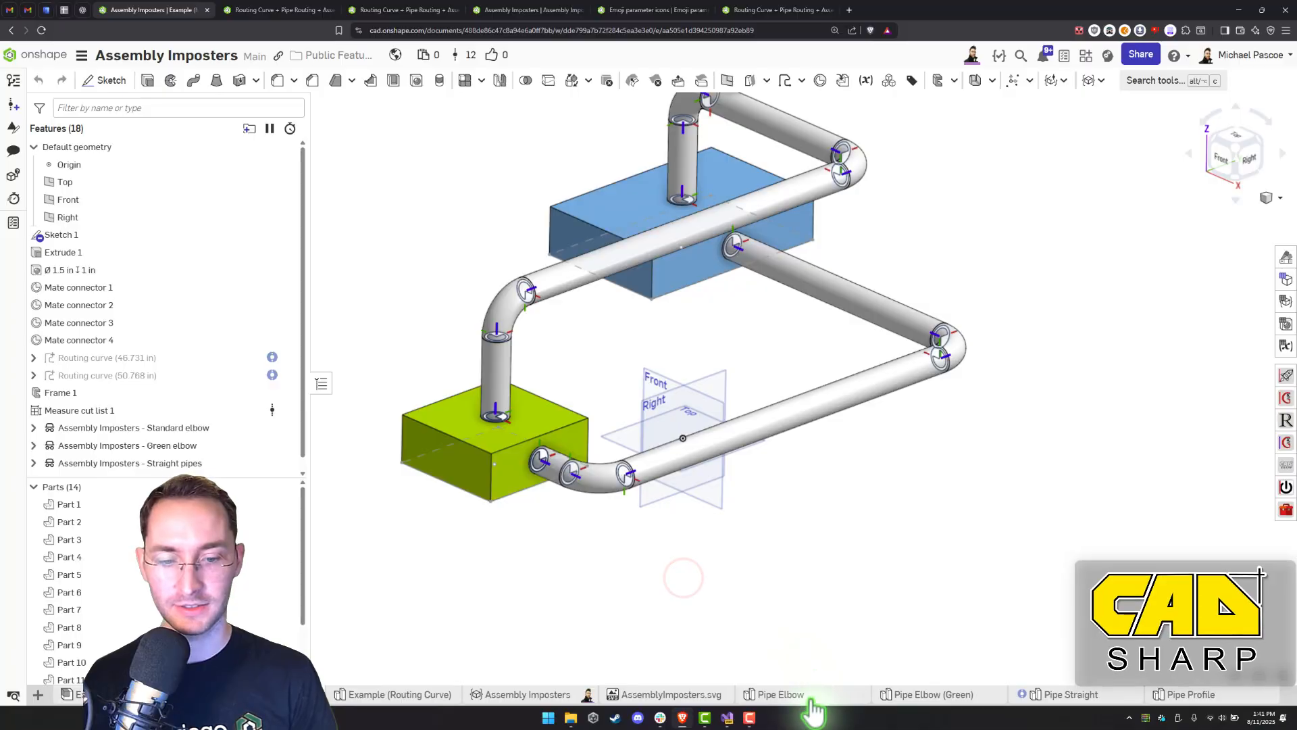
middle_click_drag(625, 347, 606, 382)
scroll(603, 372, "down", 2)
right_click_drag(603, 371, 607, 327)
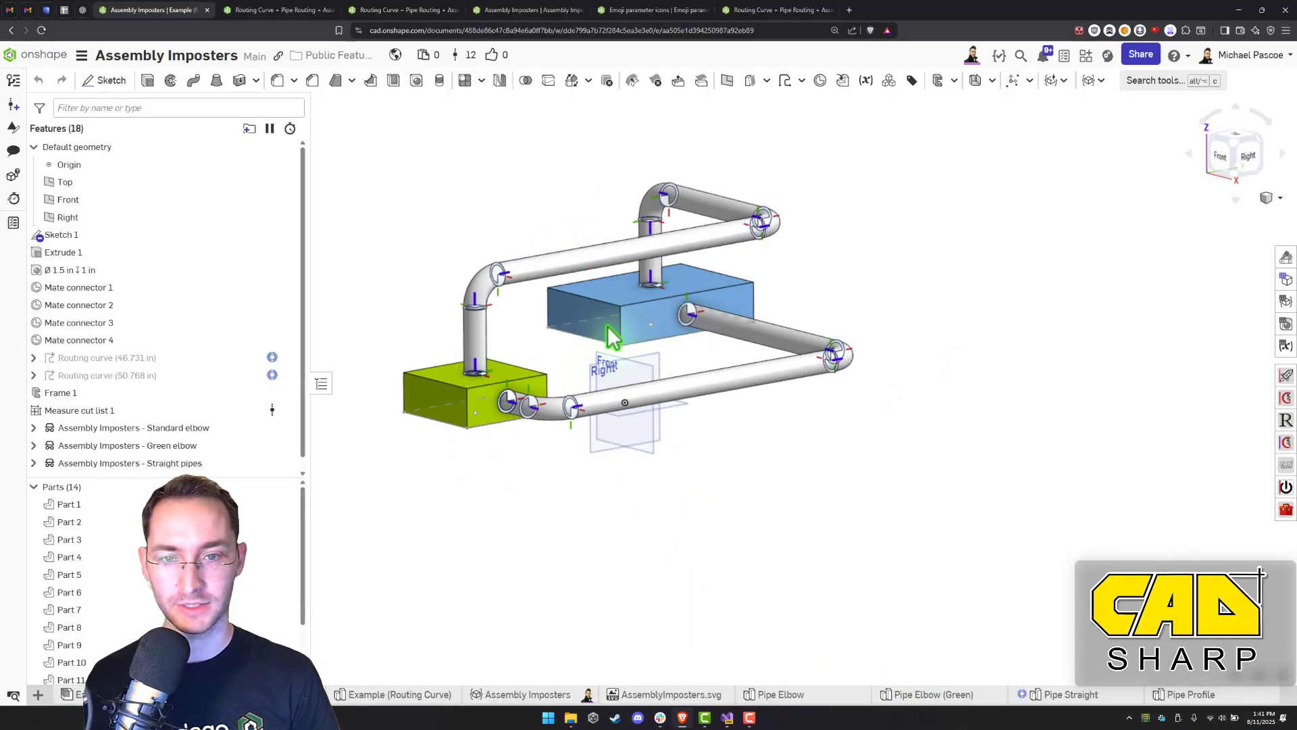
right_click_drag(662, 213, 591, 310)
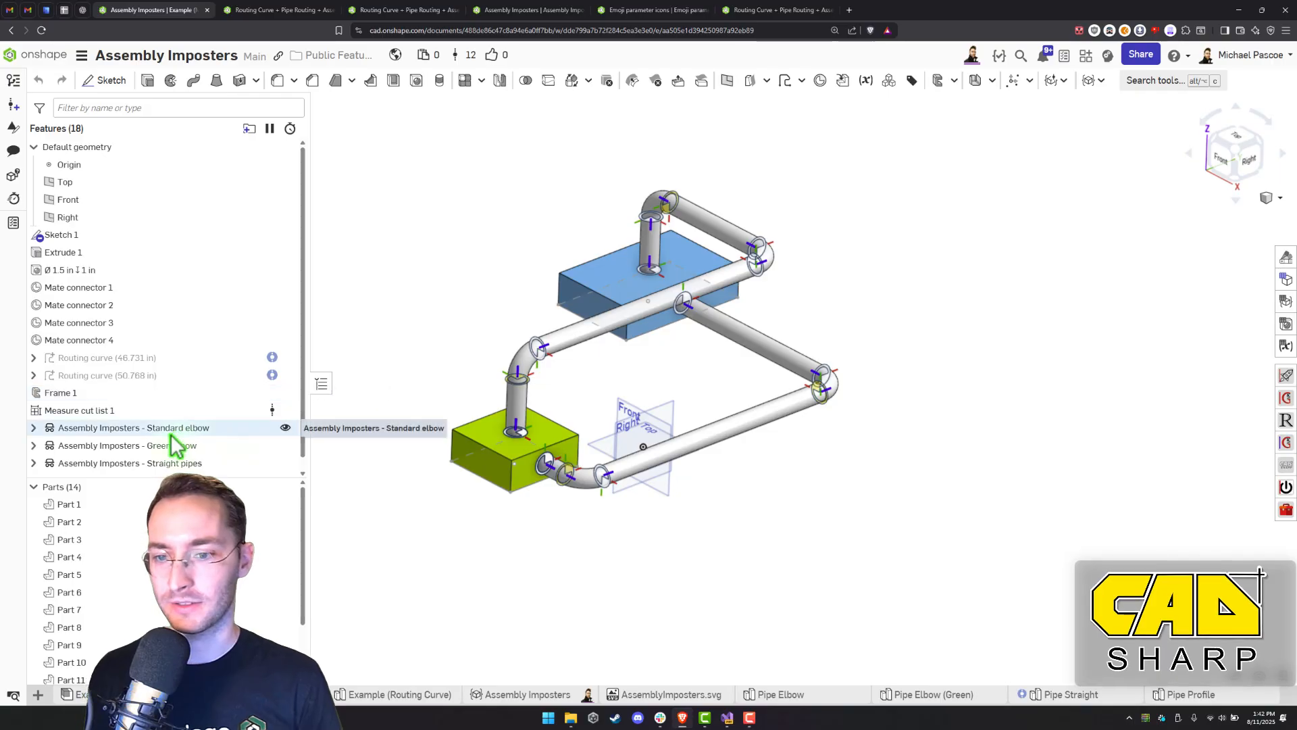
left_click(568, 334)
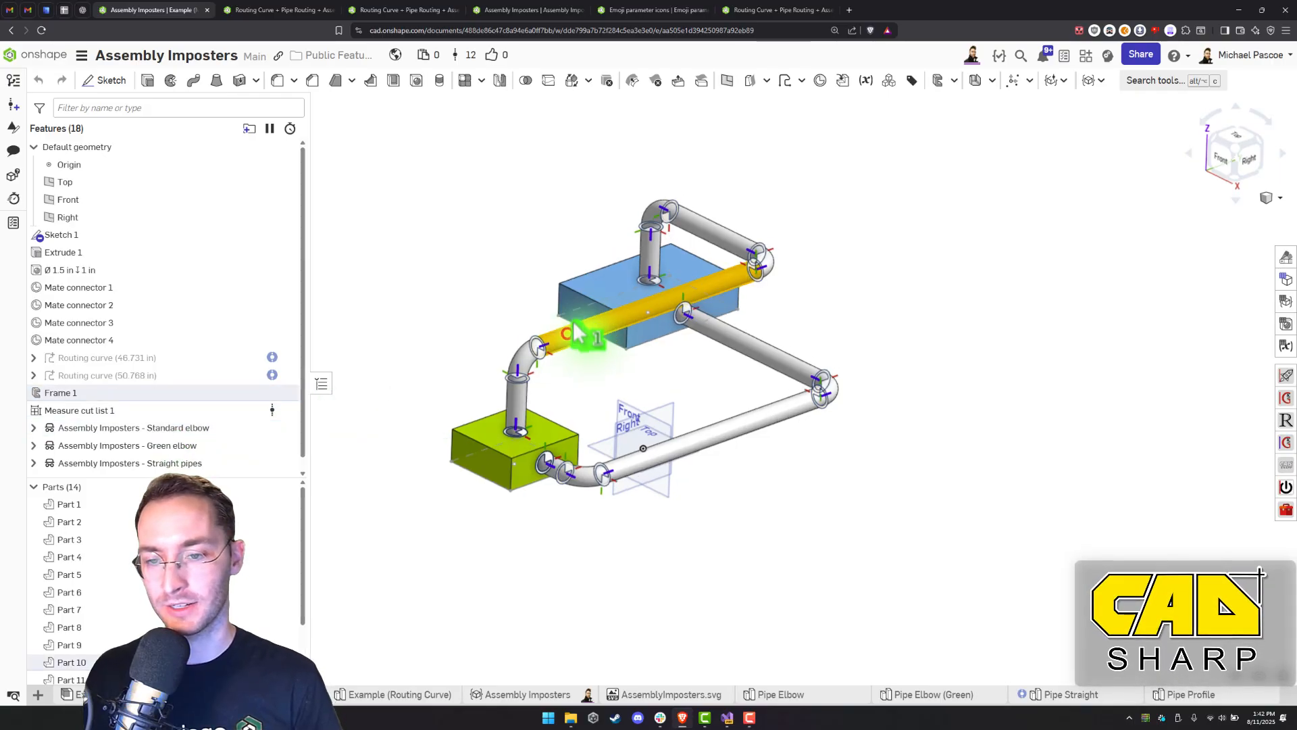
right_click_drag(567, 334, 443, 347)
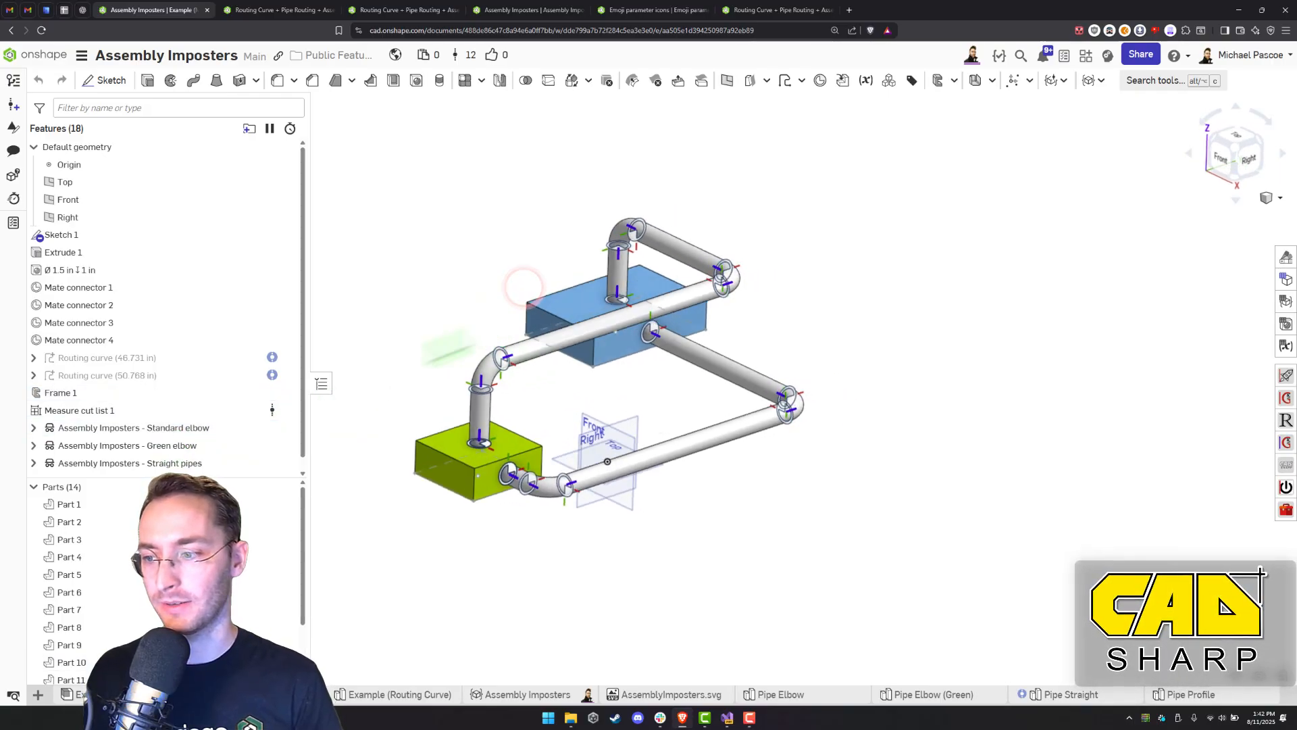
Delete Measure cut list 1 and the Standard elbow, Green elbow and Straight pipes Assembly Imposters features
left_click(186, 410)
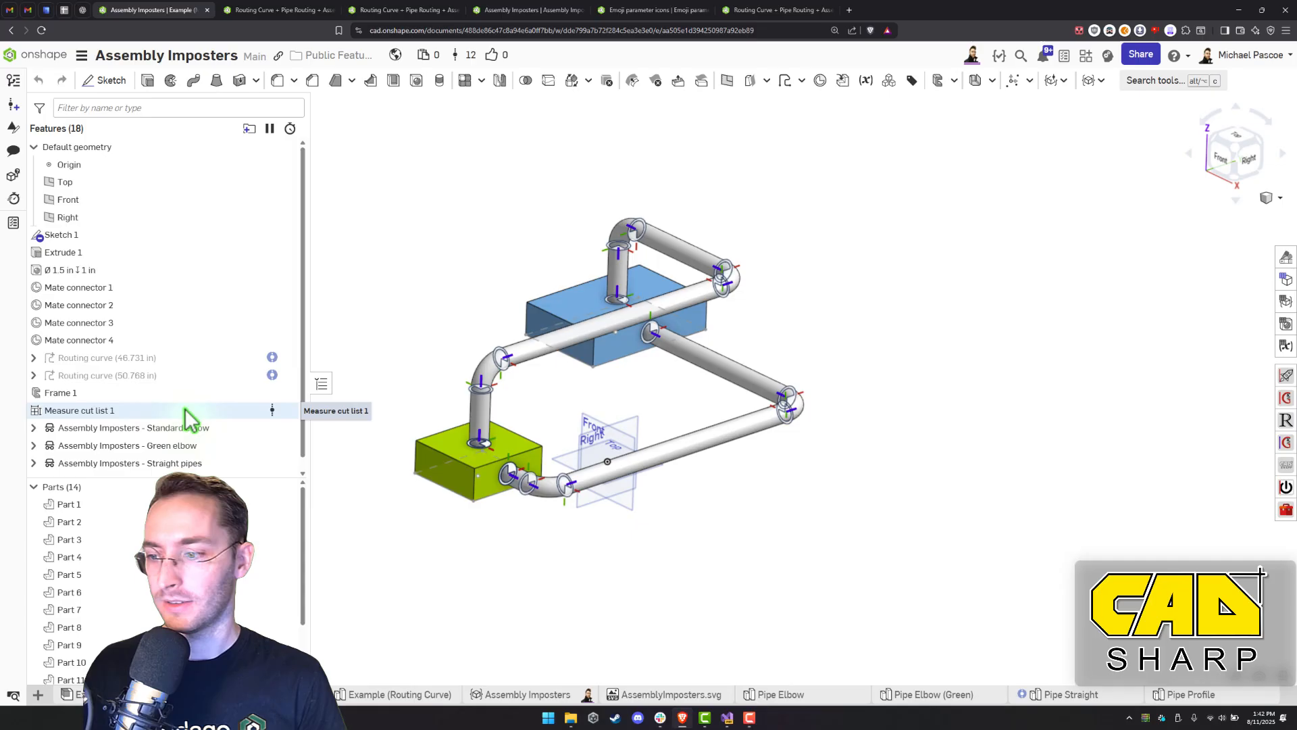
left_click(195, 464, "shift")
left_click_drag(196, 464, 466, 368)
key("Delete")
left_click(455, 269)
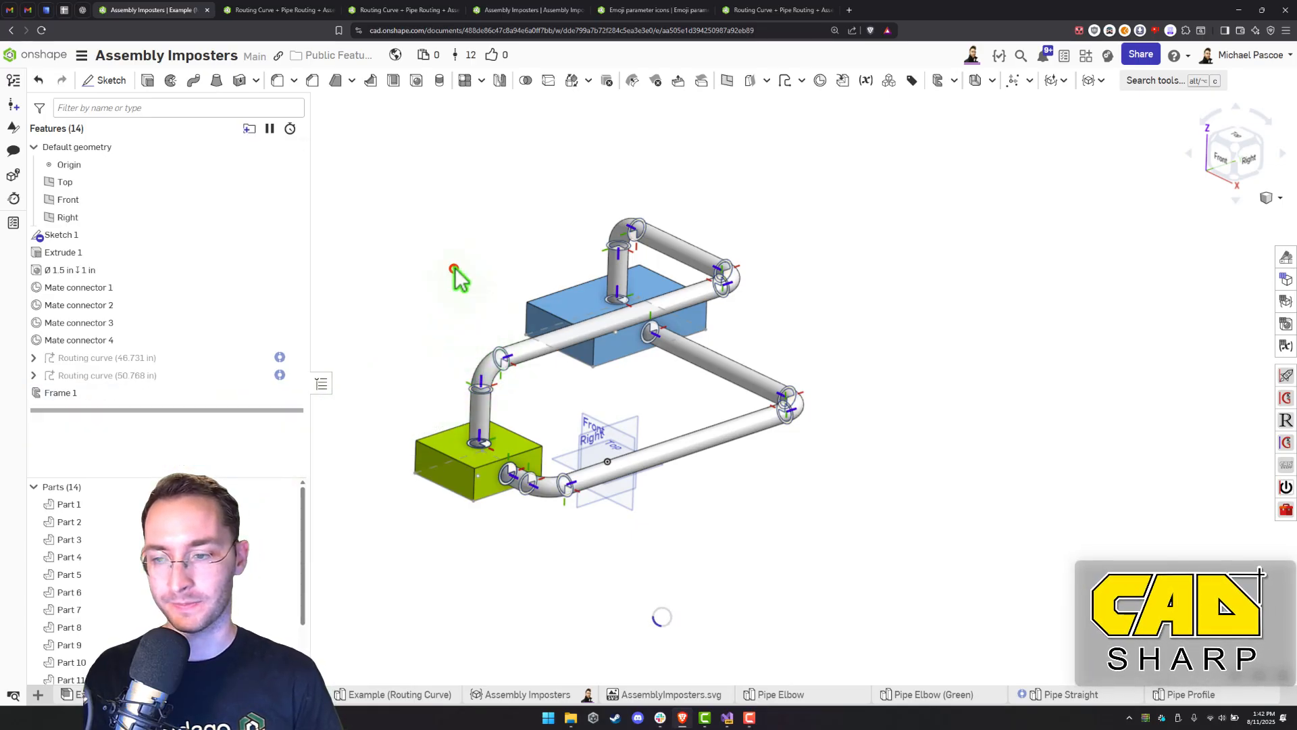
left_click(463, 306)
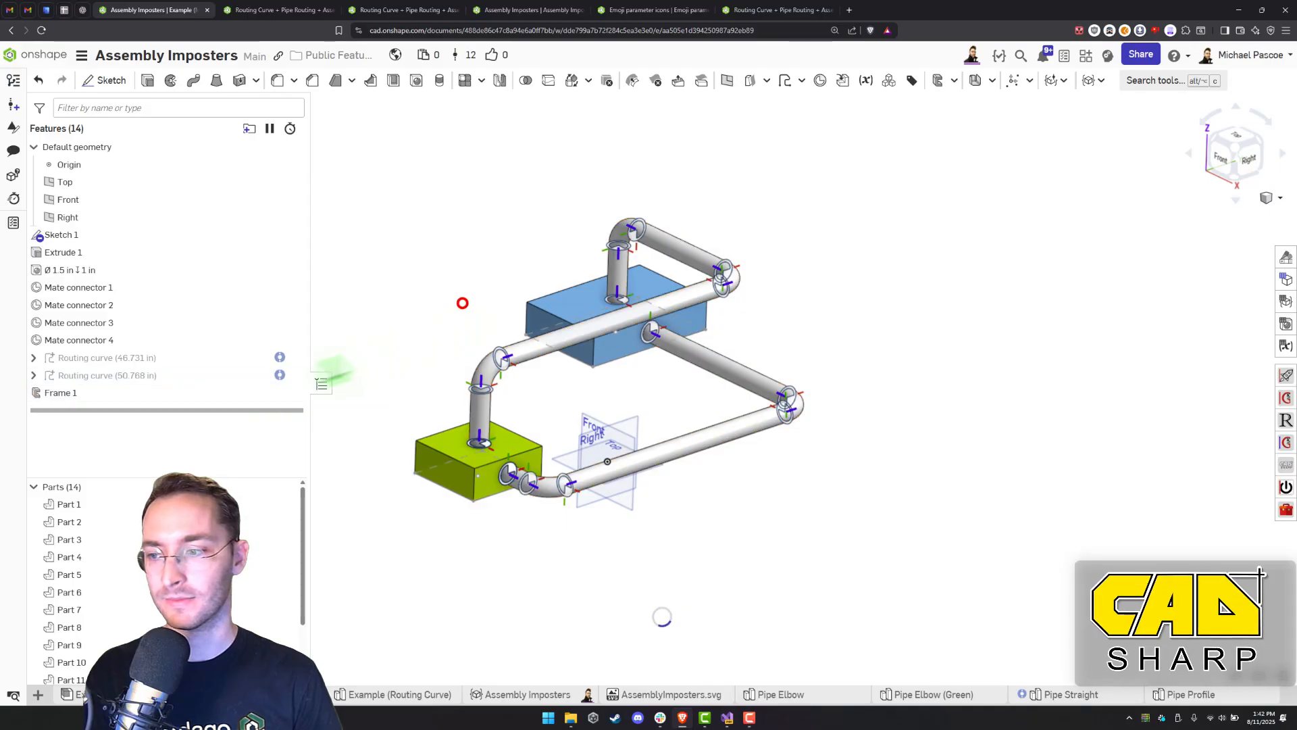
Delete the two Routing curve features and the Frame 1 feature that form the pipes between the blocks
left_click(240, 365)
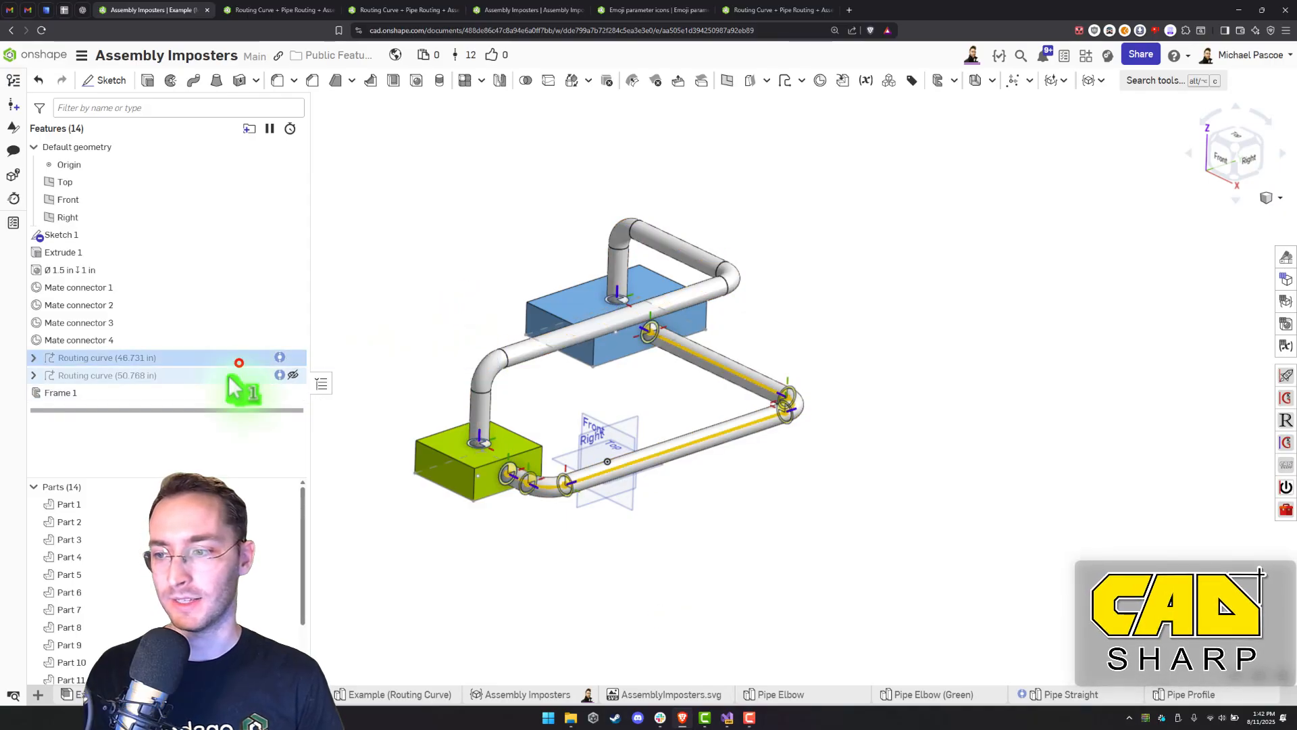
left_click(215, 396, "shift")
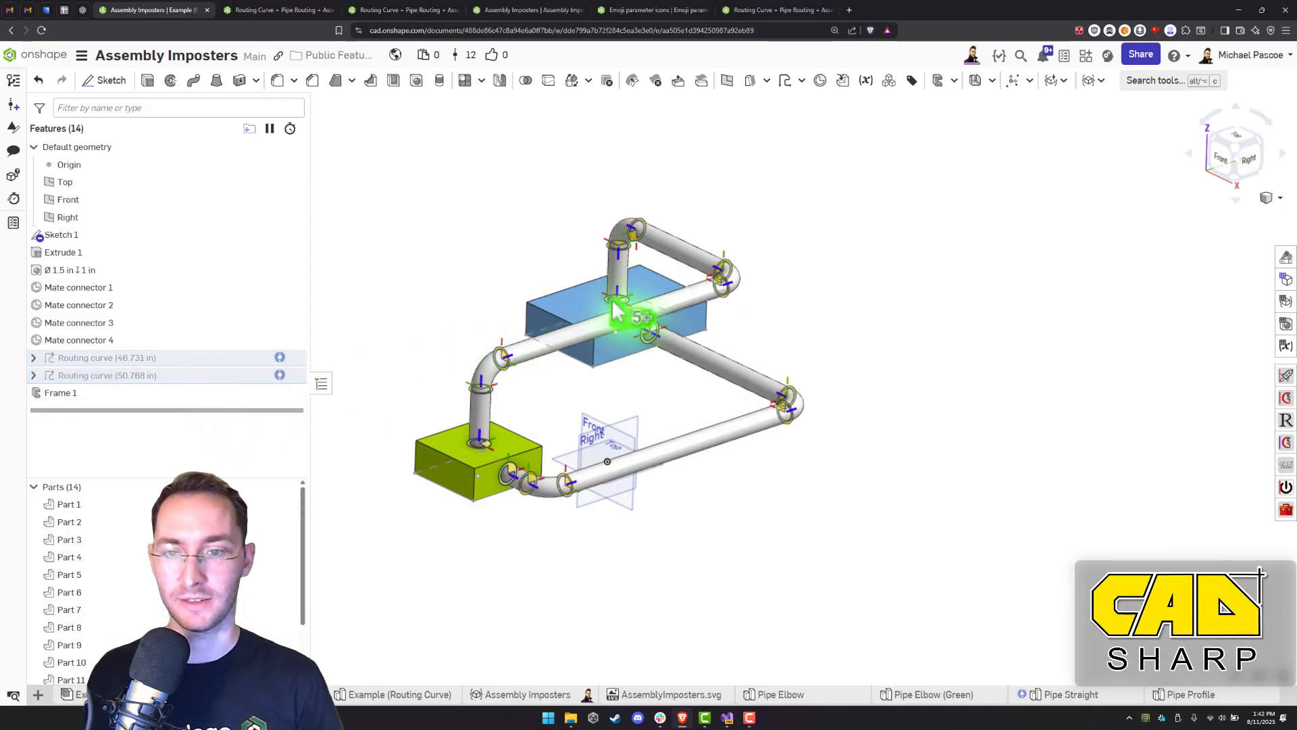
key("Delete")
Examine the blue block's holes and the mate connectors on its upper and side faces from several angles
right_click_drag(594, 294, 593, 332)
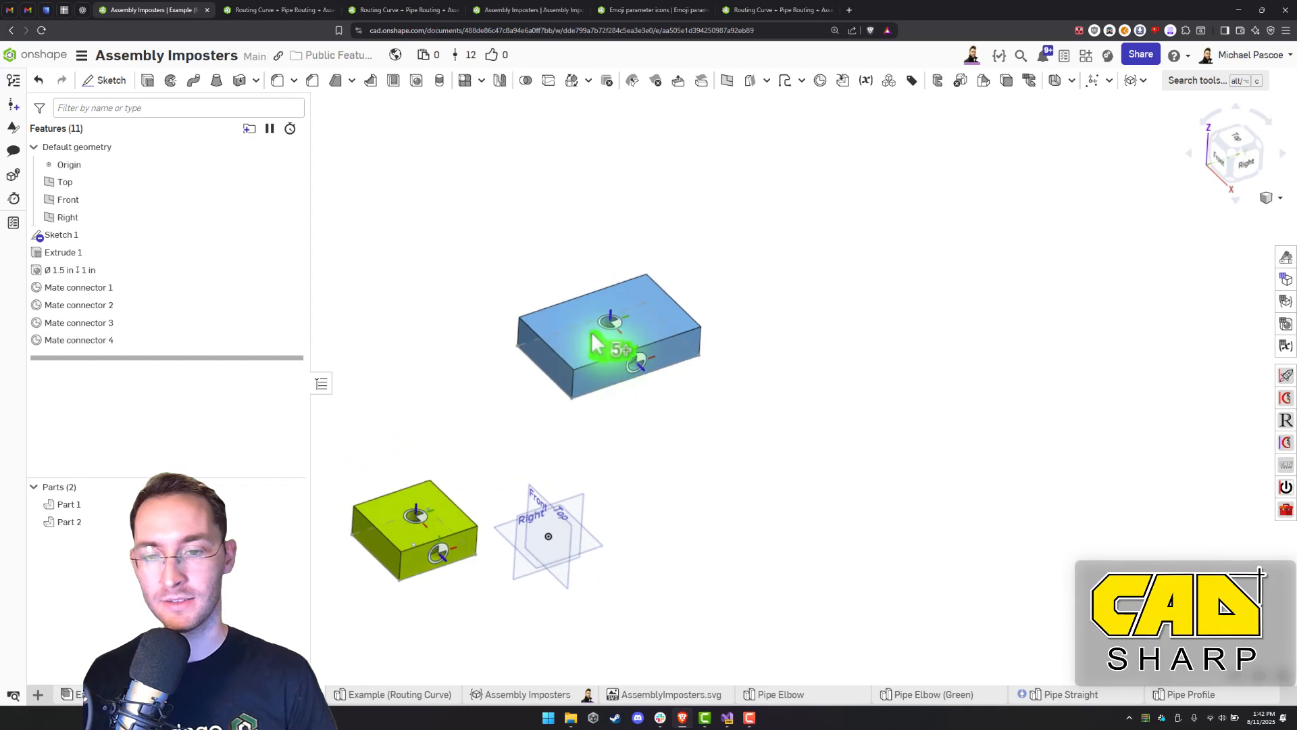
left_click(408, 356)
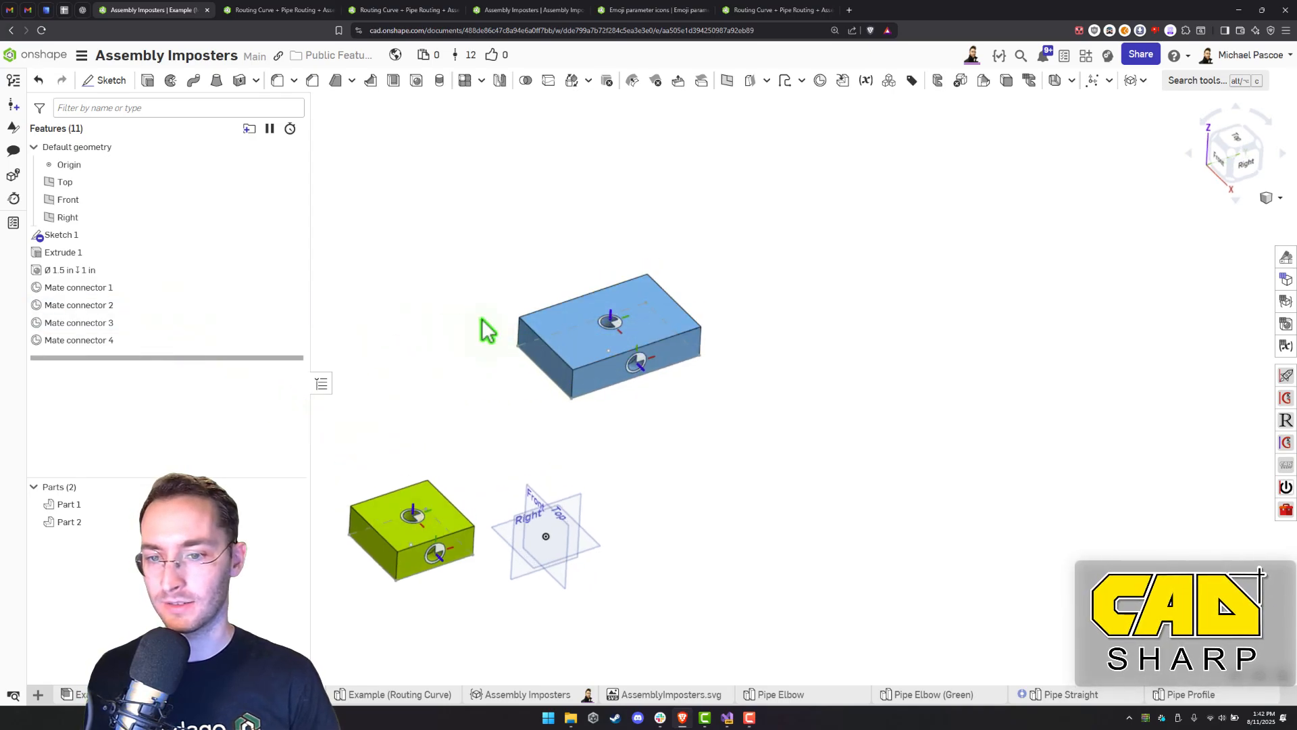
right_click_drag(486, 327, 750, 222)
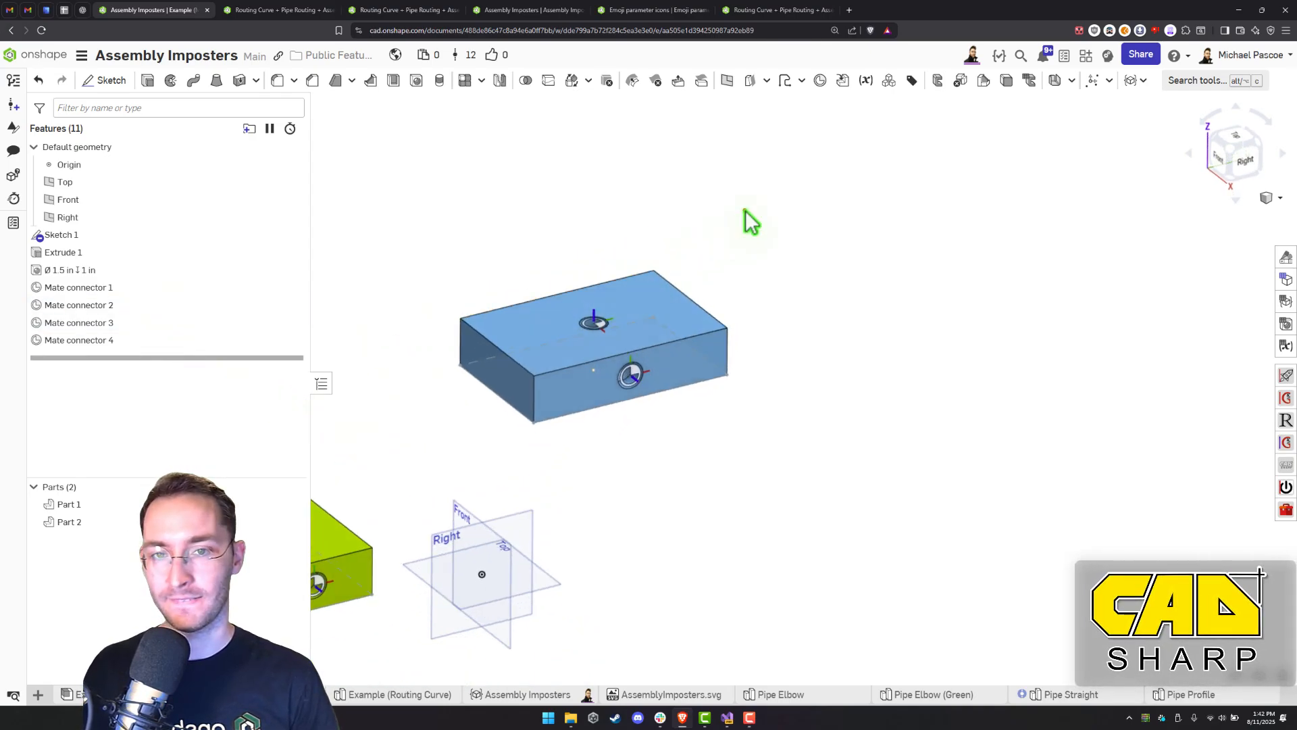
middle_click_drag(766, 197, 718, 223)
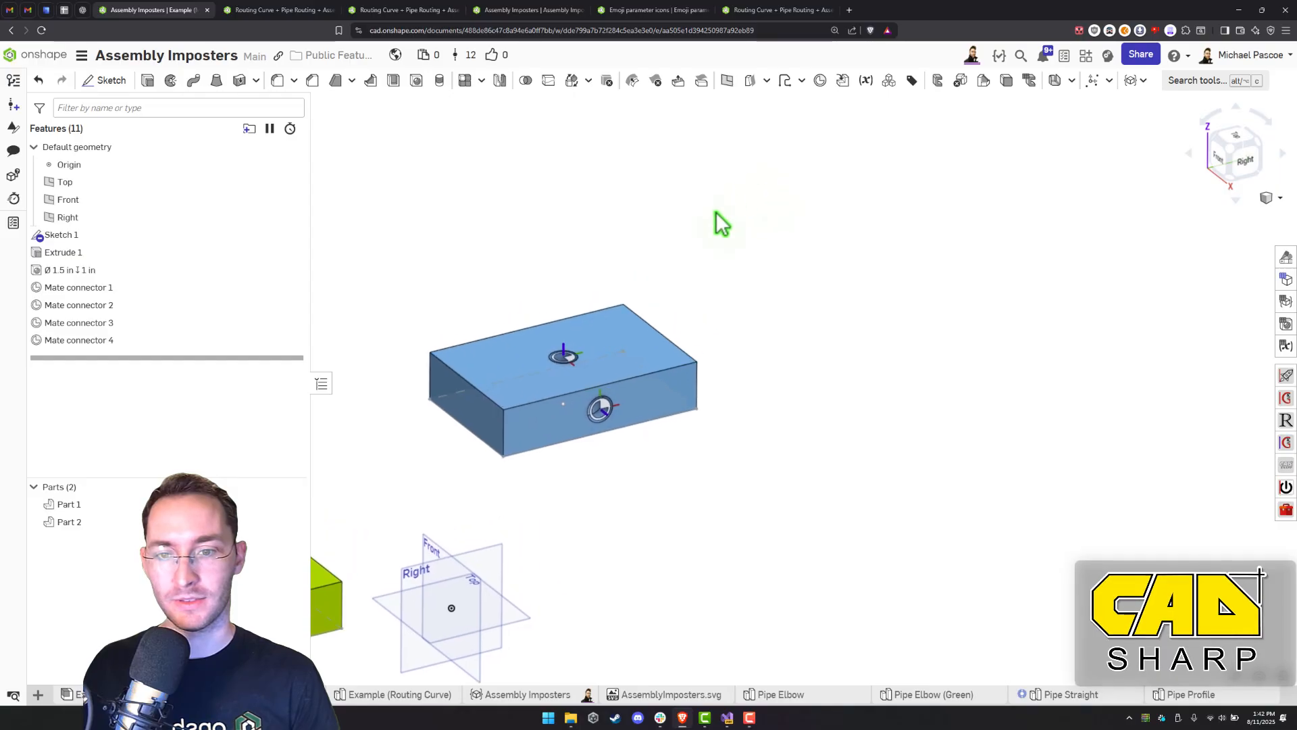
right_click(718, 215)
left_click(459, 129)
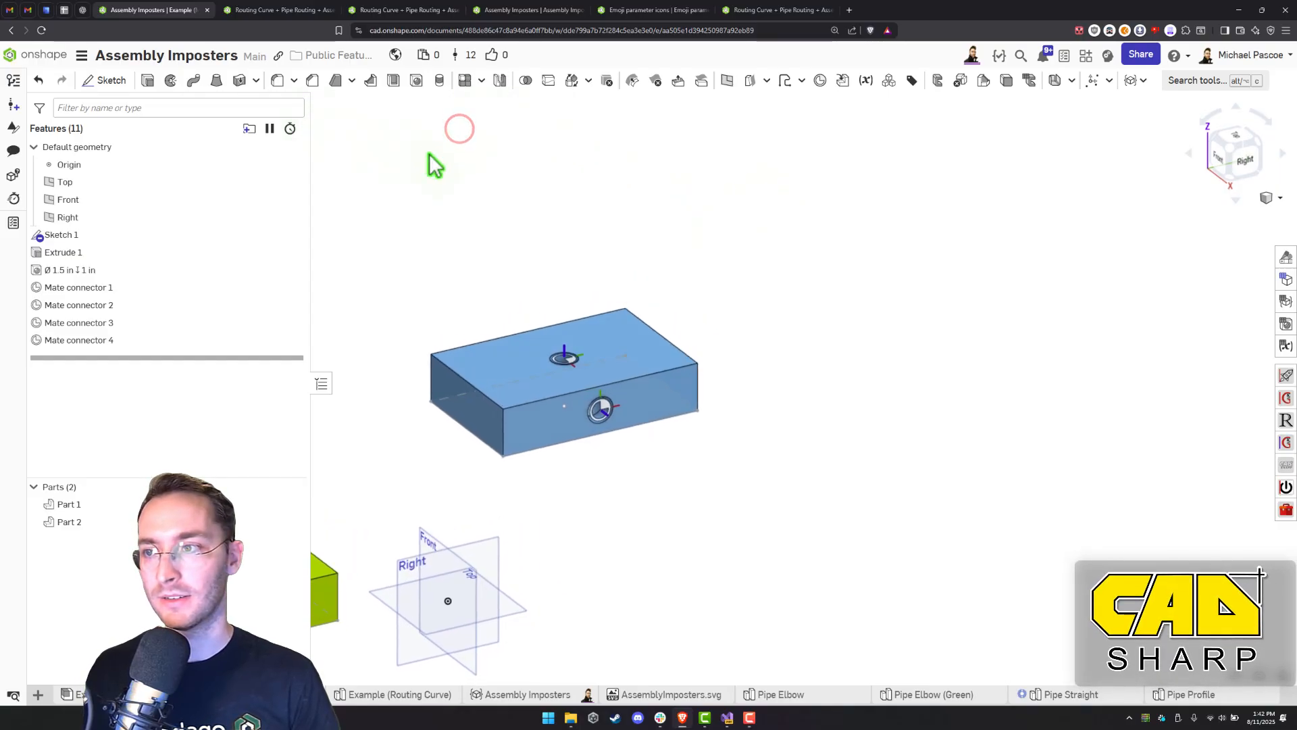
right_click_drag(435, 165, 555, 225)
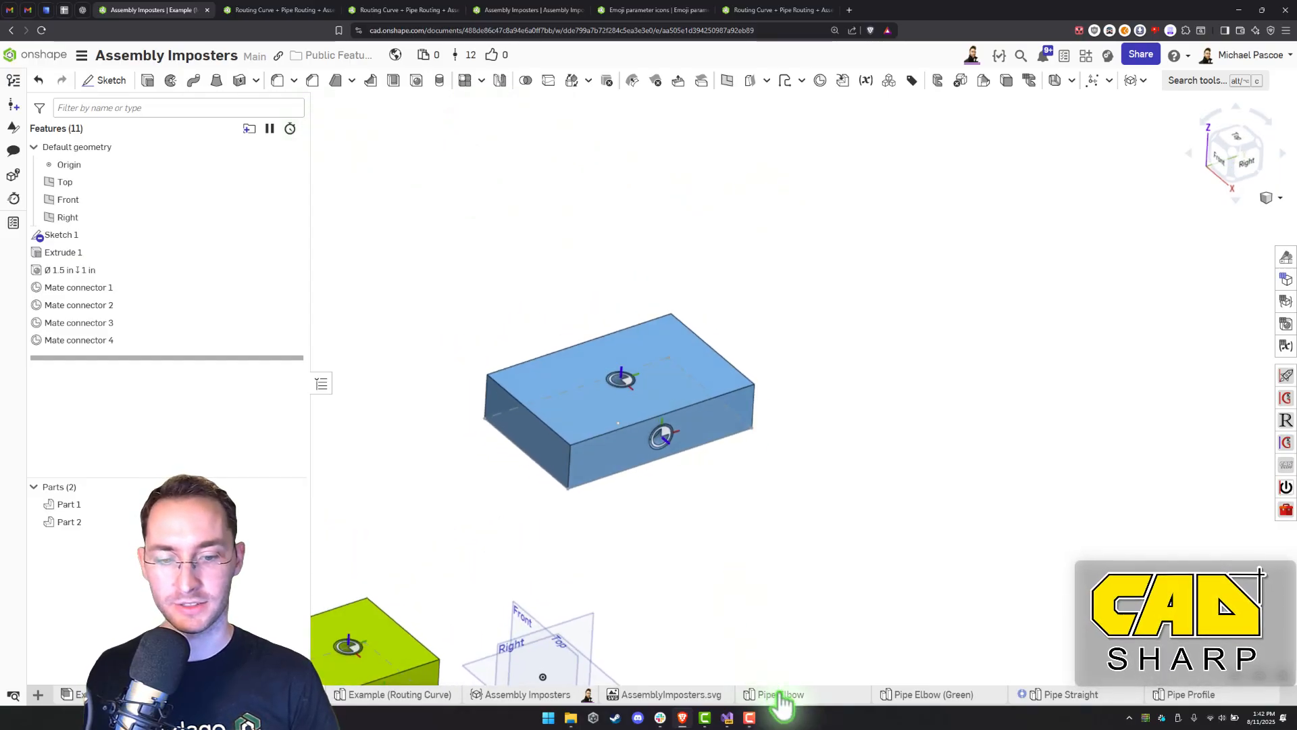
right_click_drag(689, 434, 535, 264)
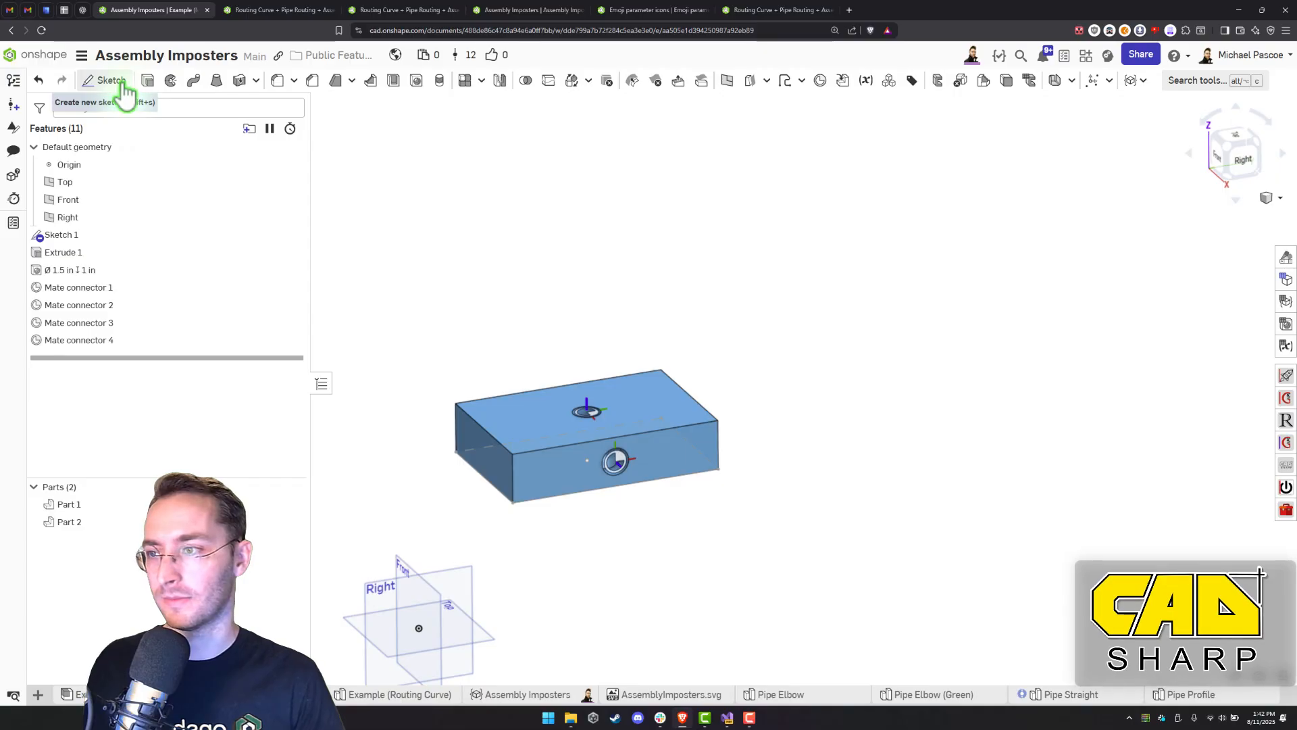
right_click_drag(481, 256, 492, 307)
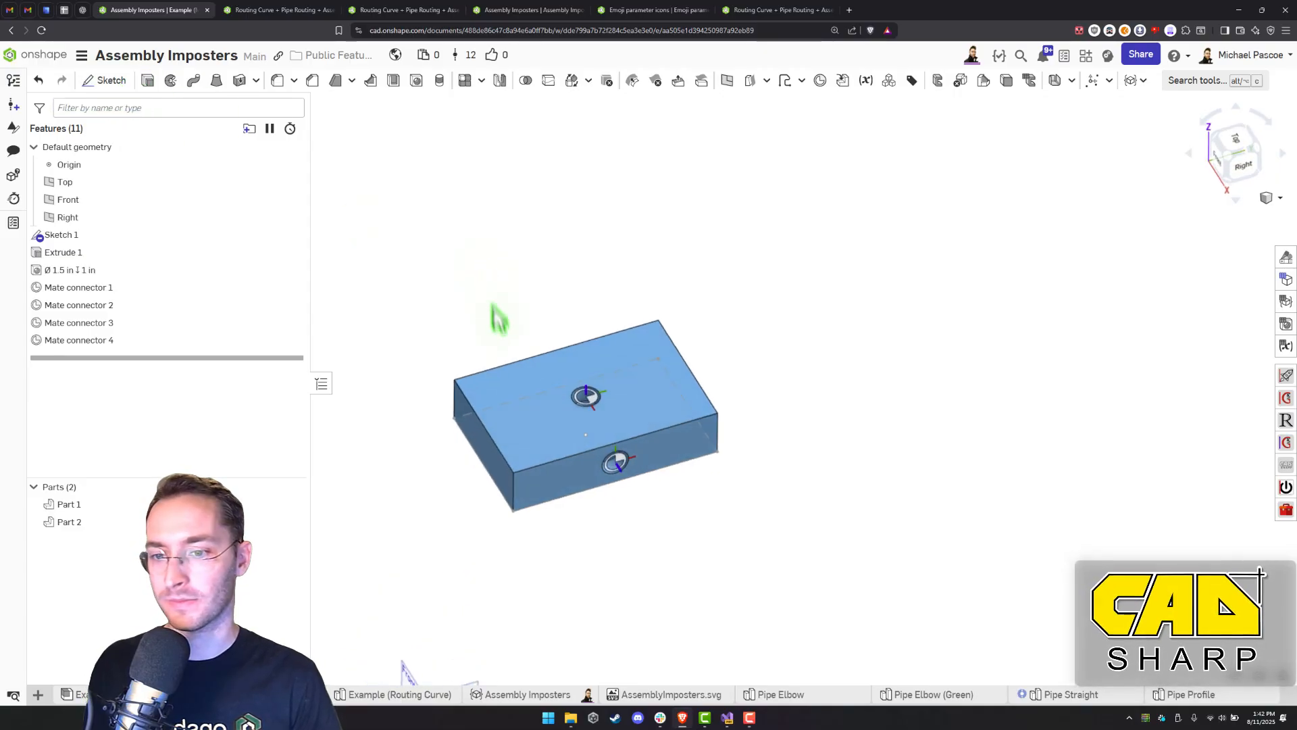
scroll(504, 338, "up", 2)
middle_click_drag(504, 342, 480, 346)
right_click_drag(479, 346, 485, 330)
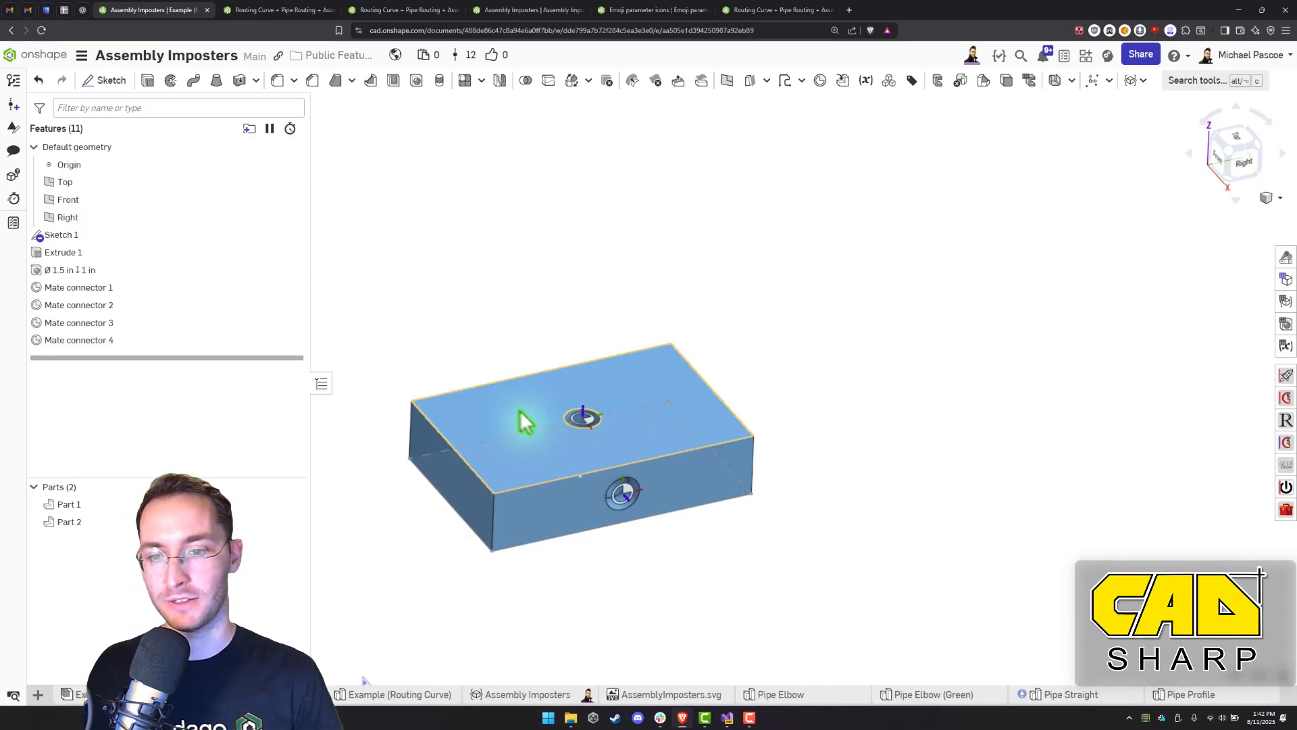
Sketch a 1 in by 1 in rectangle on the block's top face, near its corner
left_click(119, 82)
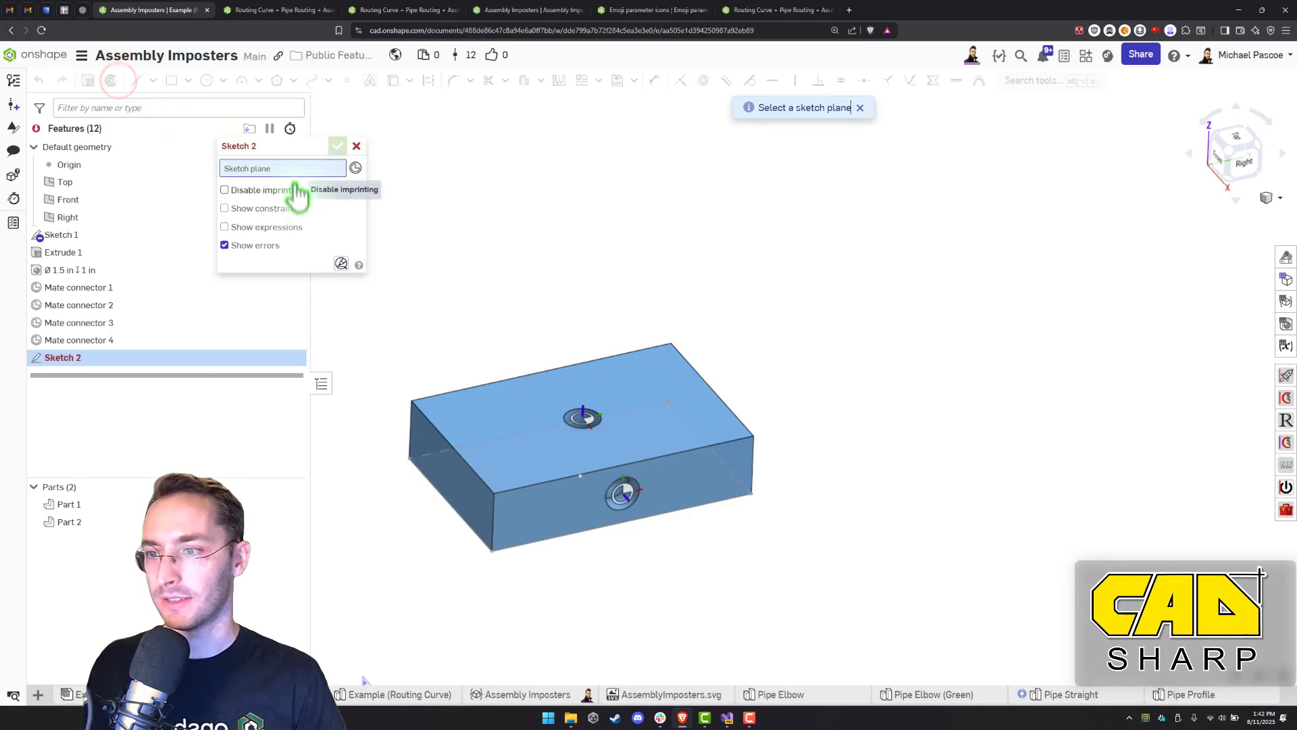
left_click(448, 405)
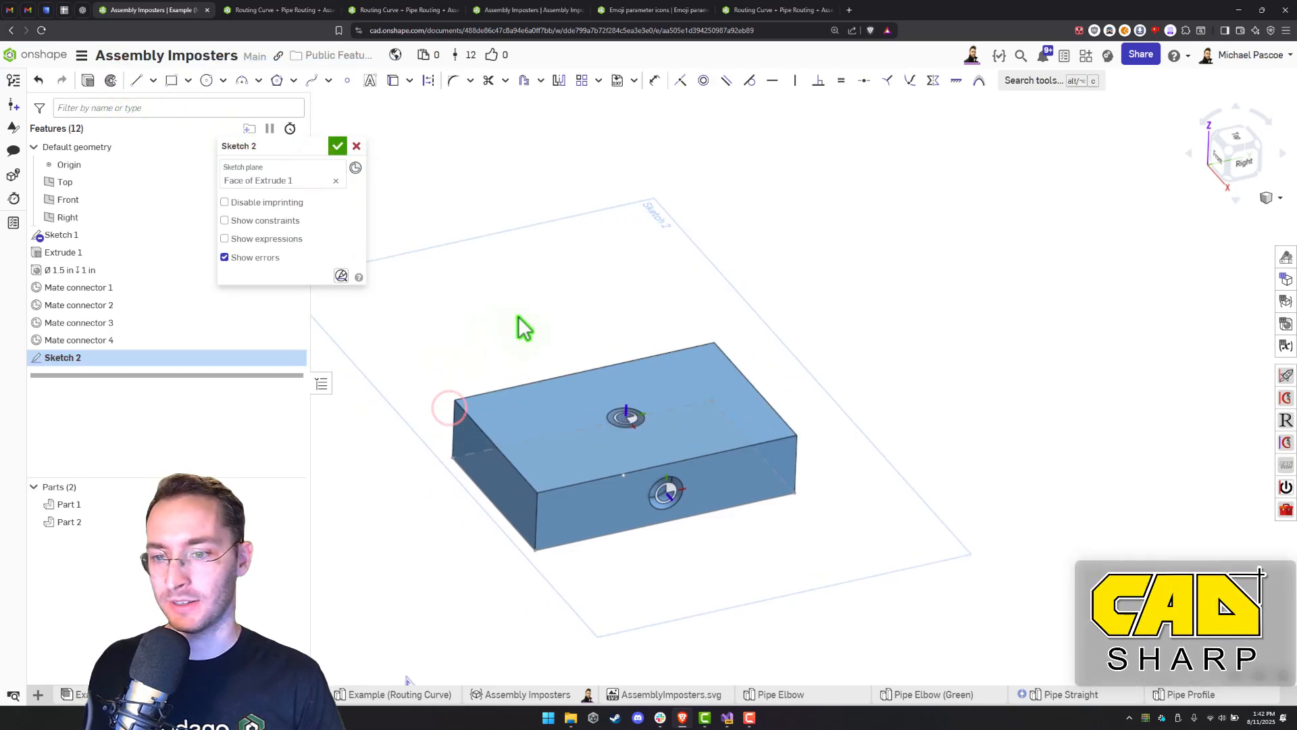
left_click(172, 82)
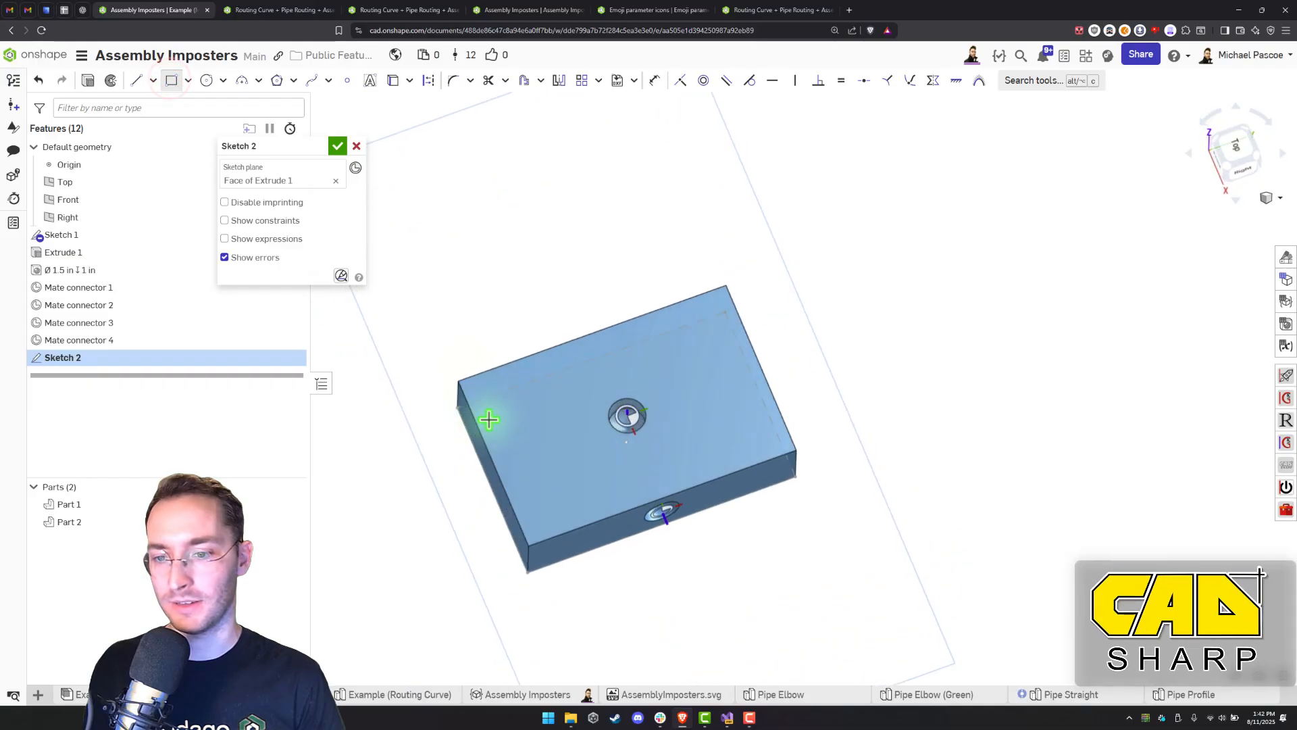
left_click(541, 404)
right_click_drag(542, 404, 543, 367)
type("1")
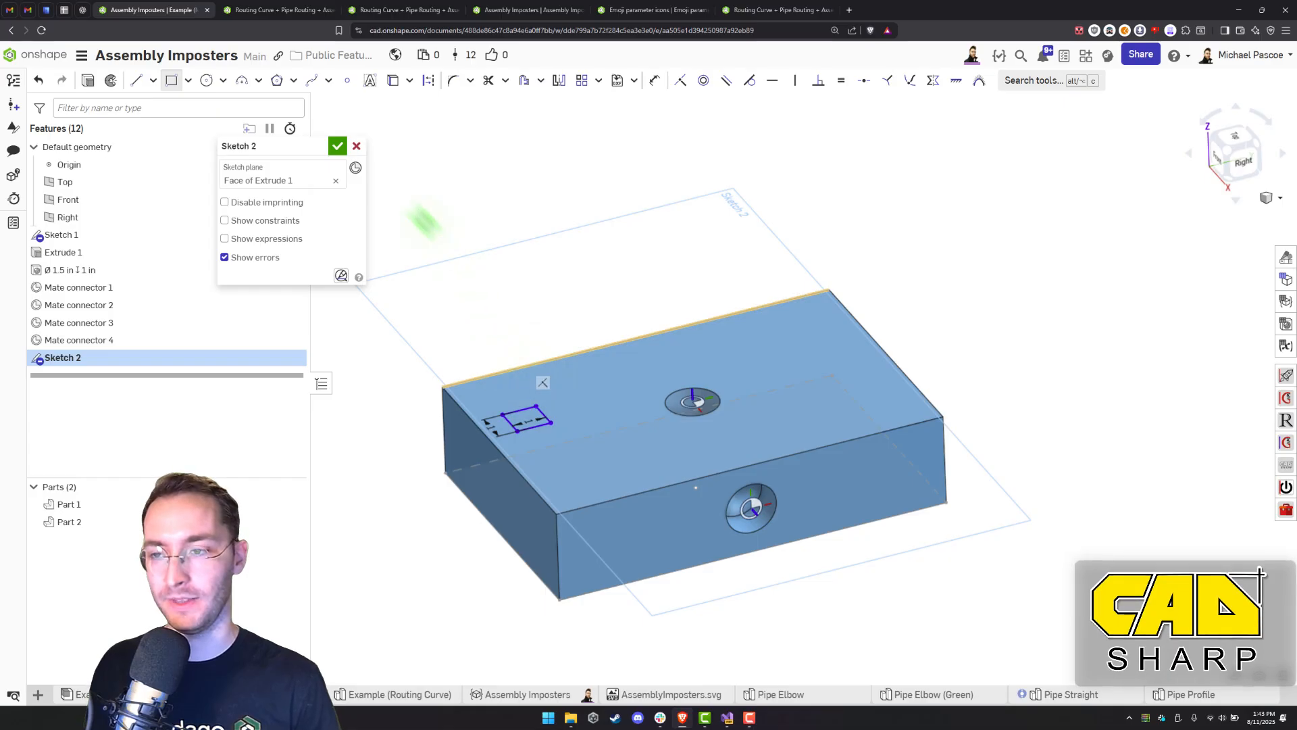
Extrude the square sketch upward 3 in as a new part
left_click(85, 85)
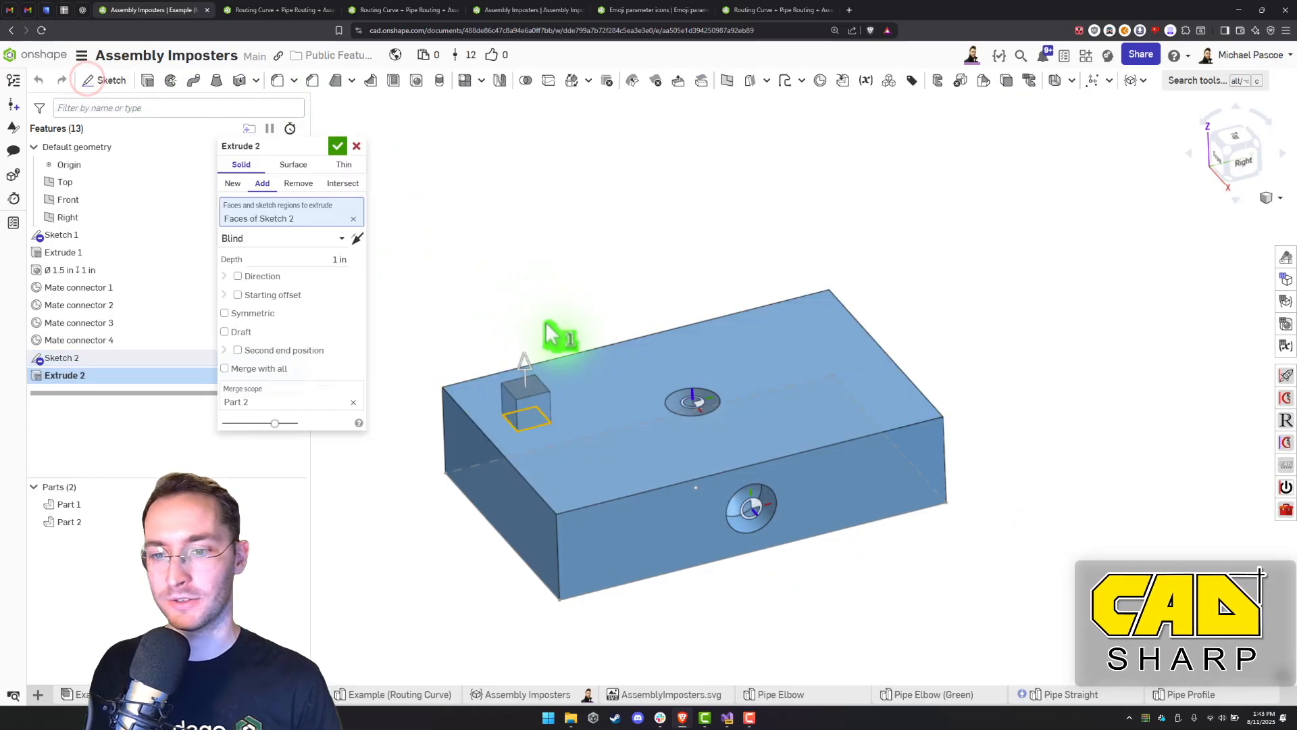
left_click_drag(526, 354, 524, 313)
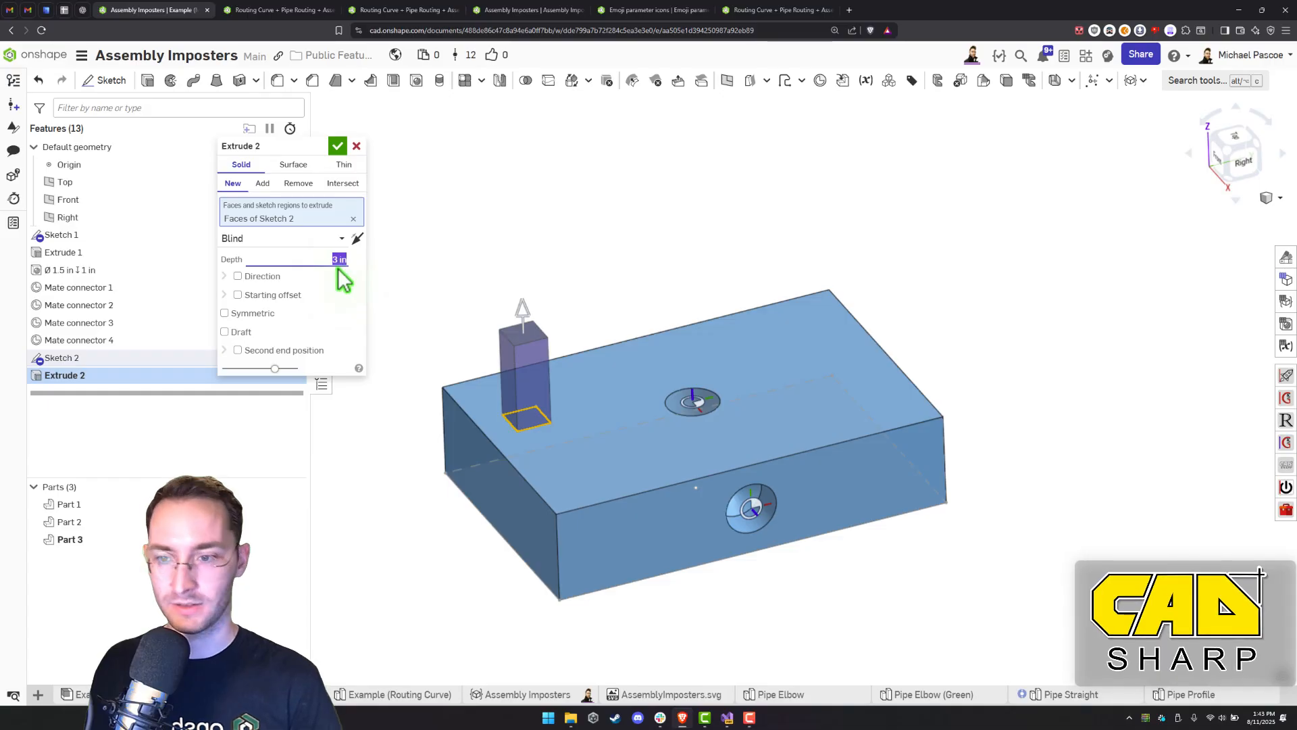
left_click(338, 146)
mouse_move(386, 193)
right_mouse_down()
mouse_move(519, 360)
mouse_move(556, 379)
mouse_move(521, 381)
mouse_move(525, 391)
right_mouse_up()
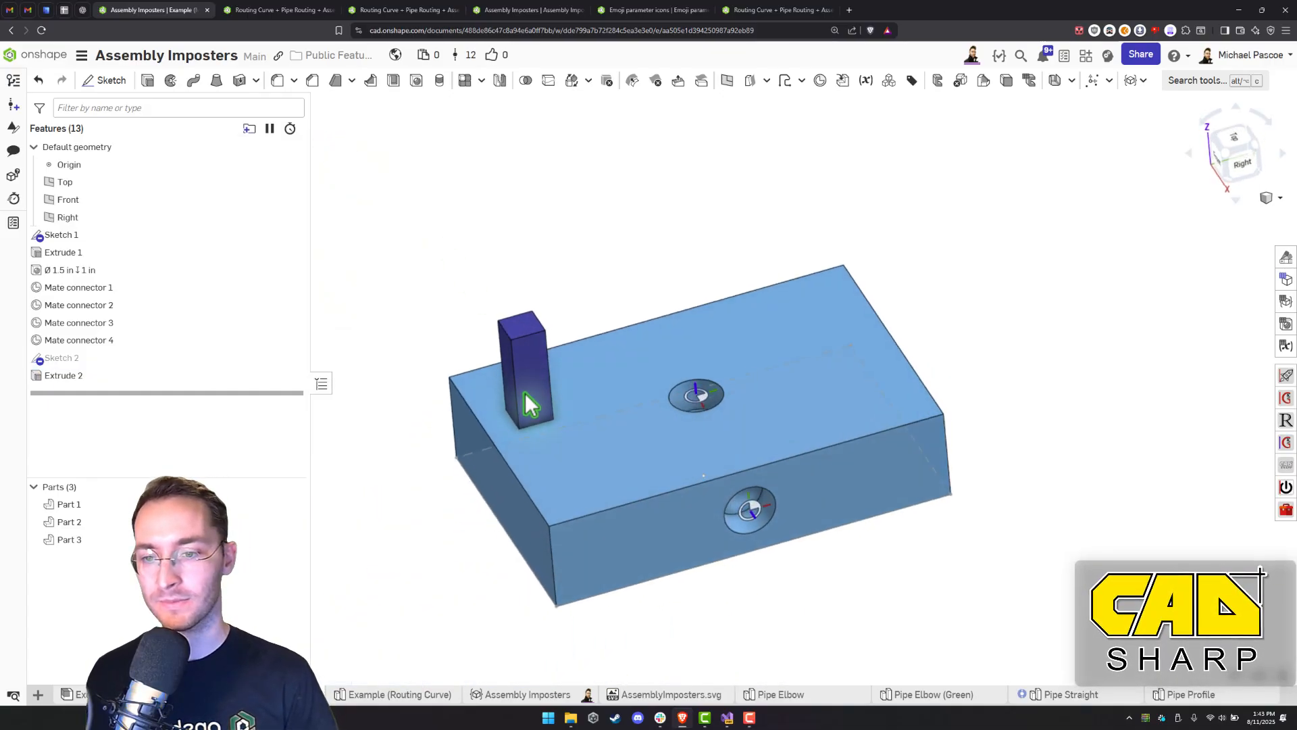
Reopen Sketch 2 and drive the square's dimension parallel to the block's short edge with a new length variable #x of 1 in
left_click(164, 362)
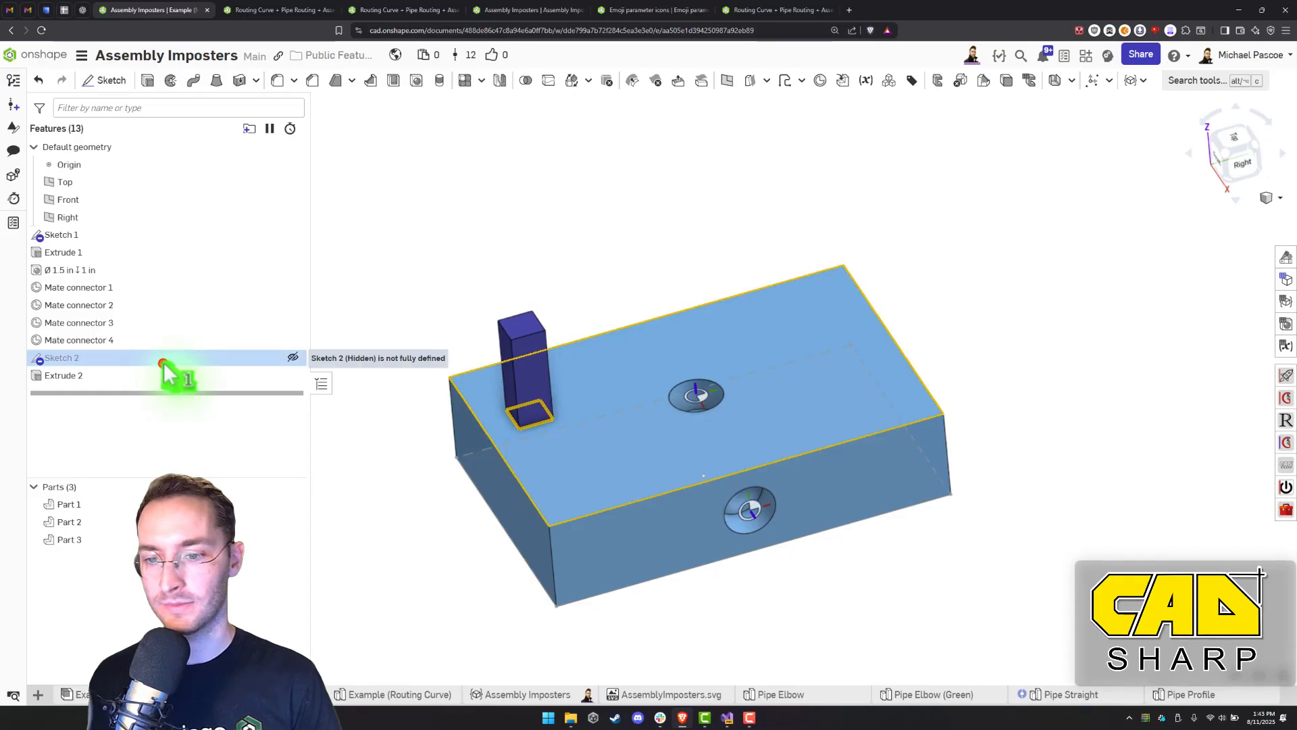
double_click(164, 362)
mouse_move(492, 366)
right_mouse_down()
mouse_move(518, 416)
mouse_move(556, 444)
mouse_move(530, 428)
mouse_move(521, 440)
mouse_move(535, 440)
mouse_move(524, 410)
mouse_move(608, 420)
mouse_move(486, 478)
right_mouse_up()
scroll(541, 449, "up", 3)
double_click(483, 471)
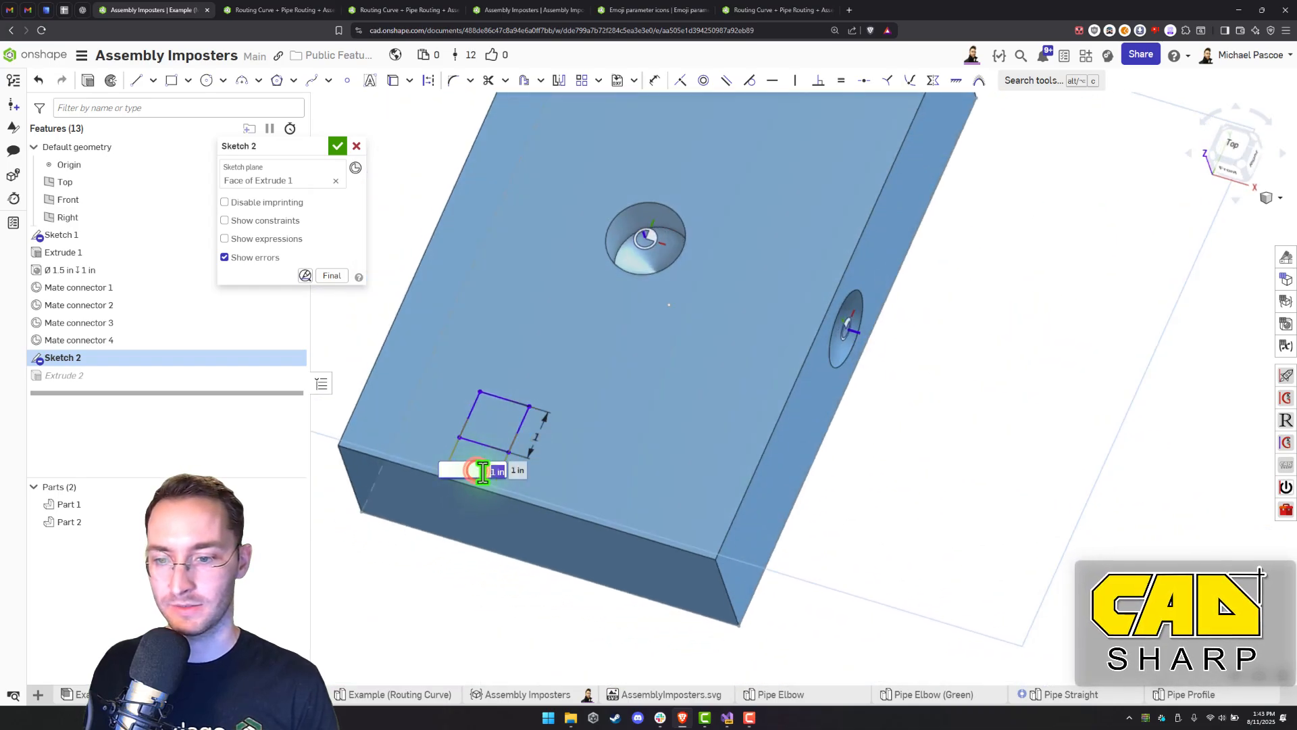
type("#x")
key("Return")
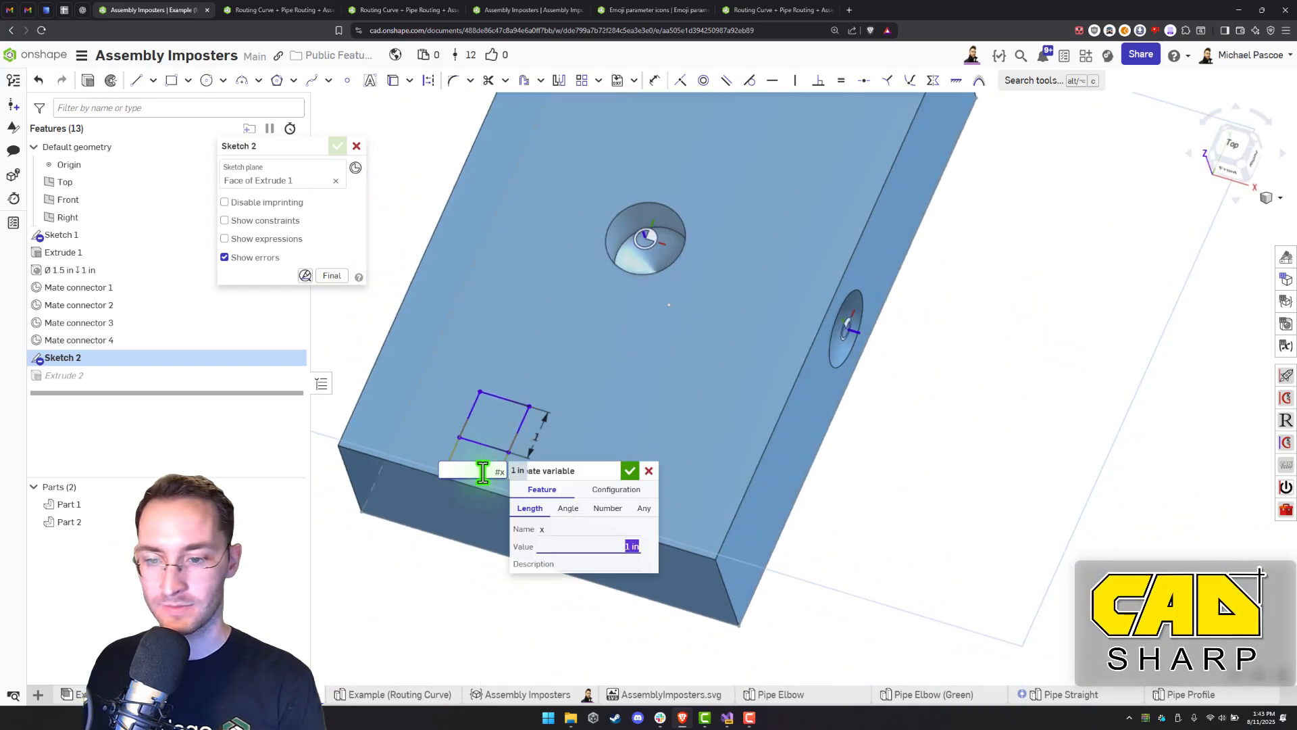
key("Return")
key("Return")
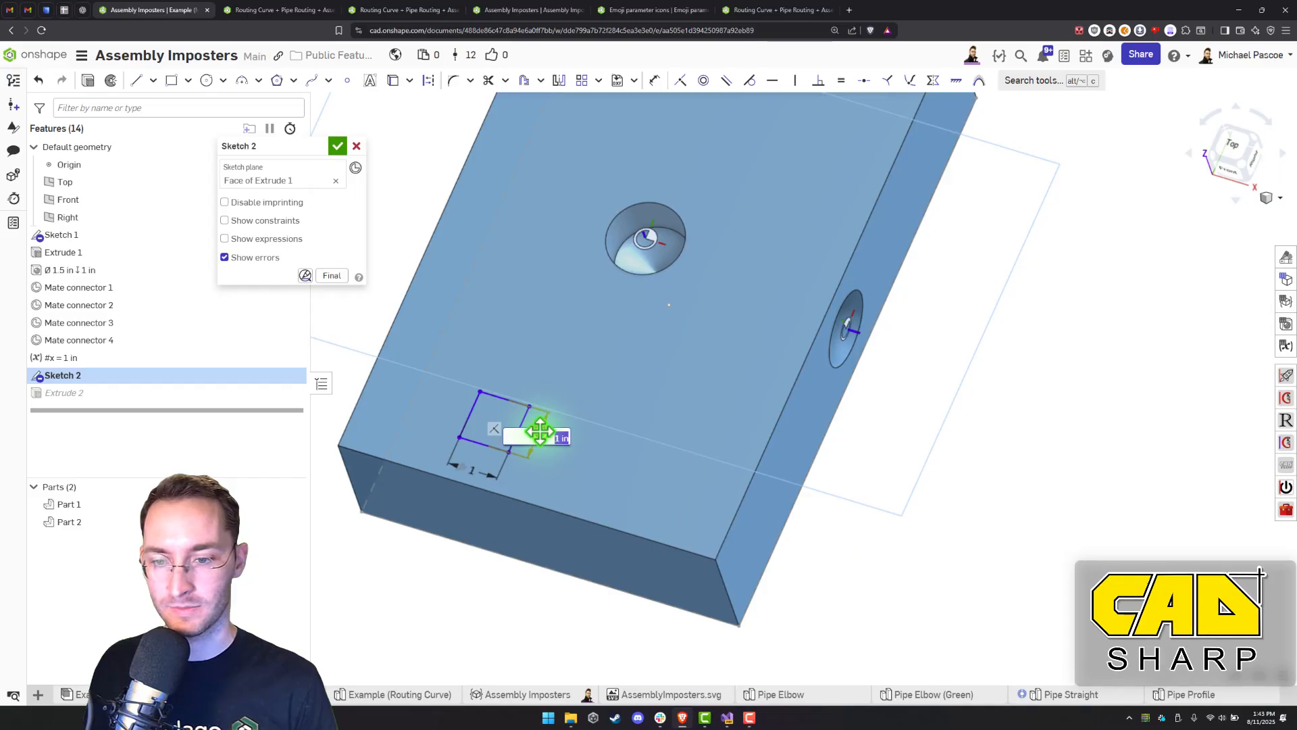
Drive the square's other side dimension with a new length variable #y of 1 in
type("#x")
key("Return")
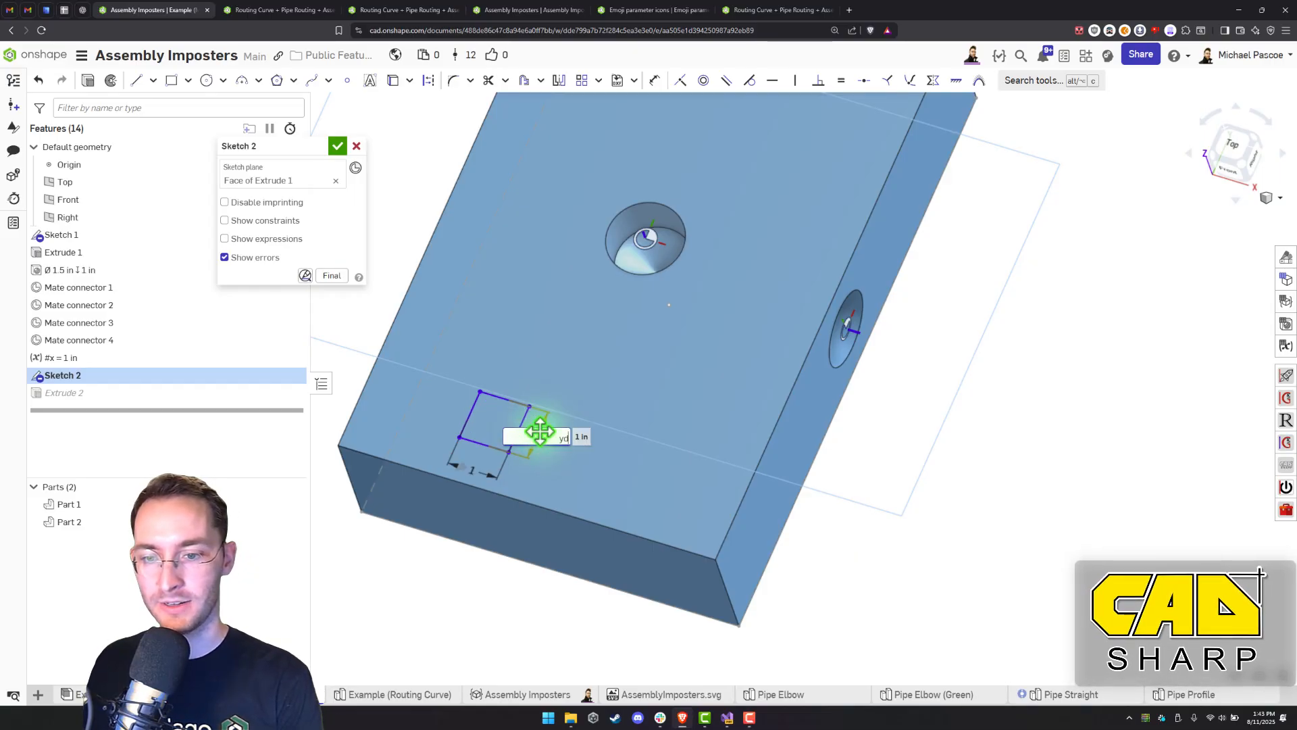
key("Return")
key("ctrl+z")
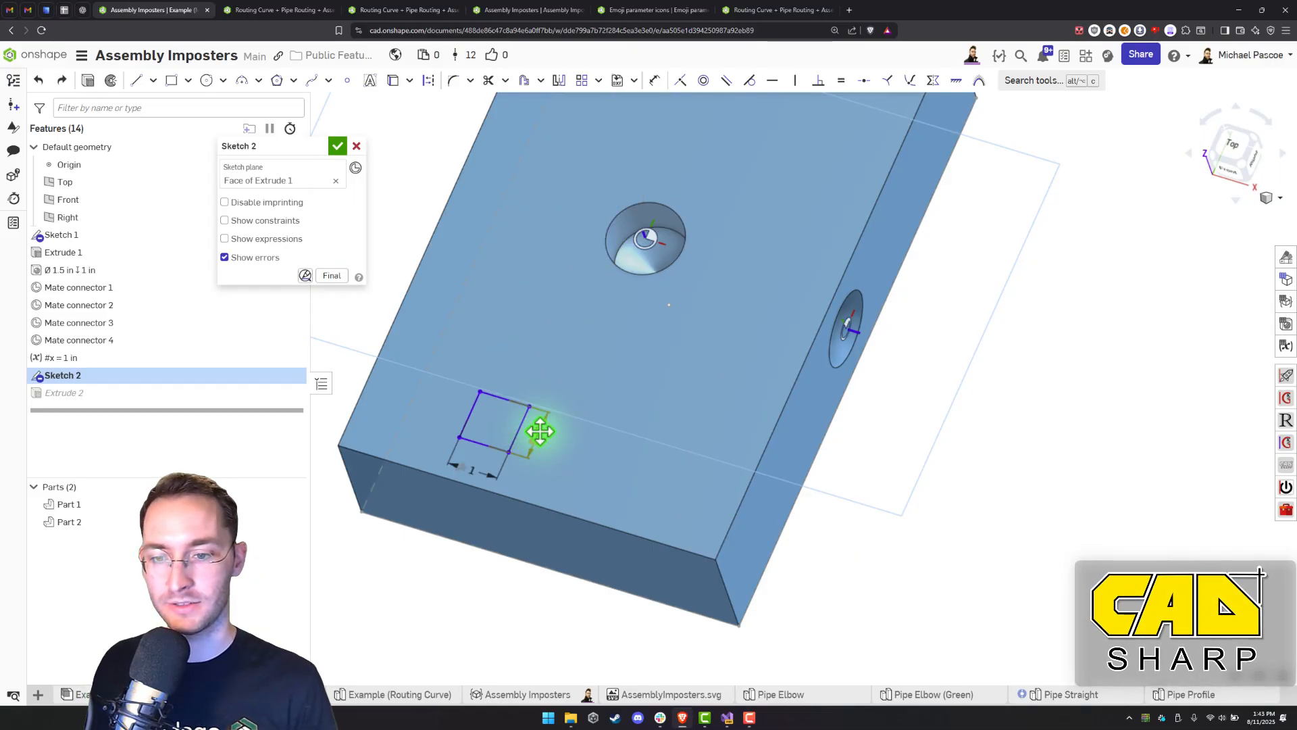
type("#y")
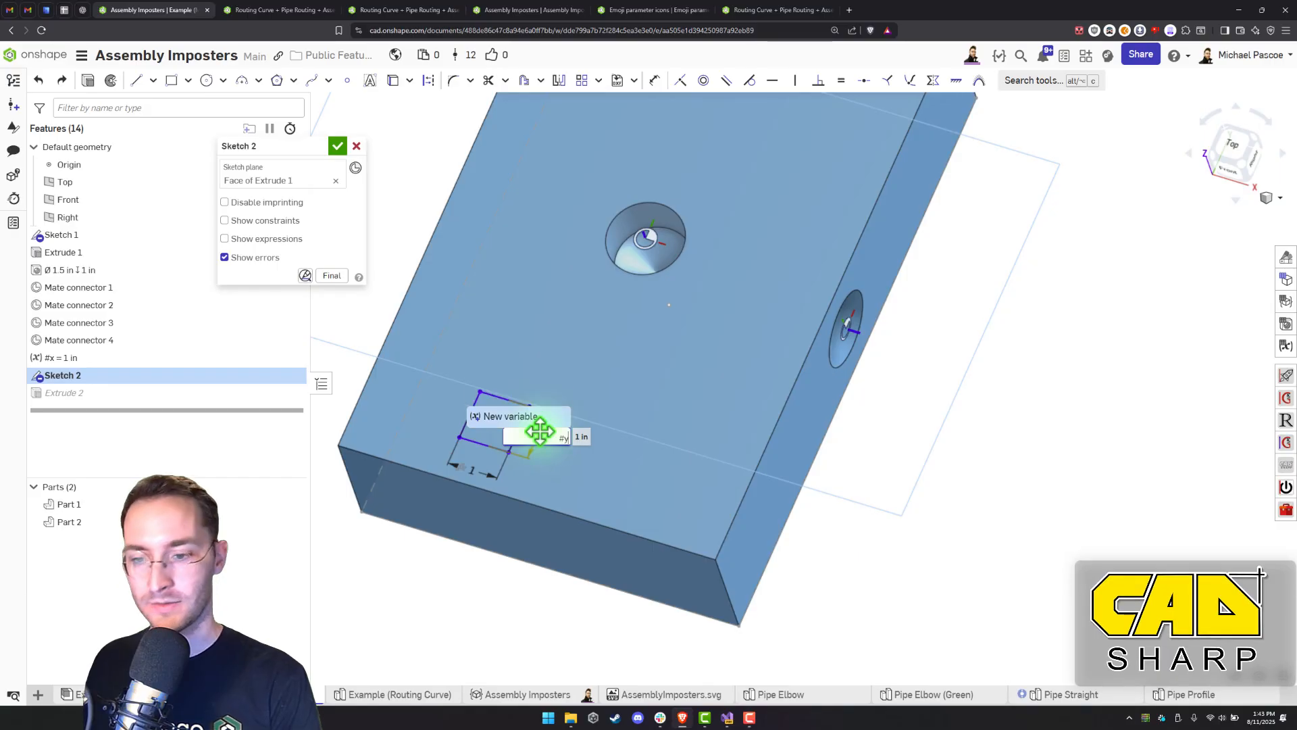
key("Return")
key("Return")
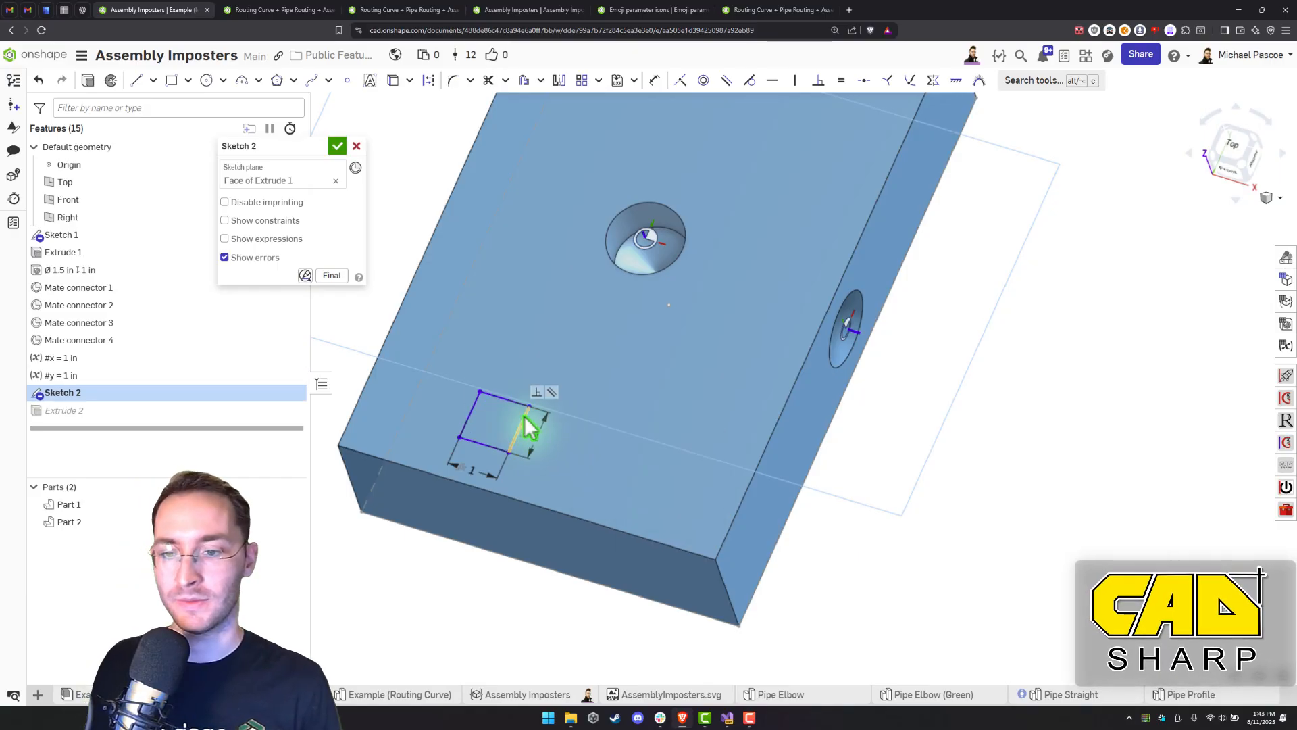
Dimension the distance between the square's nearest side and the block's short edge
left_click(479, 440)
left_click(481, 491)
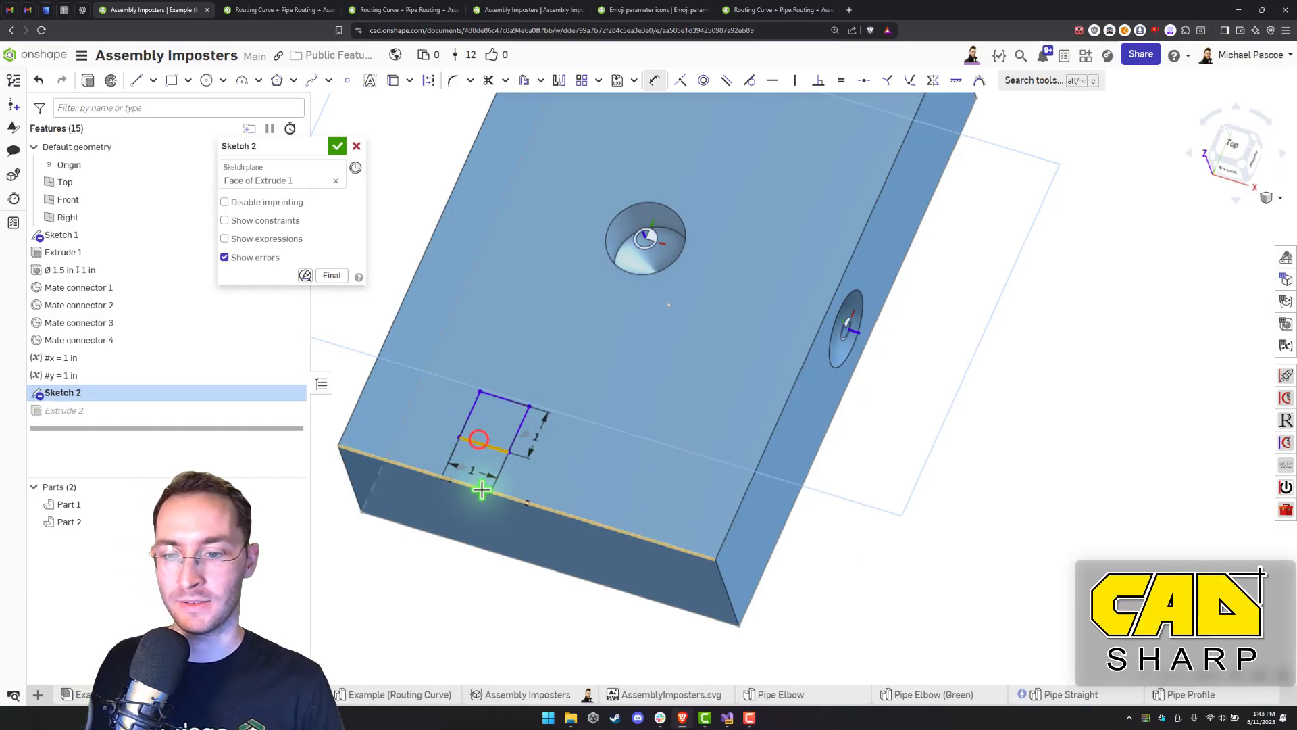
left_click(579, 477)
key("Escape")
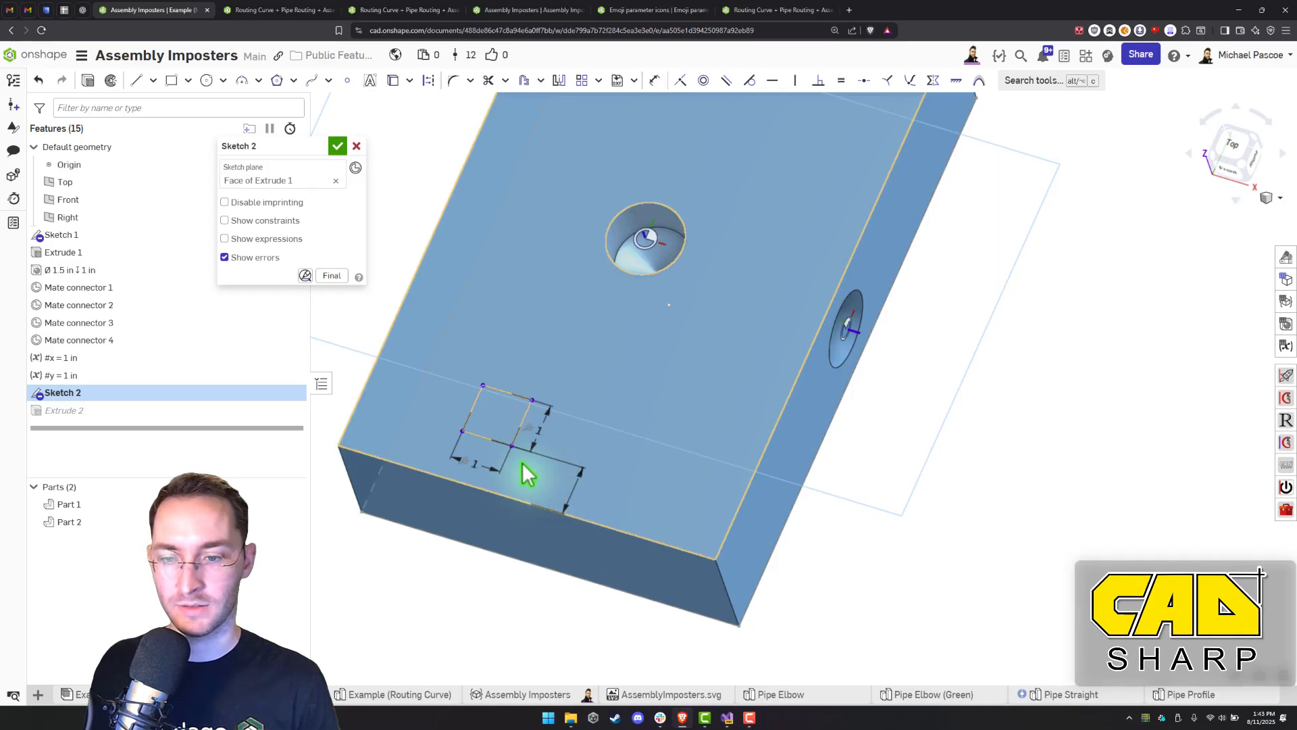
Move the square closer to the block's corner, dimension it from the block's long edge, and finish the sketch
left_click_drag(511, 448, 459, 441)
key("d")
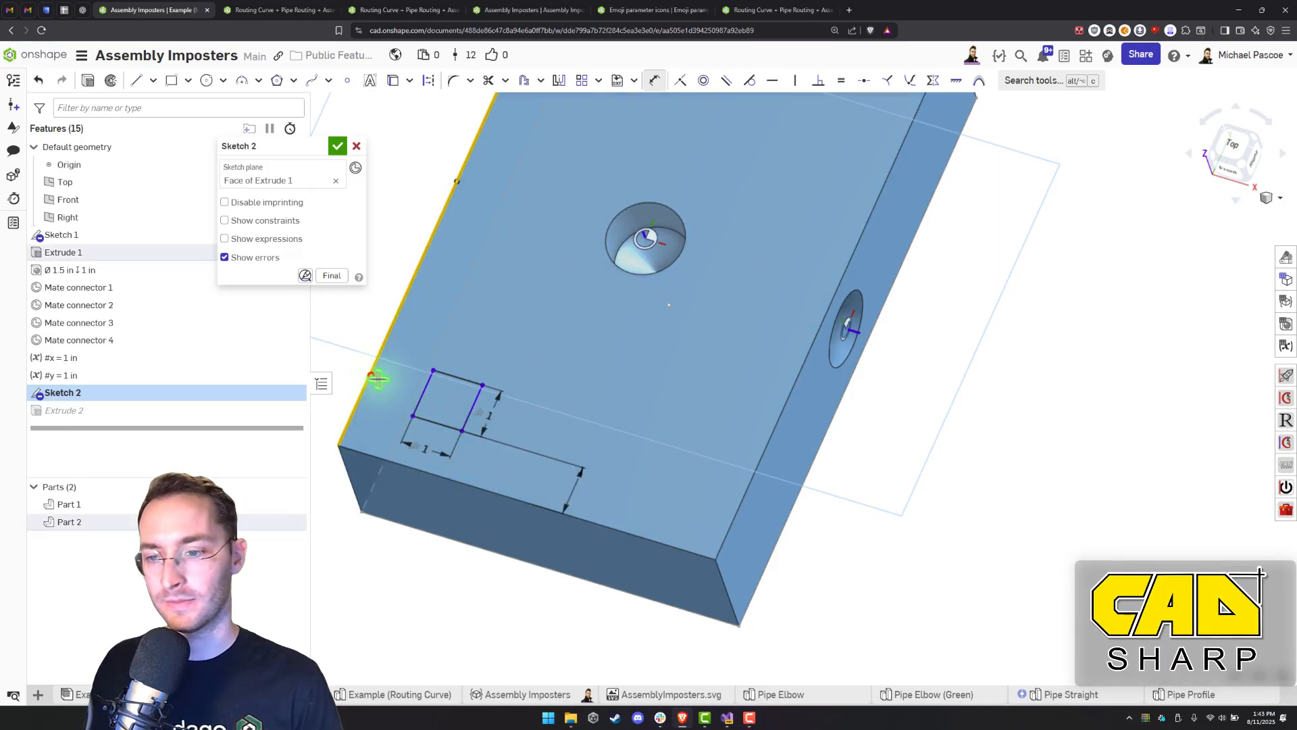
left_click(403, 386)
key("Return")
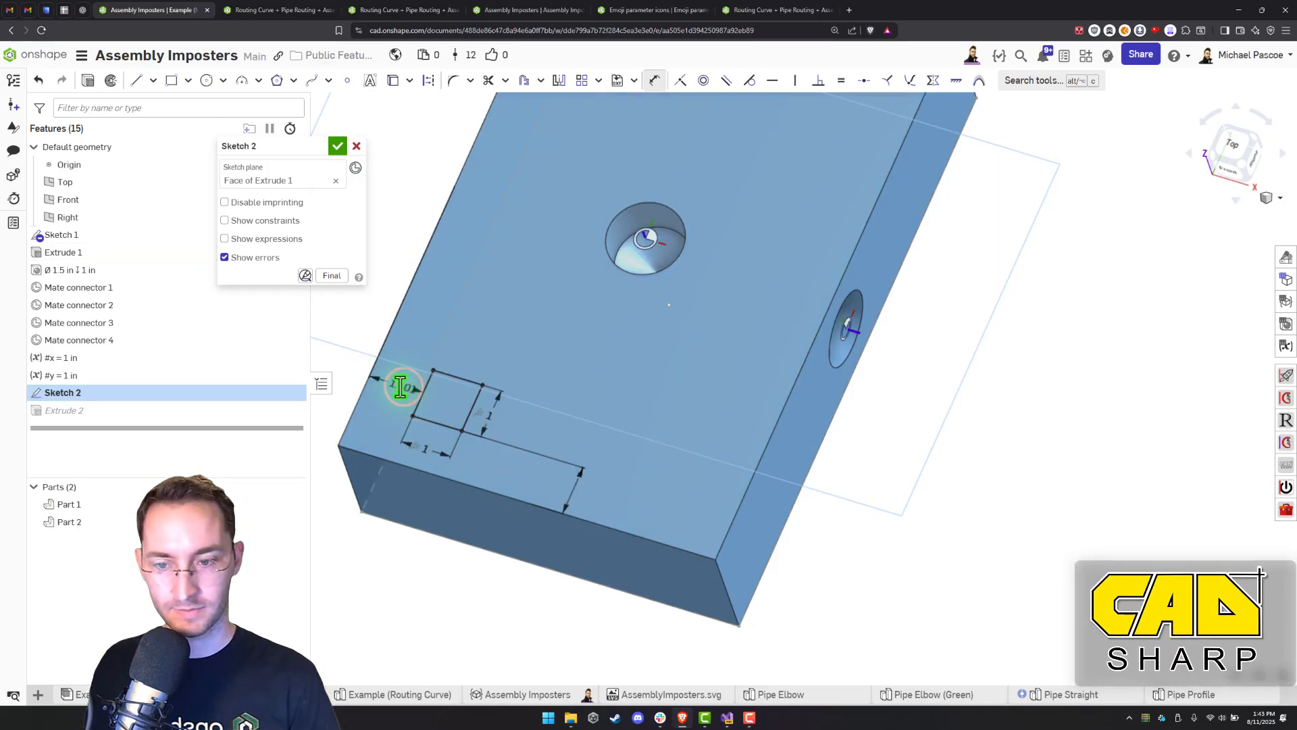
left_click(339, 144)
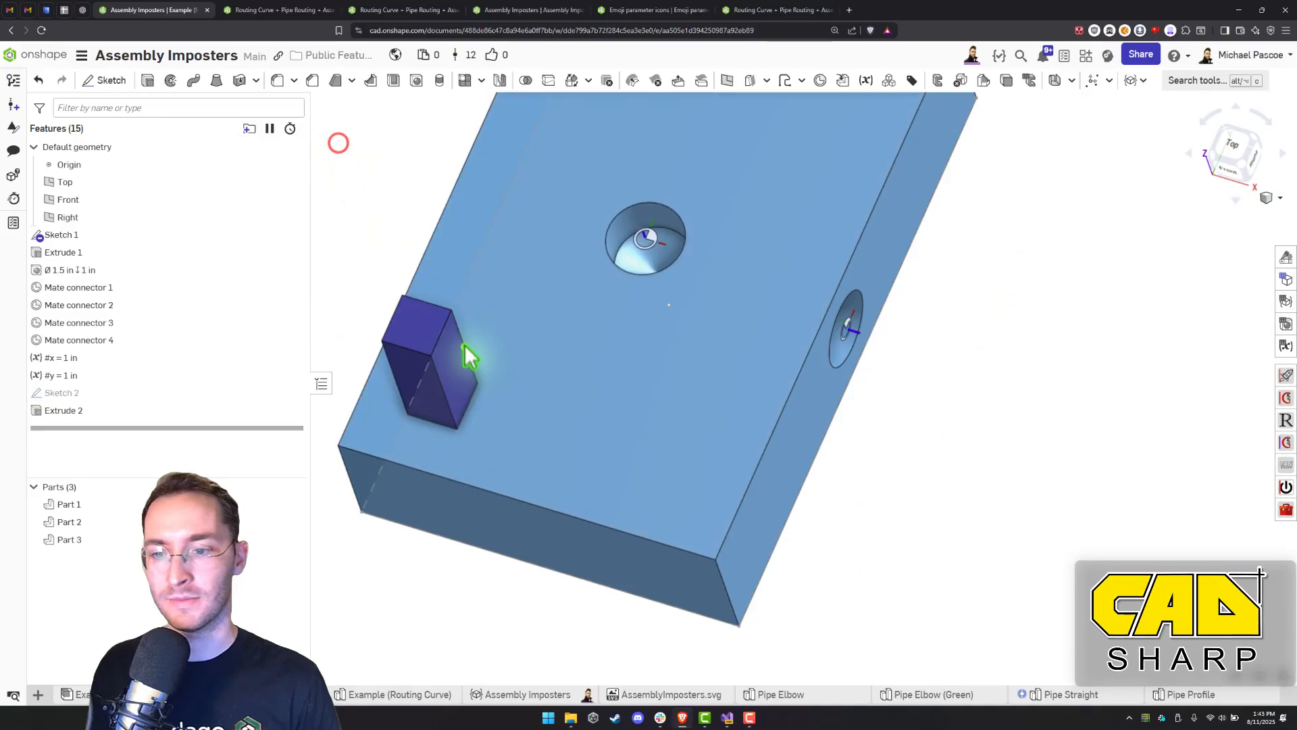
Examine the extruded post on the block from an isometric view
key("shift+7")
right_click_drag(471, 316, 463, 411)
scroll(441, 391, "up", 2)
scroll(450, 392, "up", 1)
scroll(447, 390, "down", 2)
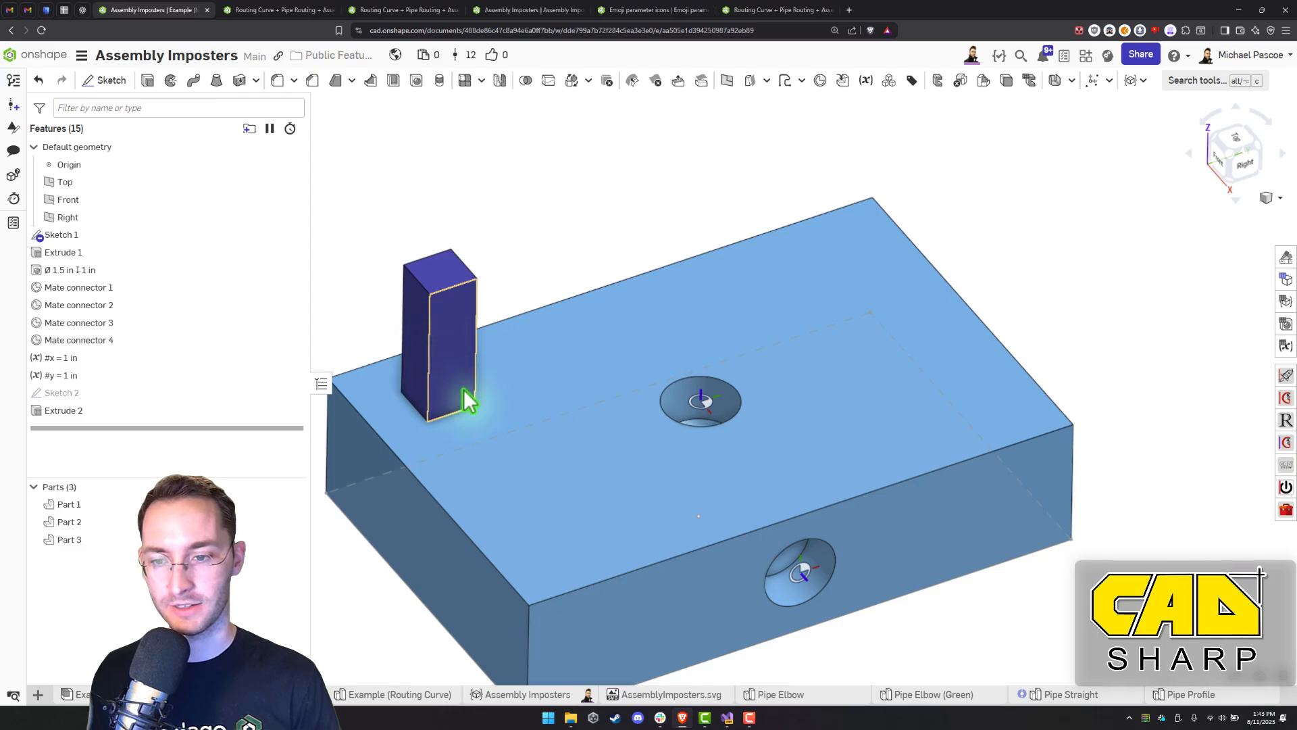
right_click_drag(502, 405, 494, 388)
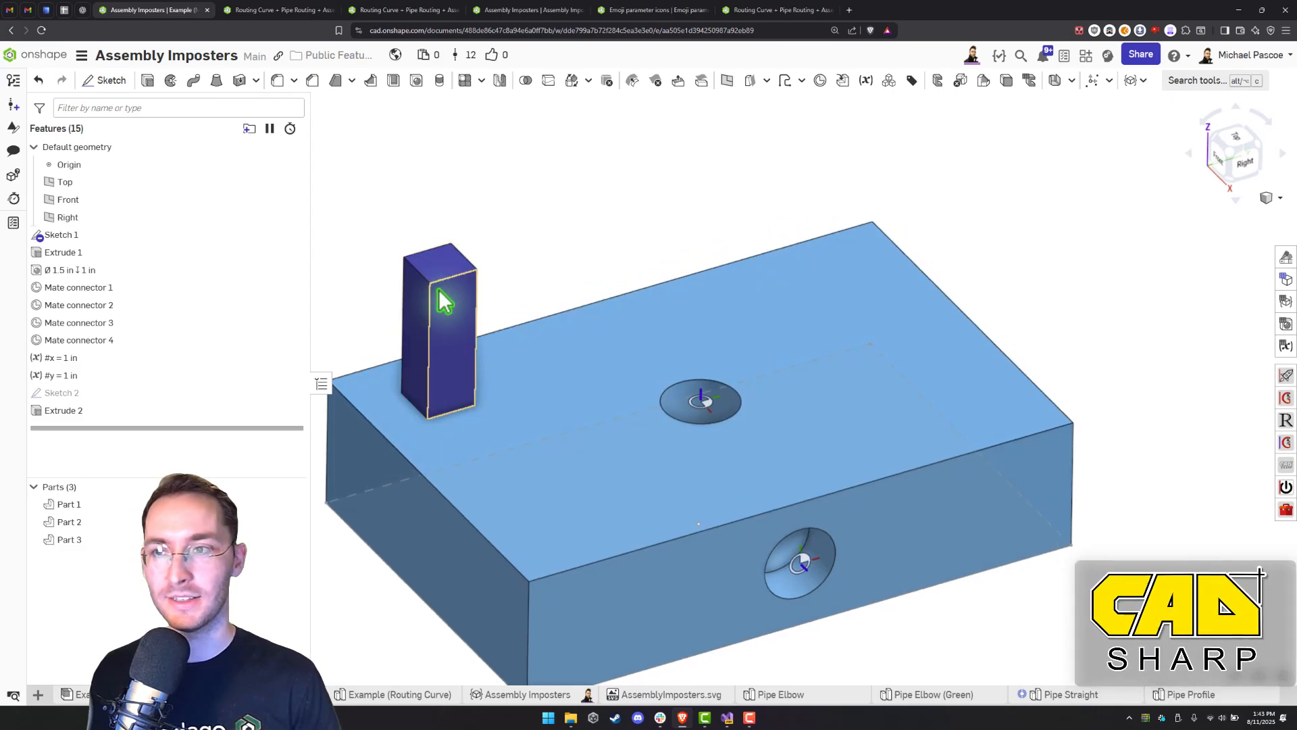
scroll(454, 186, "down", 3)
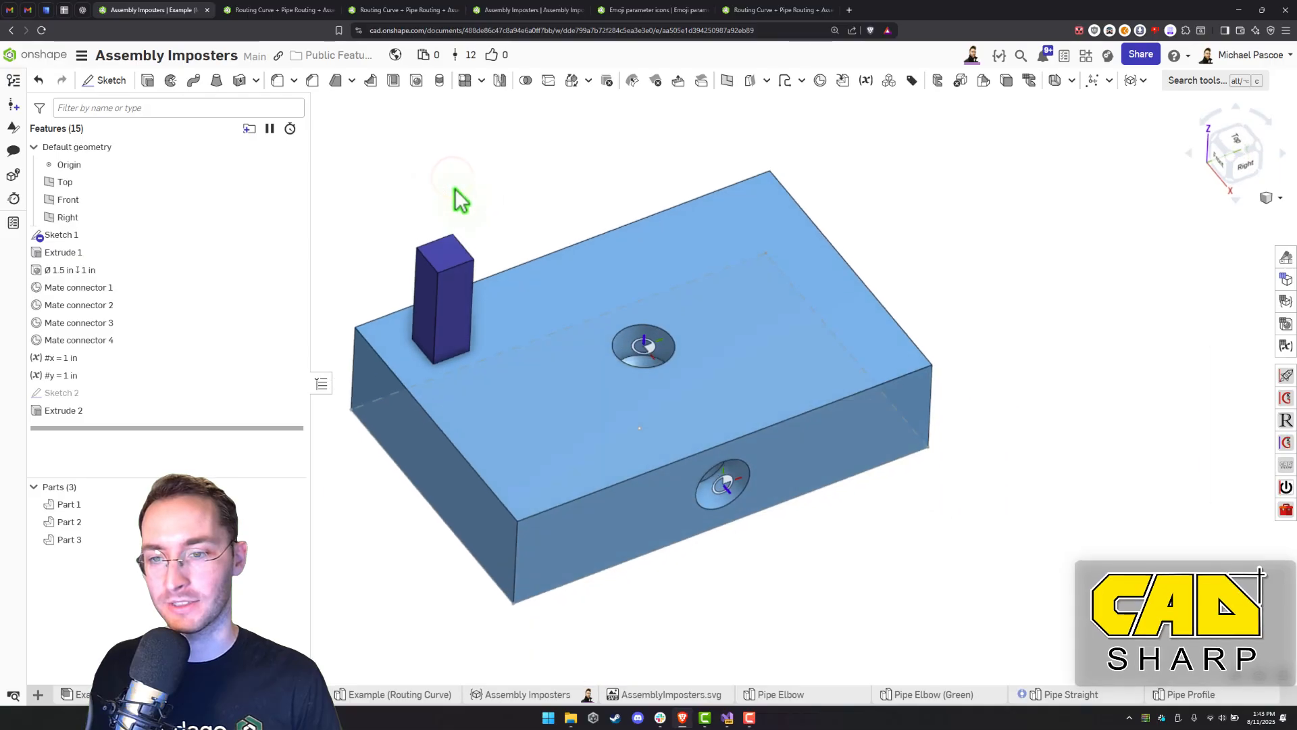
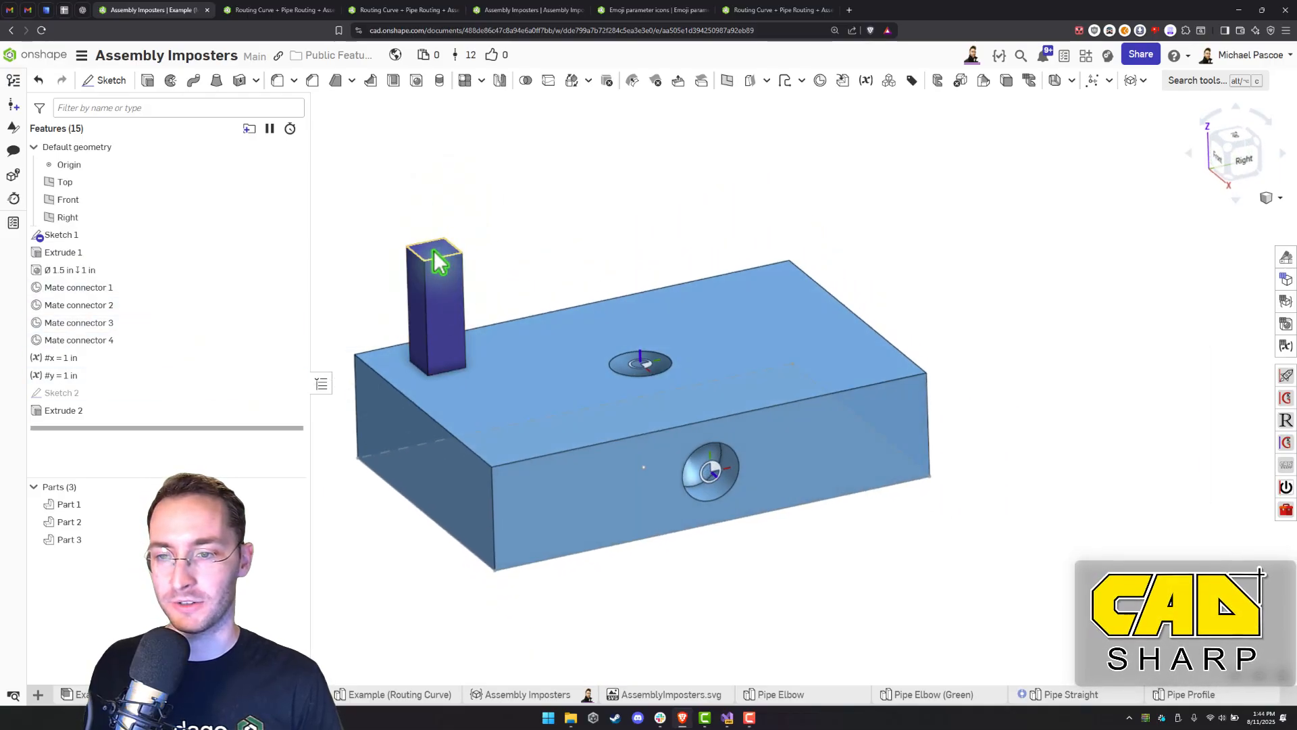
Show Sketch 2 and add a circle centred in its square, reaching the midpoints of the sides
right_click_drag(427, 289, 432, 300)
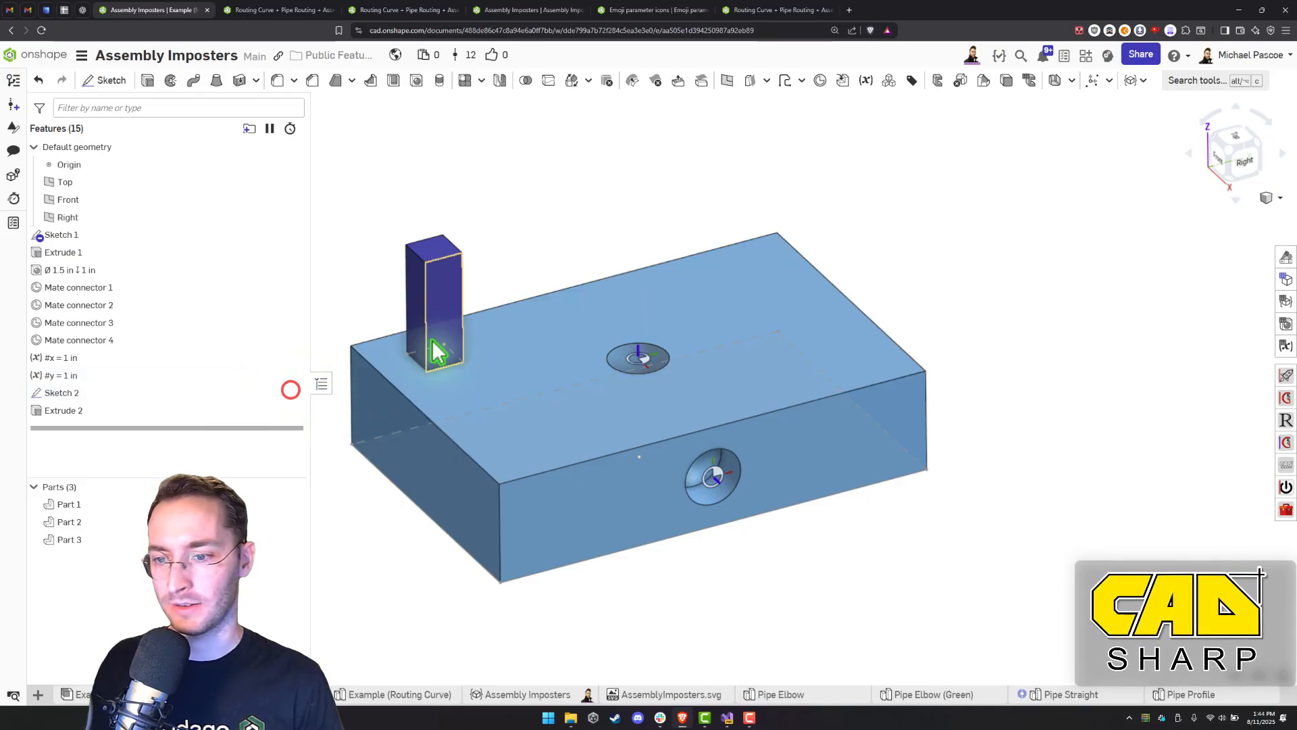
scroll(435, 351, "up", 5)
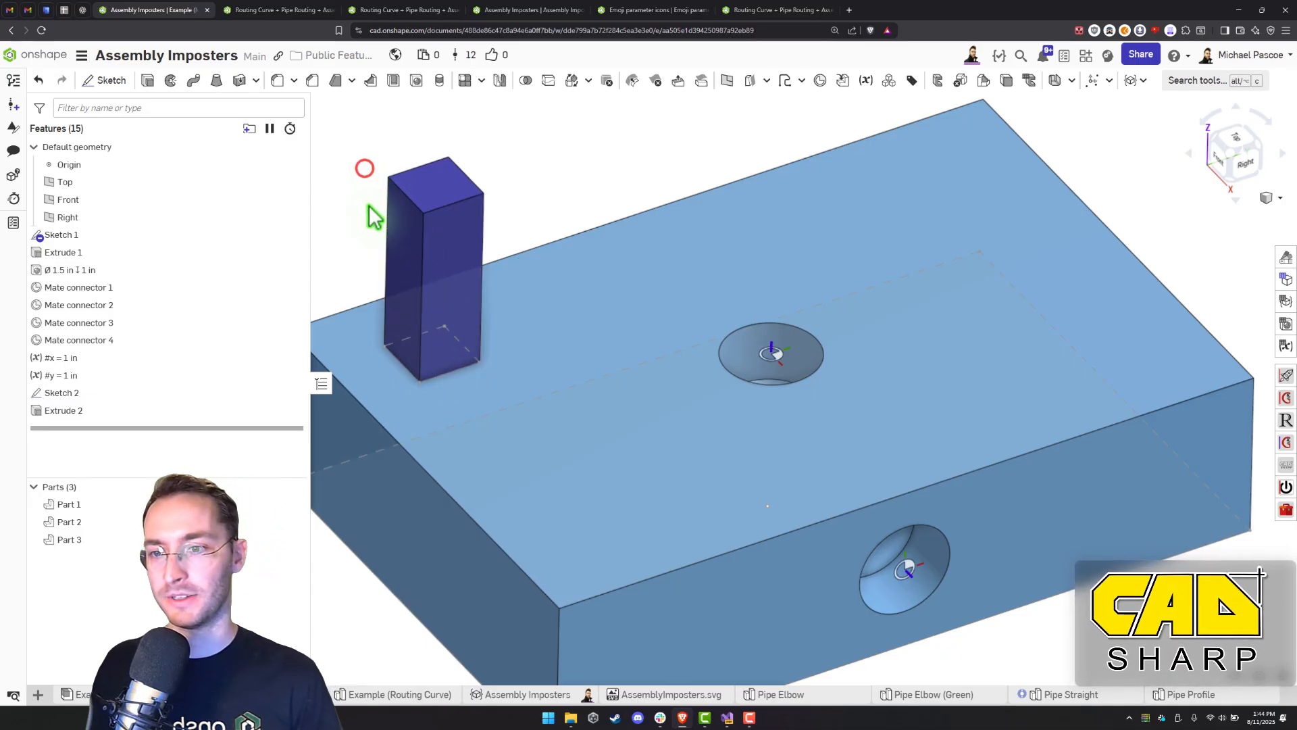
middle_click_drag(371, 212, 392, 231)
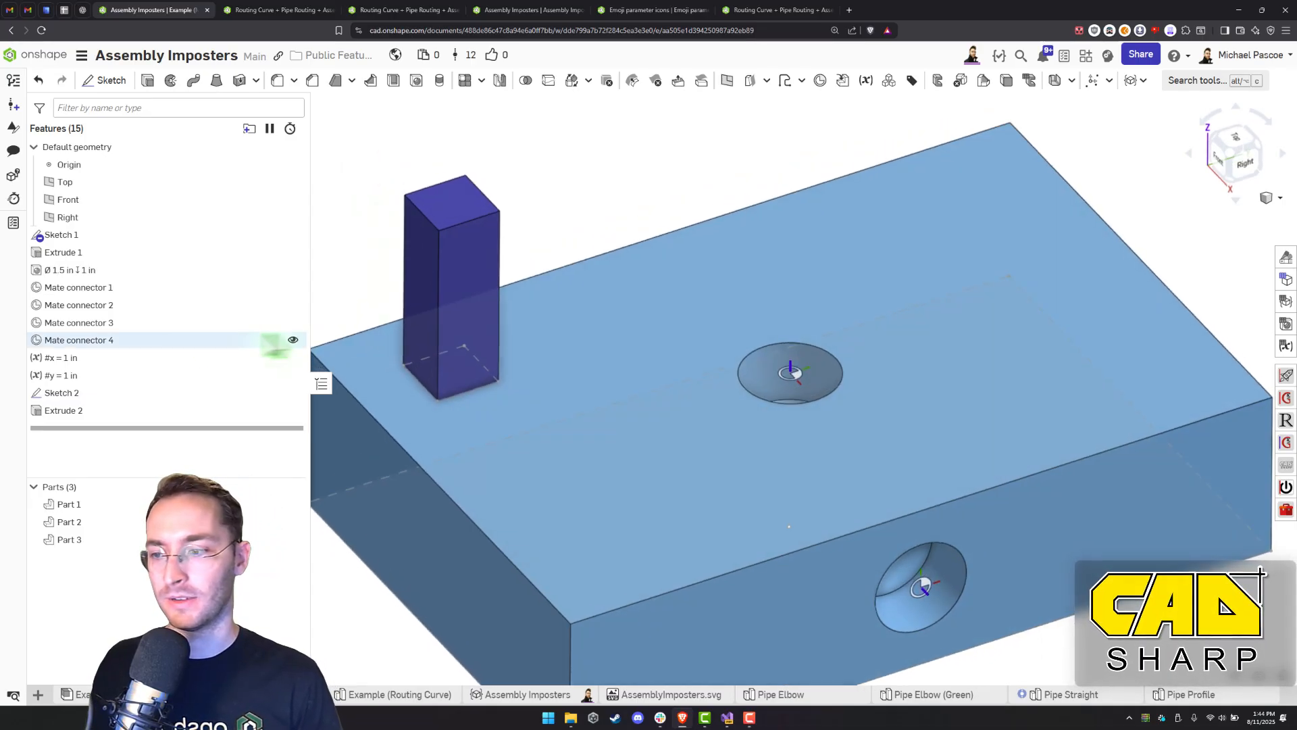
double_click(143, 393)
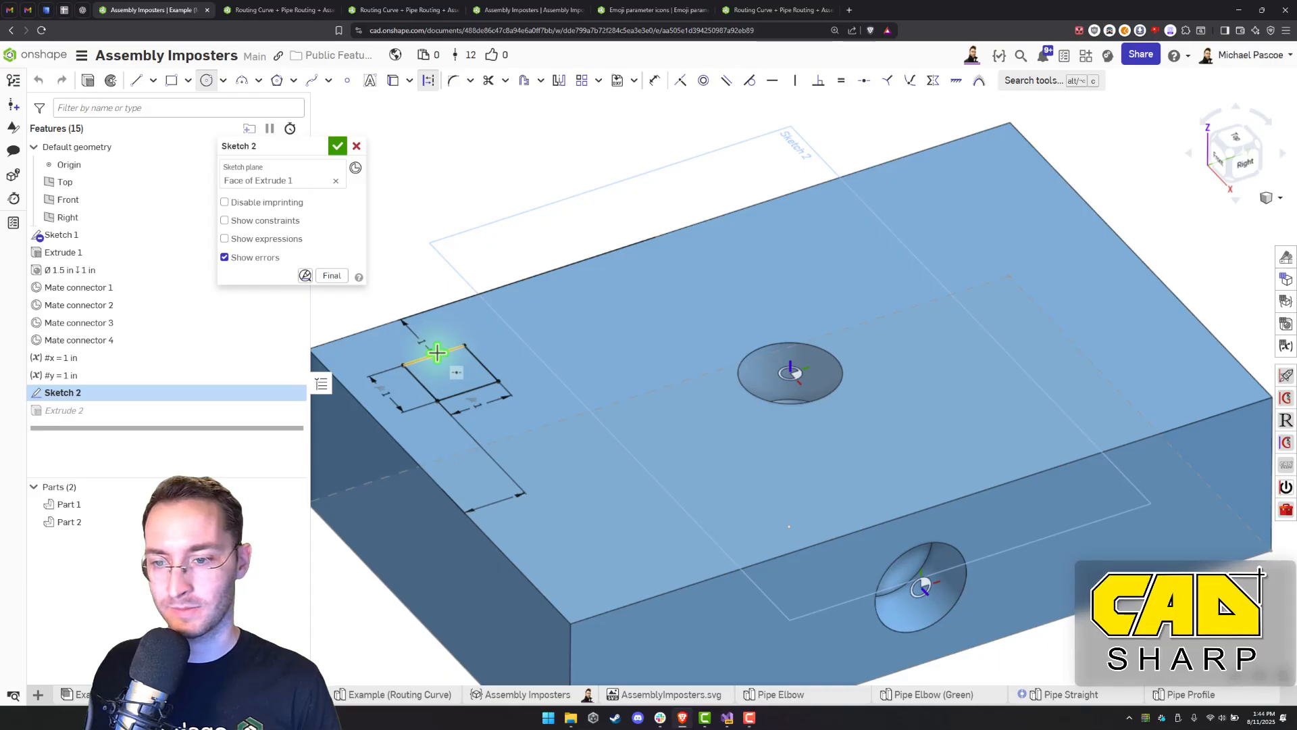
left_click(451, 373)
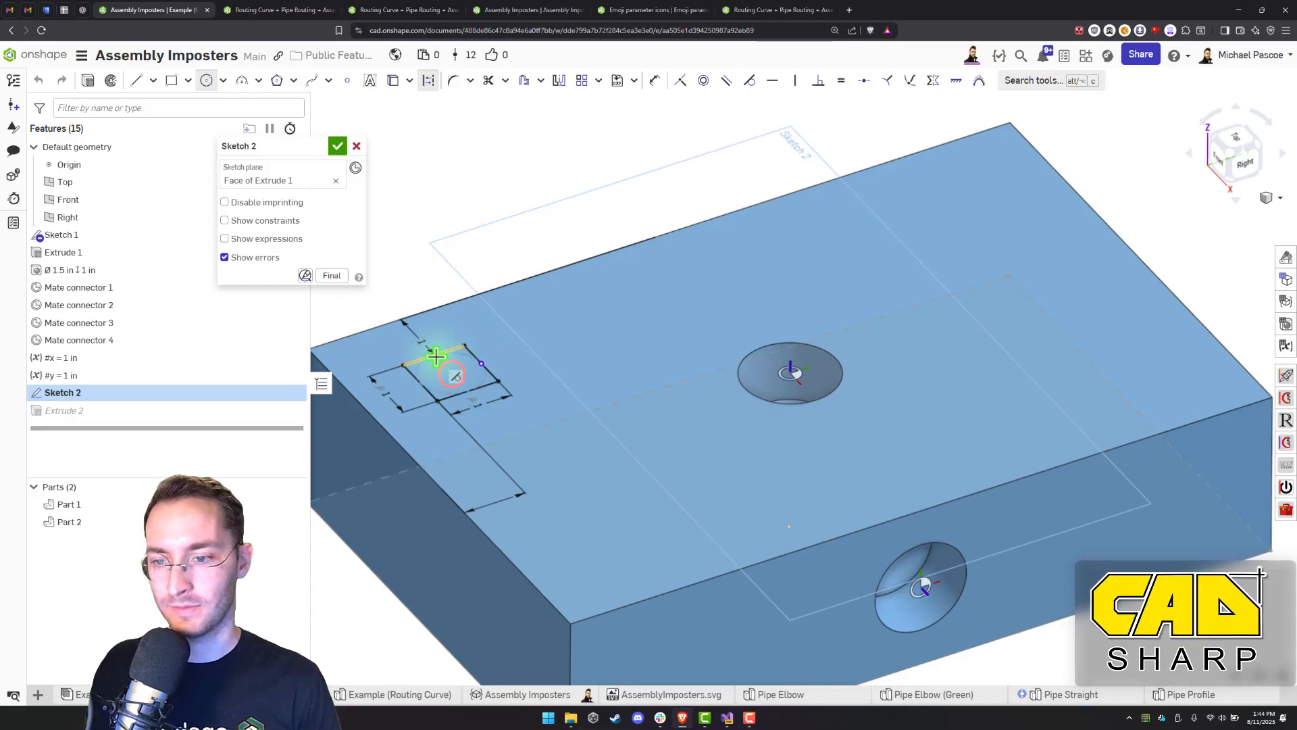
left_click(340, 147)
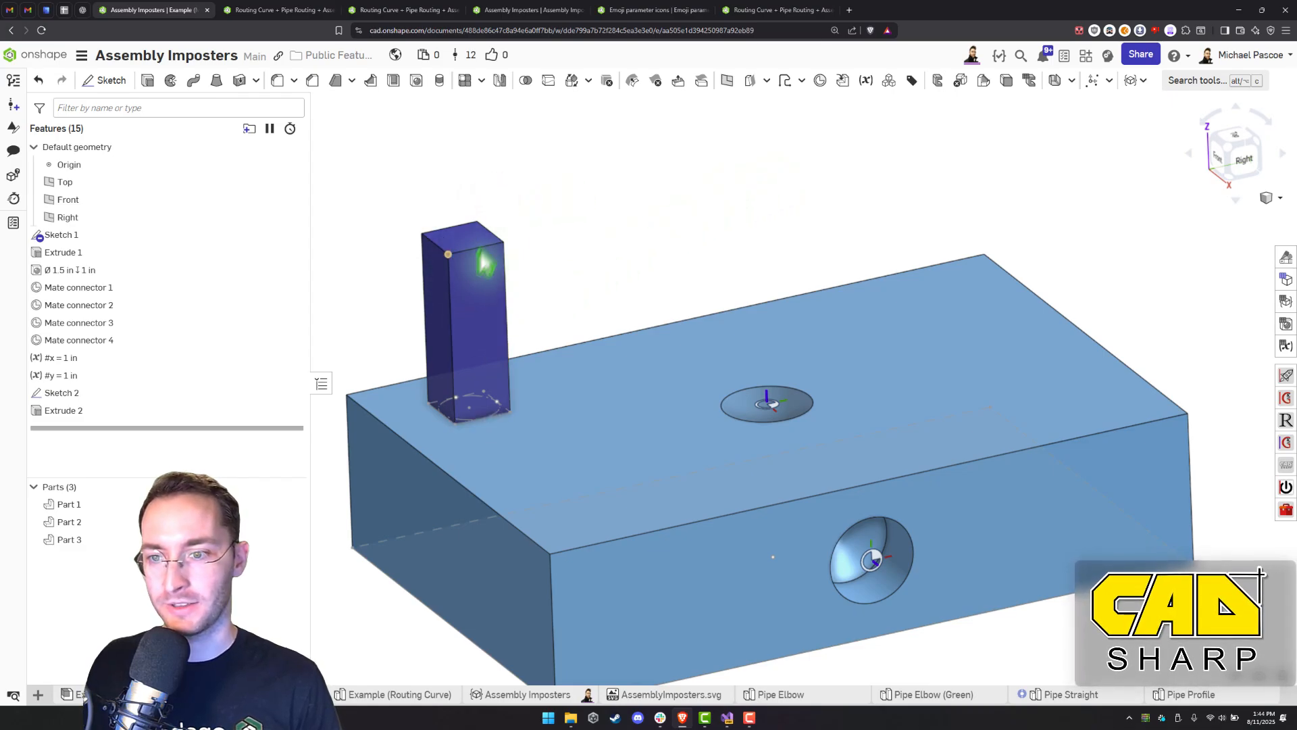
mouse_move(462, 260)
right_mouse_down()
mouse_move(539, 249)
mouse_move(577, 217)
right_mouse_up()
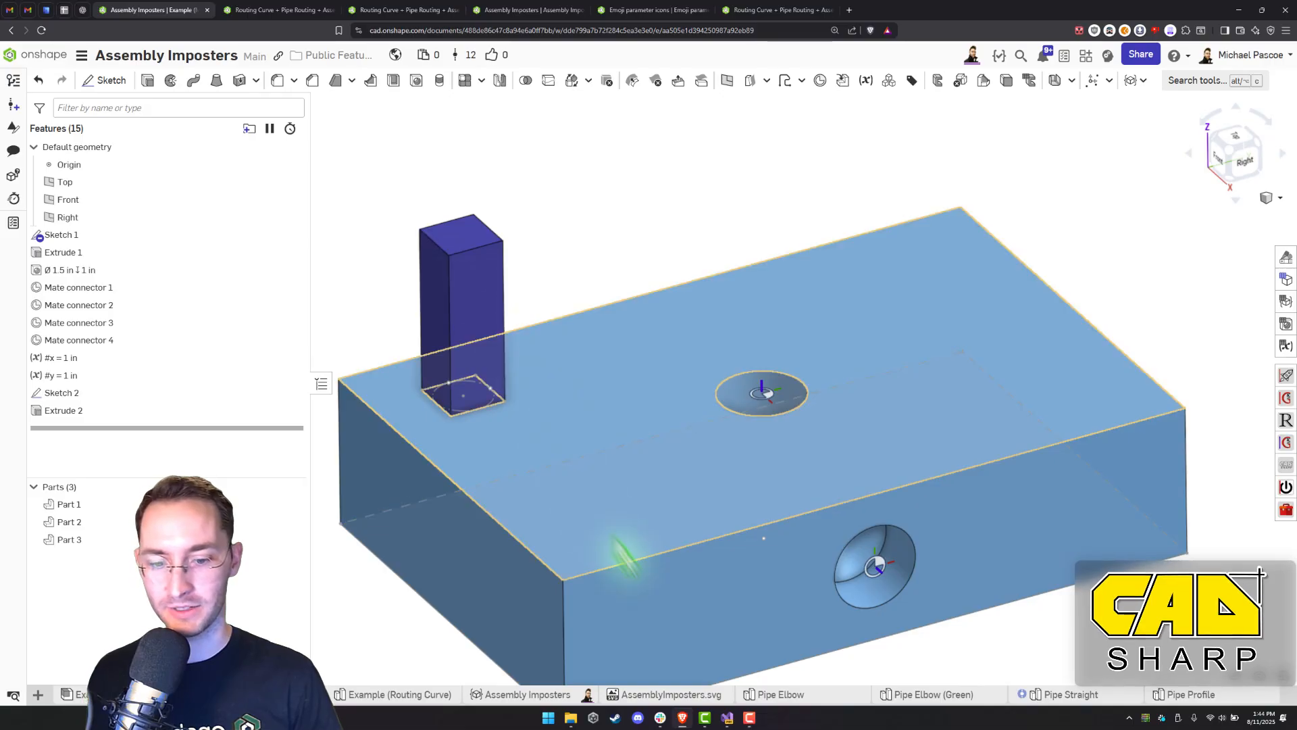
Create a new Part Studio and rename its tab "Configured cube"
left_click(40, 693)
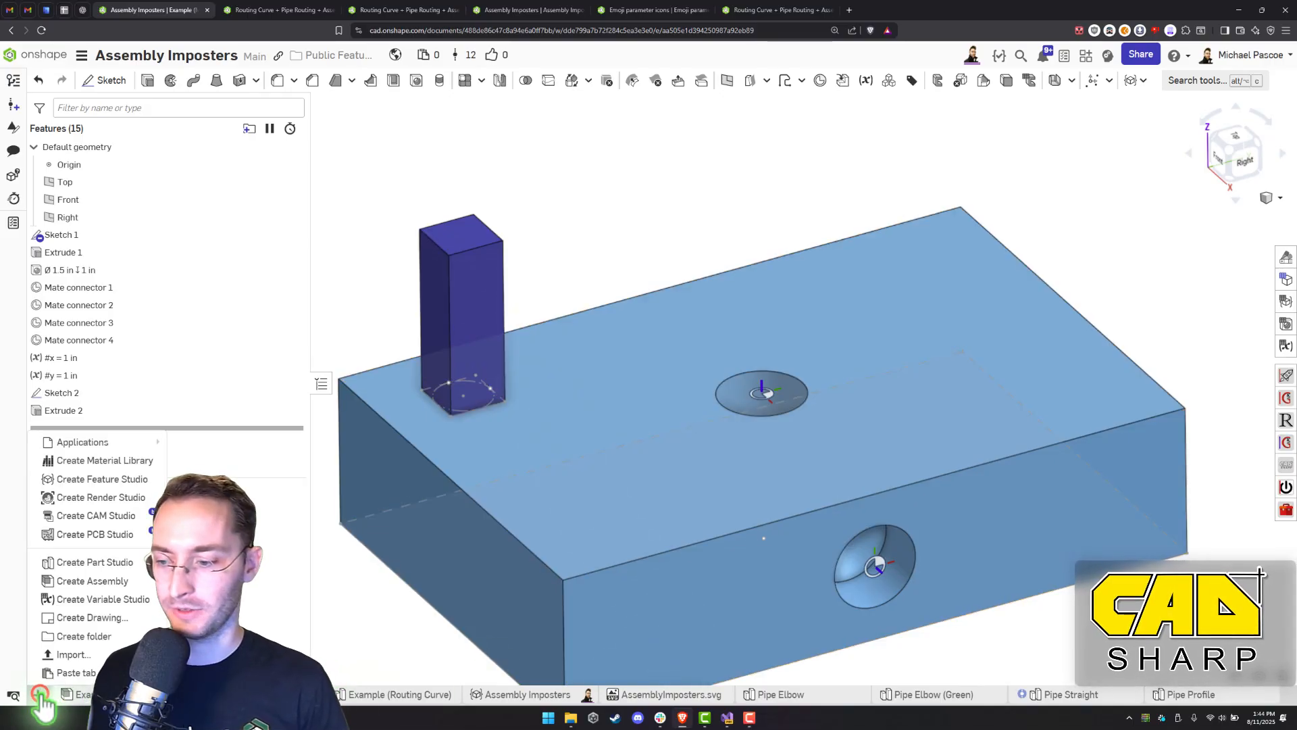
left_click(75, 563)
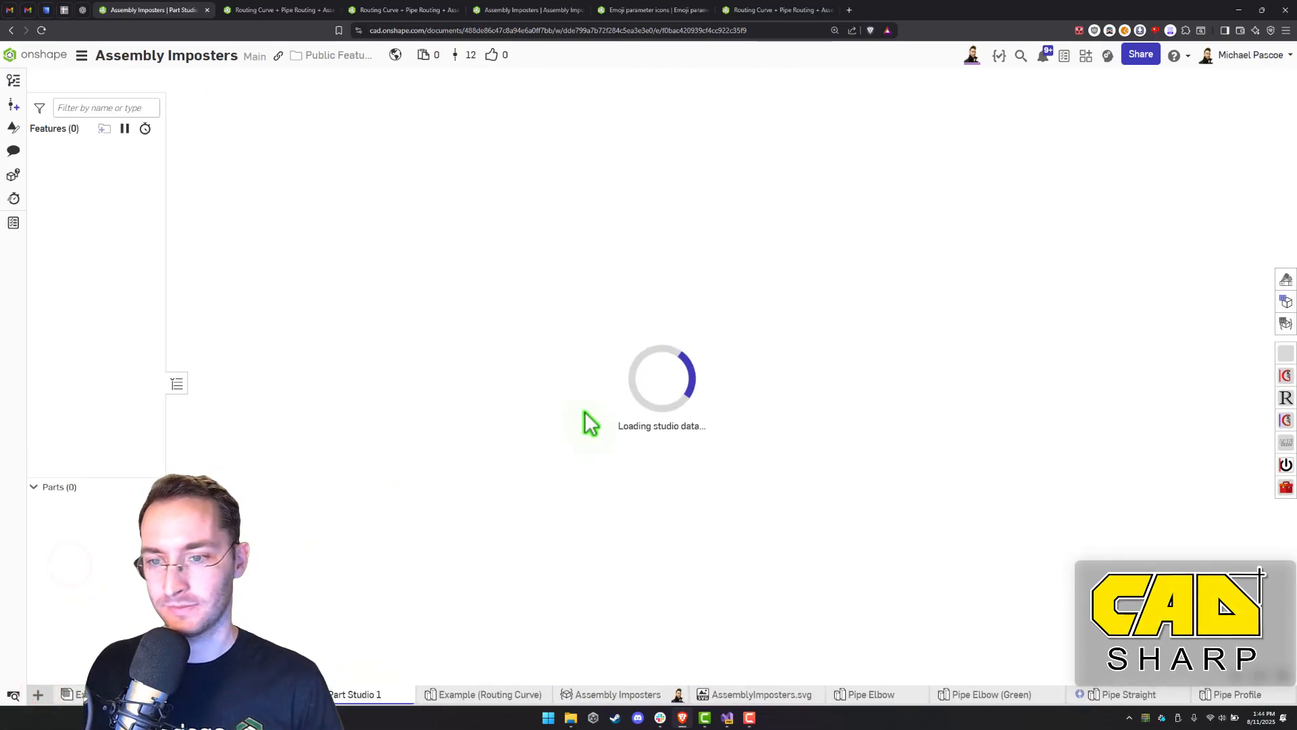
right_click(356, 699)
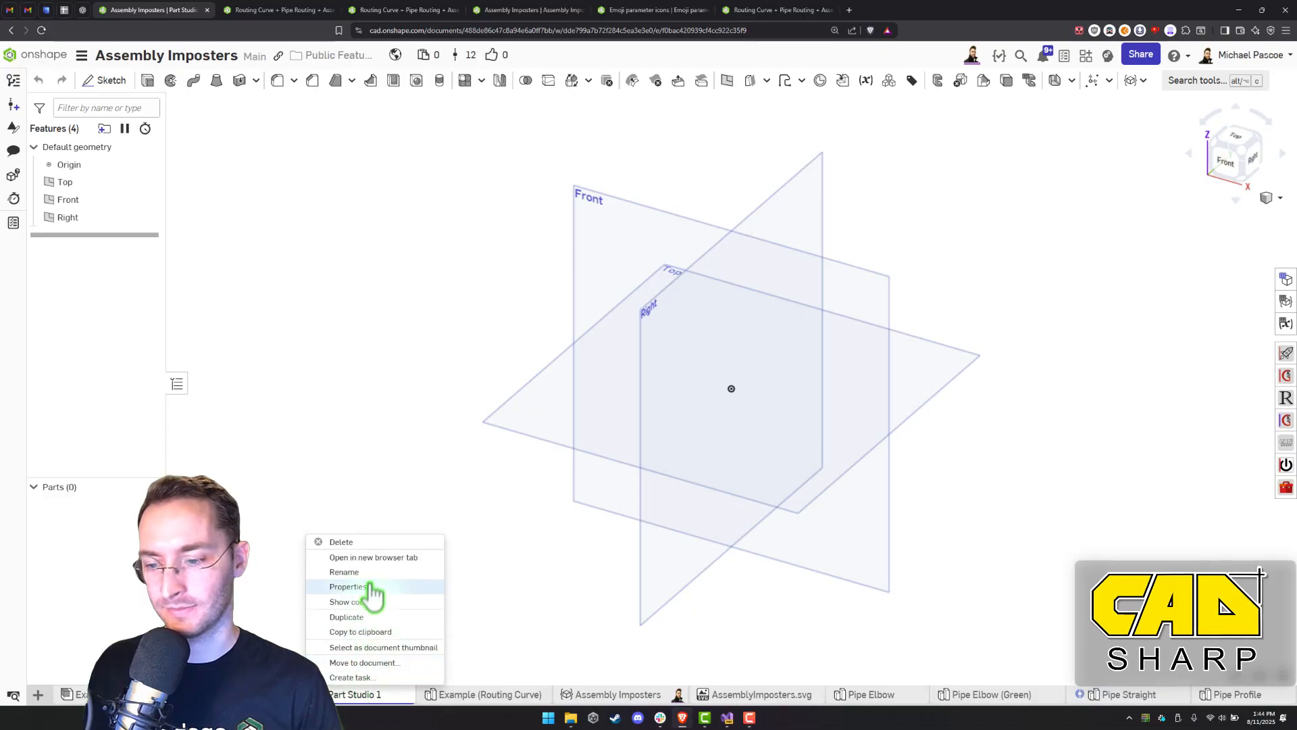
left_click(371, 576)
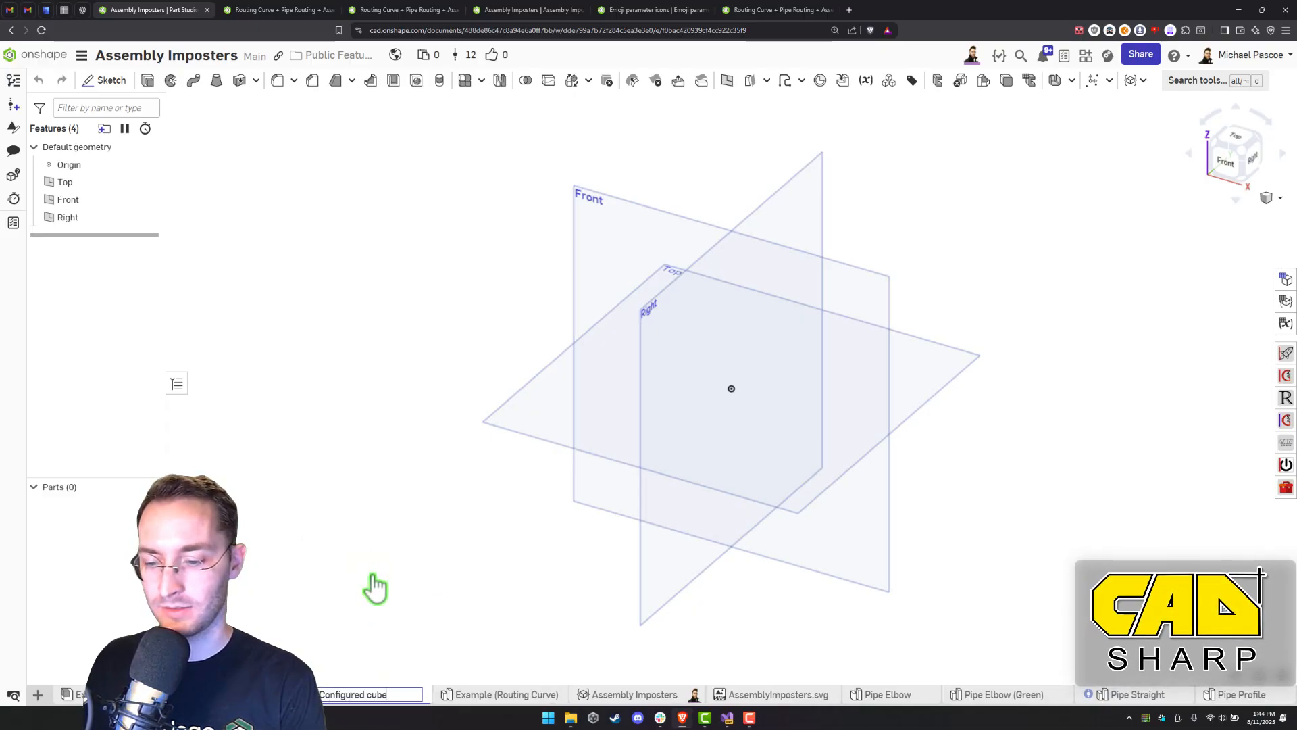
key("Return")
Sketch a centre-point rectangle on the Top plane, centred on the origin and sized 1 in by 1 in
right_click_drag(644, 286, 598, 314)
left_click(576, 235)
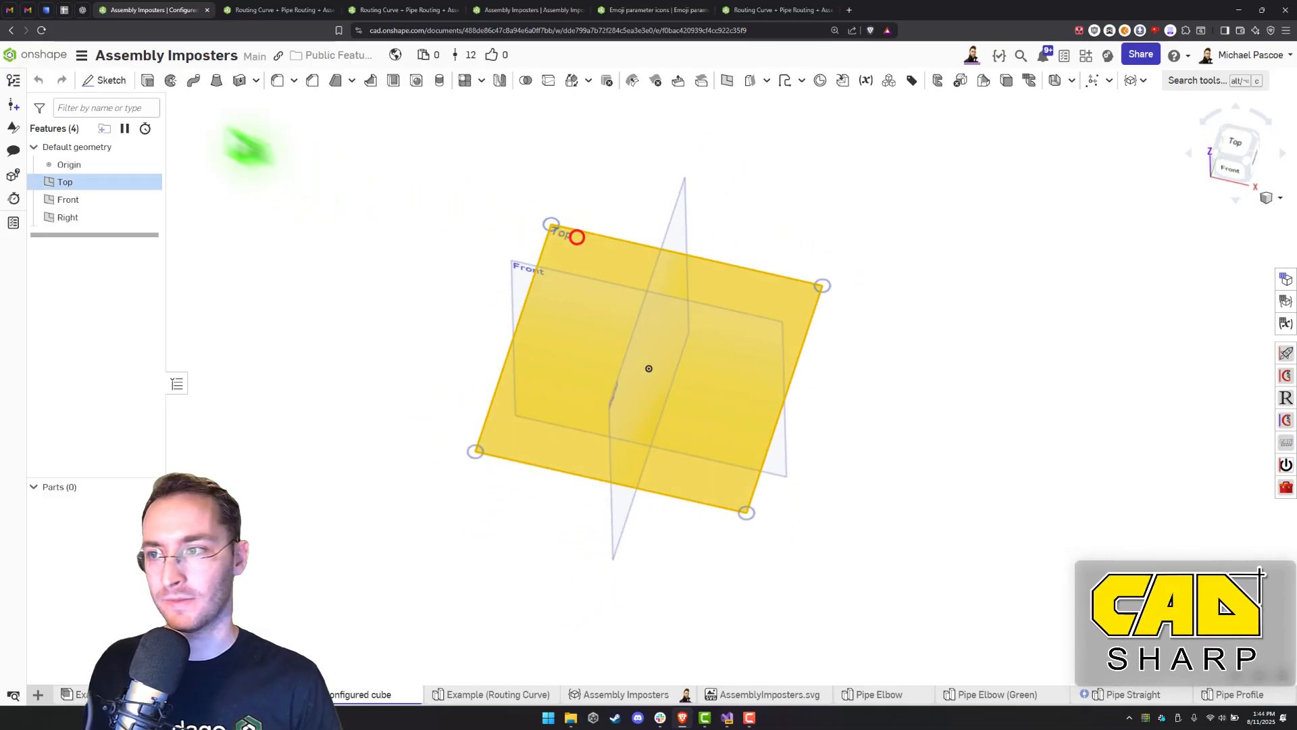
left_click(108, 81)
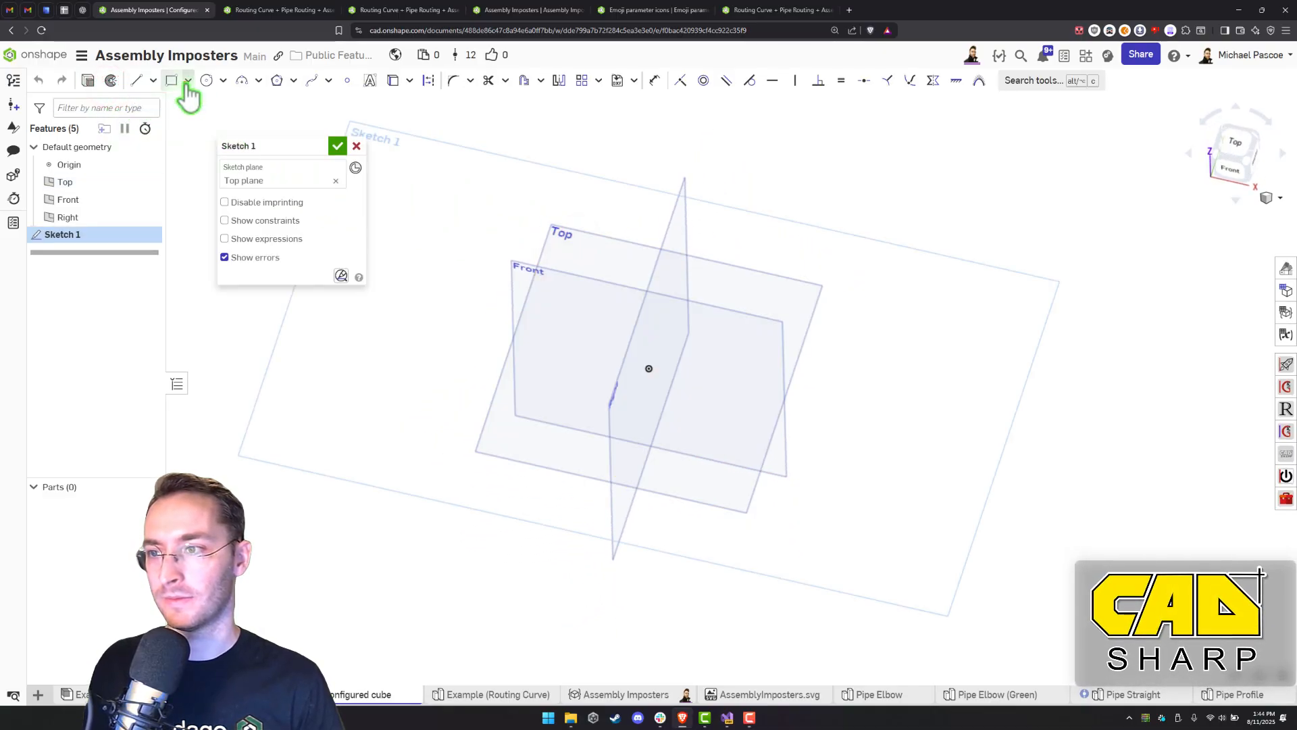
left_click(188, 80)
left_click(196, 125)
left_click(655, 367)
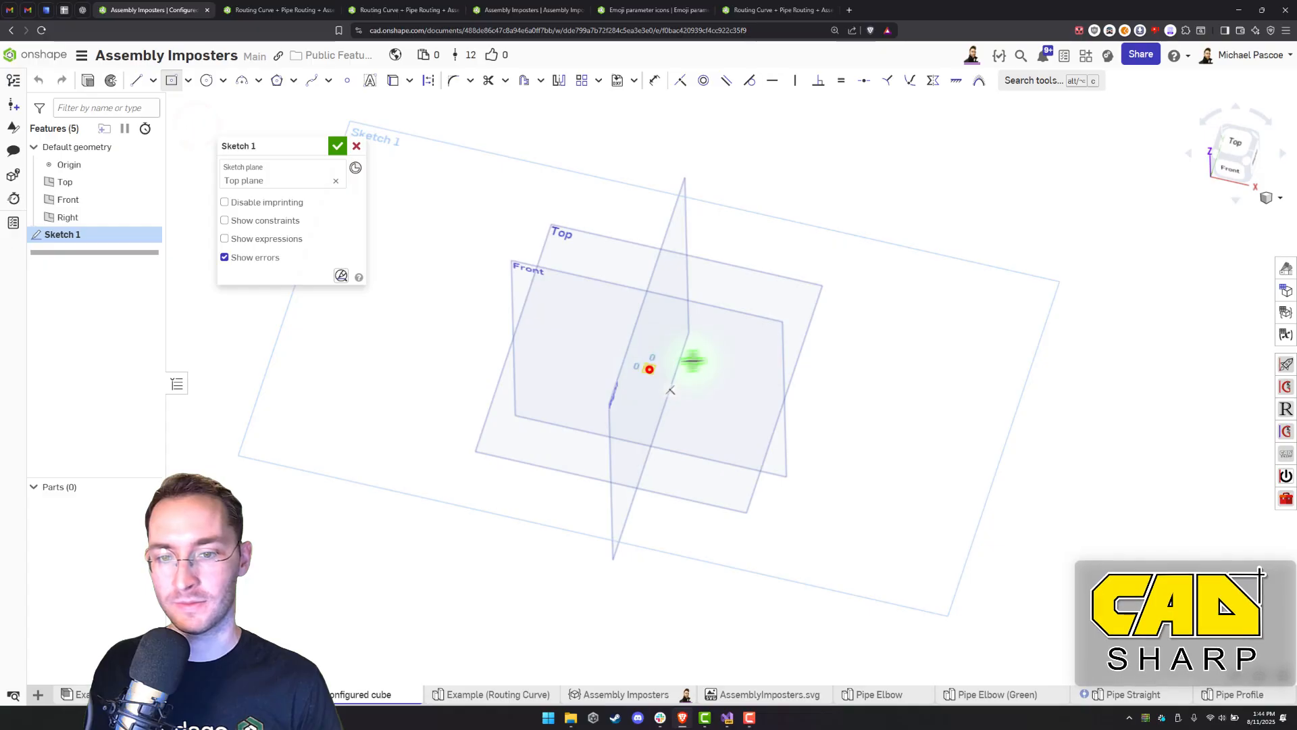
left_click(729, 342)
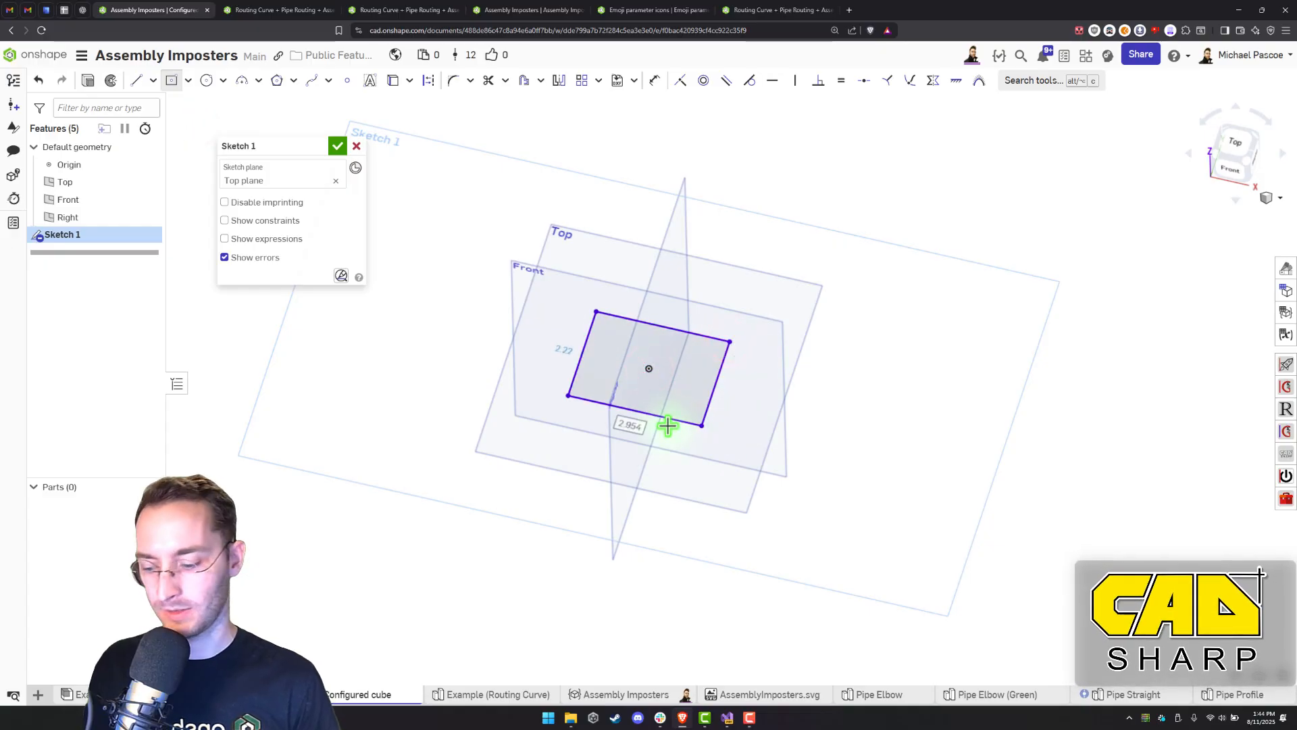
type("1")
key("Return")
key("Escape")
Add a construction circle centred on the origin inside the square, reaching the midpoints of its sides
scroll(637, 366, "up", 2)
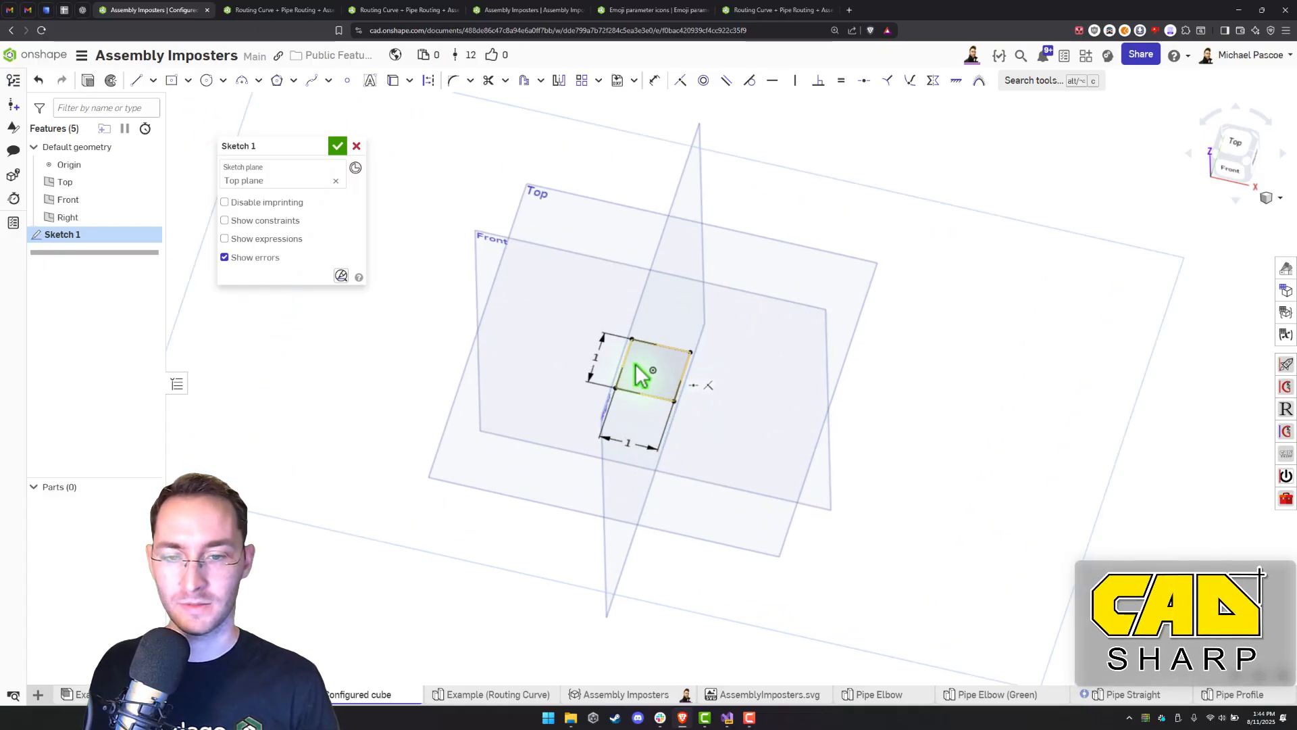
key("c")
left_click(656, 372)
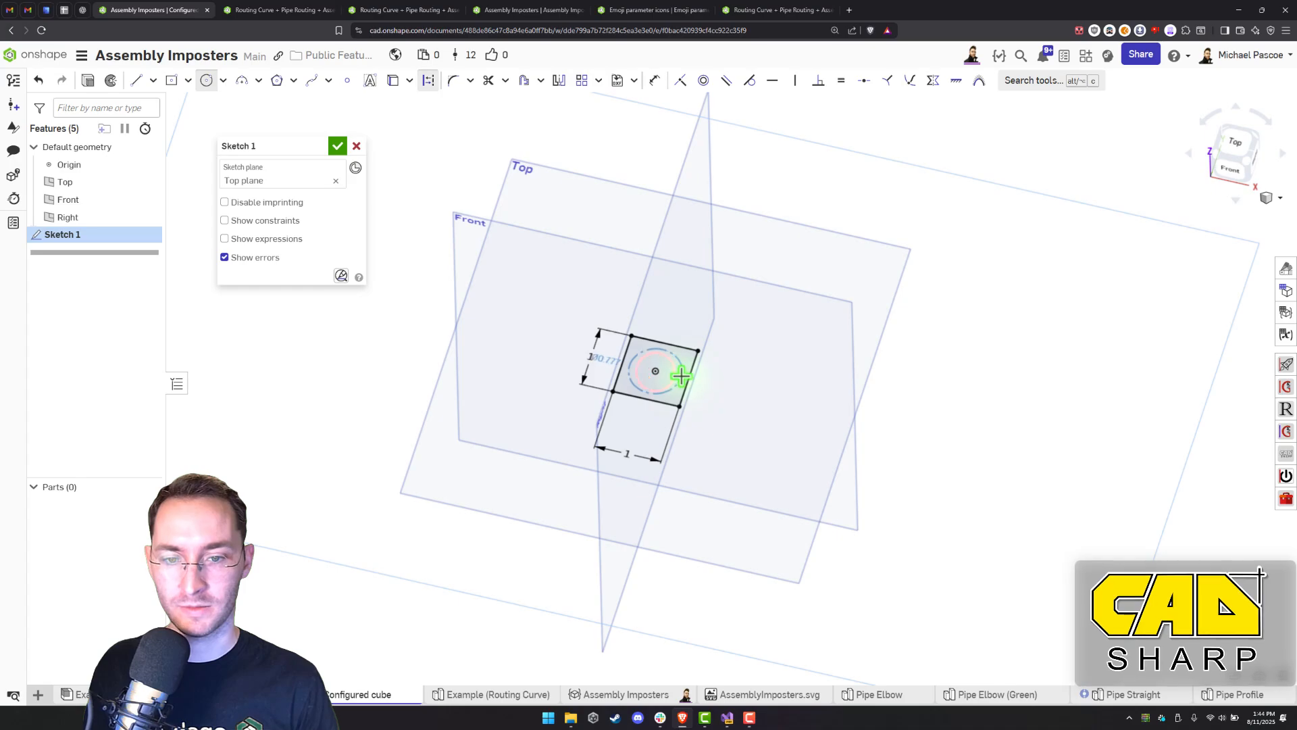
left_click(687, 380)
key("Escape")
Drive the square's X-direction dimension with #x, created as a length configuration variable with a 1 in default
right_click_drag(667, 383, 675, 397)
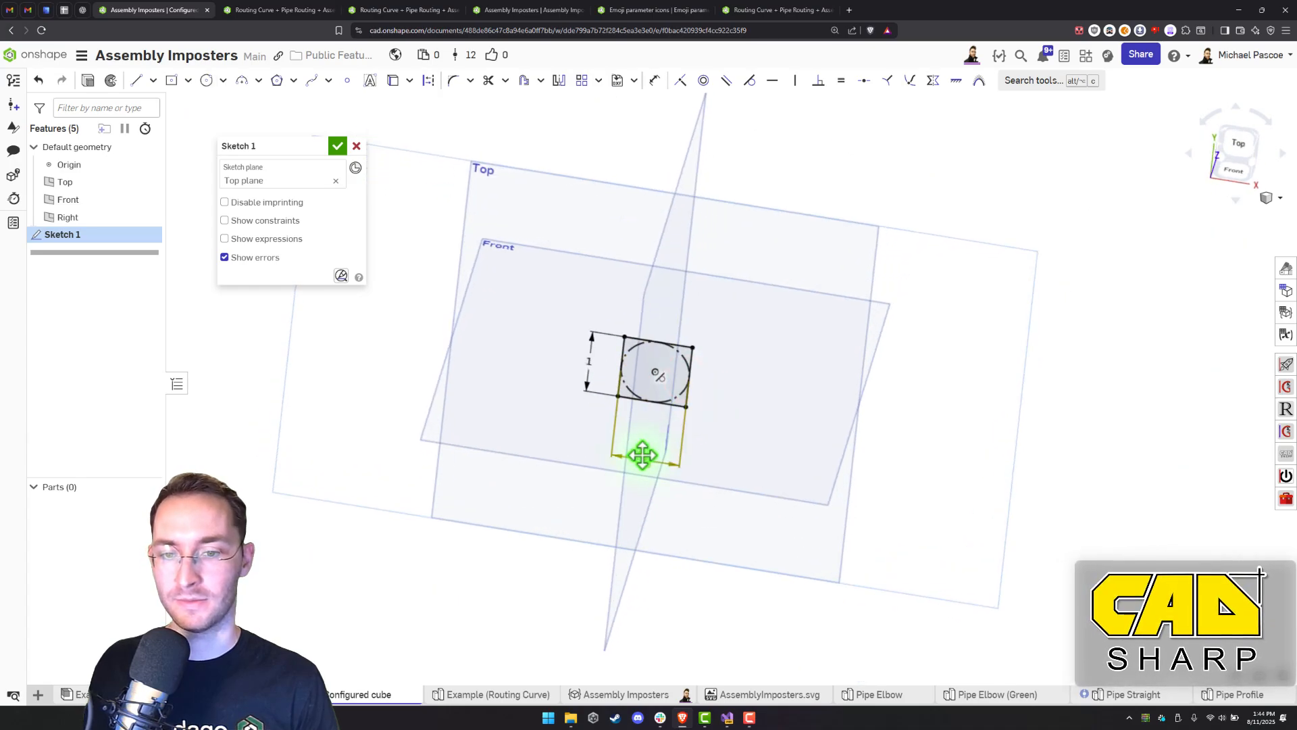
double_click(642, 455)
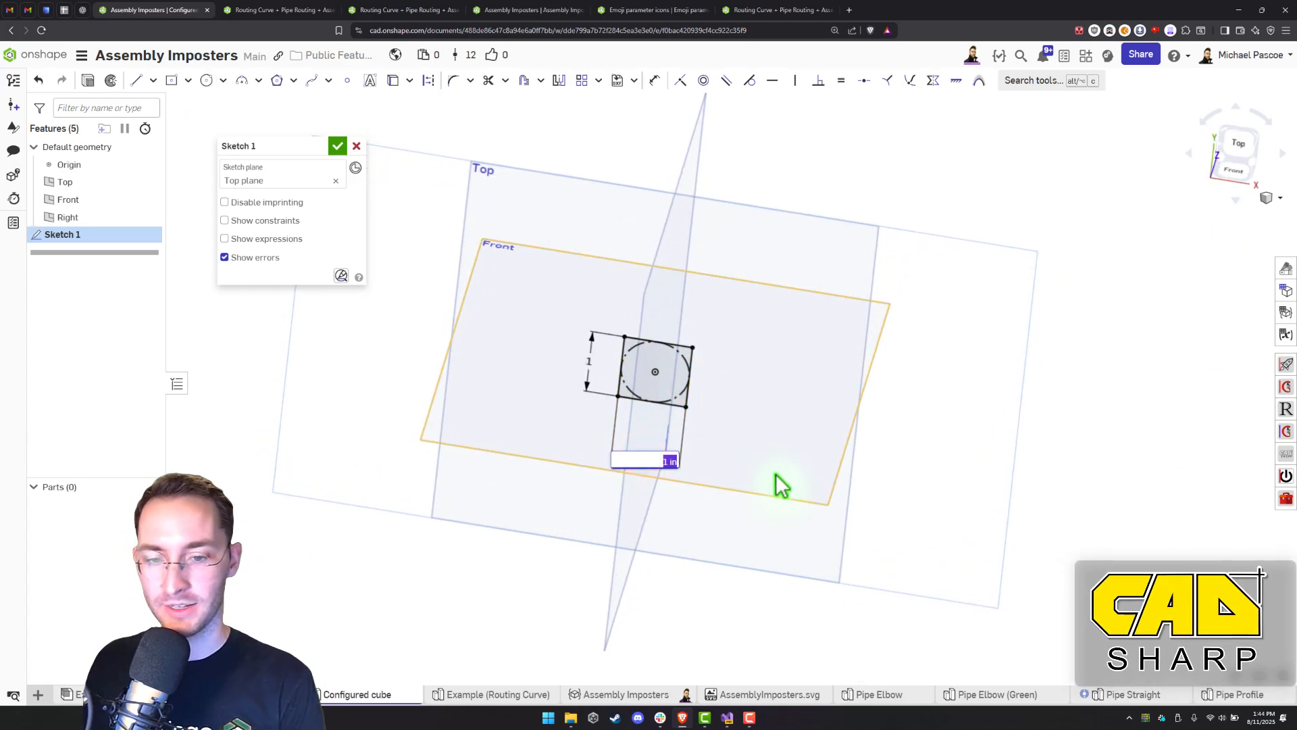
type("#x")
key("Return")
left_click(775, 475)
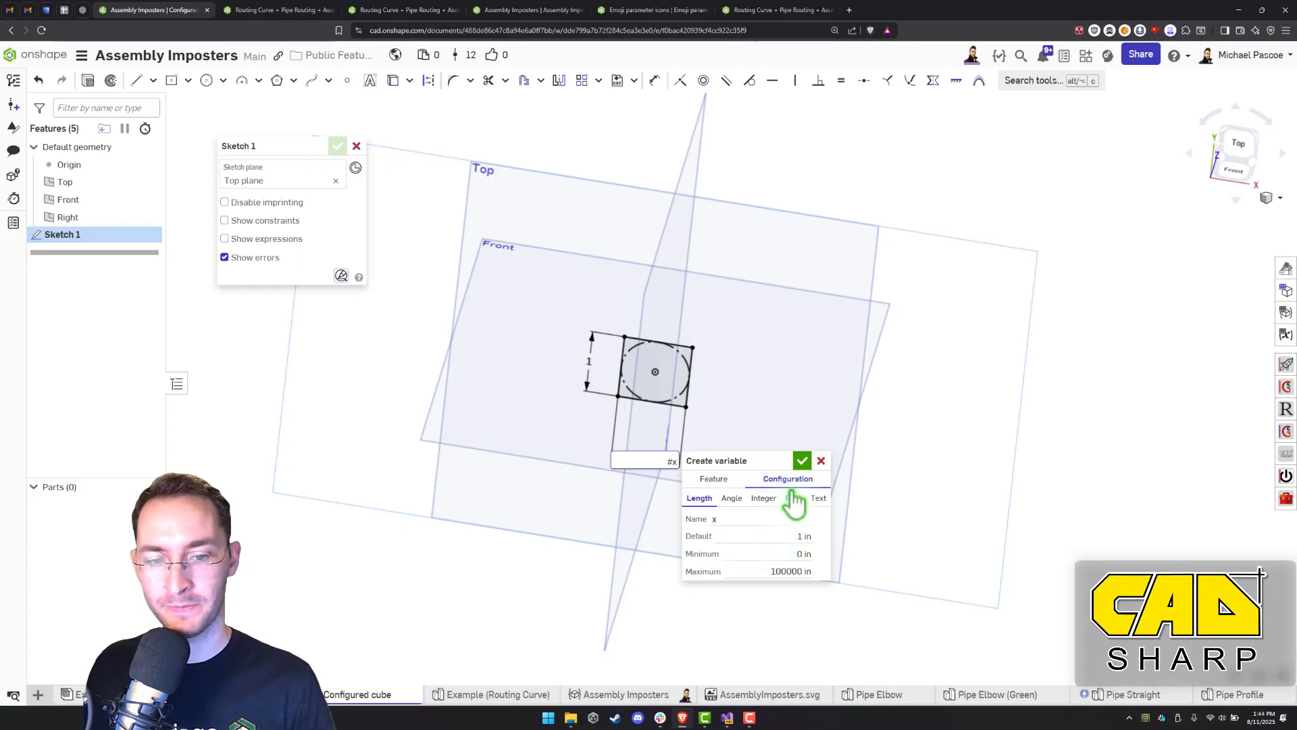
left_click(792, 535)
left_click(801, 460)
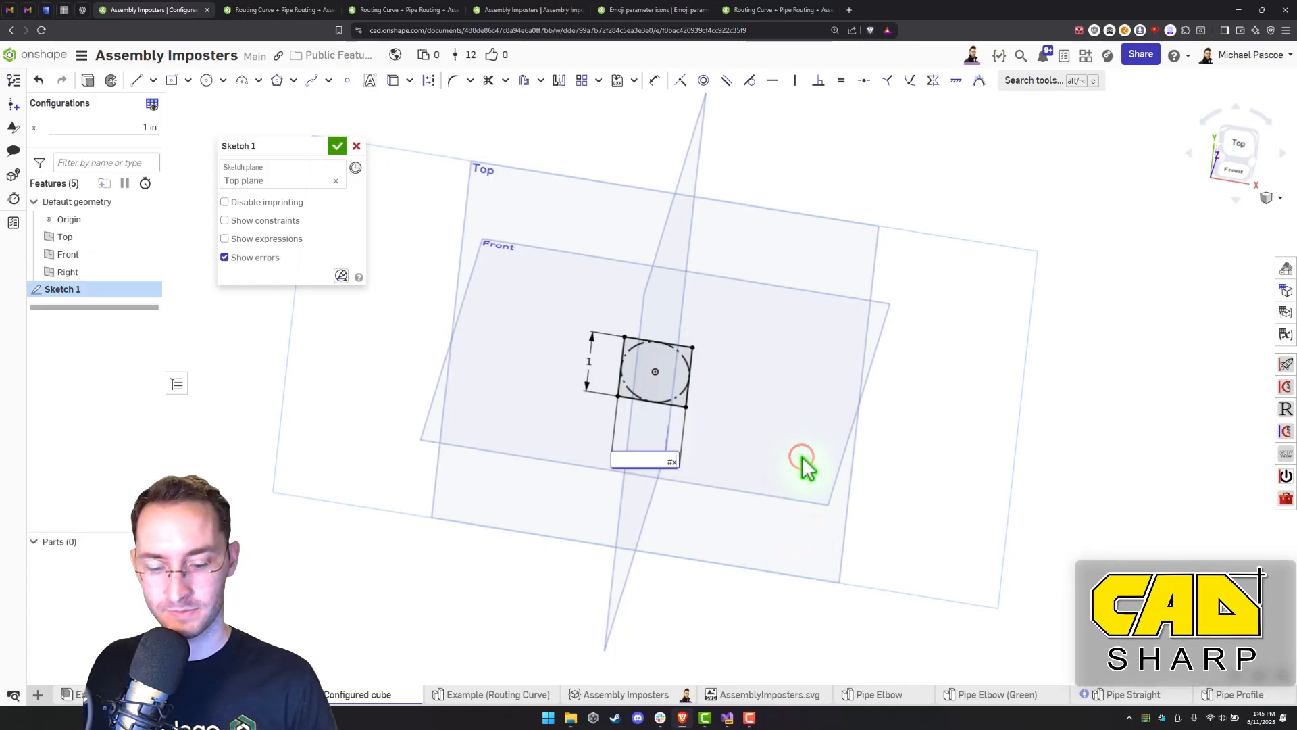
Drive the square's Y-direction dimension with #y, created as a length configuration variable with a 1 in default
double_click(590, 360)
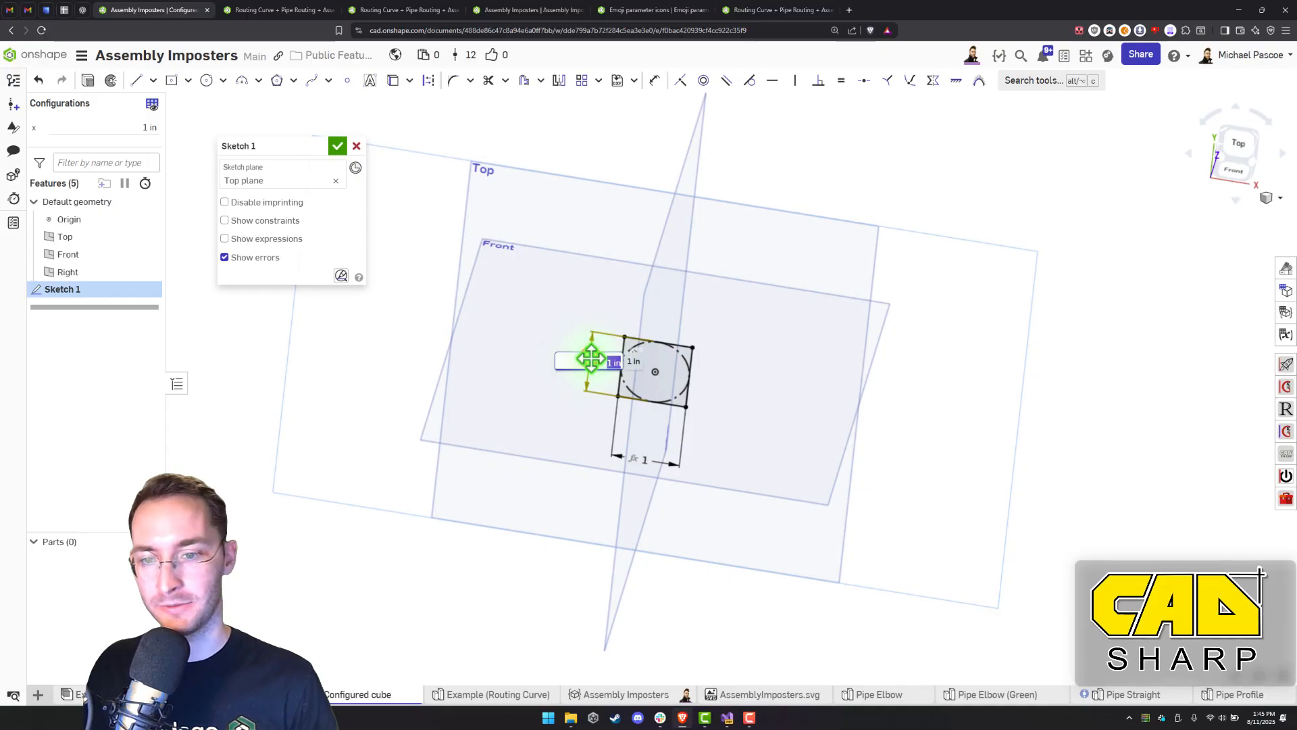
type("#y")
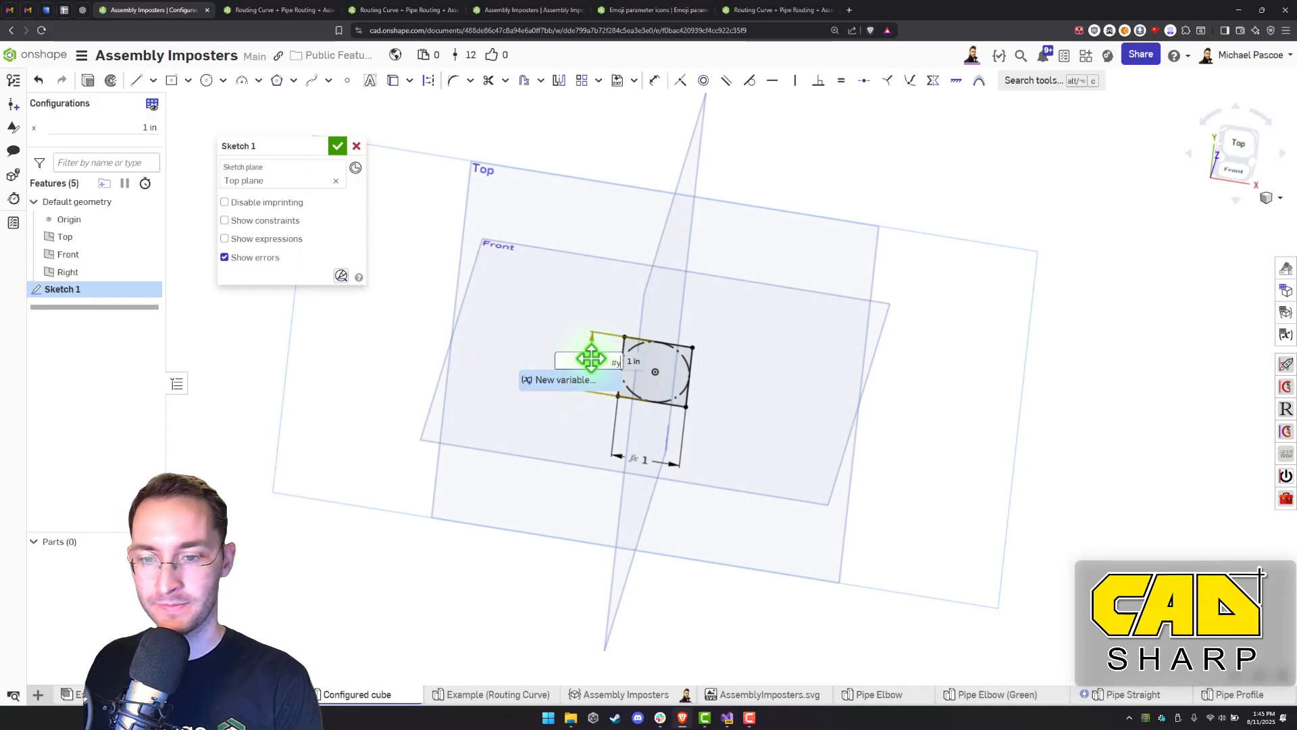
key("Return")
left_click(737, 380)
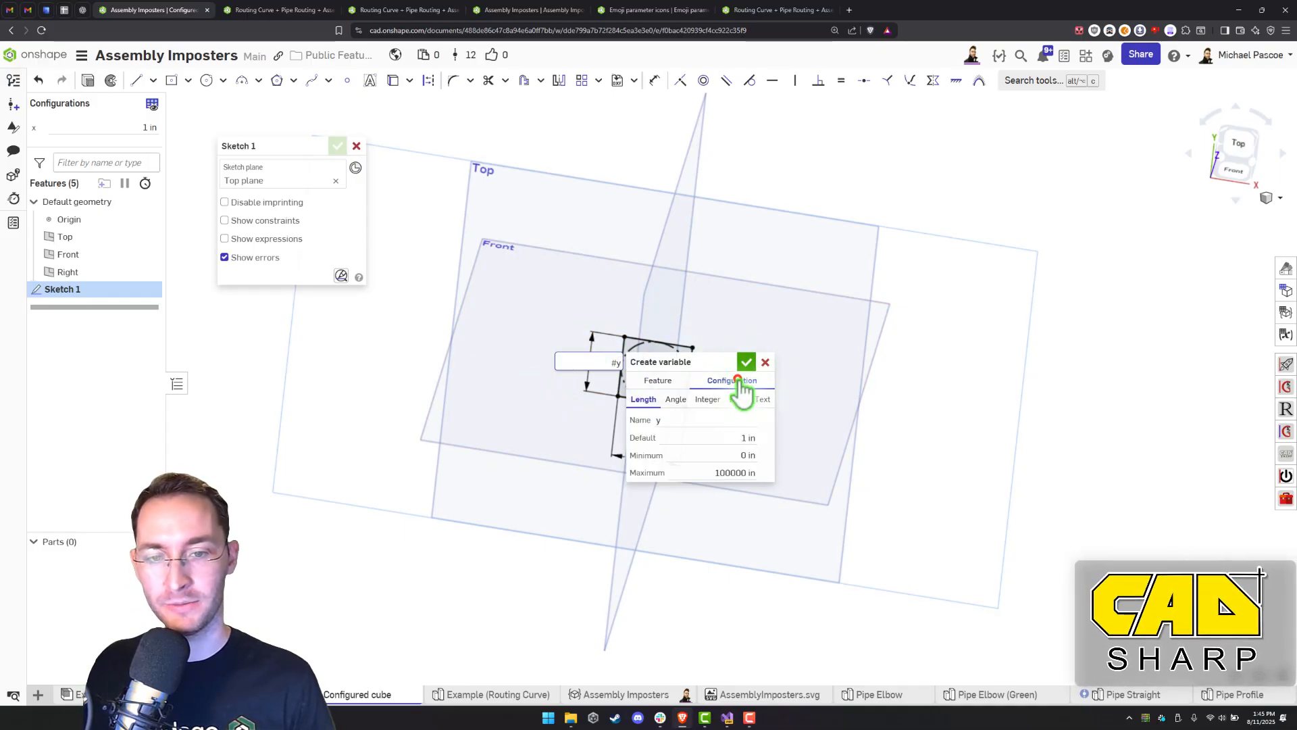
left_click(746, 363)
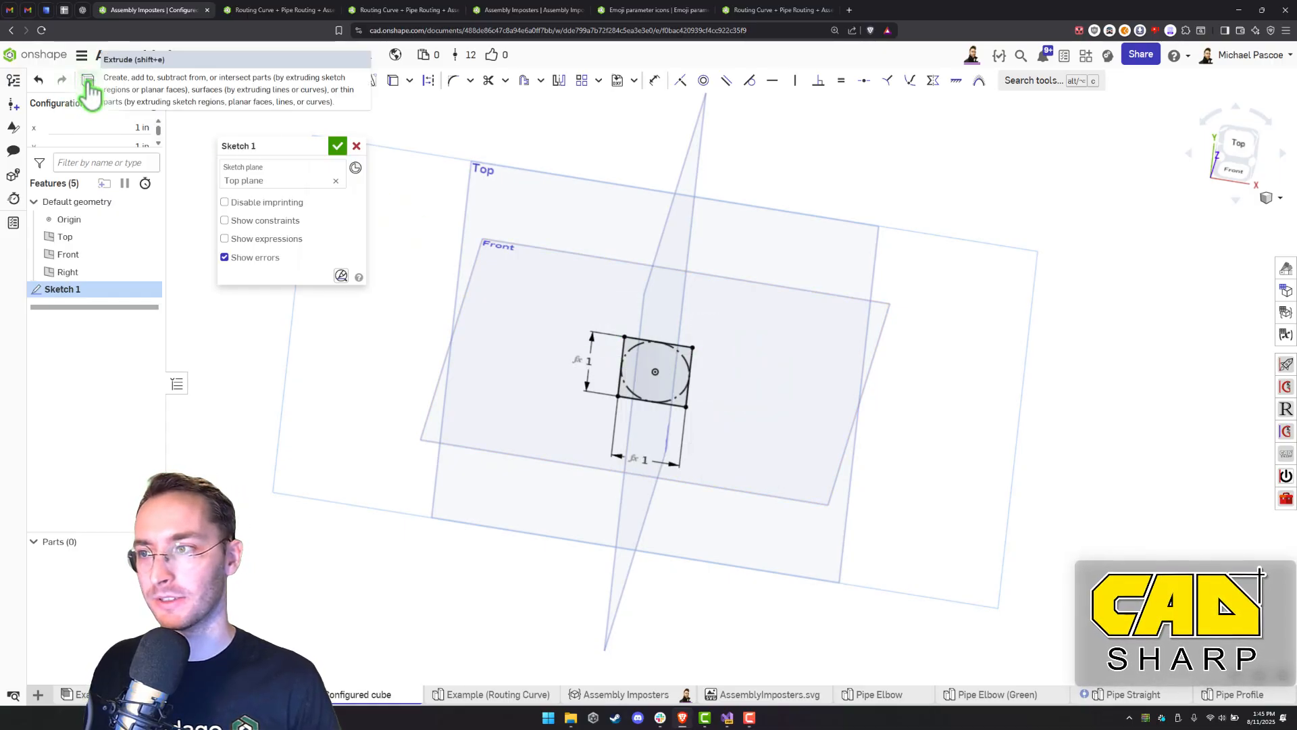
Extrude the square as a new solid with blind depth #z, created as a length configuration variable with a 1 in default
left_click(87, 81)
right_click_drag(416, 277, 452, 191)
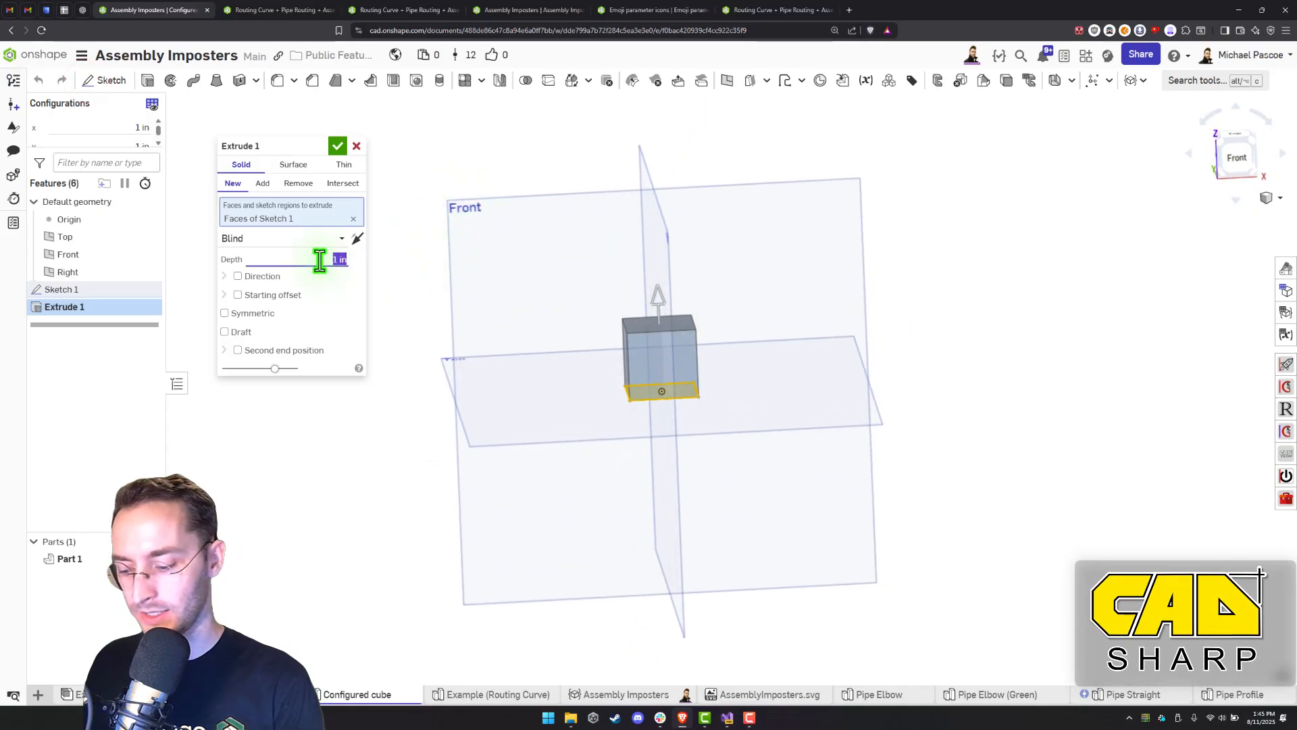
type("#z")
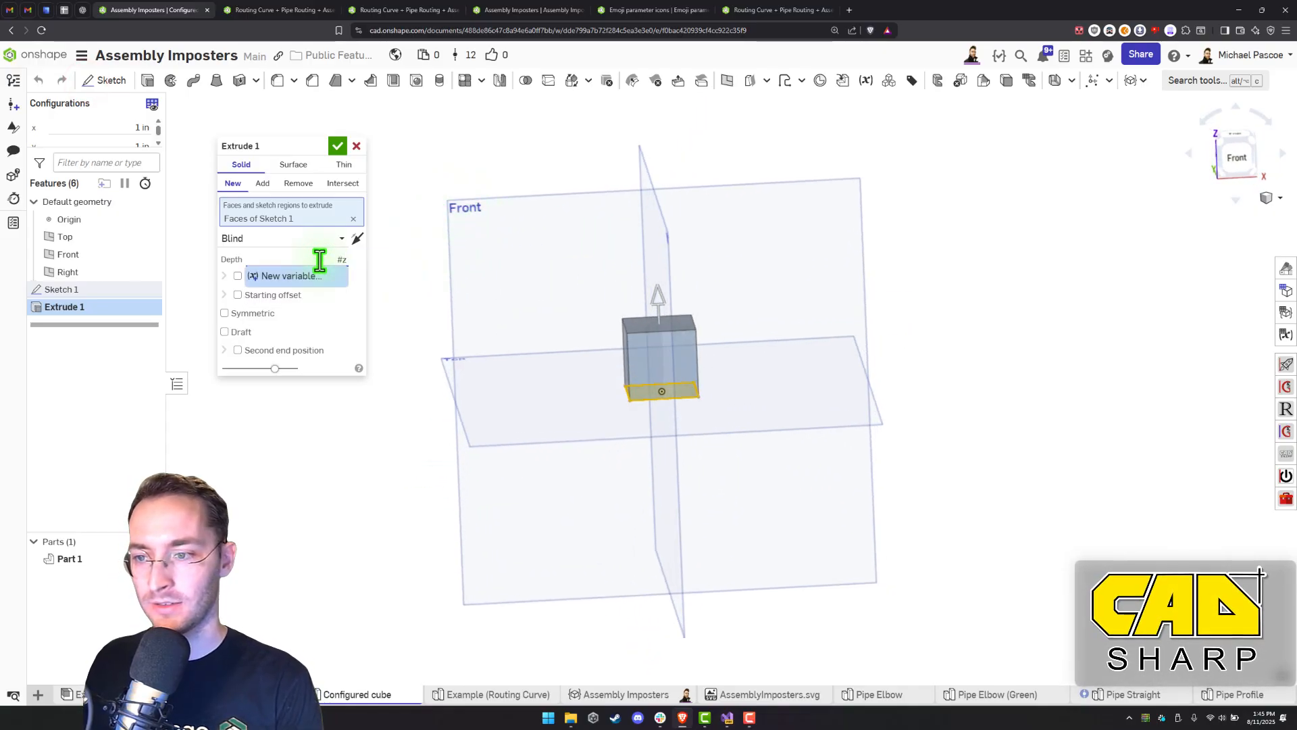
key("Return")
left_click(454, 278)
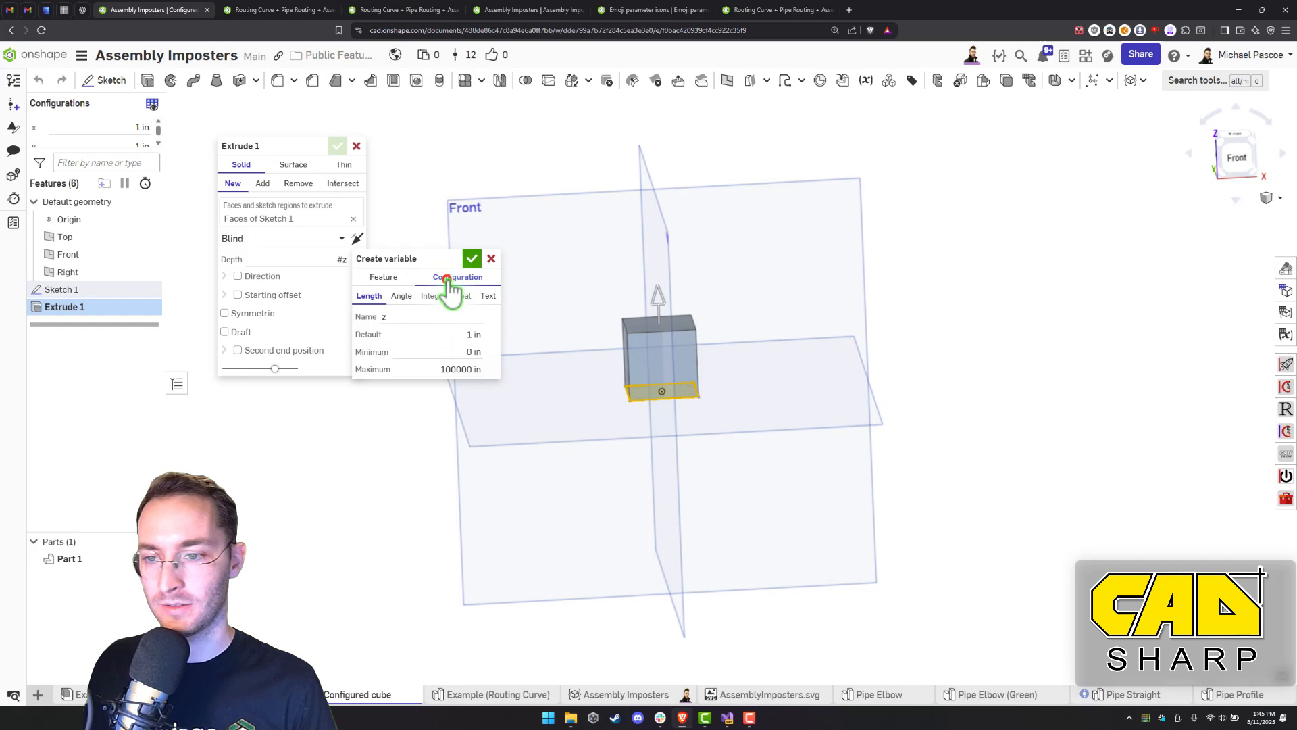
left_click(444, 331)
left_click(472, 257)
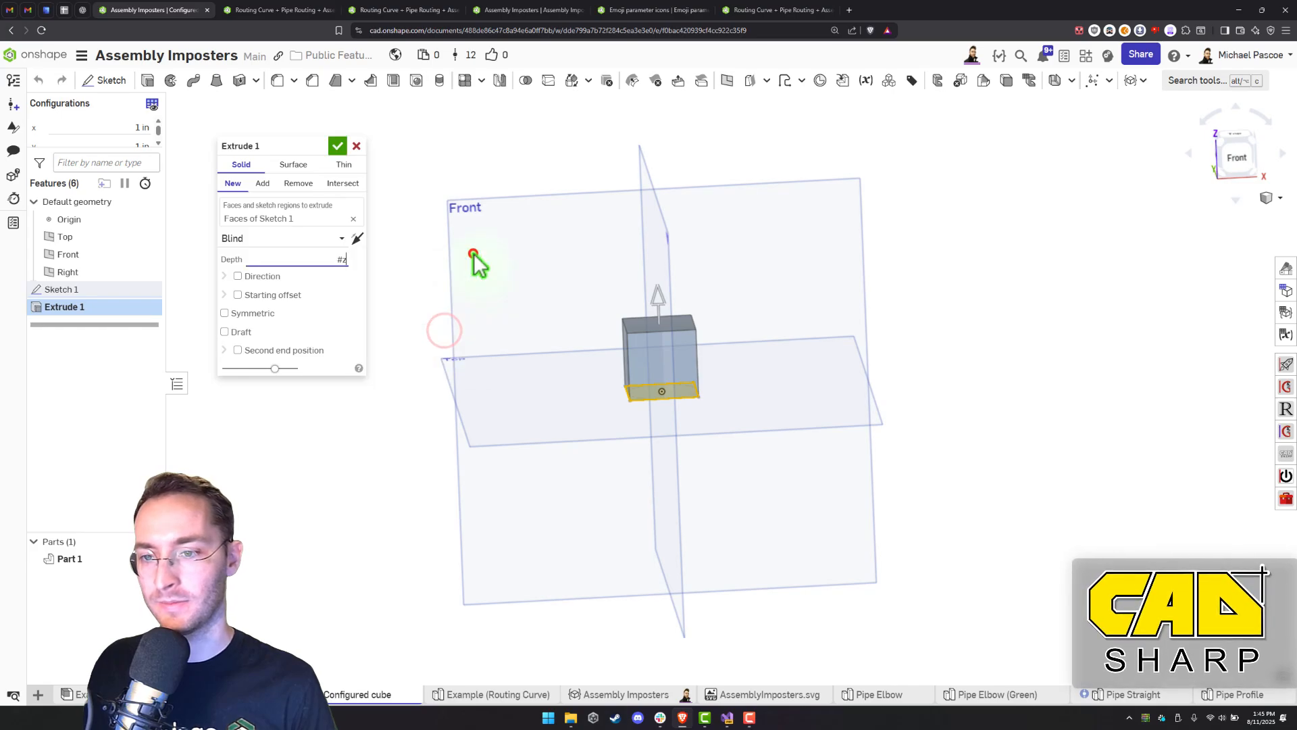
left_click(323, 261)
left_click(338, 146)
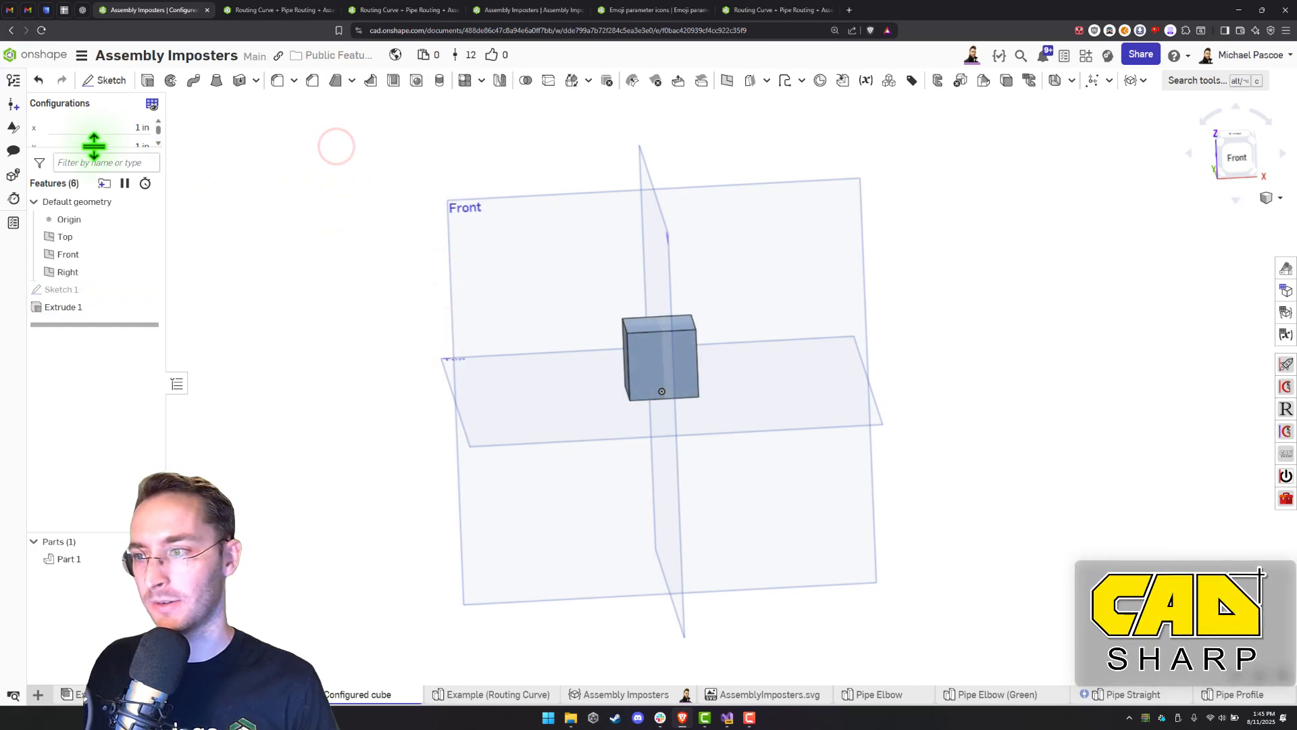
Expand the configuration inputs to show all three and vary z to test the cube's height, leaving it at 1.3 in
left_click_drag(93, 147, 104, 211)
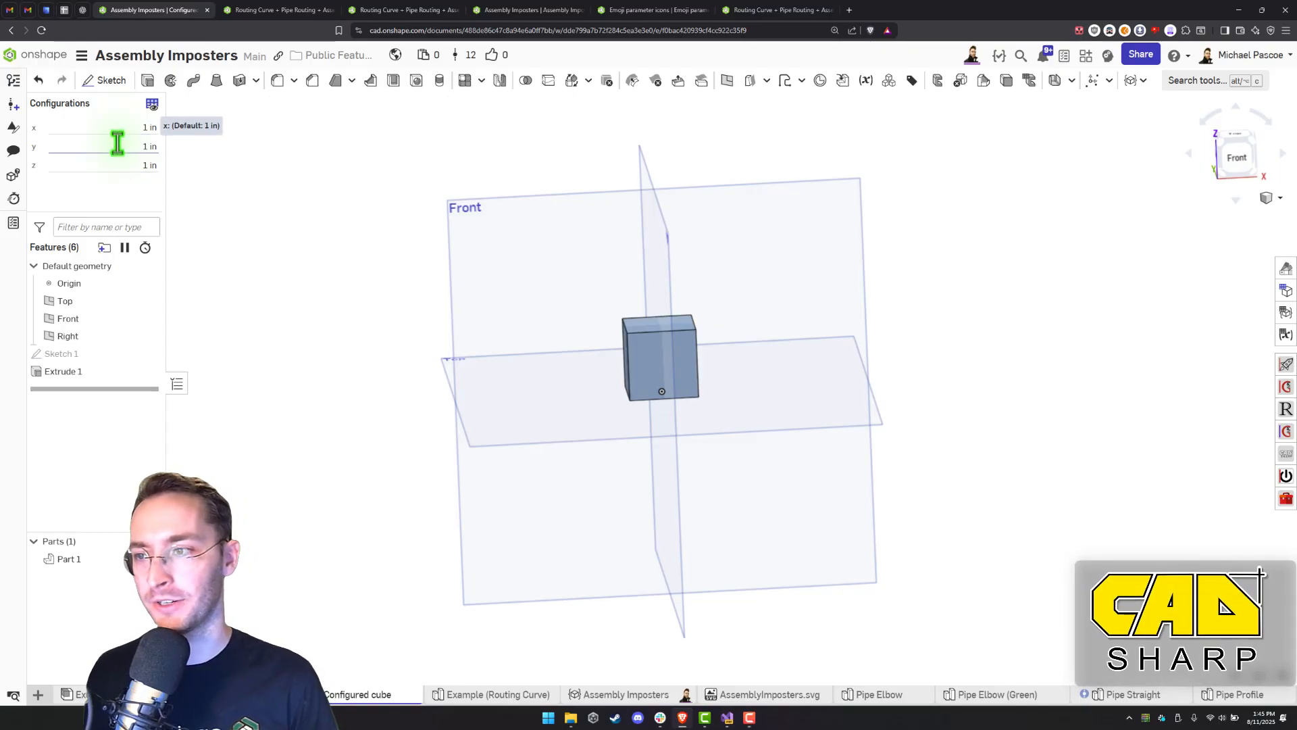
left_click(116, 165)
scroll(117, 165, "up", 8)
scroll(116, 165, "down", 6)
scroll(117, 166, "up", 9)
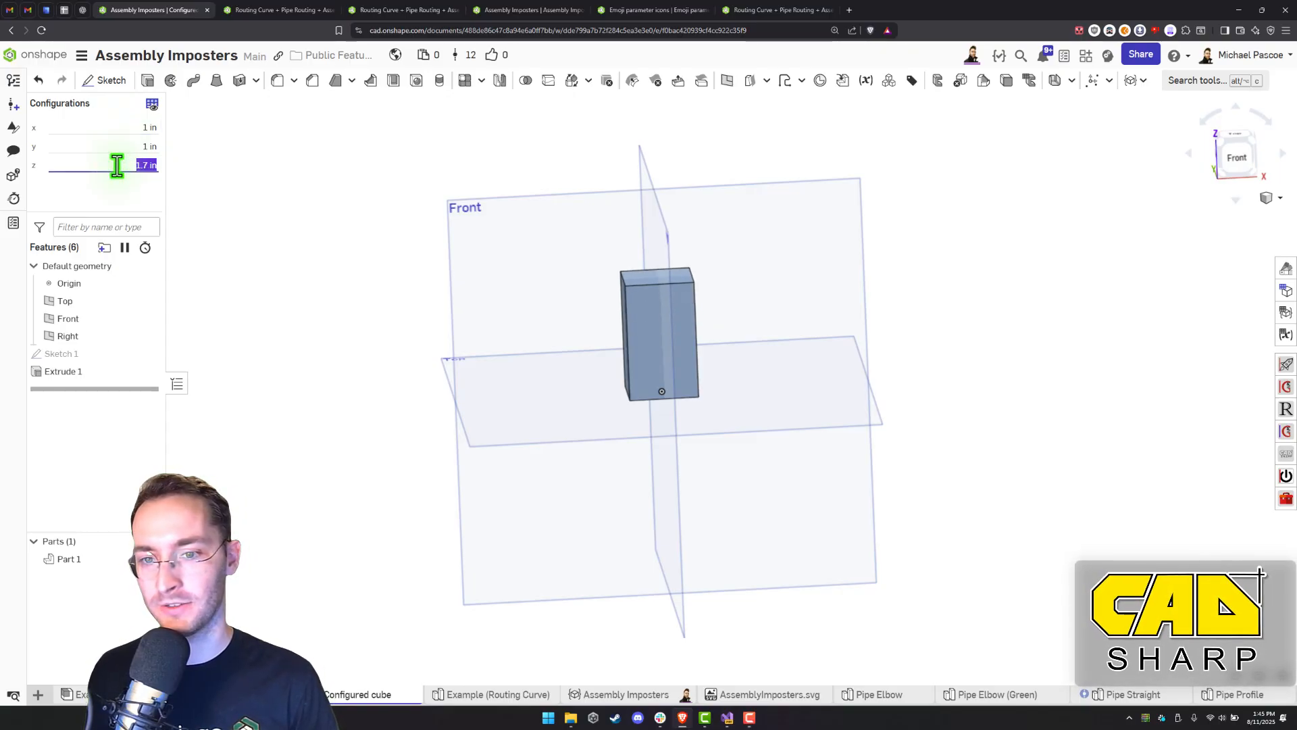
scroll(116, 166, "down", 5)
scroll(117, 166, "down", 3)
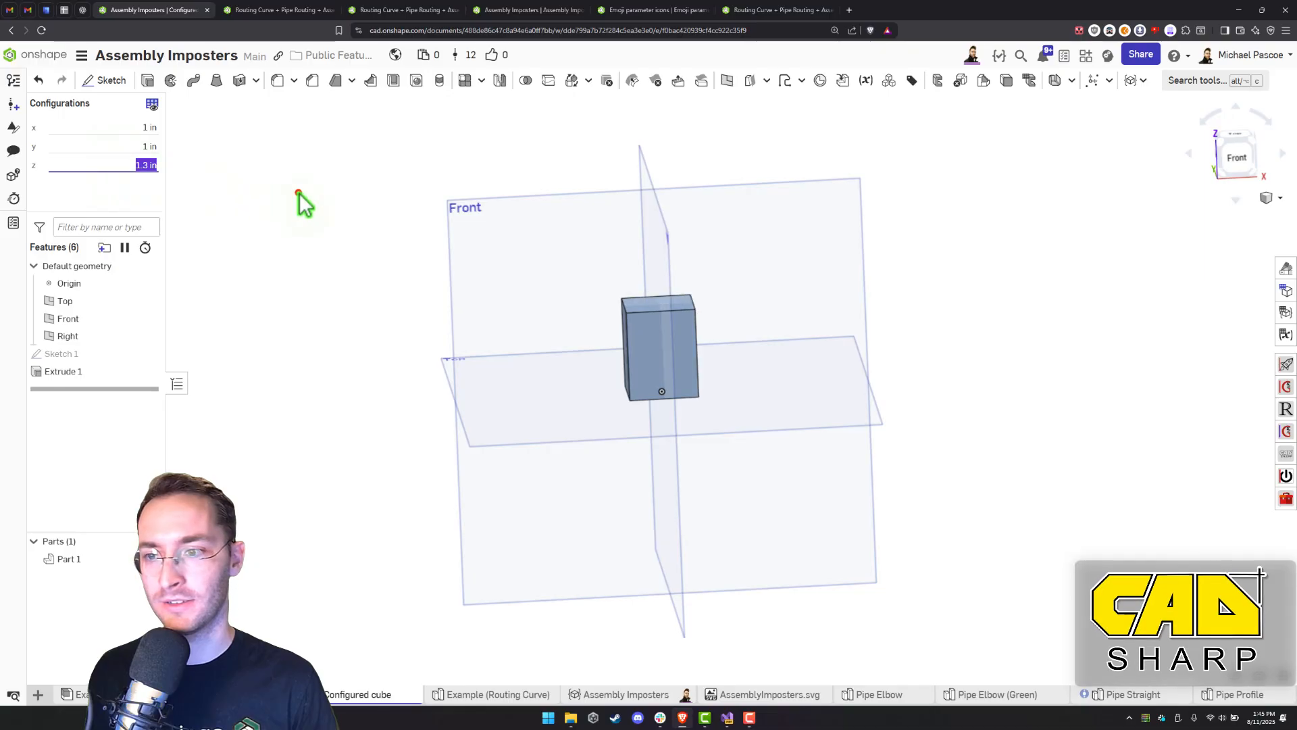
mouse_move(299, 196)
right_mouse_down()
mouse_move(280, 225)
mouse_move(283, 208)
right_mouse_up()
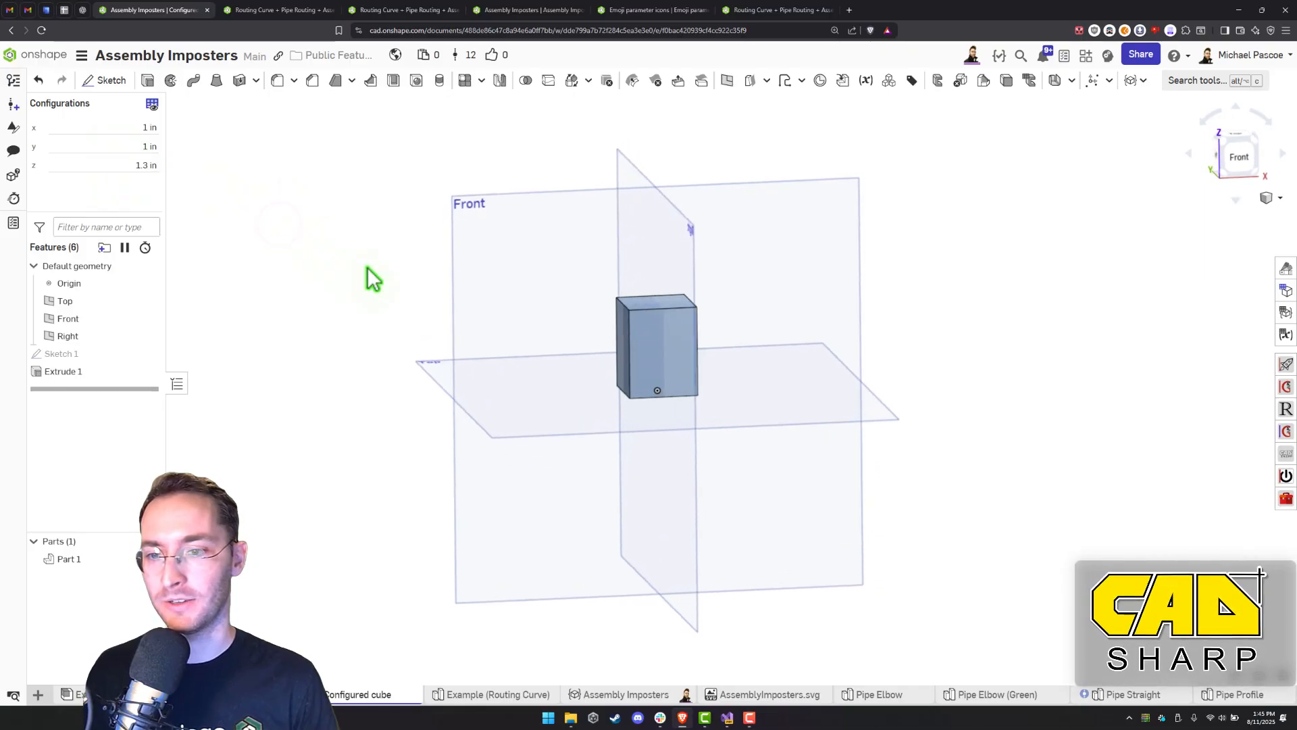
left_click(312, 265)
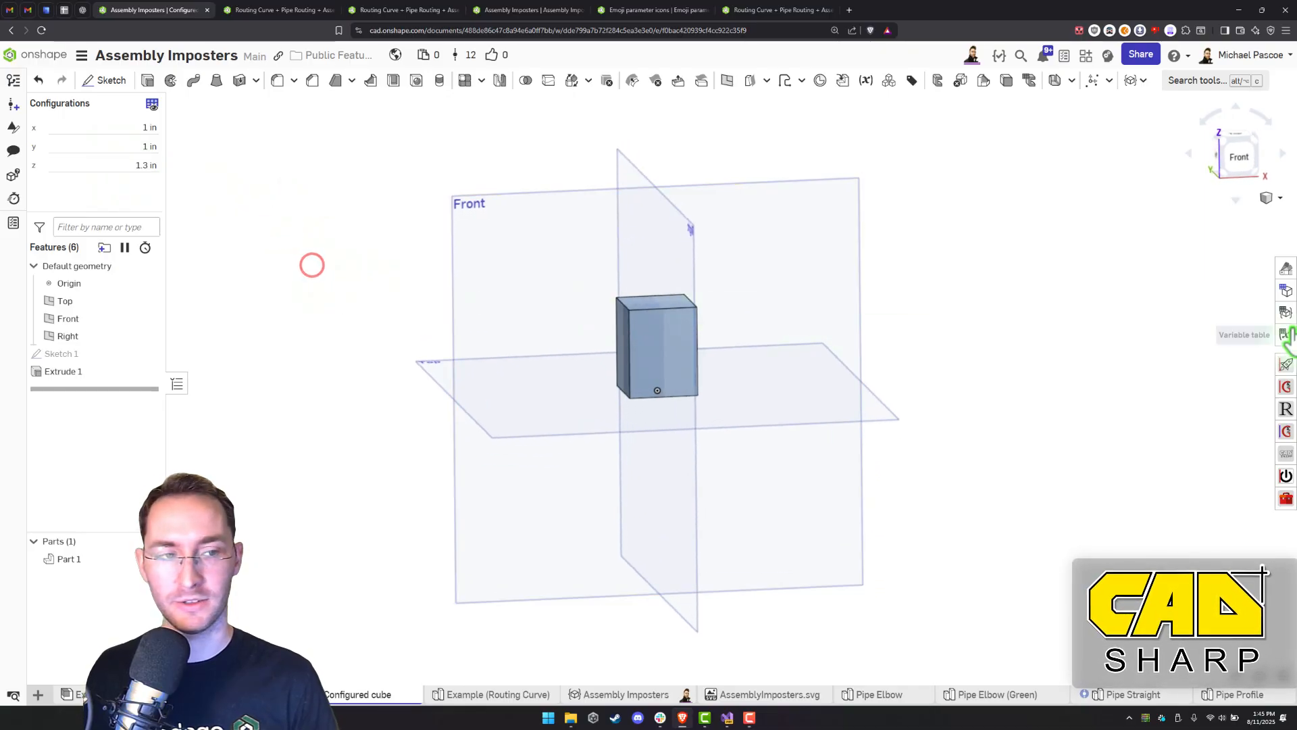
Add a text configuration variable named "color" with the default value ffffff
left_click(1286, 291)
left_click(1029, 671)
left_click(1020, 645)
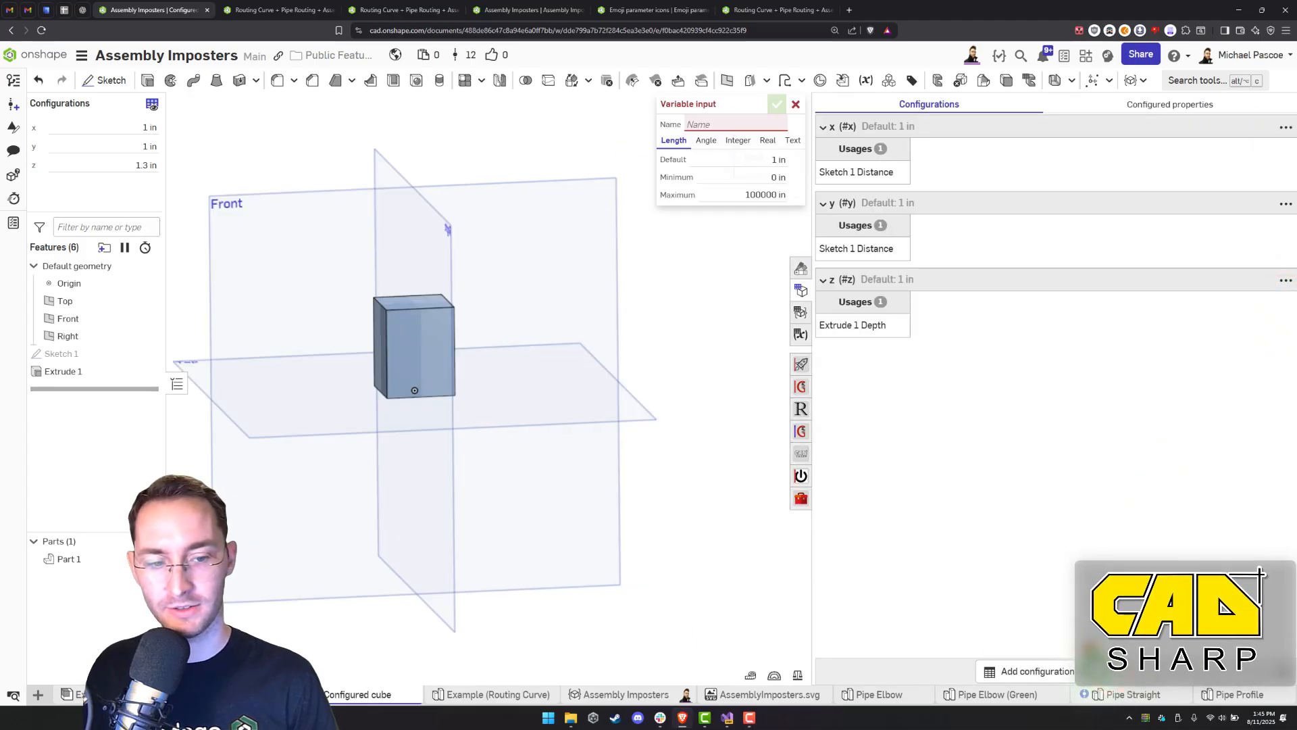
left_click(792, 140)
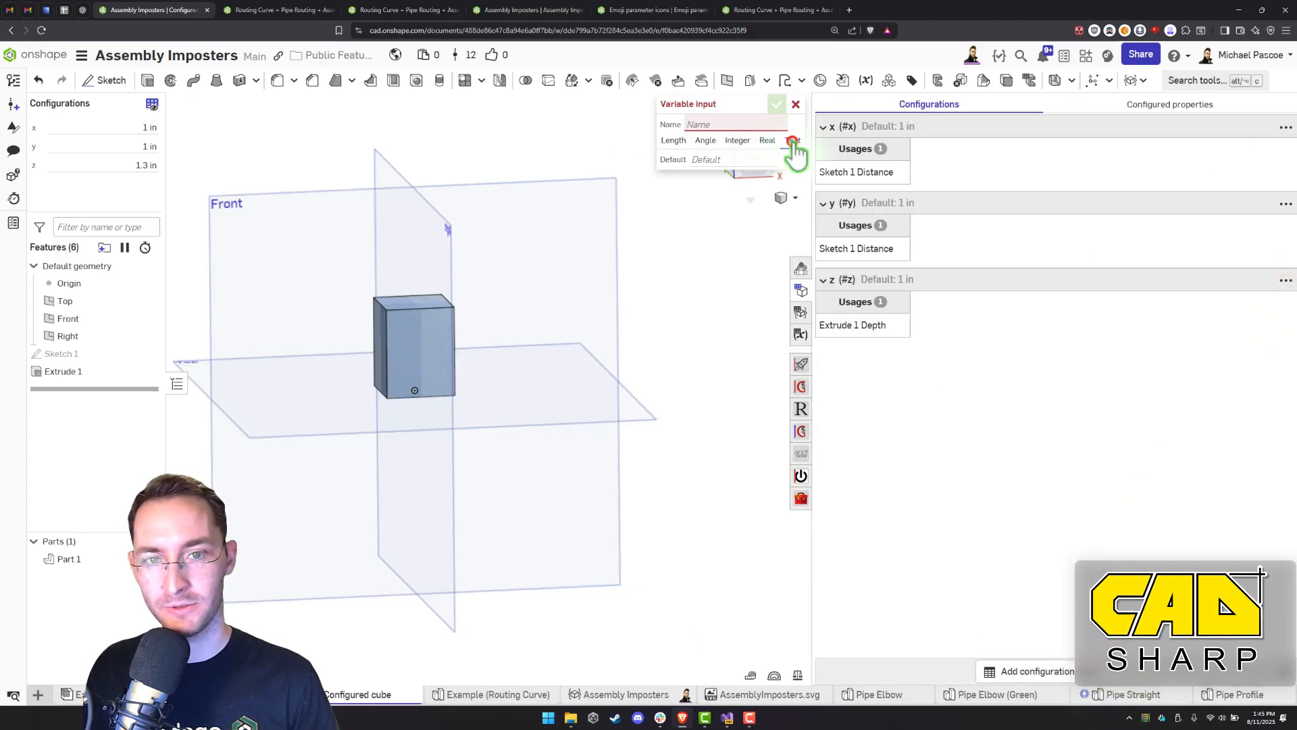
left_click(746, 125)
type("color")
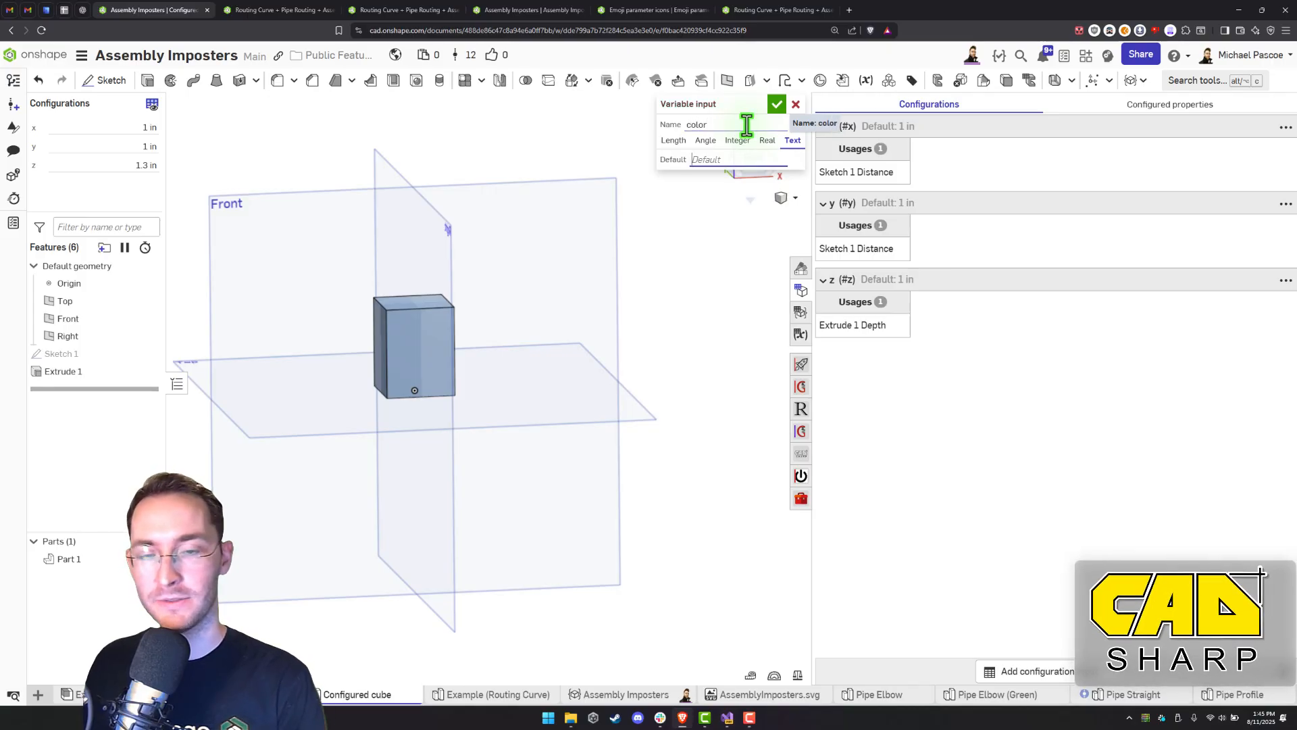
key("Tab")
type("f")
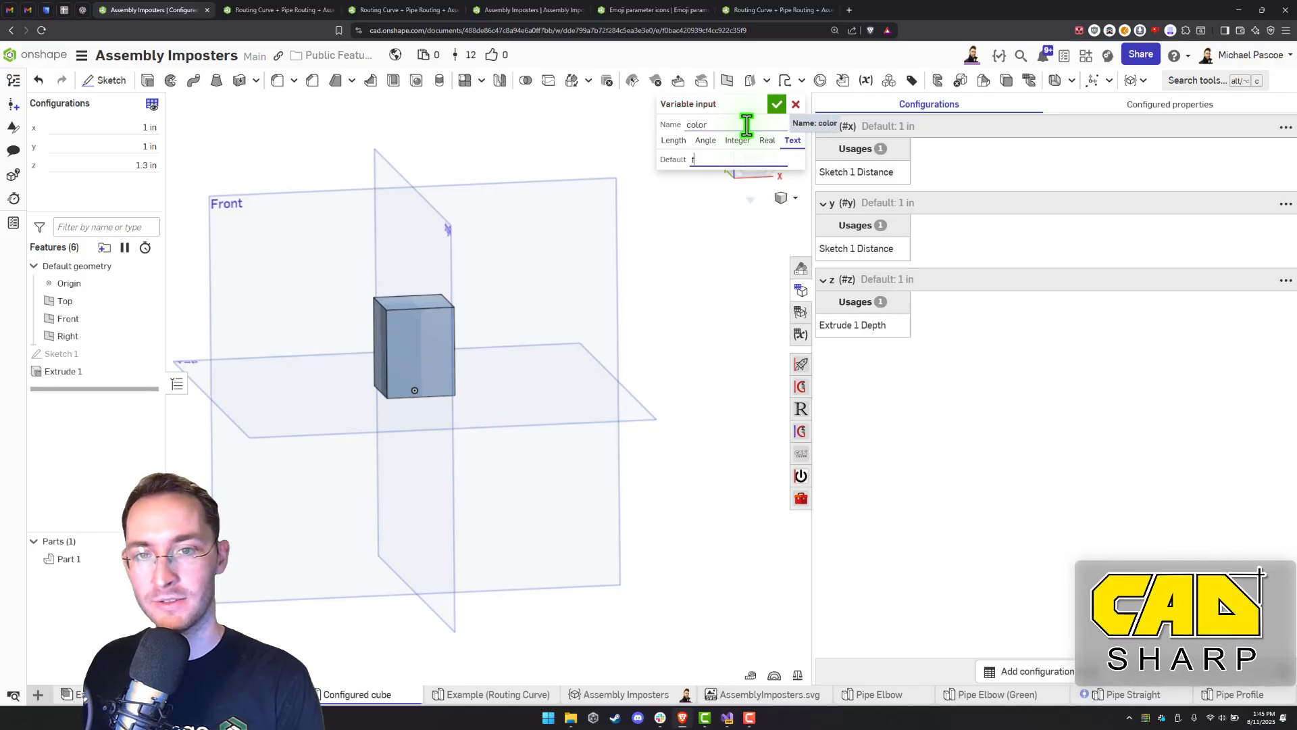
left_click(775, 107)
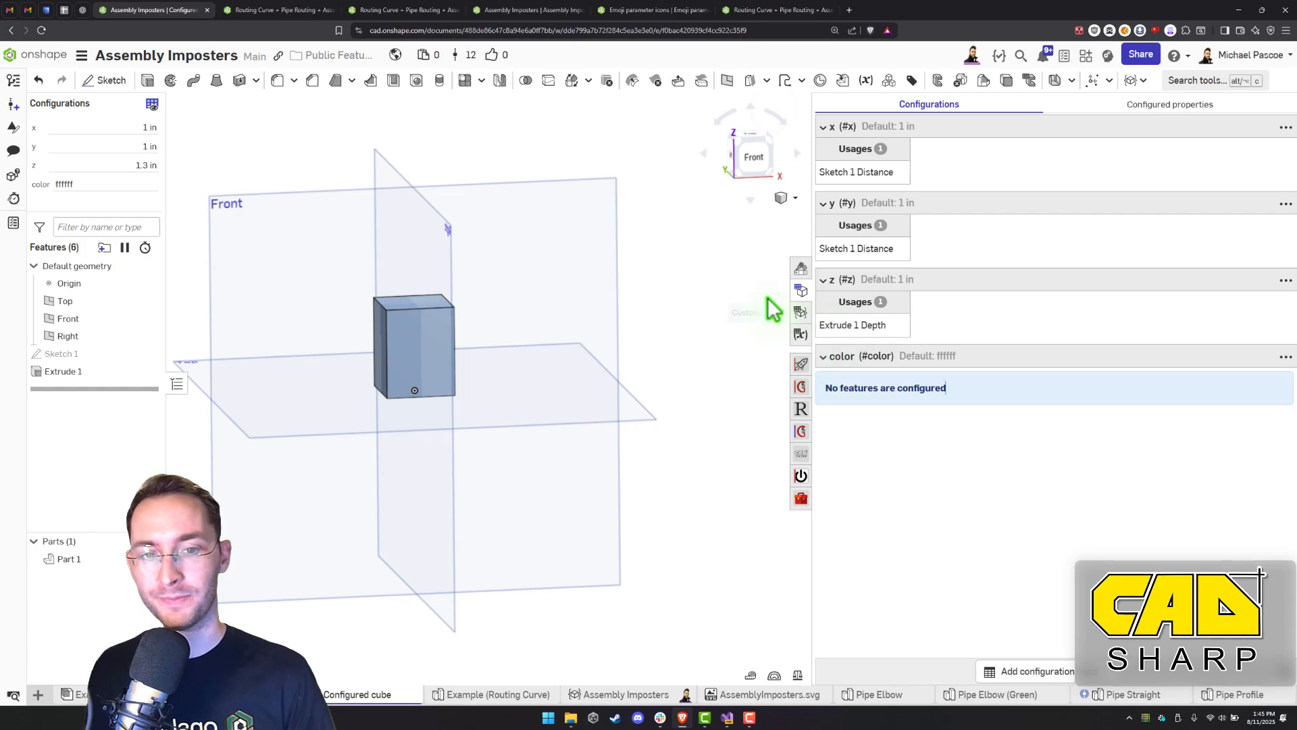
left_click(801, 290)
Add a Property / Attribute feature to the cube studio and enable its Appearance property
left_click(1191, 86)
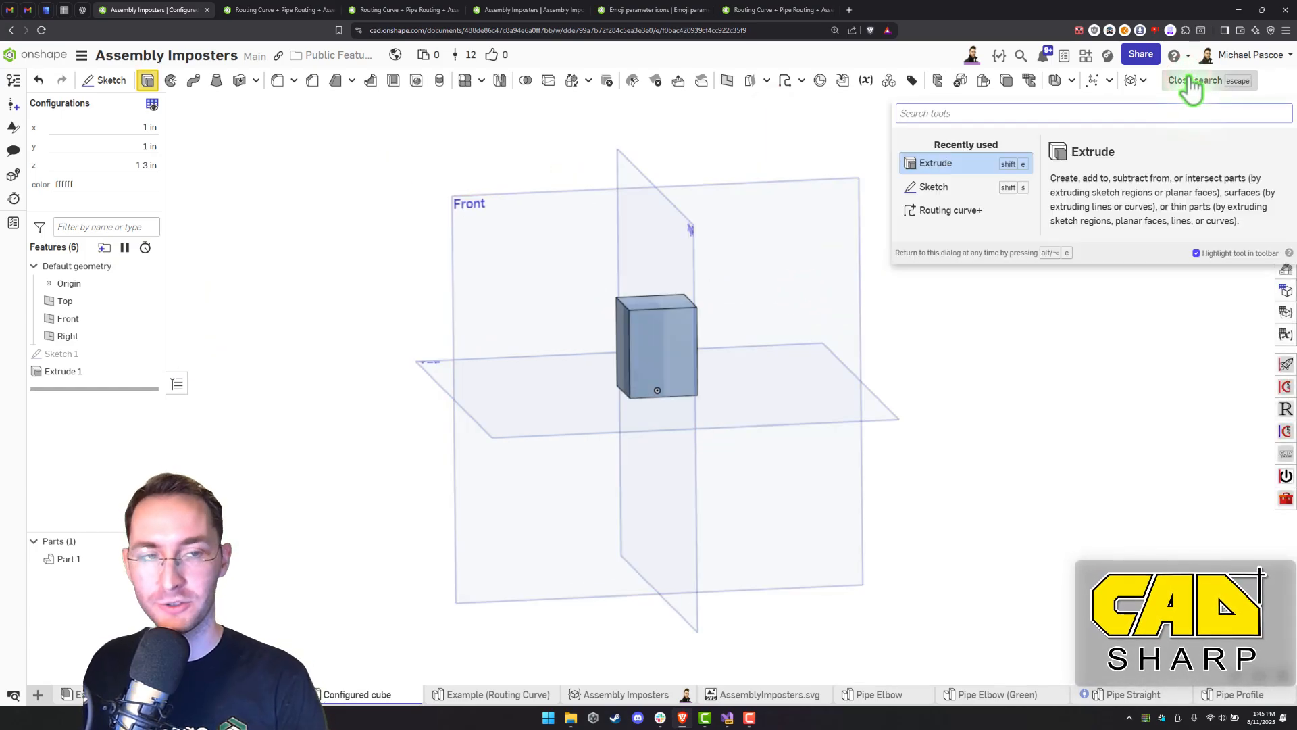
type("prop")
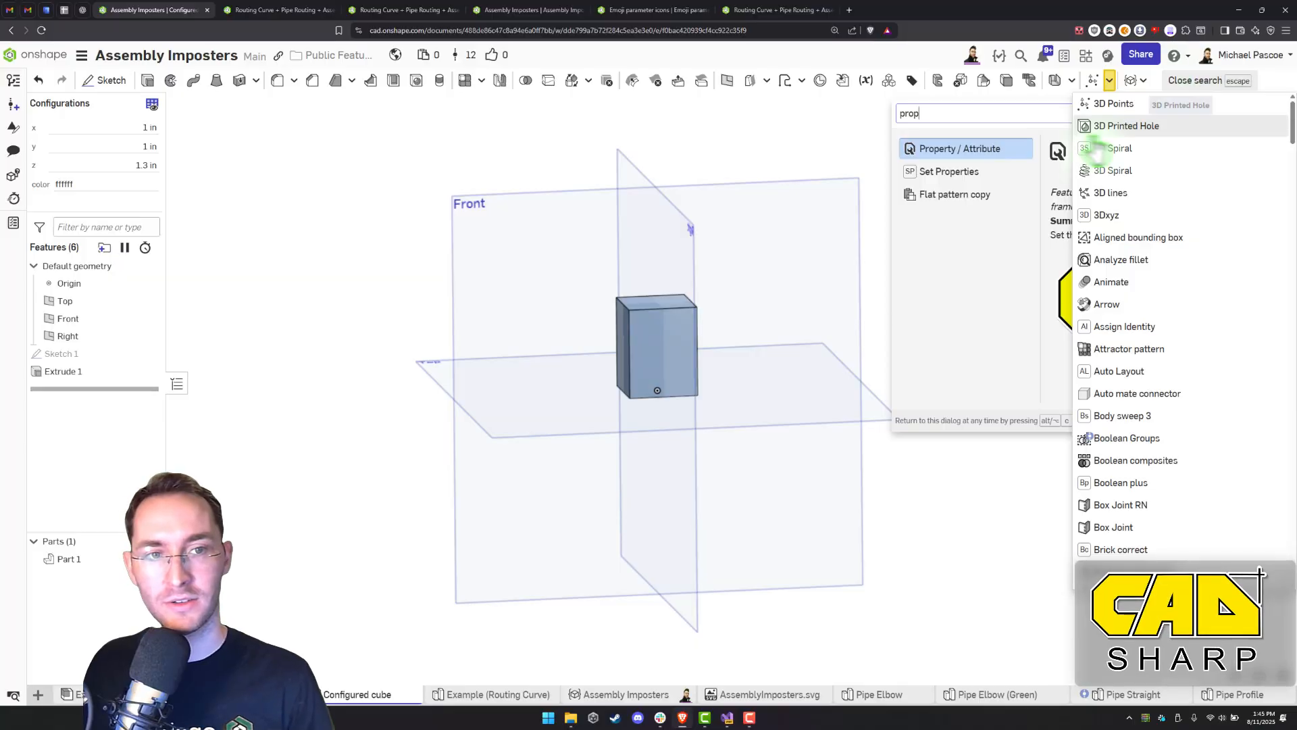
left_click(988, 149)
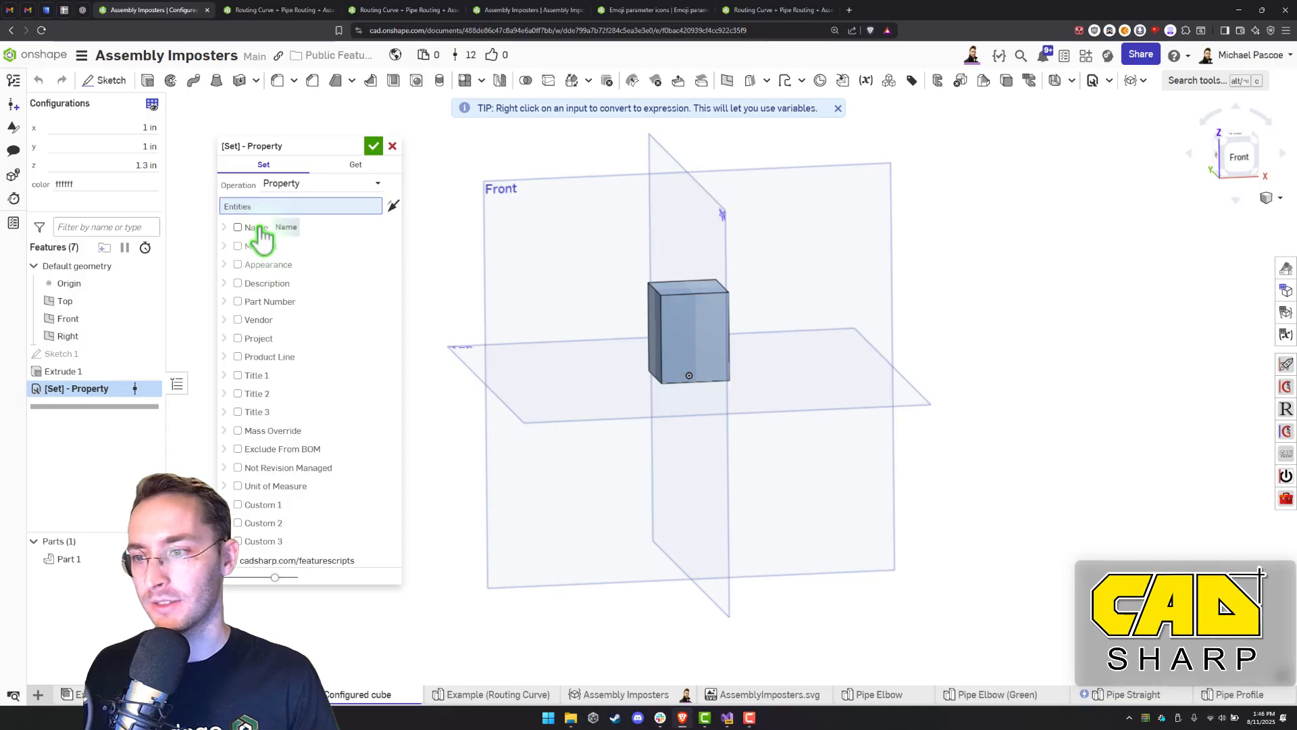
left_click(258, 266)
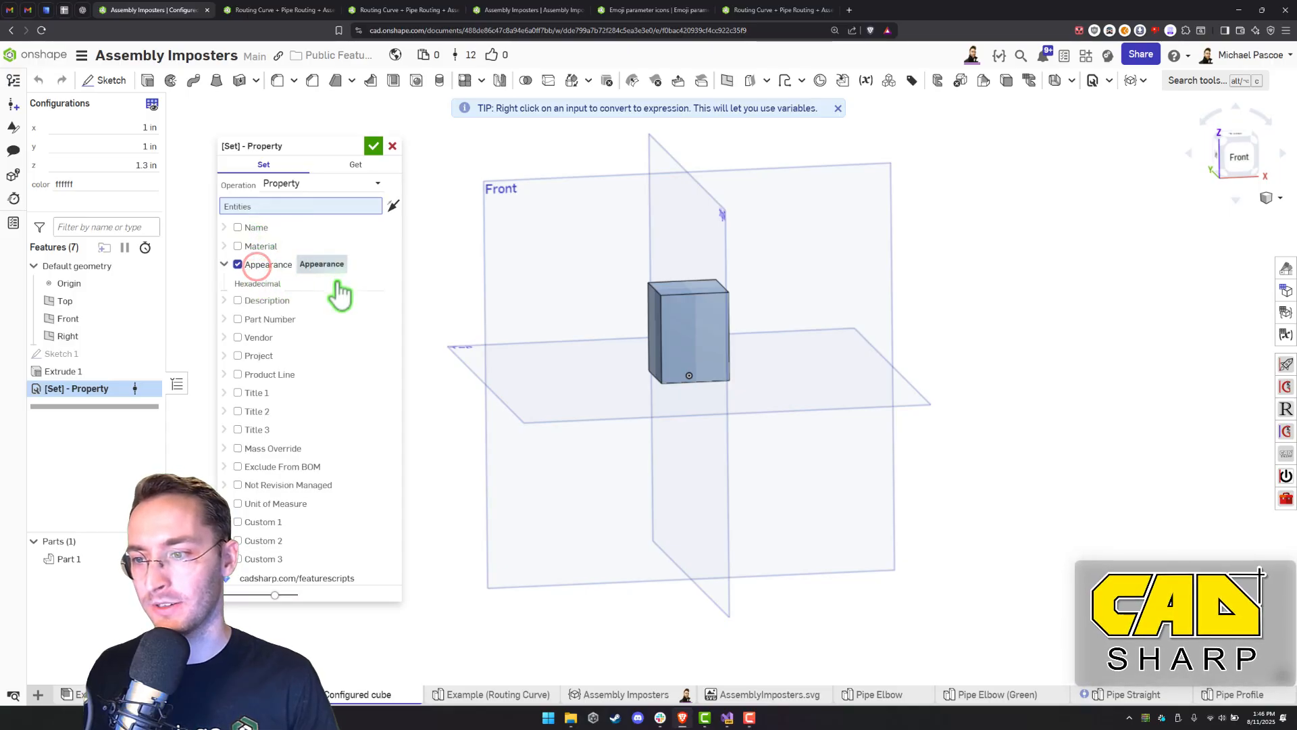
Convert the appearance's hexadecimal value to the expression #color and apply the property to the cube part
right_click(329, 279)
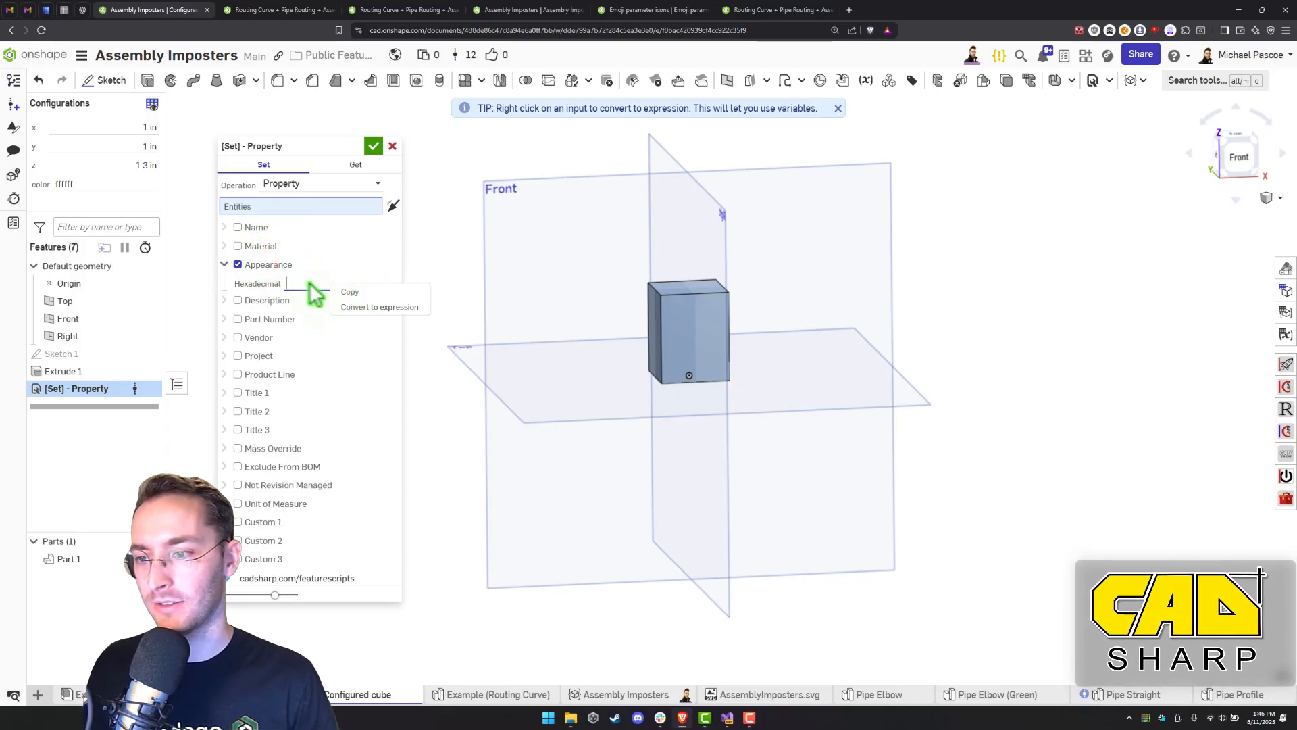
left_click(314, 283)
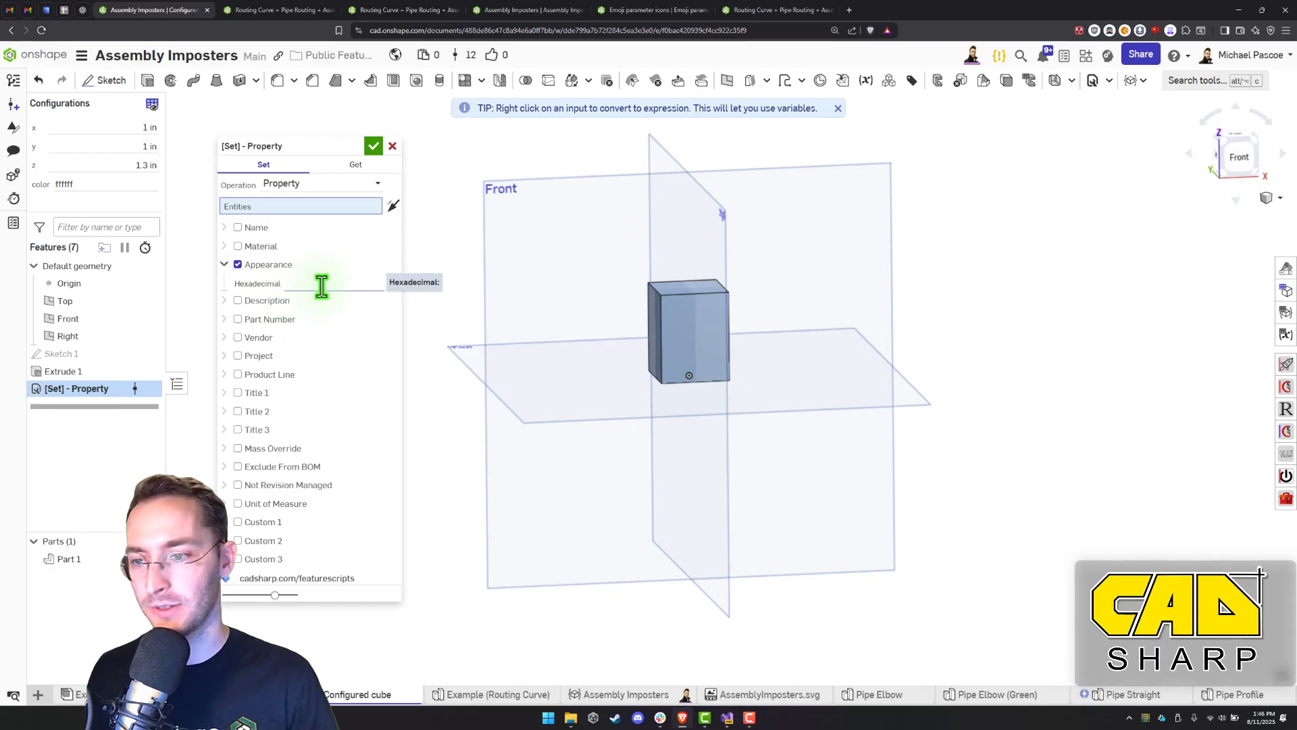
right_click(323, 286)
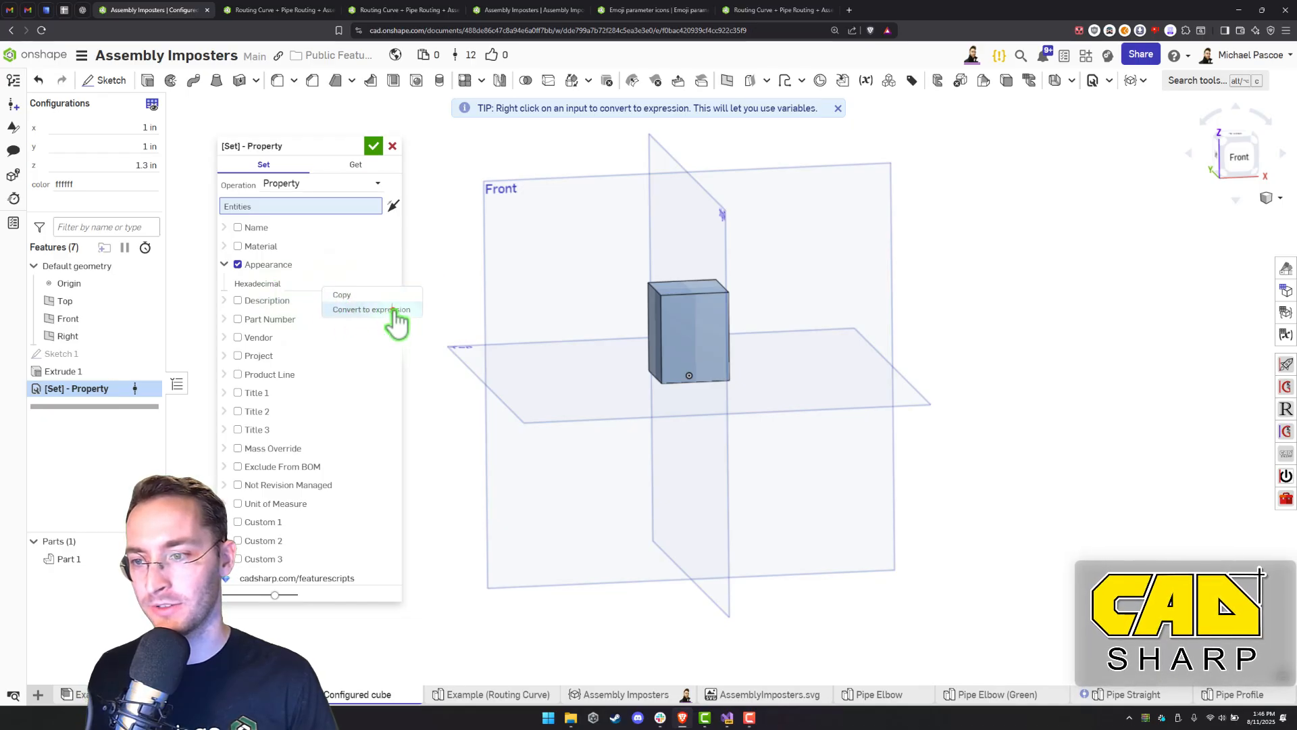
left_click(391, 310)
left_click(331, 284)
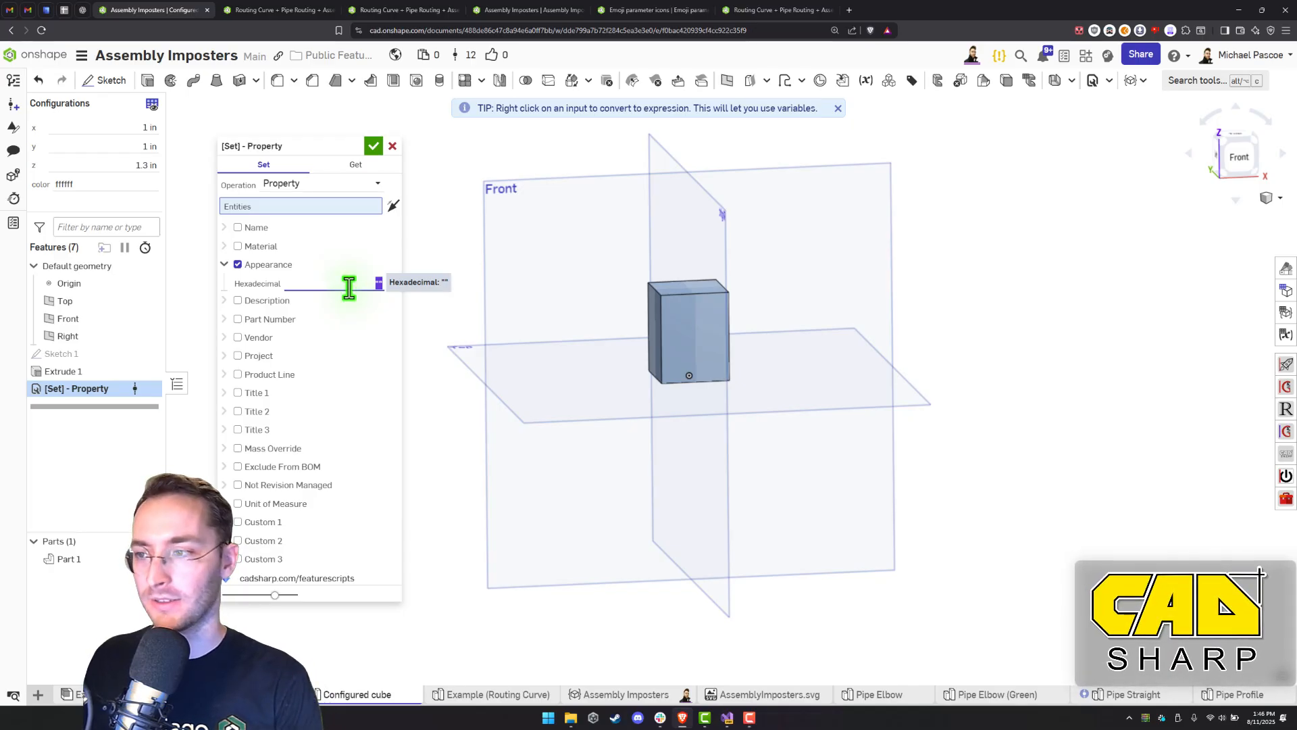
type("#color")
key("Tab")
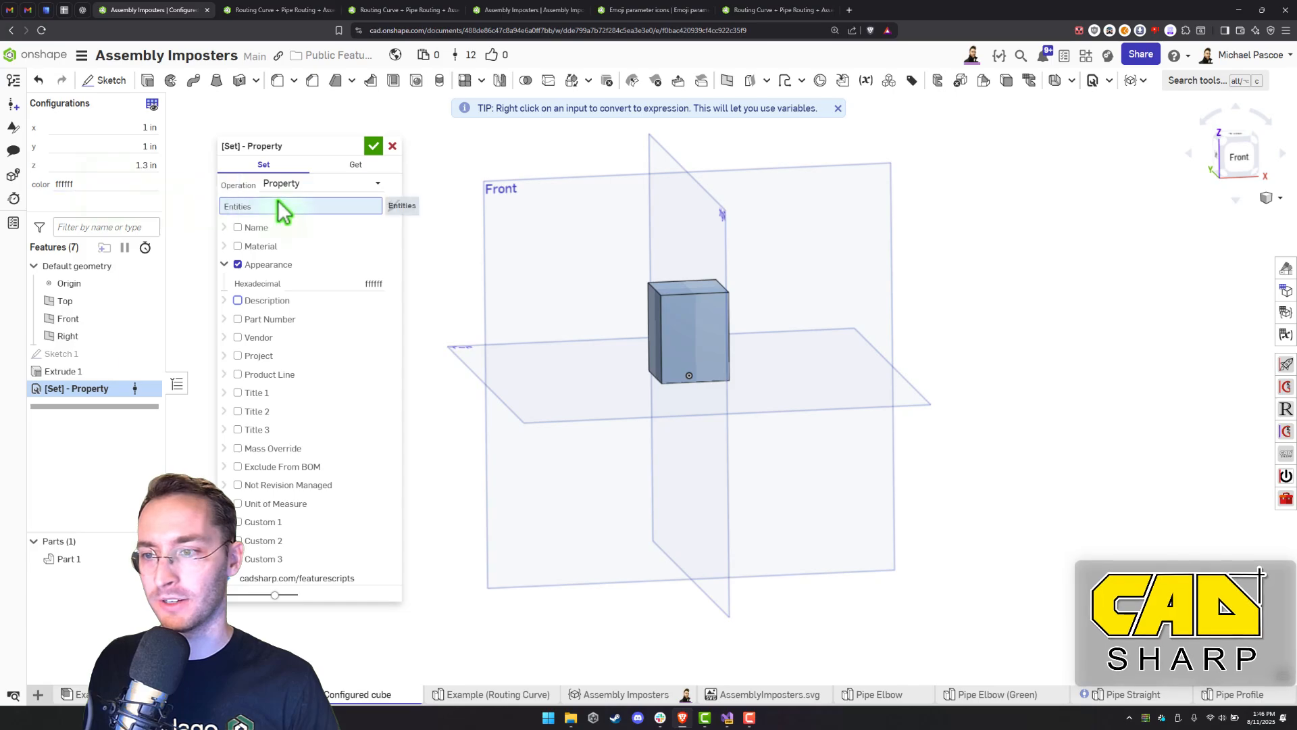
left_click(663, 319)
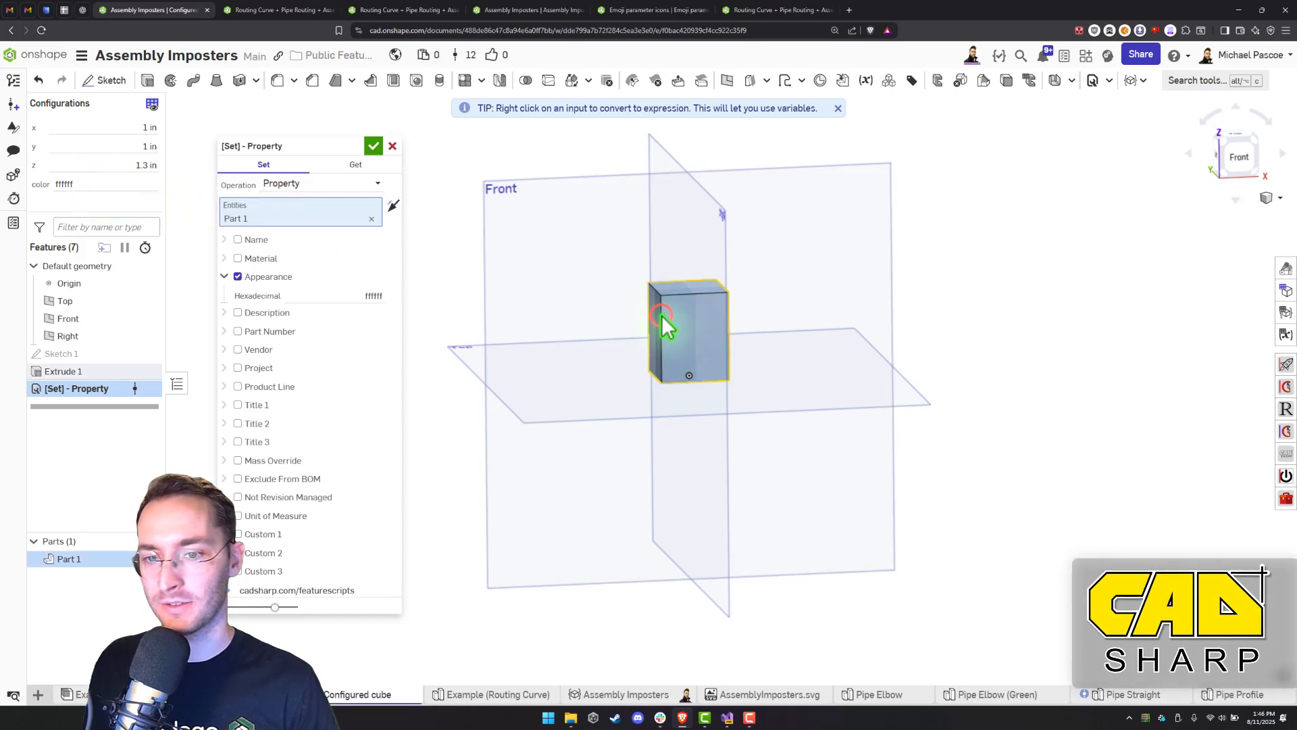
left_click(374, 146)
Test the cube's color configuration with E2300B and undo the change
double_click(112, 185)
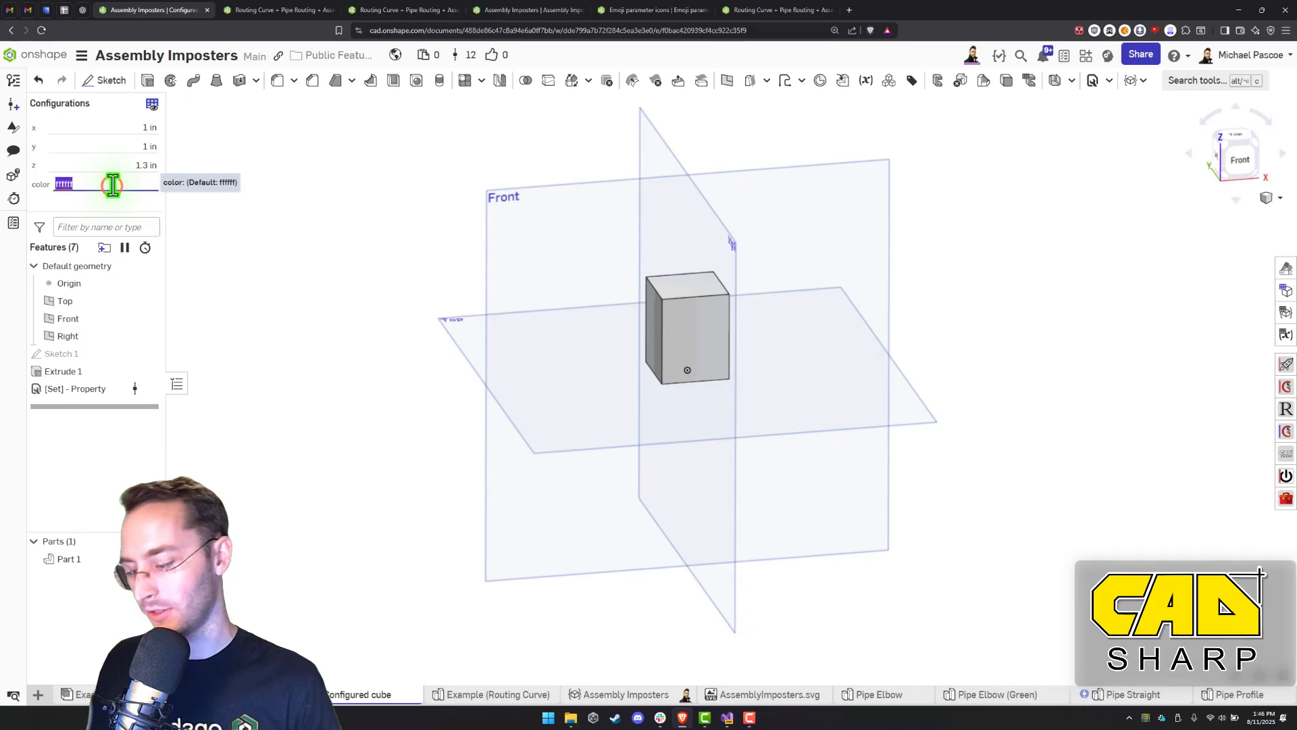
key("super+v")
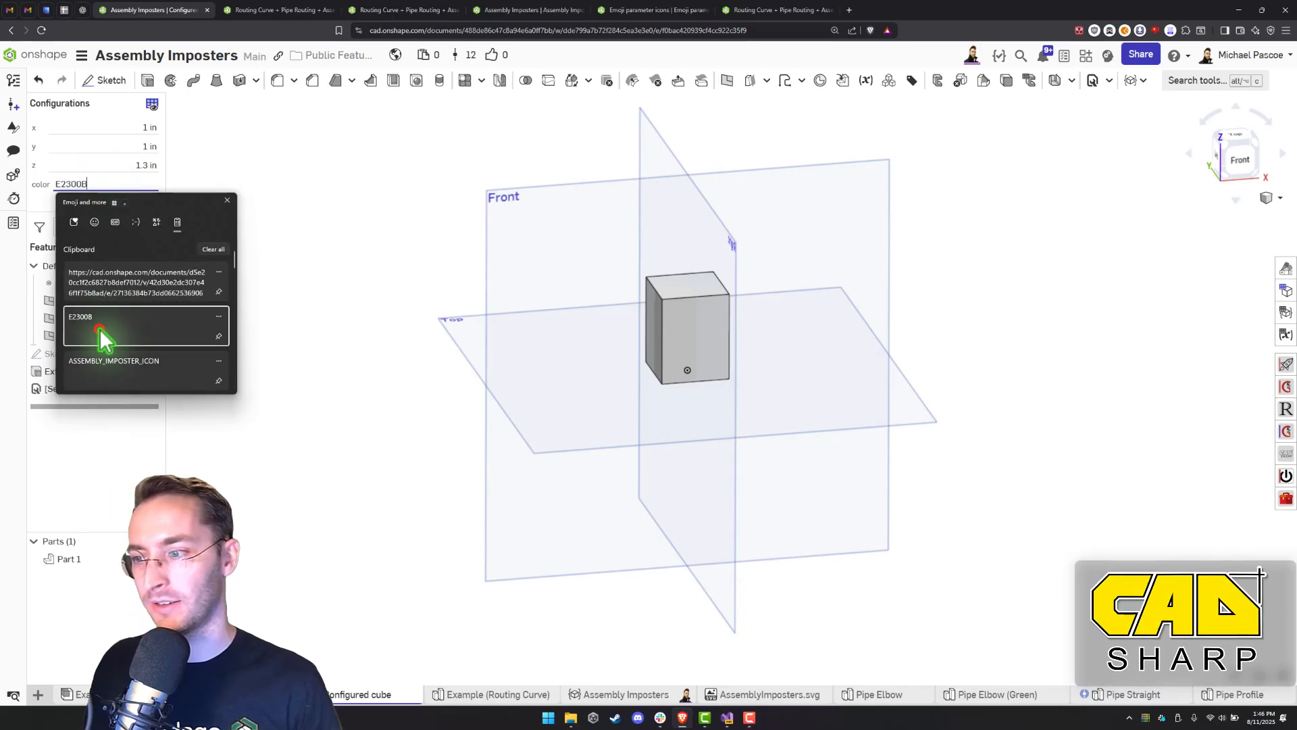
left_click(100, 328)
right_click_drag(324, 284, 382, 266)
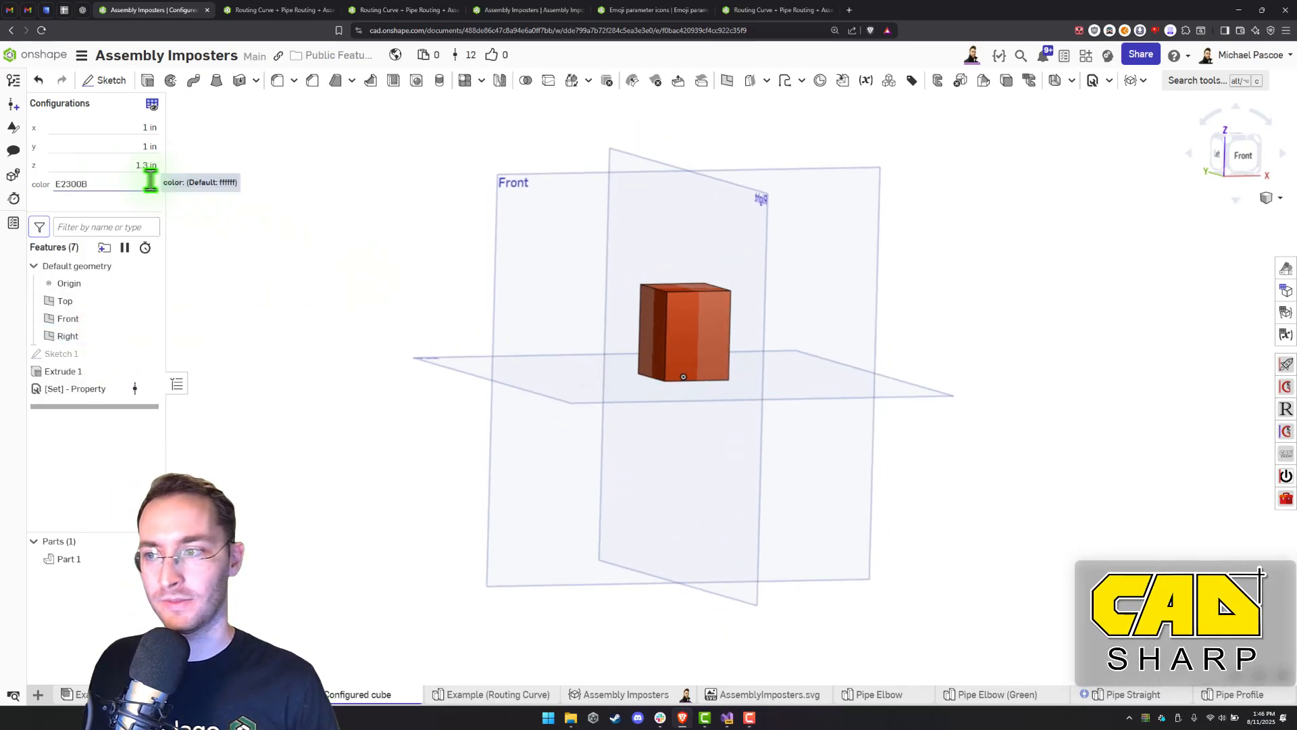
key("ctrl+z")
right_click_drag(318, 200, 348, 238)
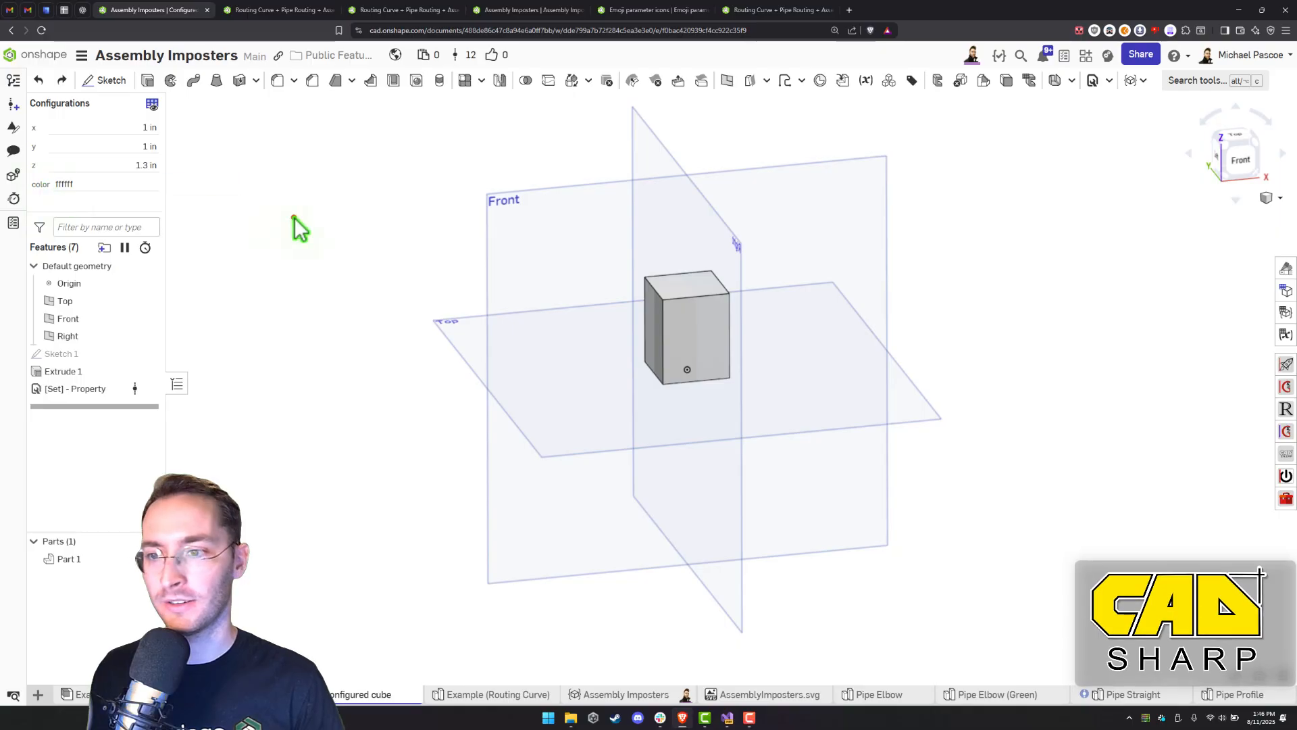
Examine the cube studio's document URL for the part that marks it as a workspace link
middle_click_drag(440, 220, 395, 228)
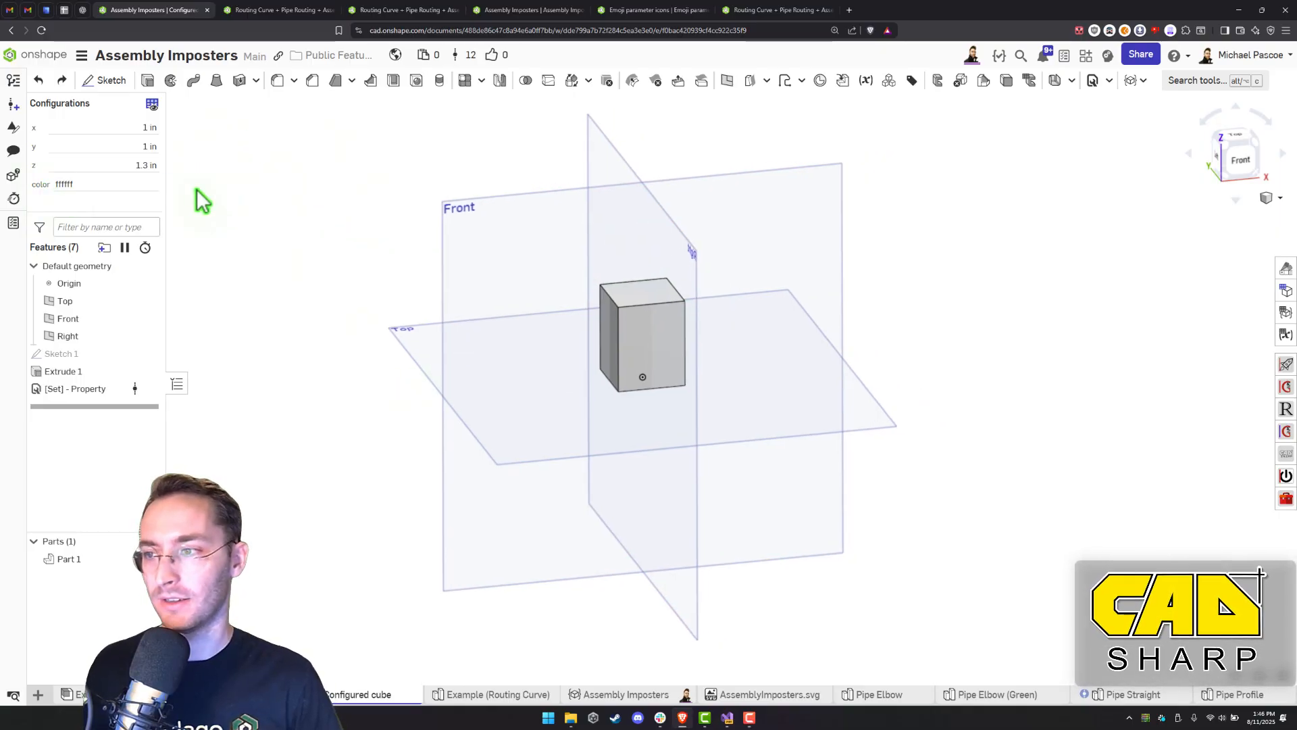
right_click_drag(341, 196, 341, 187)
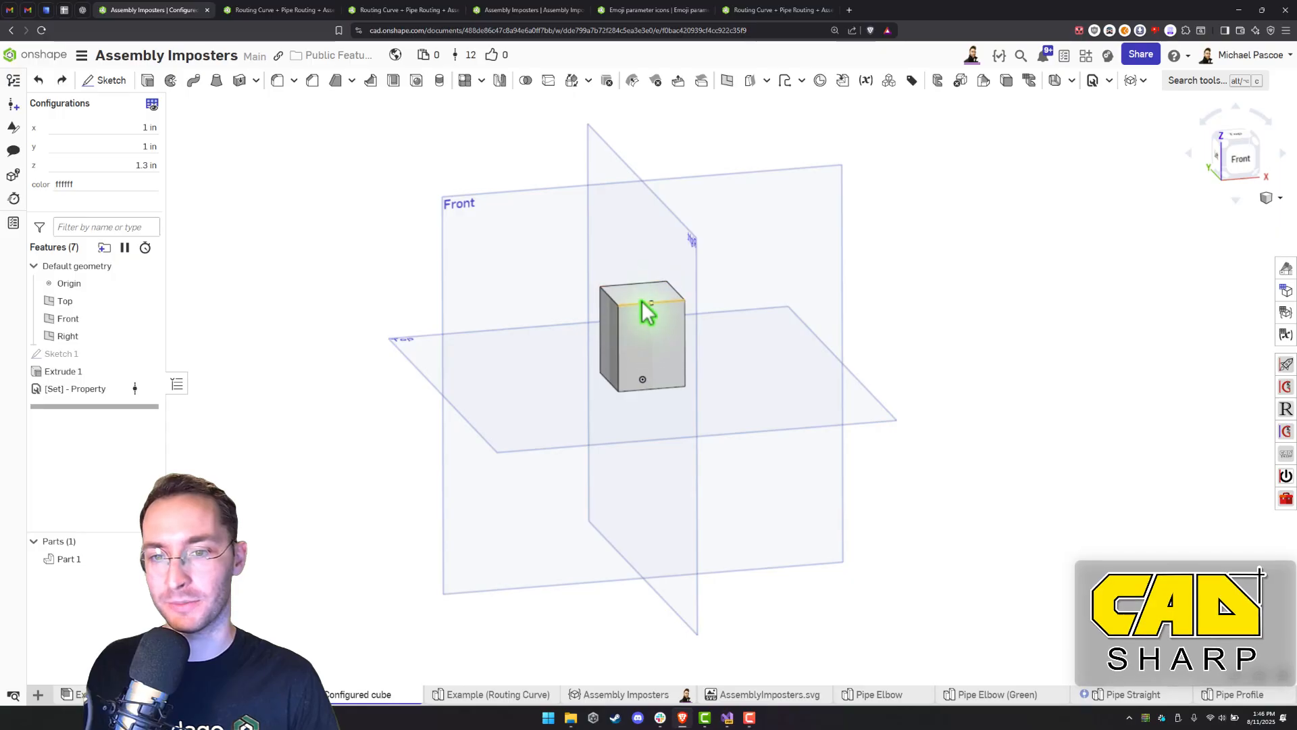
middle_click_drag(637, 289, 629, 289)
left_click(587, 30)
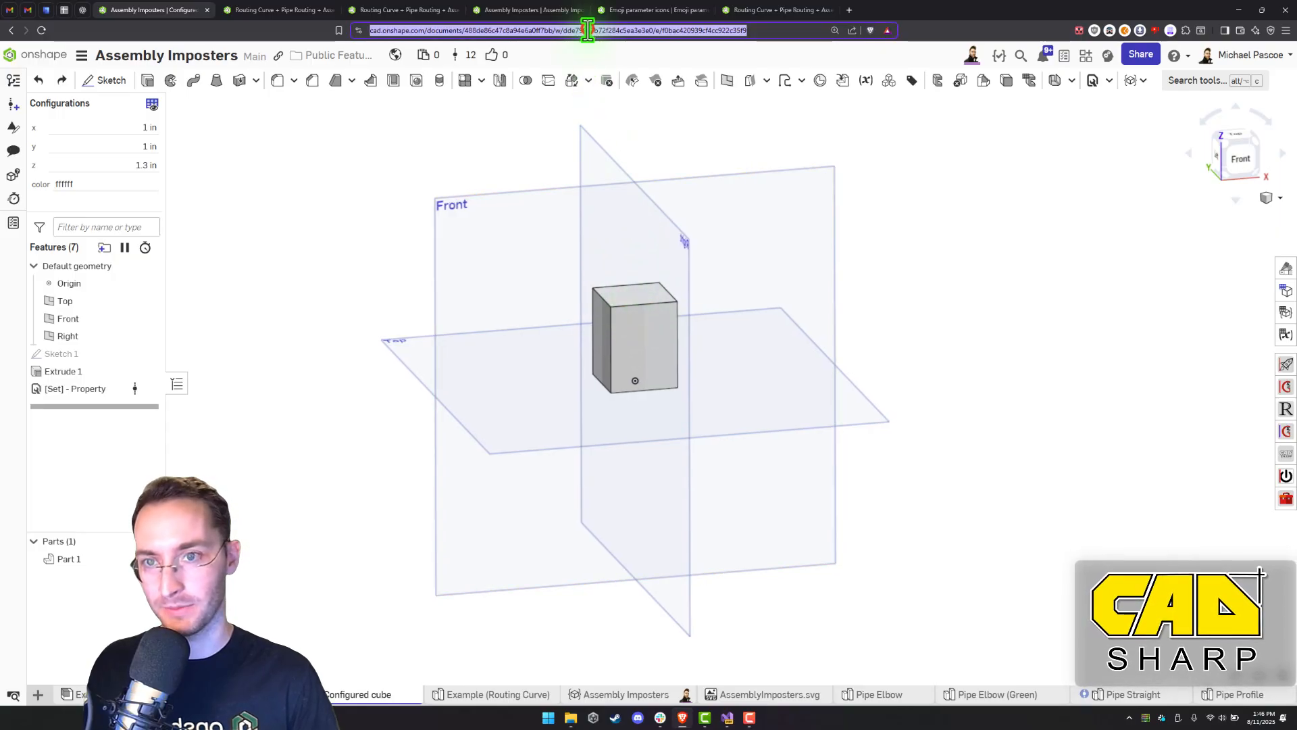
left_click(571, 31)
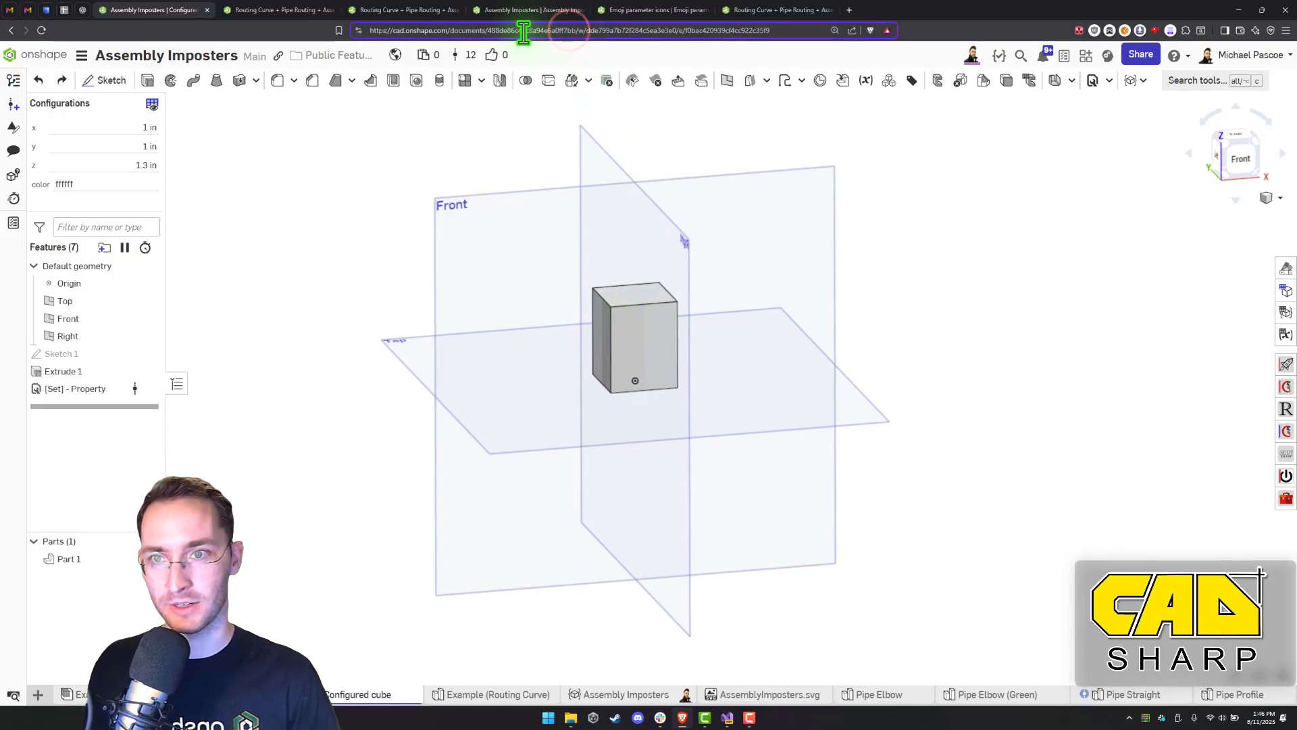
double_click(581, 31)
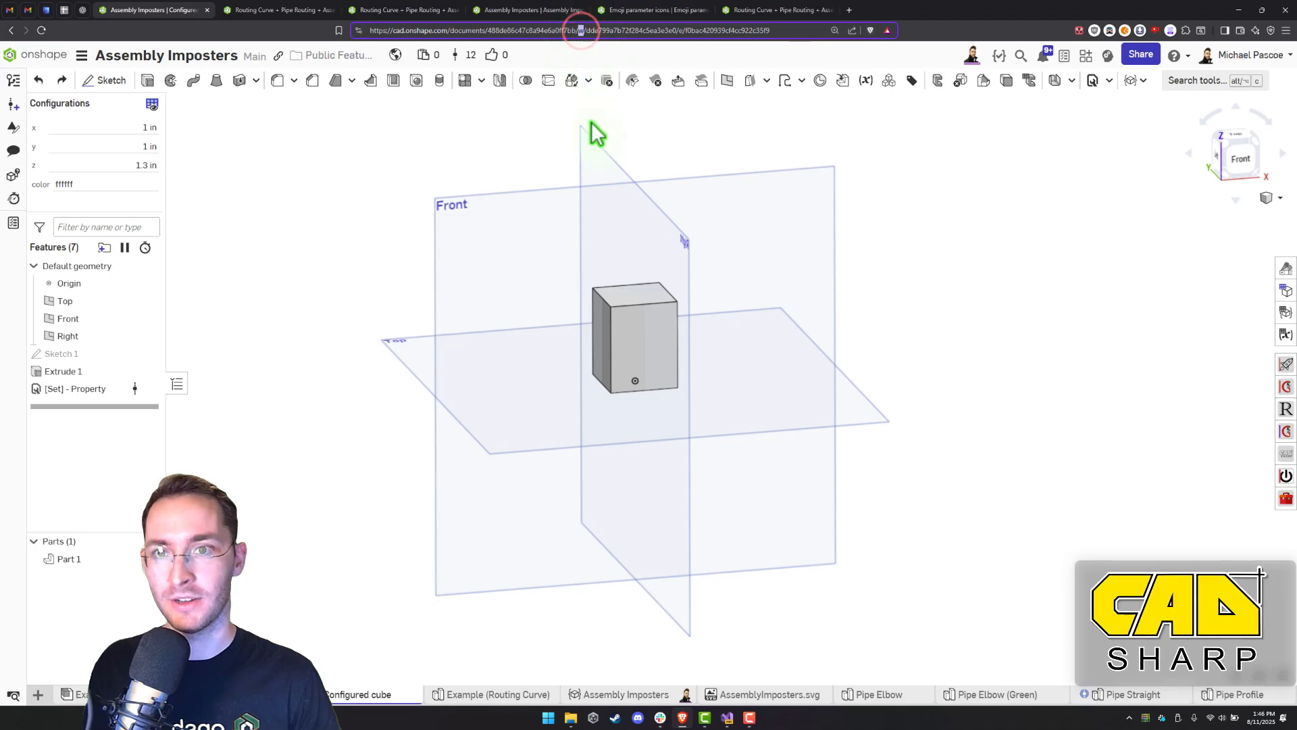
left_click(496, 139)
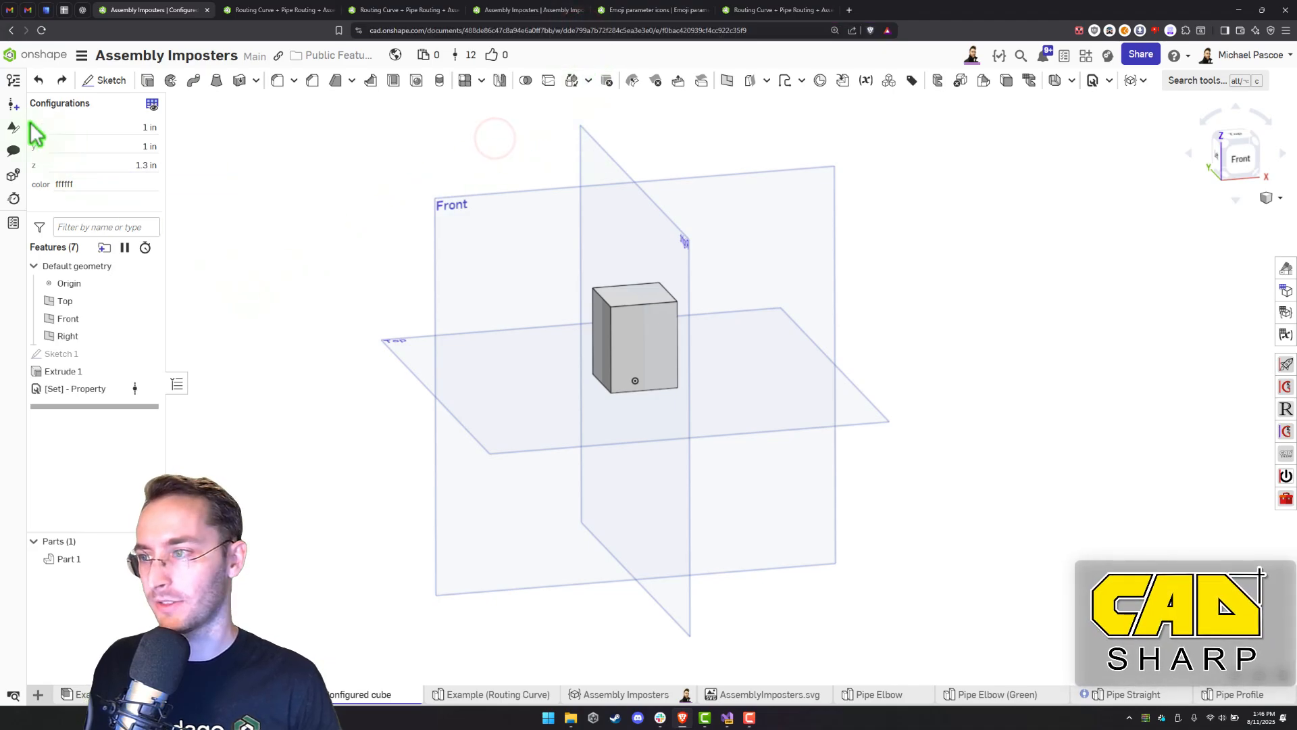
Create a version named "V17 - Added cube" and open it from the version history
left_click(14, 106)
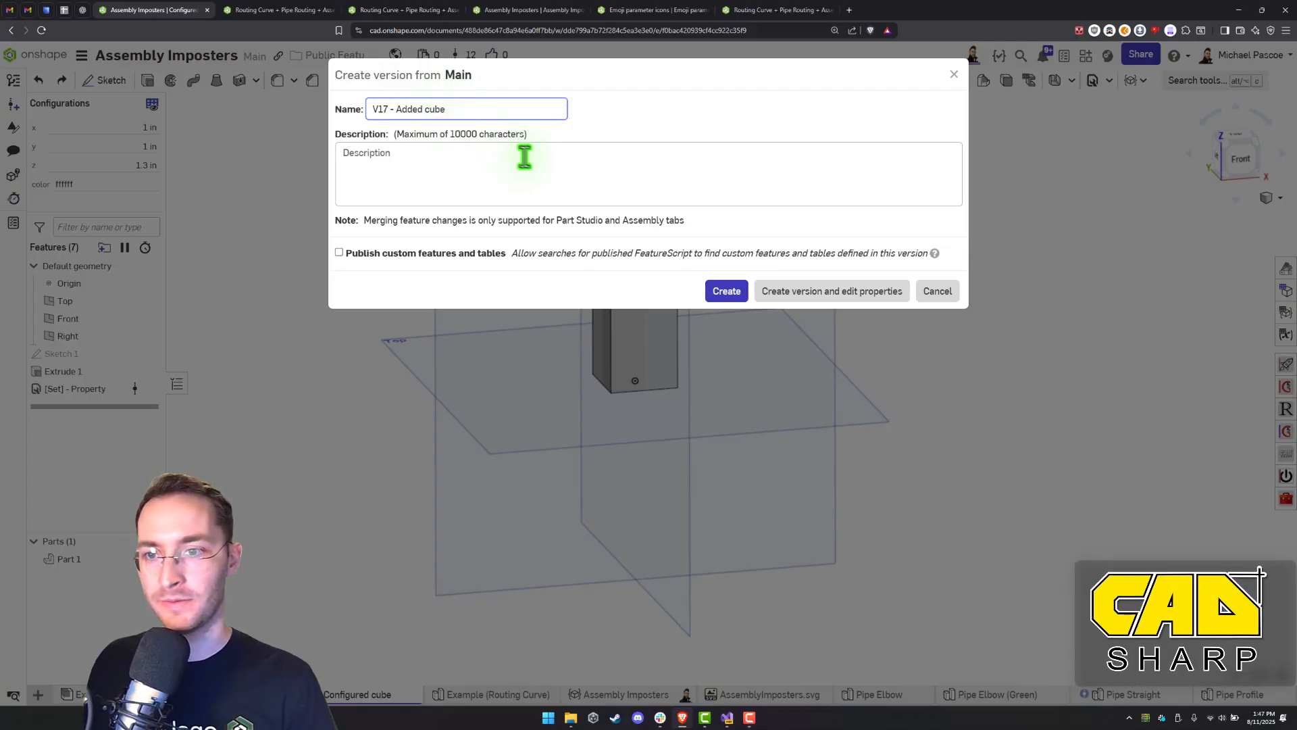
left_click(723, 289)
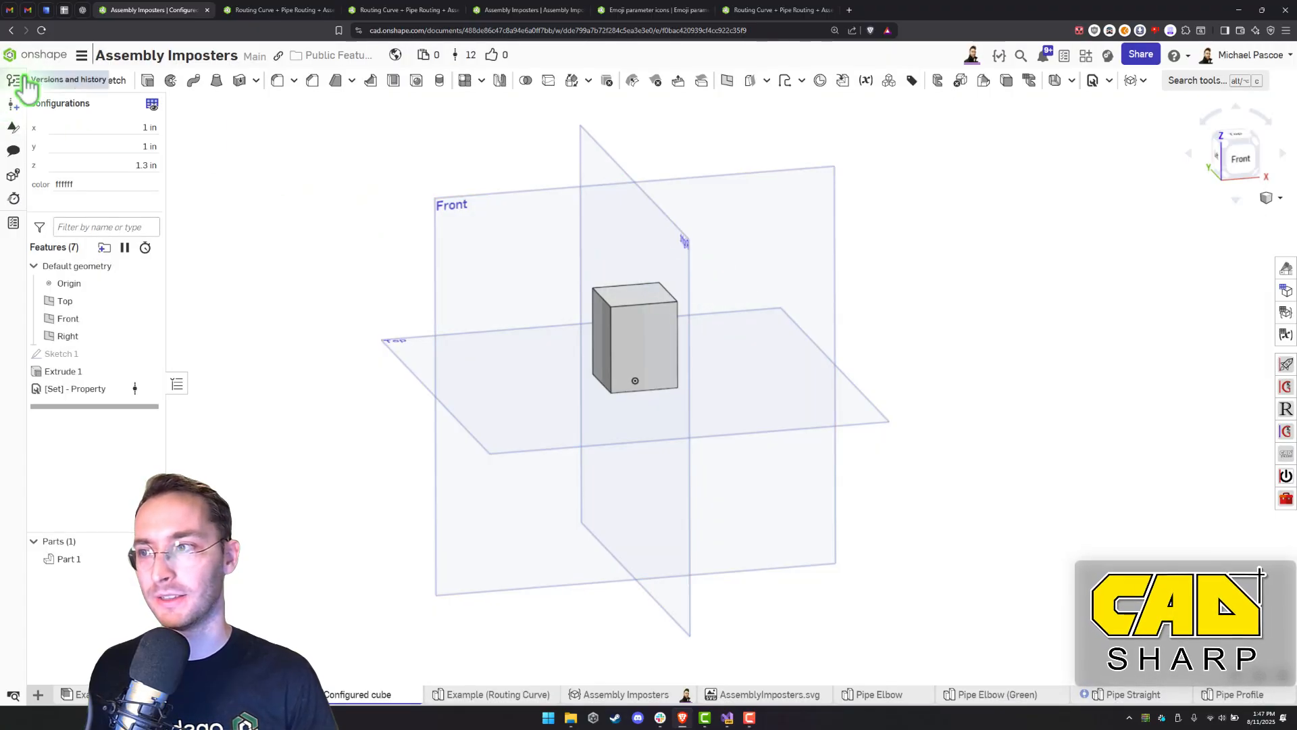
left_click(22, 77)
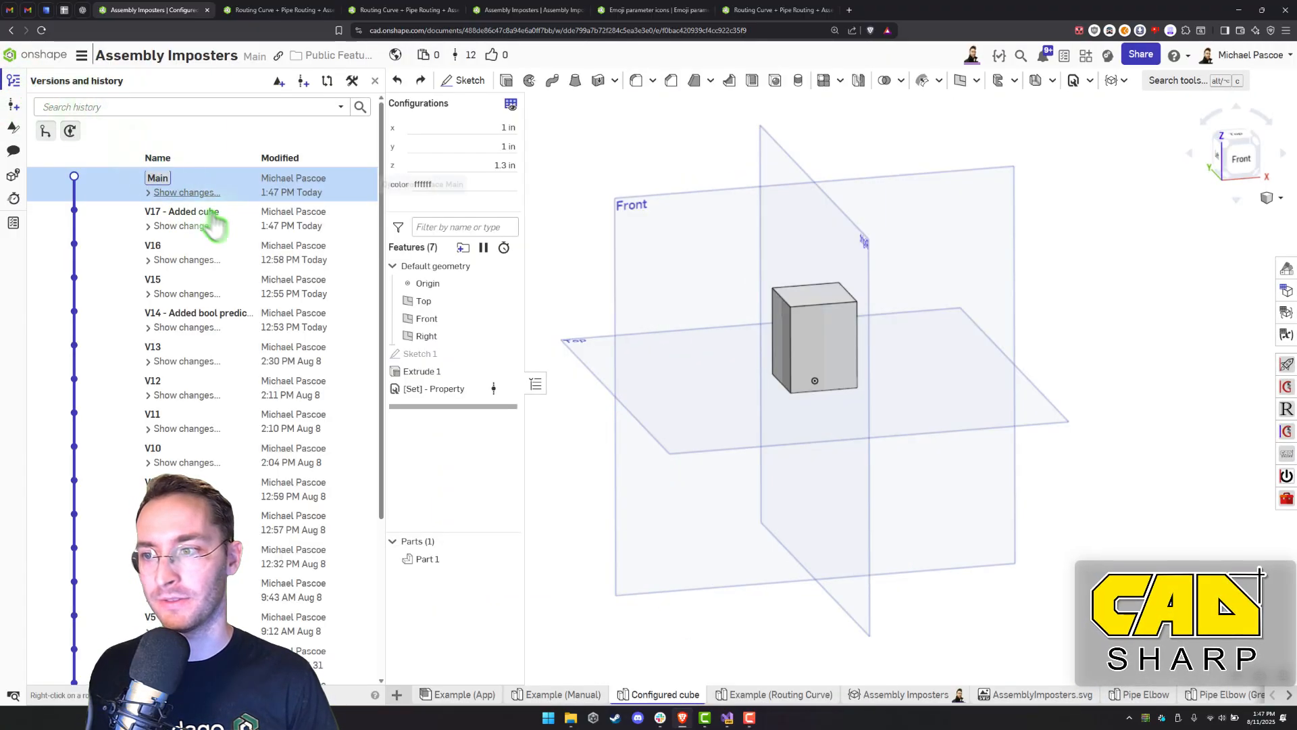
left_click(230, 223)
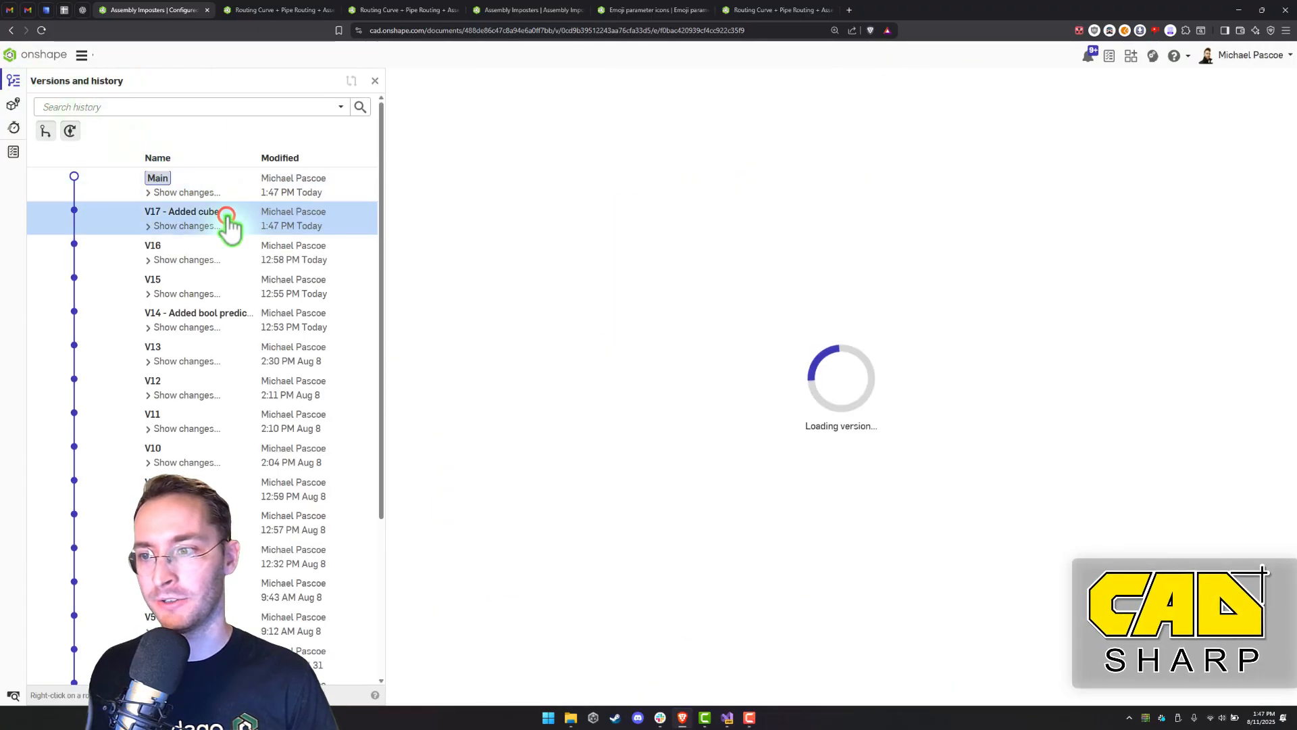
left_click(375, 80)
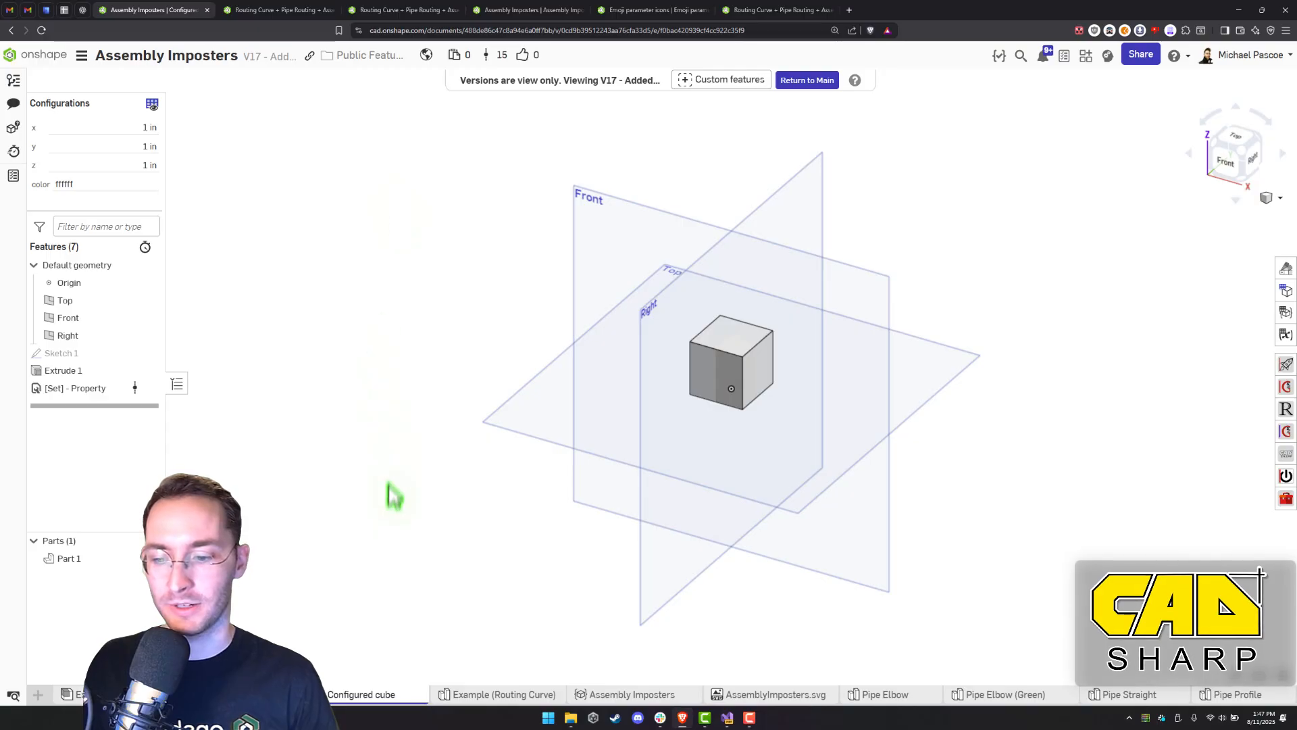
Copy the configured cube's URL from version V17 and return to the Main workspace
middle_click_drag(710, 367, 615, 376)
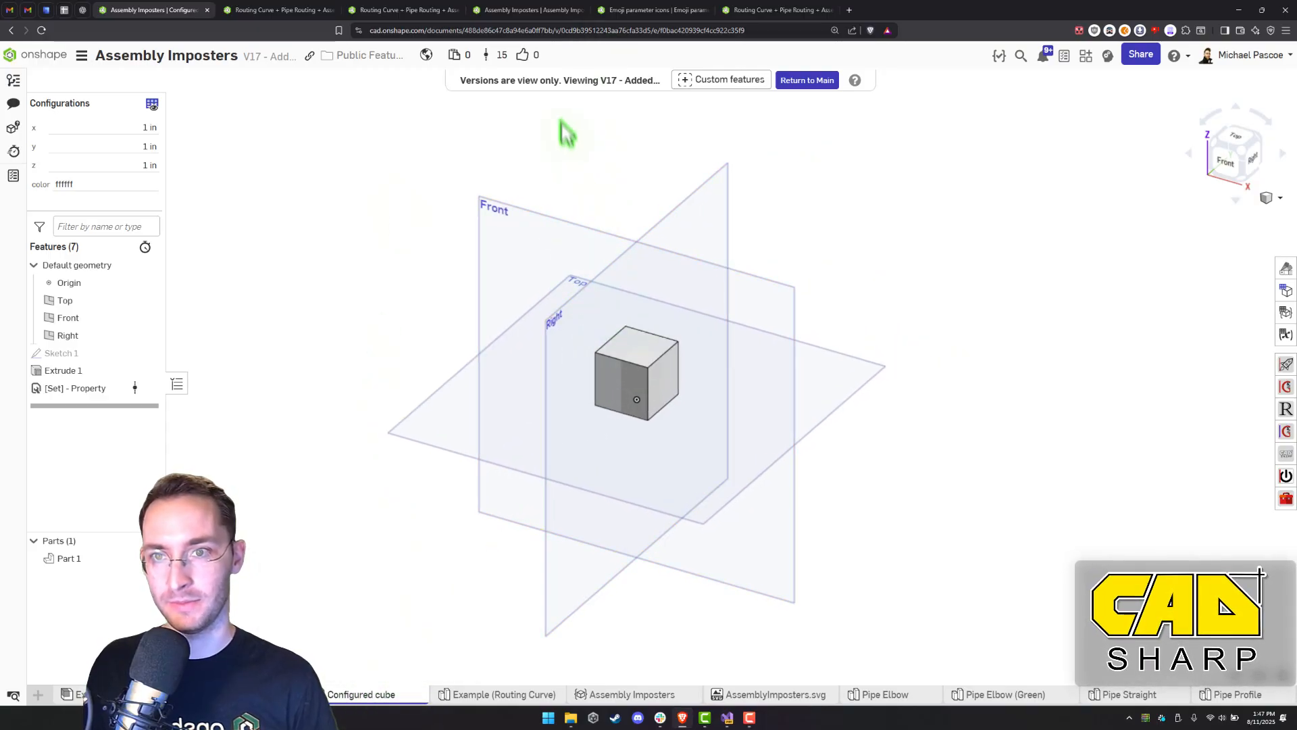
double_click(556, 31)
left_click(595, 132)
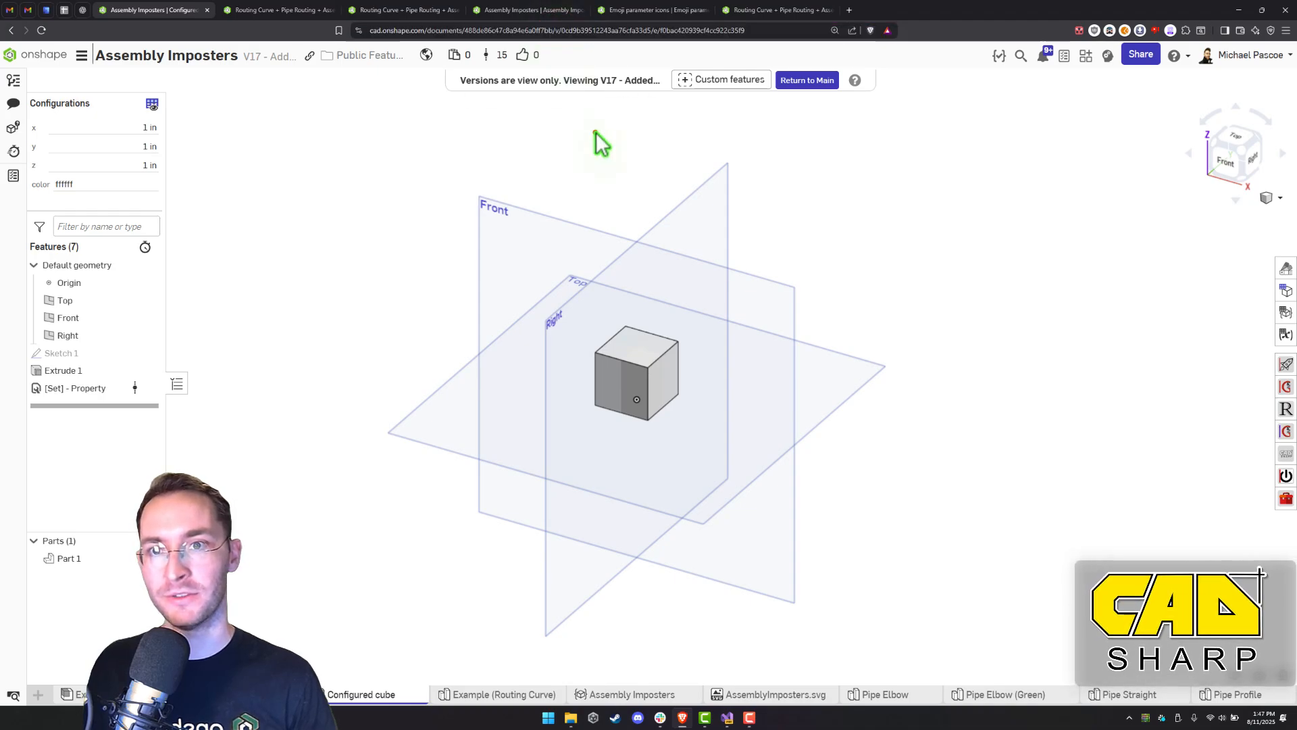
left_click(764, 29)
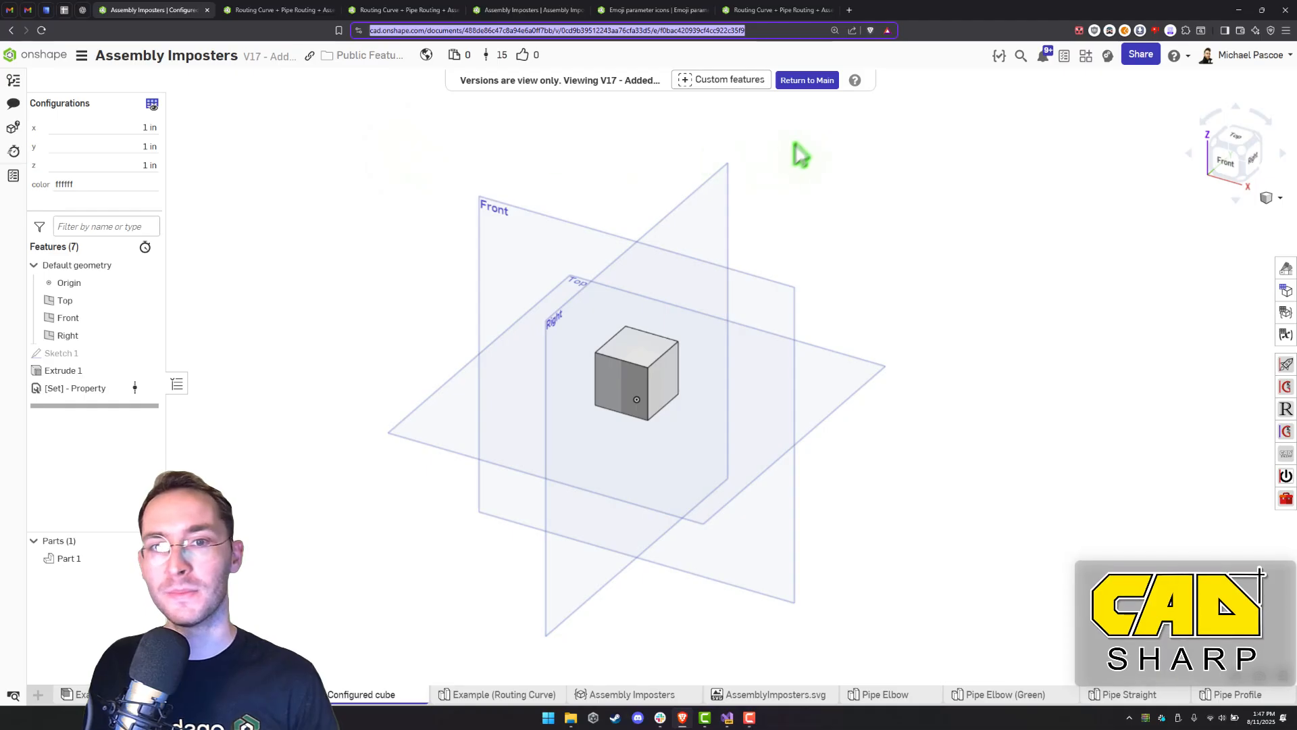
left_click(815, 77)
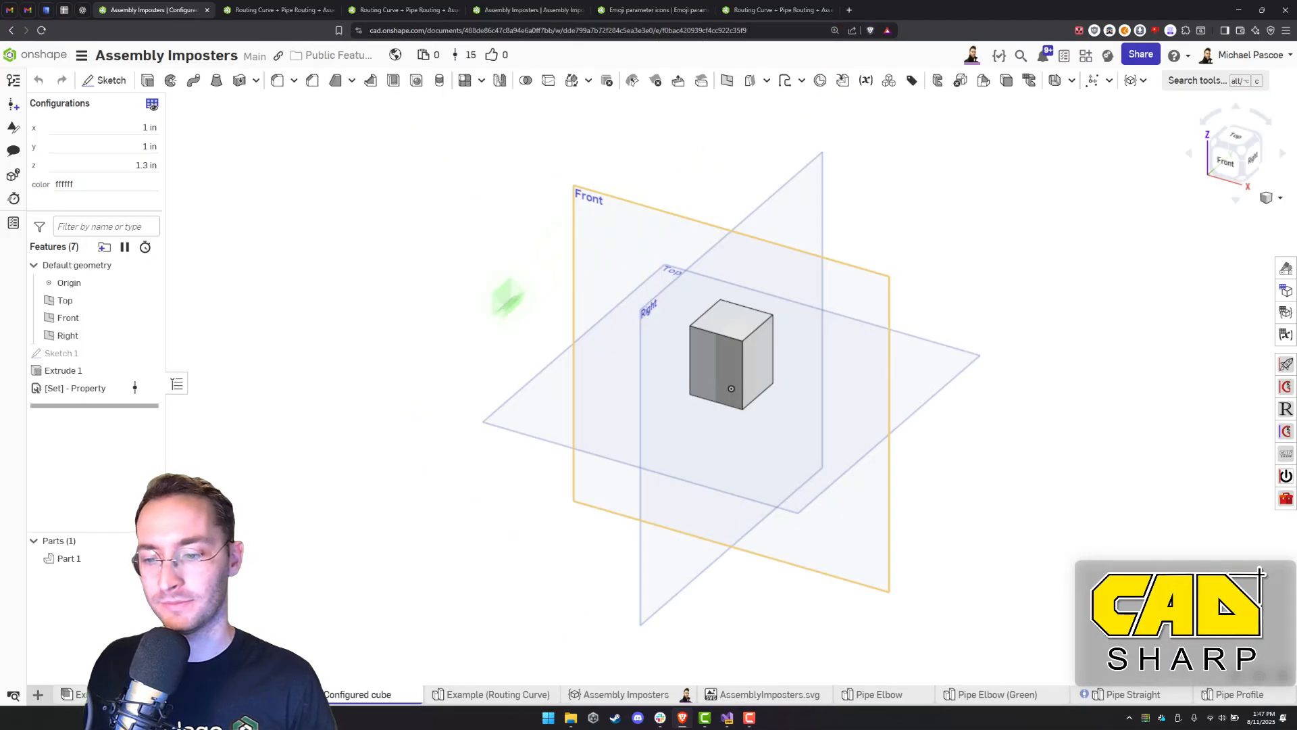
Start an Assembly Imposters feature in the Example (App) Part Studio and paste the cube's version URL as its Part URL
left_click(76, 694)
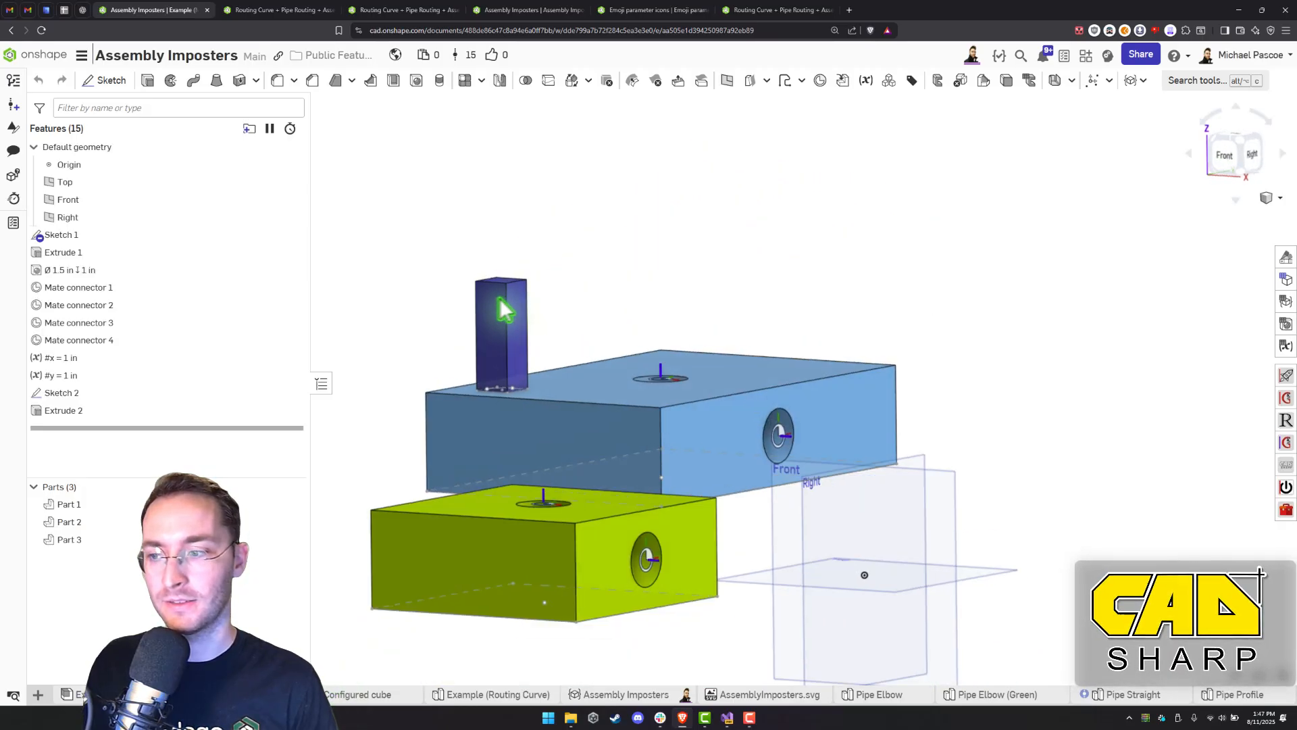
left_click(451, 281)
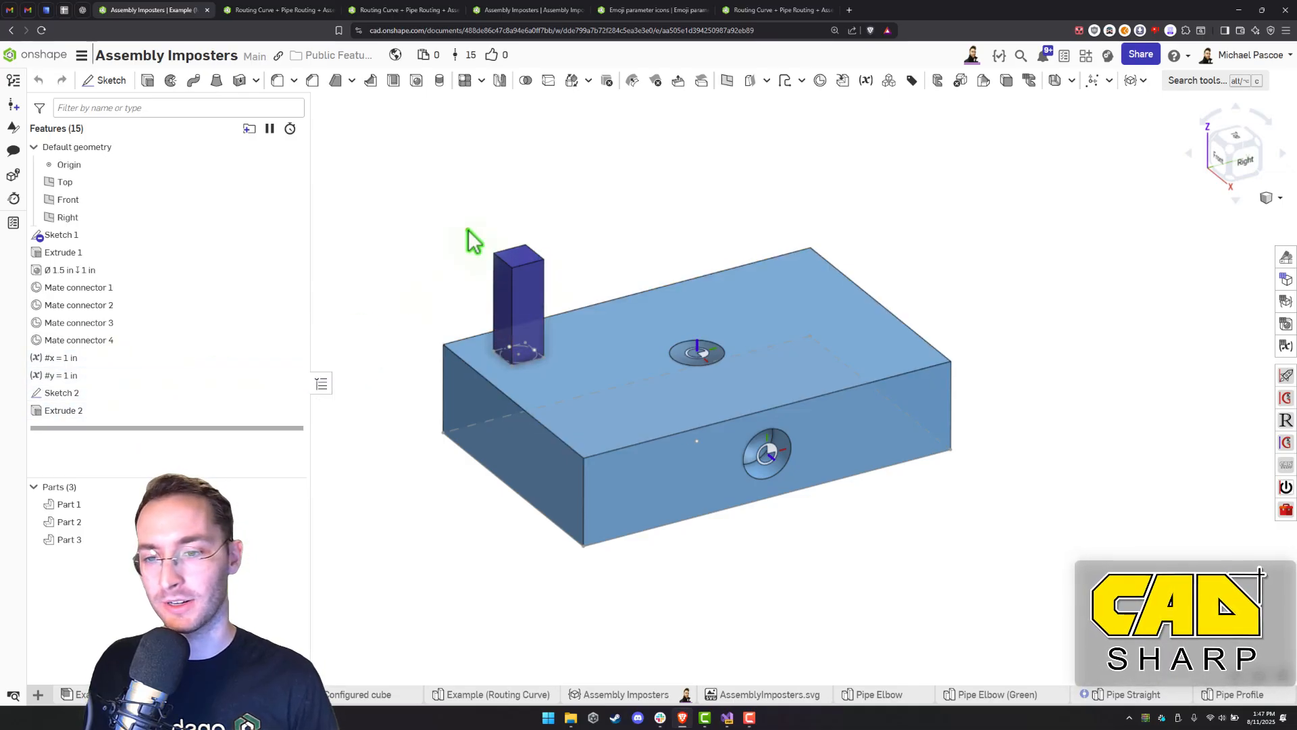
left_click(1179, 83)
type("f")
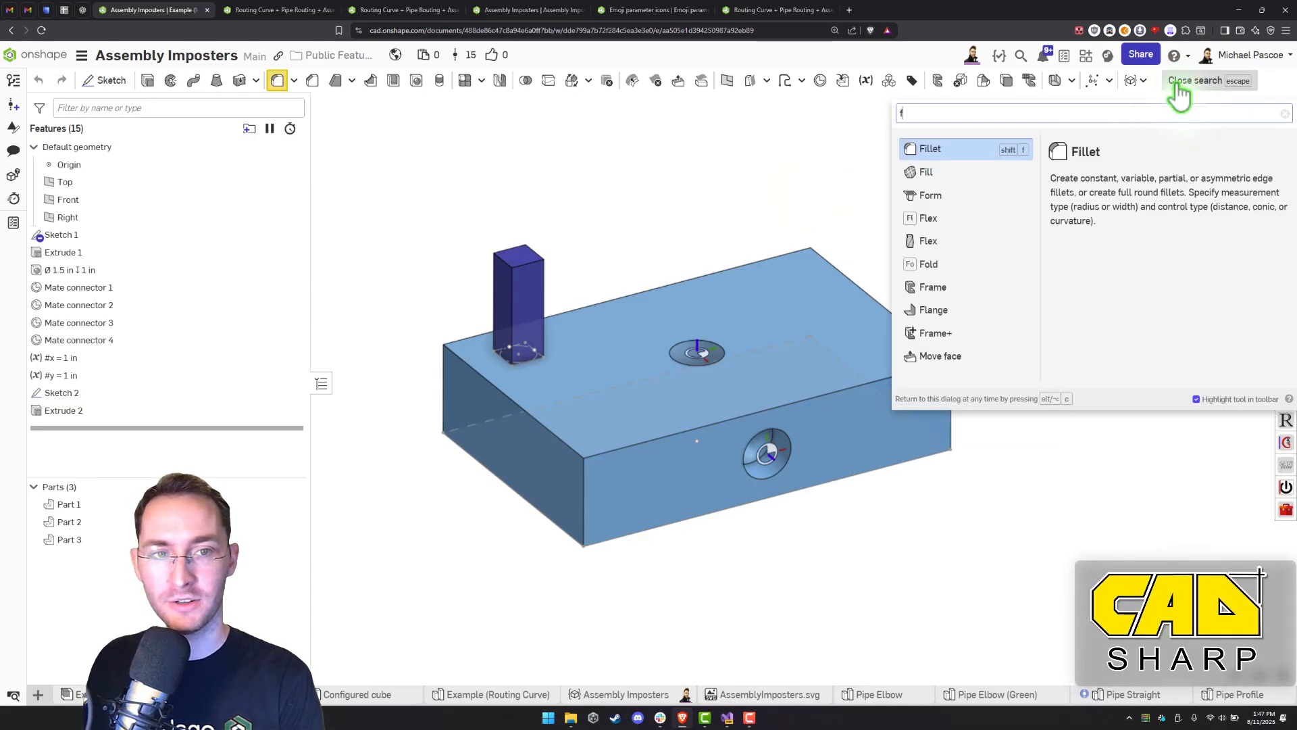
key("BackSpace")
type("assem")
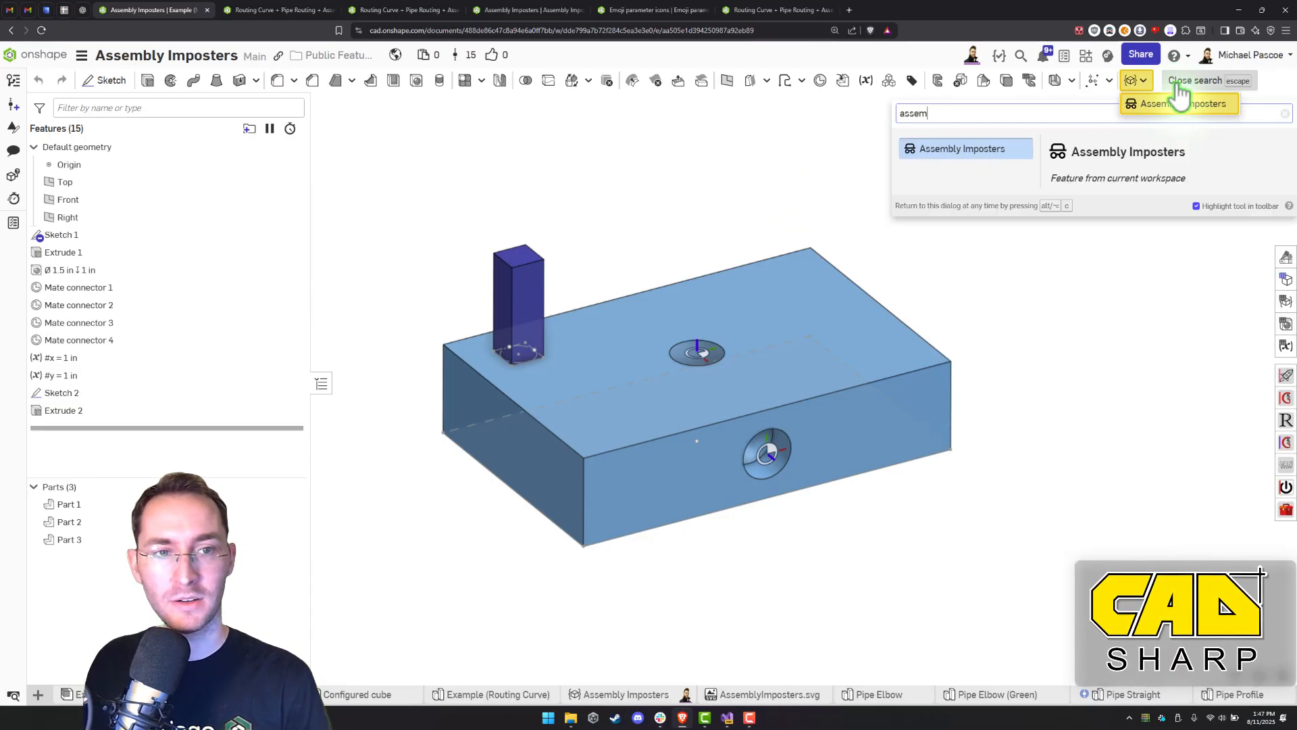
left_click(967, 147)
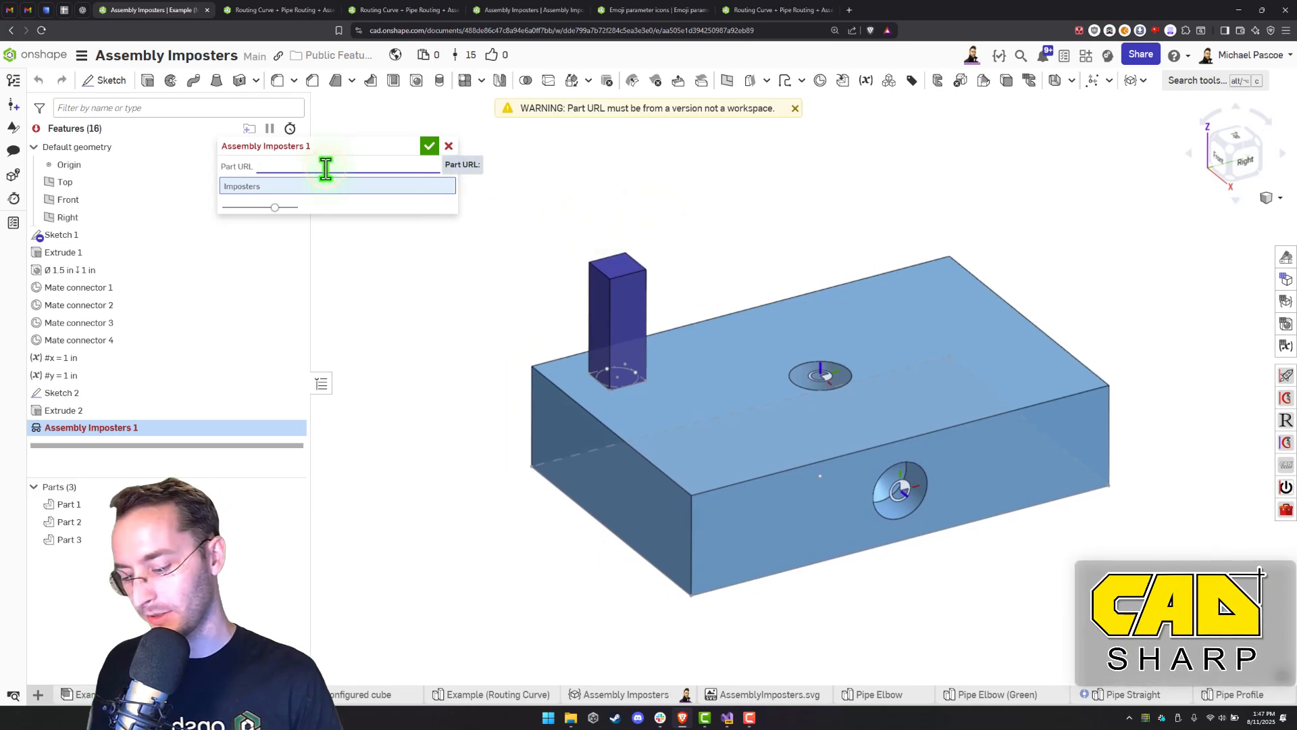
key("ctrl+v")
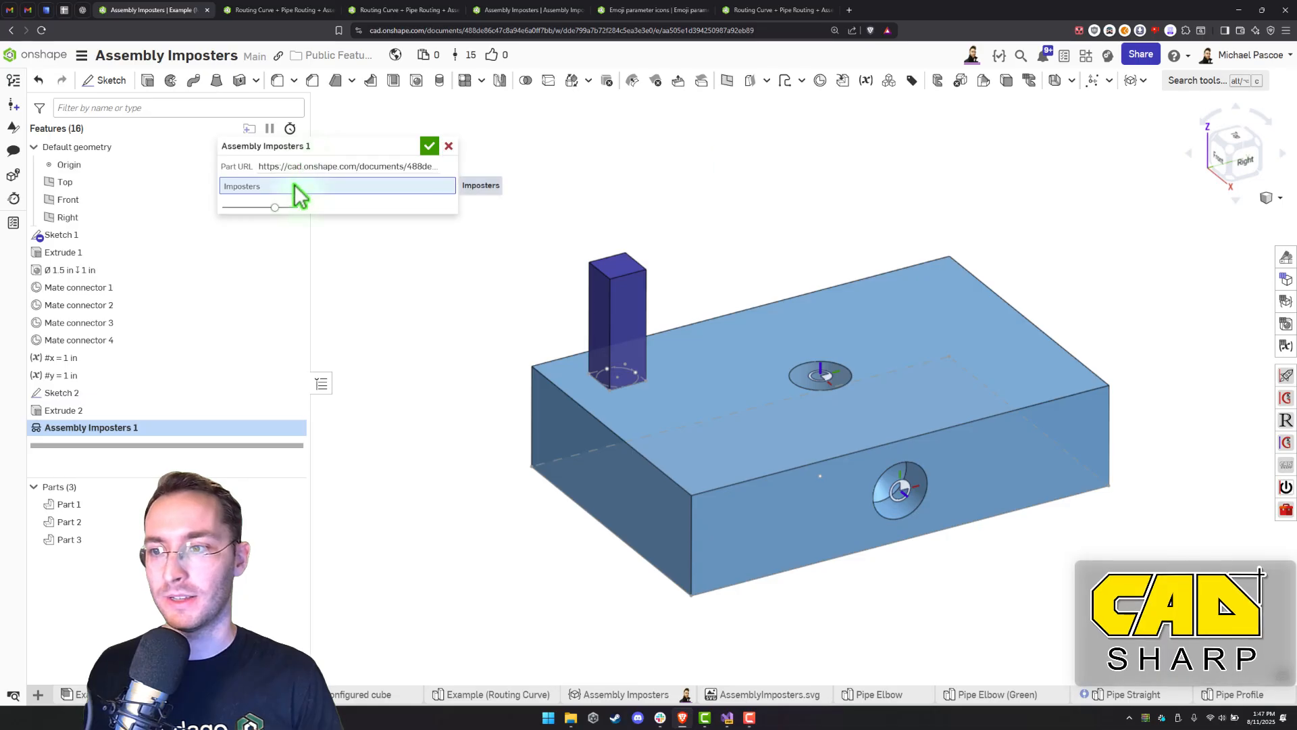
Add the tall block Part 3 as an imposter, with its origin mate connector at the center of the Sketch 2 circle
left_click(294, 183)
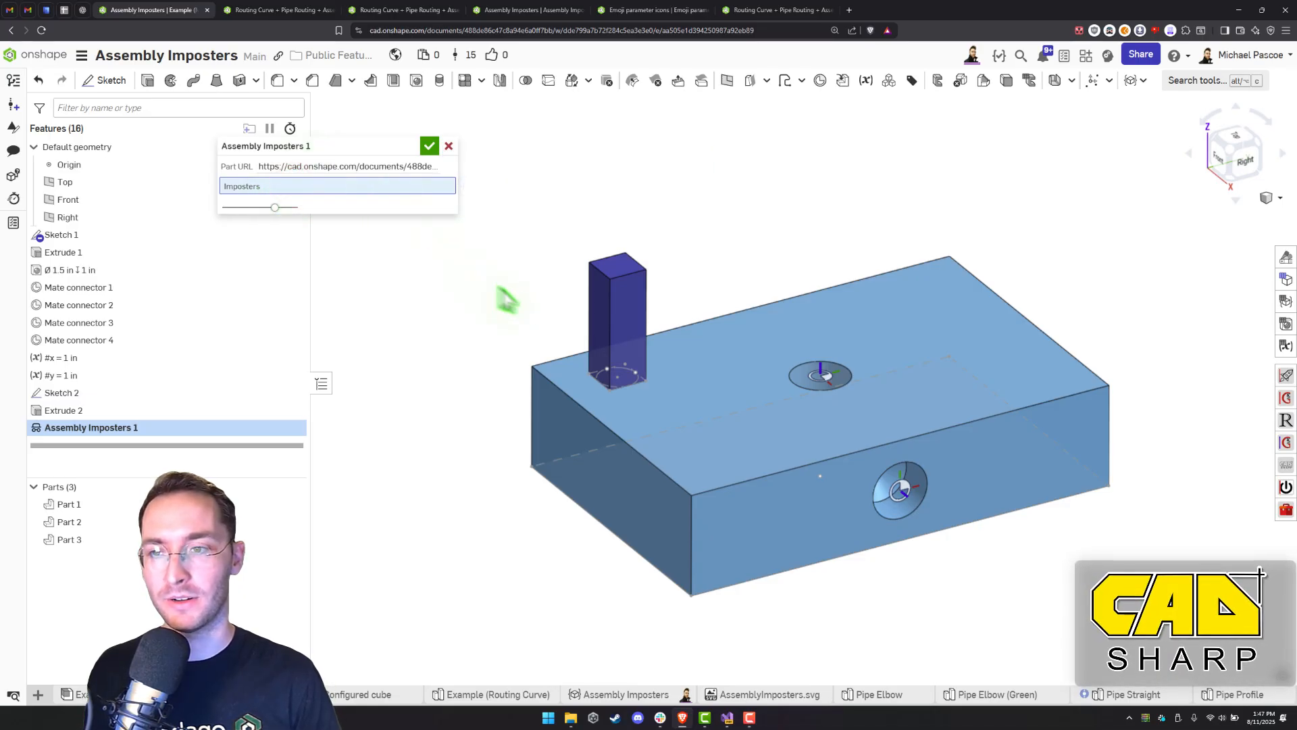
scroll(521, 247, "up", 3)
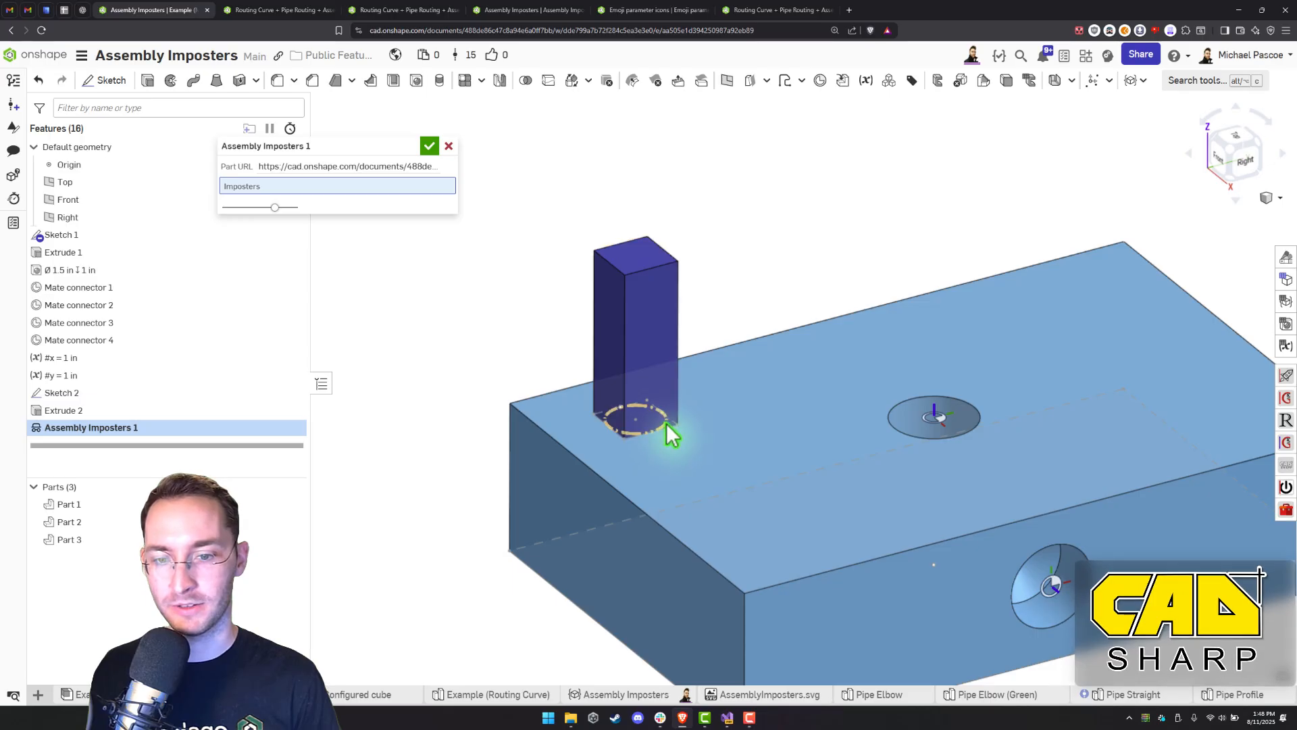
left_click(625, 326)
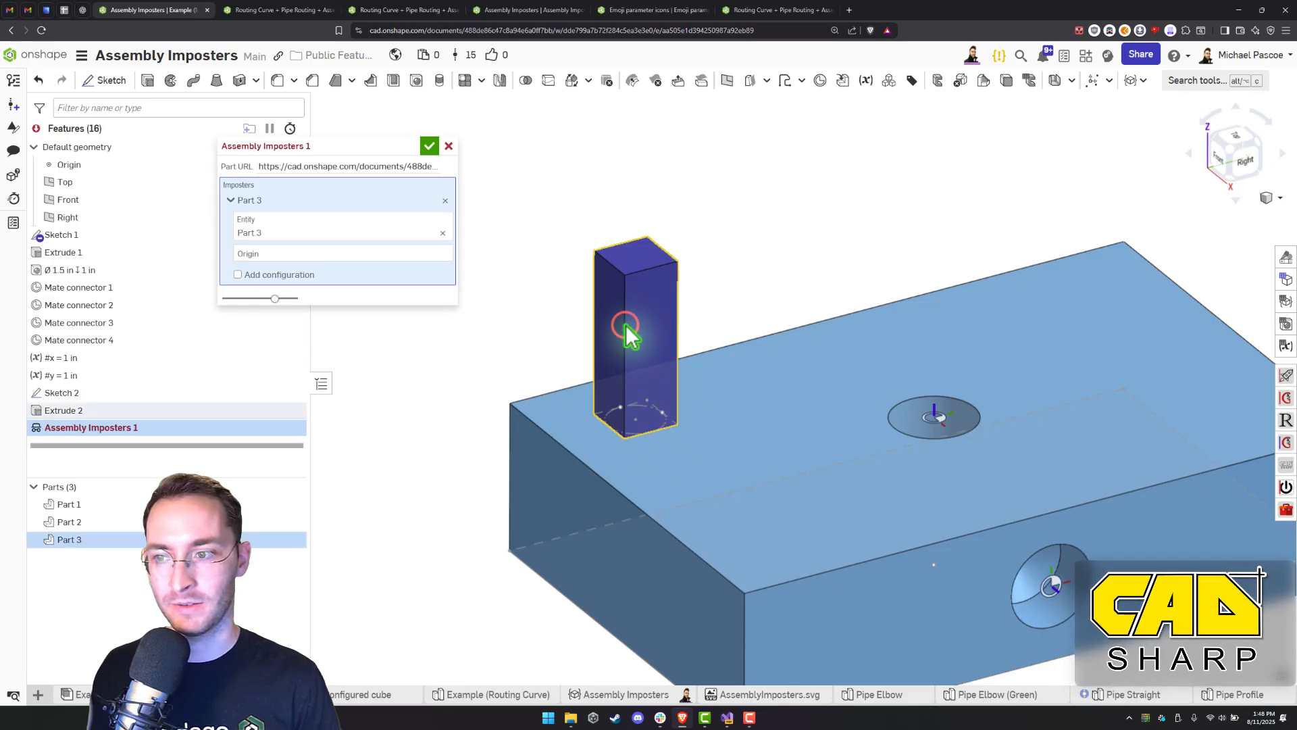
left_click(371, 253)
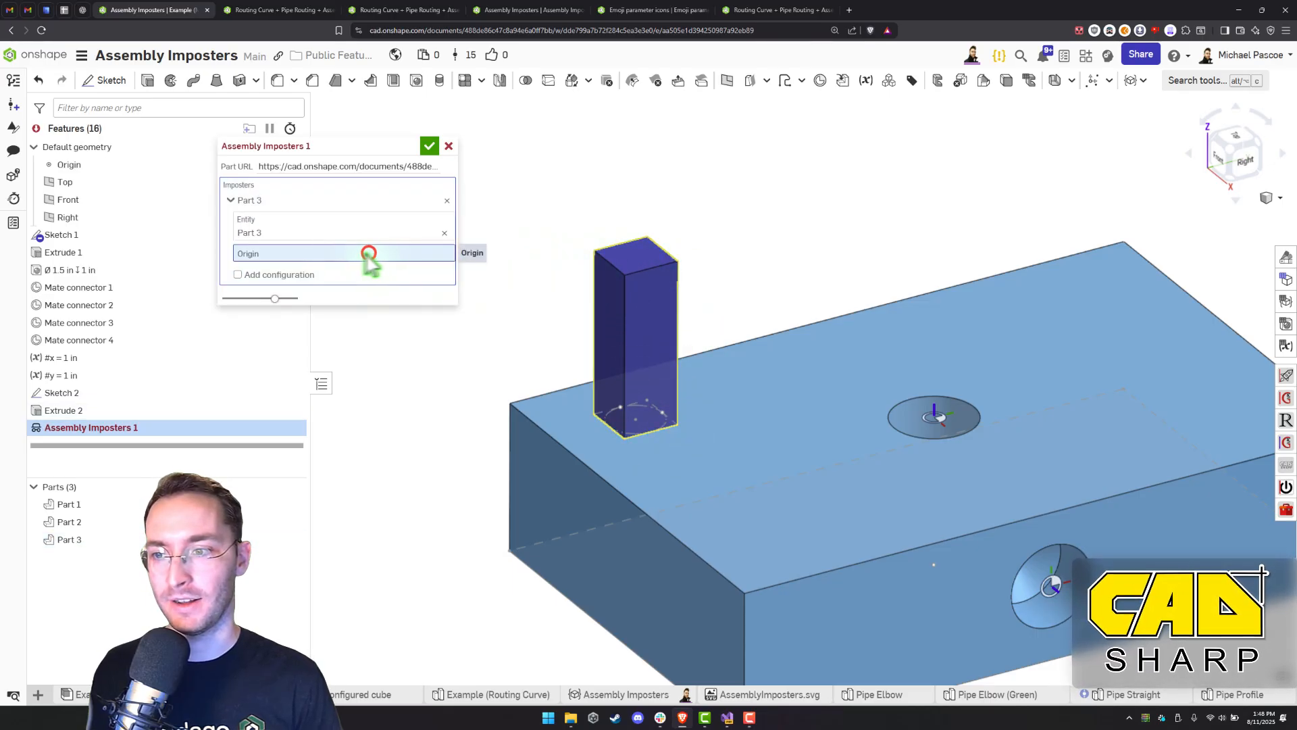
left_click(663, 421)
scroll(646, 426, "up", 5)
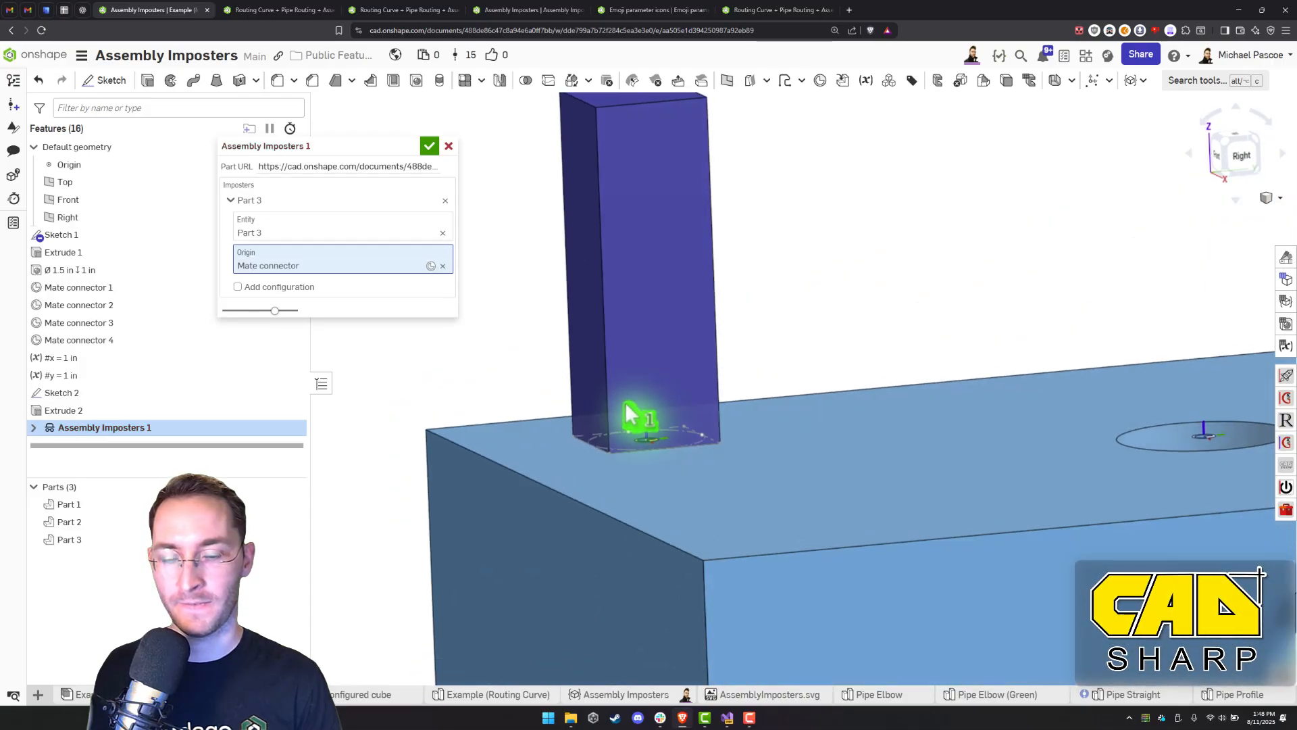
scroll(626, 407, "down", 3)
right_click_drag(626, 406, 602, 426)
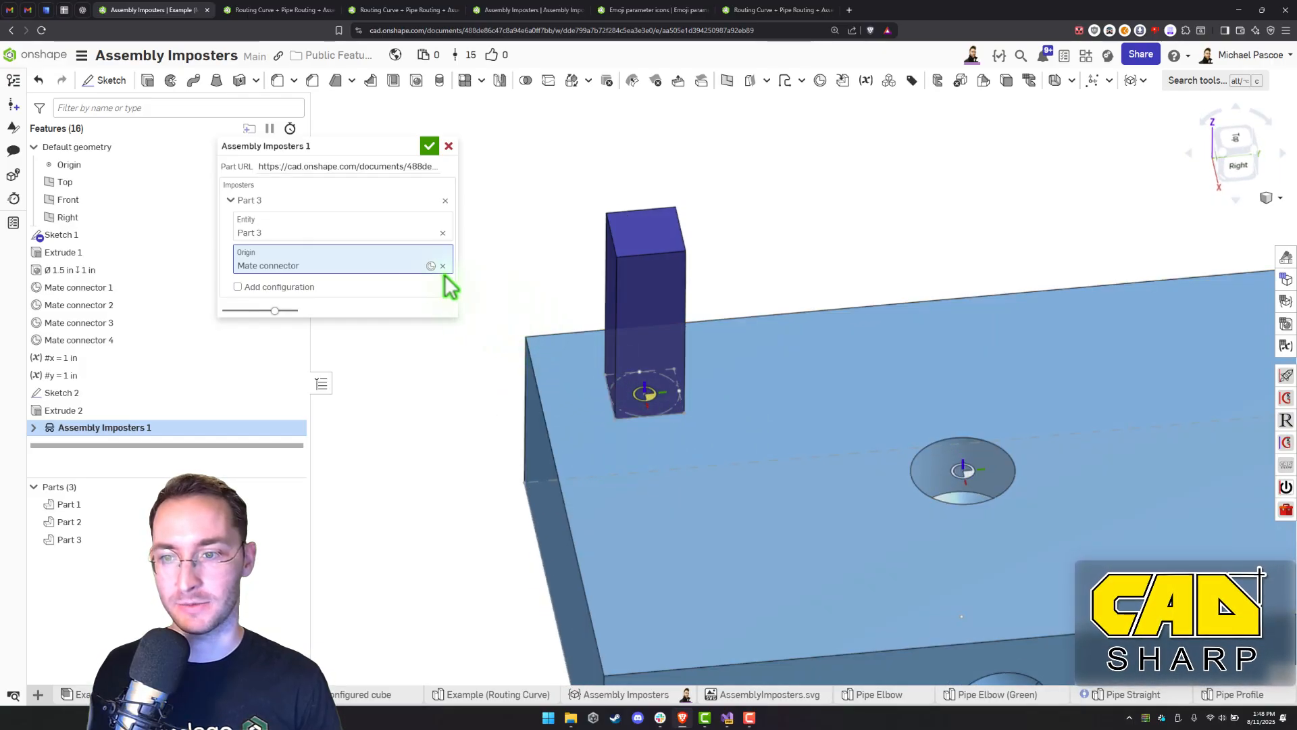
left_click(284, 271)
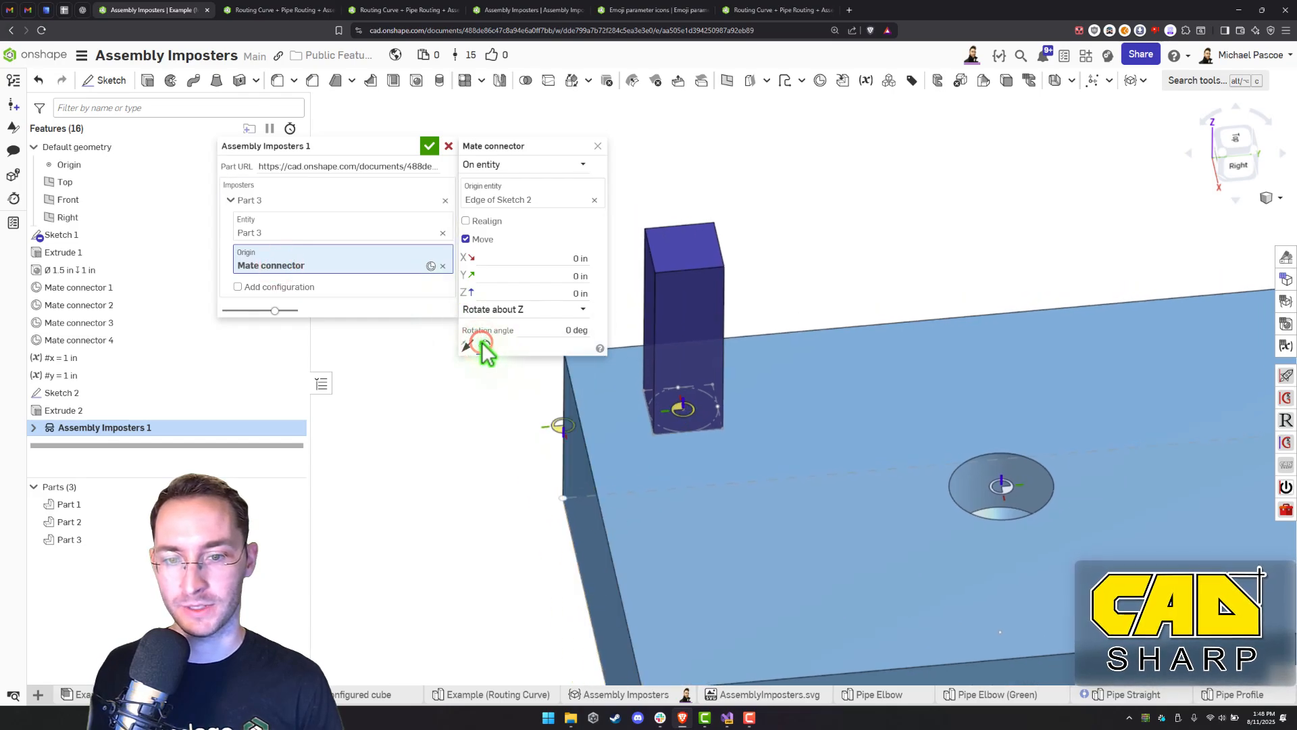
left_click(607, 146)
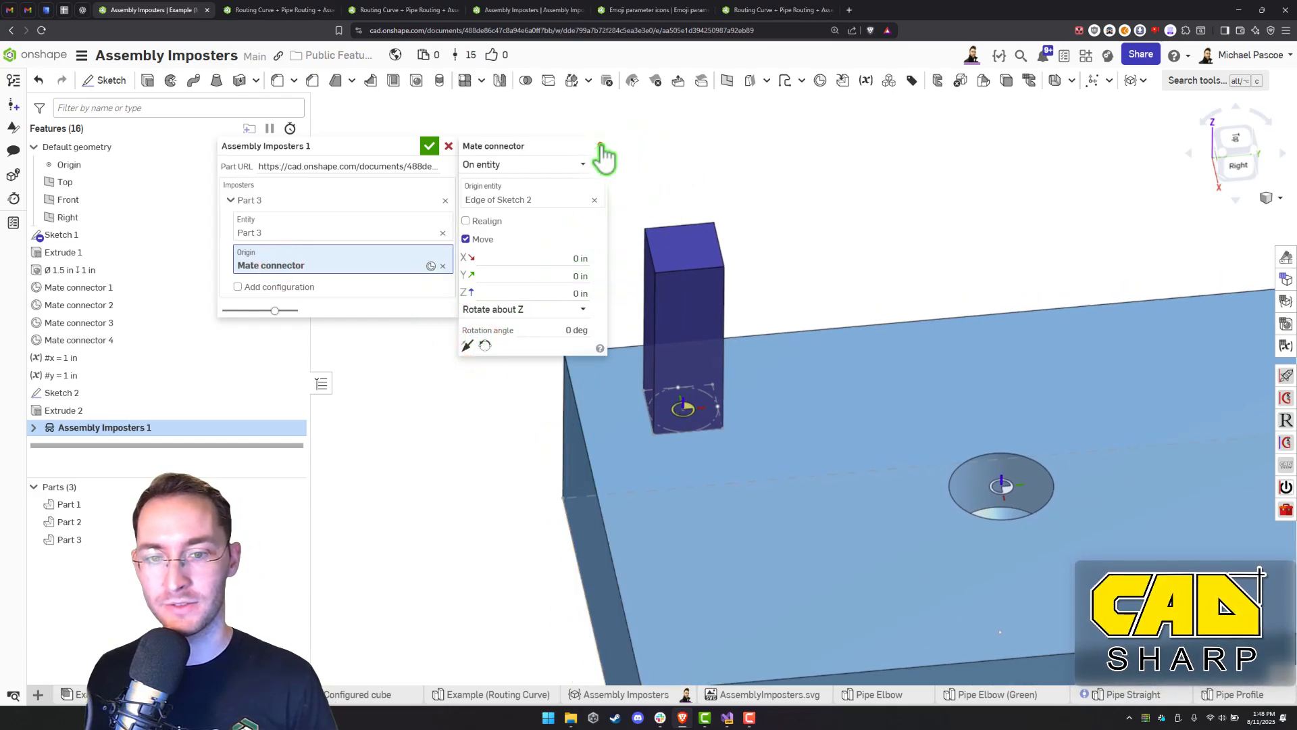
left_click(600, 146)
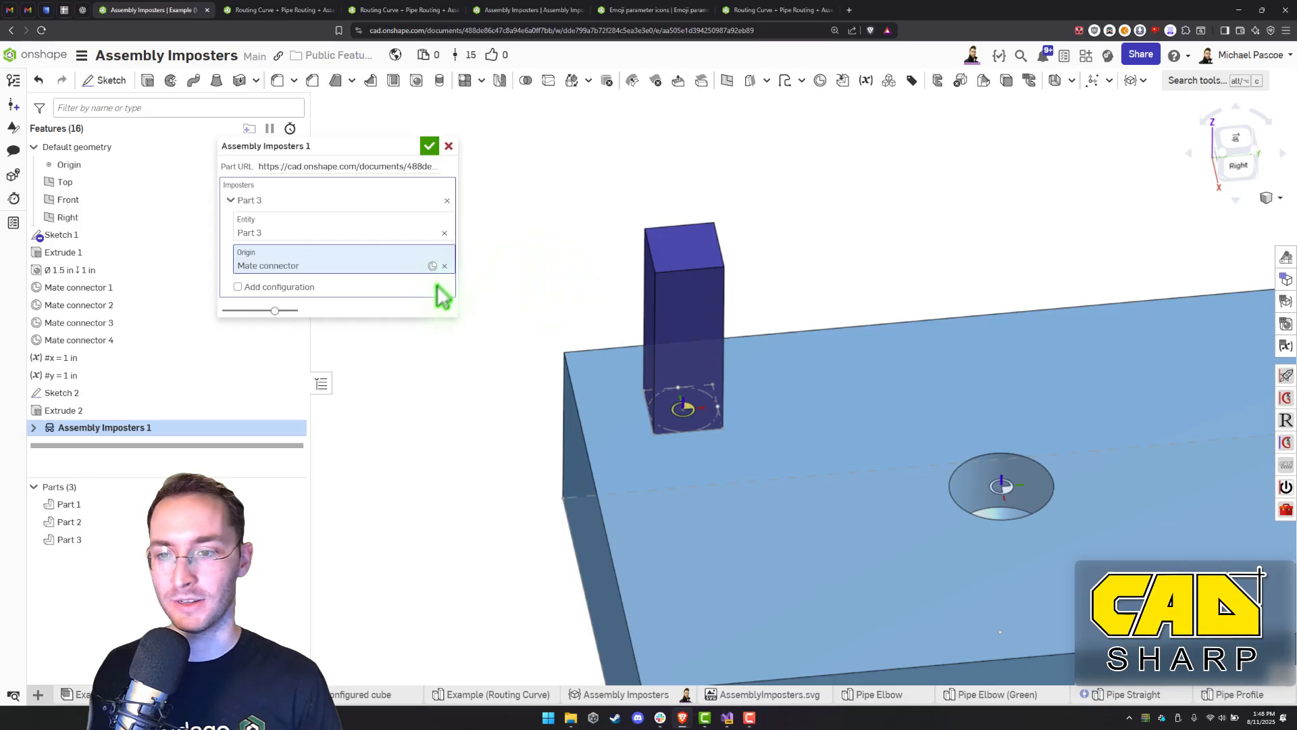
Add configurations x with value #x and y with value #y to the Part 3 imposter, and accept the feature
left_click(301, 290)
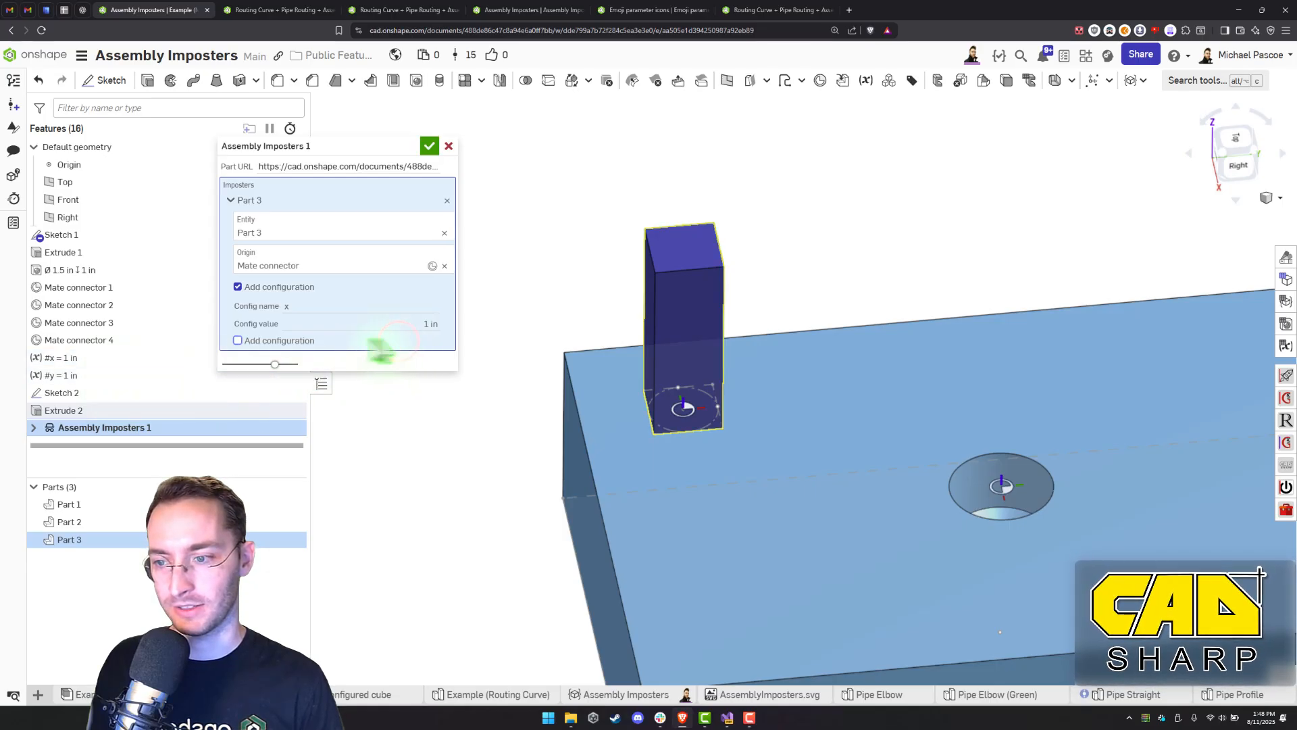
left_click(279, 341)
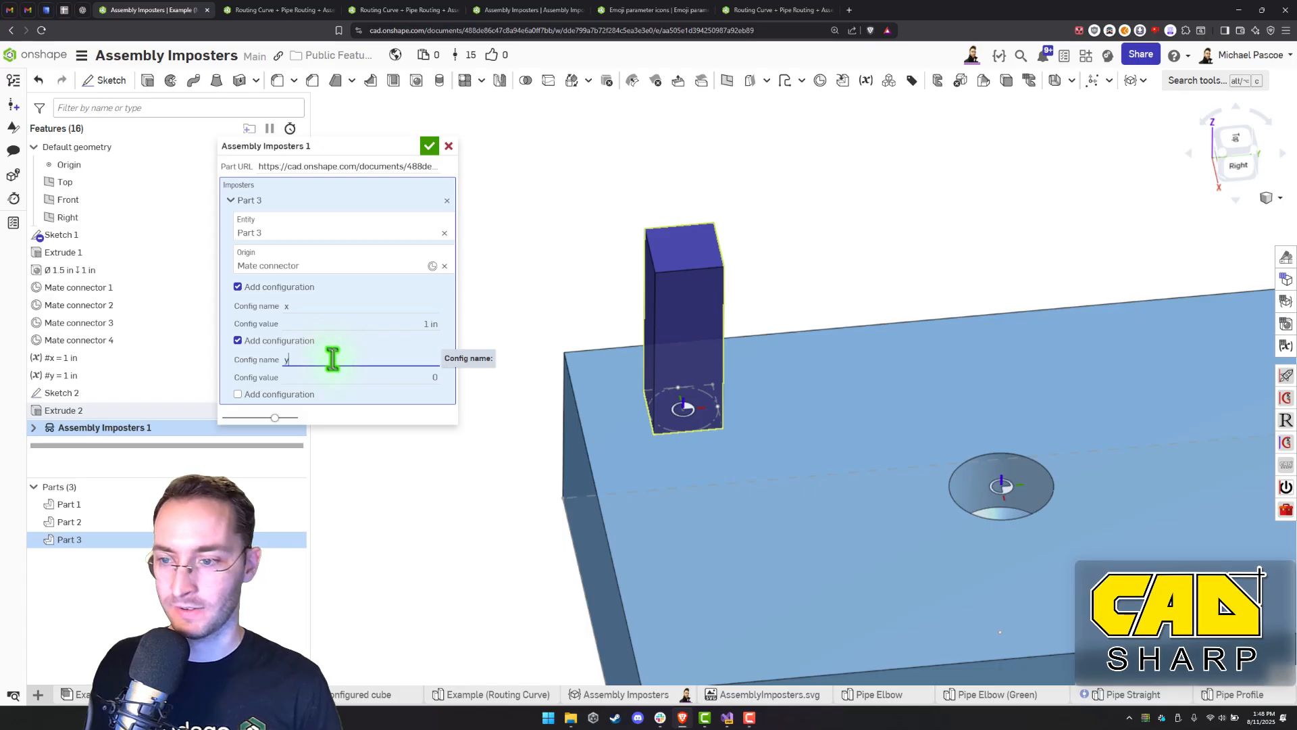
type("#")
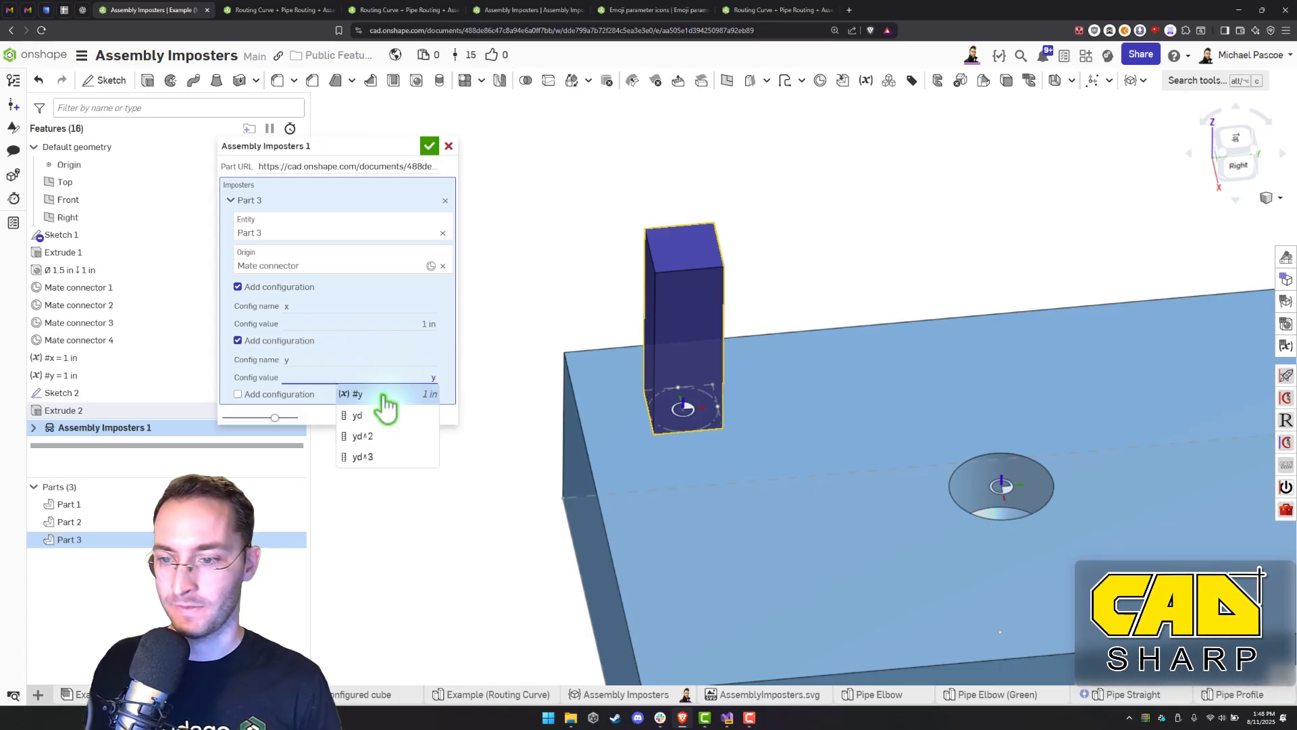
left_click(386, 404)
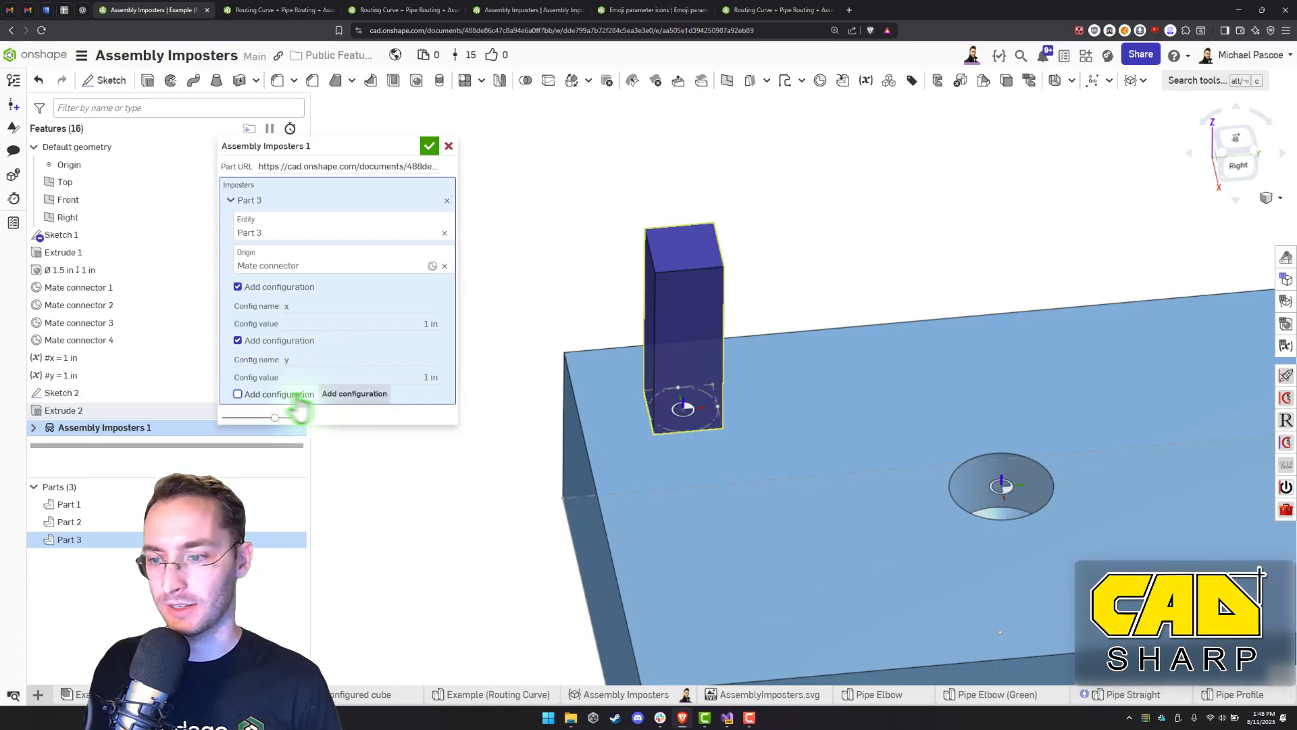
left_click(430, 150)
Create a length variable z of 3 in and place it directly after #y, before Sketch 2, in the feature list
double_click(165, 378)
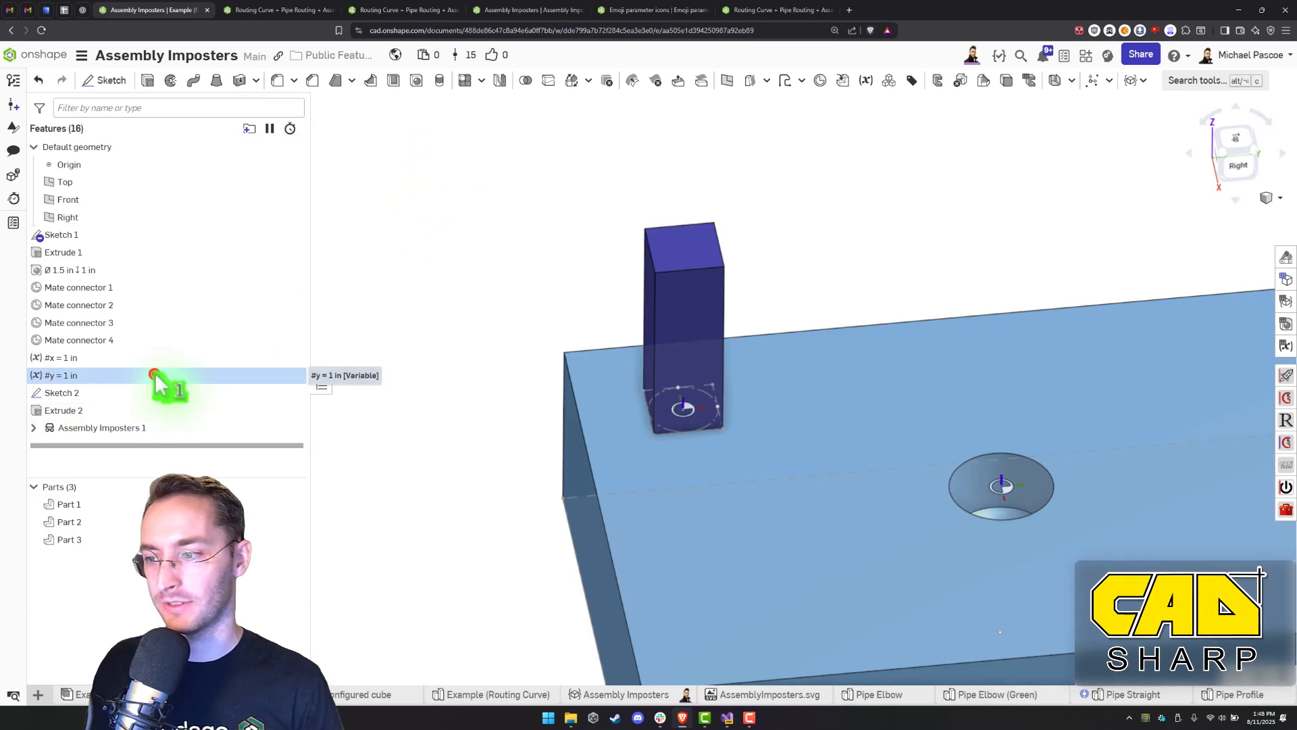
key("Escape")
key("shift+v")
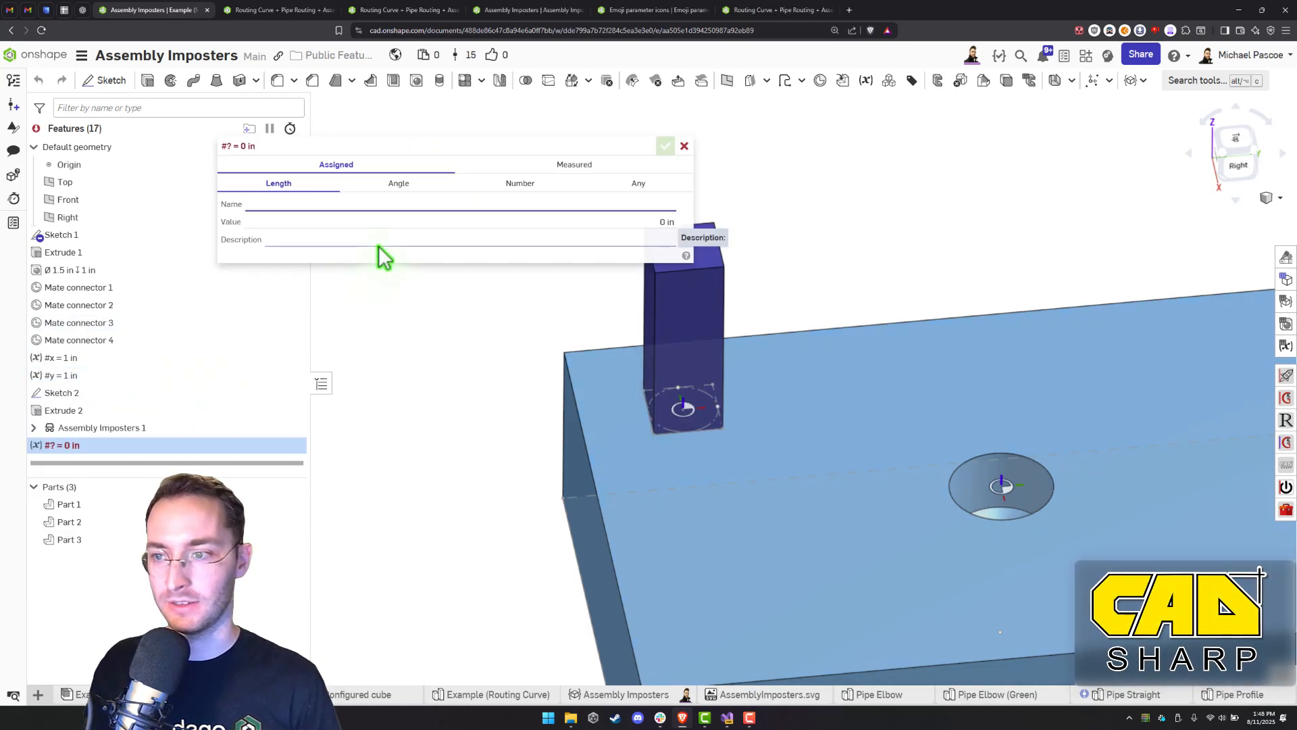
type("z")
left_click(396, 226)
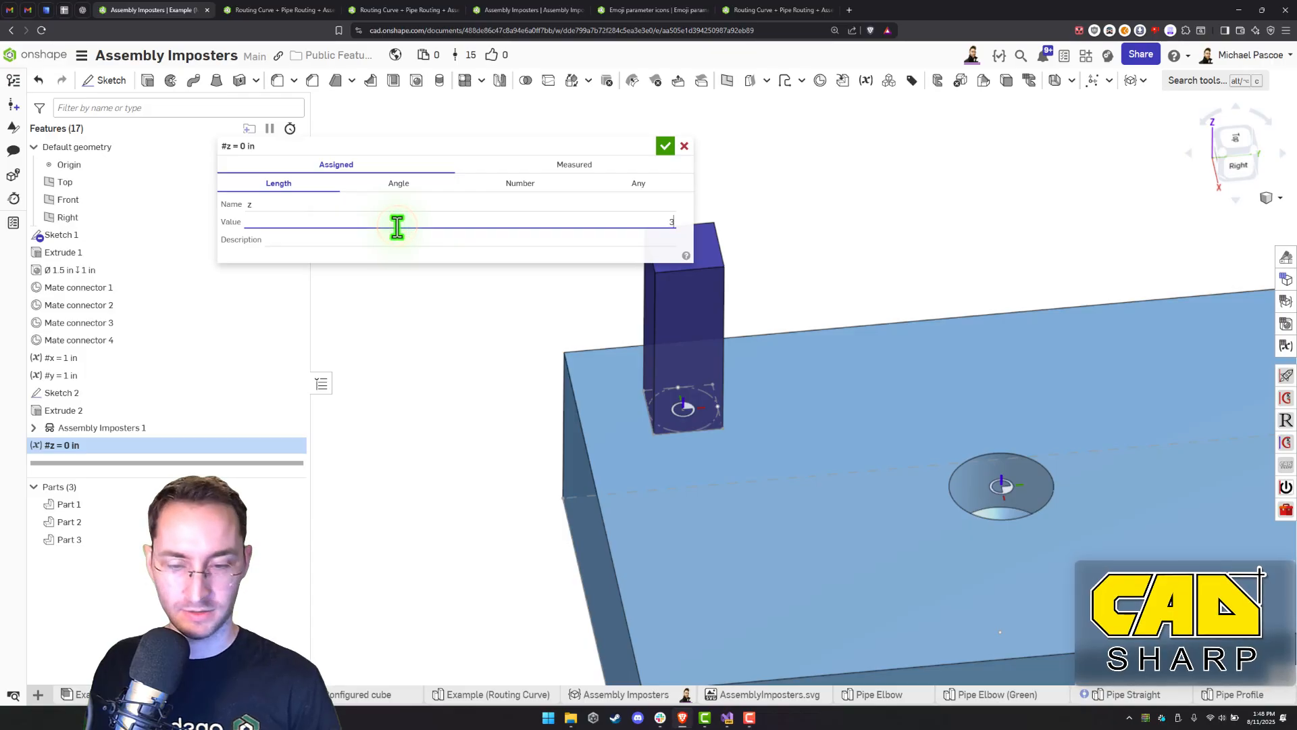
type("3")
key("Return")
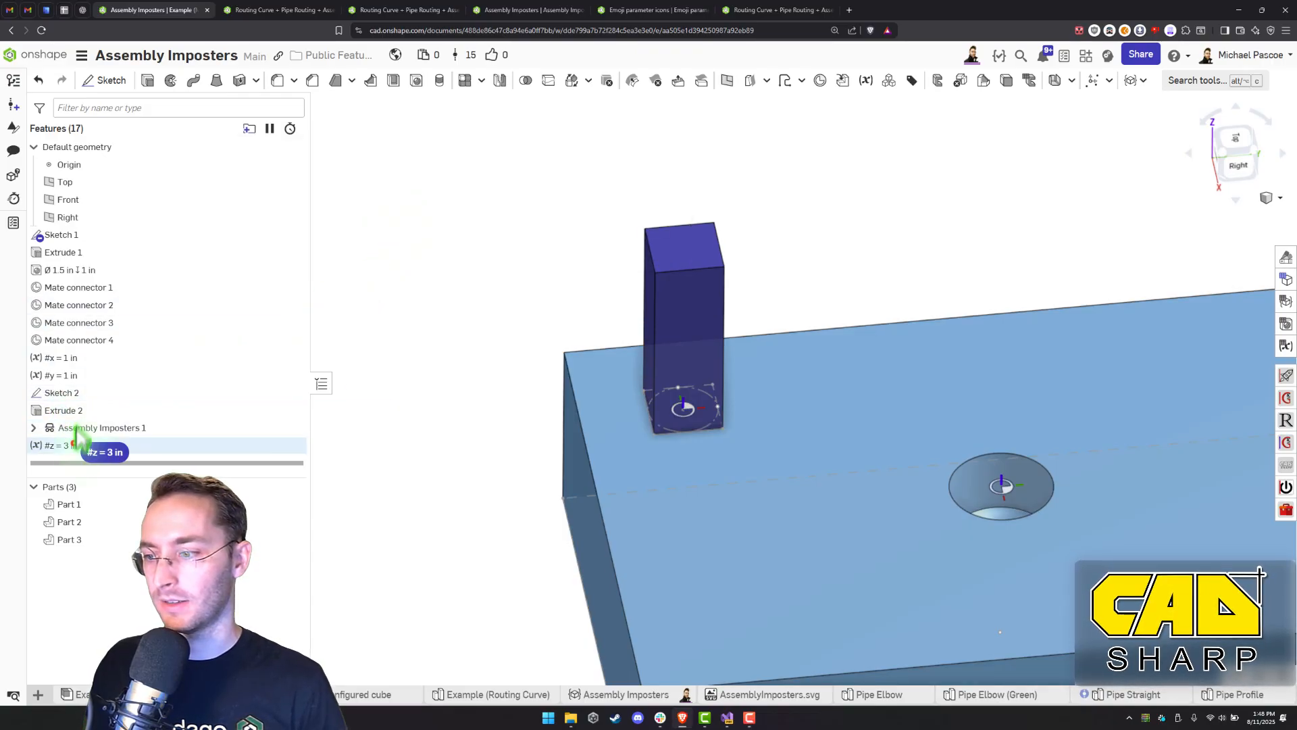
left_click_drag(77, 434, 74, 385)
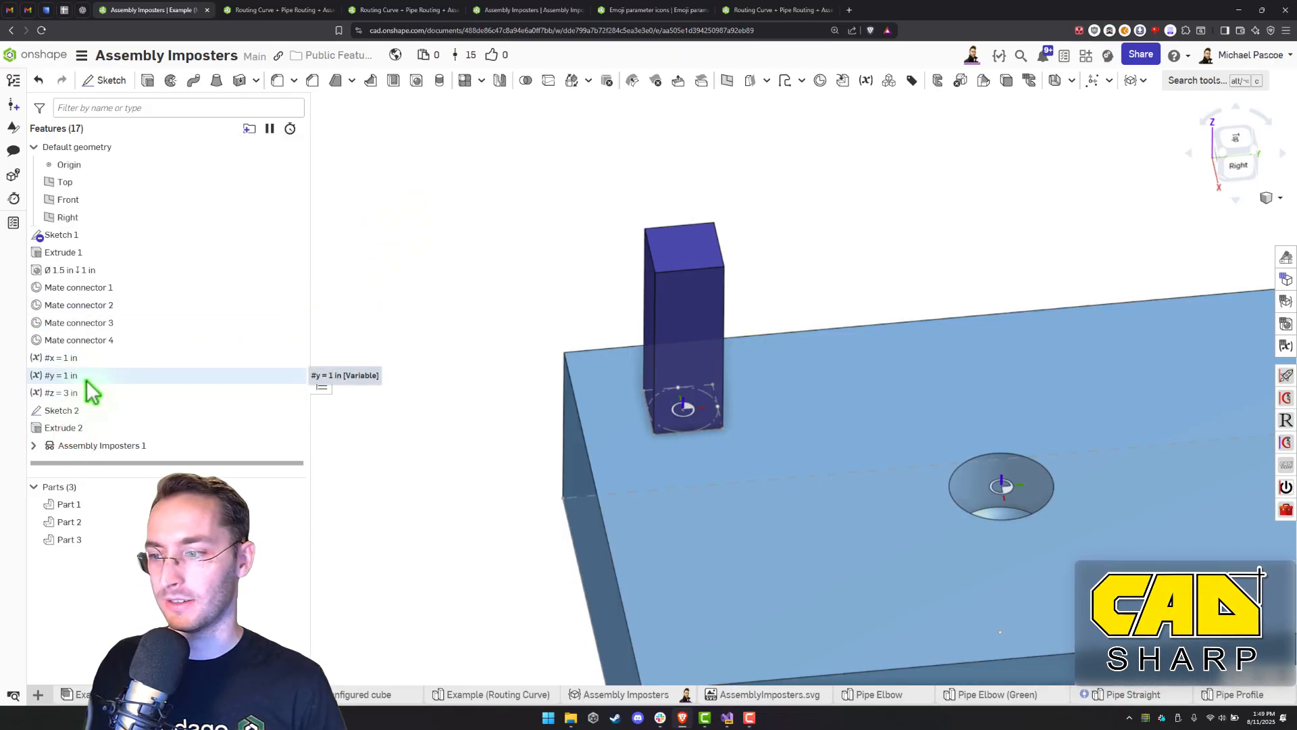
Set the blind depth of Extrude 2 to the variable #z
double_click(91, 427)
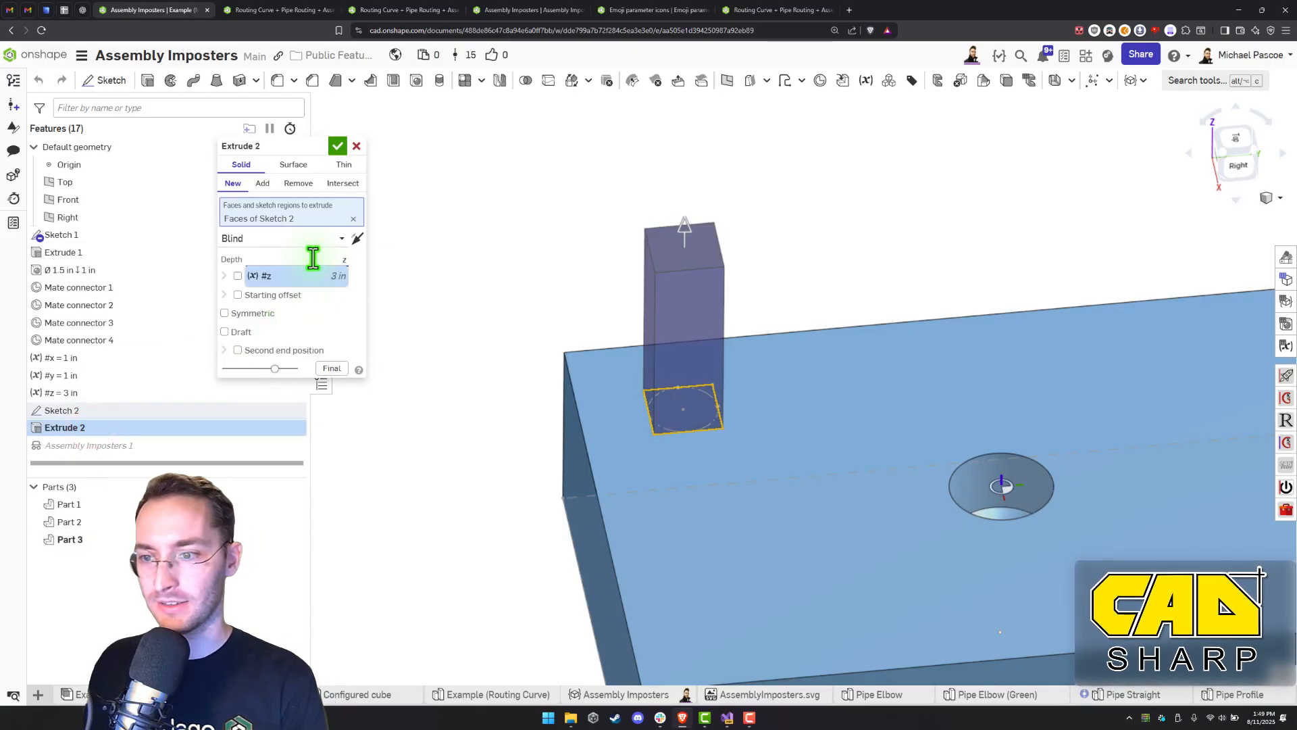
left_click(337, 146)
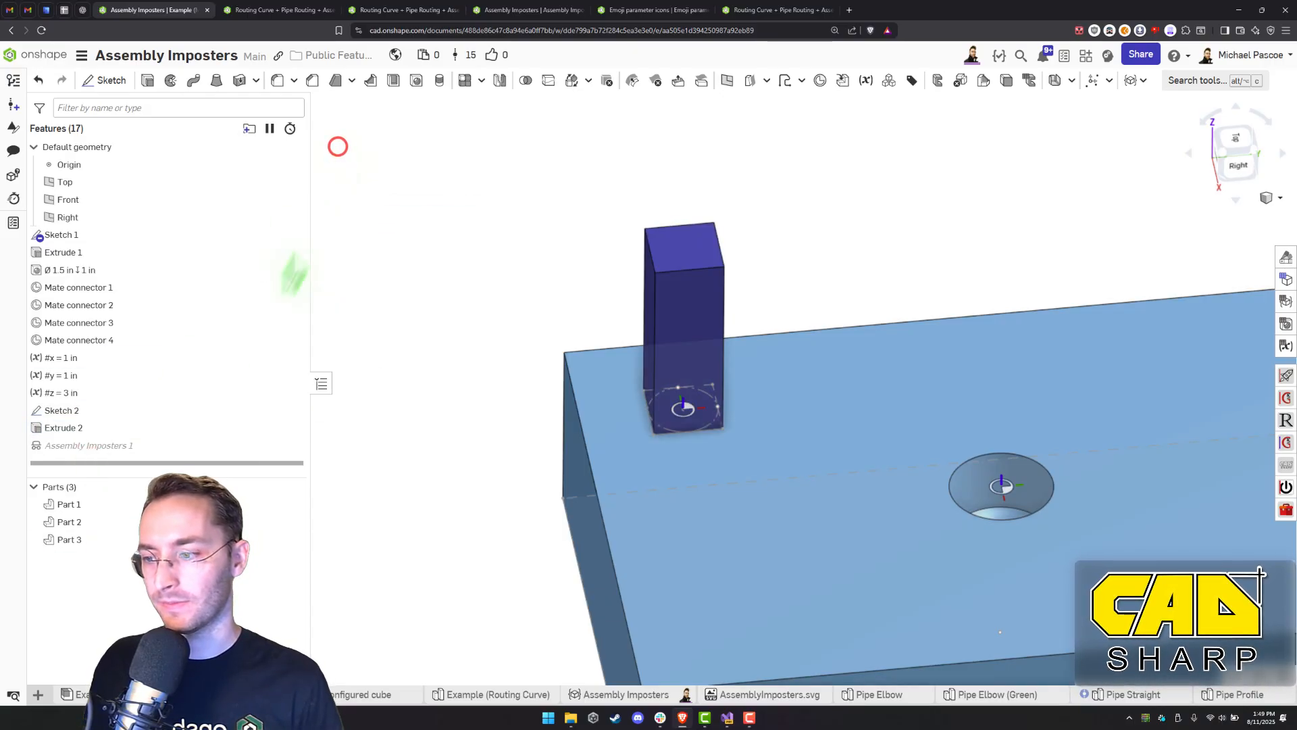
Add a configuration named z with value #z to the Part 3 imposter in Assembly Imposters 1
double_click(192, 445)
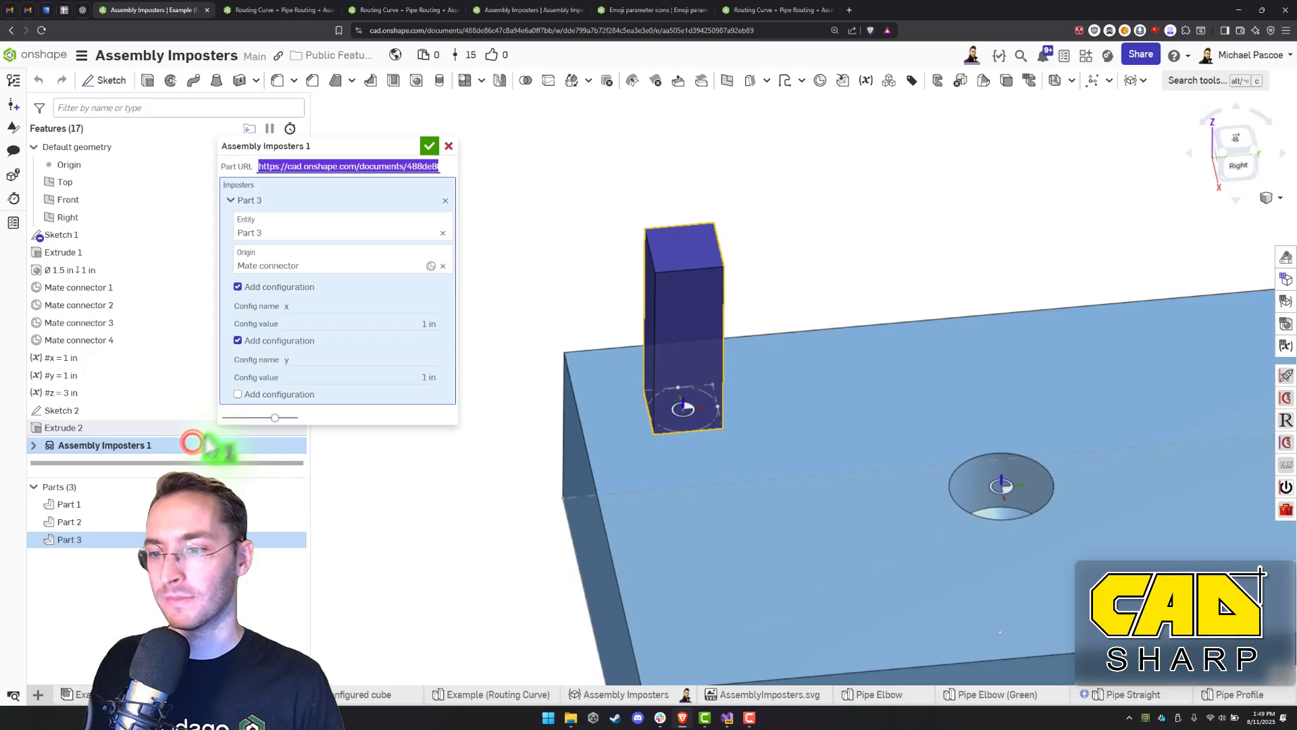
left_click(271, 394)
scroll(346, 351, "down", 1)
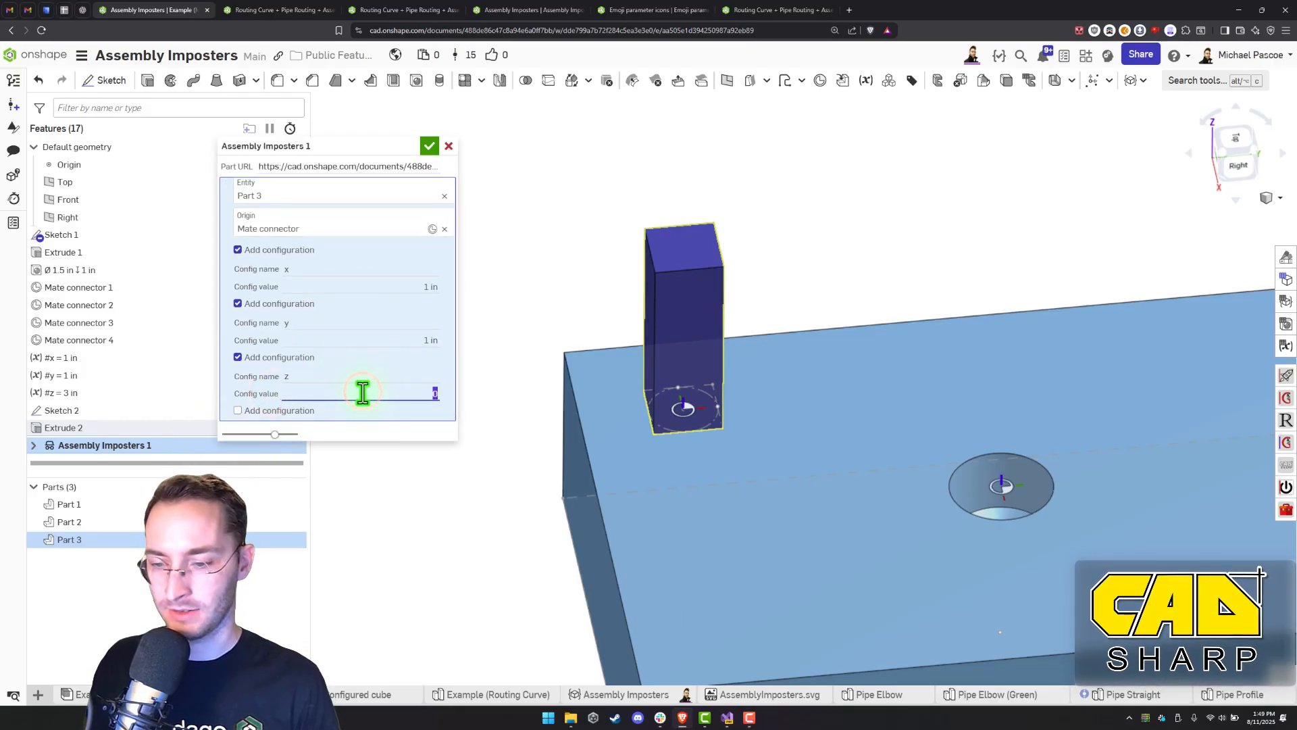
left_click(371, 377)
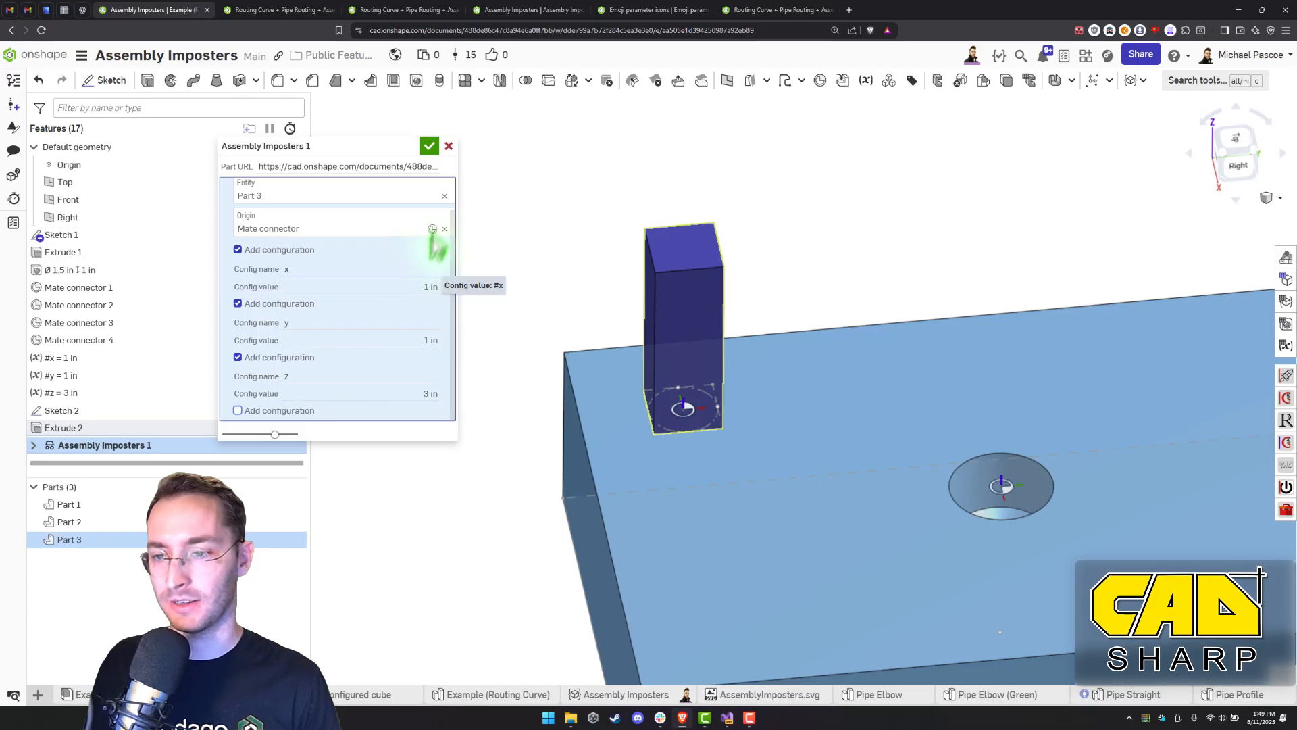
left_click(430, 146)
Create an Any-type variable named color with value "E2300B" and place it after #z, before Sketch 2, in the feature list
right_click_drag(481, 262, 478, 278)
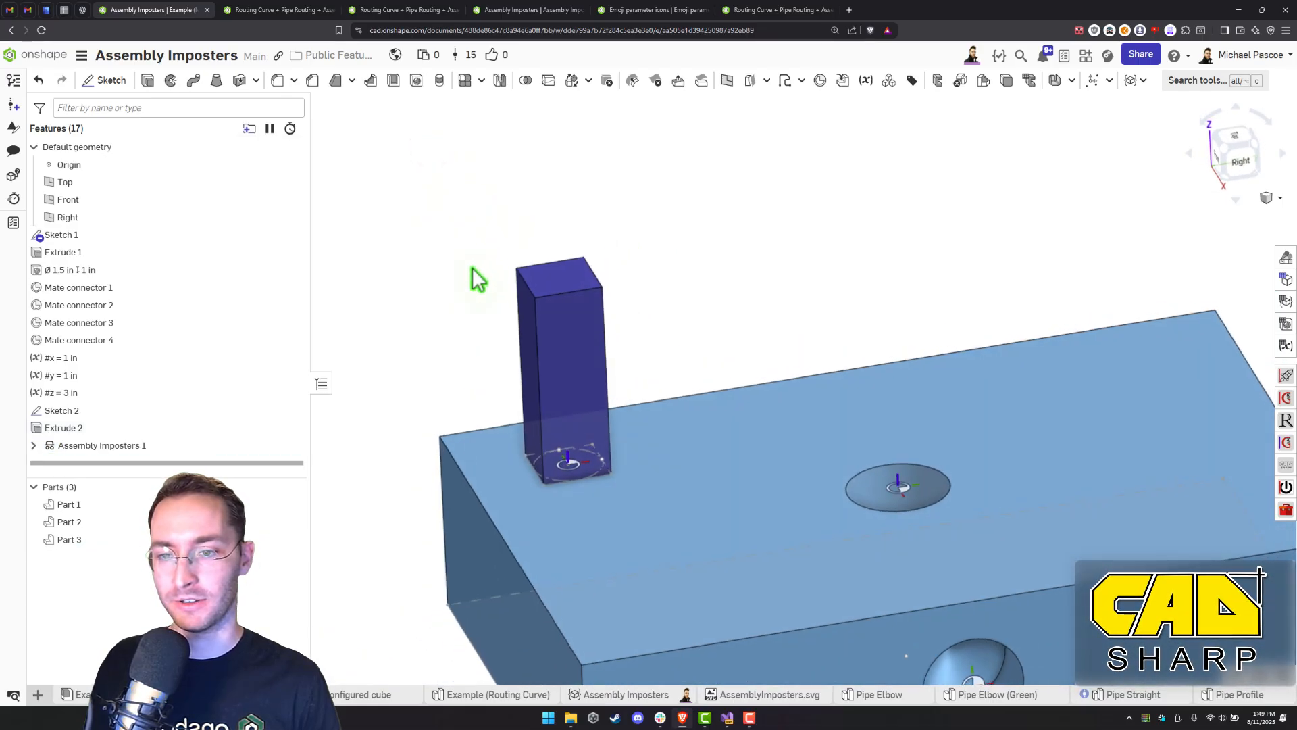
double_click(140, 396)
key("Escape")
key("shift+v")
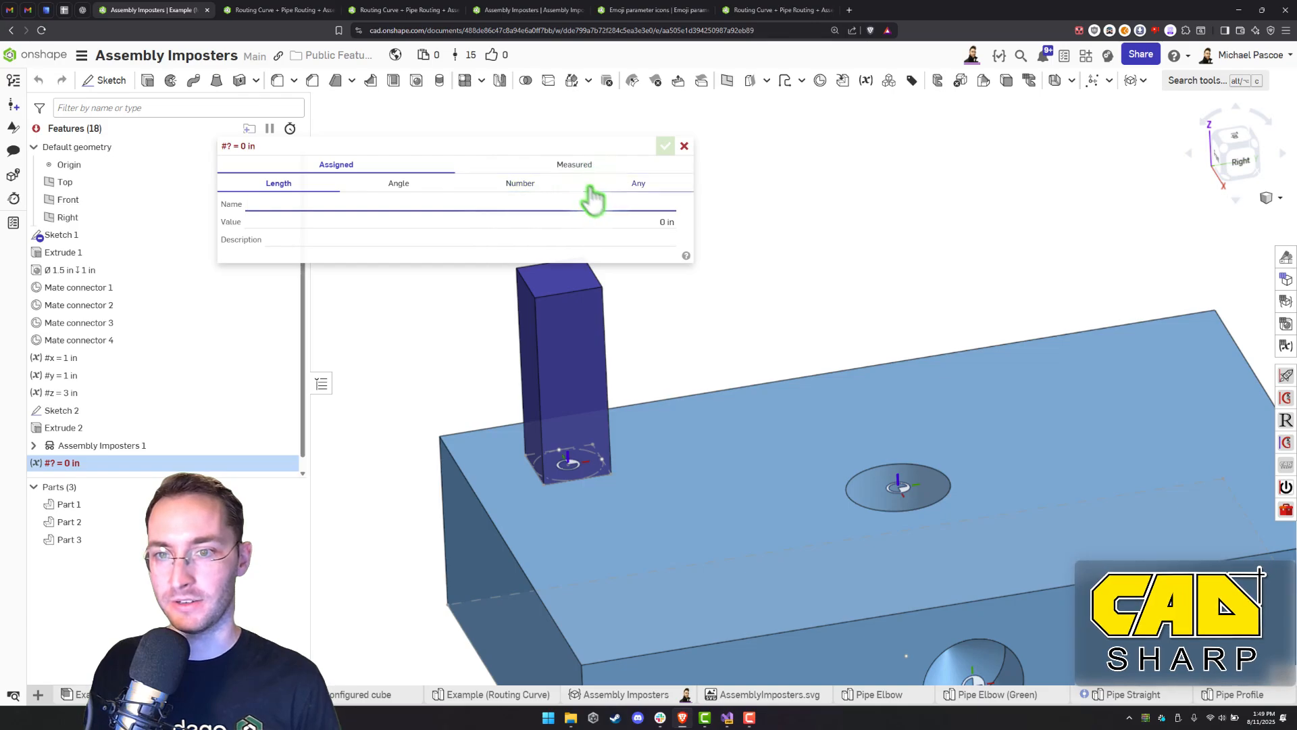
left_click(572, 205)
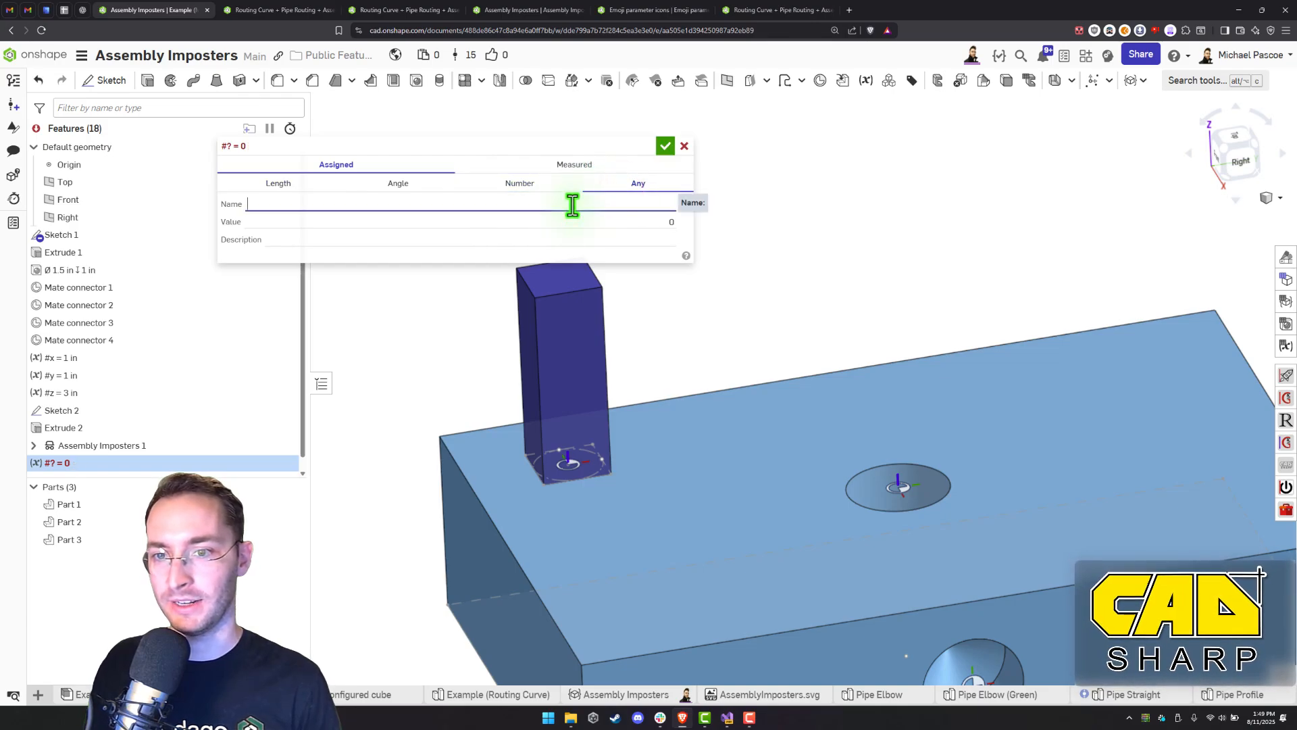
type("color")
key("Tab")
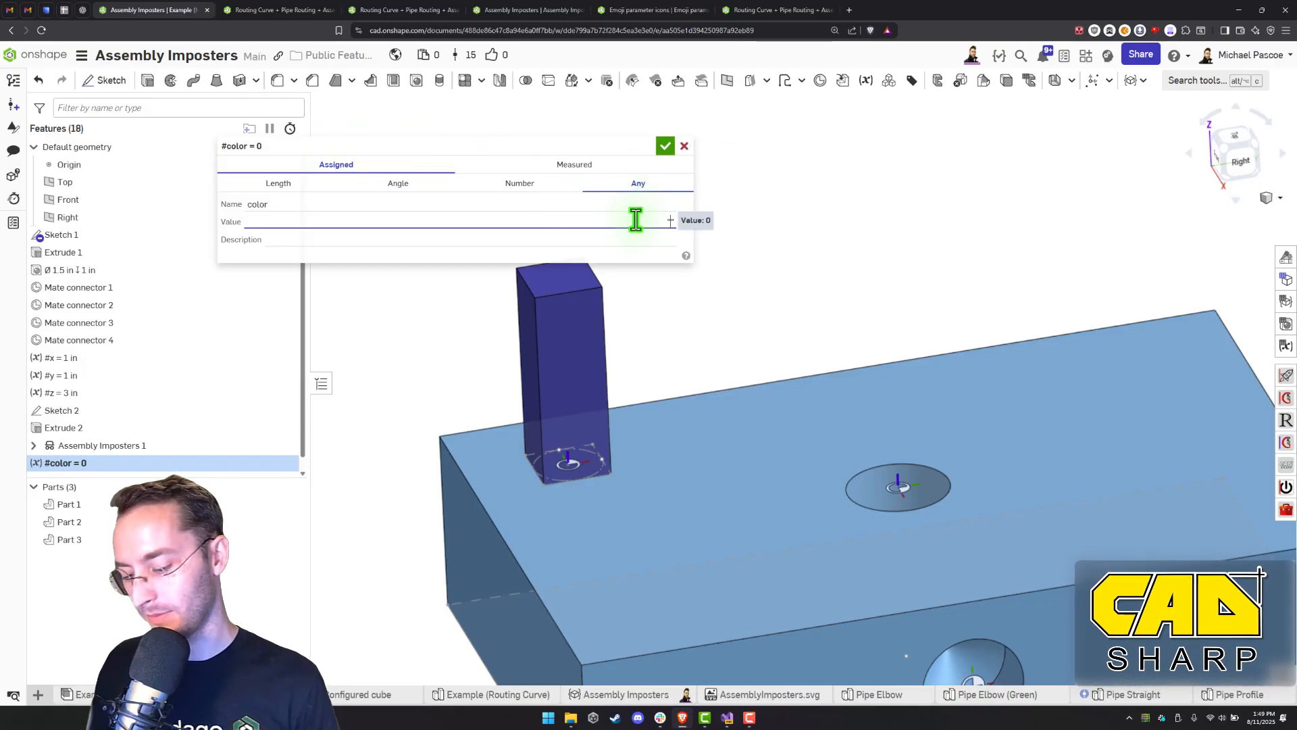
key("super+v")
left_click(708, 406)
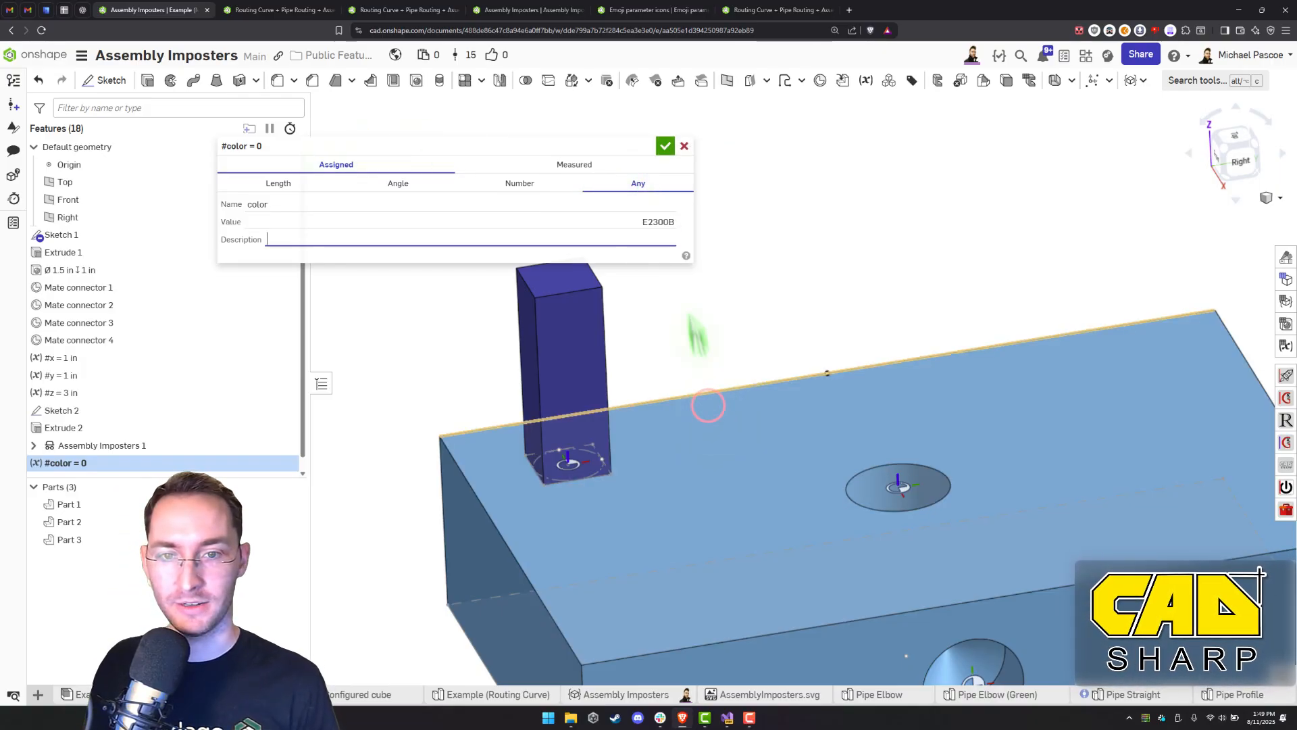
left_click(665, 146)
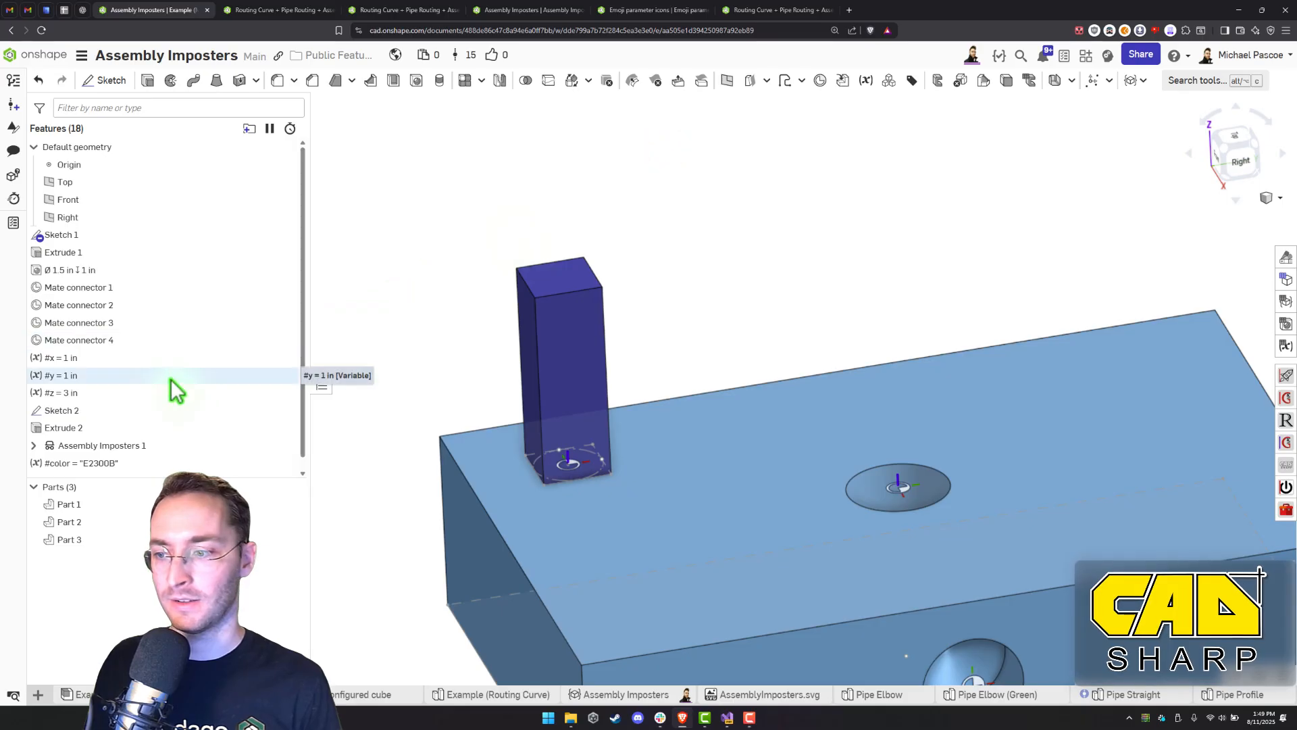
mouse_move(118, 453)
left_mouse_down()
mouse_move(131, 422)
mouse_move(116, 386)
left_mouse_up()
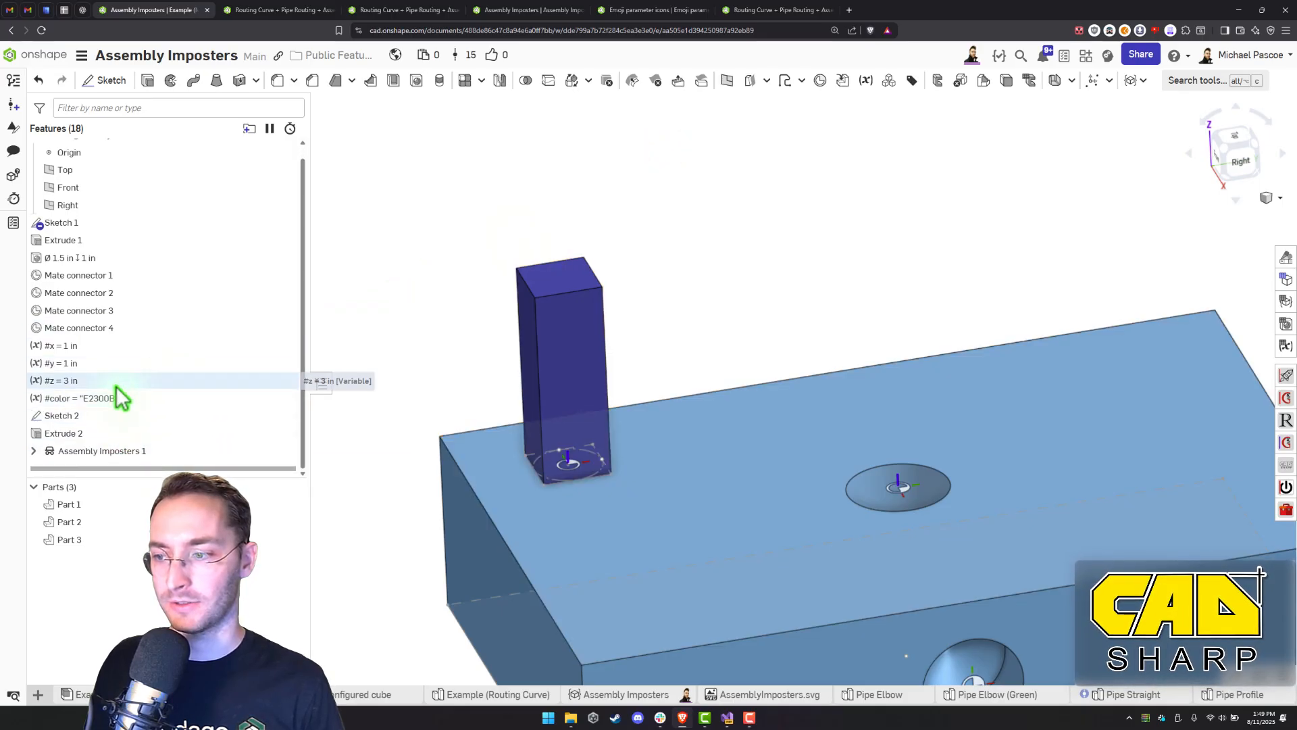
Add a configuration named color with value #color to the Part 3 imposter in Assembly Imposters 1
double_click(99, 453)
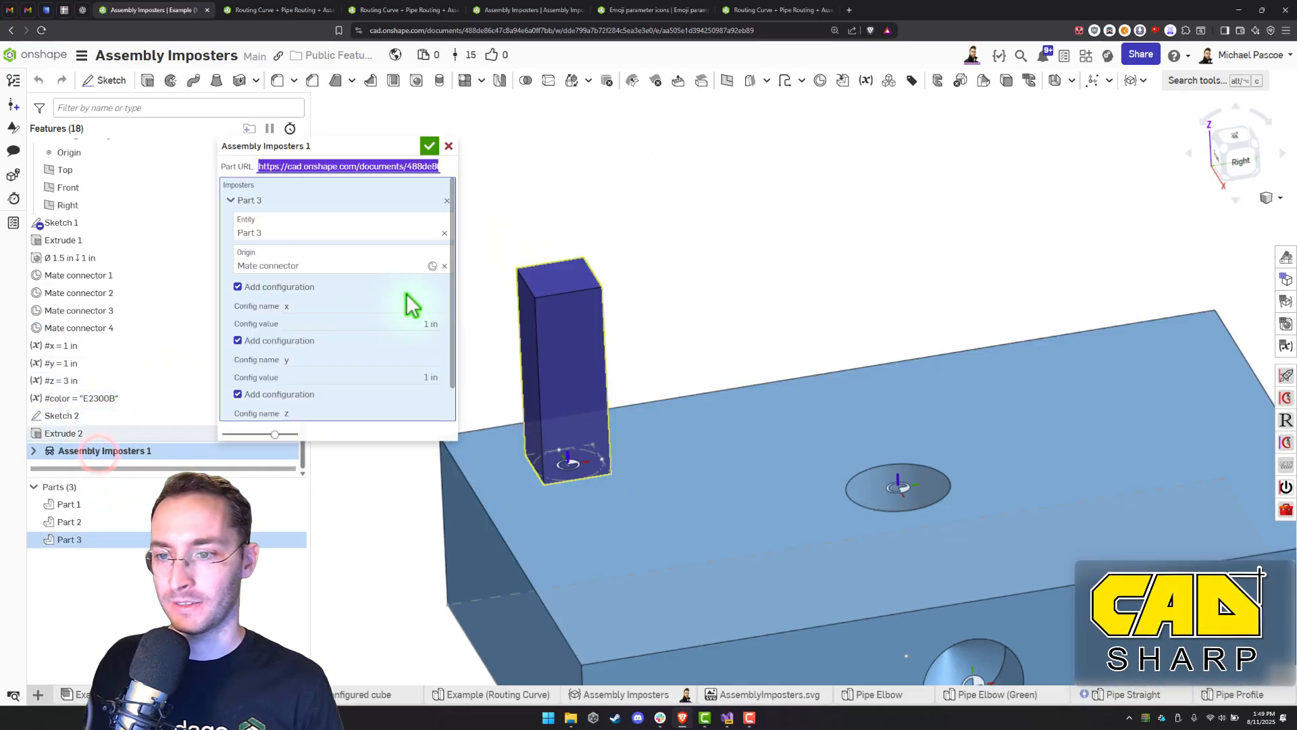
scroll(336, 356, "down", 2)
left_click(251, 408)
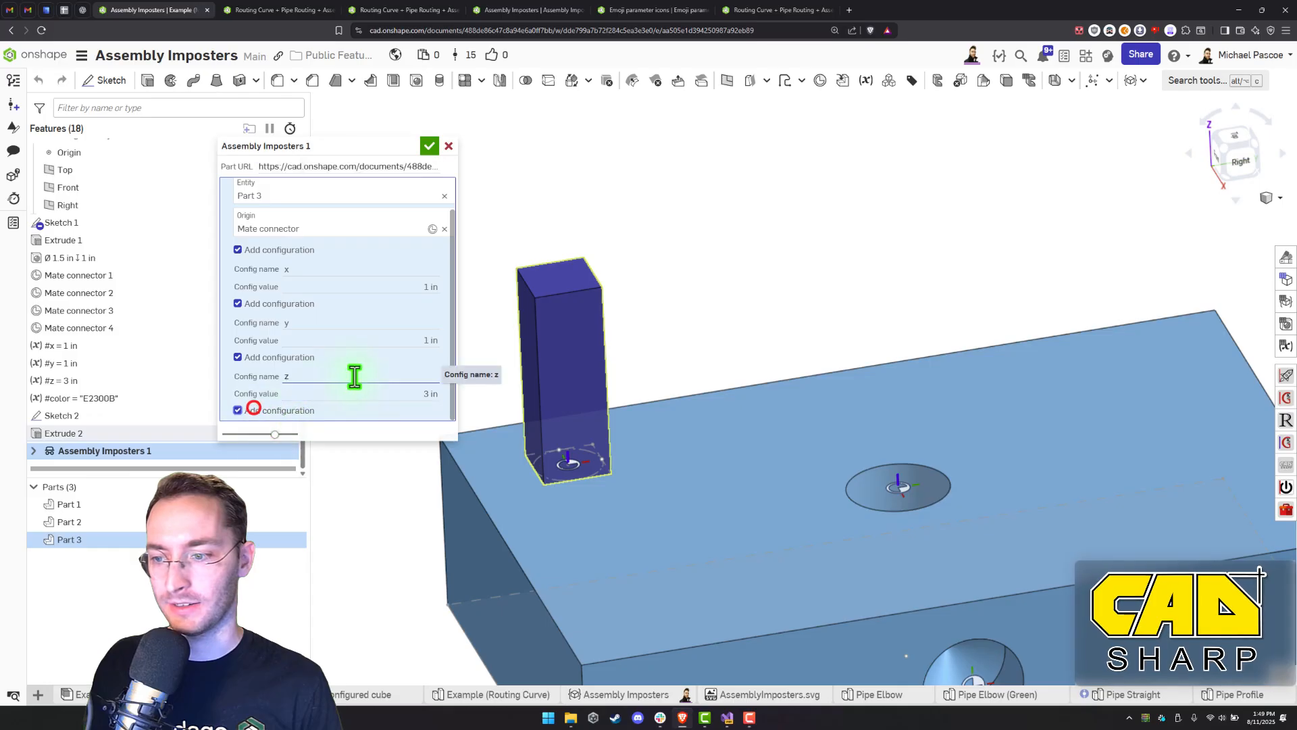
type("color")
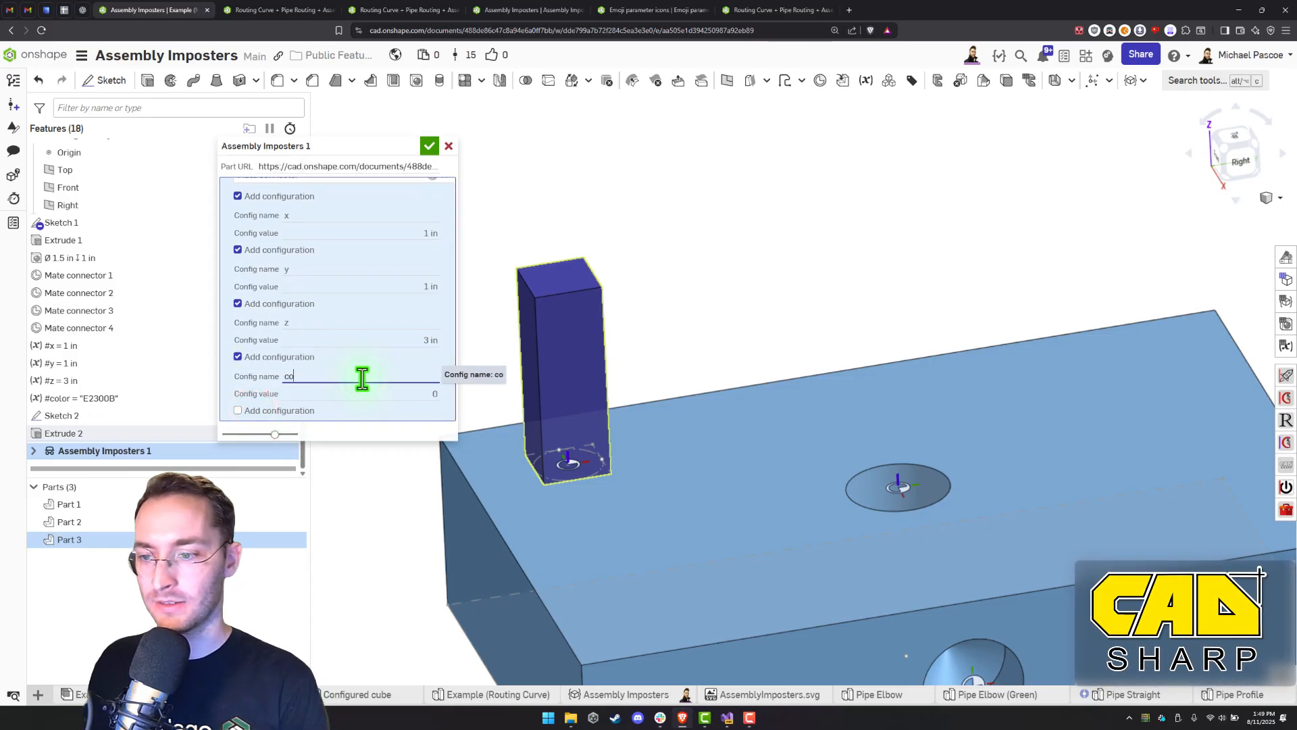
key("Tab")
type("col")
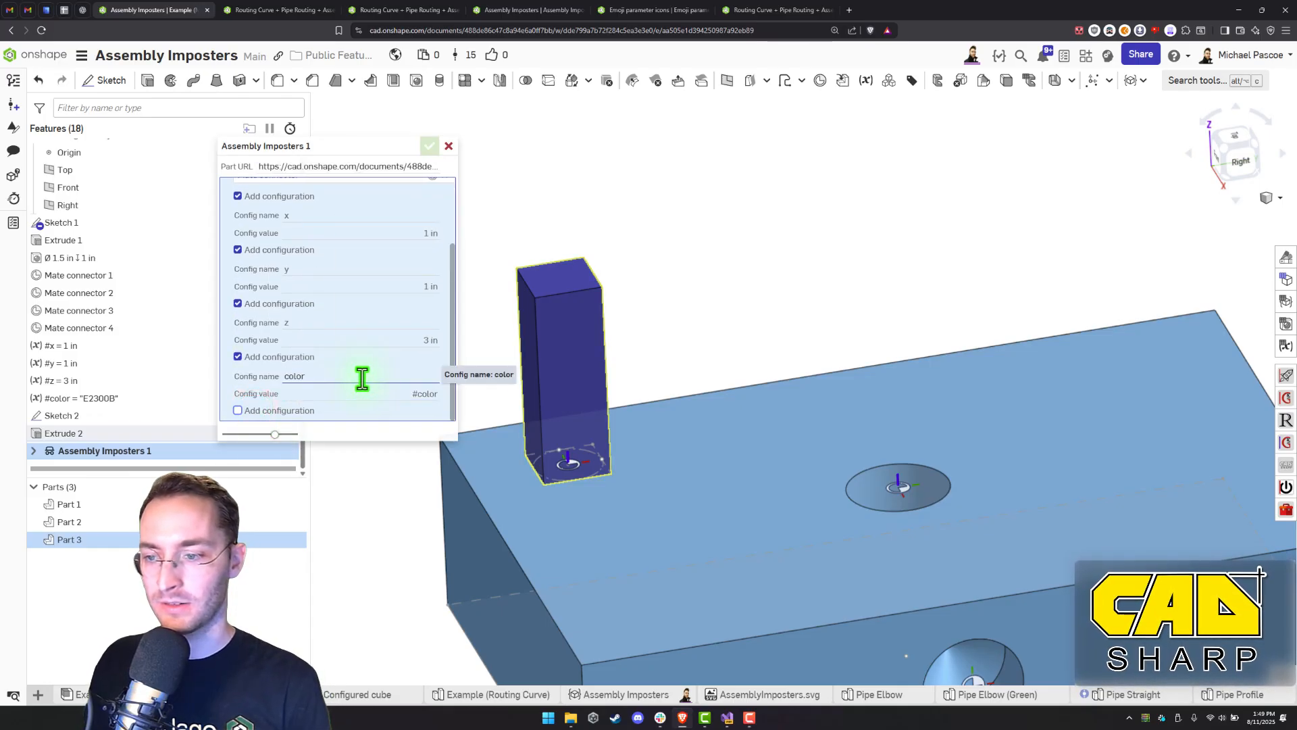
left_click(362, 375)
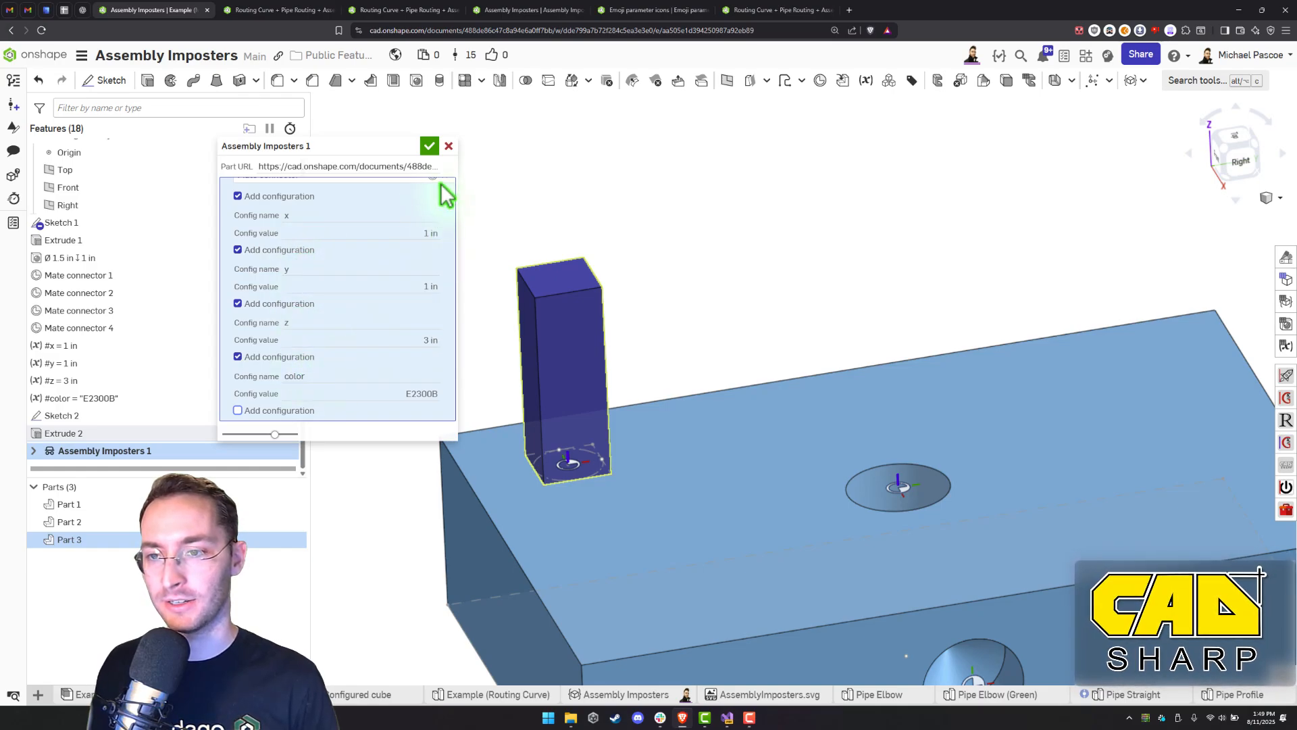
Apply the Assembly Imposters 1 feature with its x, y, z and color configurations
left_click(429, 145)
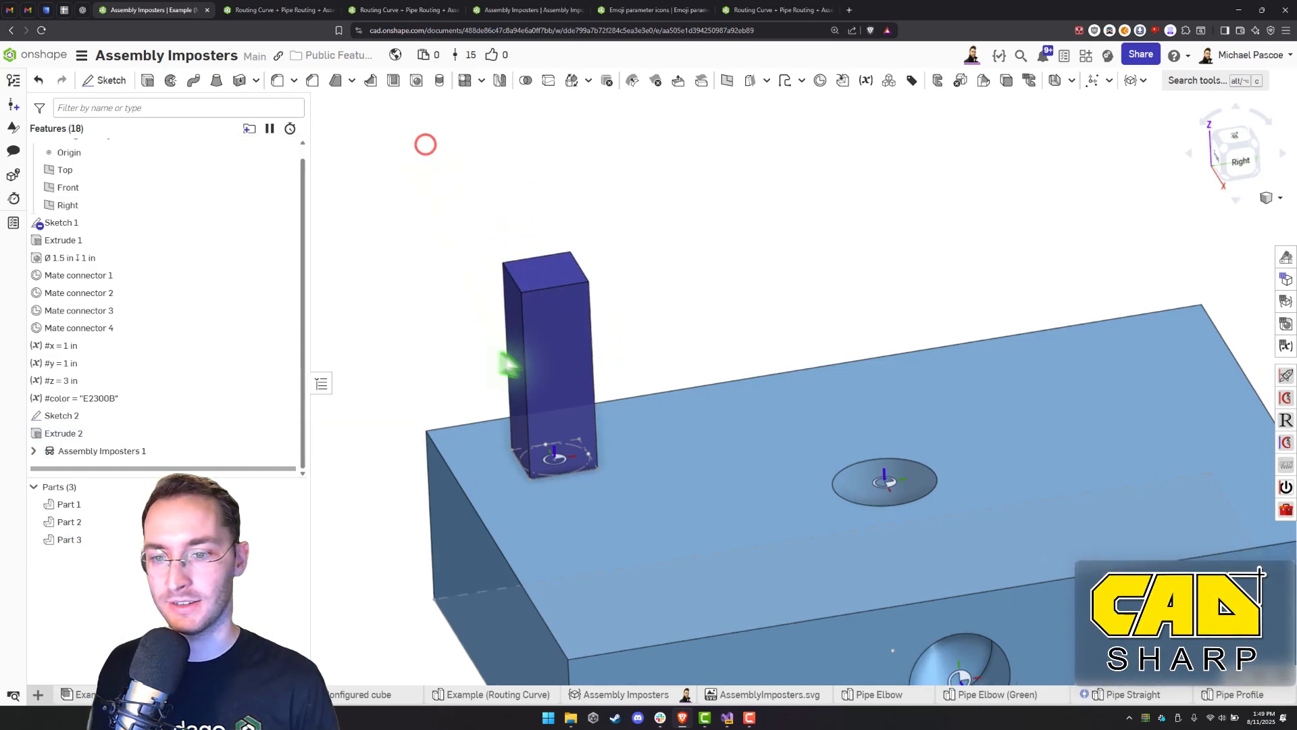
right_click_drag(502, 355, 506, 392)
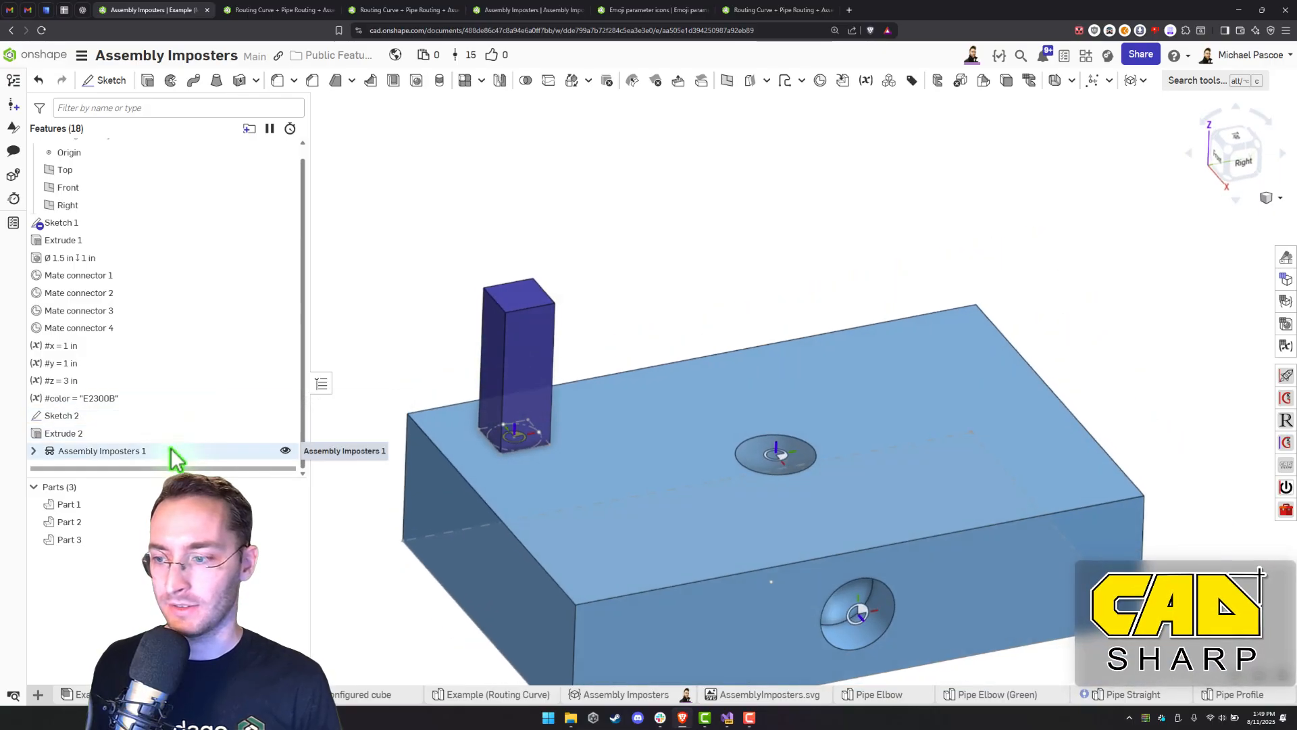
mouse_move(399, 304)
right_mouse_down()
mouse_move(400, 330)
mouse_move(400, 300)
right_mouse_up()
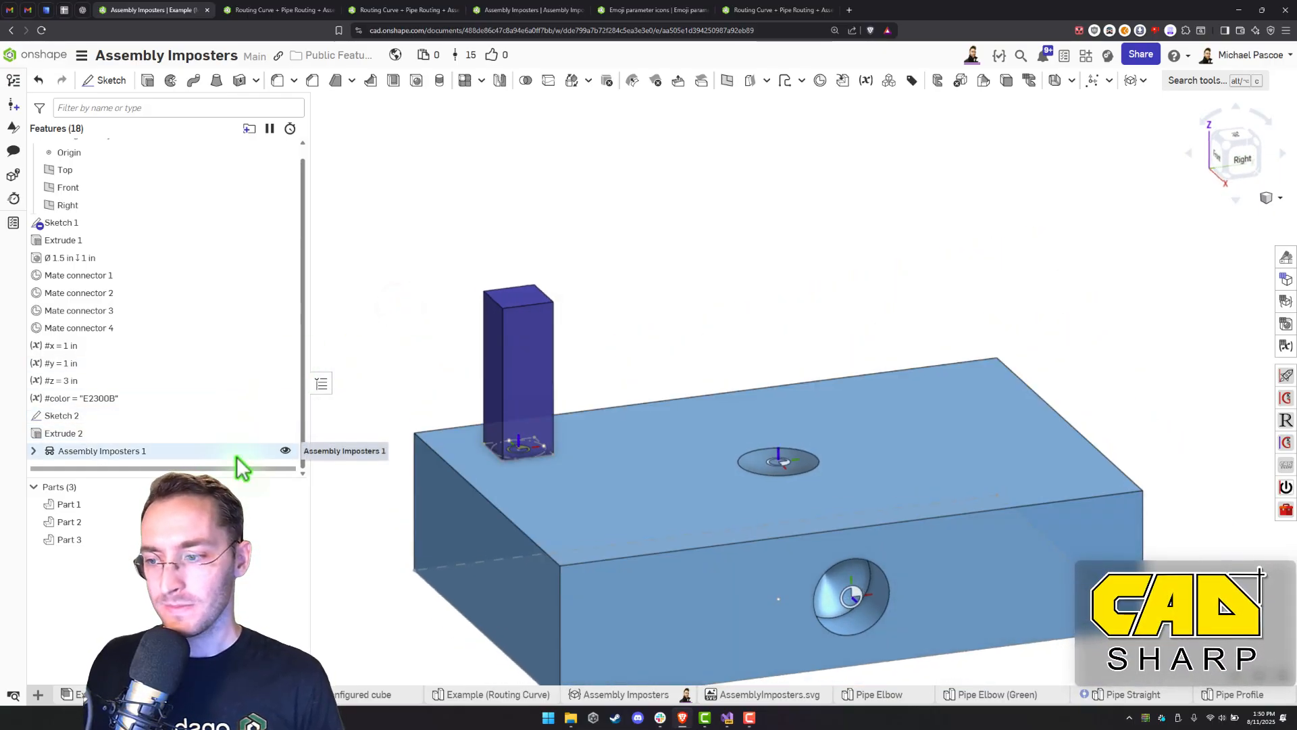
right_click_drag(478, 392, 480, 411)
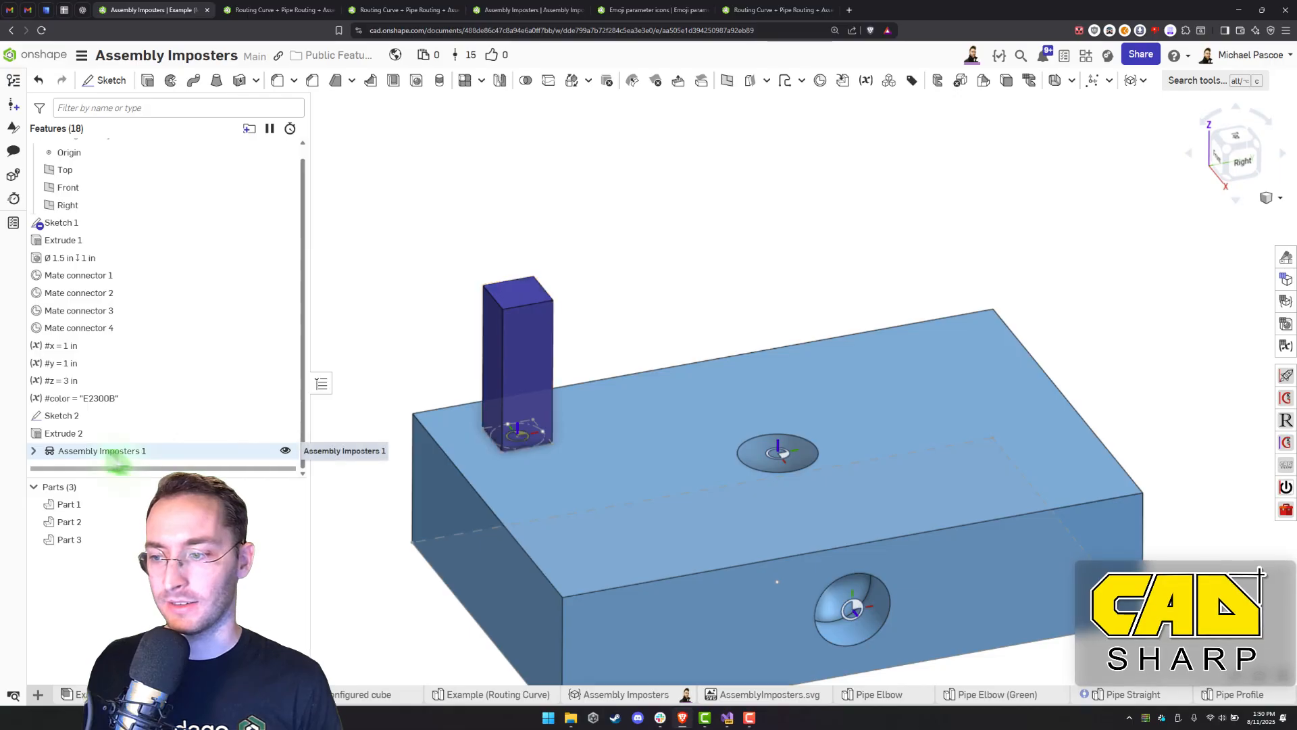
right_click_drag(518, 354, 611, 335)
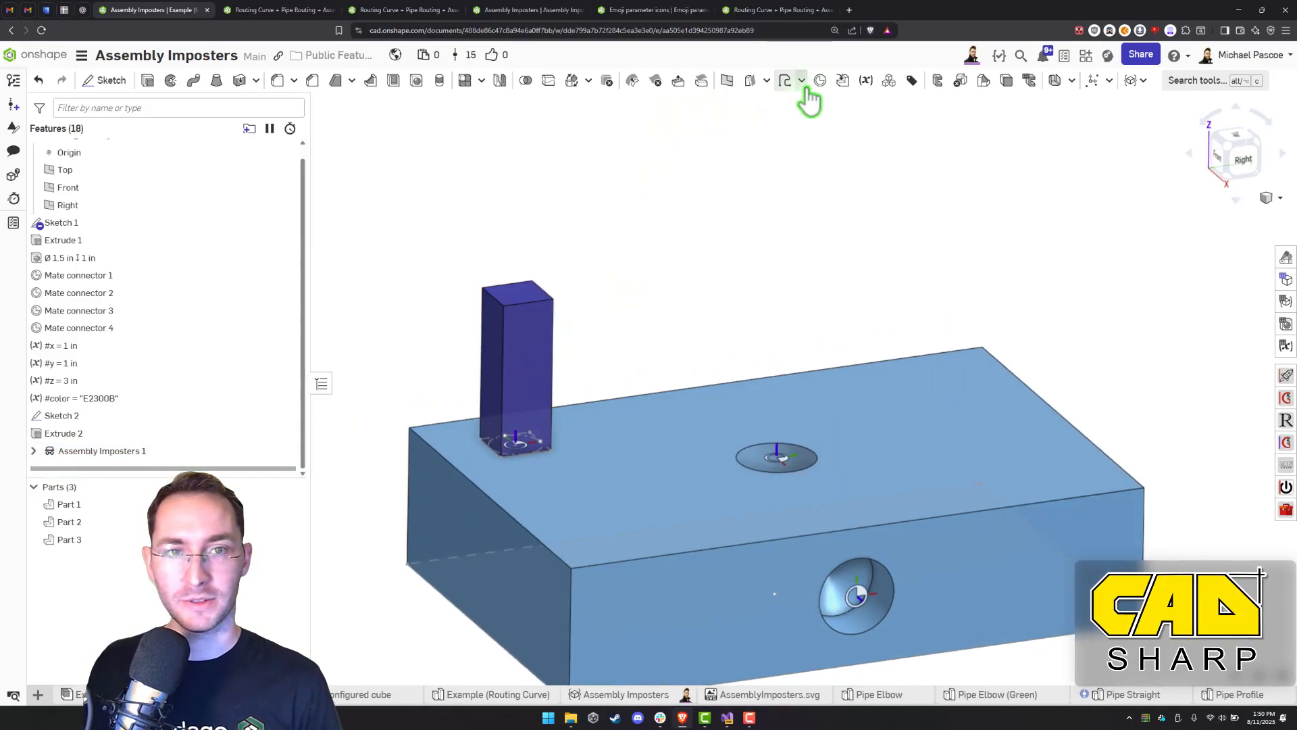
Create a linear part pattern of Part 3, using a side face of Extrude 2 as the direction
left_click(464, 80)
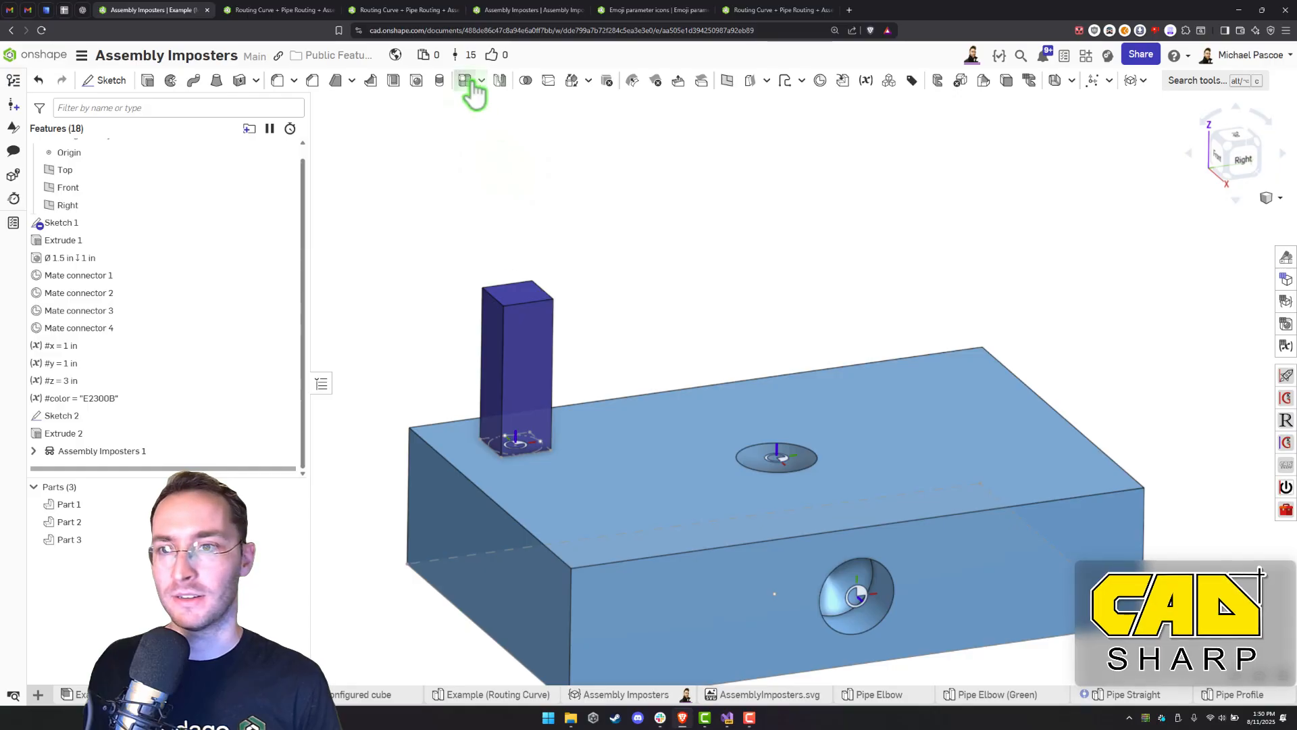
left_click(512, 309)
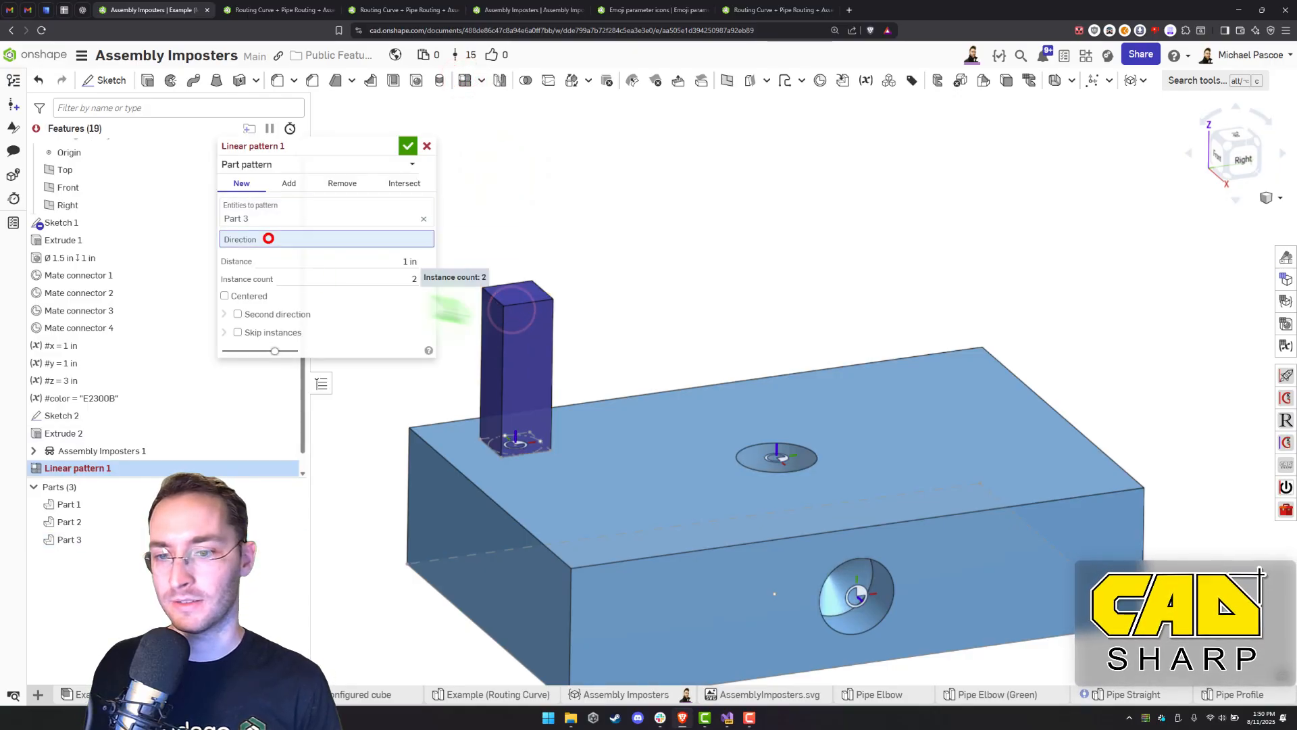
right_click_drag(448, 304, 547, 393)
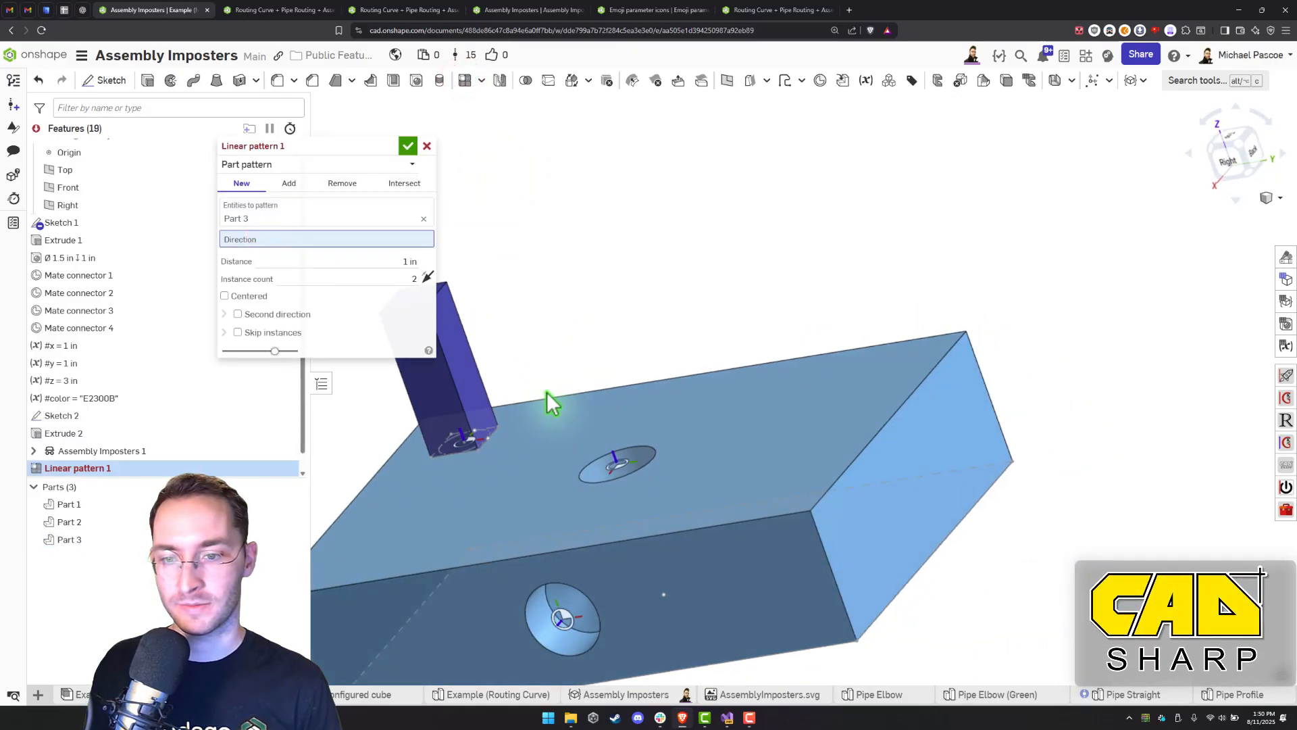
left_click(463, 379)
right_click_drag(462, 380, 524, 373)
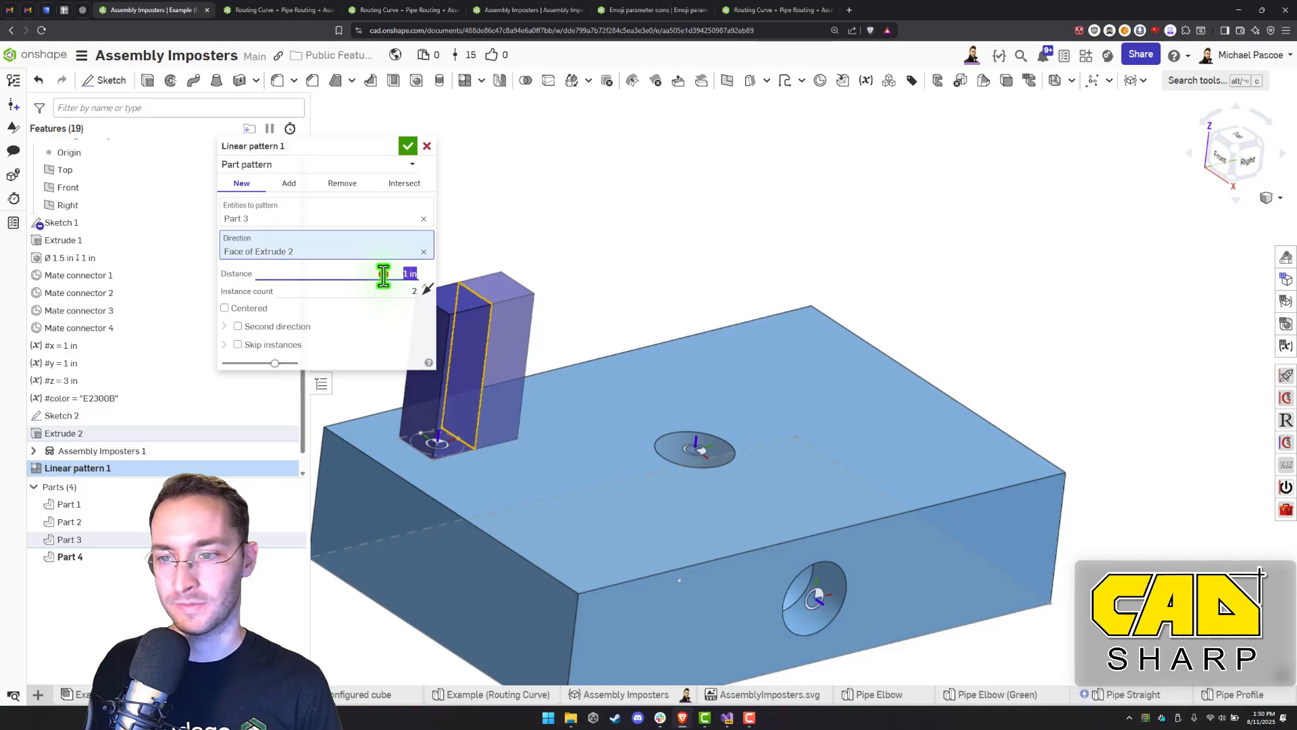
Set the linear pattern's distance to 1.25 in and its instance count to 6, and apply it
type("1.25")
key("Return")
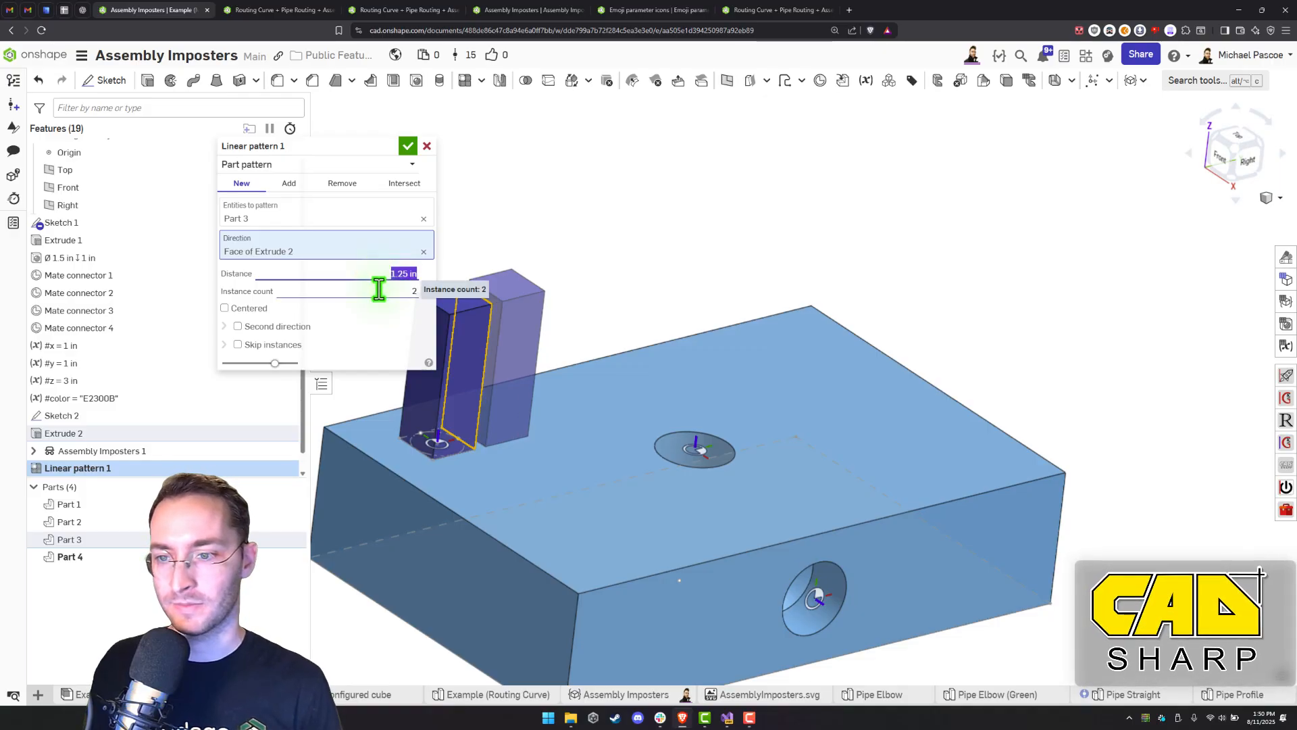
left_click(379, 289)
type("5")
key("Return")
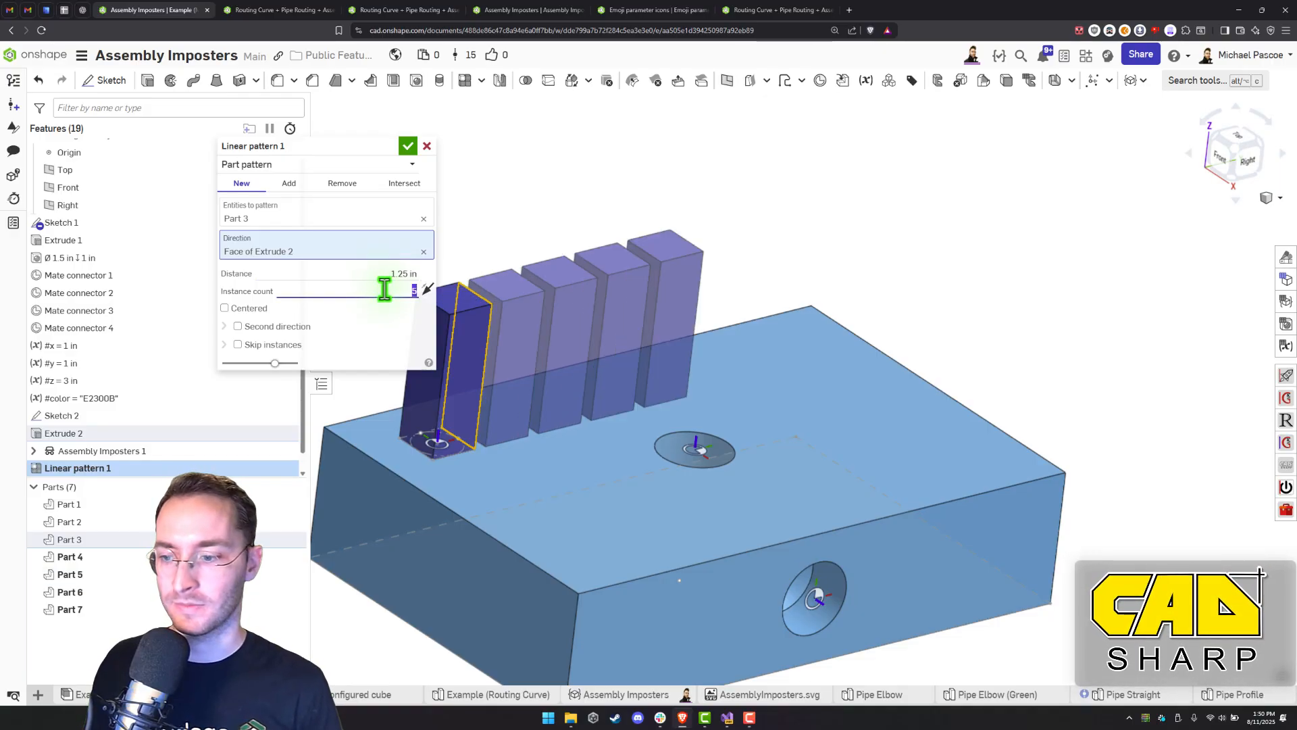
type("6")
key("Return")
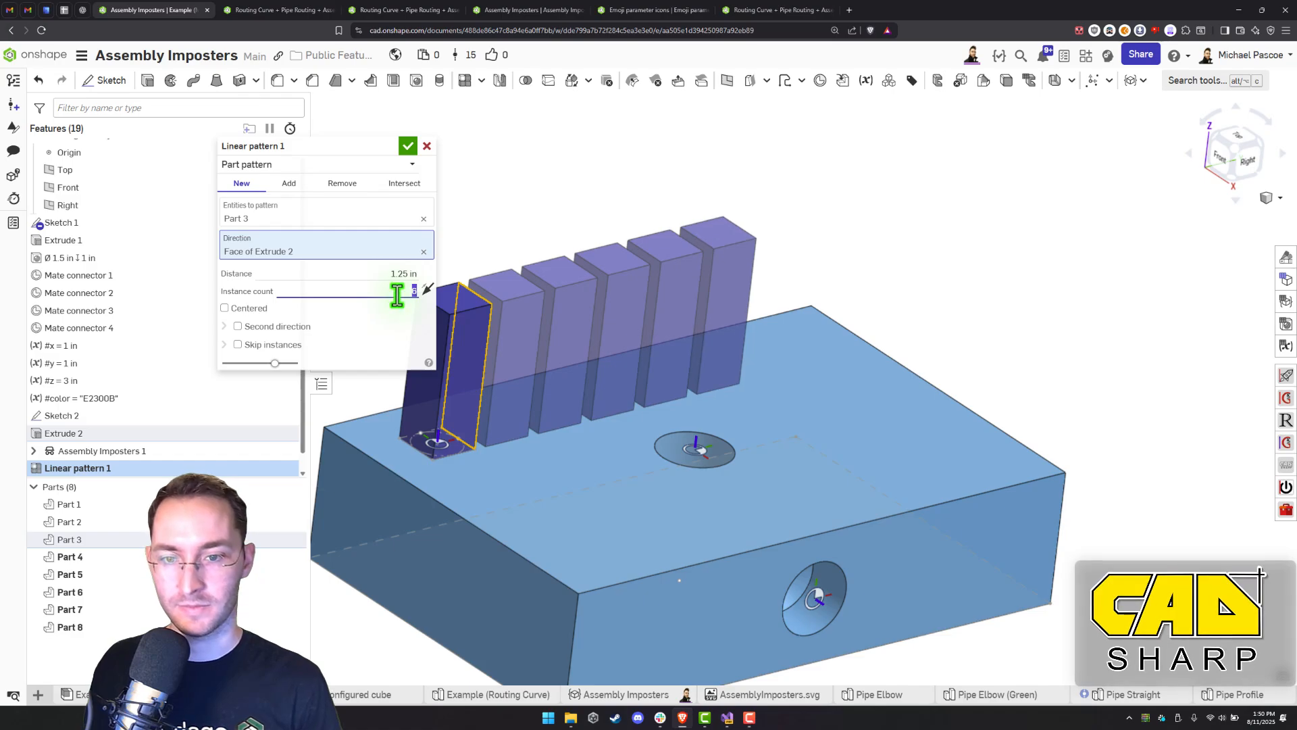
left_click(410, 148)
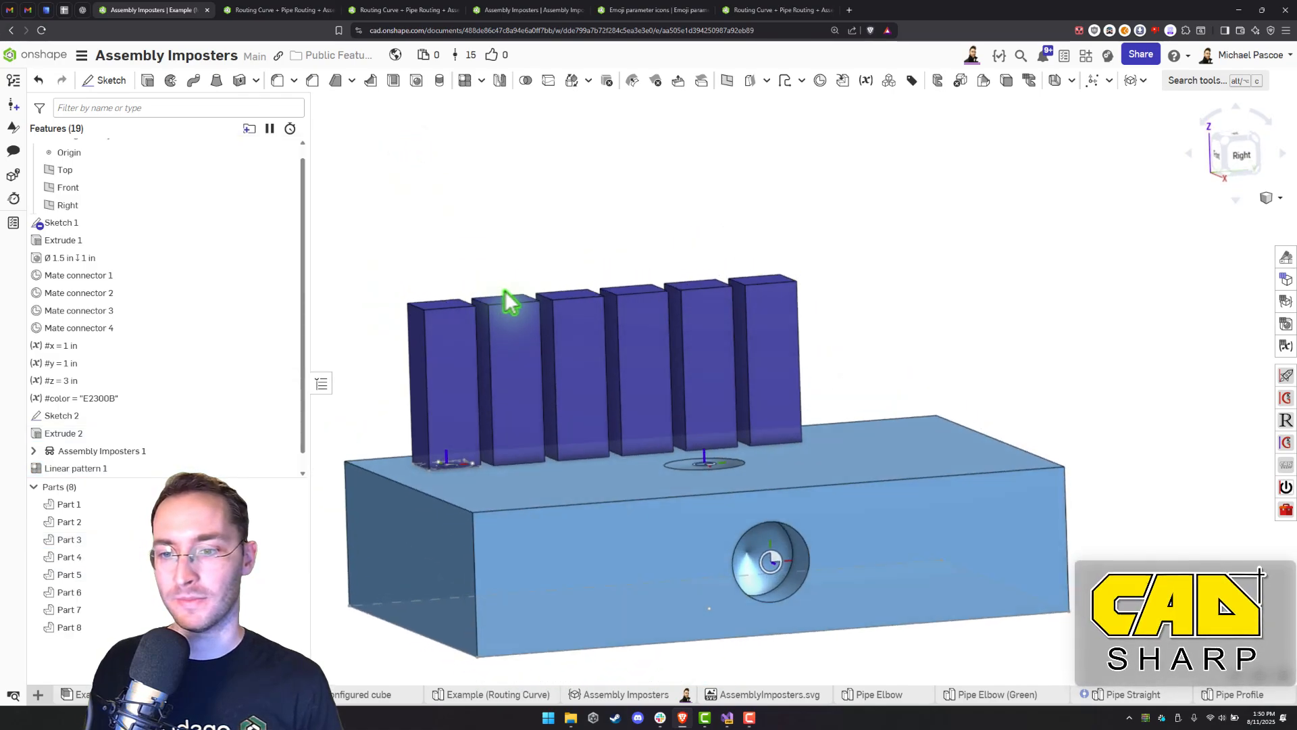
Change Linear pattern 1 to a feature pattern of Extrude 2 and Assembly Imposters 1
scroll(157, 431, "down", 1)
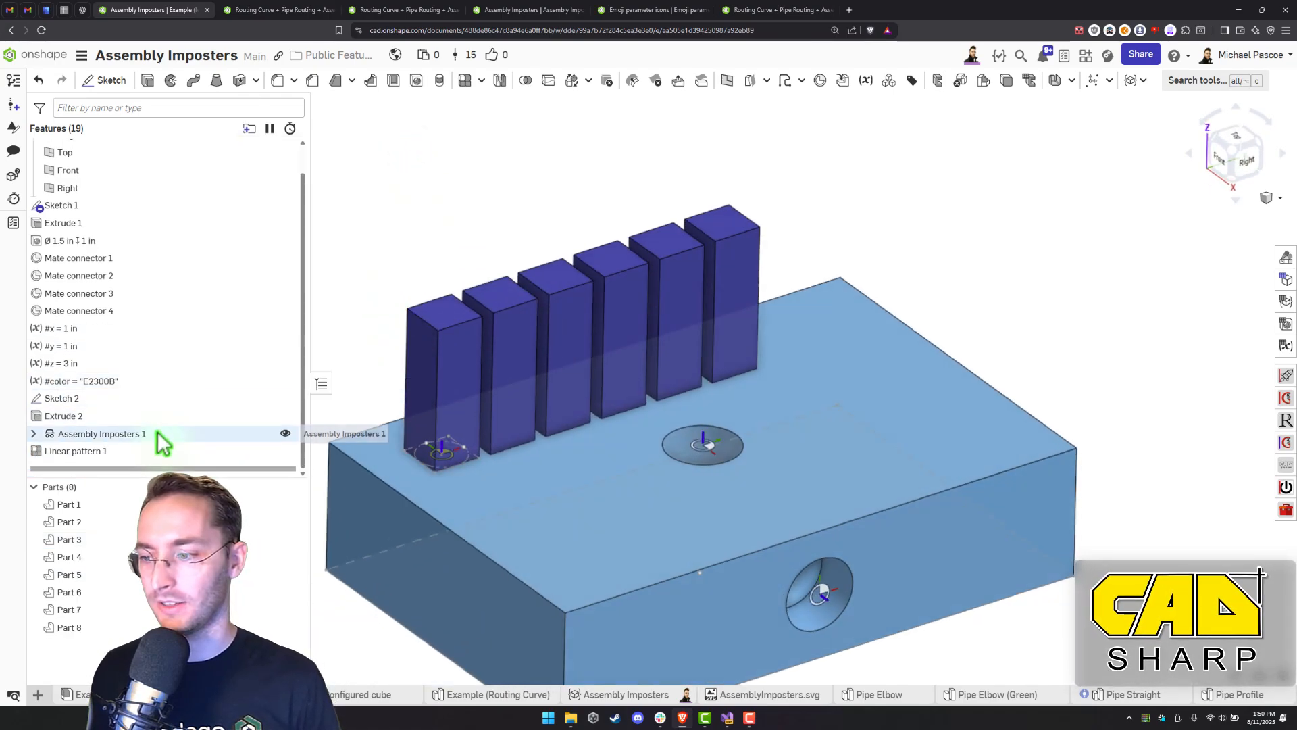
scroll(452, 455, "up", 2)
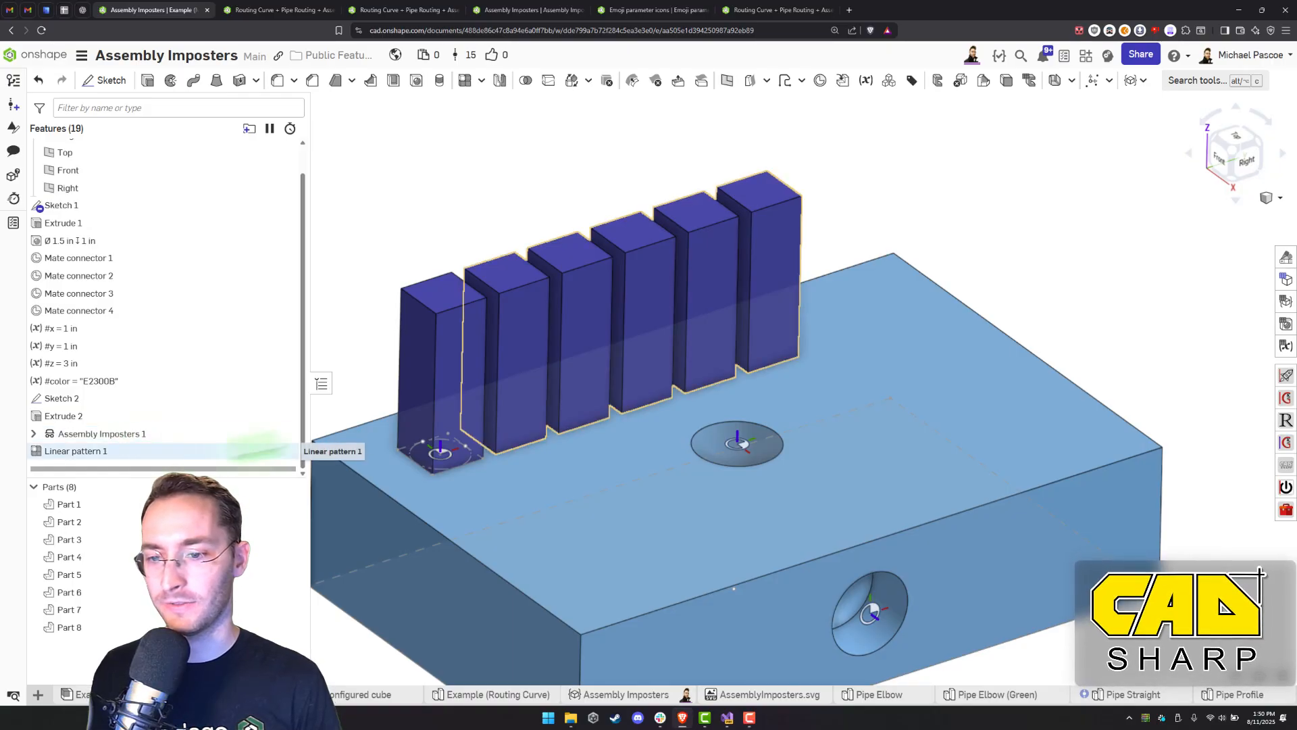
double_click(90, 451)
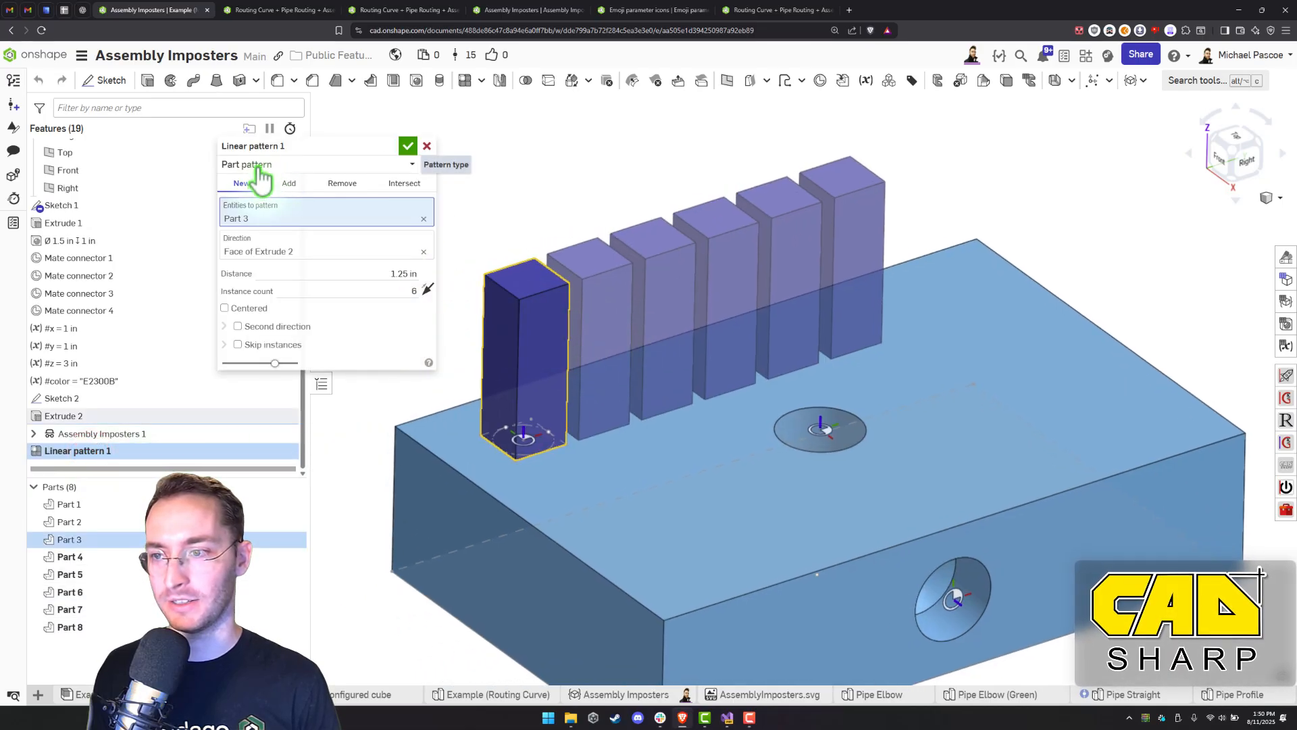
left_click(257, 166)
left_click(262, 202)
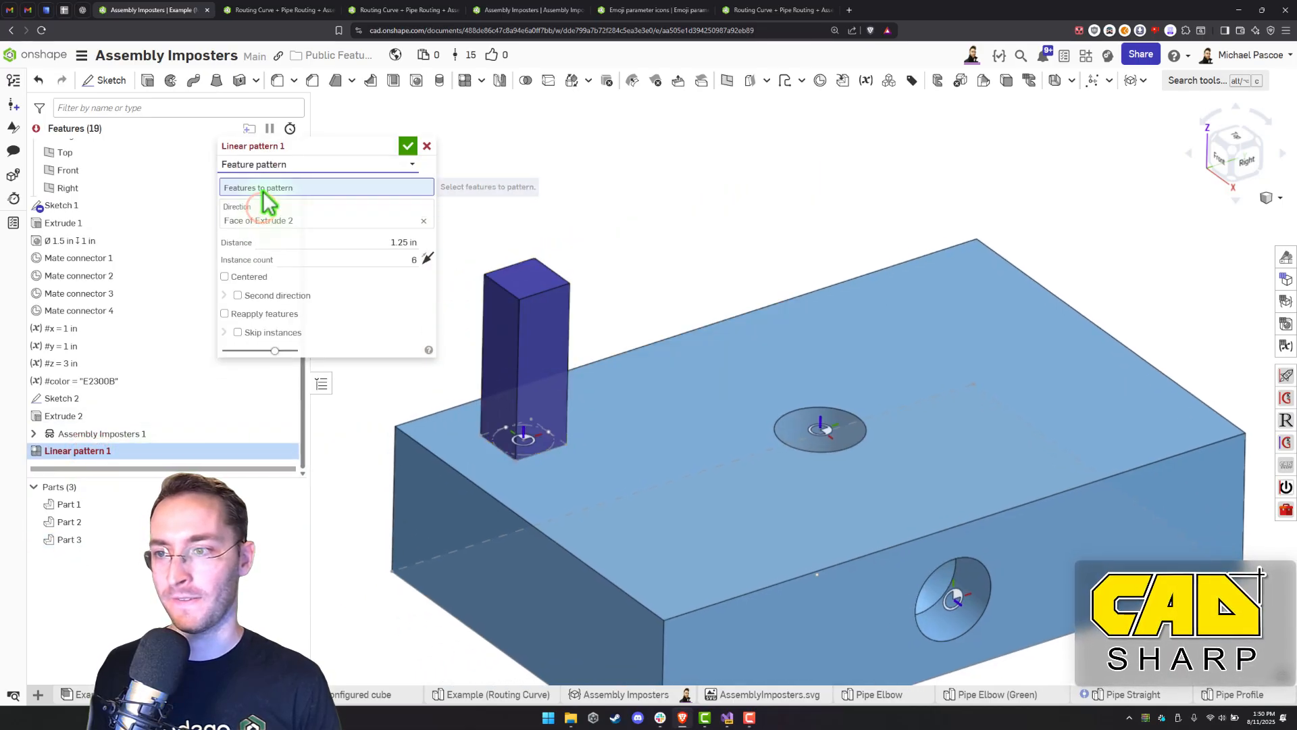
left_click(128, 417)
left_click(127, 434)
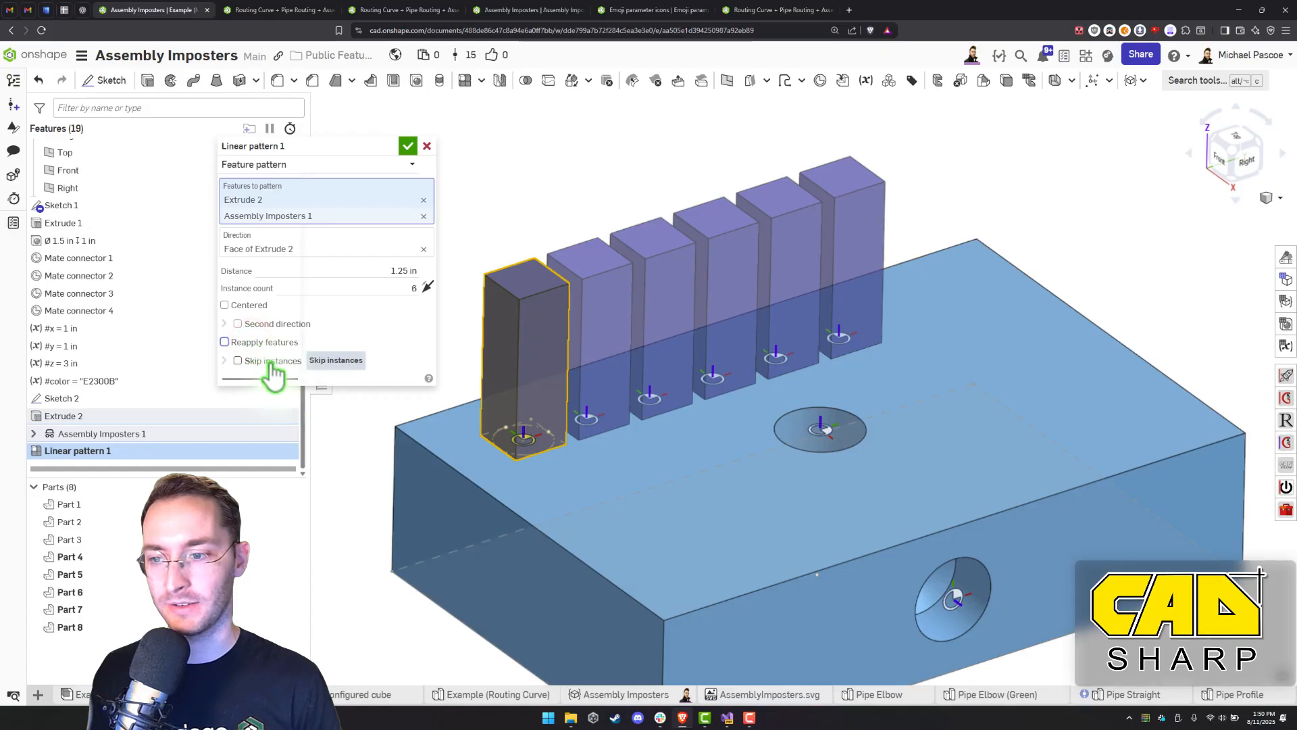
left_click(407, 146)
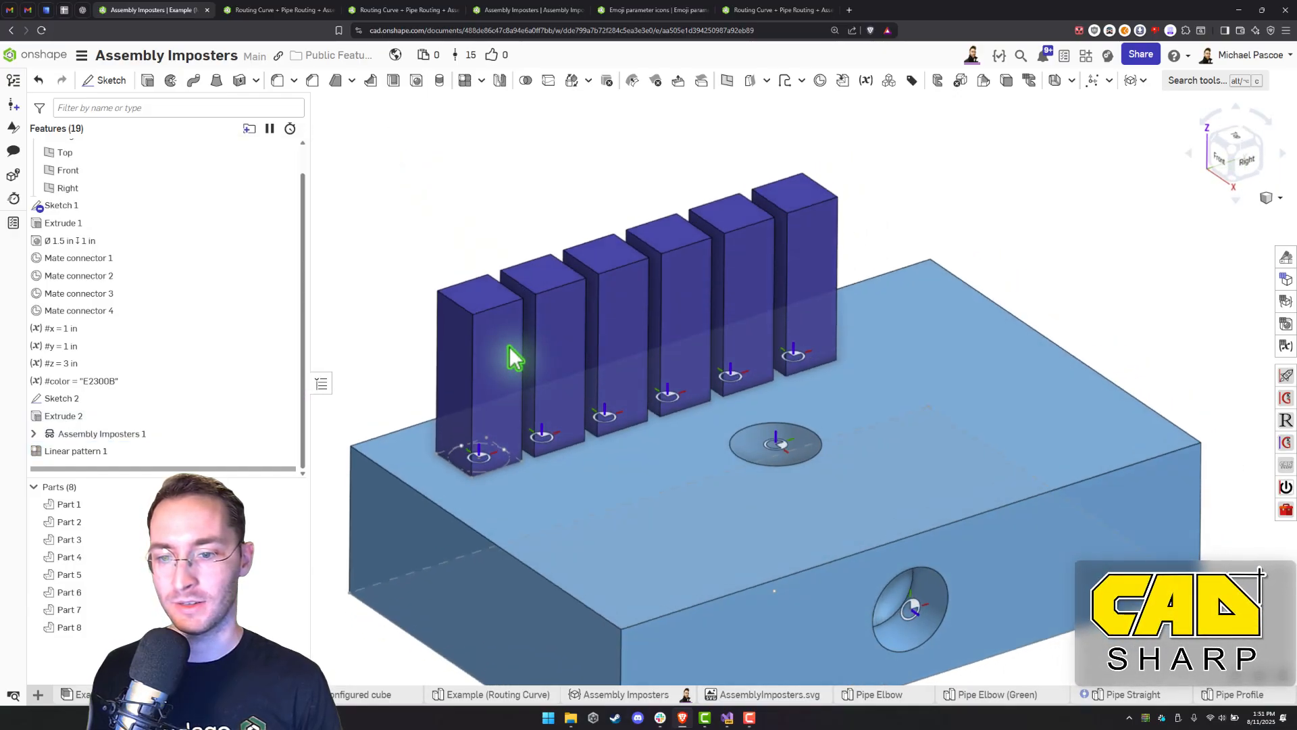
Examine the mate connectors on the patterned blocks and review the imposter settings in Assembly Imposters 1
left_click(369, 242)
scroll(548, 437, "up", 2)
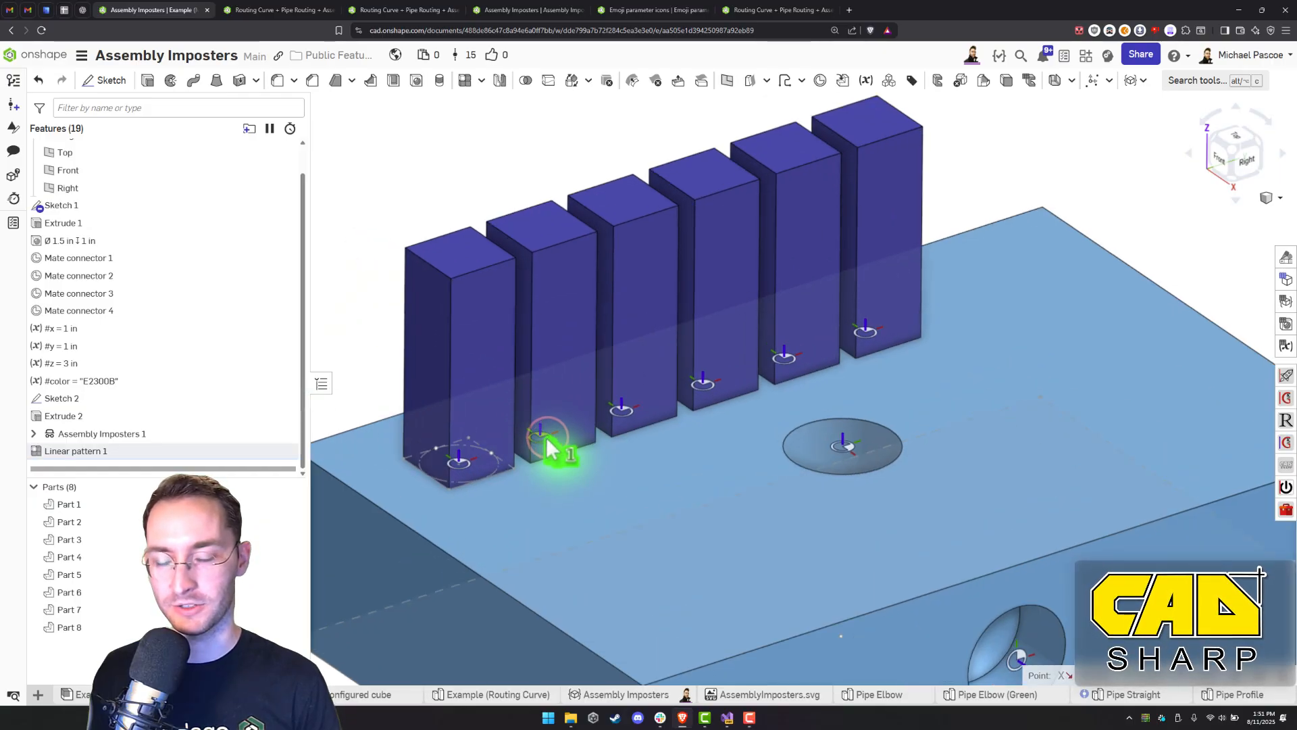
left_click(405, 173)
scroll(406, 169, "down", 3)
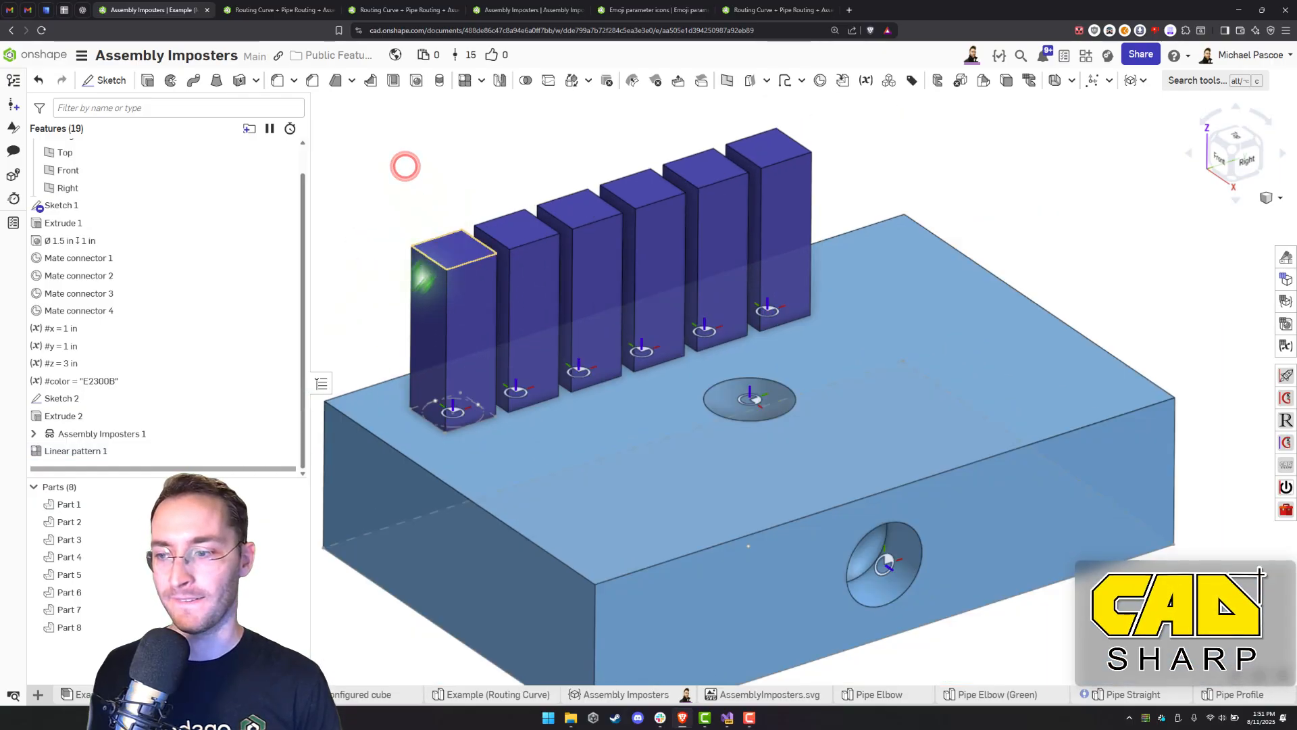
double_click(102, 435)
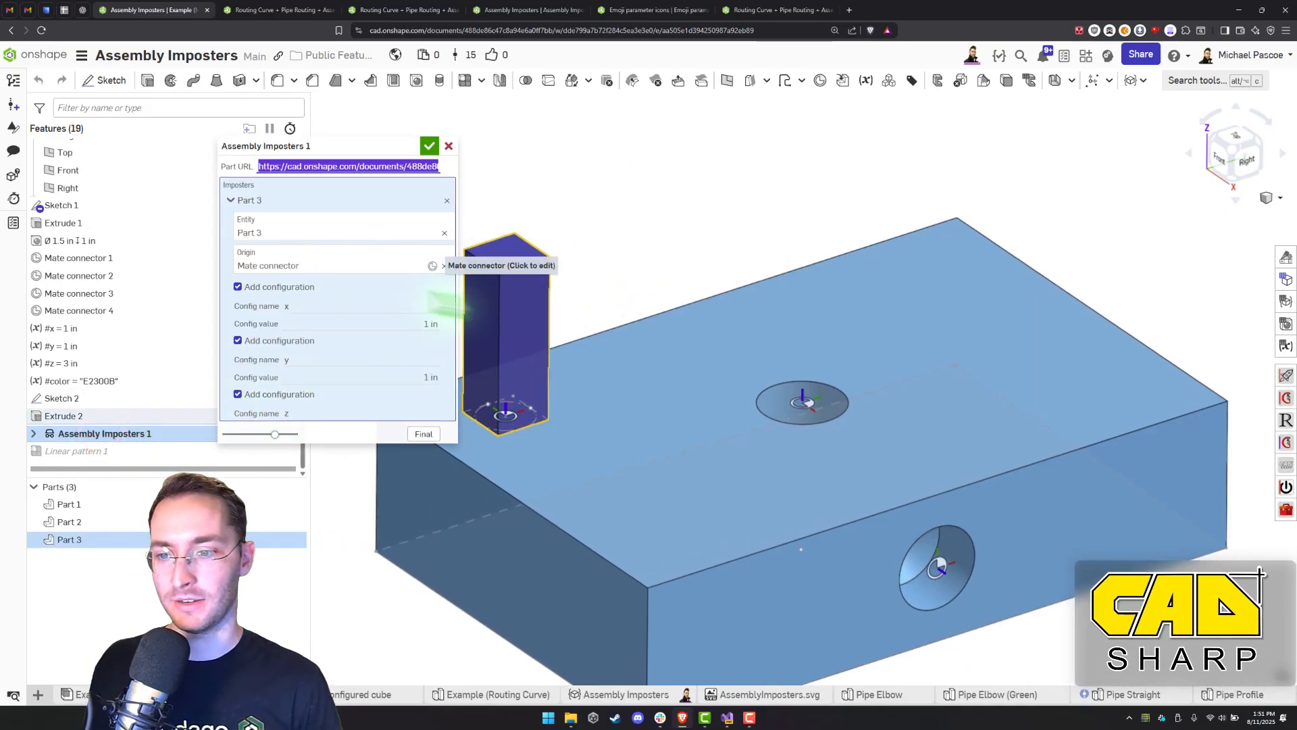
left_click(430, 146)
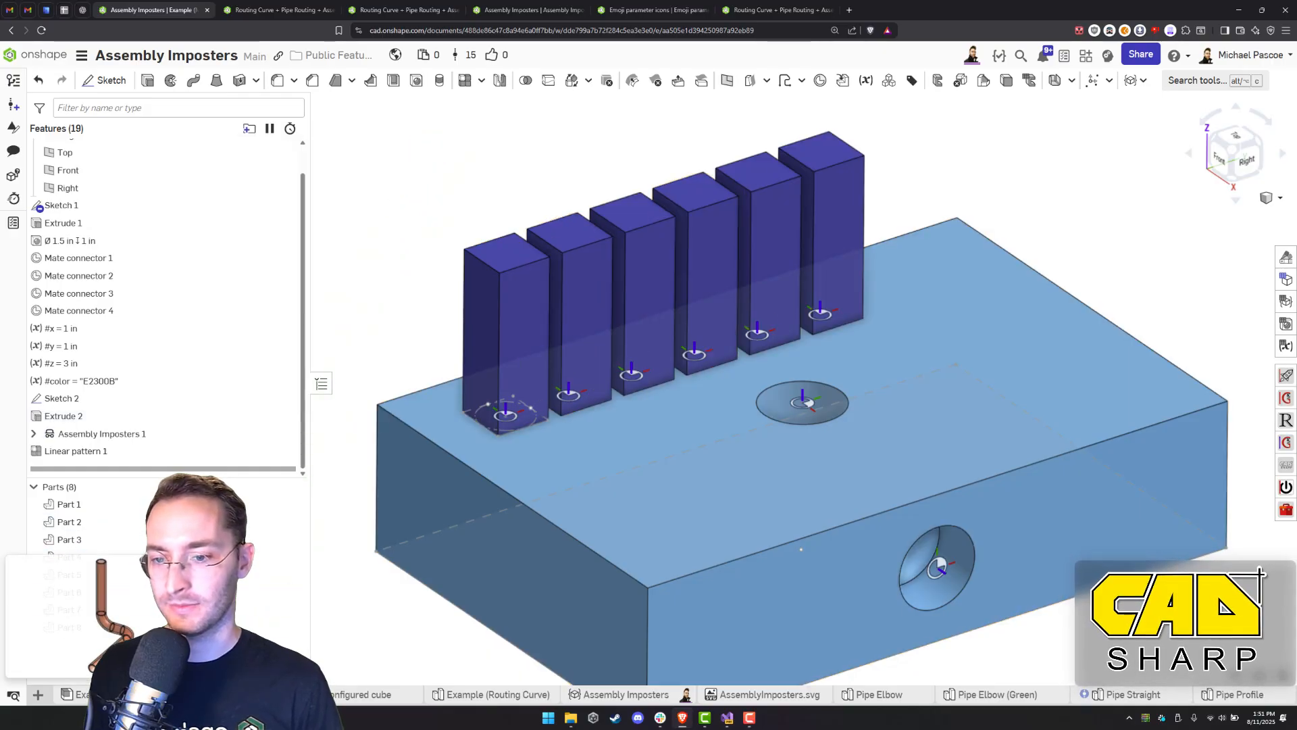
Go to the Example (App) assembly and delete all of its existing pipe part instances
left_click(76, 694)
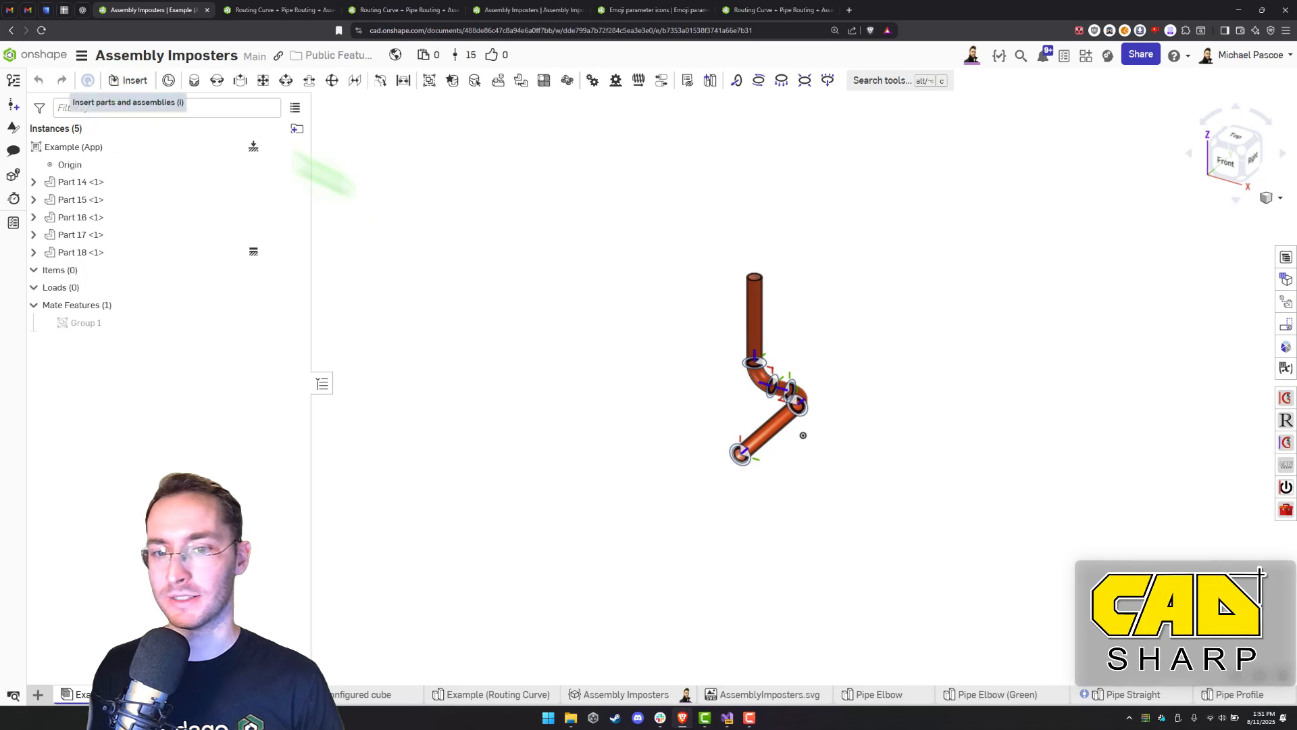
left_click_drag(630, 528, 632, 531)
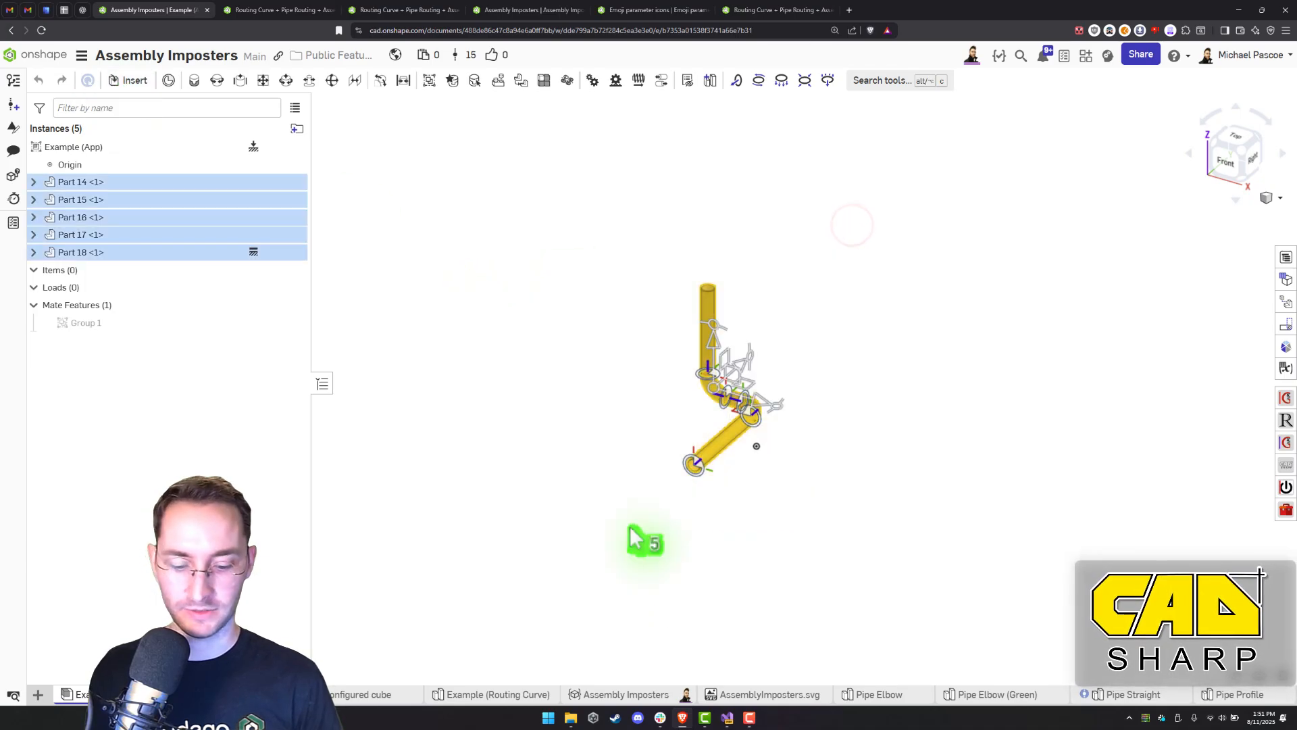
key("Delete")
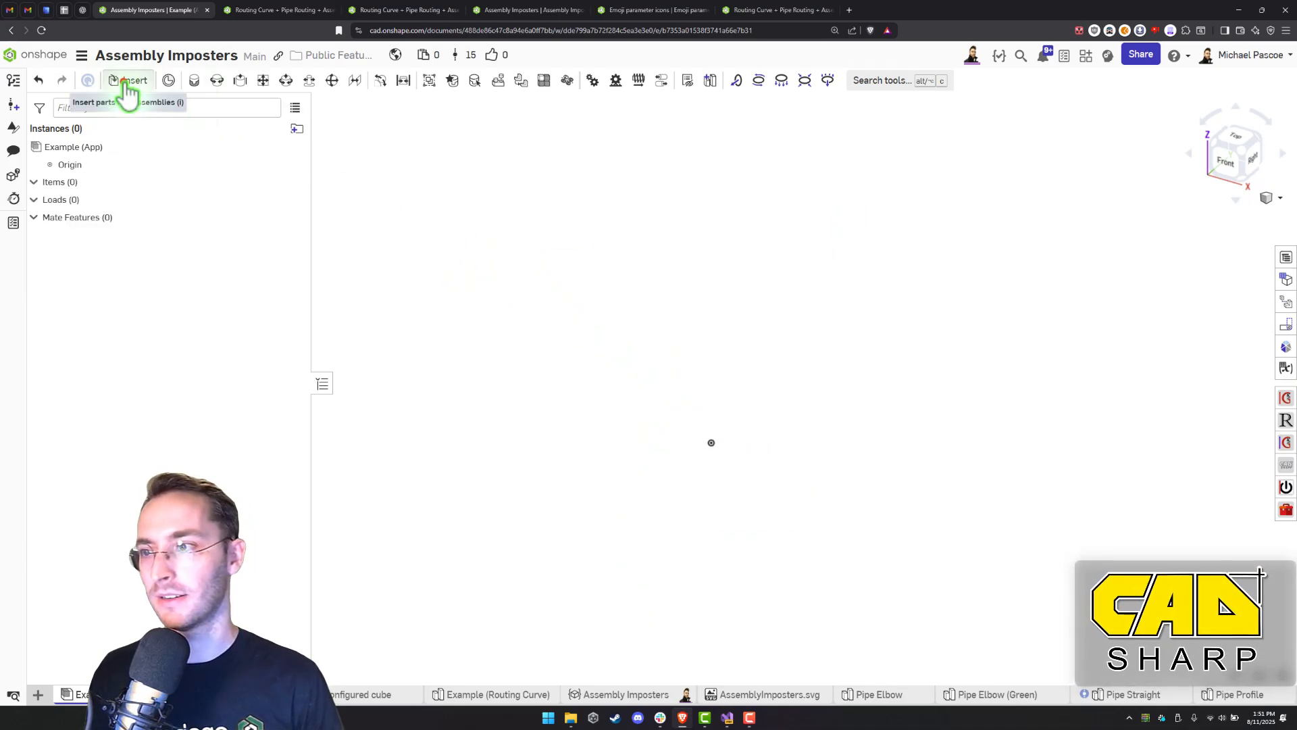
Insert the entire Example (Manual) Part Studio from the current document into the assembly
left_click(129, 81)
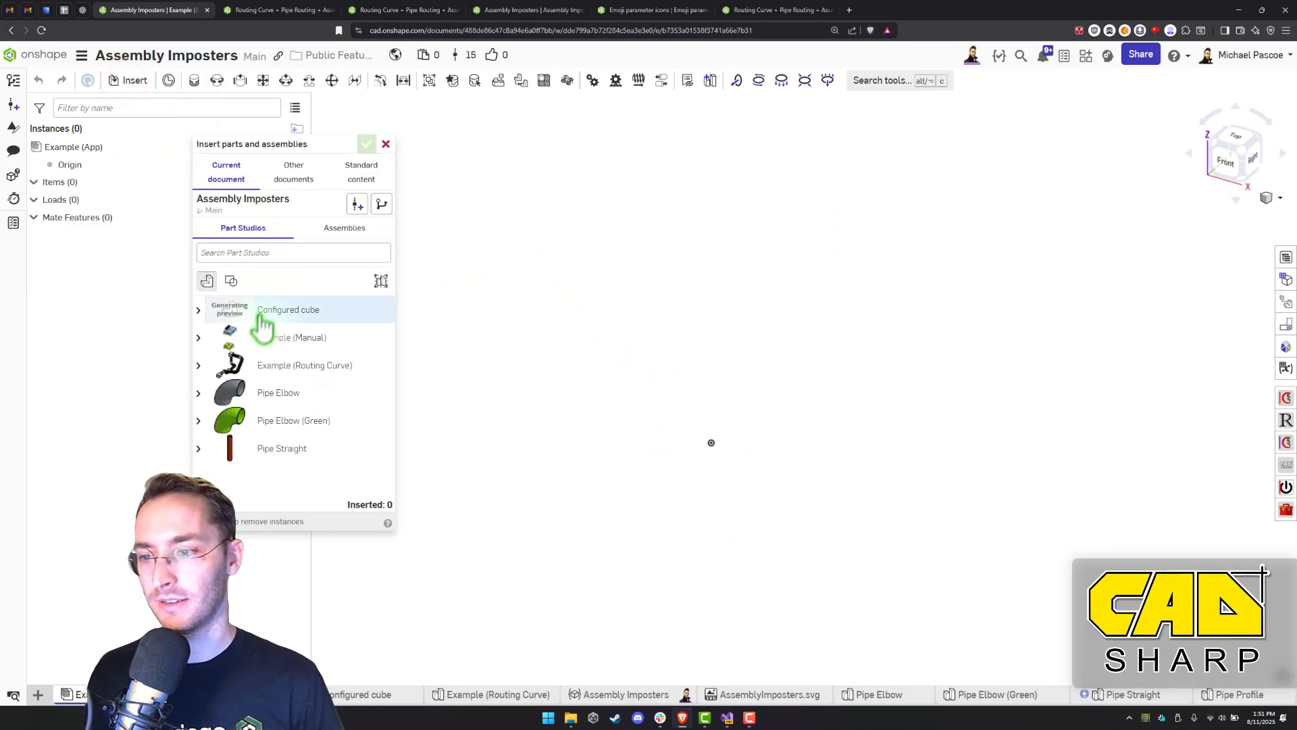
left_click(199, 337)
scroll(338, 419, "down", 1)
scroll(335, 409, "up", 3)
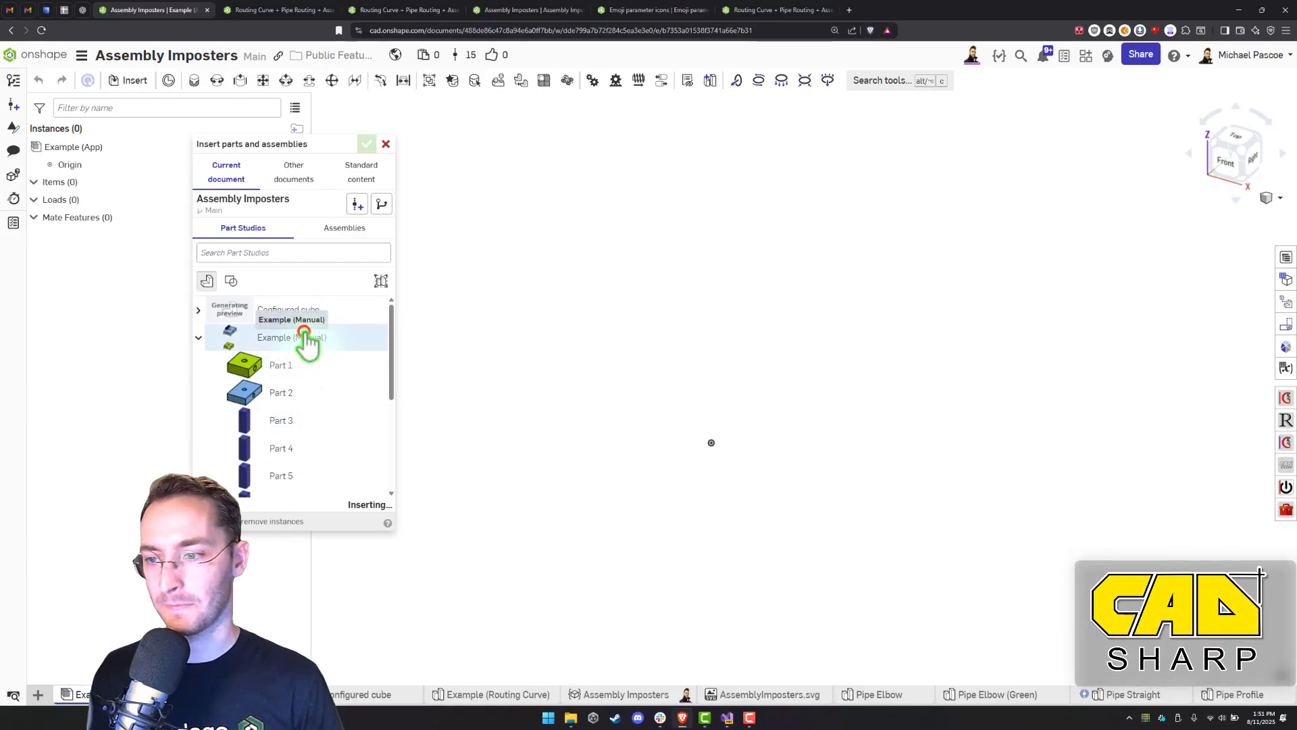
left_click(367, 146)
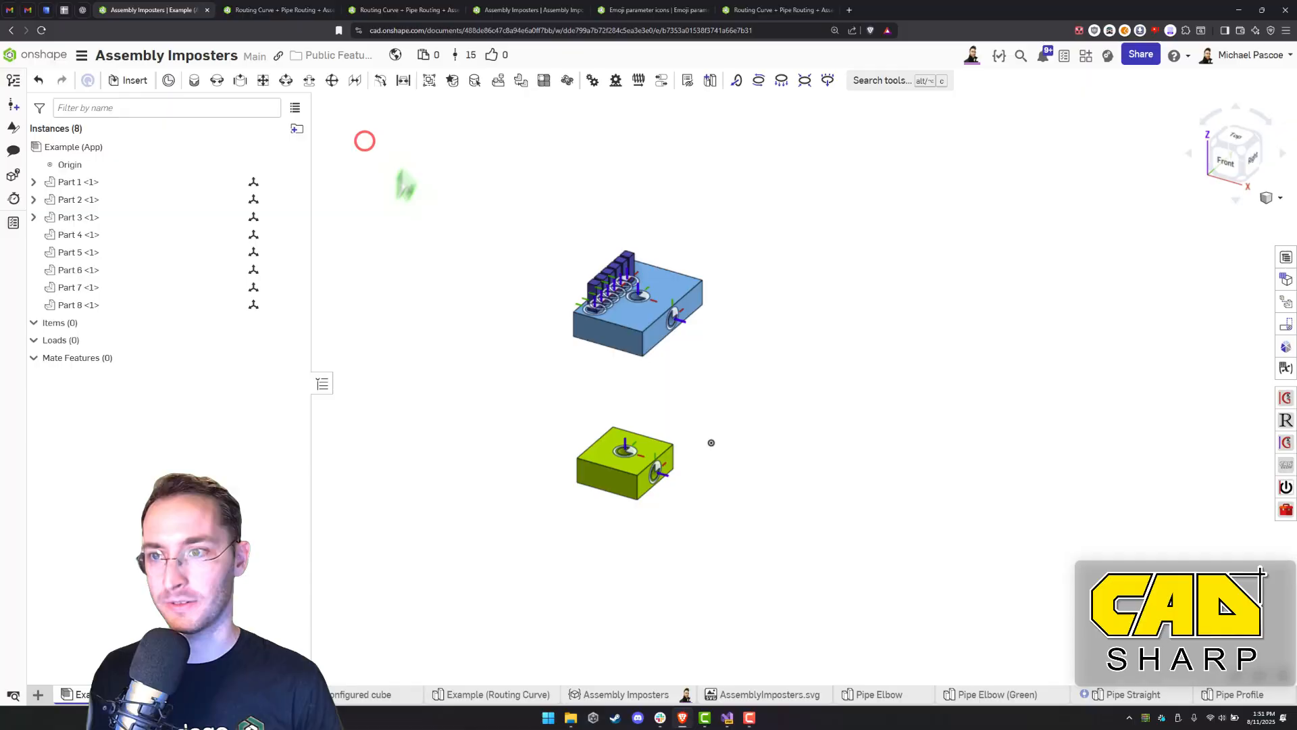
Group all the inserted part instances together and fix Part 2, the large blue block, in place
left_click(429, 81)
left_click_drag(798, 202, 541, 558)
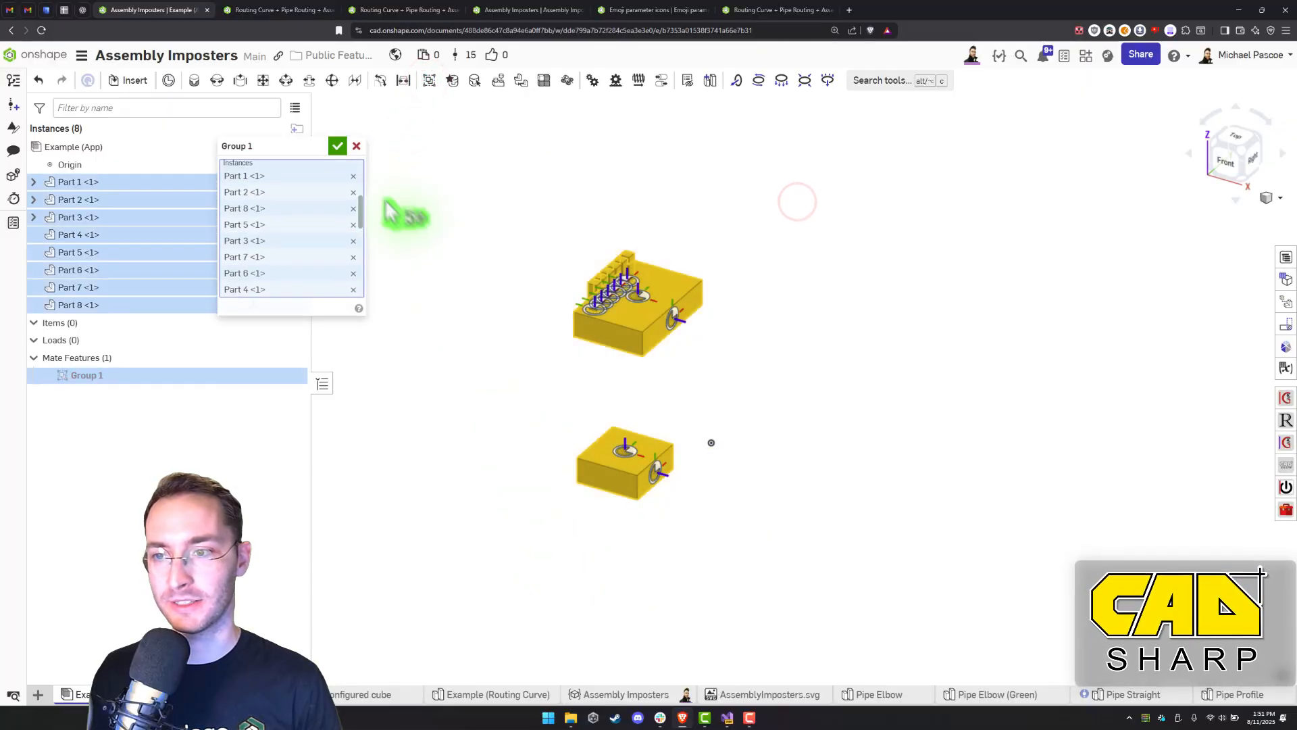
left_click(338, 146)
right_click(683, 279)
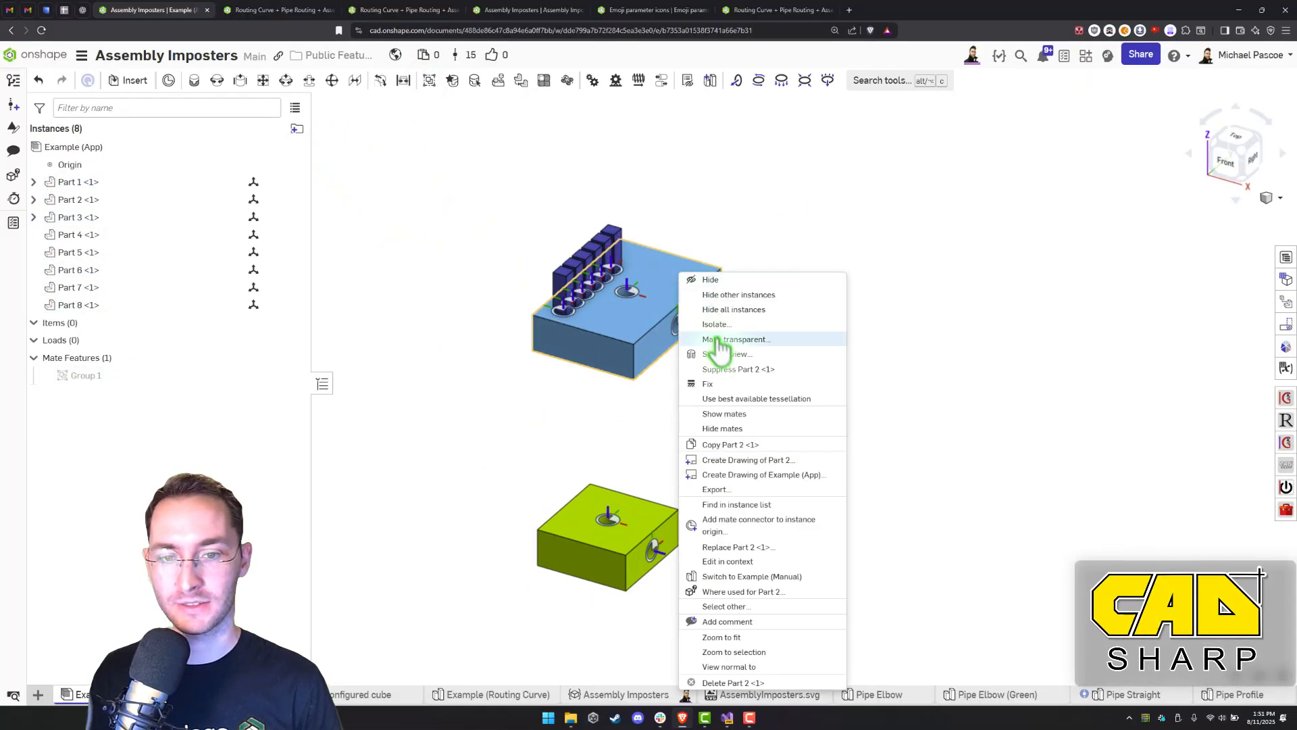
left_click(722, 382)
Open the CADSharp Toolbox beside the assembly and make it narrower
scroll(649, 327, "up", 5)
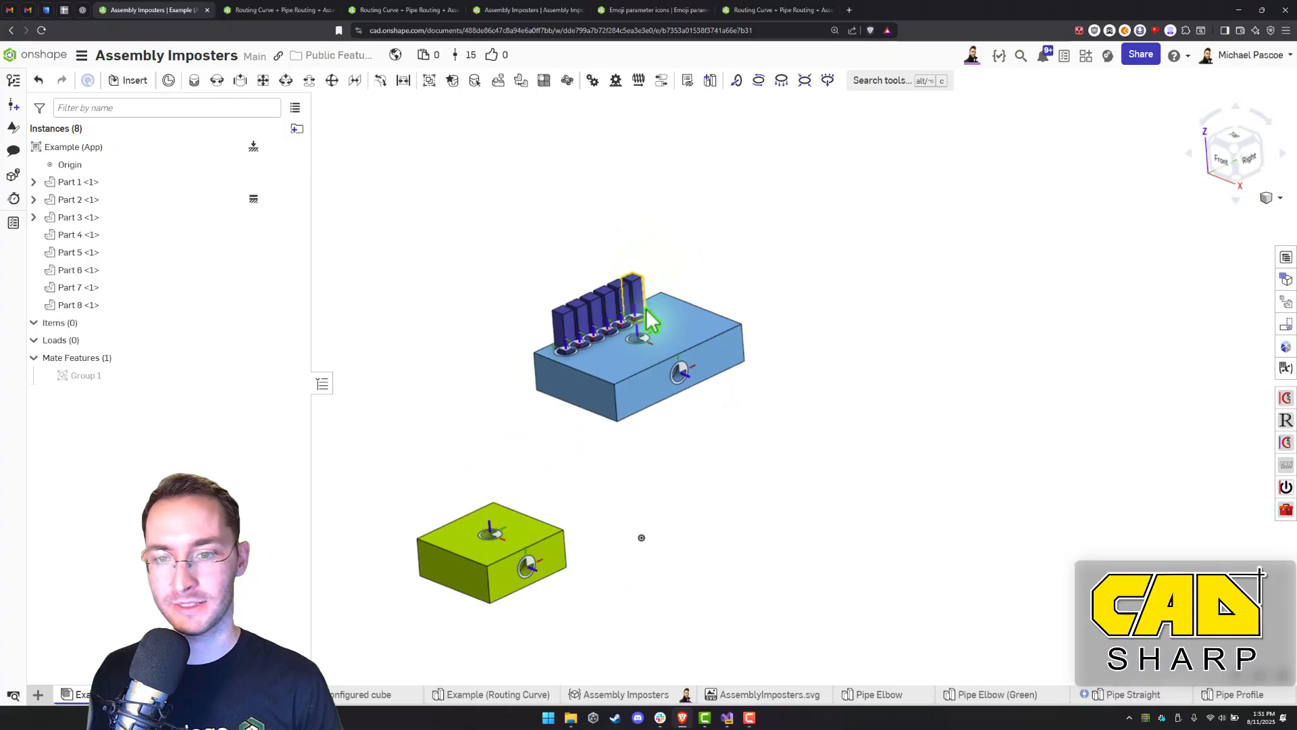
right_click_drag(464, 365, 550, 351)
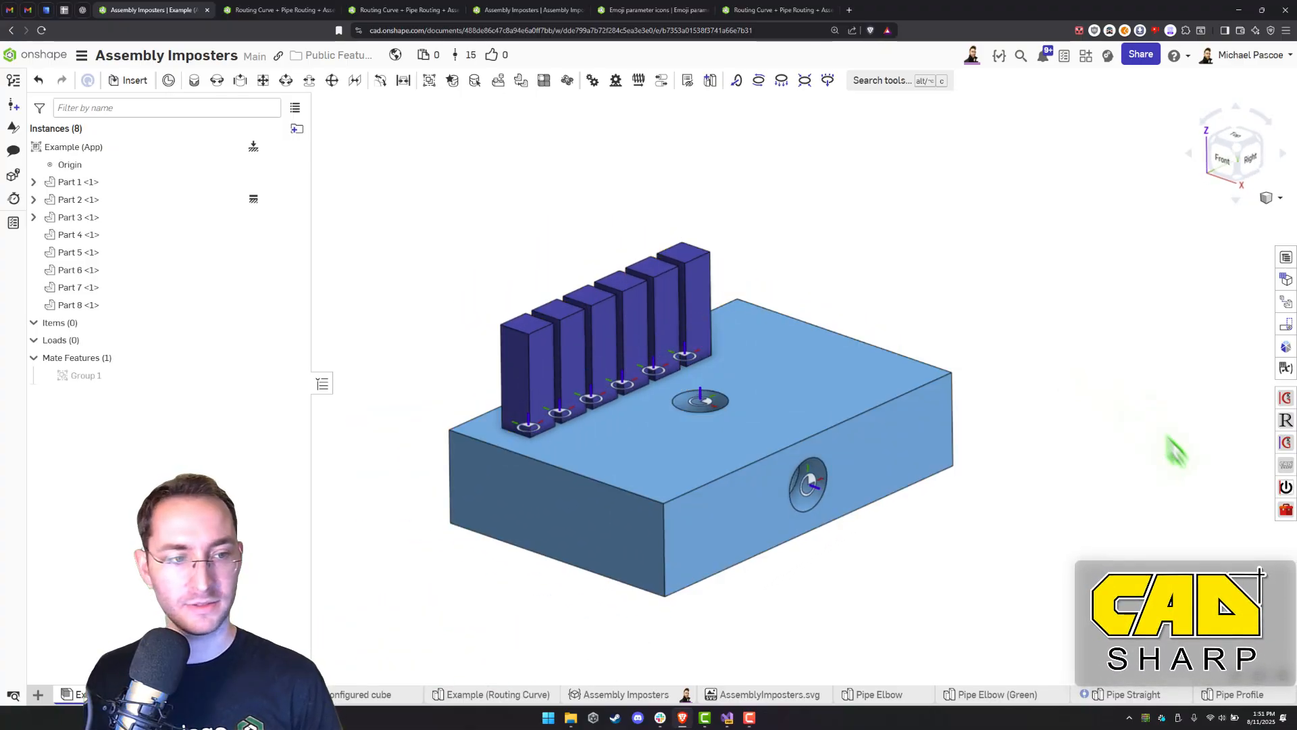
left_click(1287, 511)
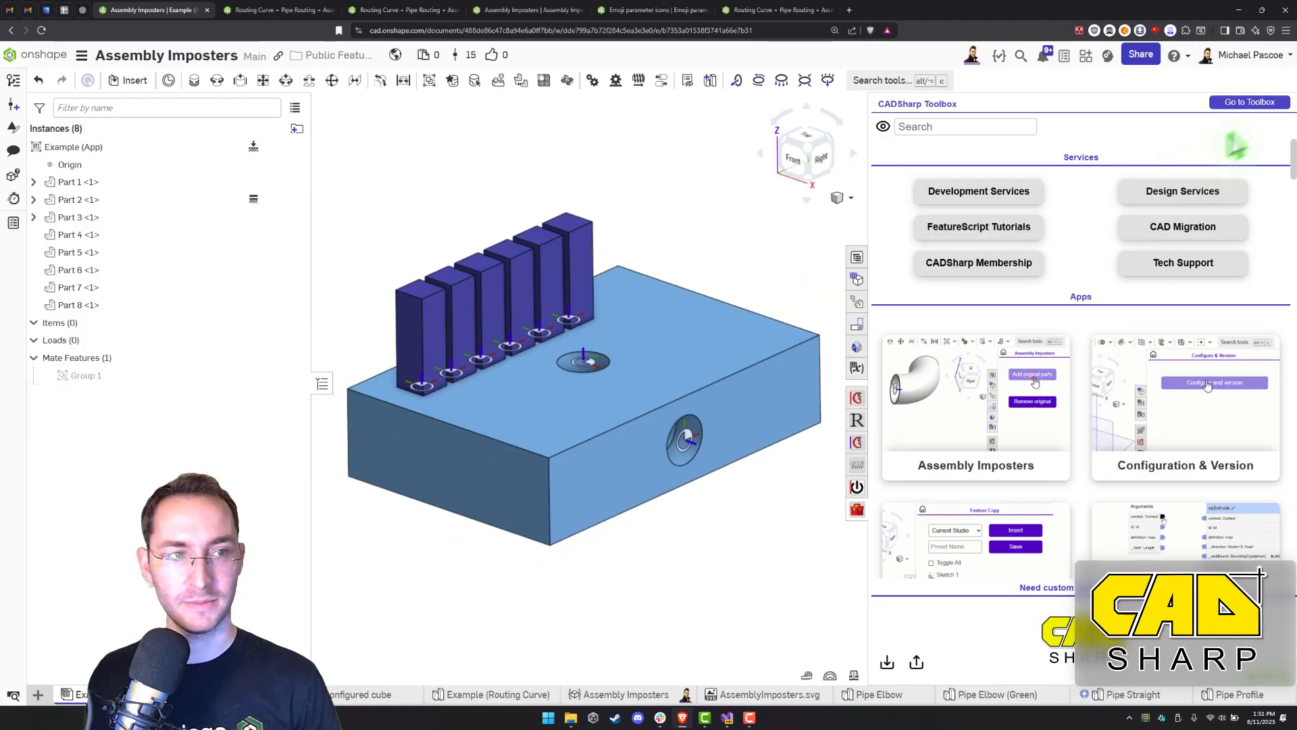
left_click_drag(869, 179, 1005, 185)
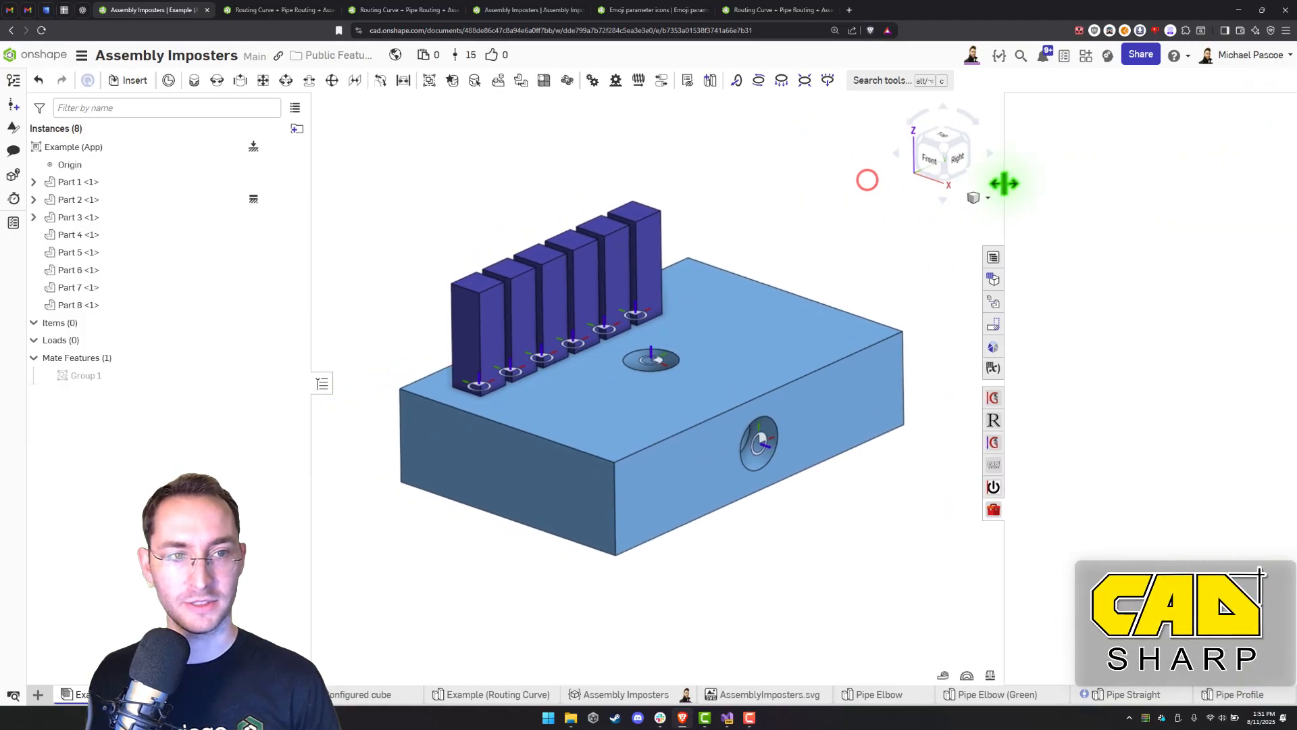
Open the Assembly Imposters app from the CADSharp Toolbox and insert the reference parts into the assembly
left_click(1021, 243)
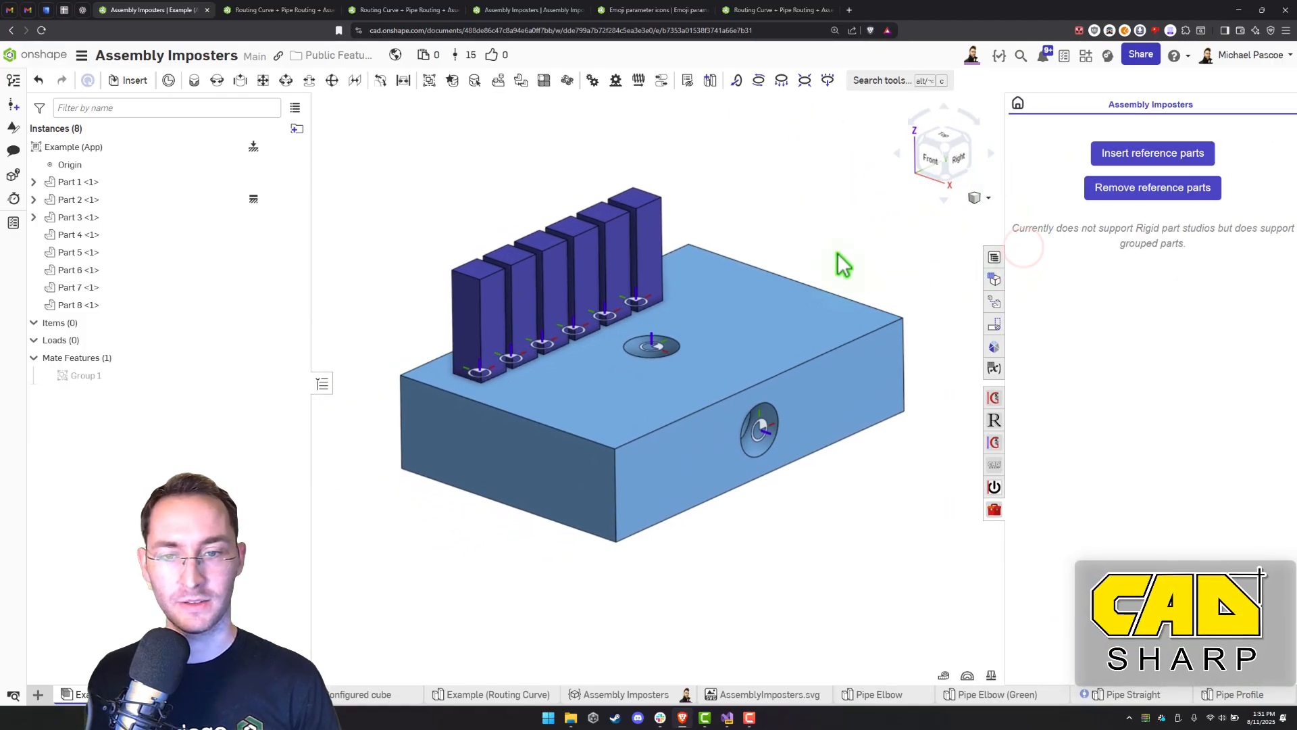
scroll(547, 360, "up", 2)
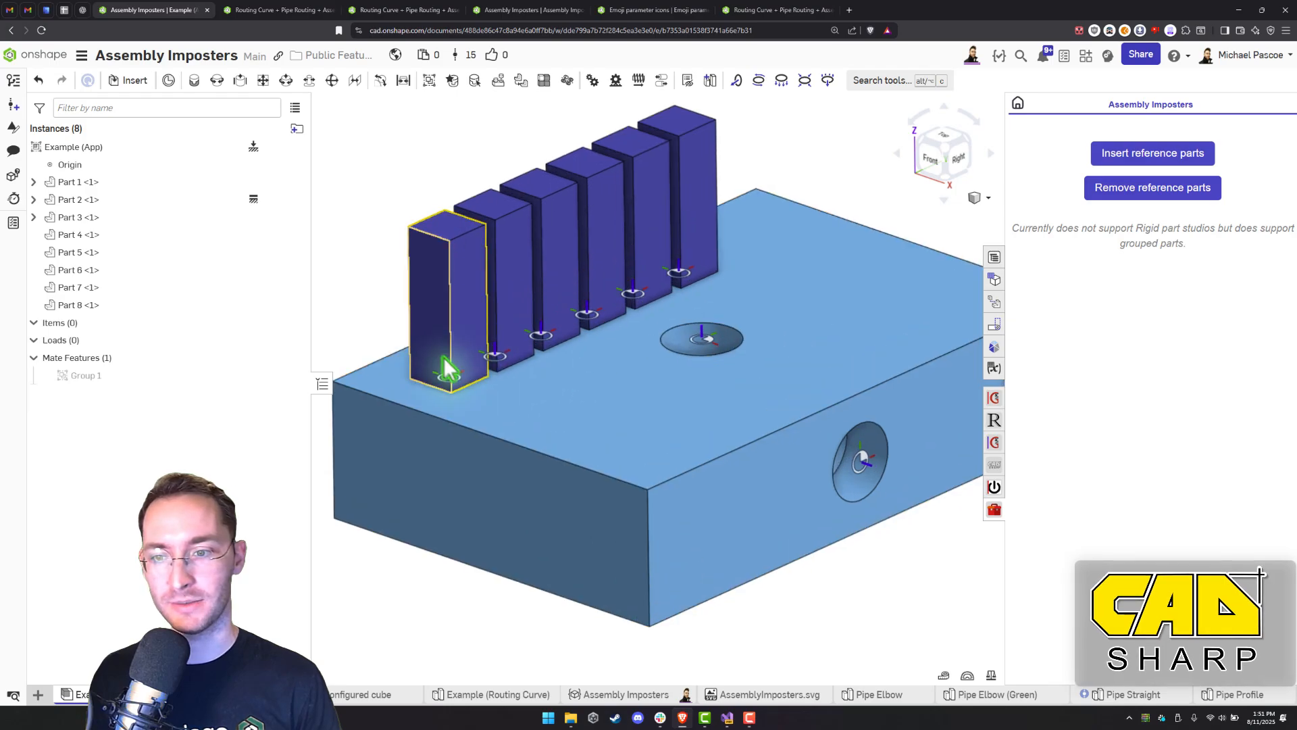
scroll(479, 349, "down", 2)
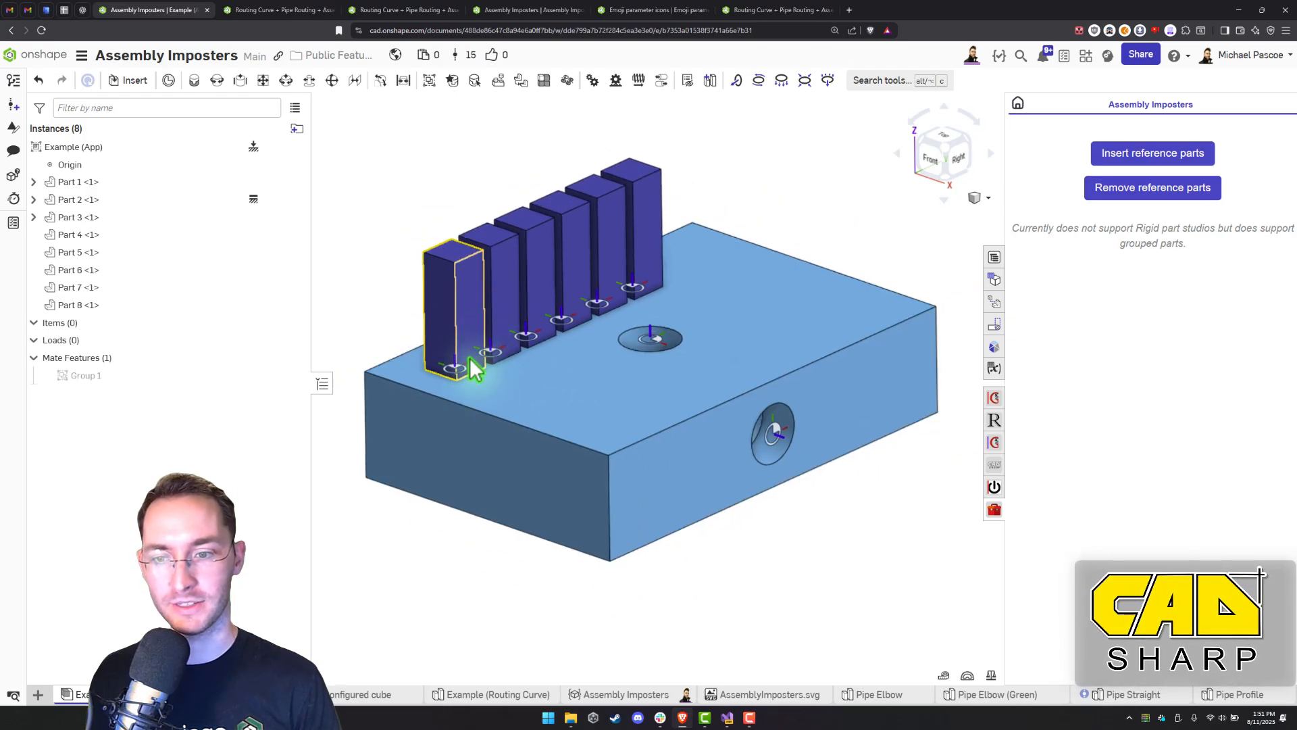
left_click(1128, 154)
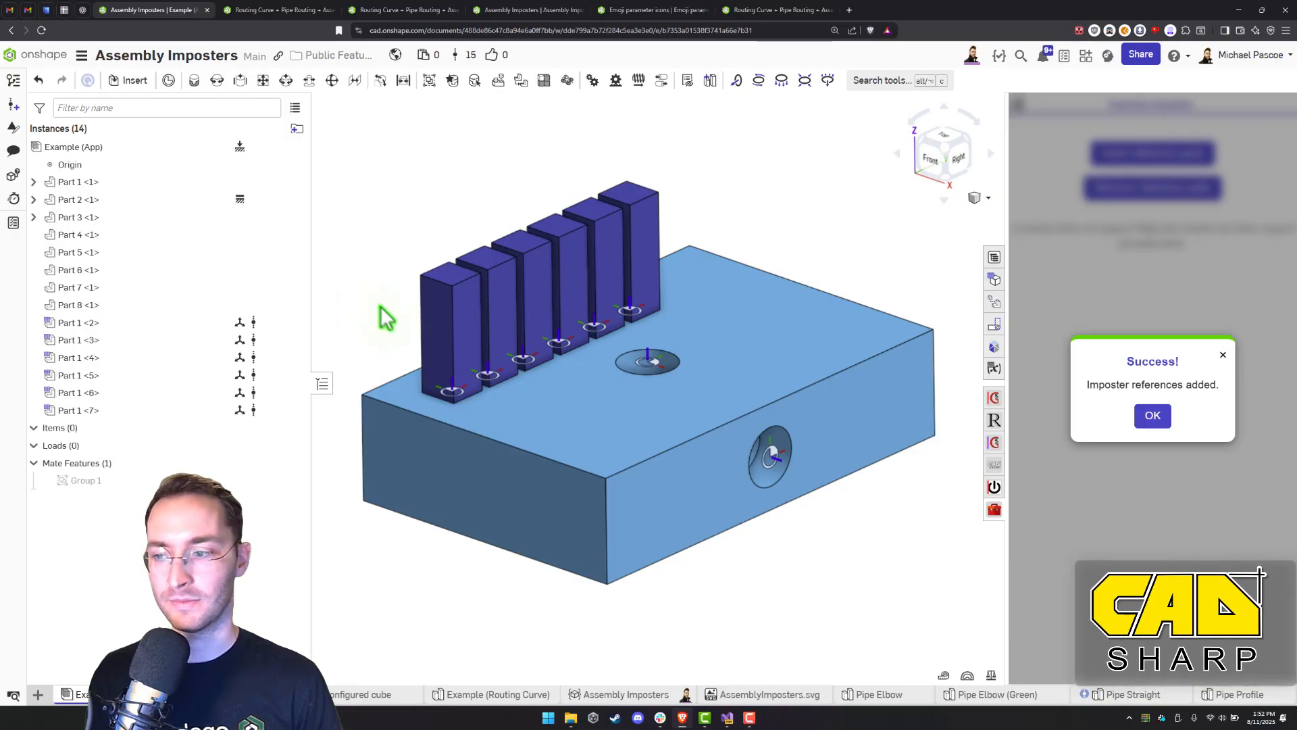
left_click(1148, 416)
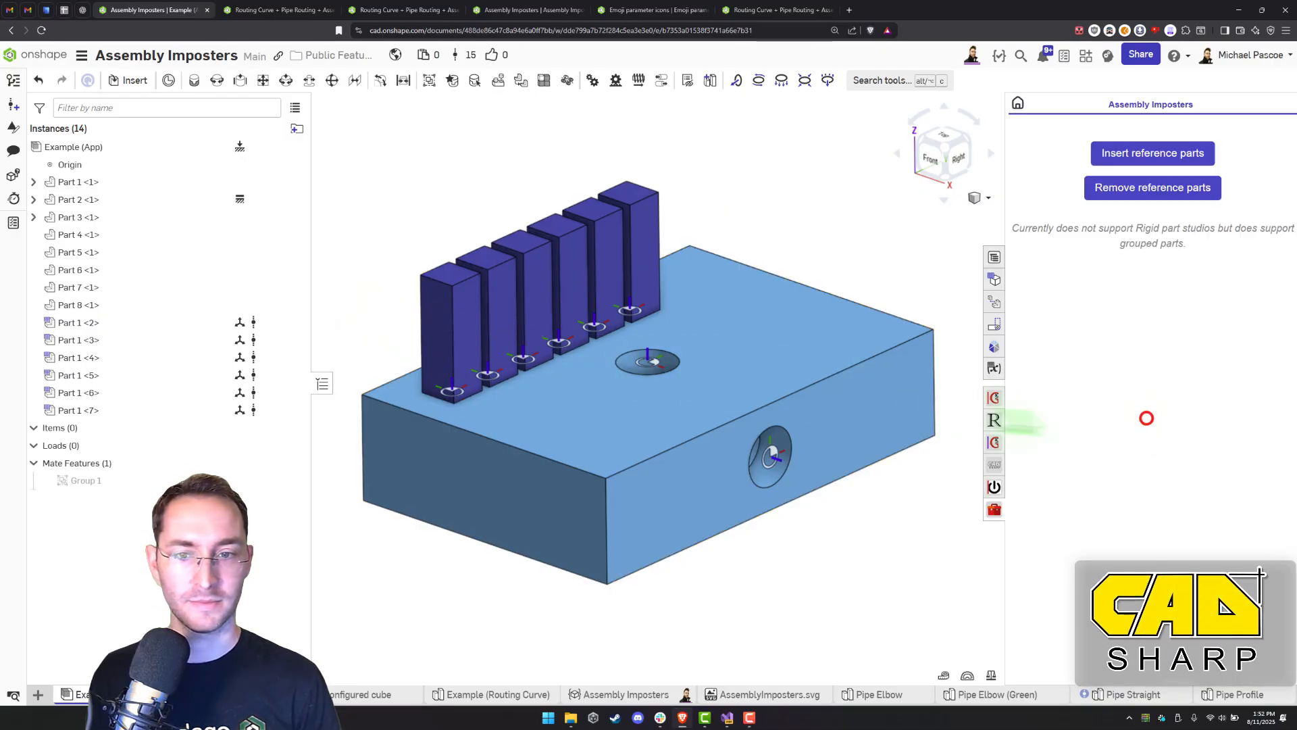
Move some of the stacked red cube instances apart in the empty space beside the green block
right_click_drag(668, 412, 701, 439)
scroll(702, 449, "up", 3)
left_click(702, 439)
left_click(709, 443)
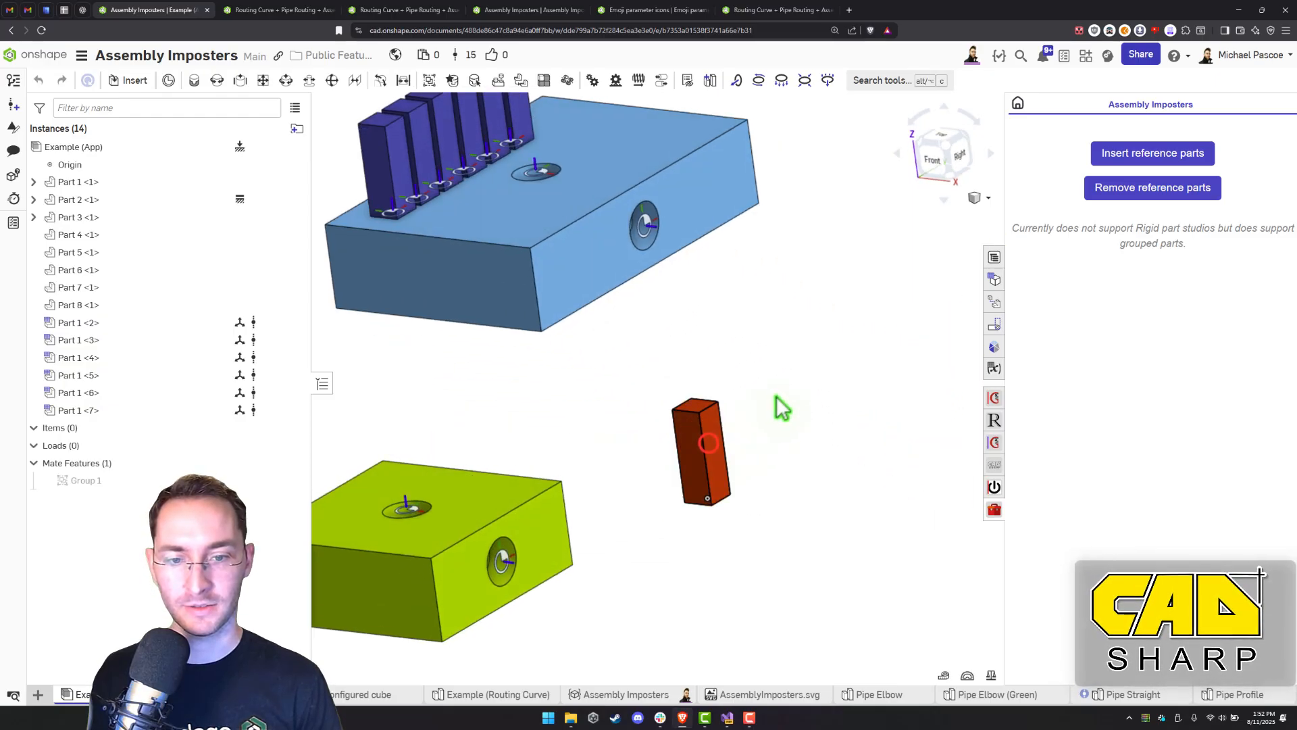
left_click_drag(776, 397, 781, 393)
left_click_drag(646, 401, 626, 393)
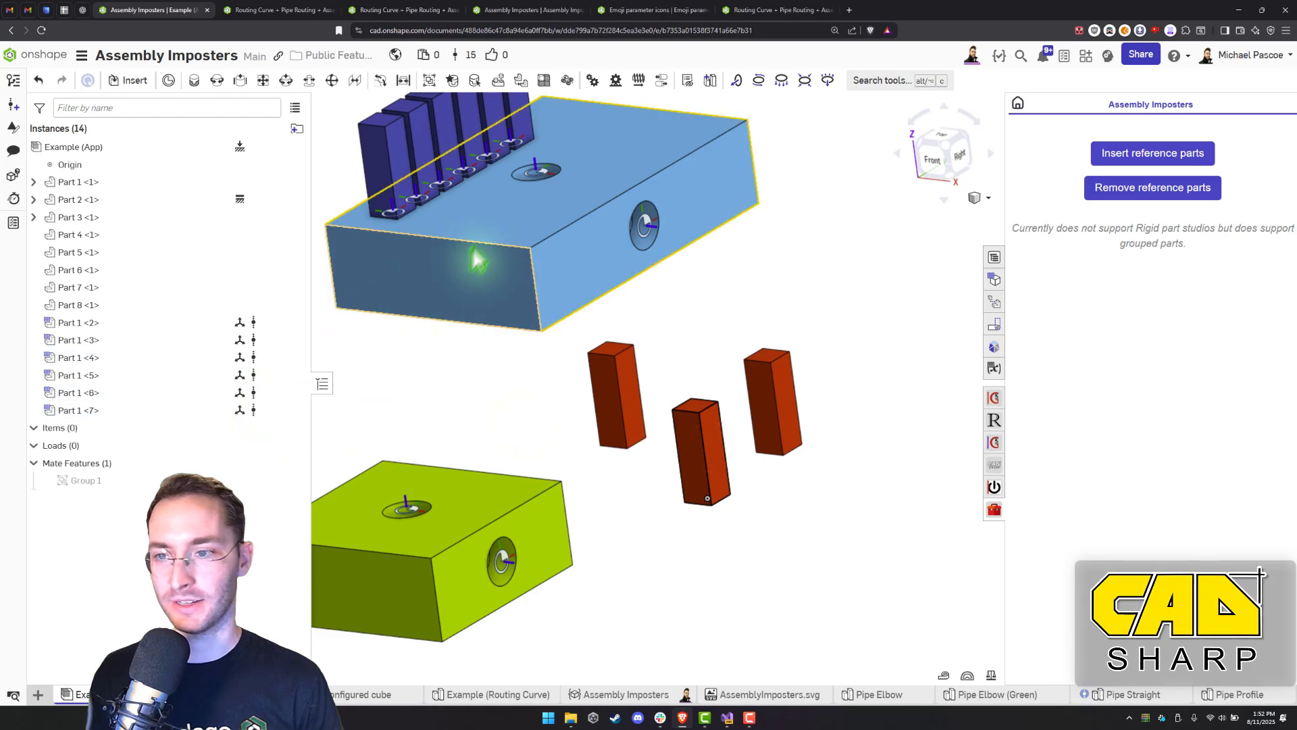
mouse_move(477, 259)
right_mouse_down()
mouse_move(465, 220)
mouse_move(480, 246)
mouse_move(459, 275)
mouse_move(477, 263)
right_mouse_up()
scroll(481, 247, "down", 2)
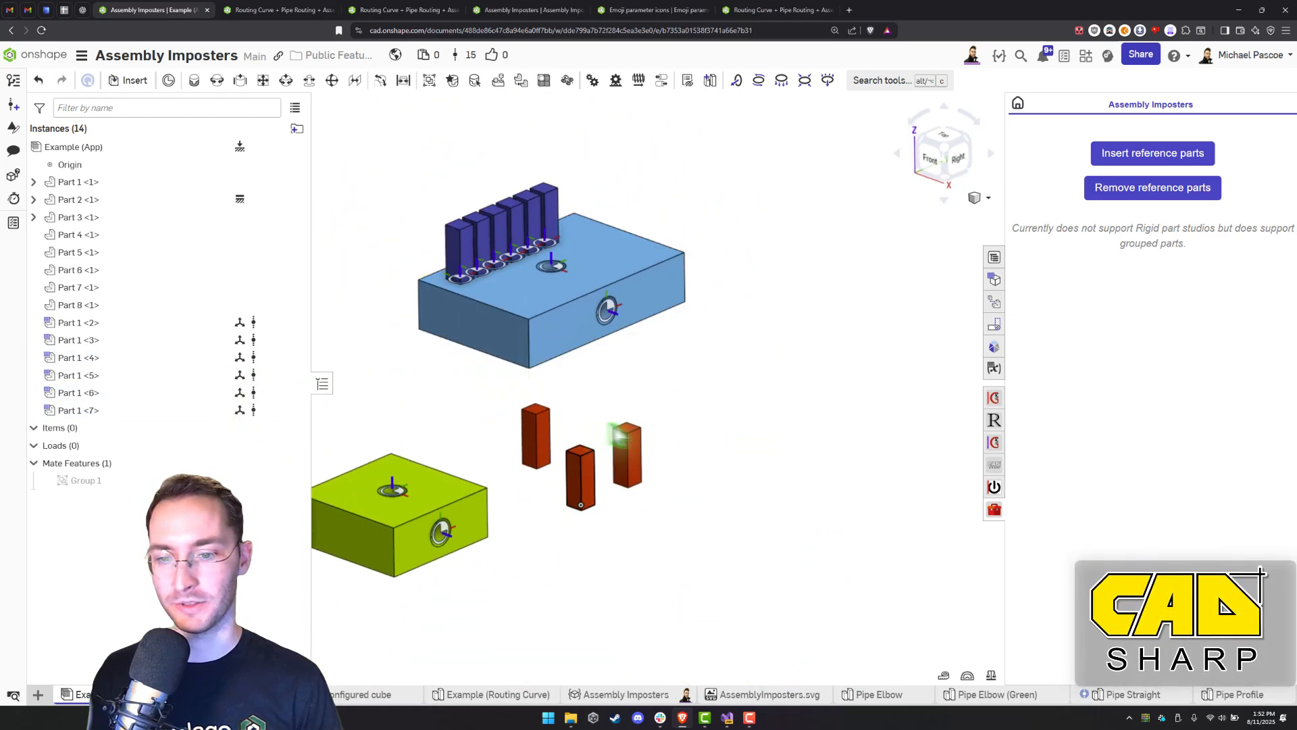
Insert the reference parts again, then delete all the stacked red Part 1 instances from the assembly
left_click(1153, 153)
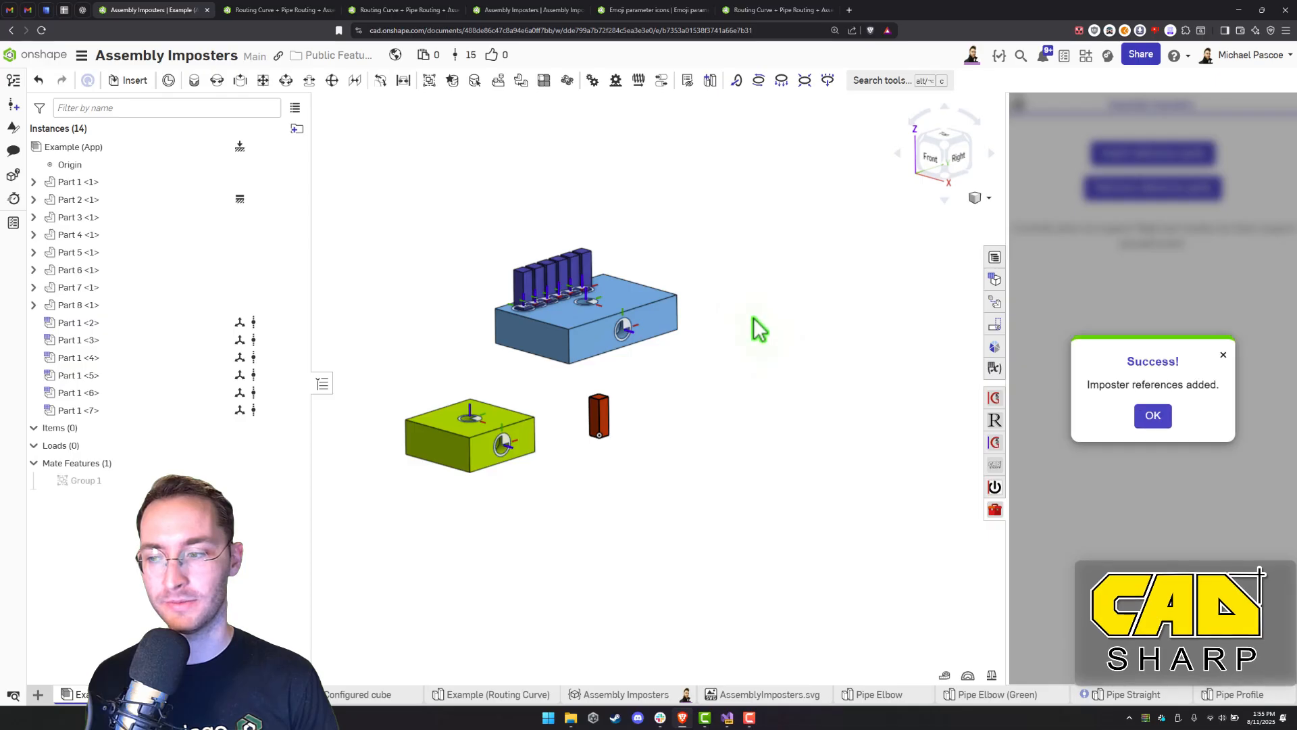
left_click(1150, 414)
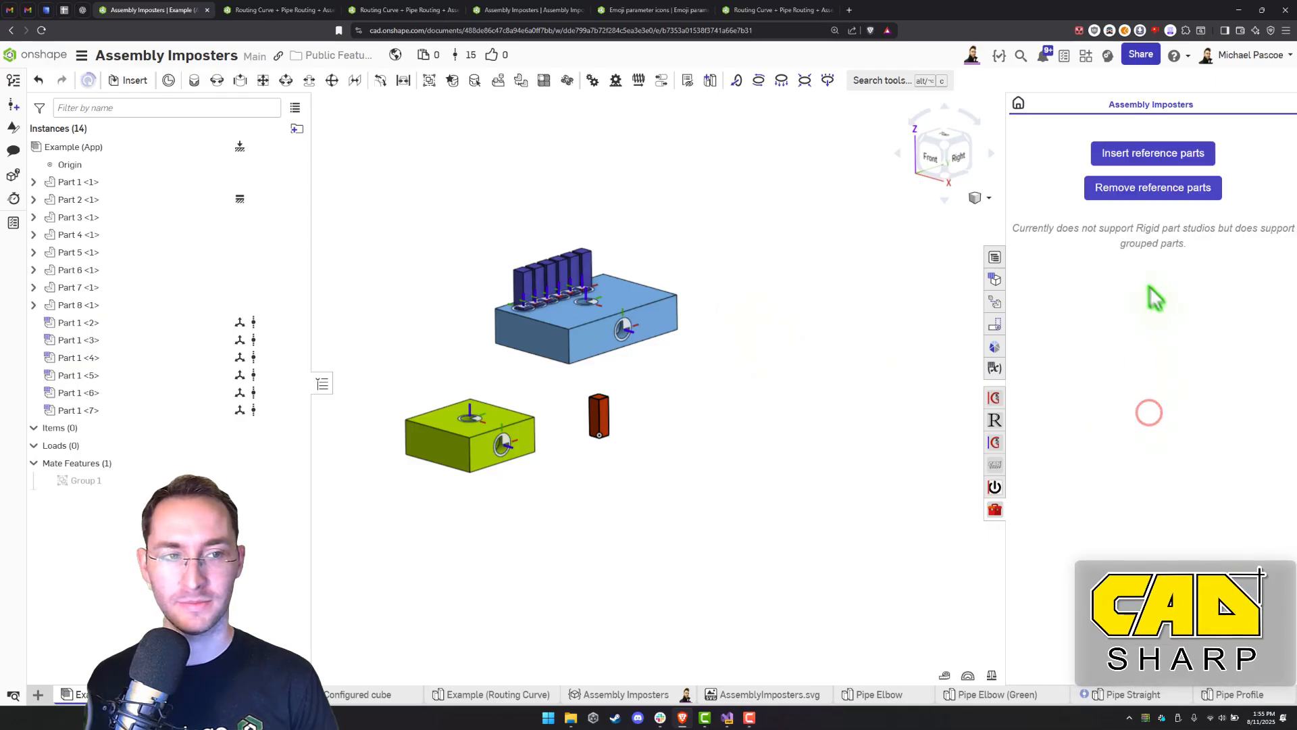
left_click_drag(641, 388, 578, 424)
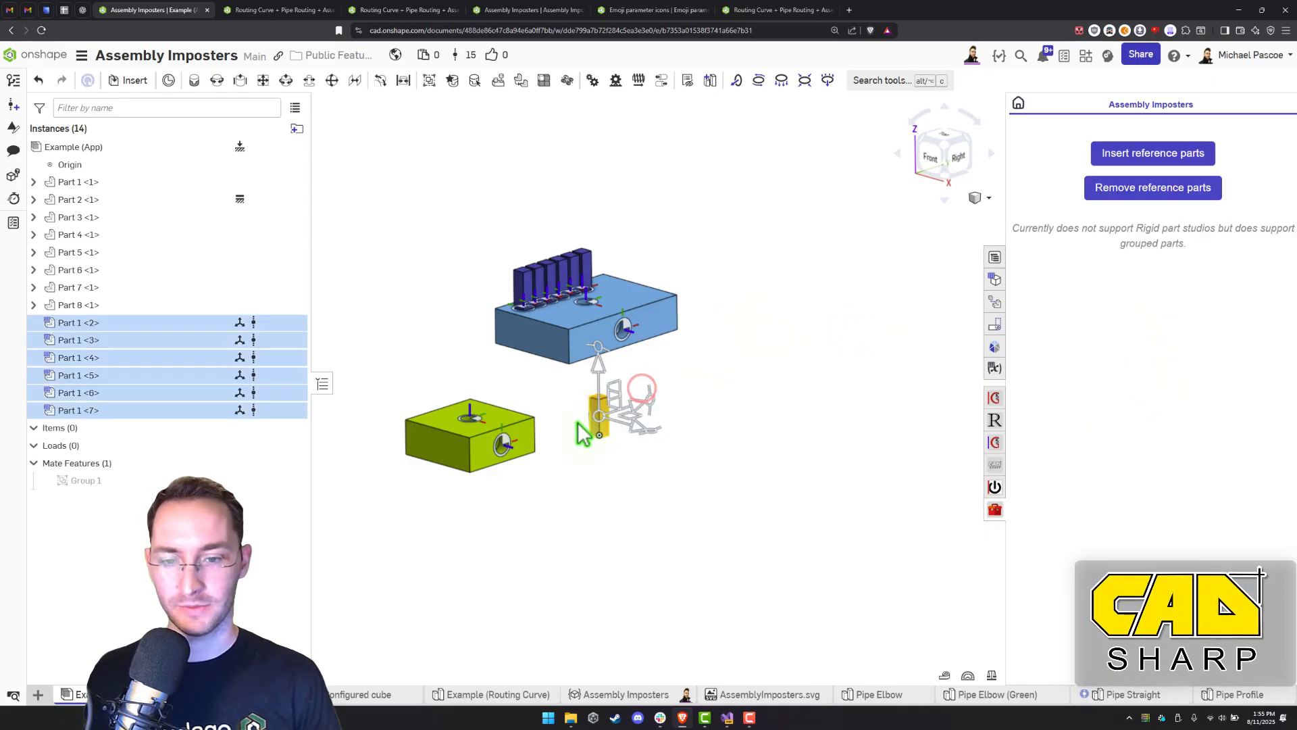
key("Delete")
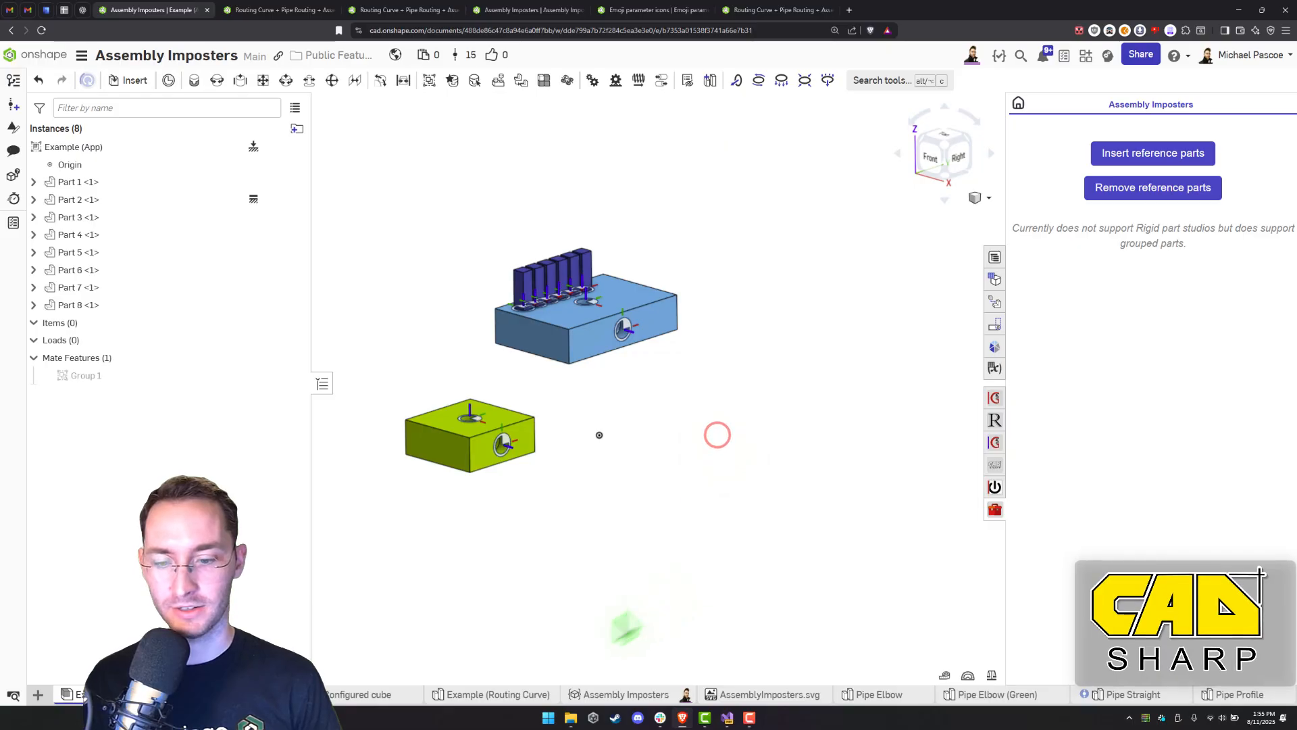
In the Configured cube Part Studio, add a mate connector centred on the cube's bottom face, owned by Part 1, with its primary axis flipped
left_click(351, 695)
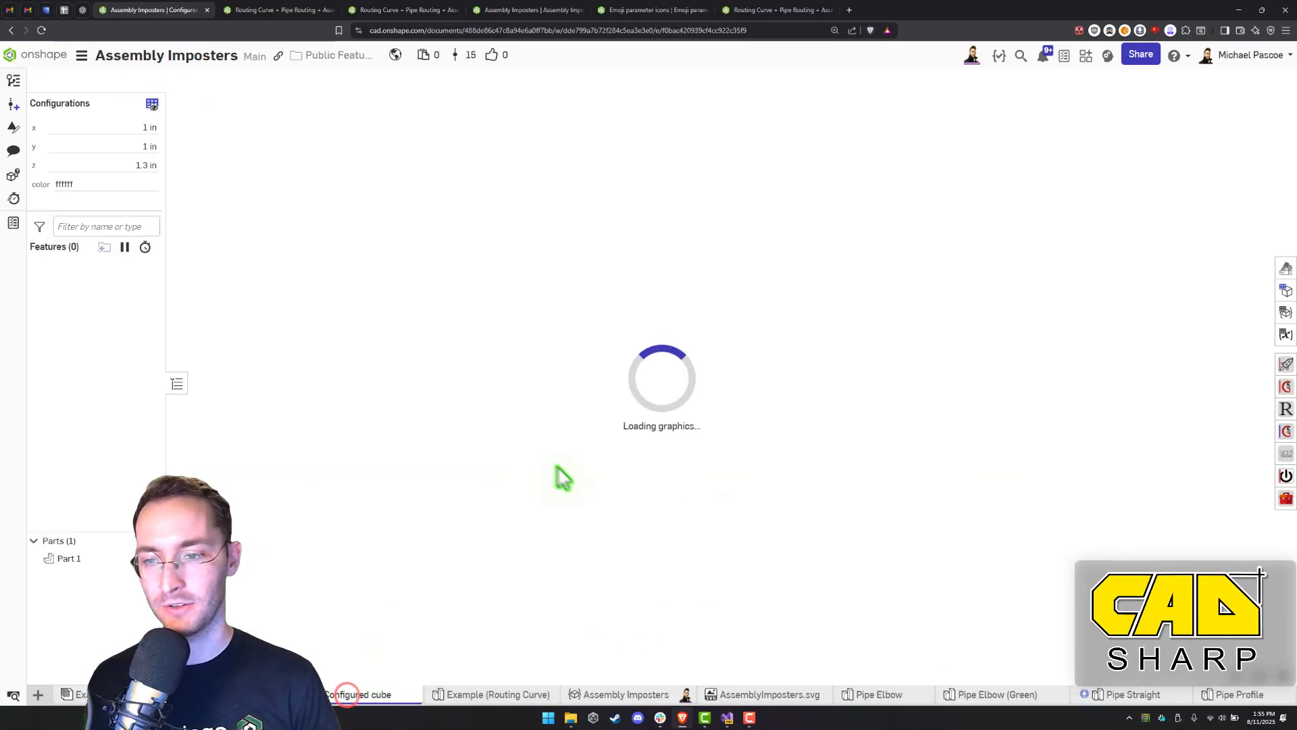
right_click_drag(761, 342, 936, 227)
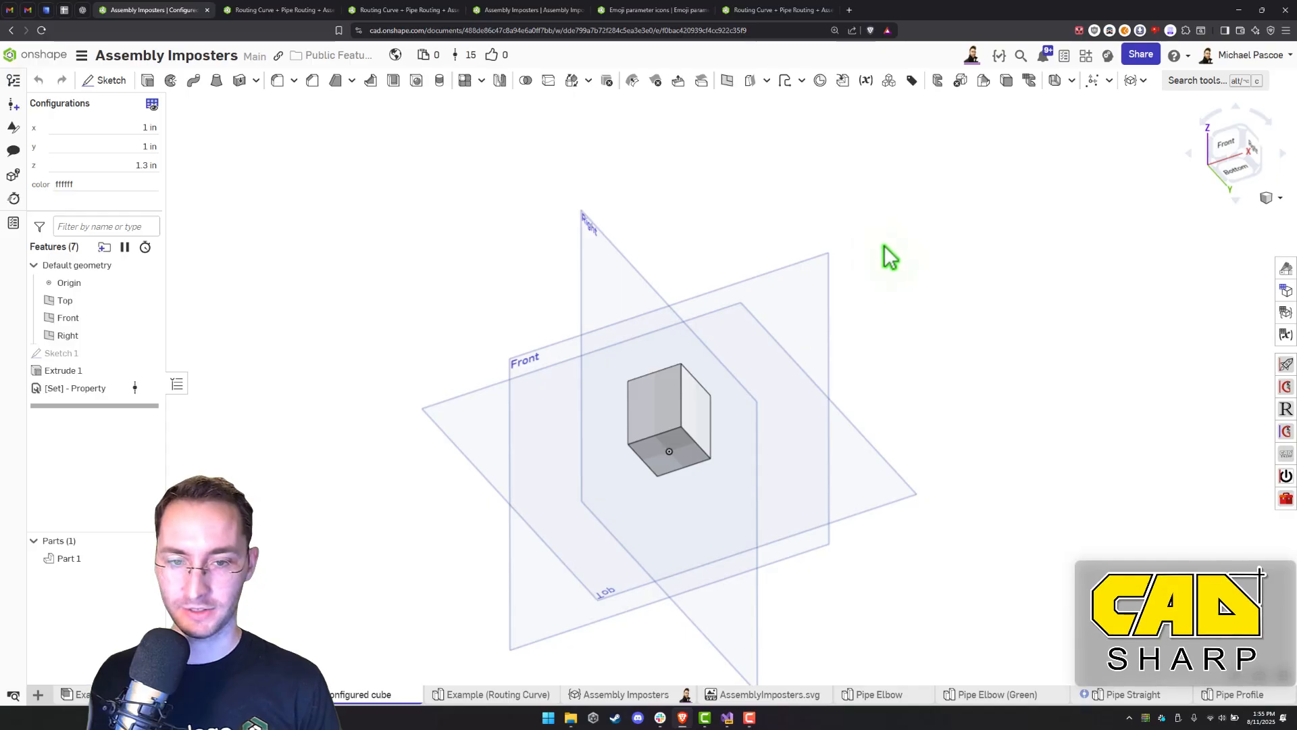
left_click(633, 199)
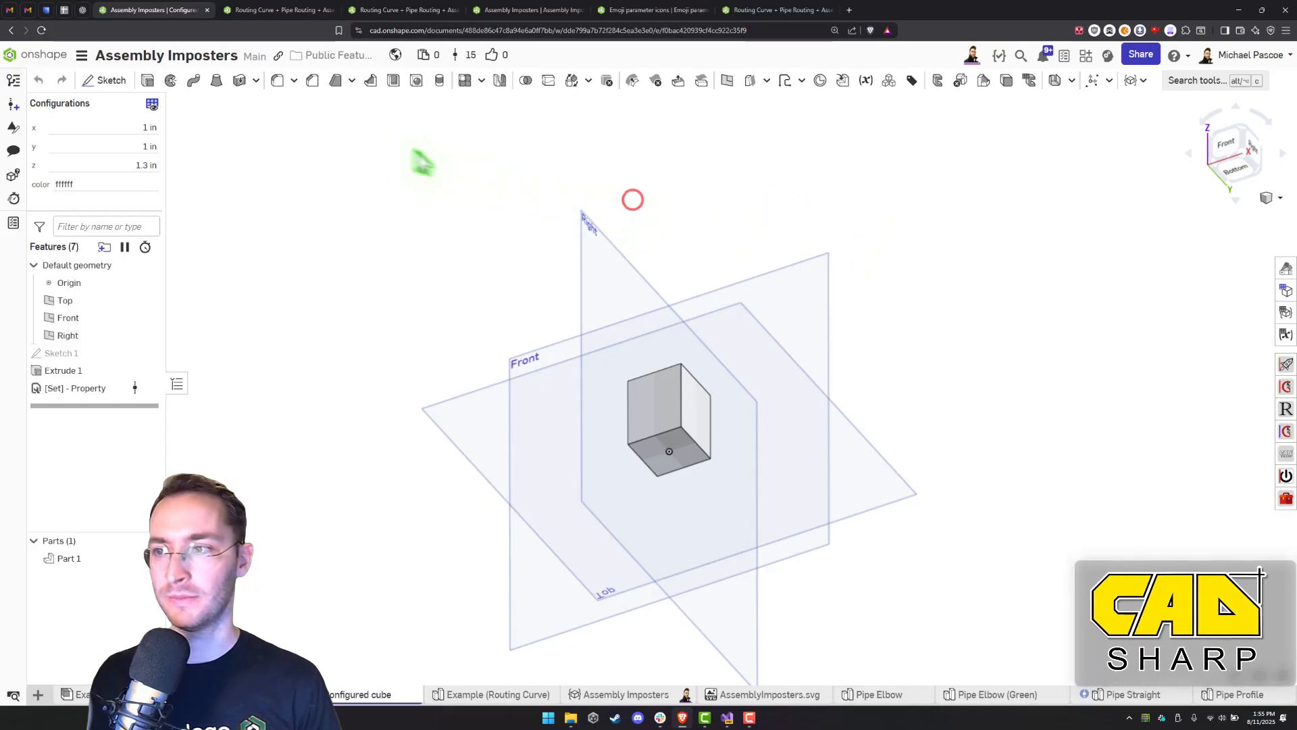
left_click(820, 80)
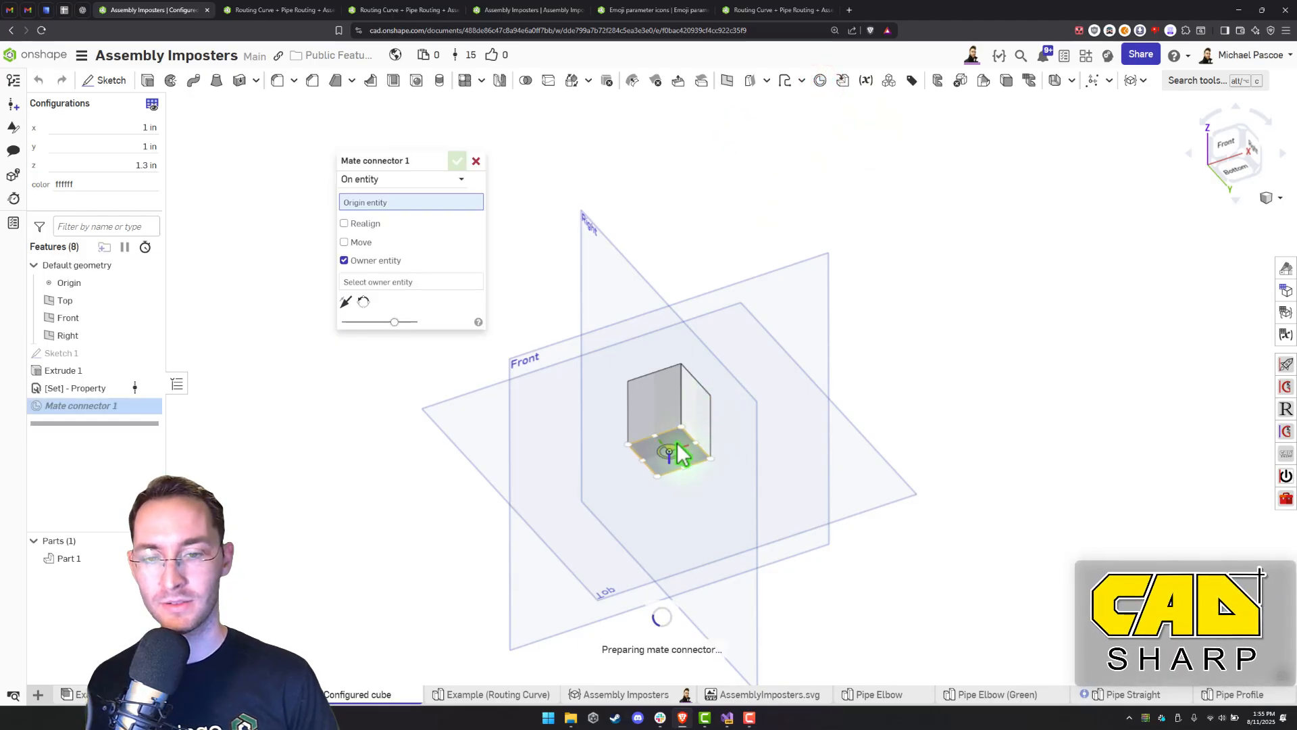
left_click(677, 445)
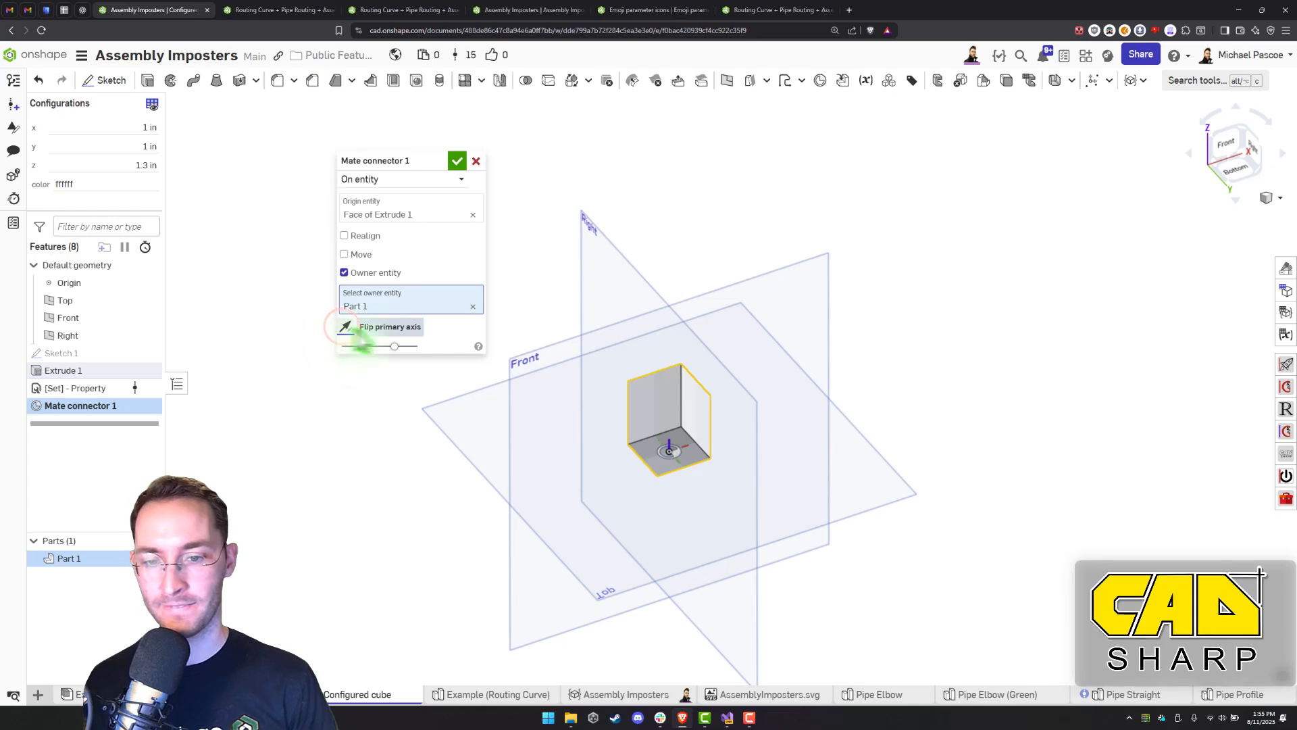
right_click_drag(628, 352, 689, 395)
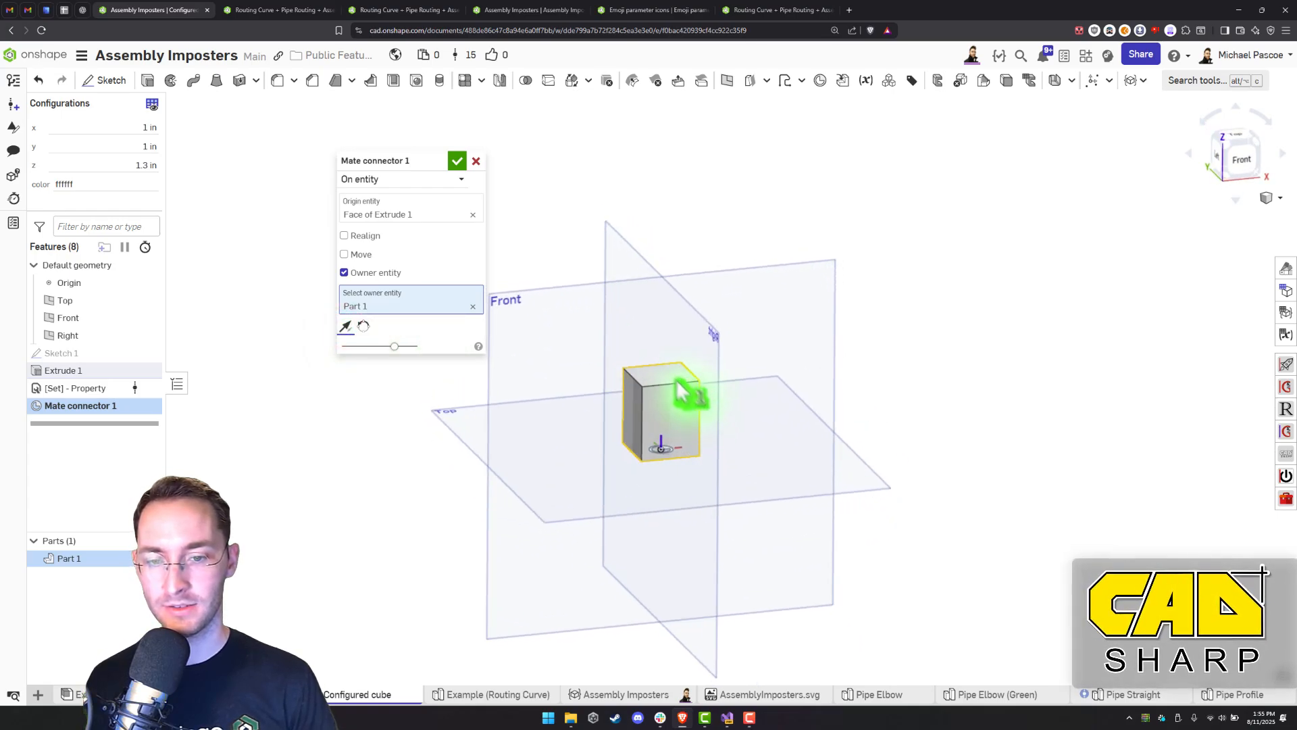
left_click(457, 158)
Create document version V18 and copy the Configured cube's URL from that version
left_click(21, 103)
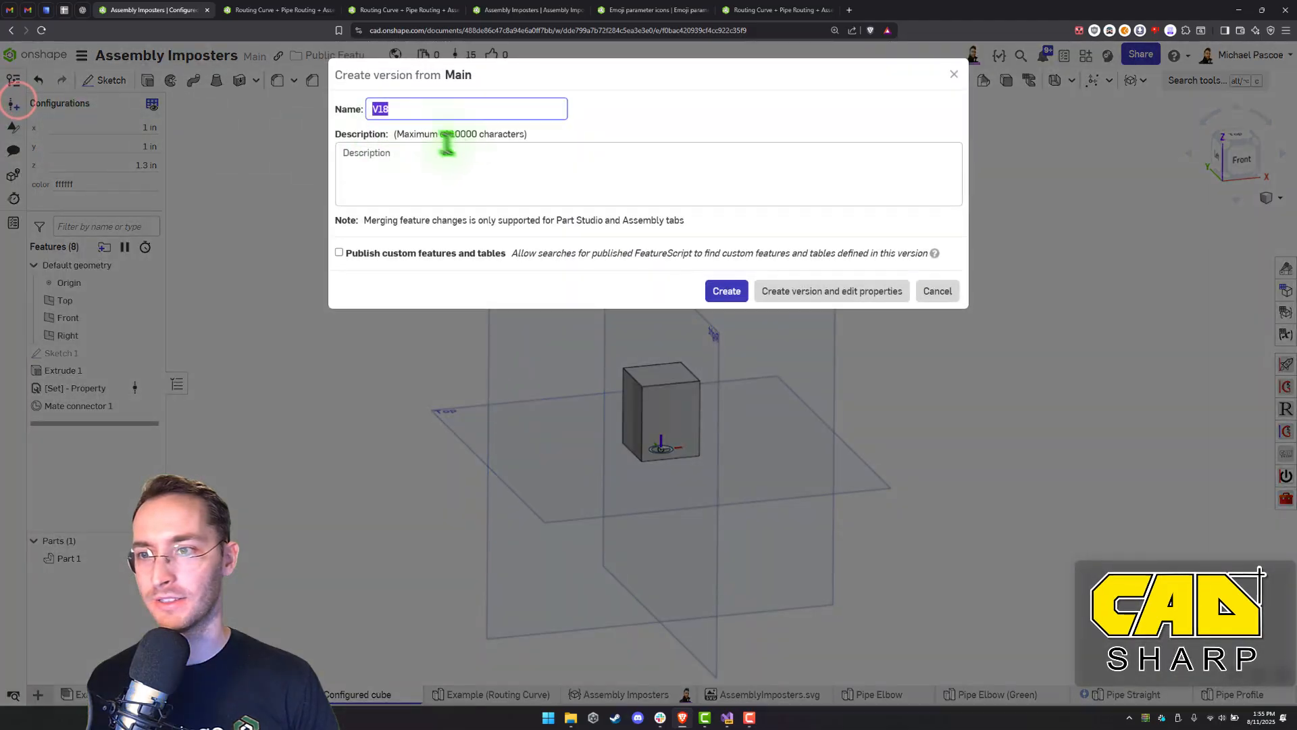
left_click(718, 292)
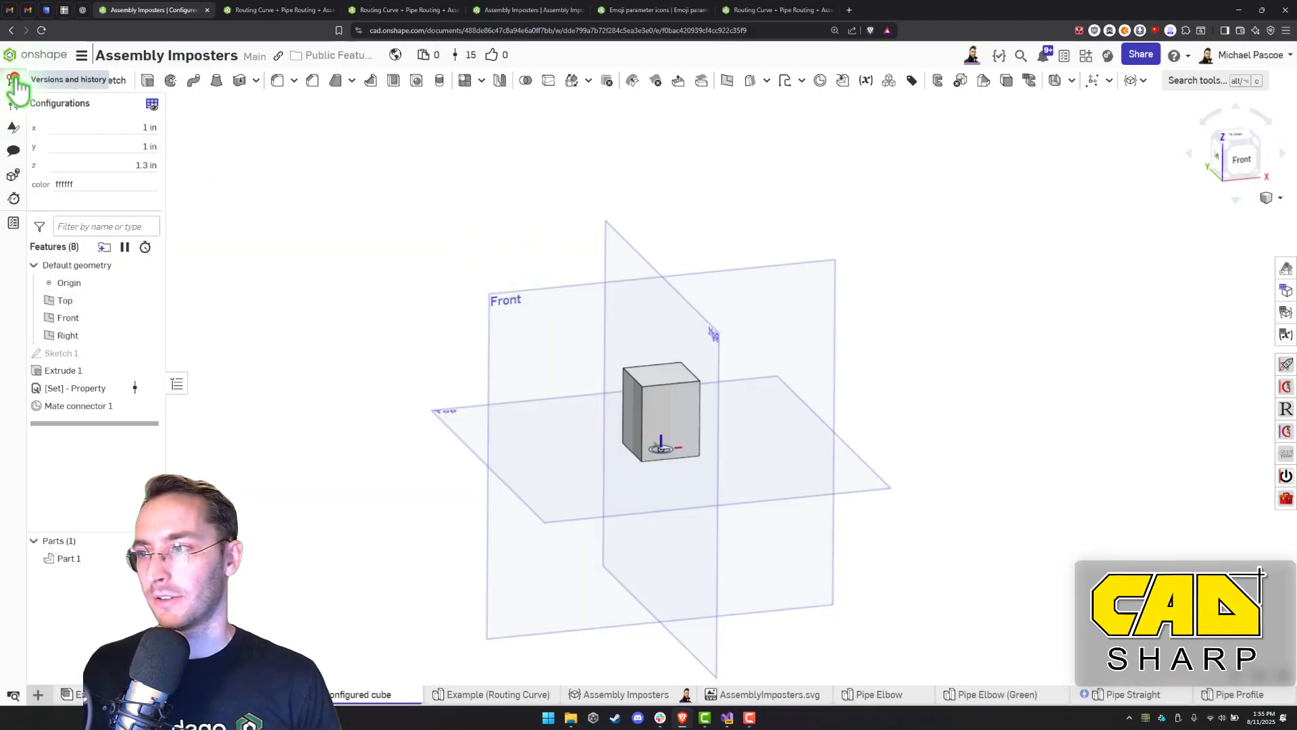
left_click(14, 81)
left_click(242, 216)
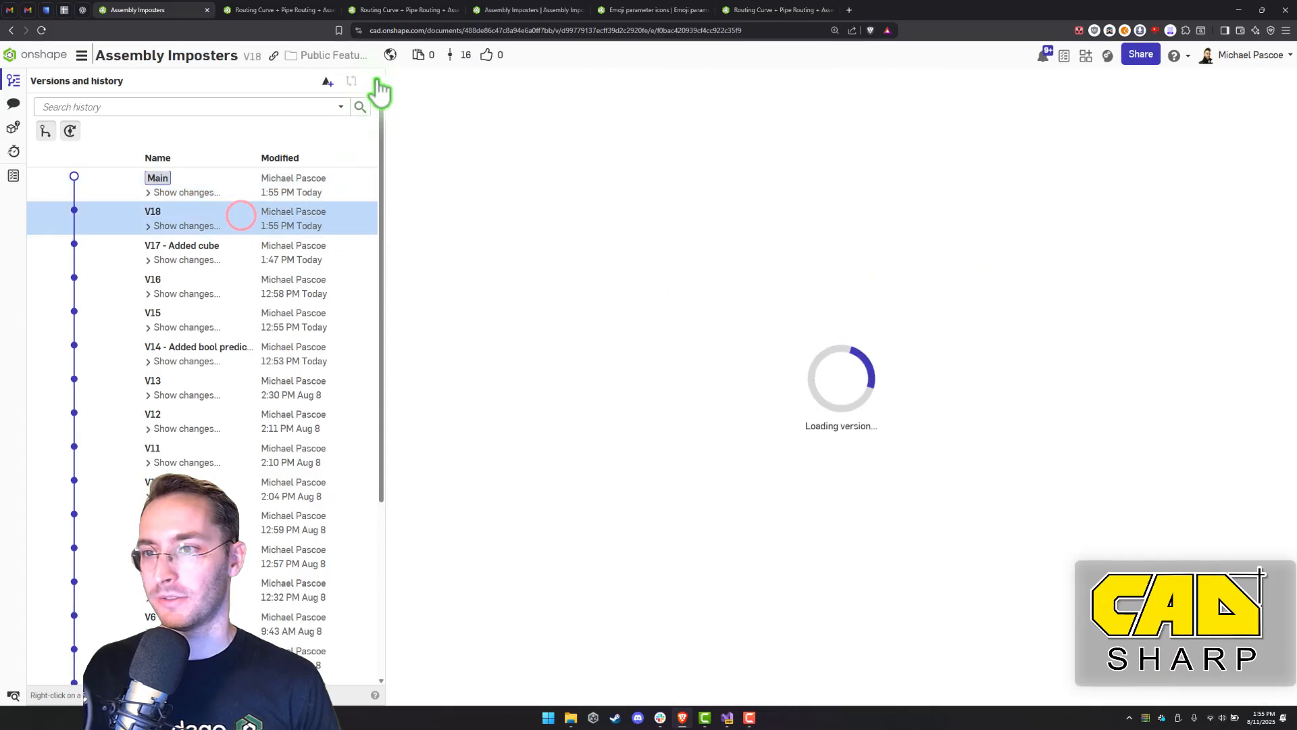
left_click(376, 81)
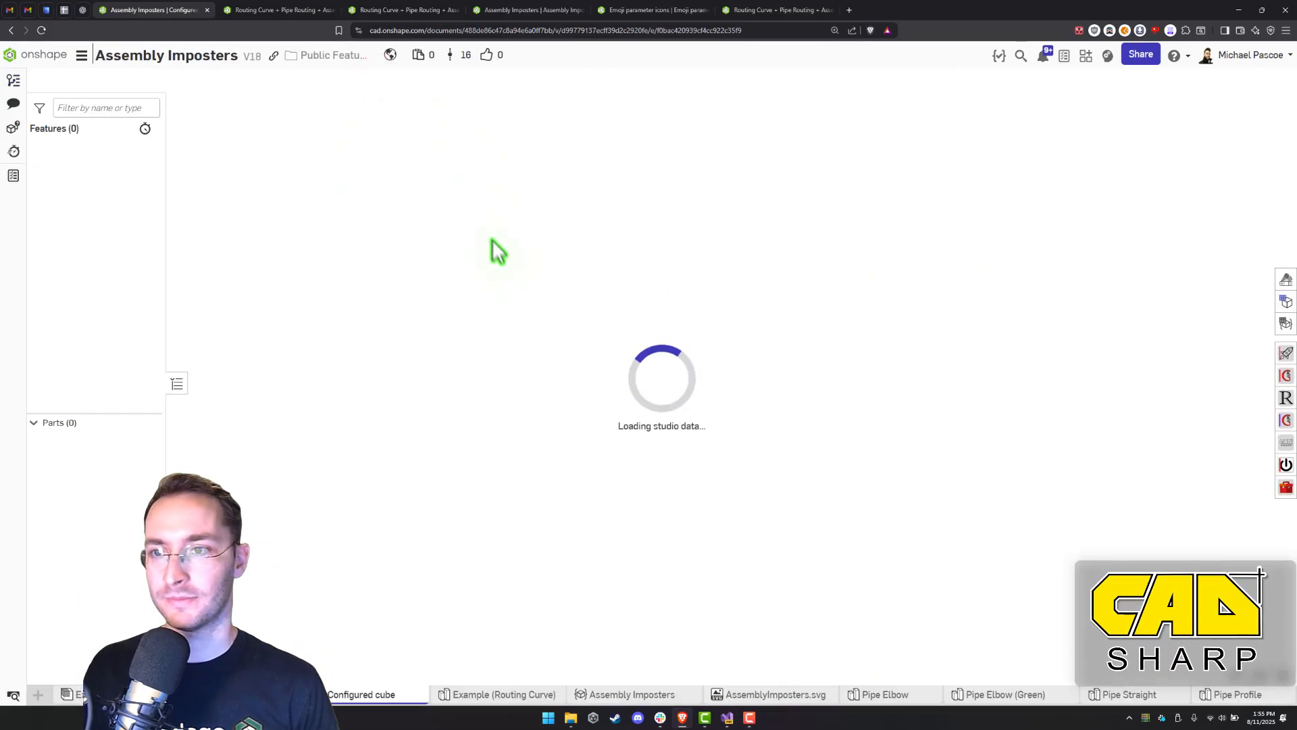
left_click(748, 30)
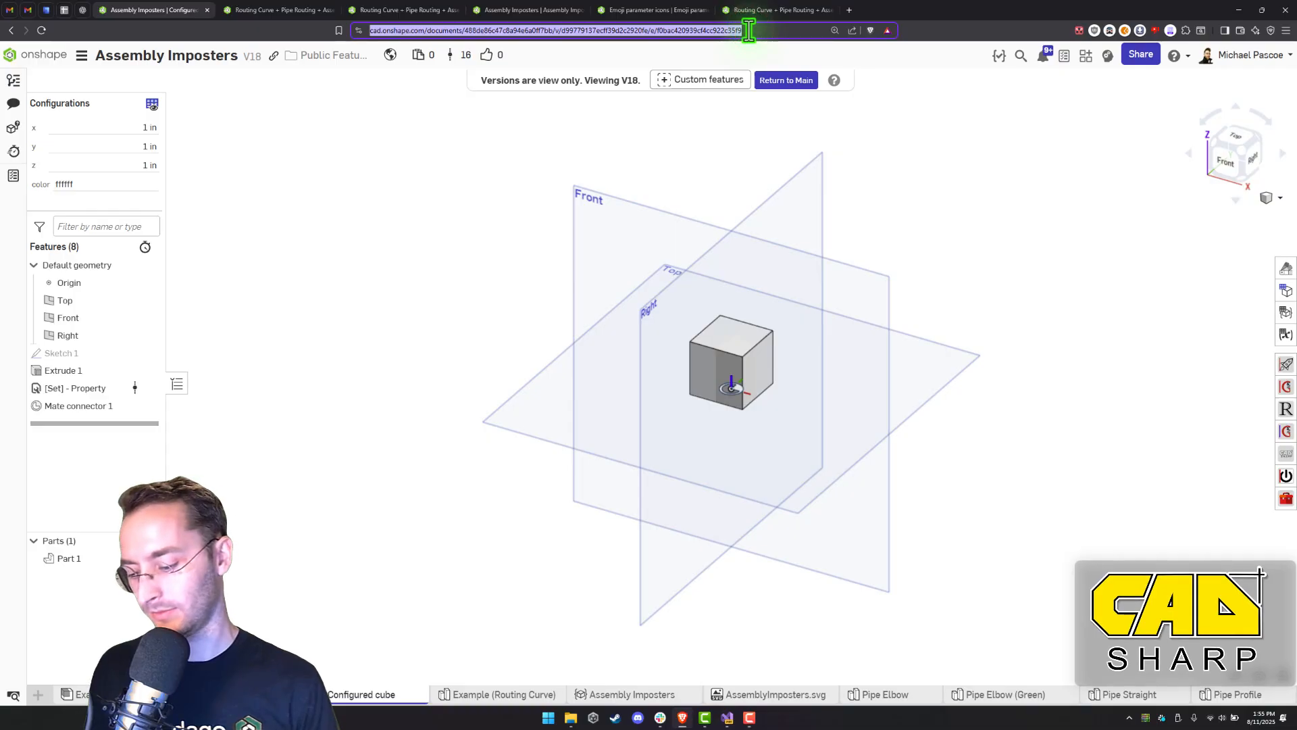
left_click(436, 179)
Return to the main workspace's Example (Manual) Part Studio and reorder Assembly Imposters 1 ahead of Linear pattern 1
left_click(784, 80)
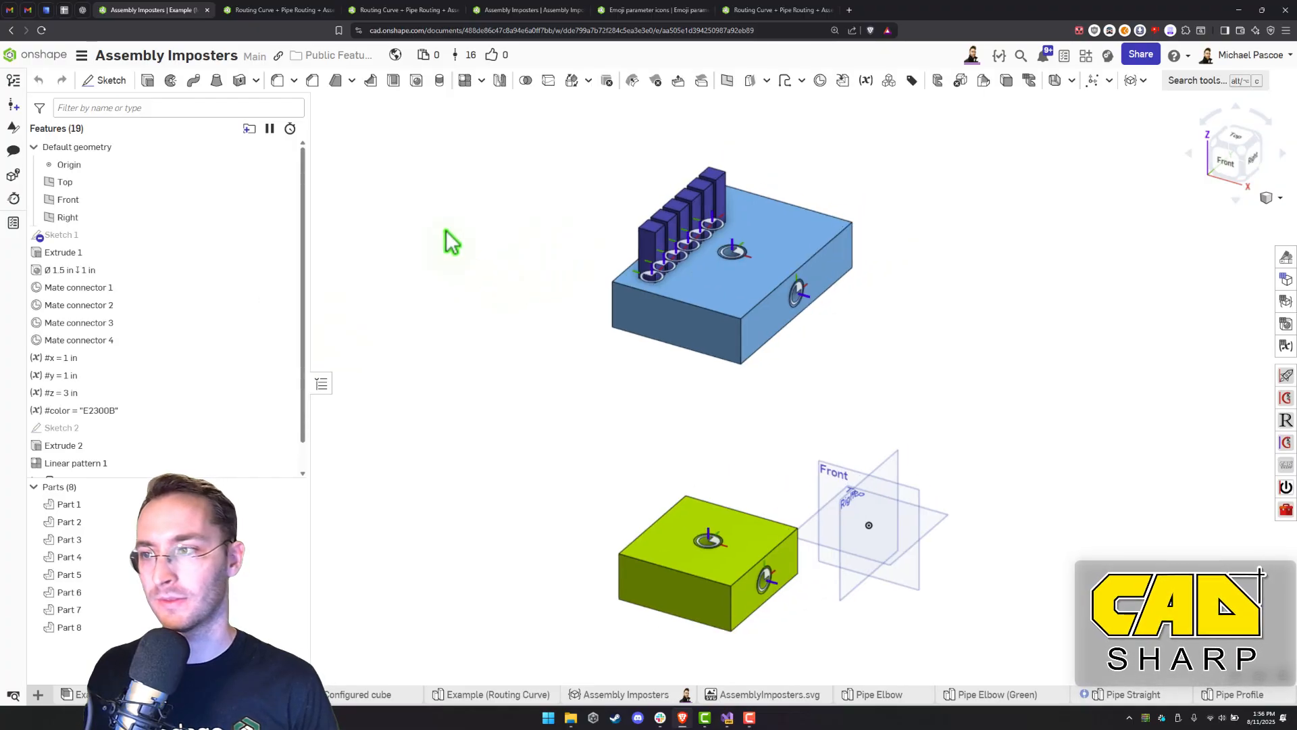
right_click_drag(446, 231, 433, 211)
middle_click_drag(386, 233, 357, 251)
scroll(246, 259, "down", 1)
right_click_drag(453, 263, 432, 304)
left_click(120, 451)
mouse_move(120, 450)
left_mouse_down()
mouse_move(132, 428)
mouse_move(123, 435)
left_mouse_up()
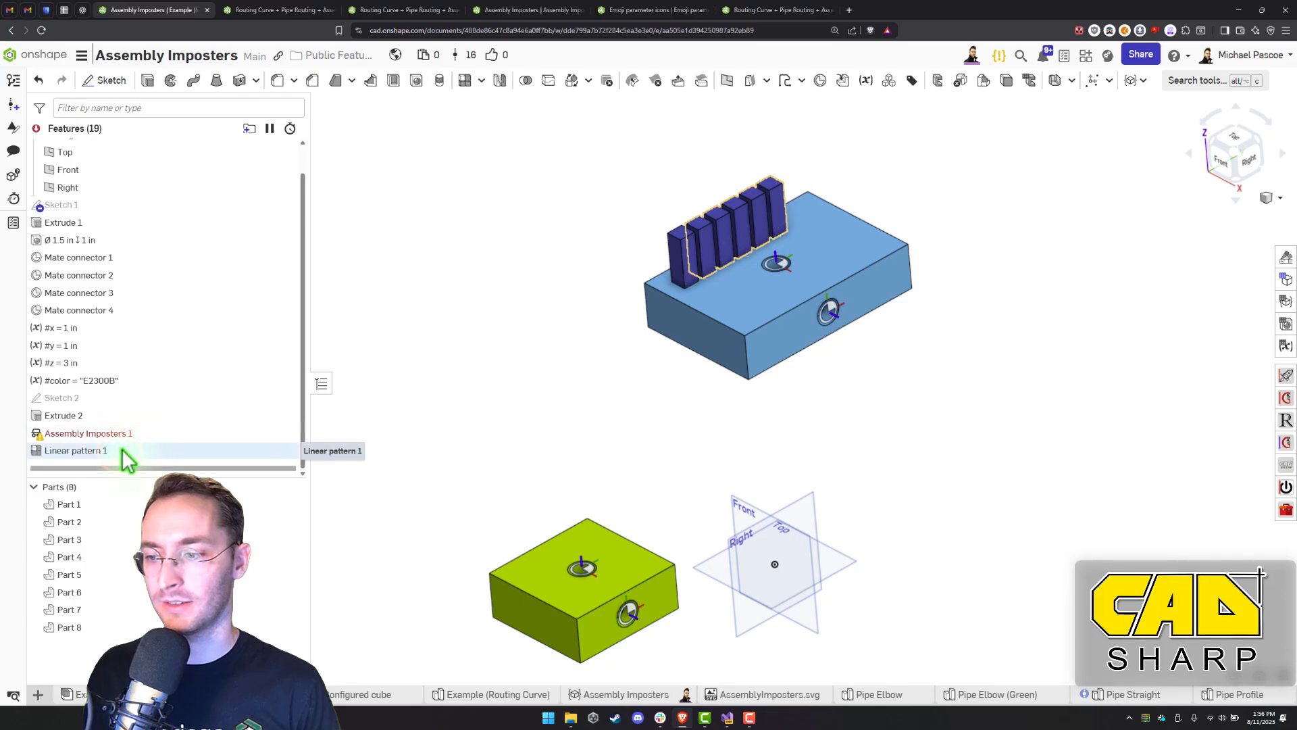
Edit Assembly Imposters 1 and delete its five Part of Linear pattern 1 imposters, leaving only Part 3
double_click(123, 436)
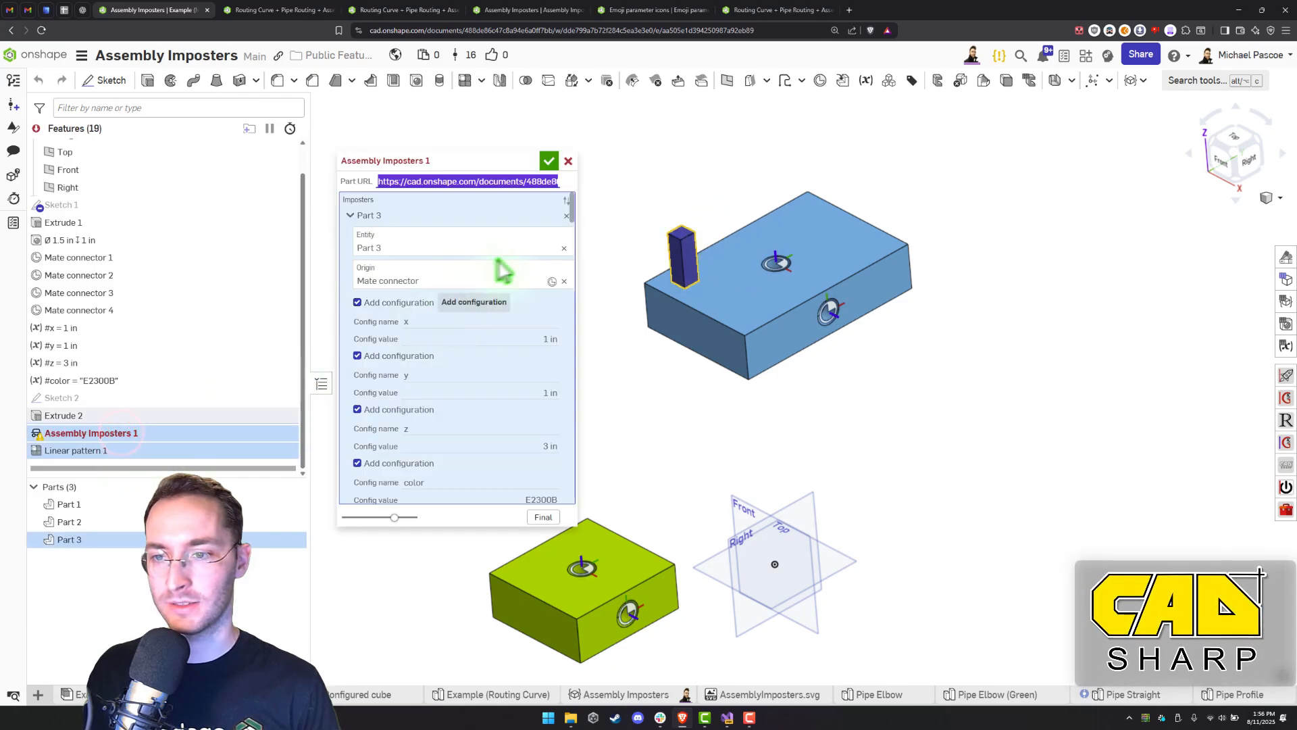
left_click(349, 215)
left_click(349, 235)
left_click(349, 255)
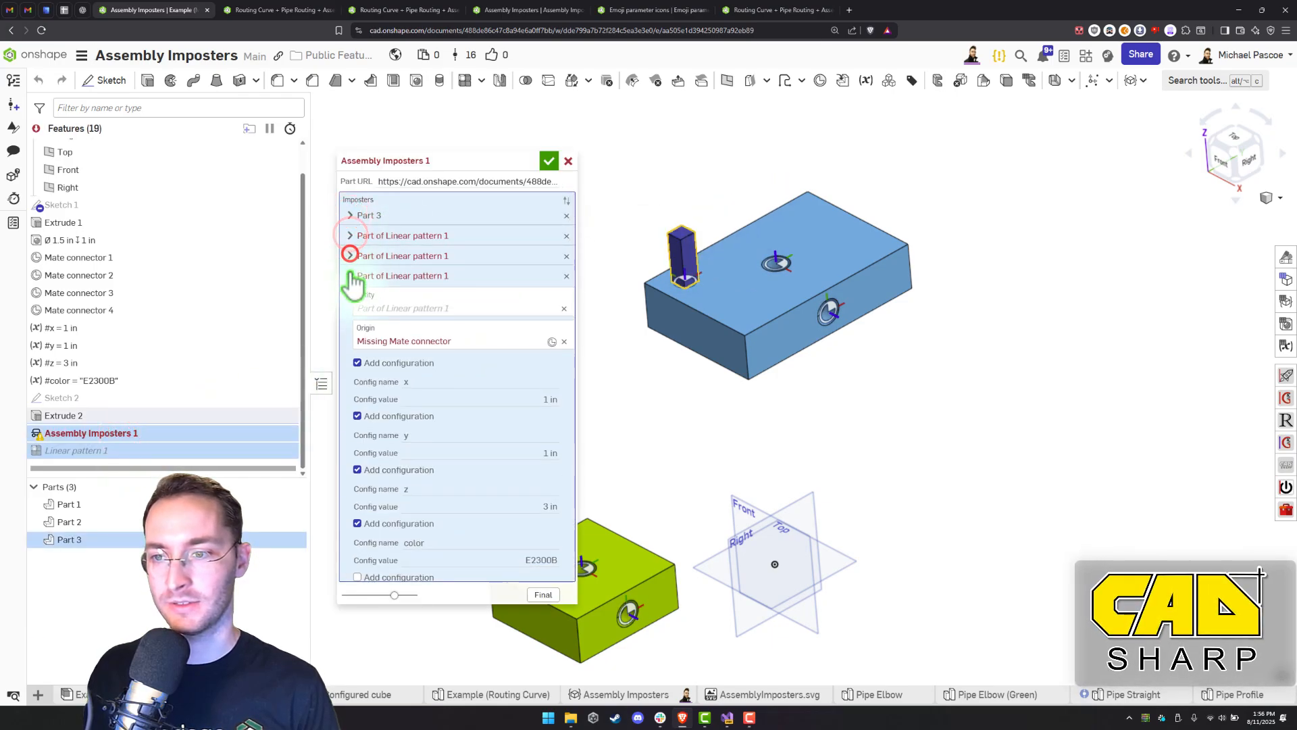
left_click(350, 275)
left_click(349, 296)
left_click(349, 316)
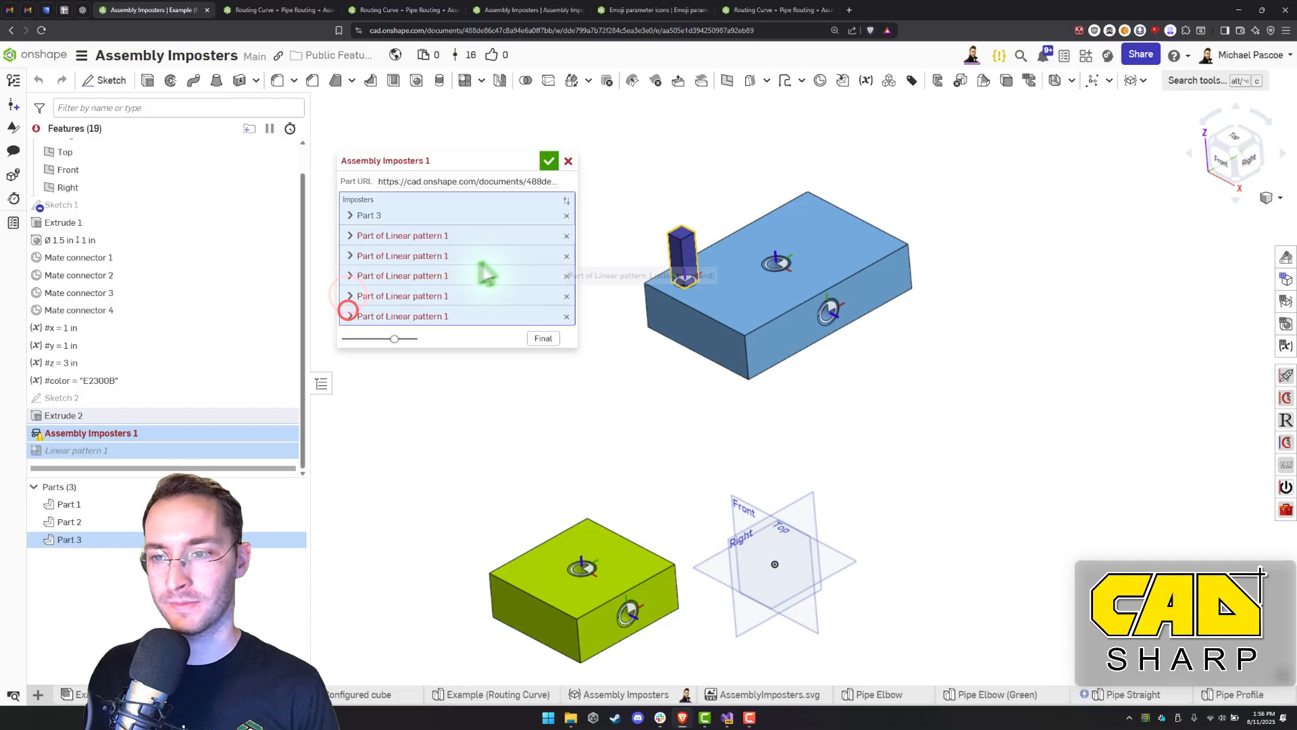
left_click(567, 235)
left_click(566, 235)
left_click(567, 236)
left_click(566, 235)
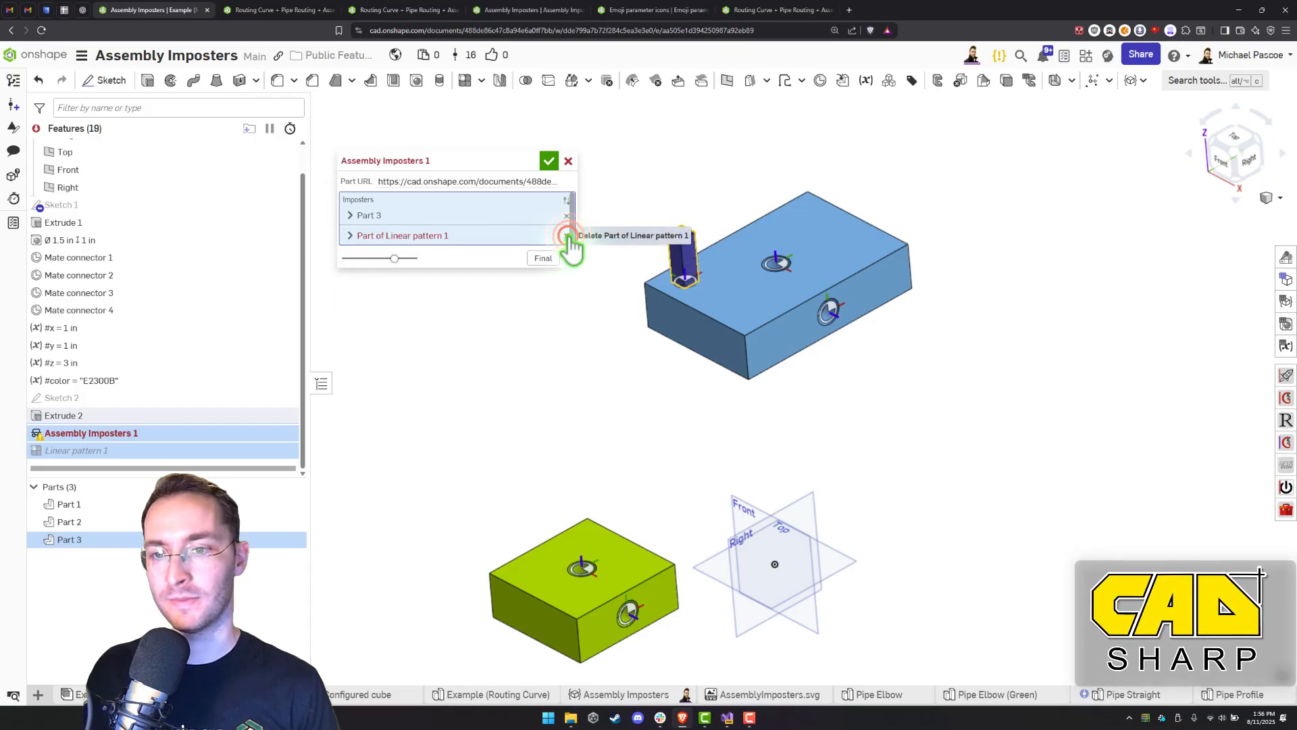
left_click(567, 235)
left_click(548, 162)
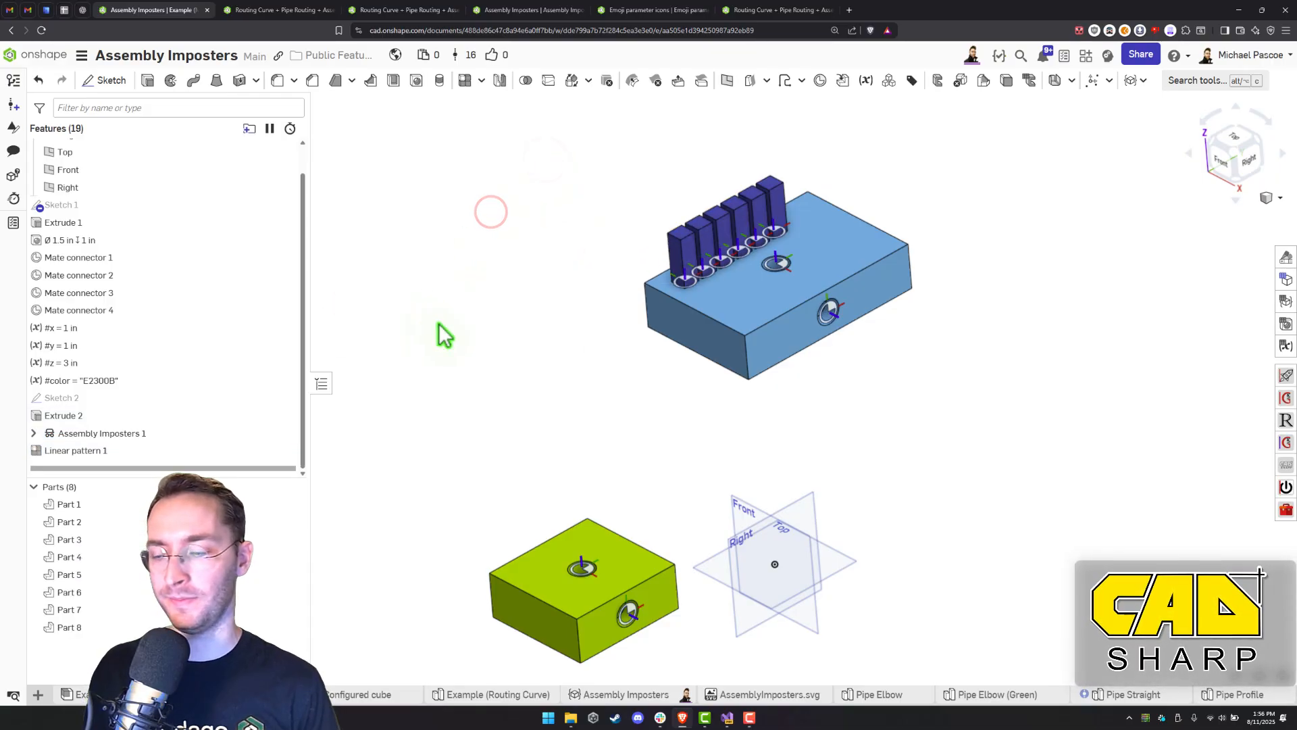
Replace the Part URL in Assembly Imposters 1 with the copied V18 Configured cube URL
right_click_drag(531, 305, 513, 294)
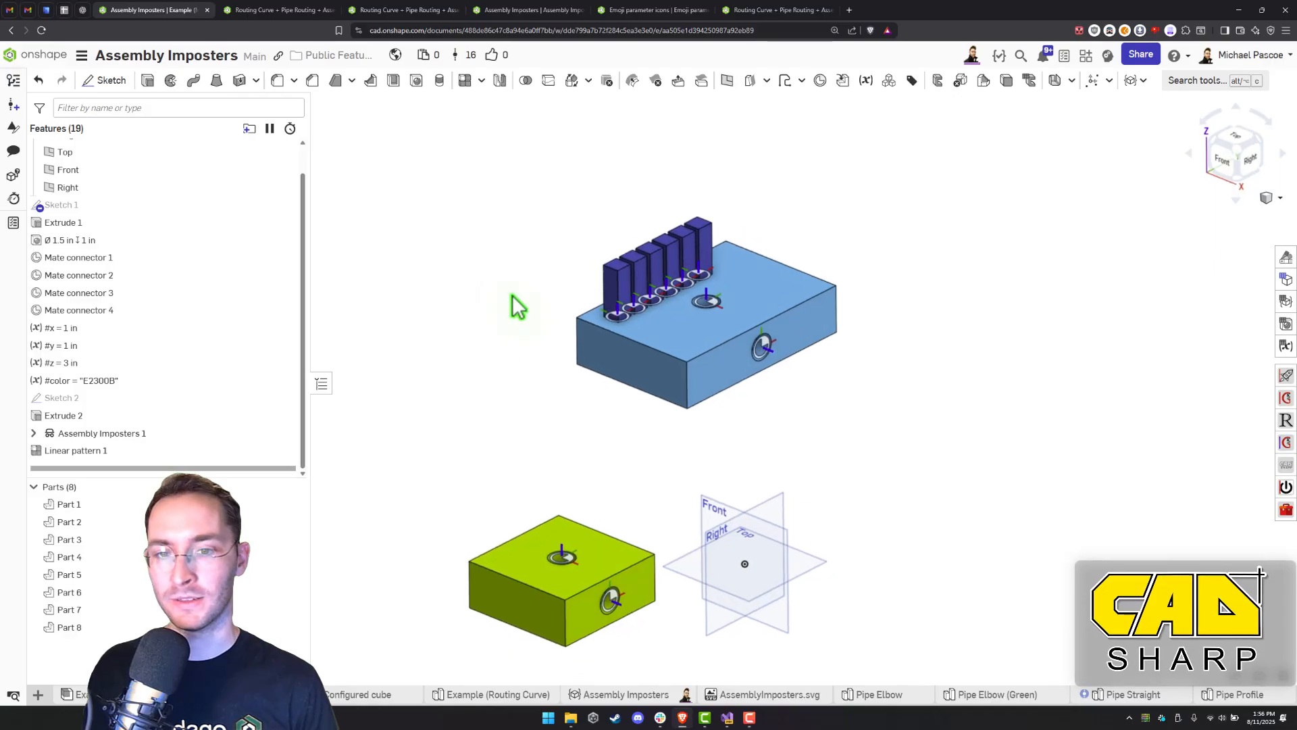
double_click(144, 435)
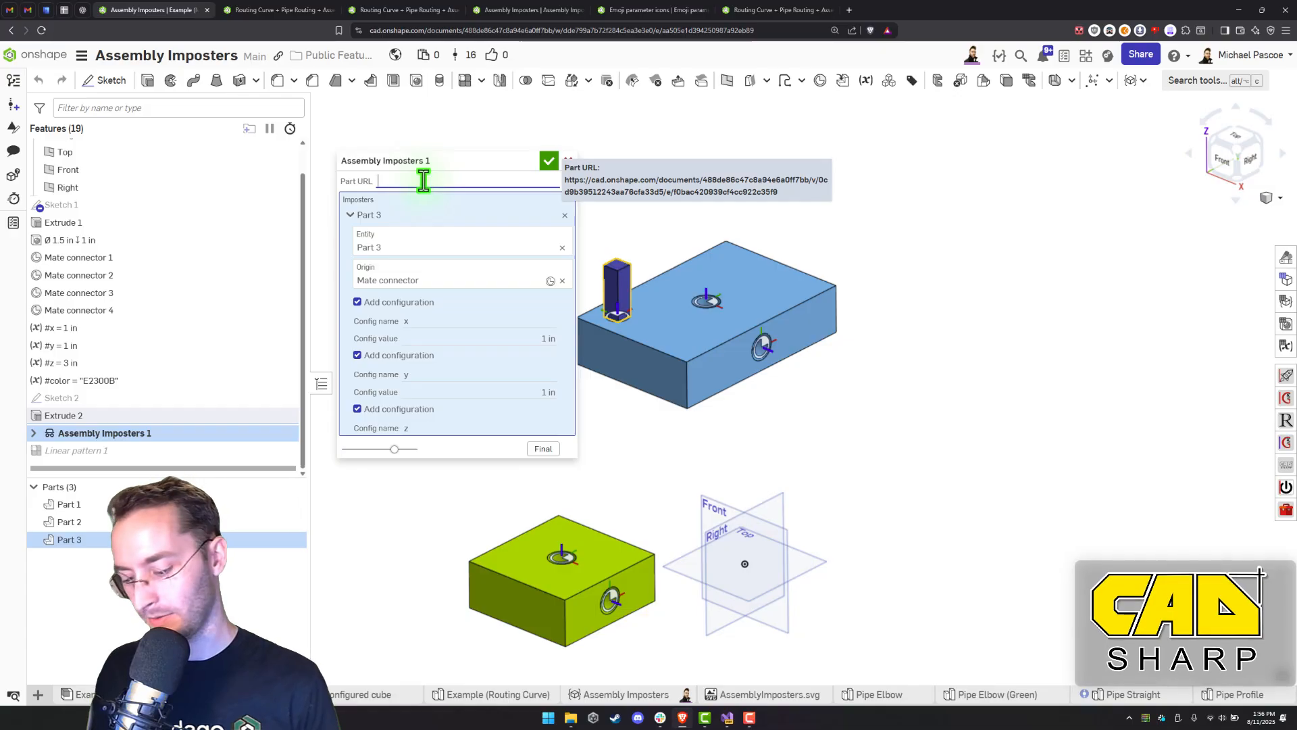
left_click(549, 160)
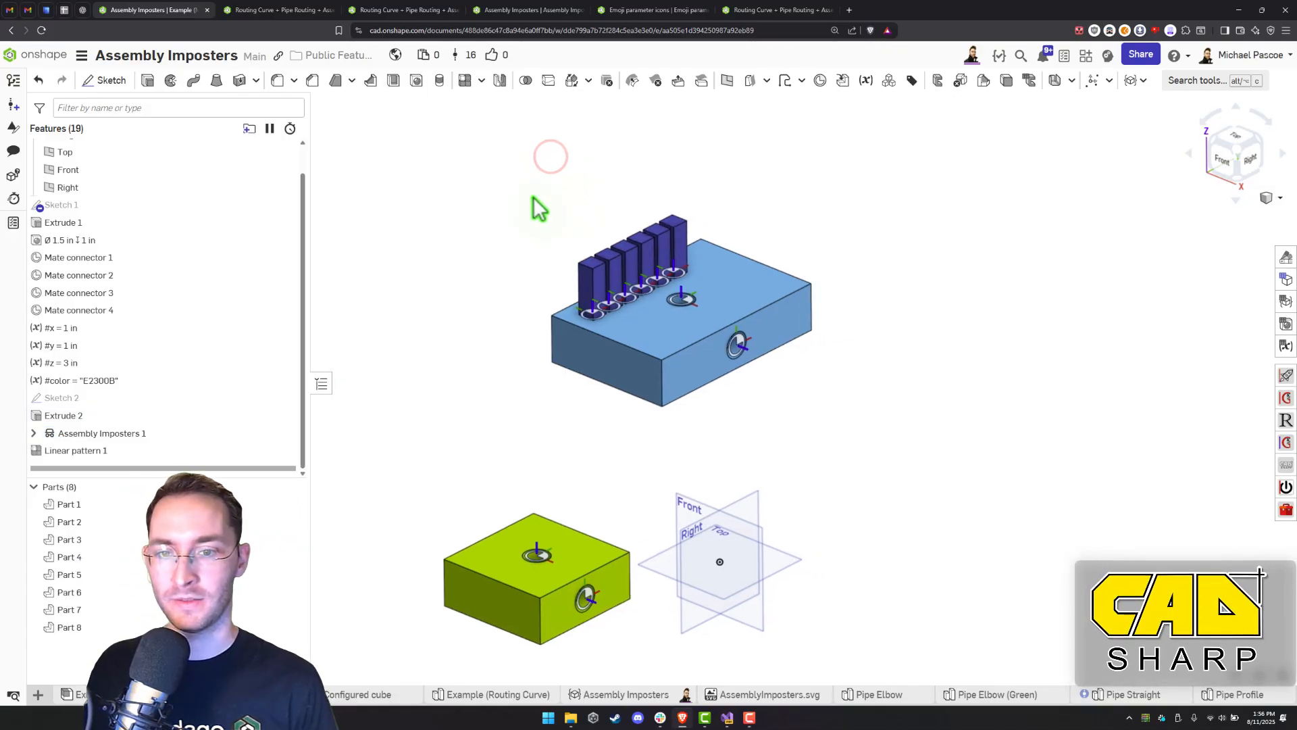
In the Example (App) assembly, run the CADSharp Toolbox's Assembly Imposters app to insert the reference parts and dismiss its completion message
left_click(109, 693)
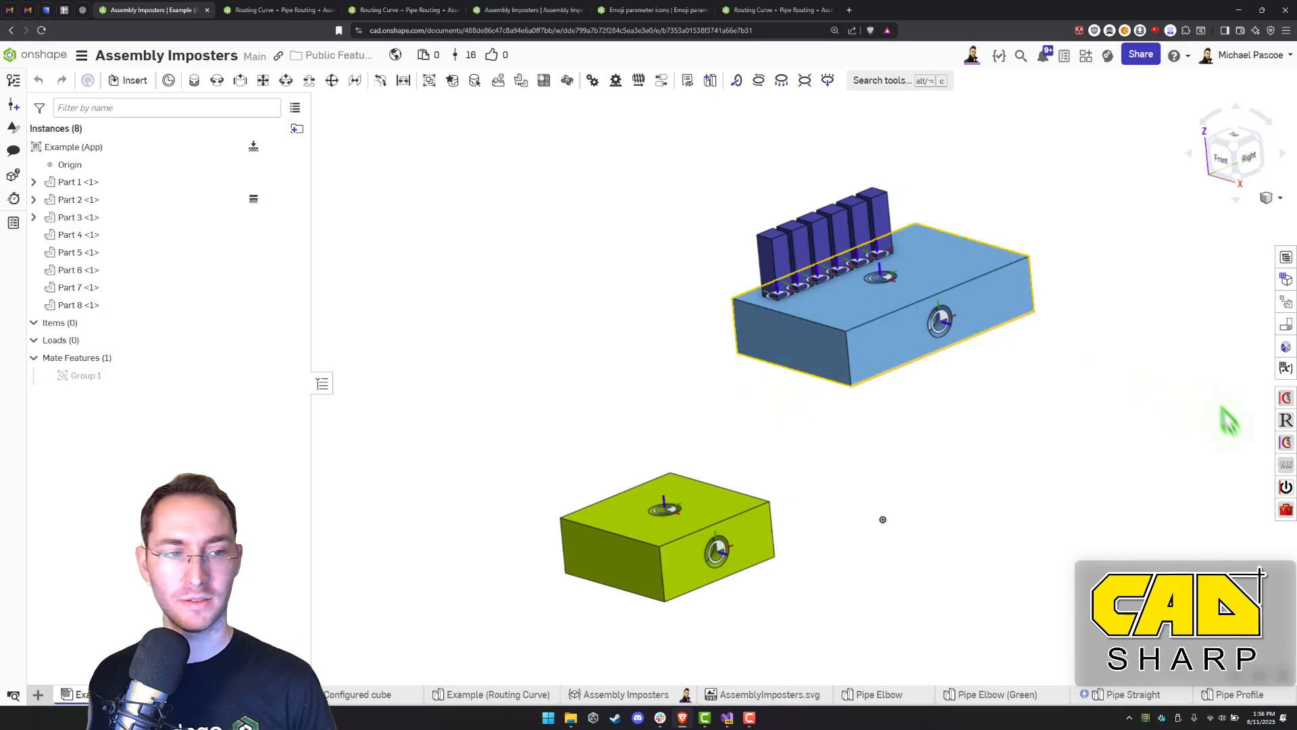
left_click(1286, 508)
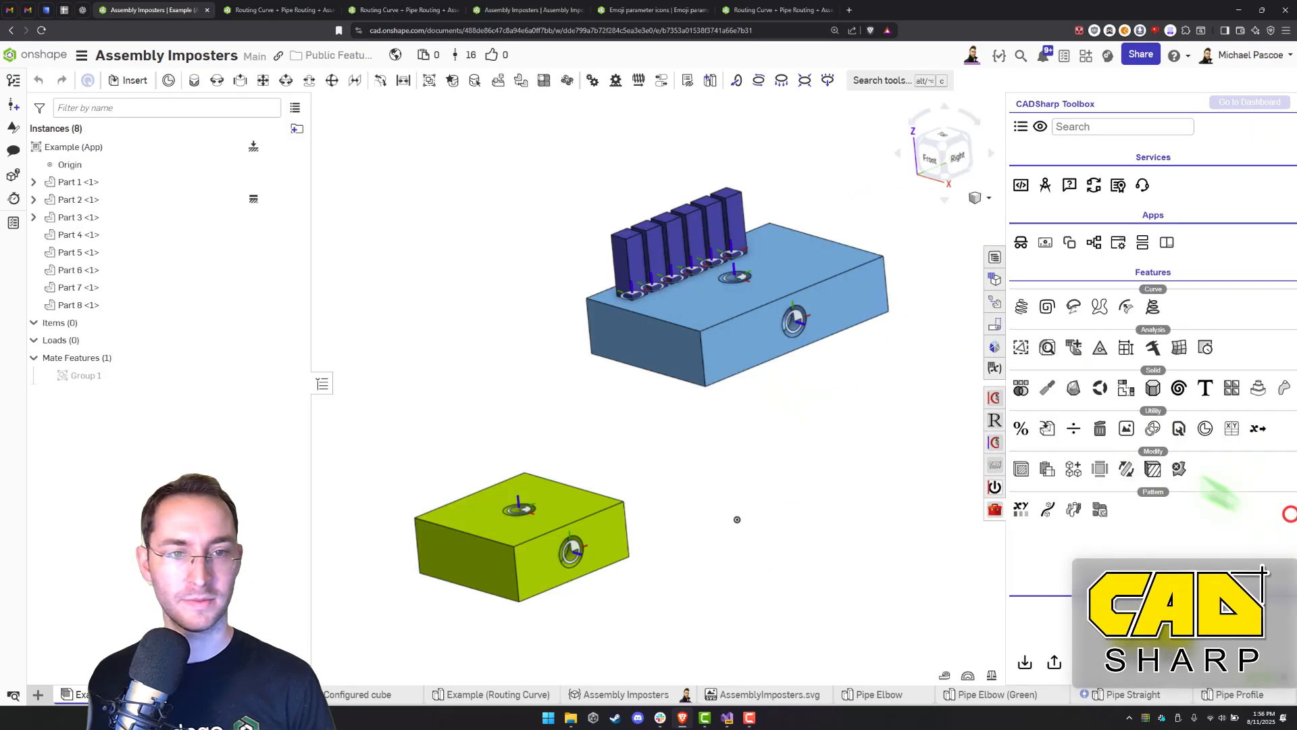
left_click(1020, 243)
left_click(1114, 156)
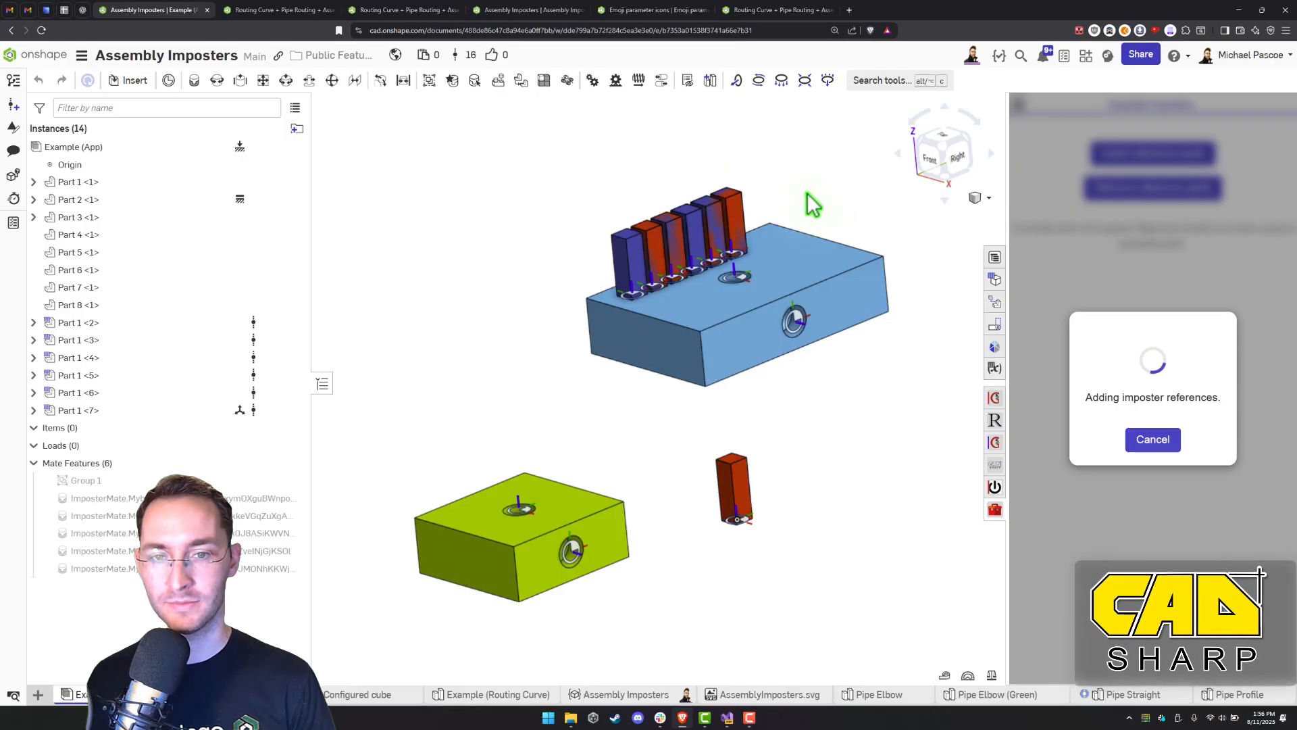
middle_click_drag(721, 265, 677, 313)
scroll(620, 315, "up", 3)
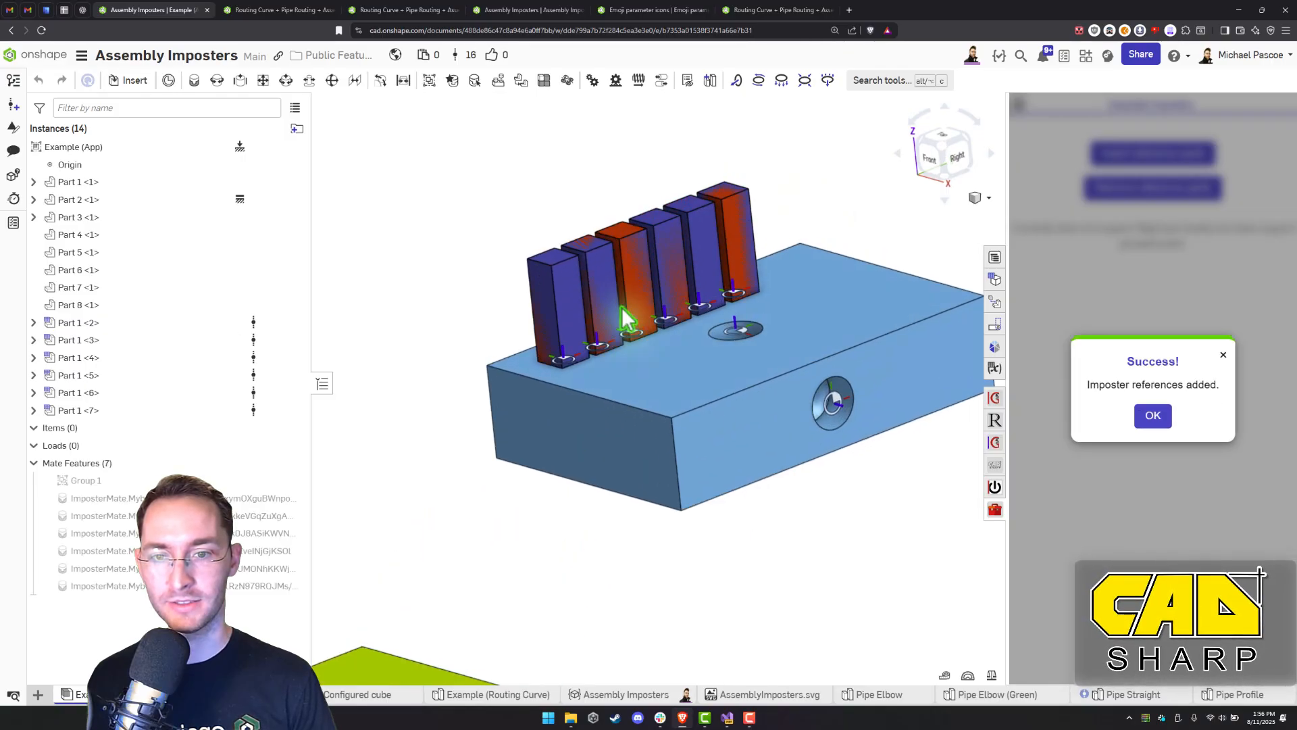
mouse_move(623, 315)
right_mouse_down()
mouse_move(592, 312)
mouse_move(625, 327)
right_mouse_up()
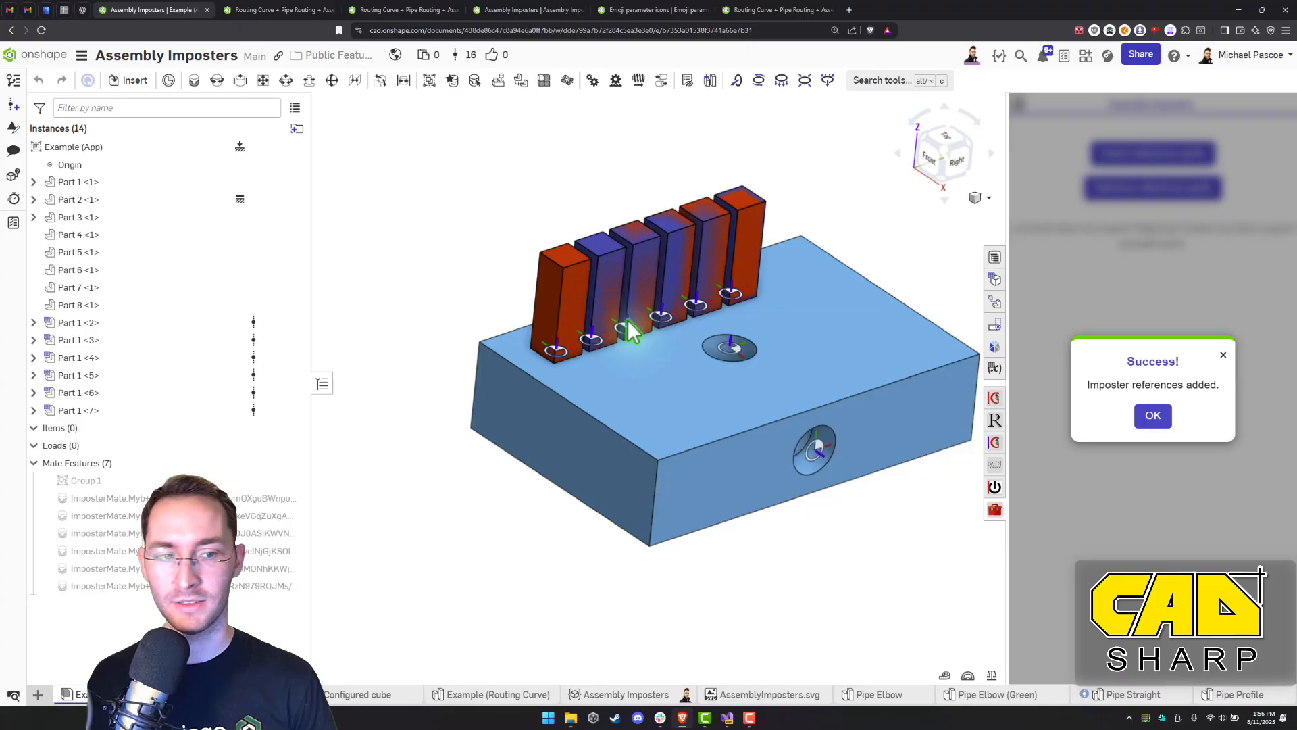
left_click(1150, 416)
right_click_drag(797, 368, 748, 353)
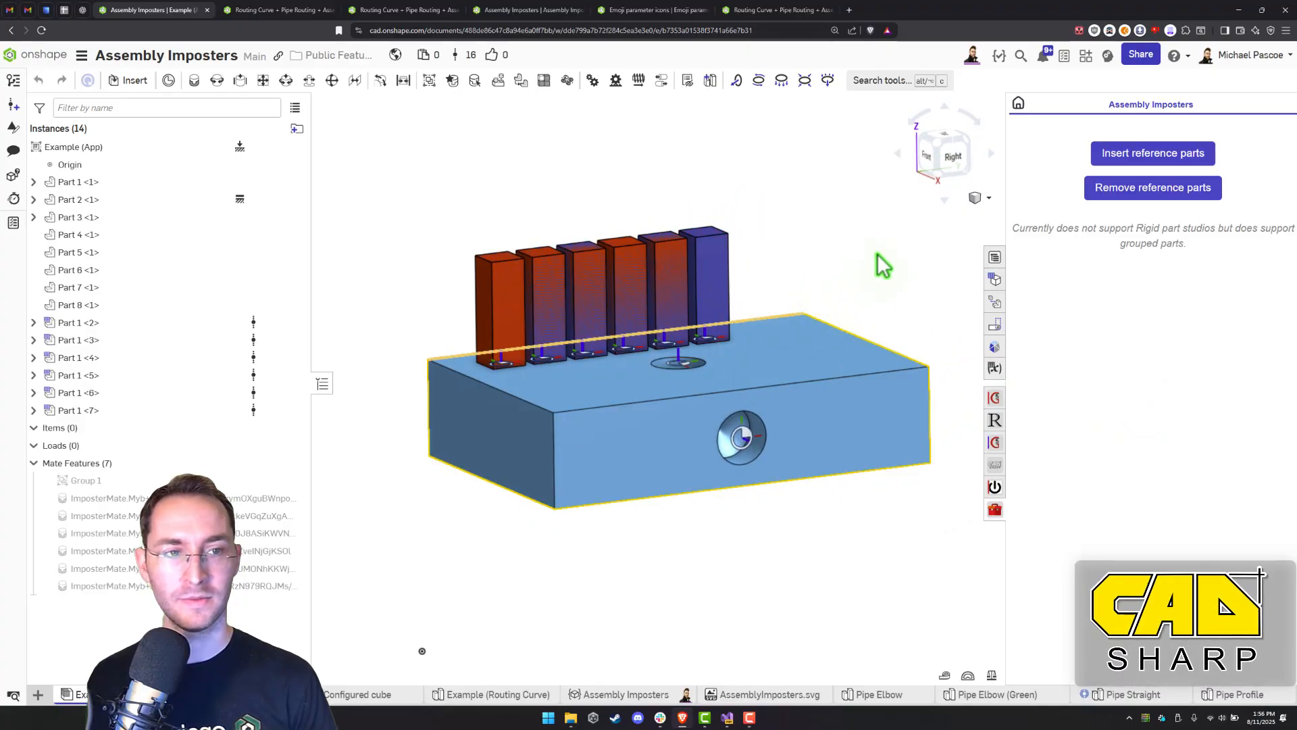
Show the assembly's flattened bill of materials and widen it enough to include the Quantity column
left_click(994, 256)
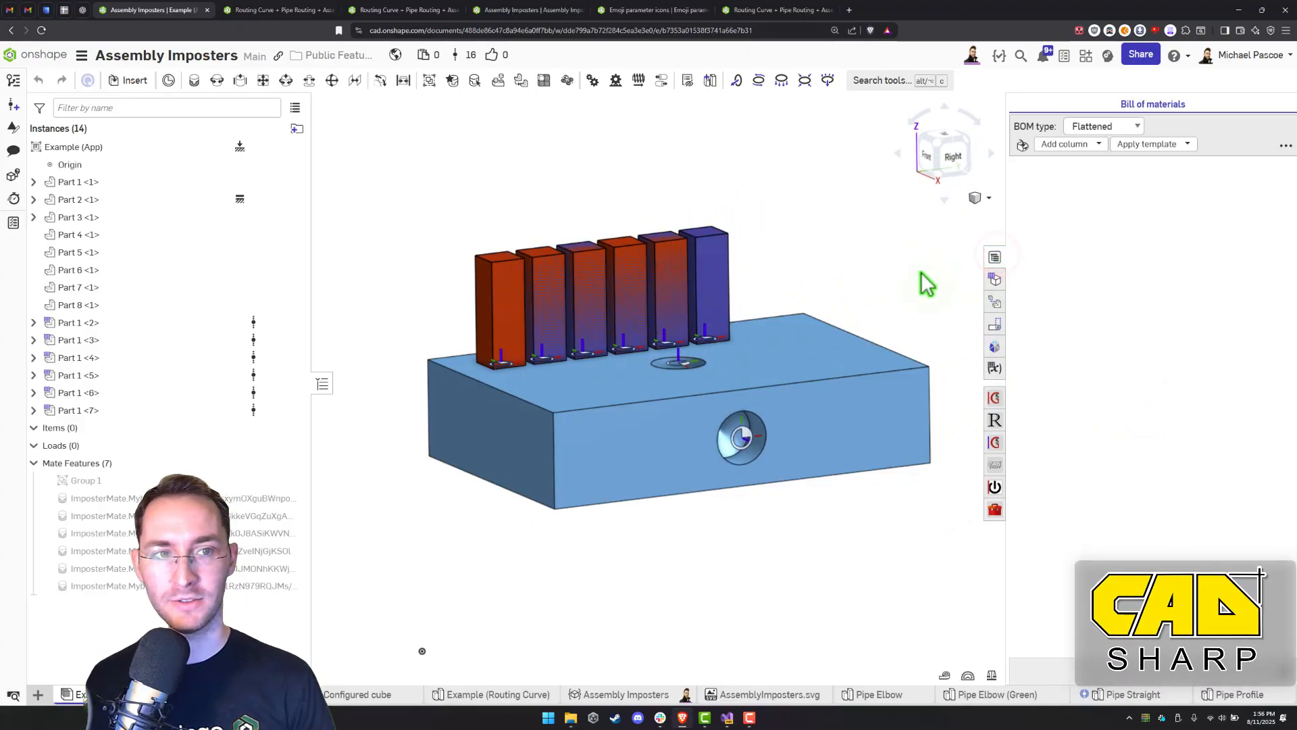
scroll(494, 283, "down", 3)
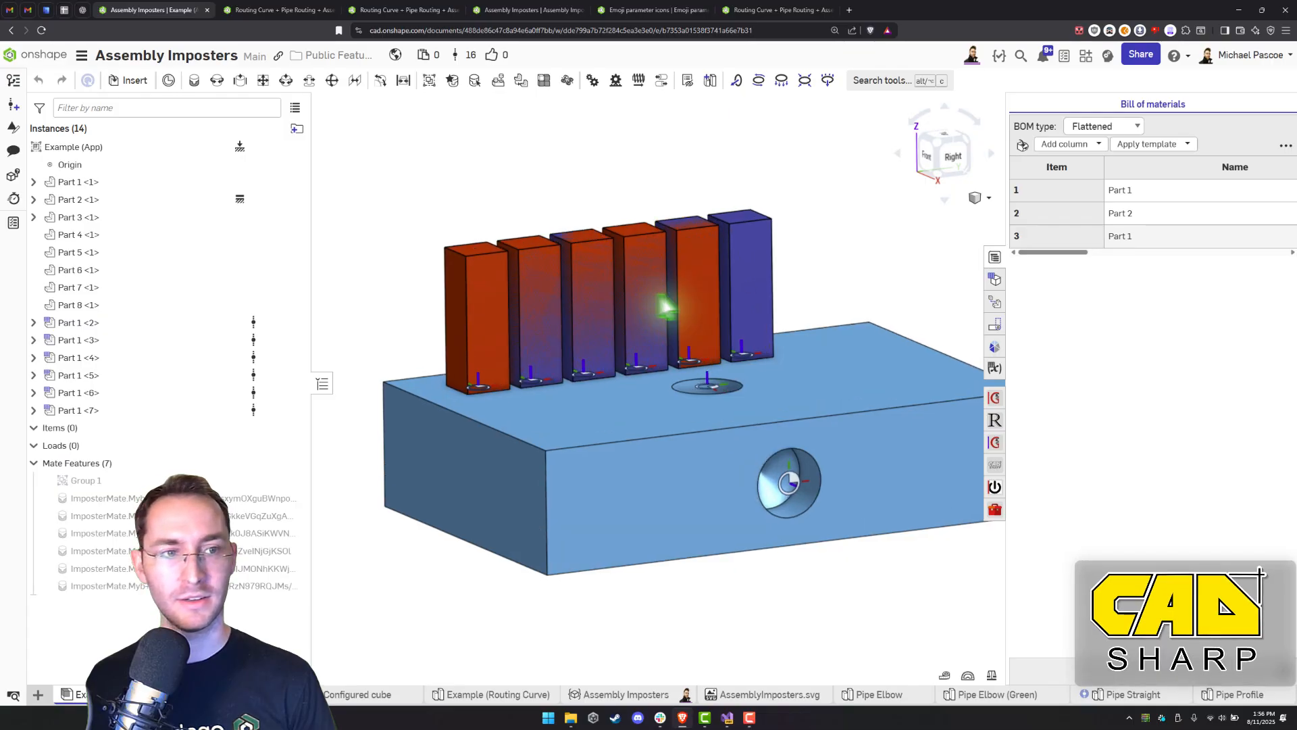
mouse_move(715, 283)
right_mouse_down()
mouse_move(695, 290)
mouse_move(709, 284)
right_mouse_up()
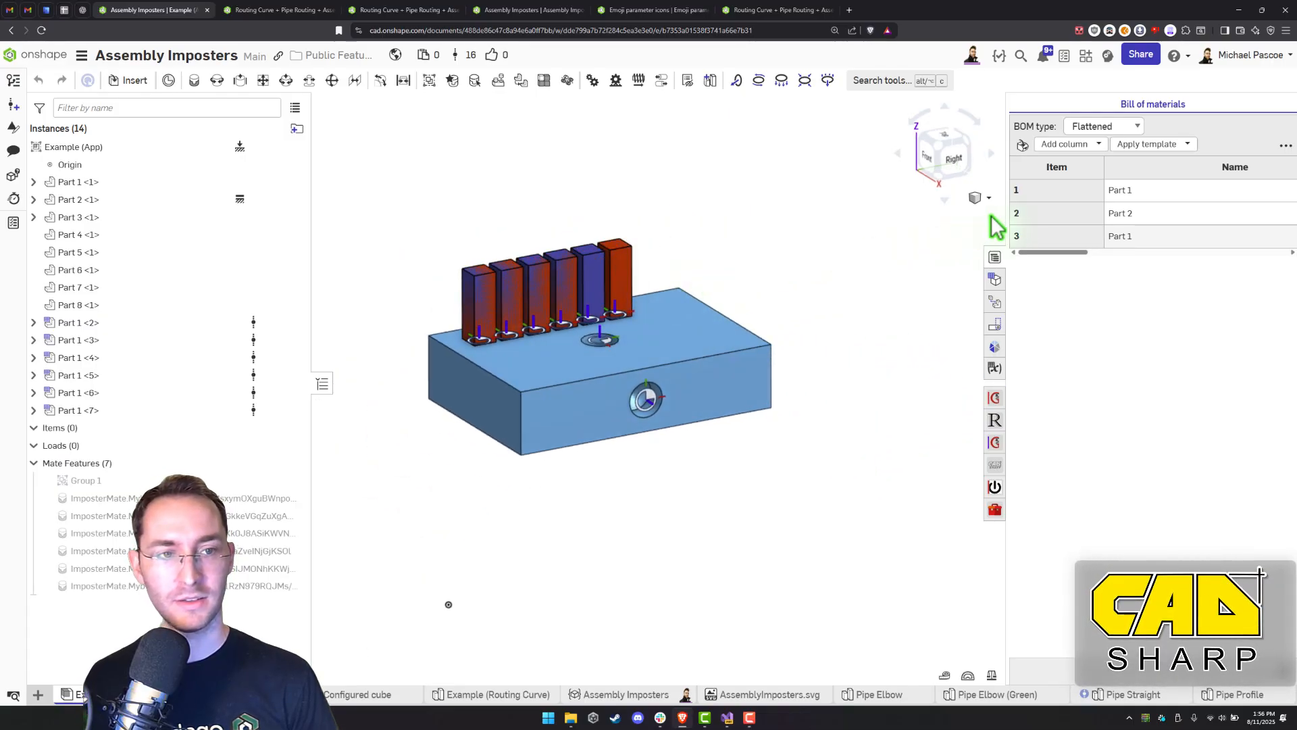
left_click_drag(1005, 214, 892, 215)
scroll(739, 313, "down", 3)
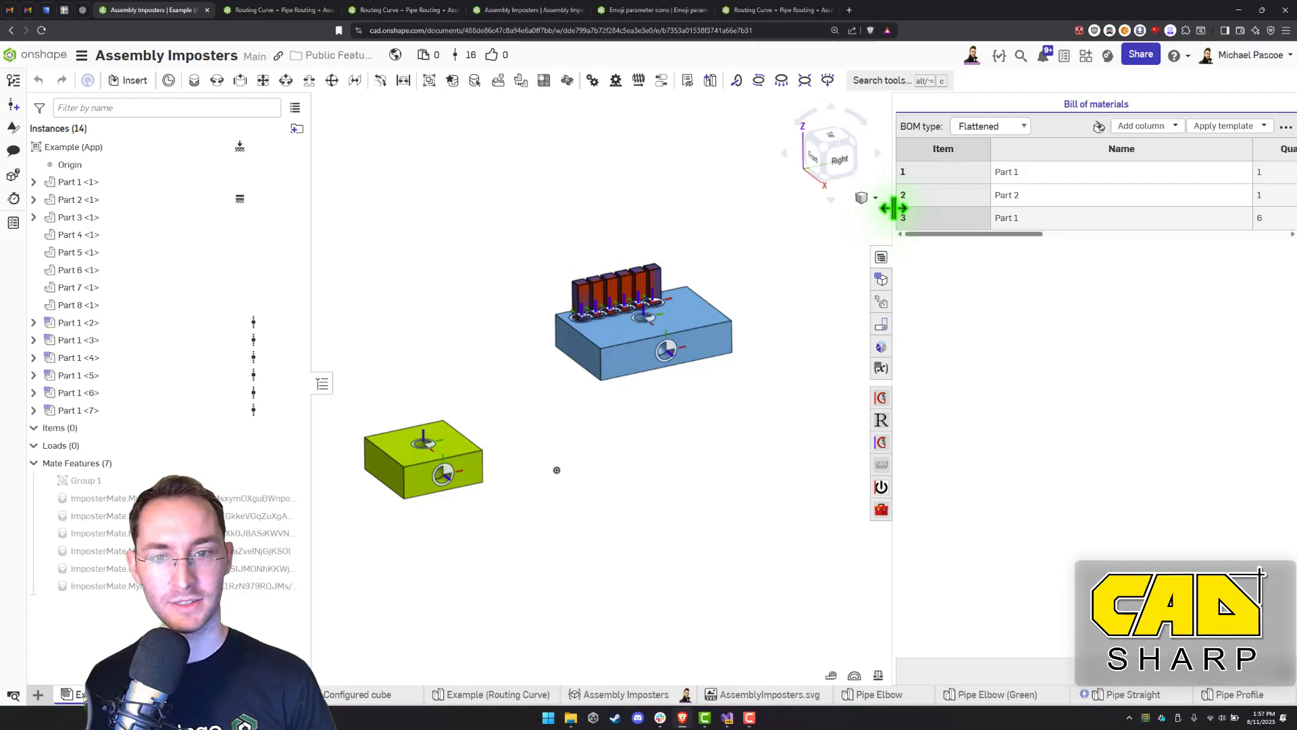
left_click_drag(893, 208, 840, 209)
scroll(513, 405, "up", 5)
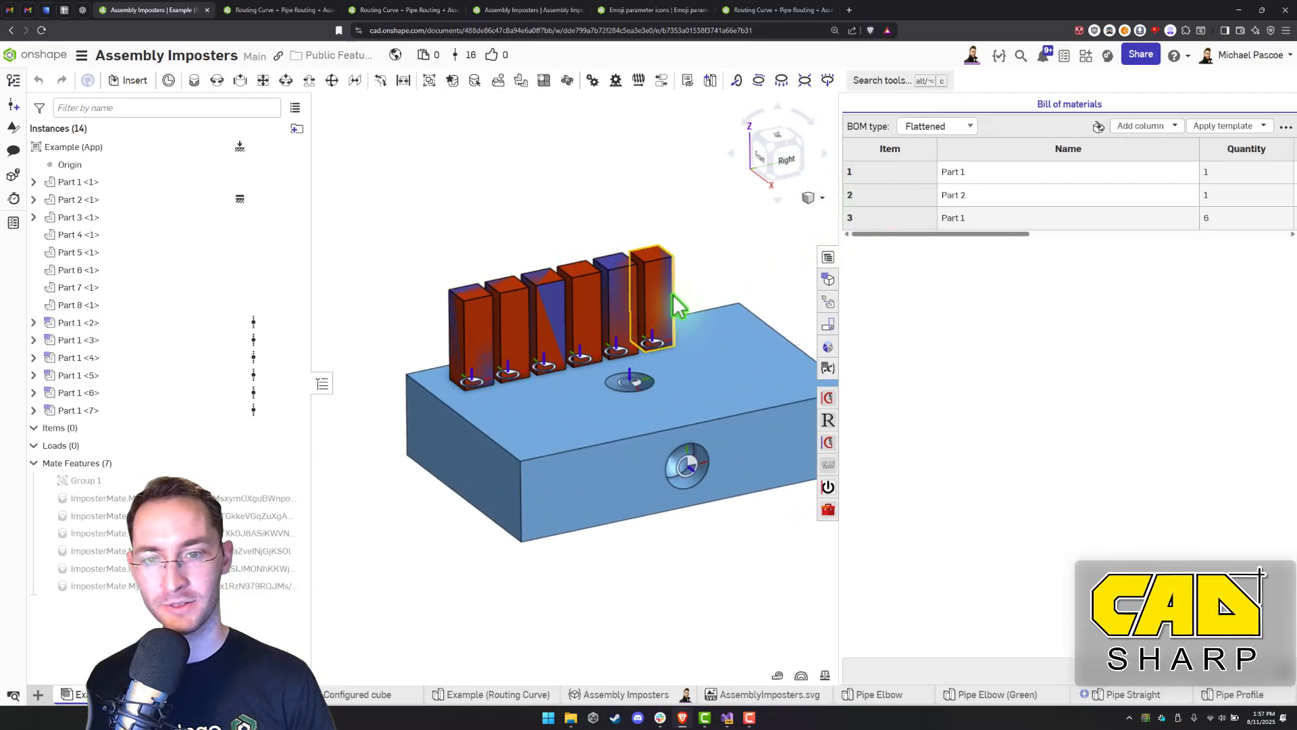
Narrow the Name column in the bill of materials and examine the quantities against the row of reference cubes
scroll(484, 316, "up", 4)
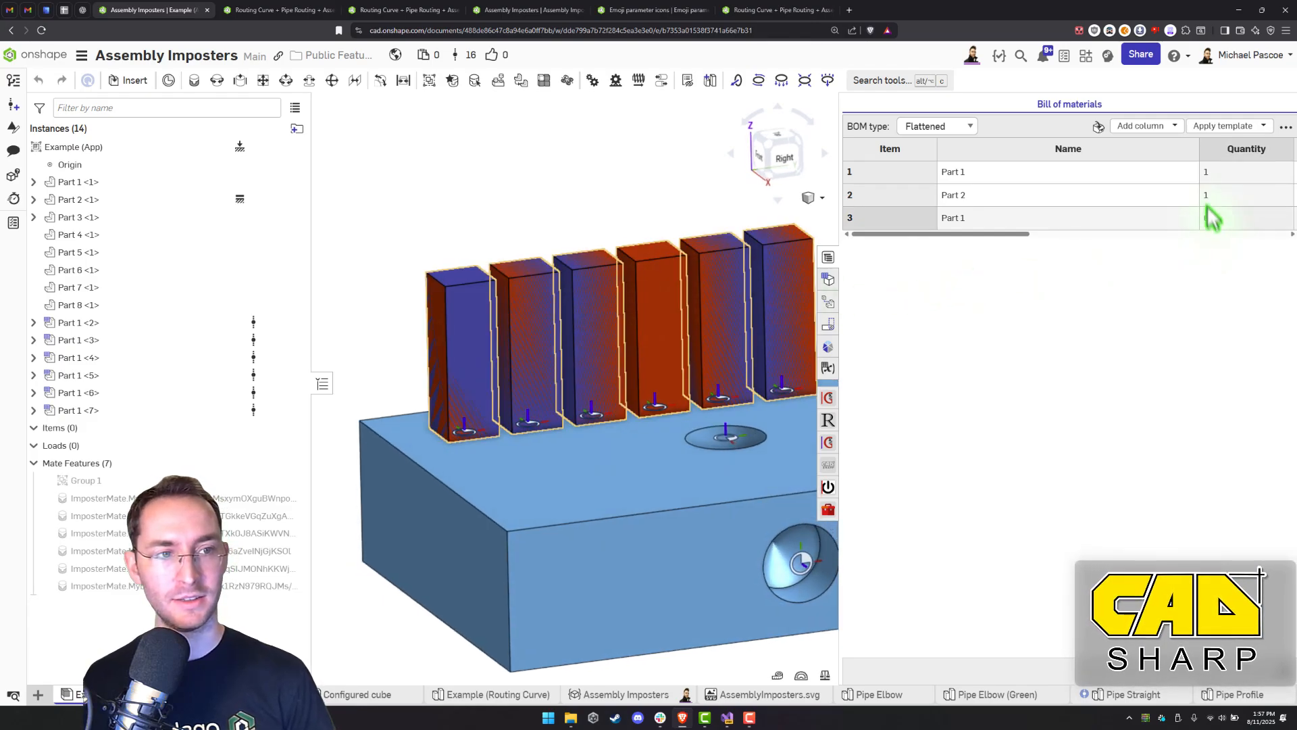
left_click_drag(1200, 149, 1017, 174)
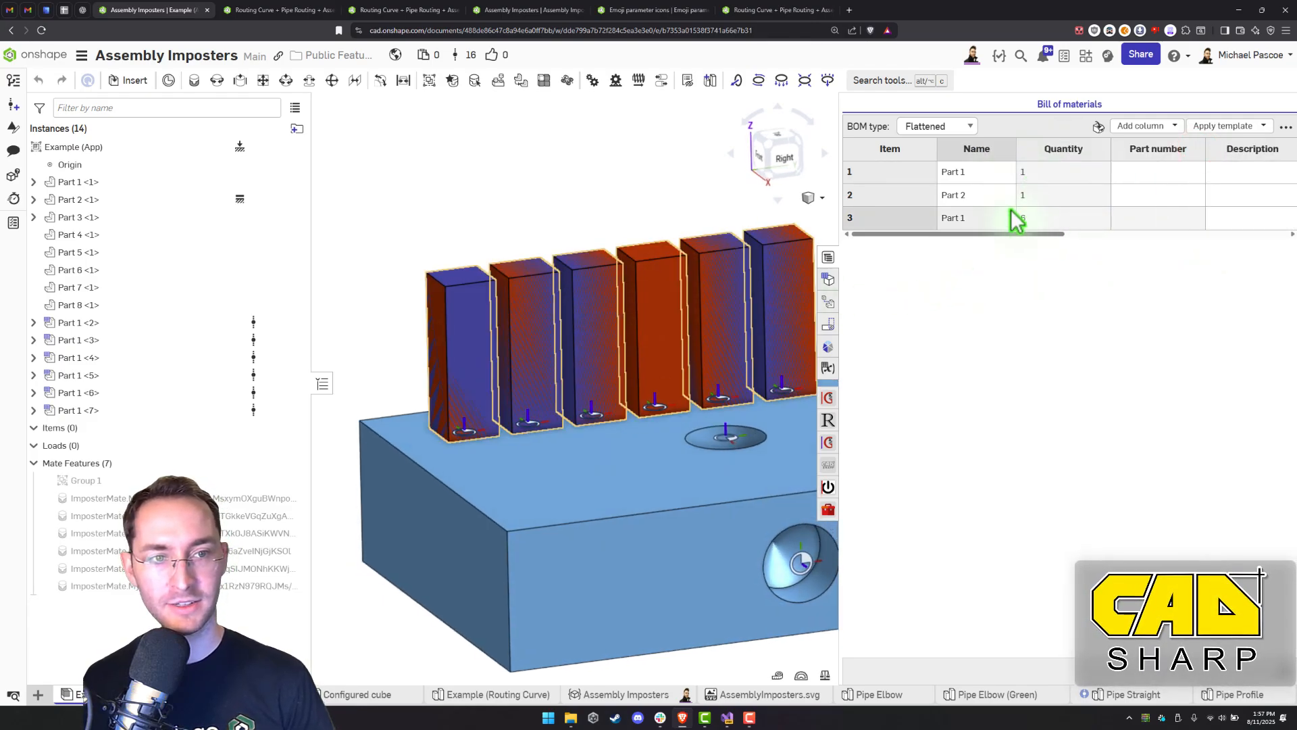
left_click(539, 207)
scroll(530, 249, "down", 1)
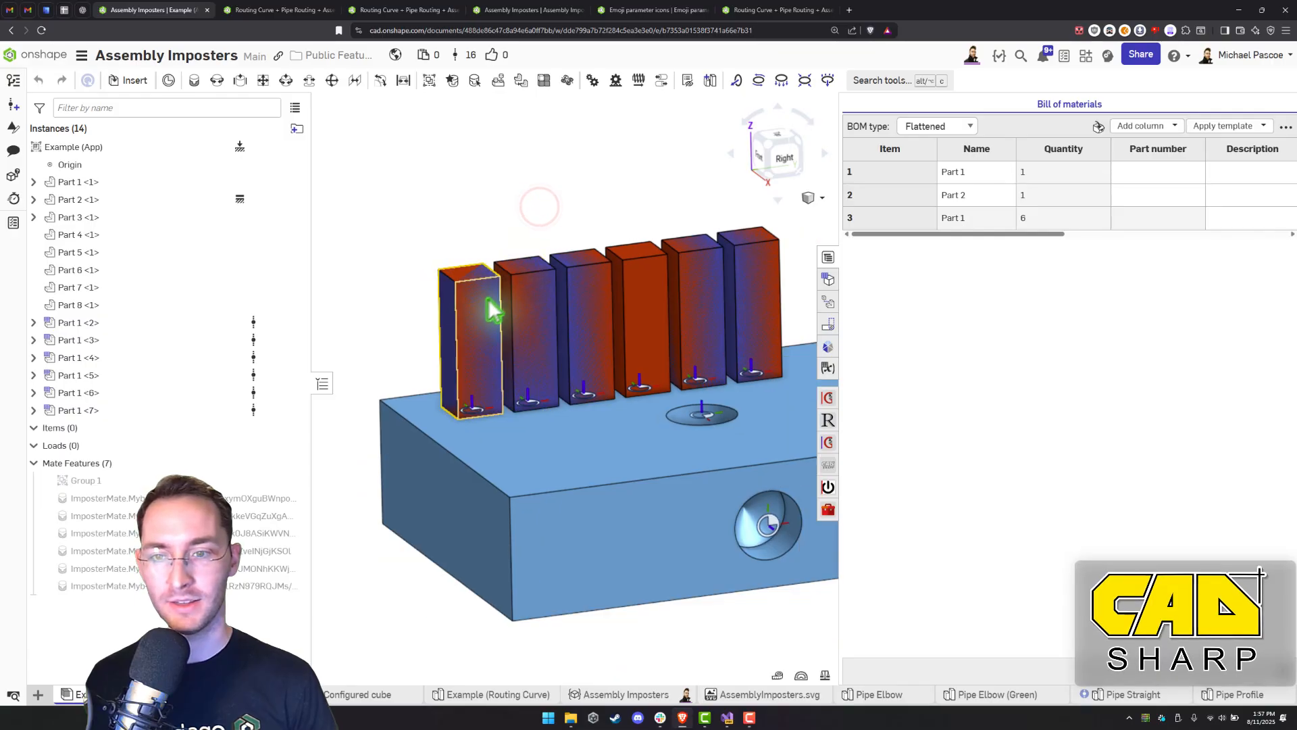
scroll(481, 304, "up", 2)
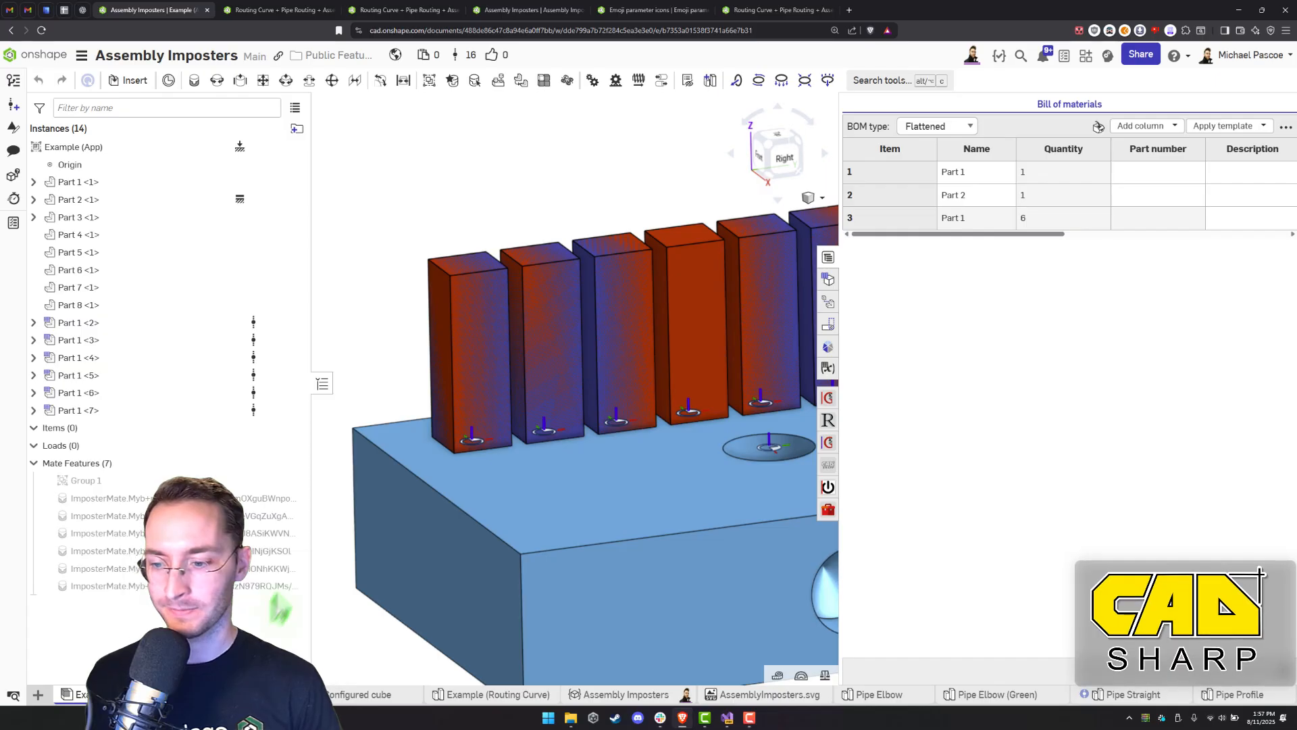
right_click_drag(419, 347, 593, 334)
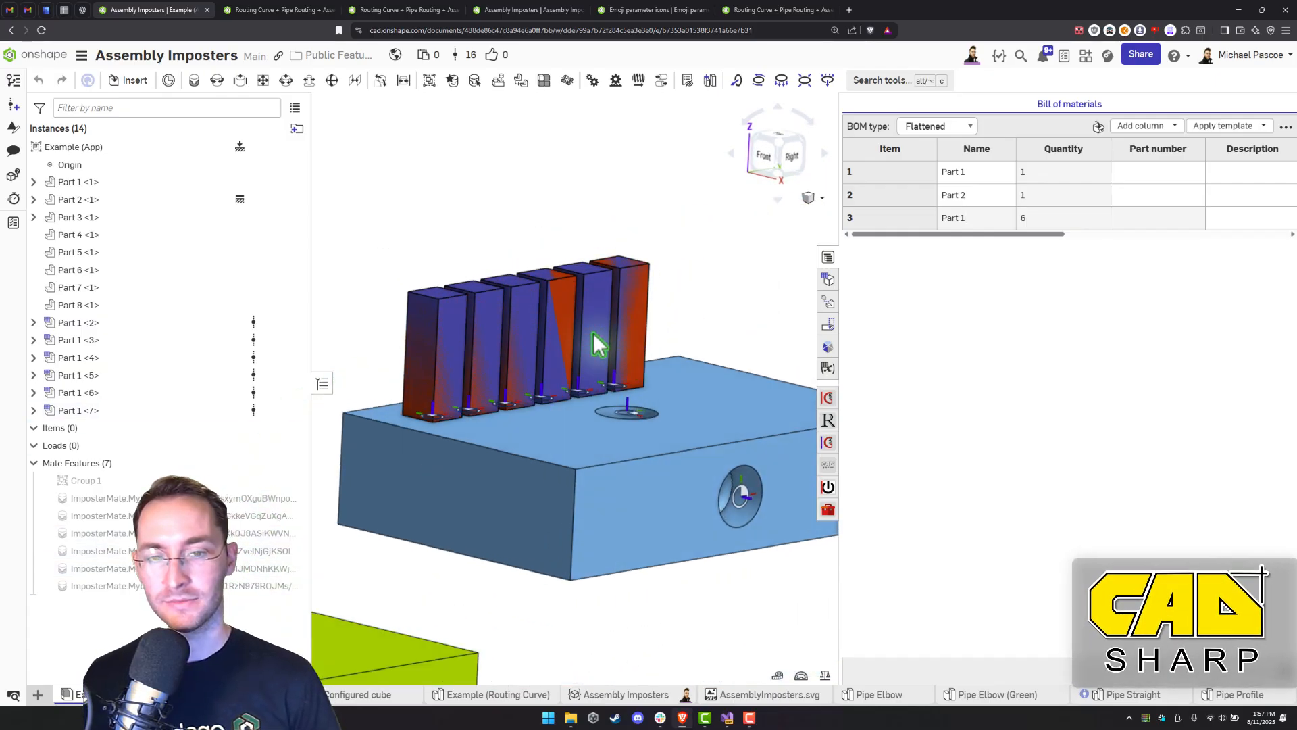
Bring back the CADSharp Toolbox, make it narrower and locate the Assembly Imposters app
left_click(828, 510)
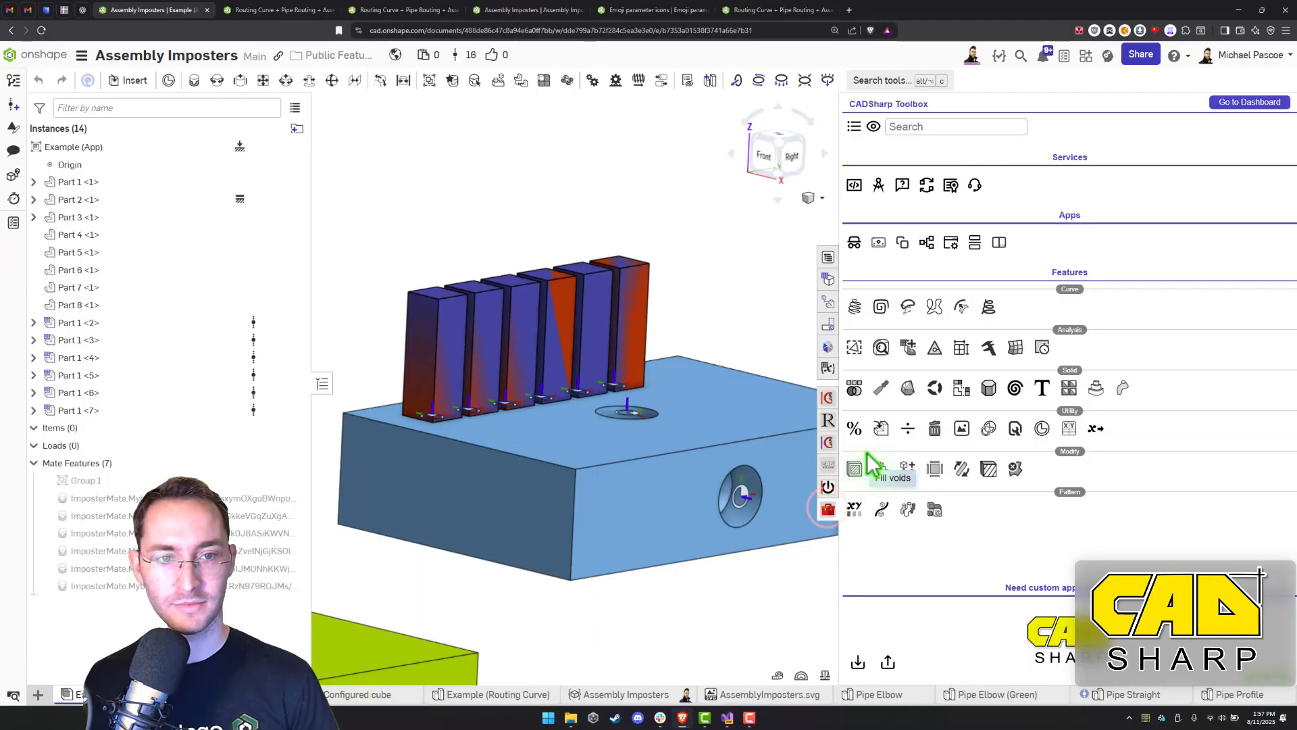
left_click_drag(839, 230, 920, 223)
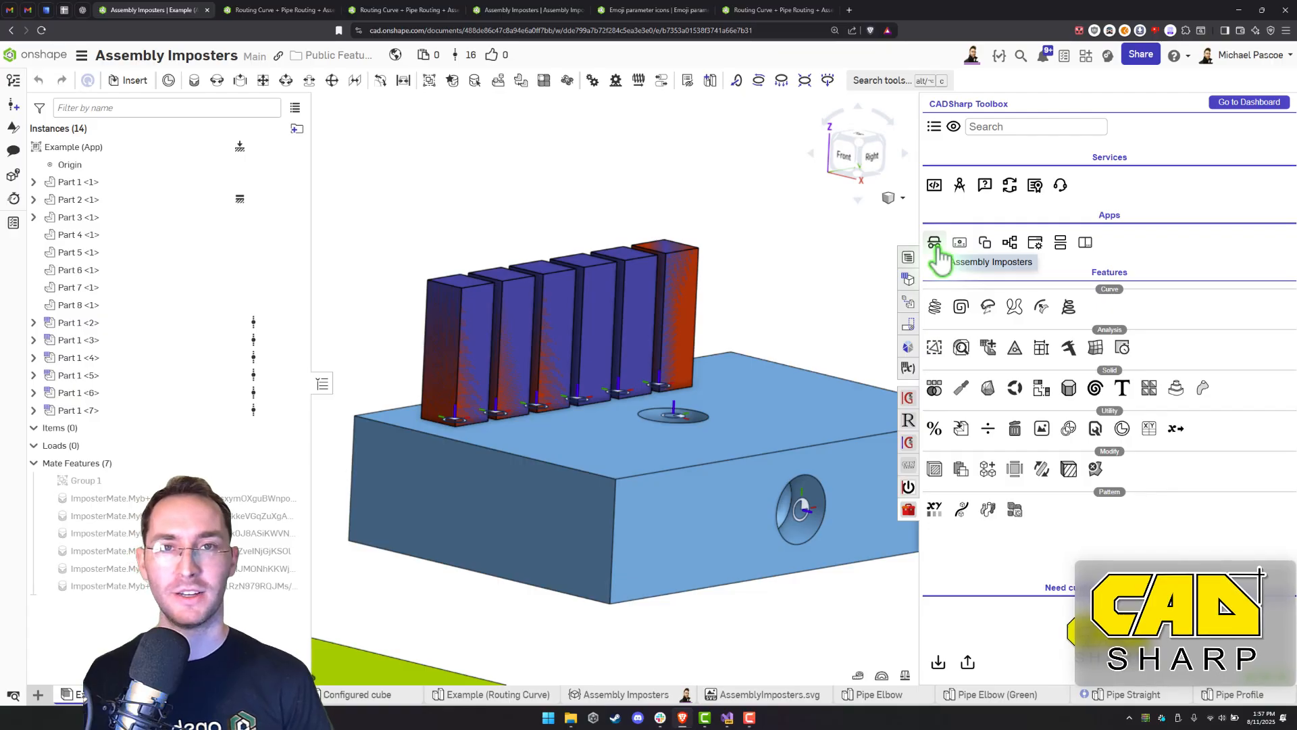
left_click(935, 243)
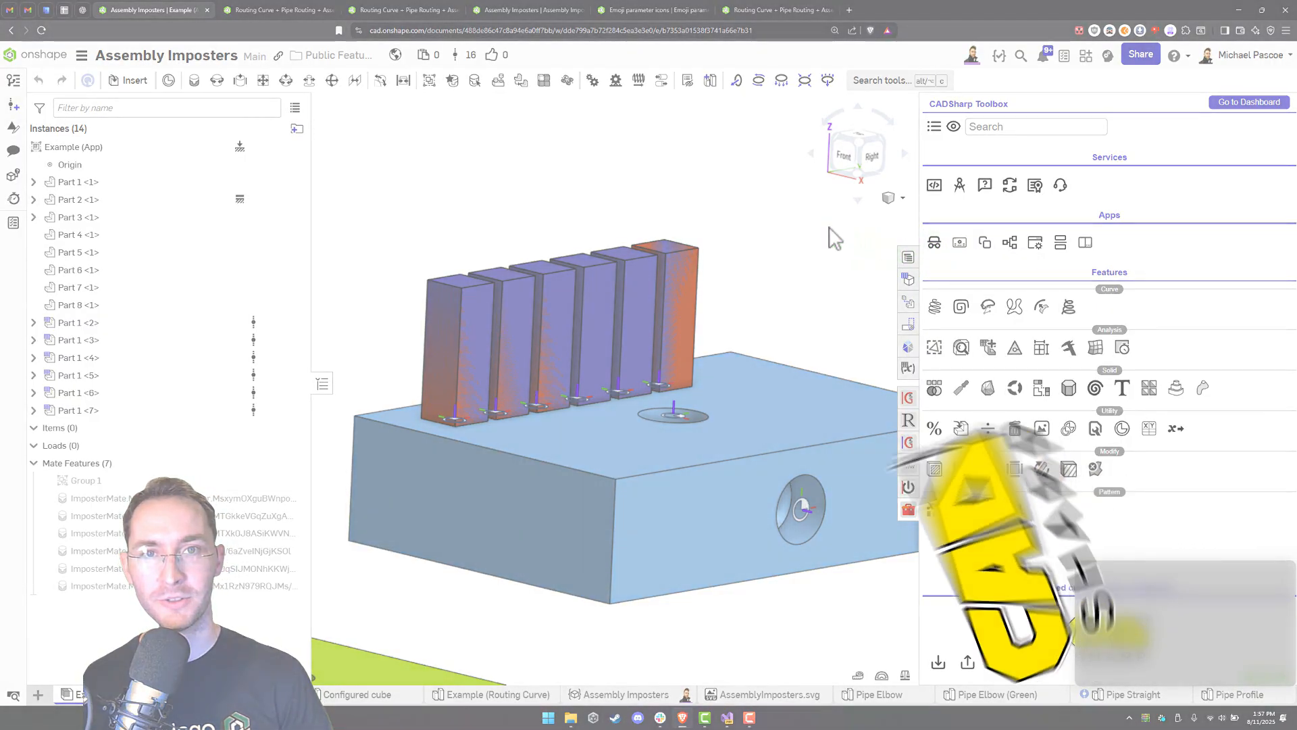